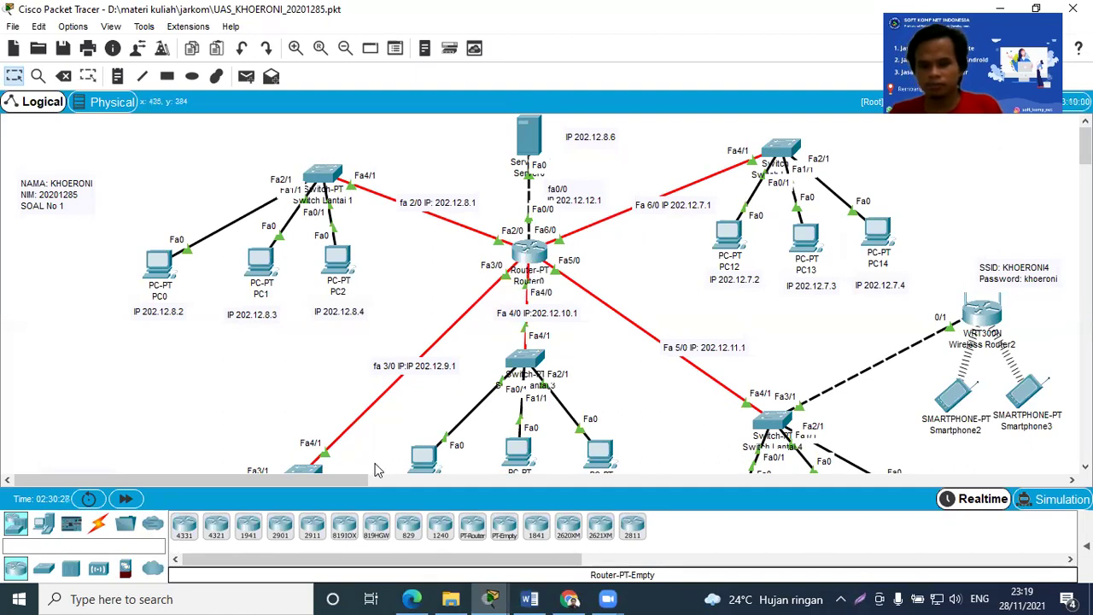
Switch to the empty Packet Tracer workspace and place a Server near the top centre with a PT-Router directly below it
{"action": "mouse_move", "coordinate": [502, 598]}
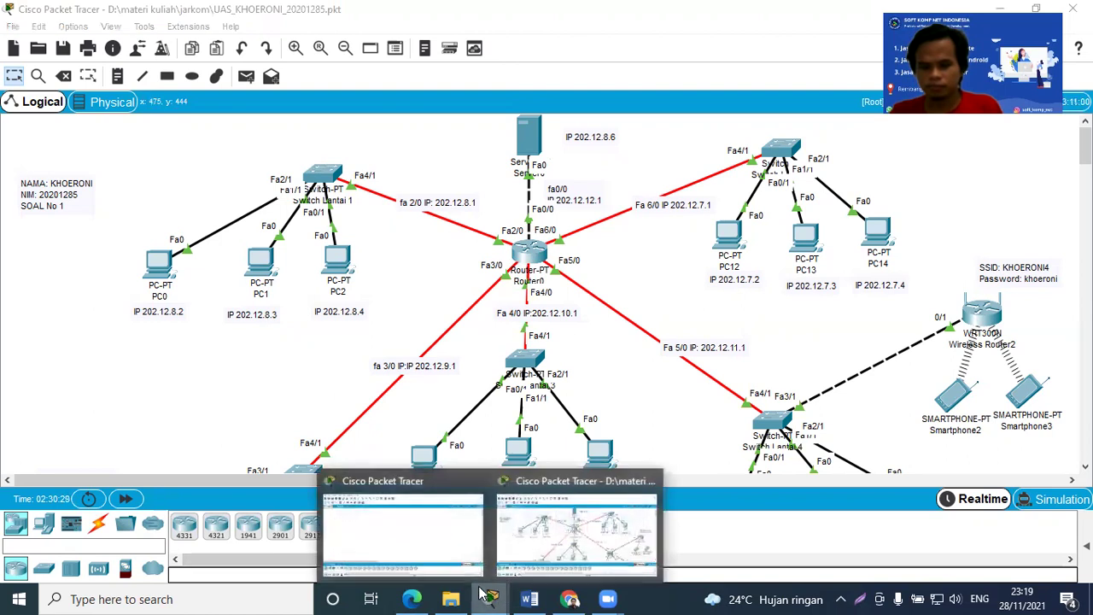
{"action": "left_click", "coordinate": [410, 526]}
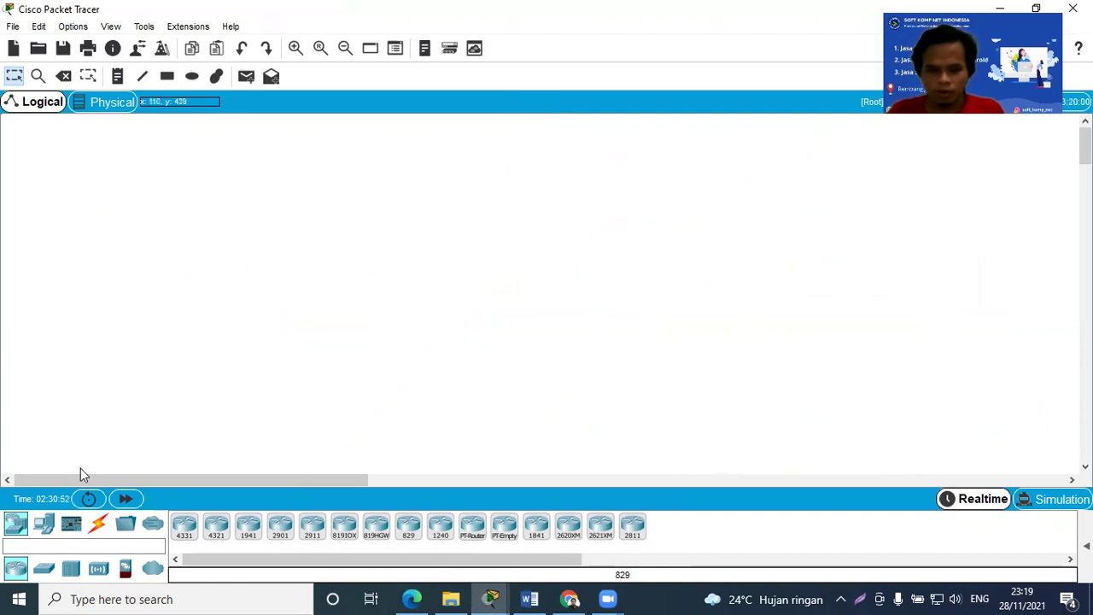
{"action": "left_click", "coordinate": [44, 528]}
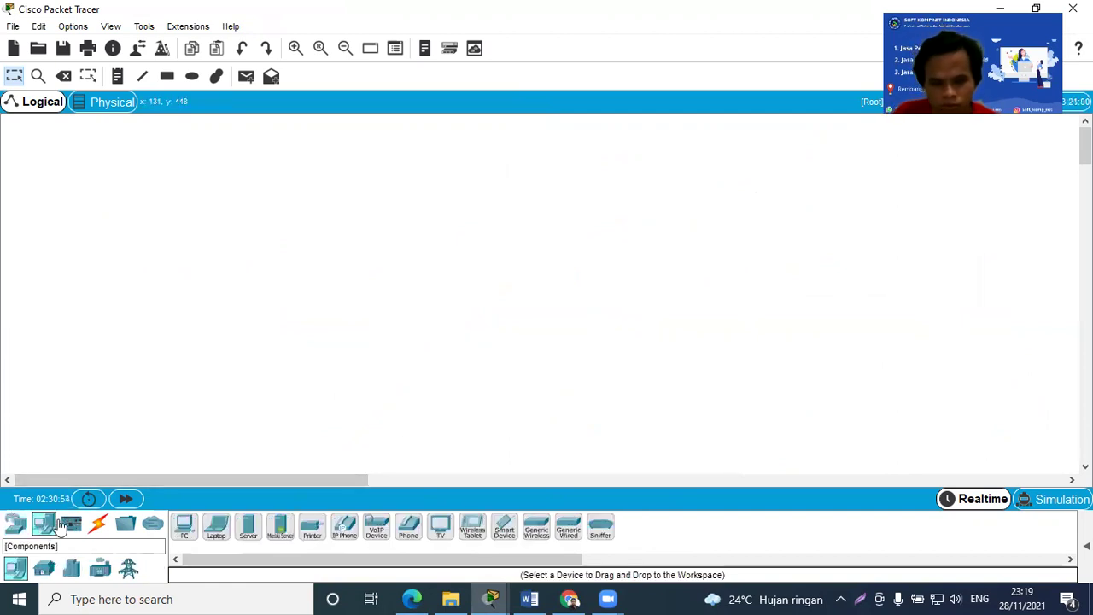
{"action": "left_click_drag", "start_coordinate": [246, 529], "coordinate": [381, 299]}
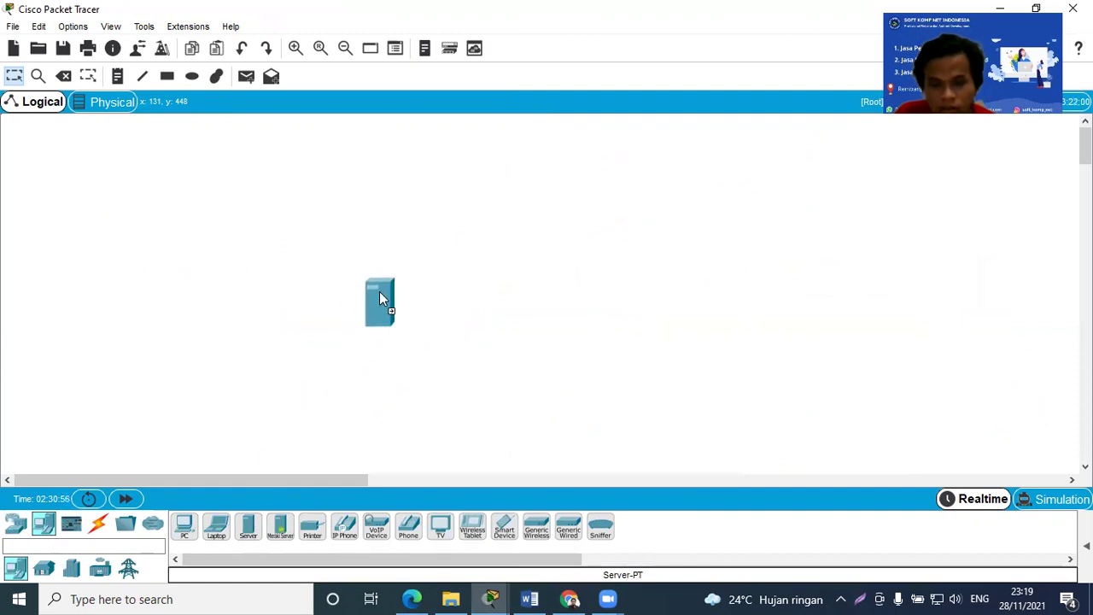
{"action": "left_click_drag", "start_coordinate": [515, 170], "coordinate": [524, 151]}
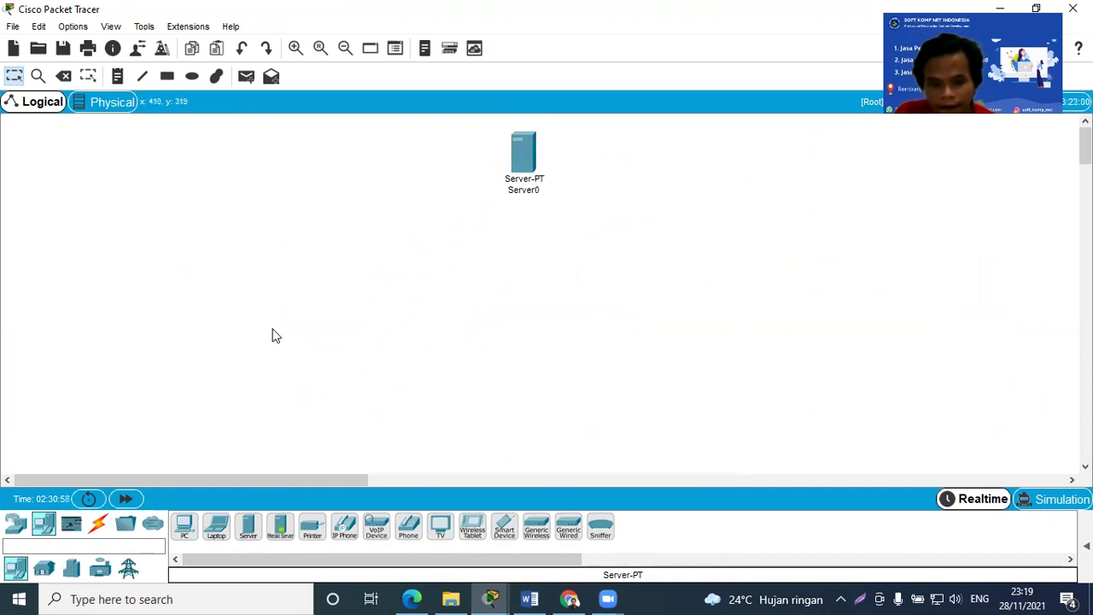
{"action": "left_click", "coordinate": [12, 524]}
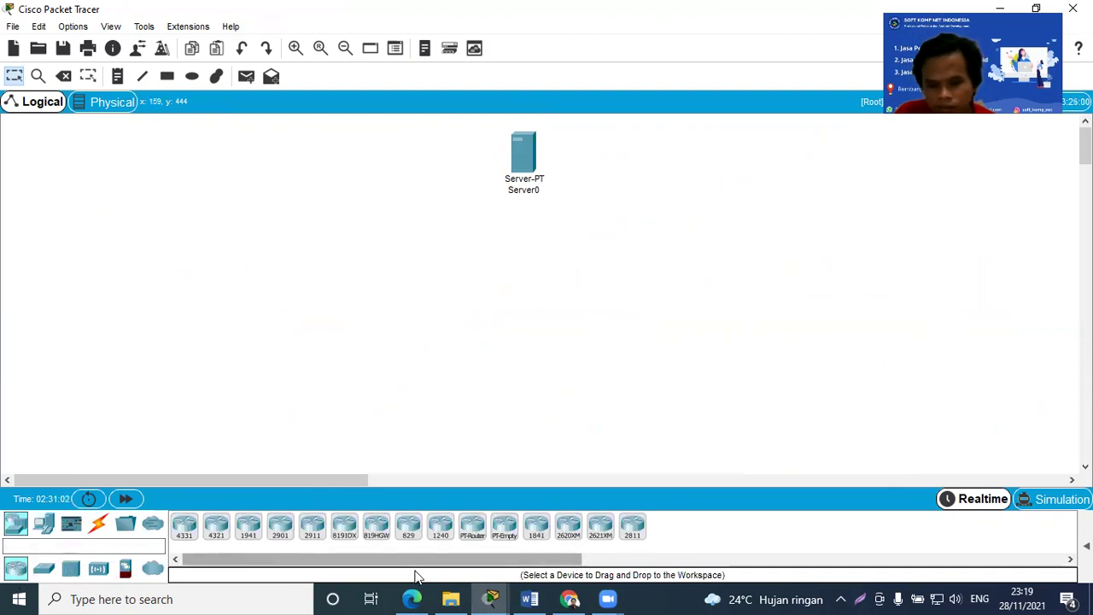
{"action": "left_click_drag", "start_coordinate": [473, 532], "coordinate": [518, 242]}
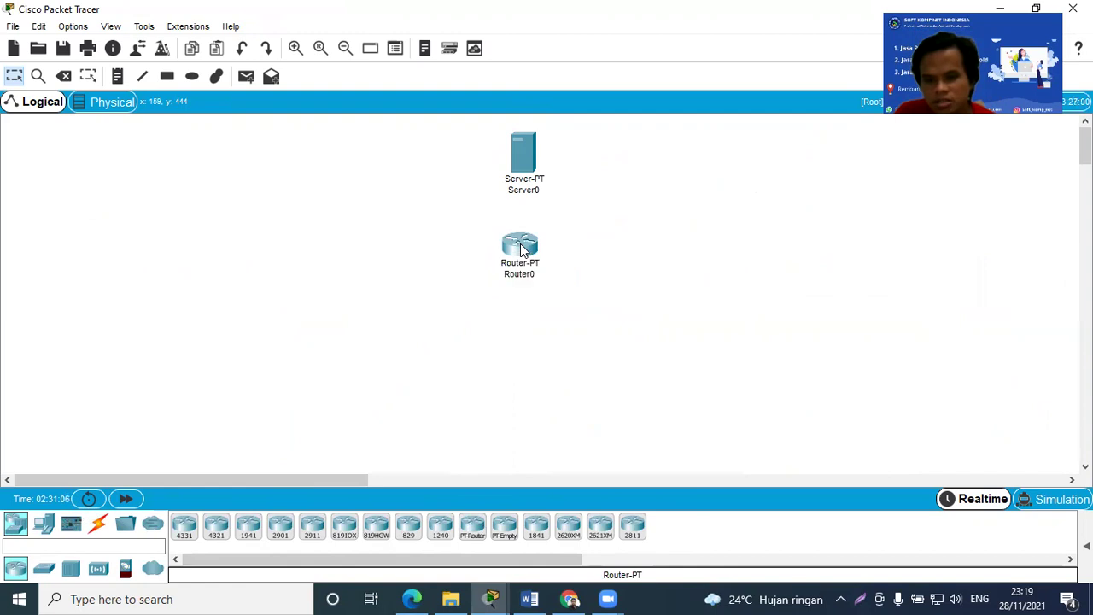
Place four PT-Switch devices and one PT-Empty switch around the router, the PT-Empty one in the middle of the lower row
{"action": "left_click", "coordinate": [42, 572]}
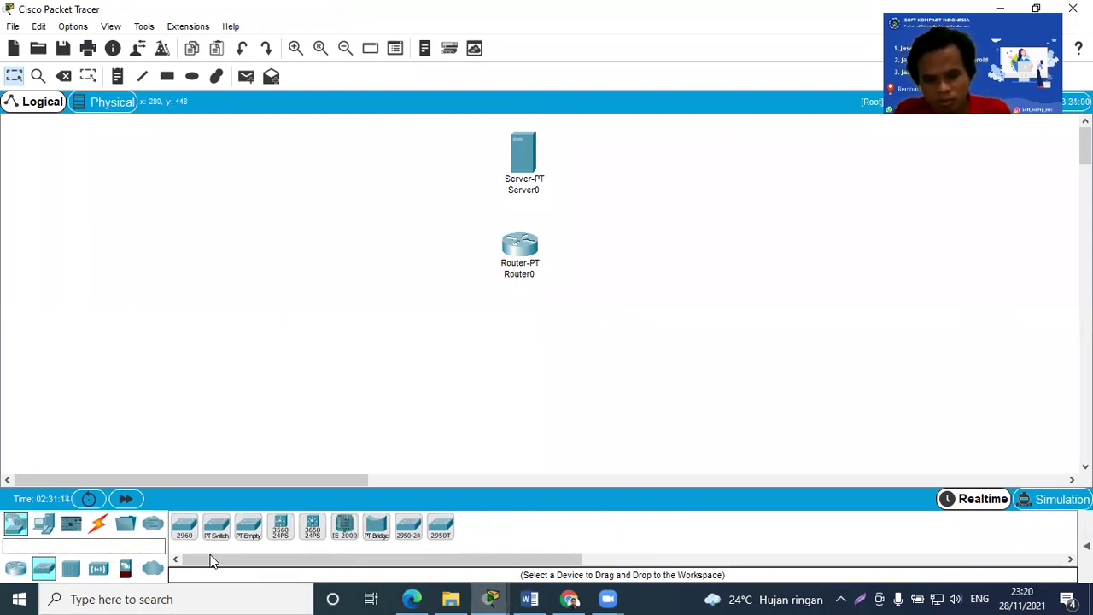
{"action": "left_click_drag", "start_coordinate": [209, 540], "coordinate": [294, 282]}
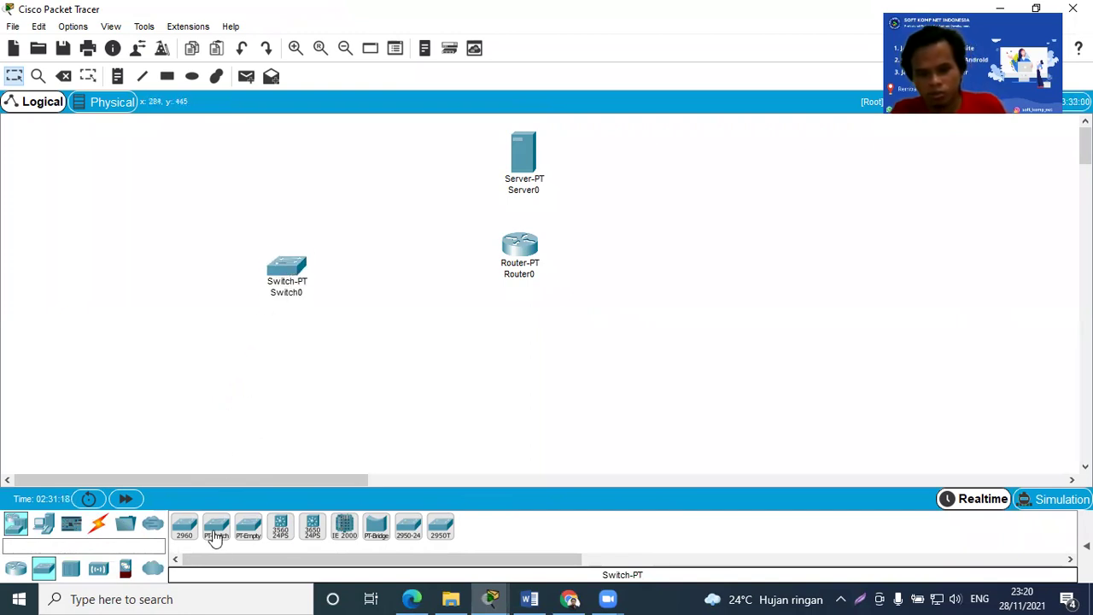
{"action": "left_click_drag", "start_coordinate": [213, 536], "coordinate": [282, 410]}
{"action": "left_click_drag", "start_coordinate": [247, 528], "coordinate": [441, 424]}
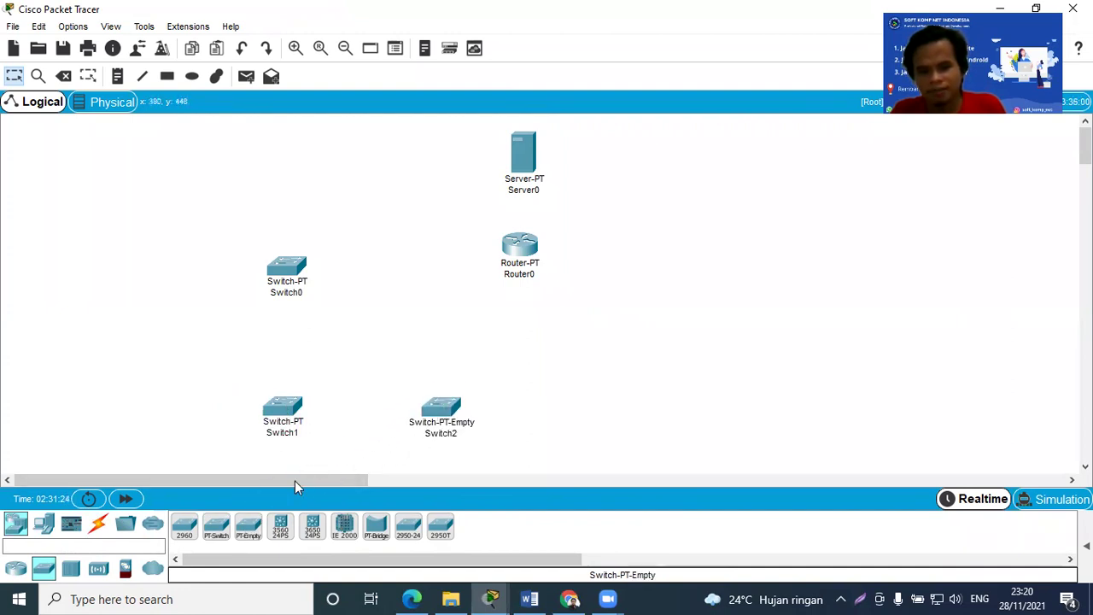
{"action": "left_click_drag", "start_coordinate": [217, 531], "coordinate": [586, 429]}
{"action": "left_click_drag", "start_coordinate": [215, 526], "coordinate": [715, 335]}
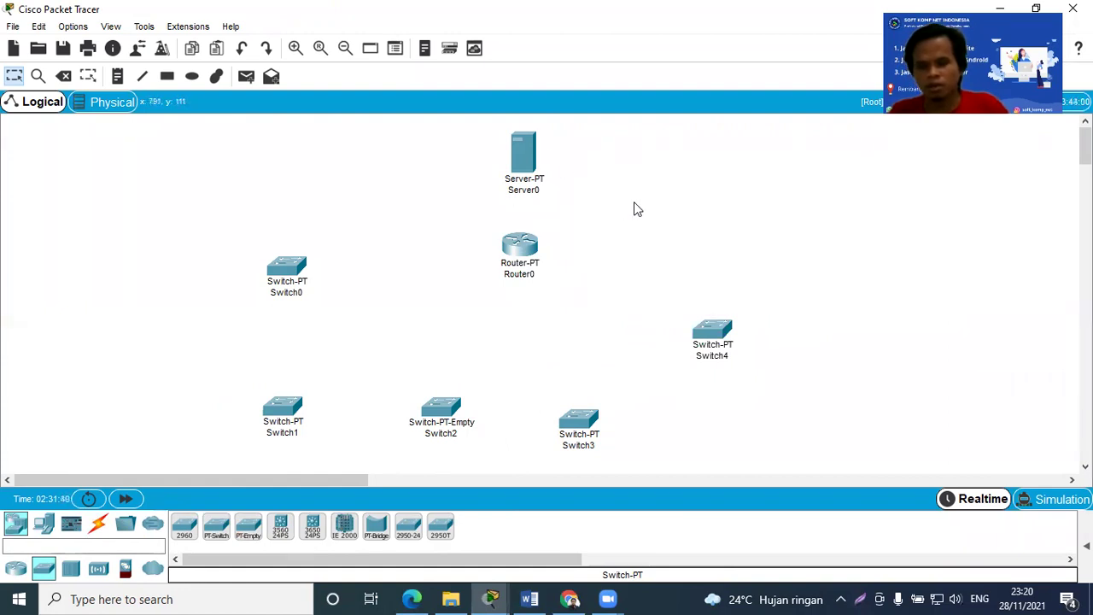
Connect the server's FastEthernet0 port to the router's FastEthernet0/0 port with a Copper Cross-Over cable
{"action": "left_click", "coordinate": [100, 527]}
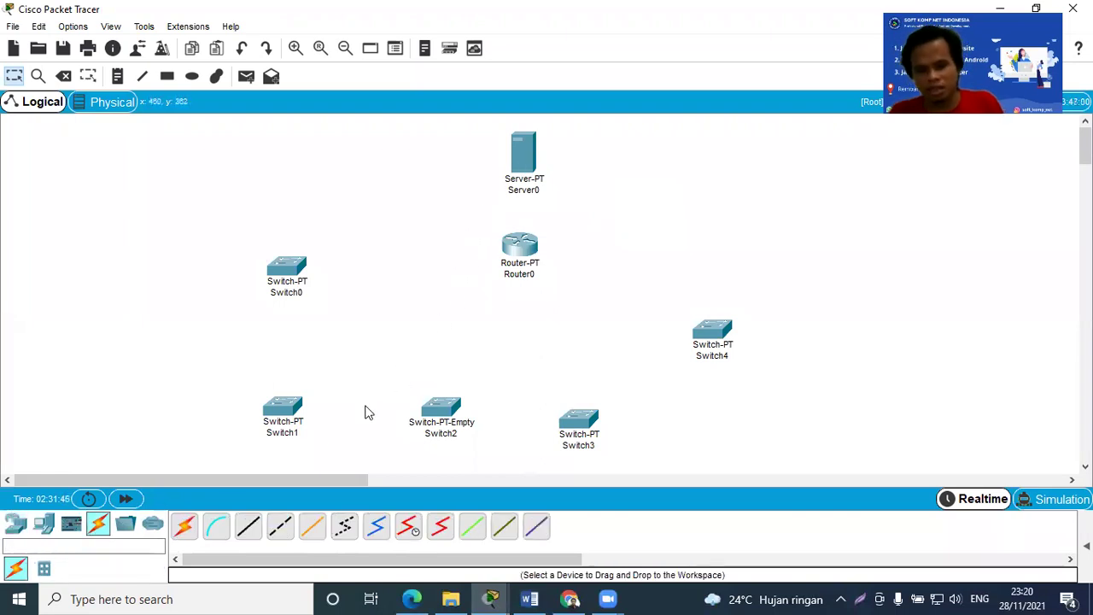
{"action": "left_click", "coordinate": [280, 526]}
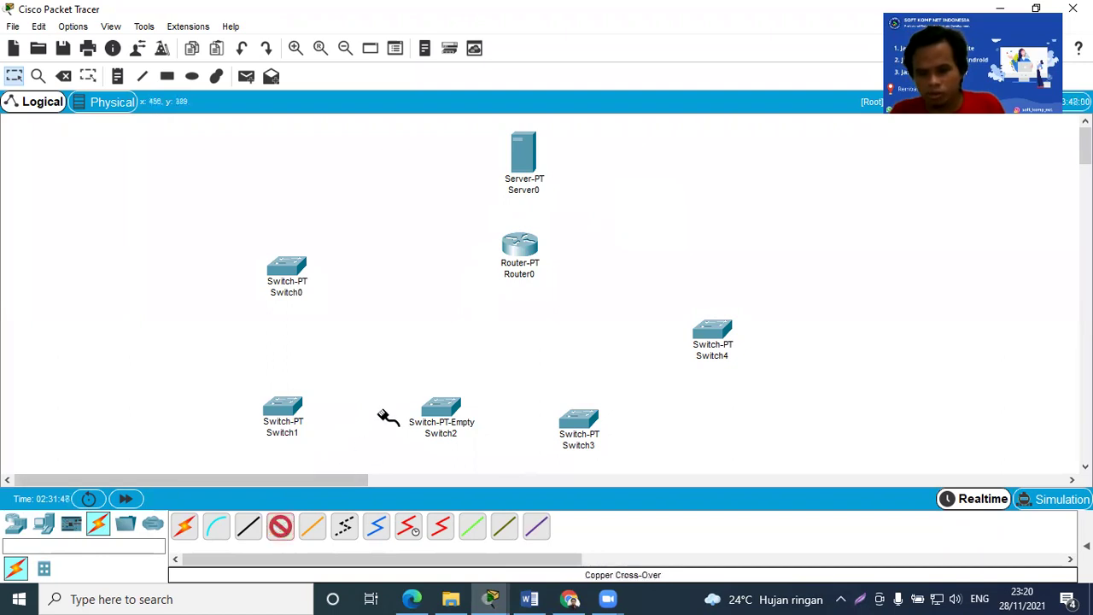
{"action": "left_click", "coordinate": [538, 161]}
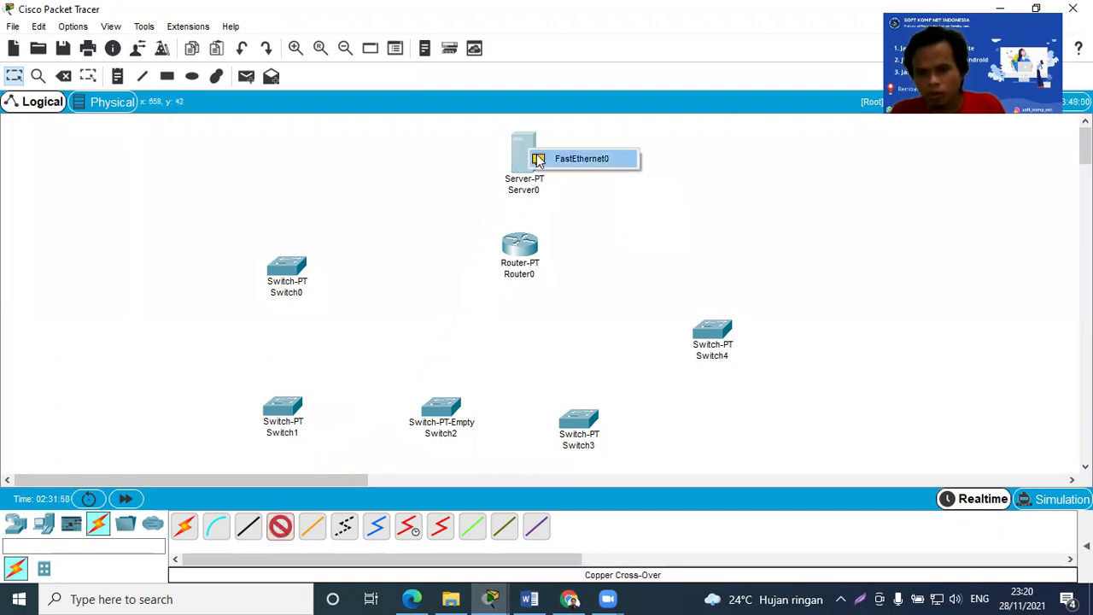
{"action": "left_click", "coordinate": [539, 160]}
{"action": "left_click", "coordinate": [519, 246]}
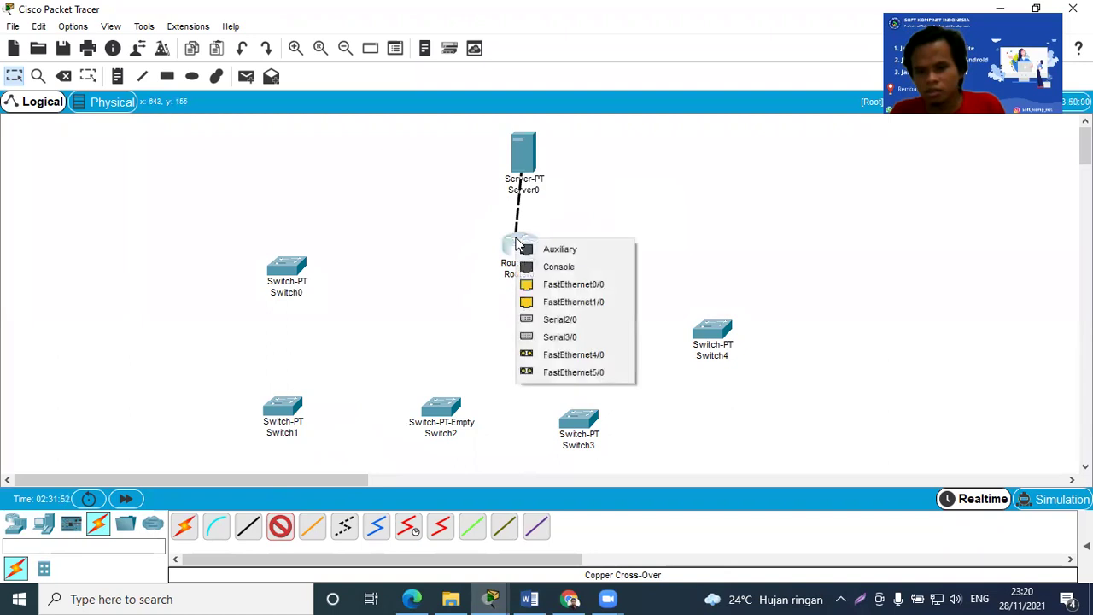
{"action": "left_click", "coordinate": [557, 286]}
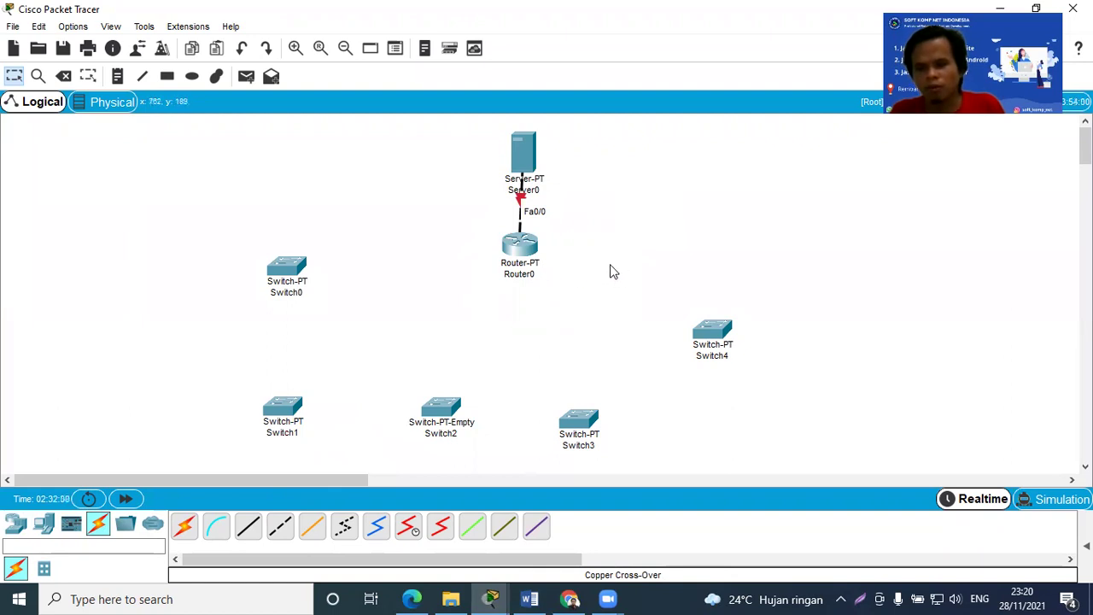
Power off Router0 and remove its two serial modules from the chassis
{"action": "left_click", "coordinate": [520, 248]}
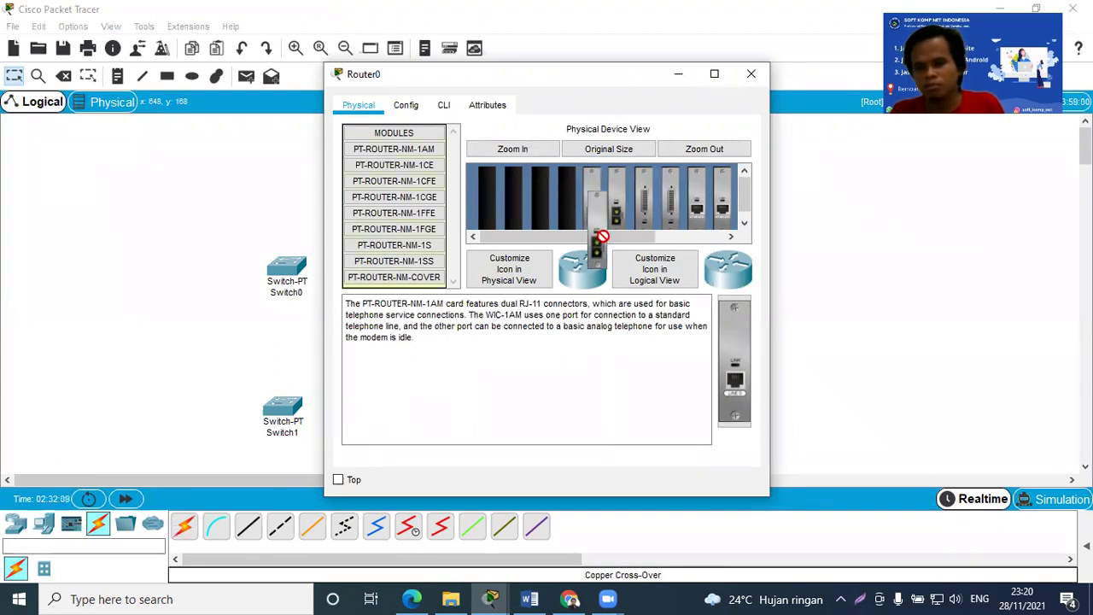
{"action": "left_click_drag", "start_coordinate": [602, 228], "coordinate": [684, 222]}
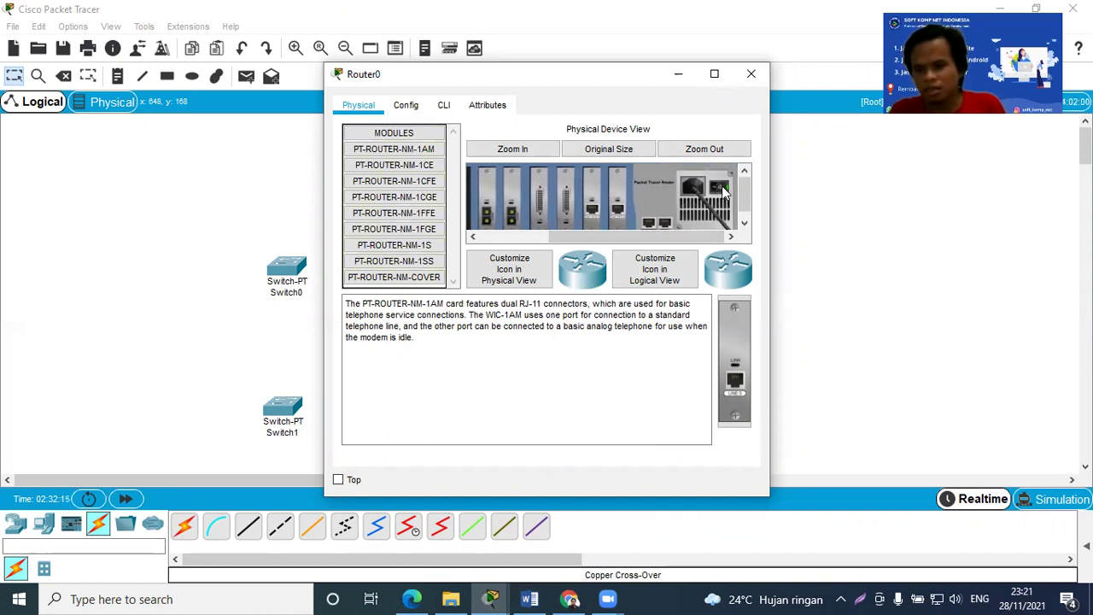
{"action": "left_click_drag", "start_coordinate": [680, 236], "coordinate": [591, 235]}
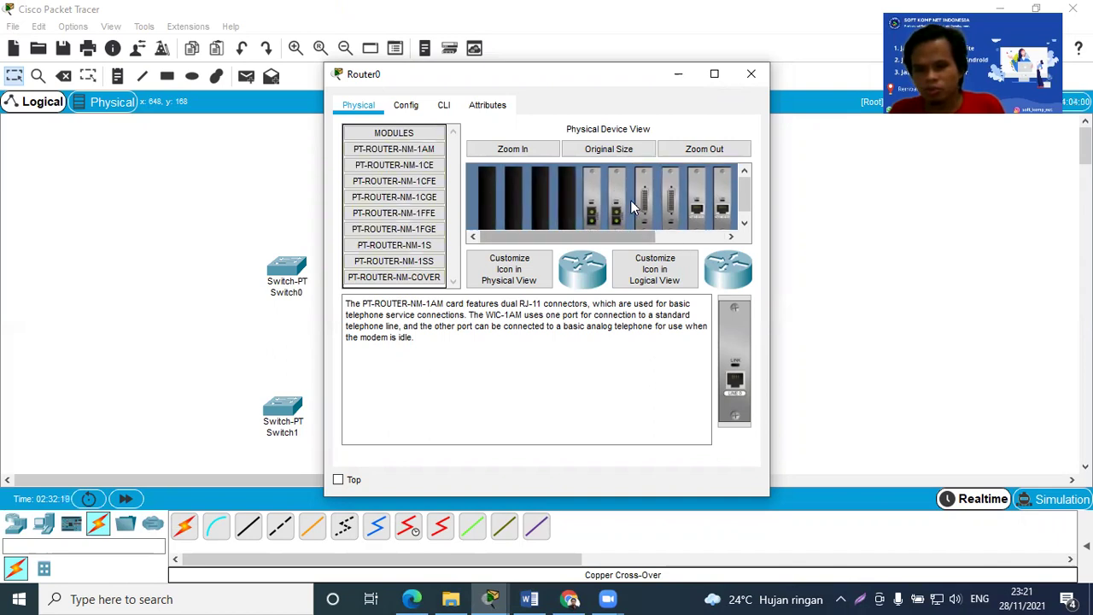
{"action": "mouse_move", "coordinate": [644, 204]}
{"action": "left_mouse_down"}
{"action": "mouse_move", "coordinate": [439, 248]}
{"action": "mouse_move", "coordinate": [402, 268]}
{"action": "left_mouse_up"}
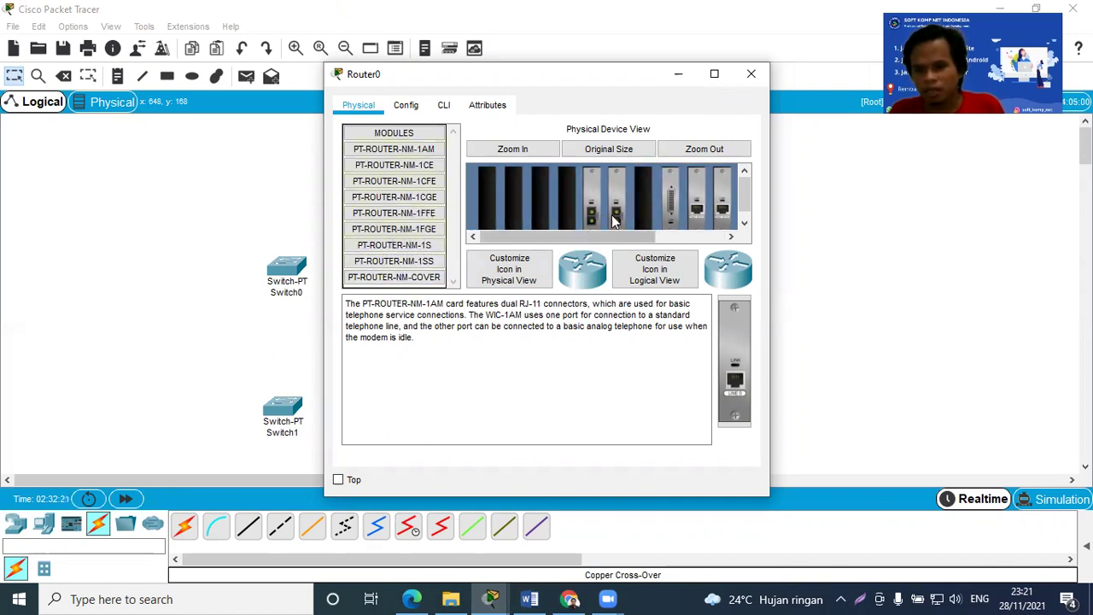
{"action": "left_click_drag", "start_coordinate": [673, 202], "coordinate": [383, 270]}
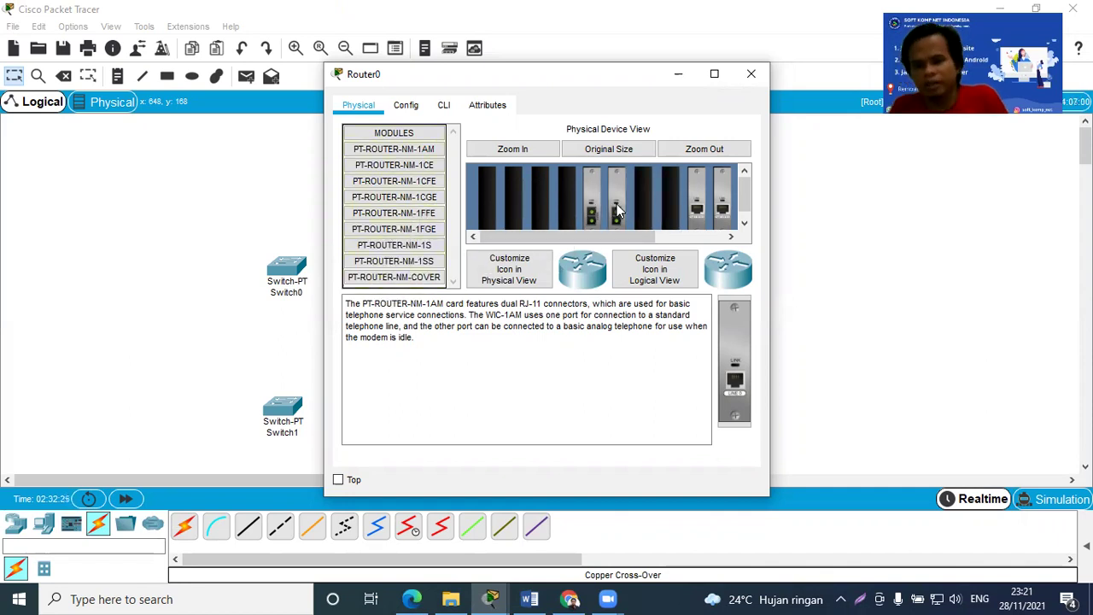
Install PT-ROUTER-NM-1FFE modules in Router0's two freed slots and one more empty slot, power it back on, and close its window
{"action": "left_click", "coordinate": [431, 213]}
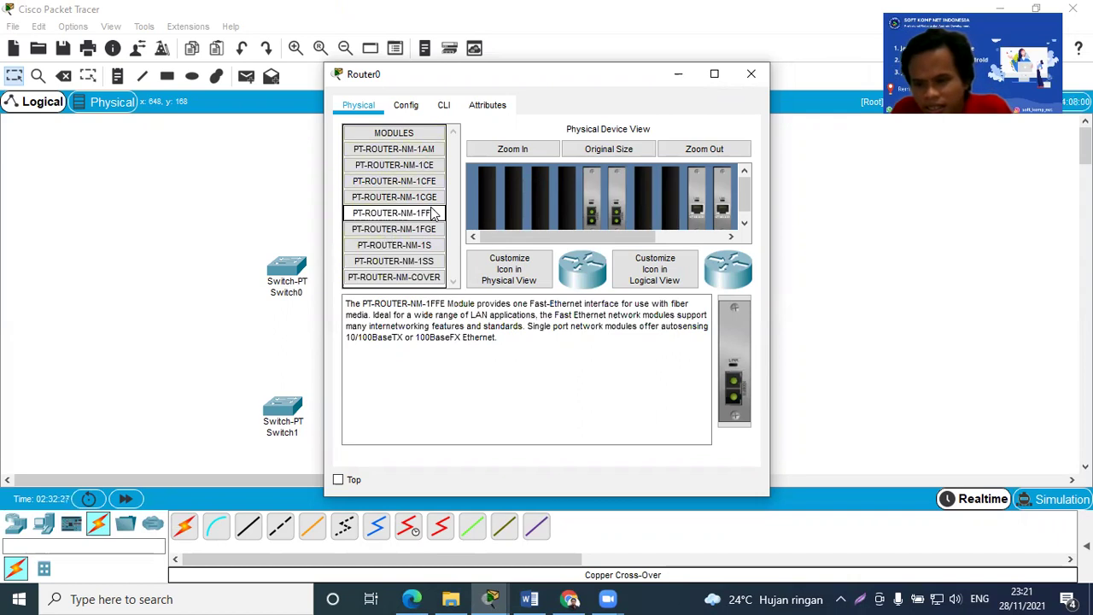
{"action": "left_click_drag", "start_coordinate": [735, 342], "coordinate": [674, 199]}
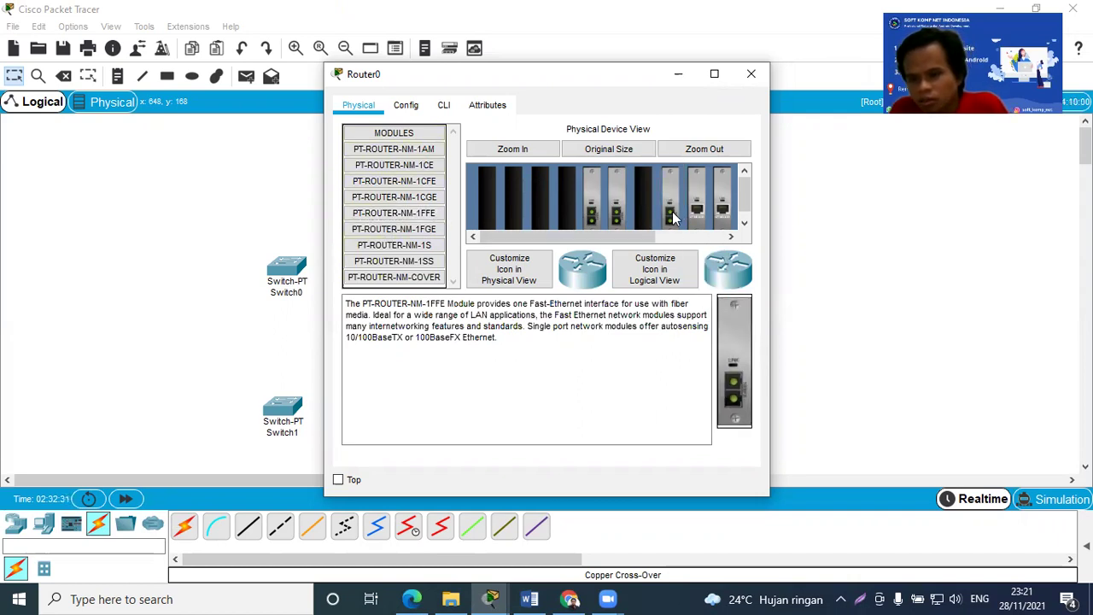
{"action": "left_click_drag", "start_coordinate": [734, 368], "coordinate": [656, 200]}
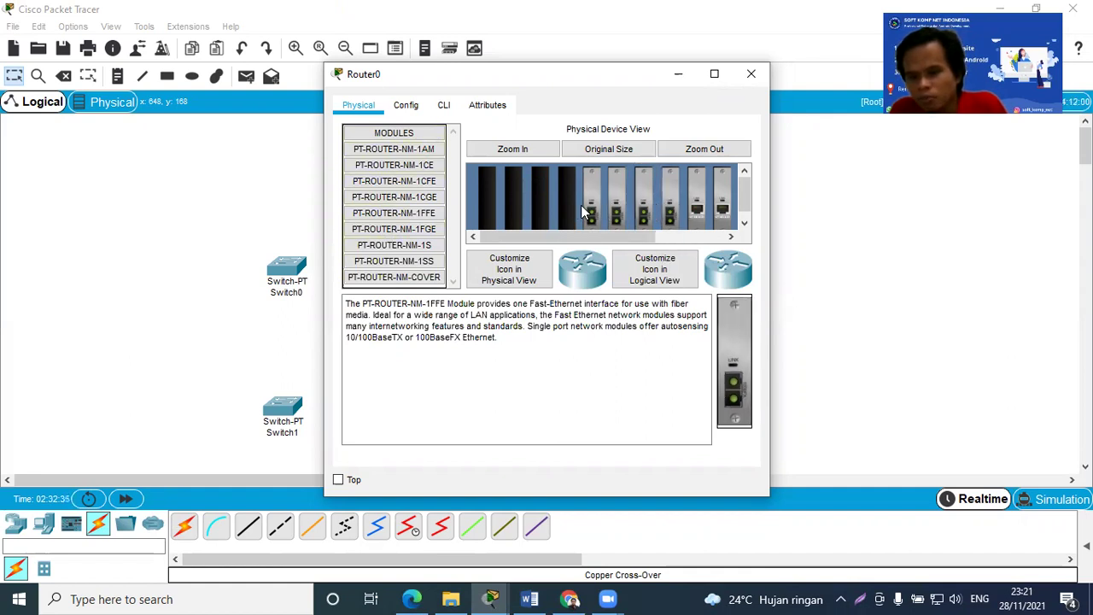
{"action": "left_click_drag", "start_coordinate": [733, 367], "coordinate": [565, 190]}
{"action": "left_click_drag", "start_coordinate": [547, 237], "coordinate": [618, 238]}
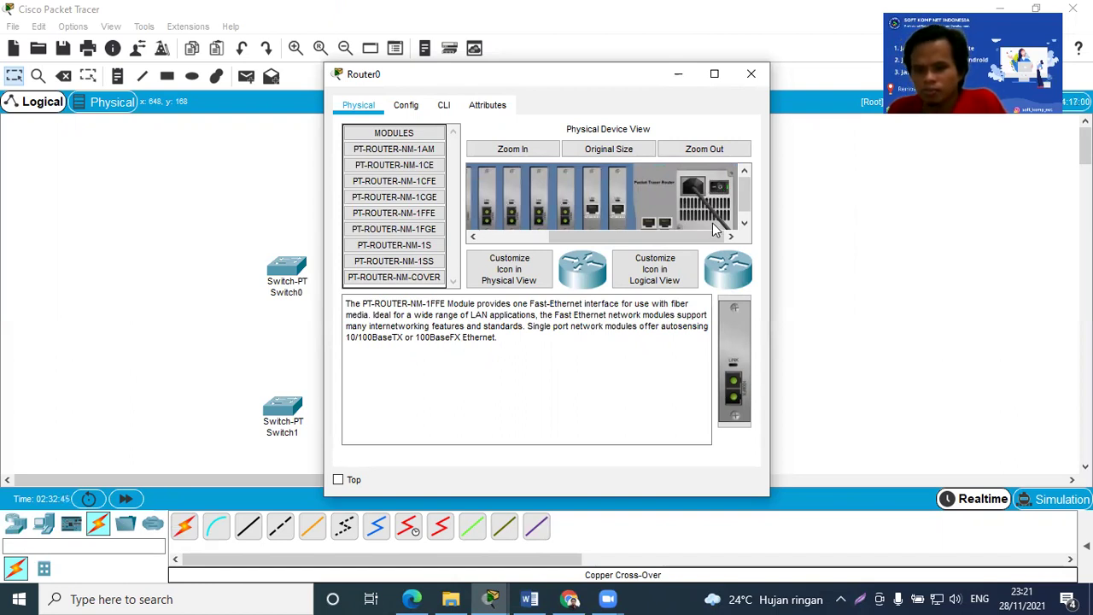
{"action": "left_click", "coordinate": [752, 74]}
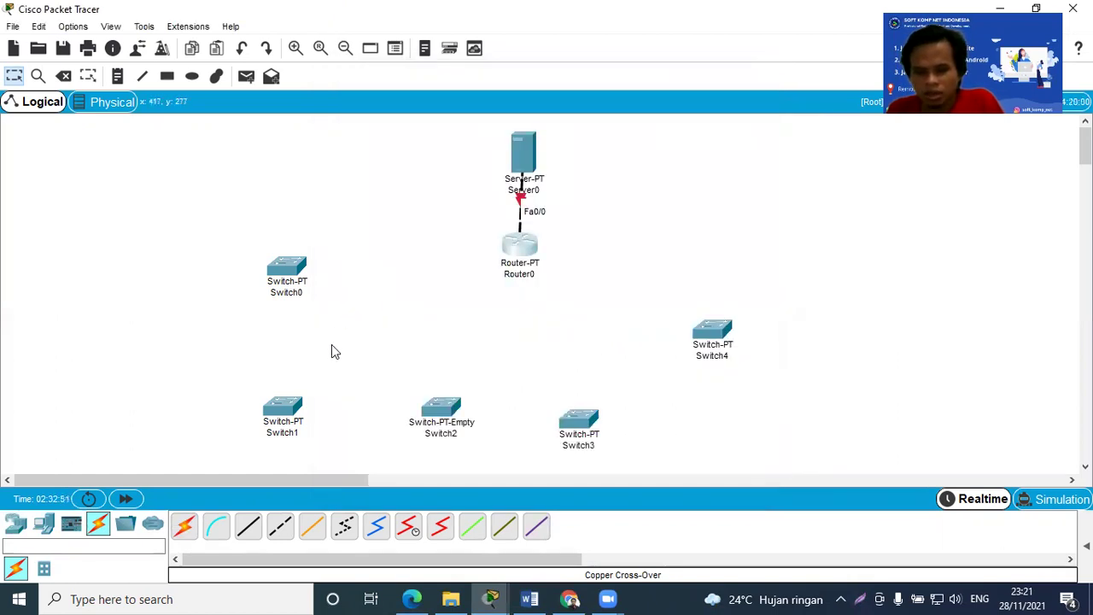
Connect Switch0's FastEthernet4/1 port to Router0's FastEthernet4/0 port with a Fiber cable
{"action": "left_click", "coordinate": [313, 529]}
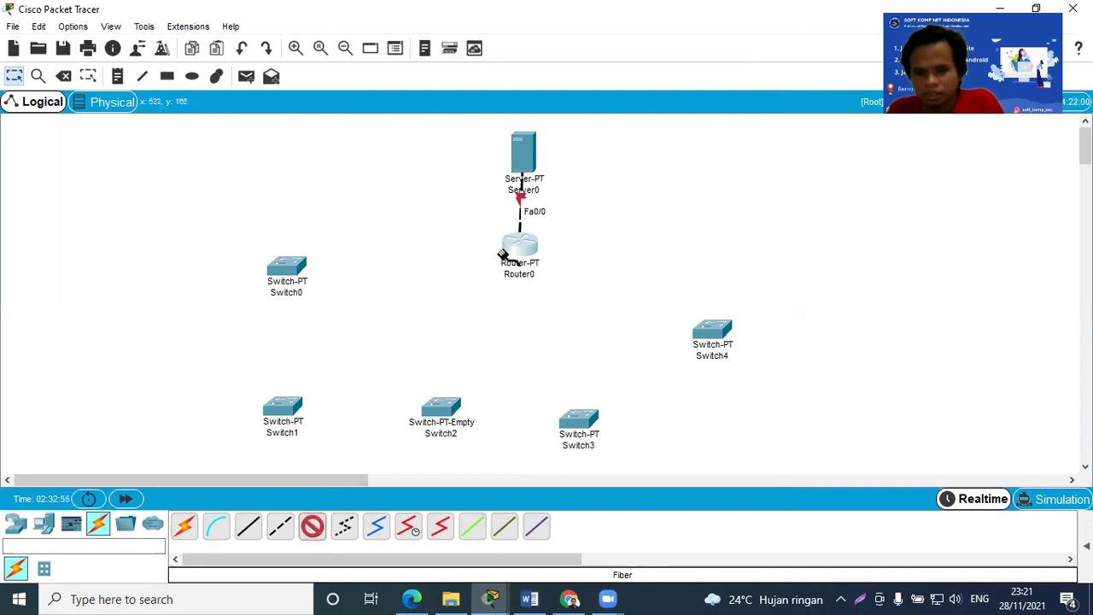
{"action": "left_click", "coordinate": [278, 267]}
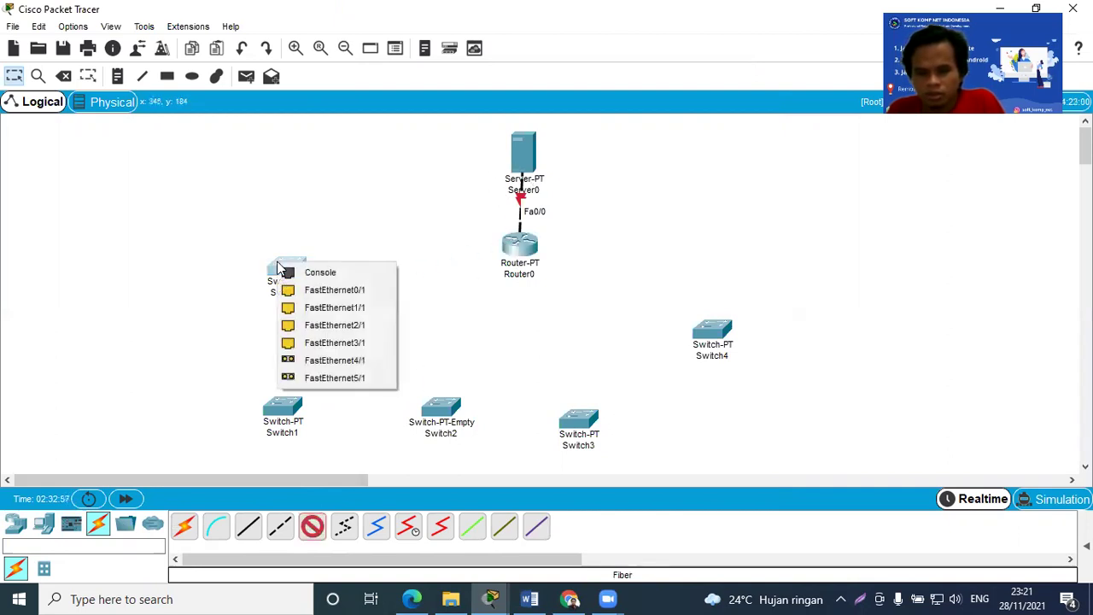
{"action": "left_click", "coordinate": [340, 365]}
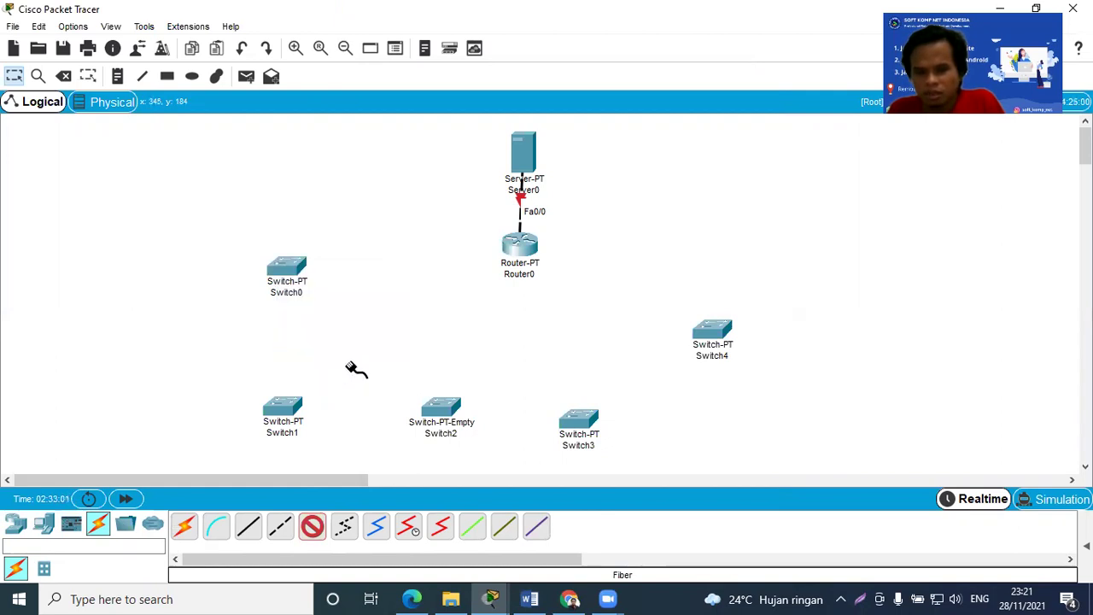
{"action": "left_click", "coordinate": [511, 247]}
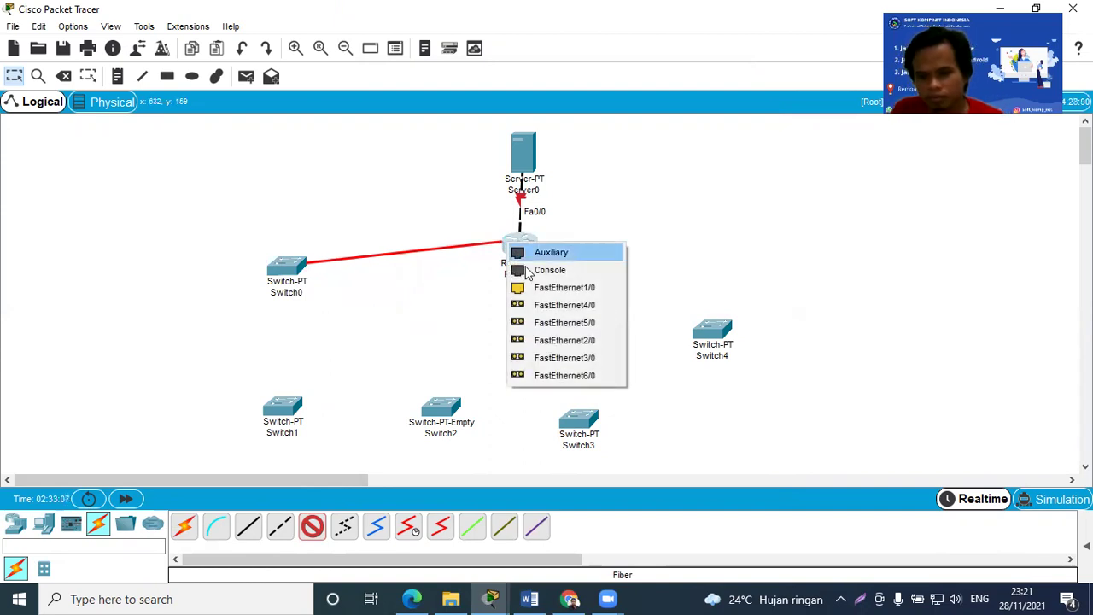
{"action": "left_click", "coordinate": [556, 306]}
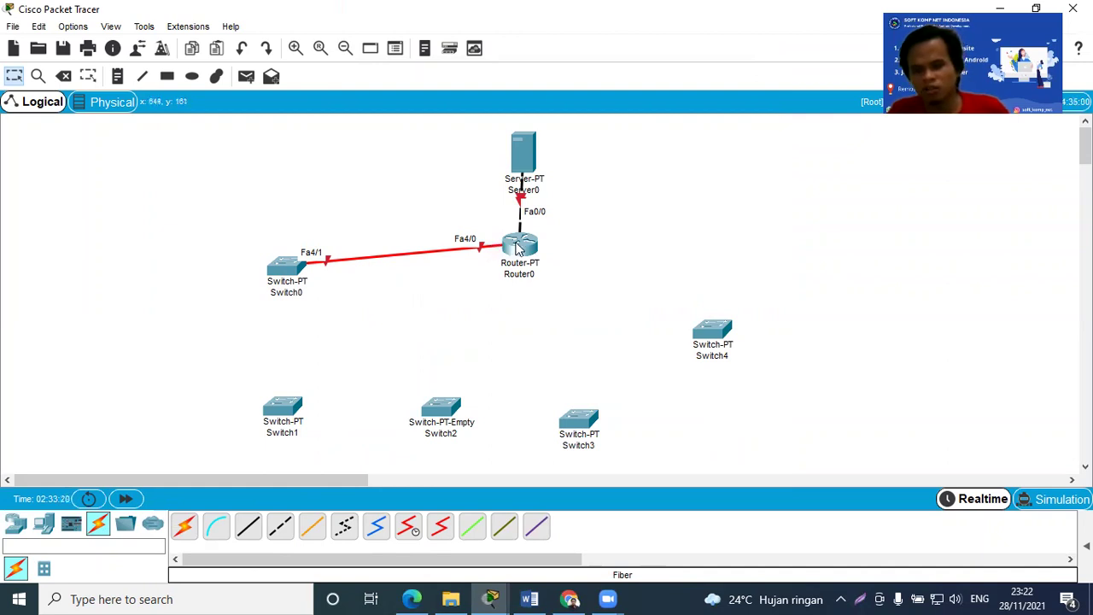
Connect Switch1's FastEthernet4/1 port to Router0's FastEthernet5/0 port with a Fiber cable
{"action": "left_click", "coordinate": [313, 531]}
{"action": "left_click", "coordinate": [285, 408]}
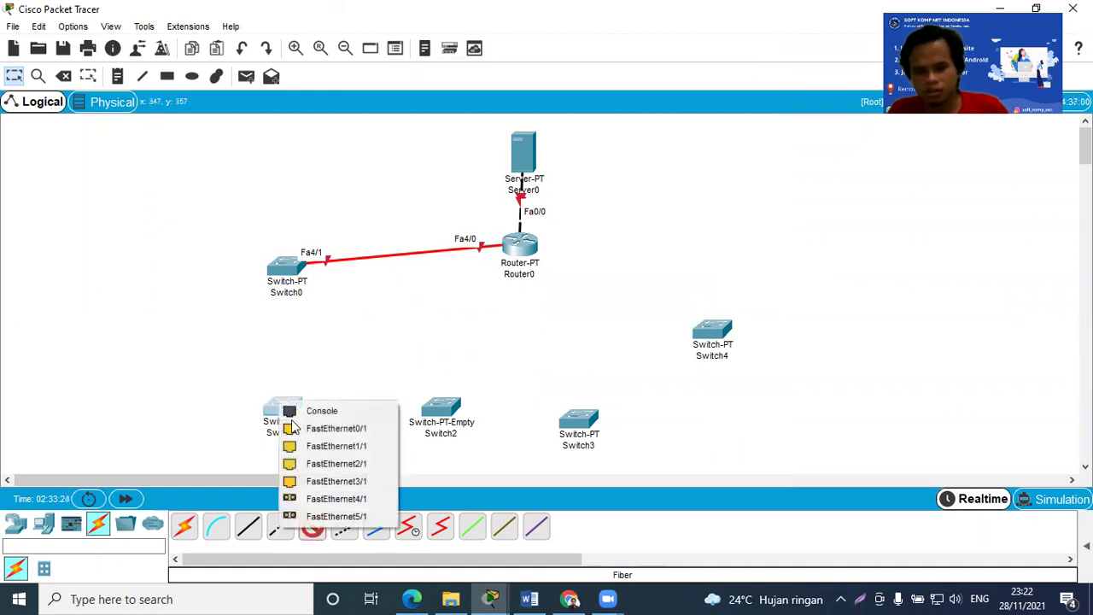
{"action": "left_click", "coordinate": [348, 499]}
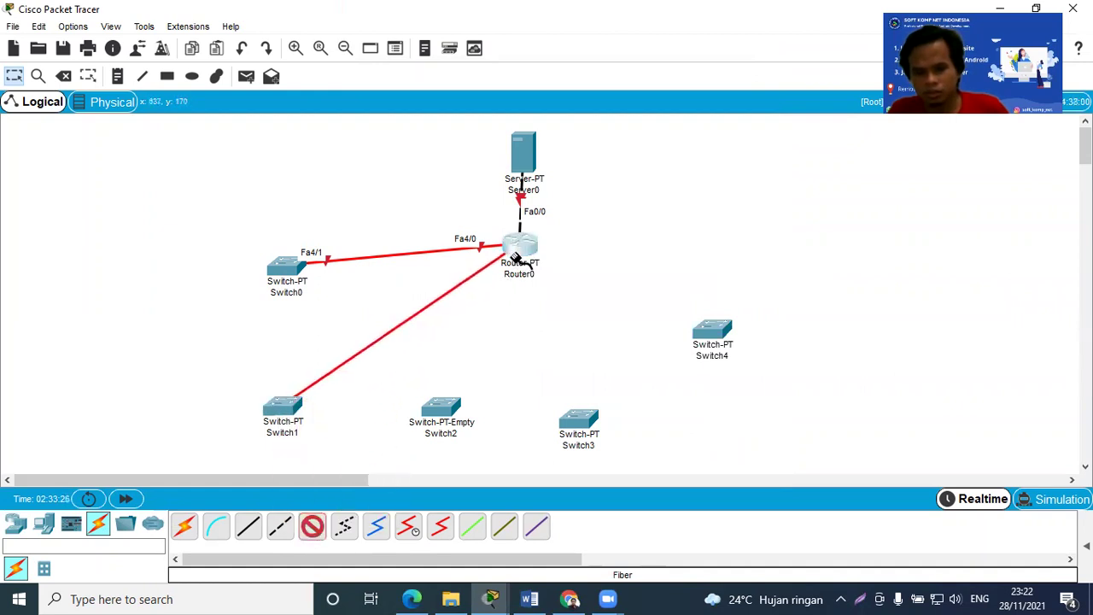
{"action": "left_click", "coordinate": [519, 249]}
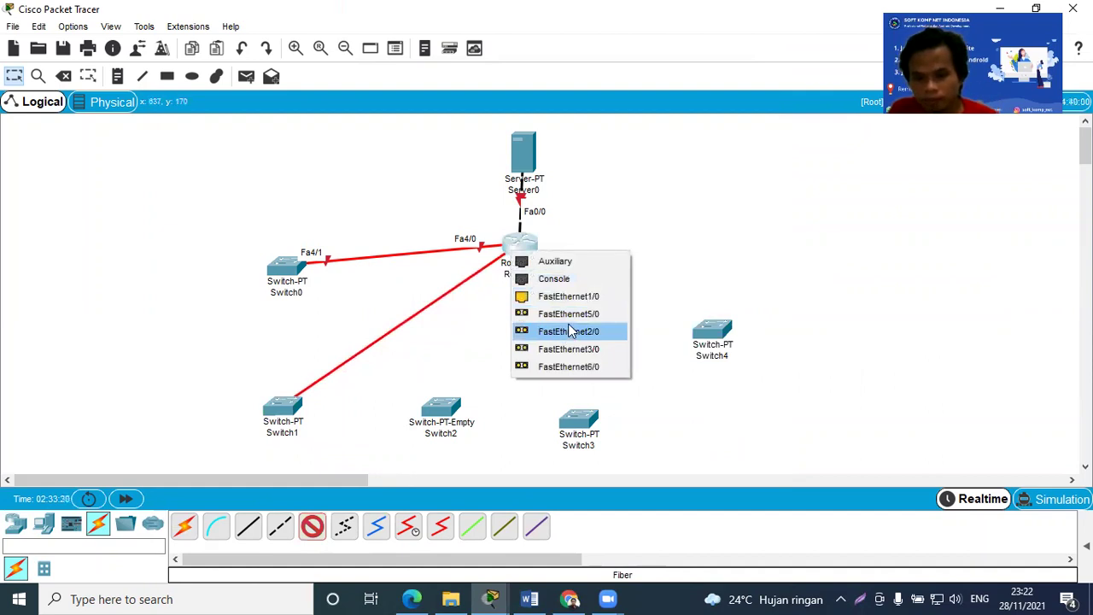
{"action": "left_click", "coordinate": [563, 313]}
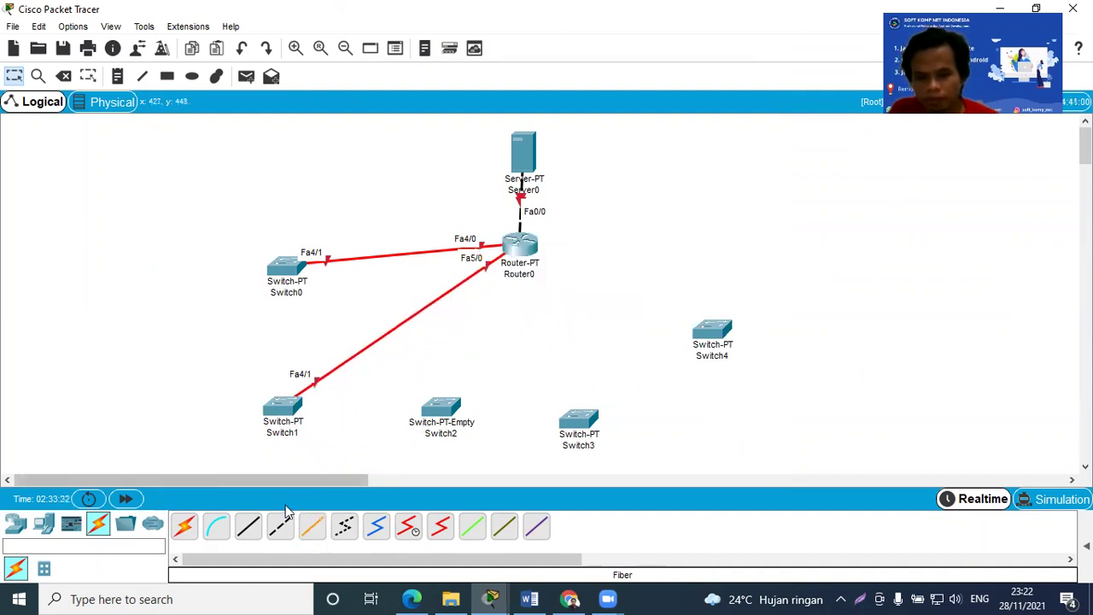
{"action": "left_click", "coordinate": [312, 525]}
{"action": "left_click", "coordinate": [448, 405]}
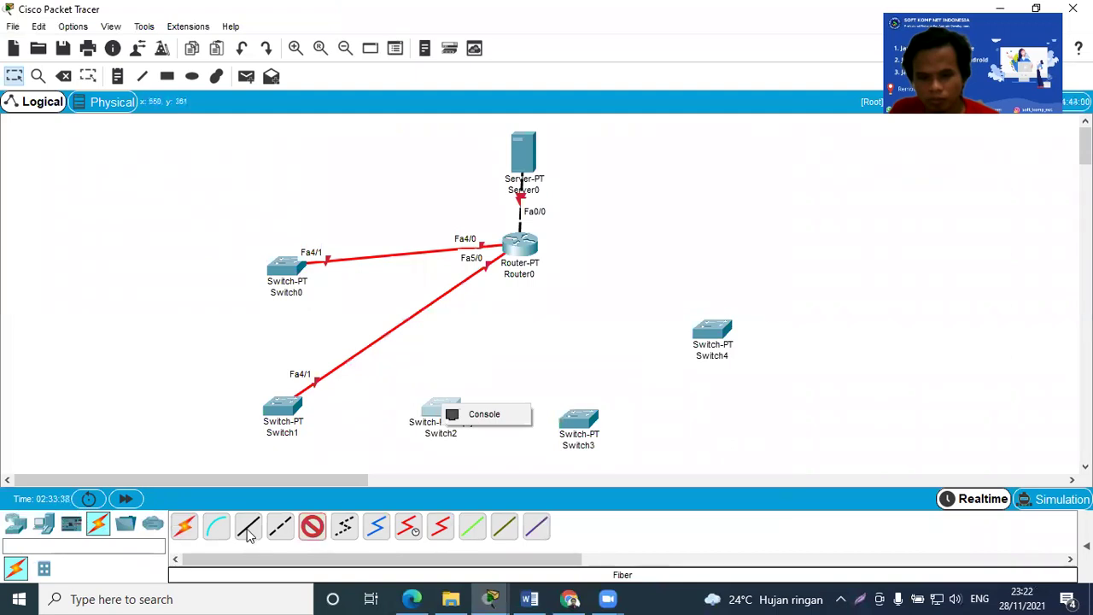
{"action": "left_click", "coordinate": [247, 532]}
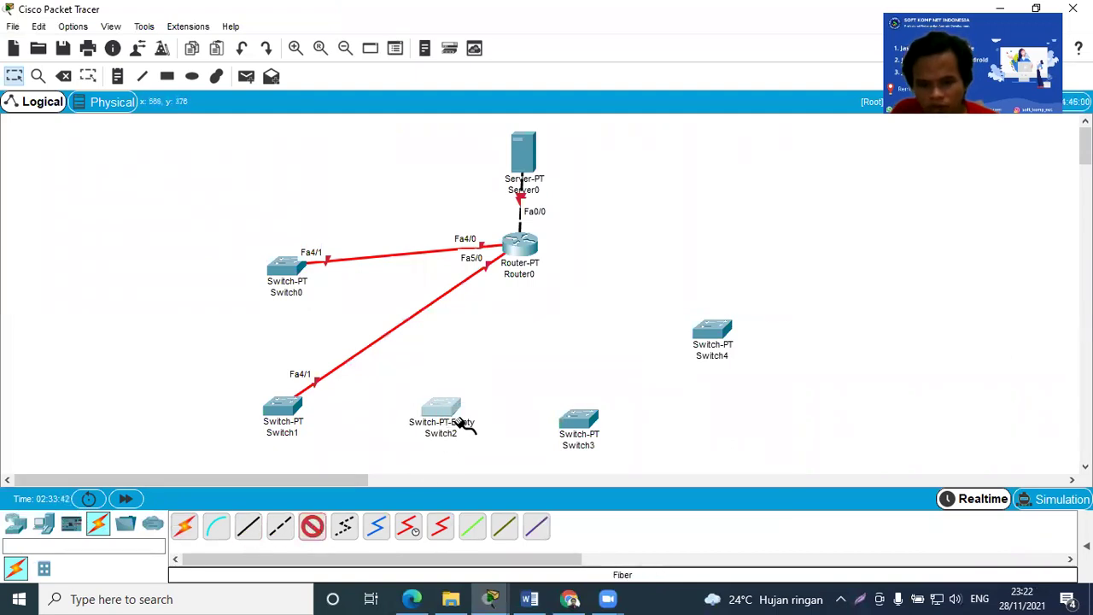
Delete the empty Switch2 and place a PT-Switch in its spot between Switch1 and Switch3
{"action": "left_click", "coordinate": [64, 76]}
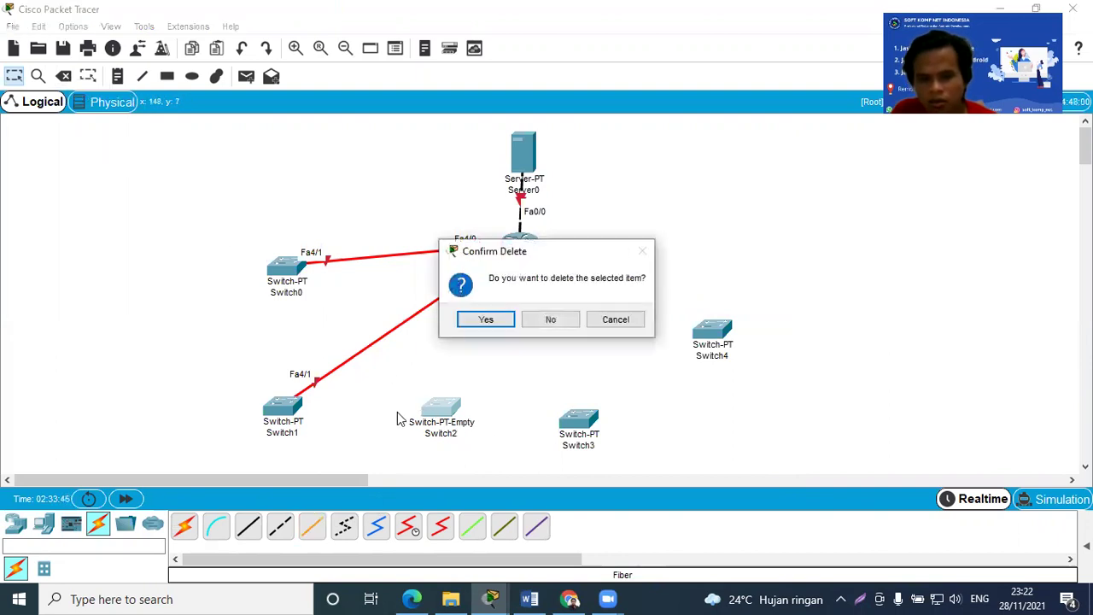
{"action": "left_click", "coordinate": [483, 319]}
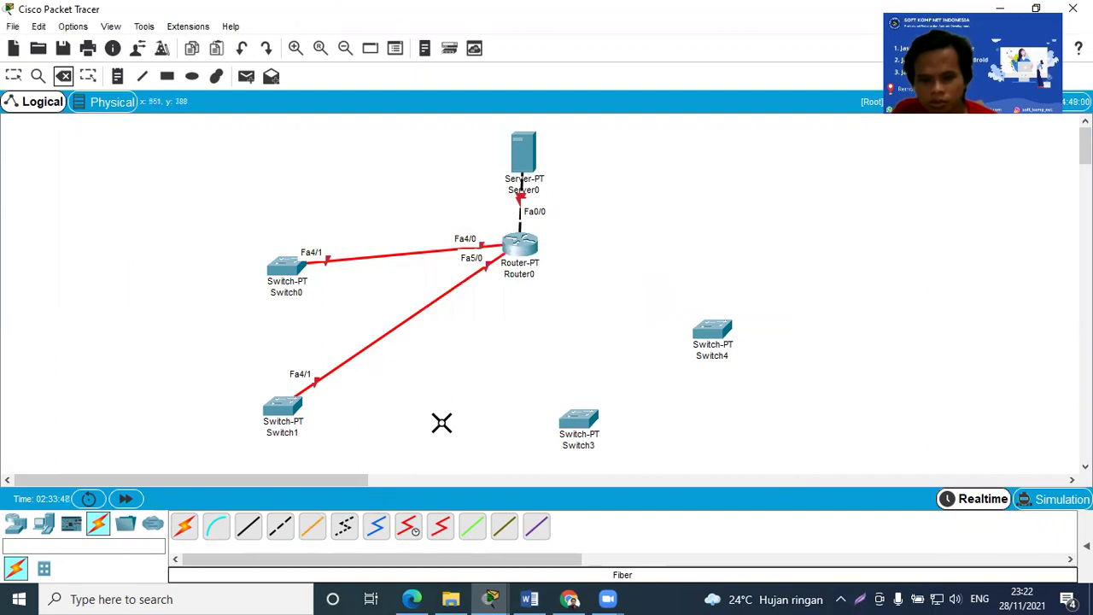
{"action": "left_click", "coordinate": [14, 76]}
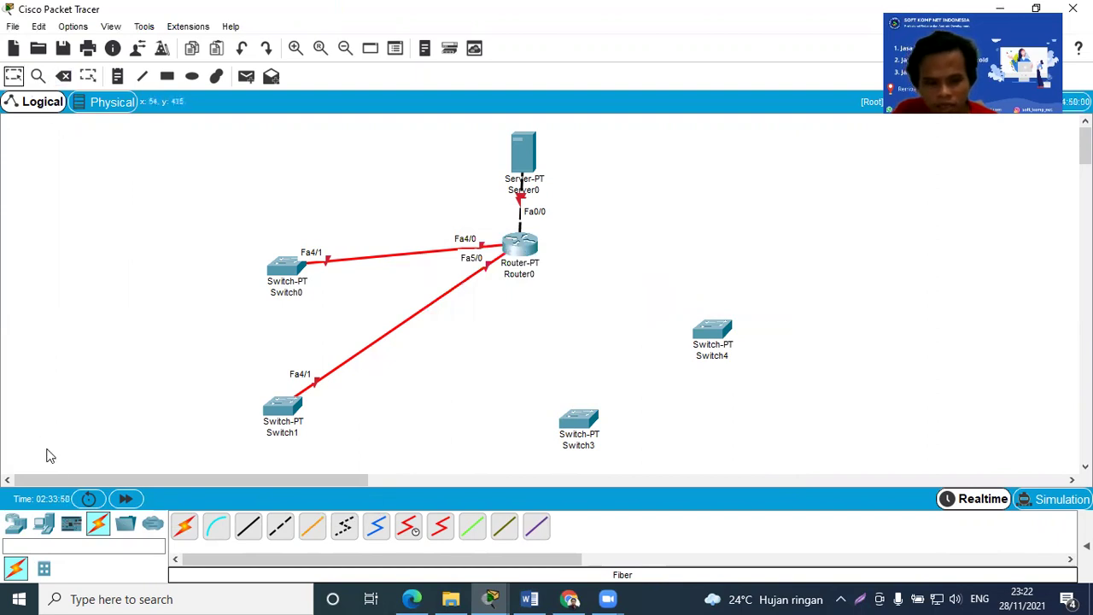
{"action": "left_click", "coordinate": [43, 523]}
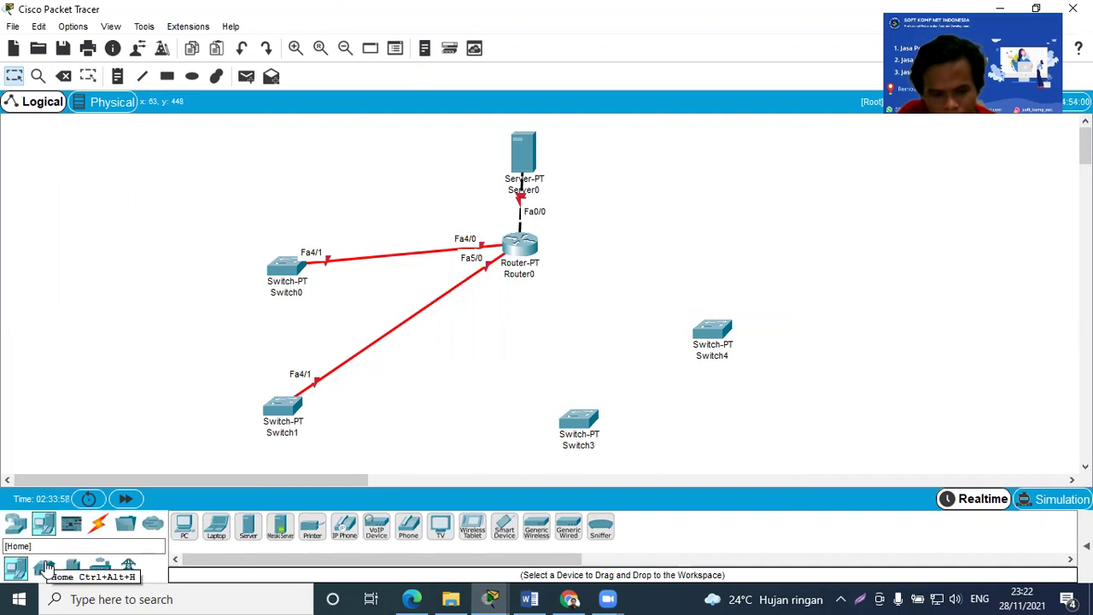
{"action": "left_click", "coordinate": [15, 523]}
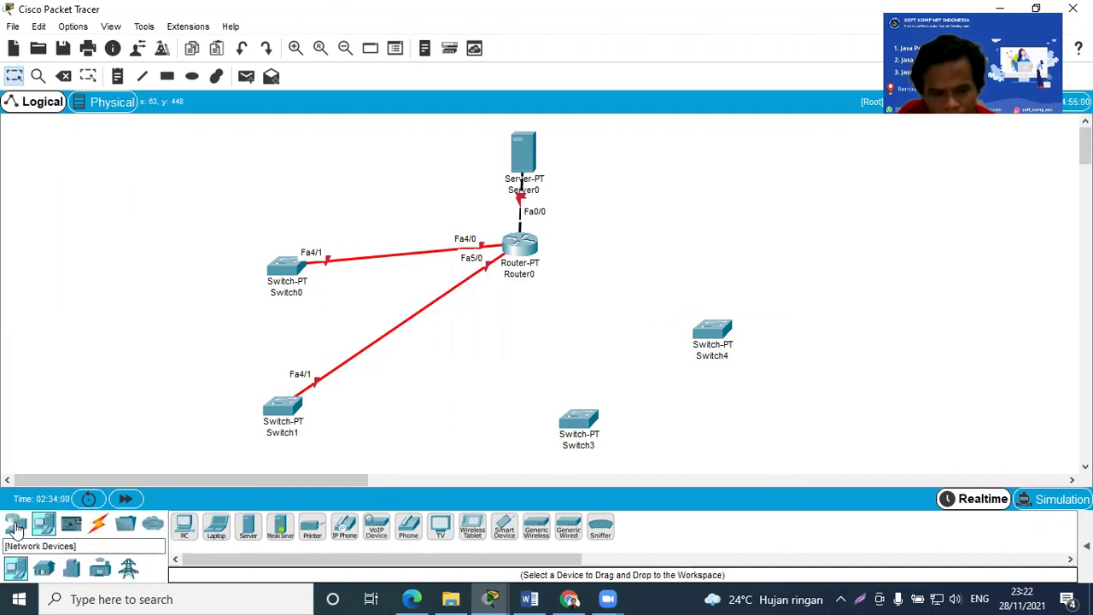
{"action": "left_click", "coordinate": [44, 568]}
{"action": "left_click_drag", "start_coordinate": [218, 528], "coordinate": [434, 427]}
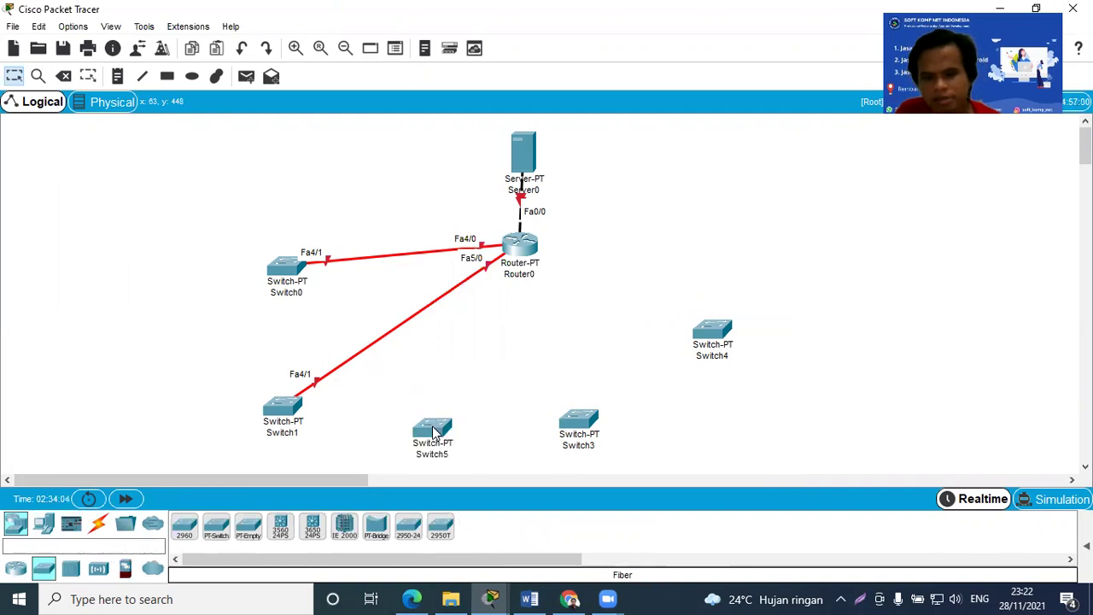
Connect Router0's FastEthernet2/0 port to Switch5's FastEthernet4/1 port with a Fiber cable
{"action": "left_click", "coordinate": [99, 524]}
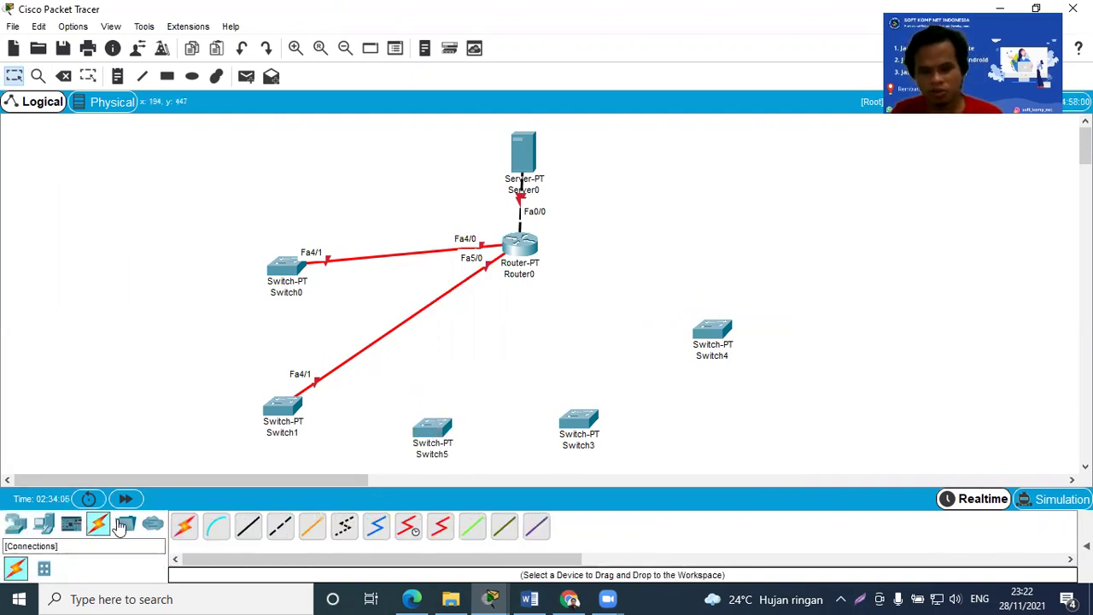
{"action": "left_click", "coordinate": [311, 532]}
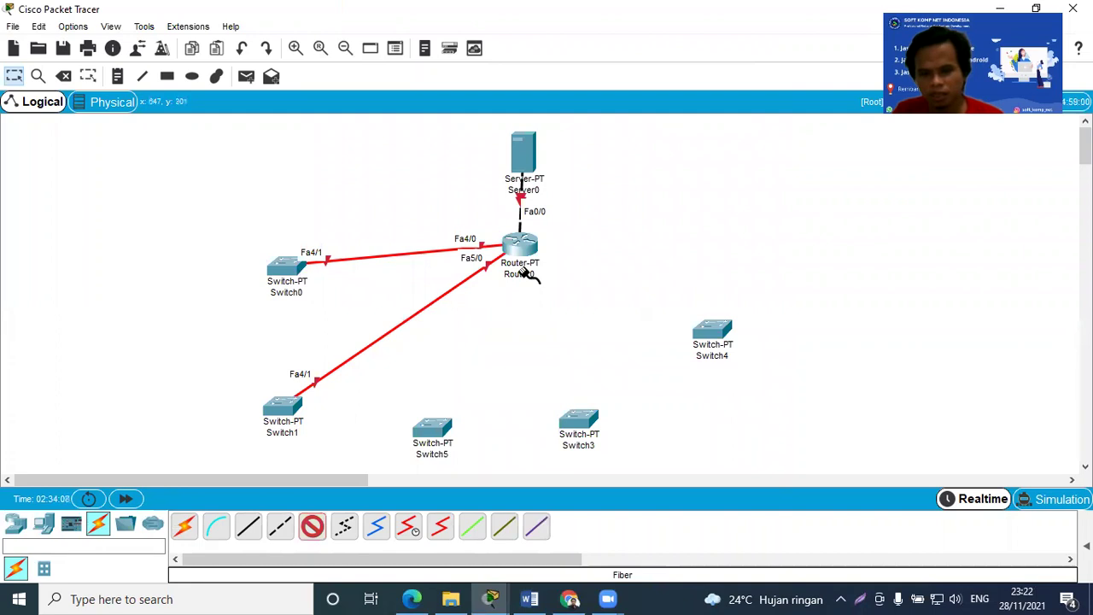
{"action": "left_click", "coordinate": [516, 247]}
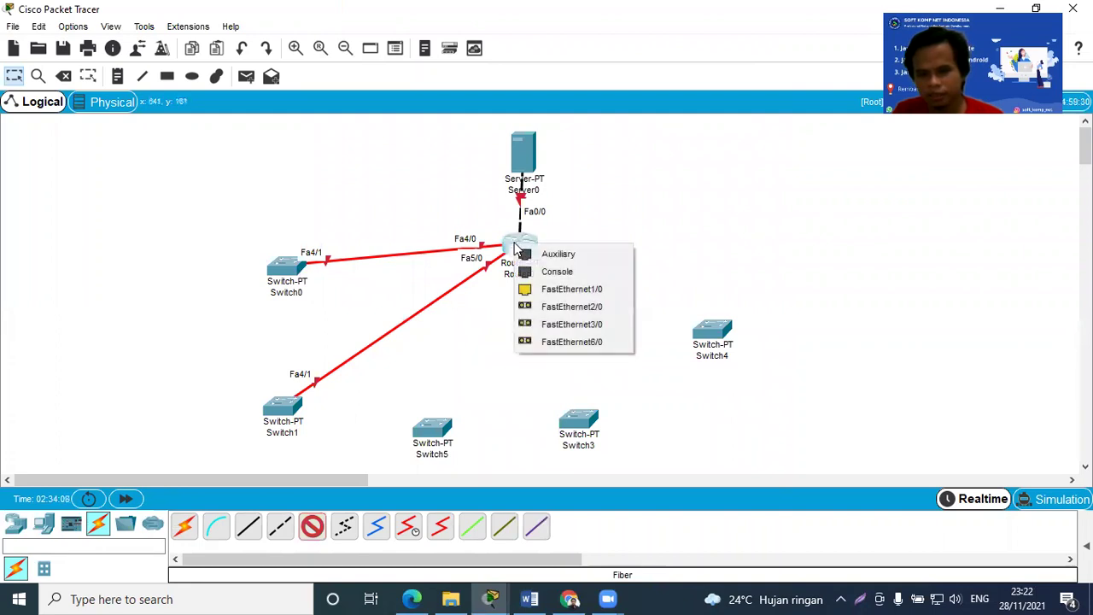
{"action": "left_click", "coordinate": [555, 307]}
{"action": "left_click", "coordinate": [438, 433]}
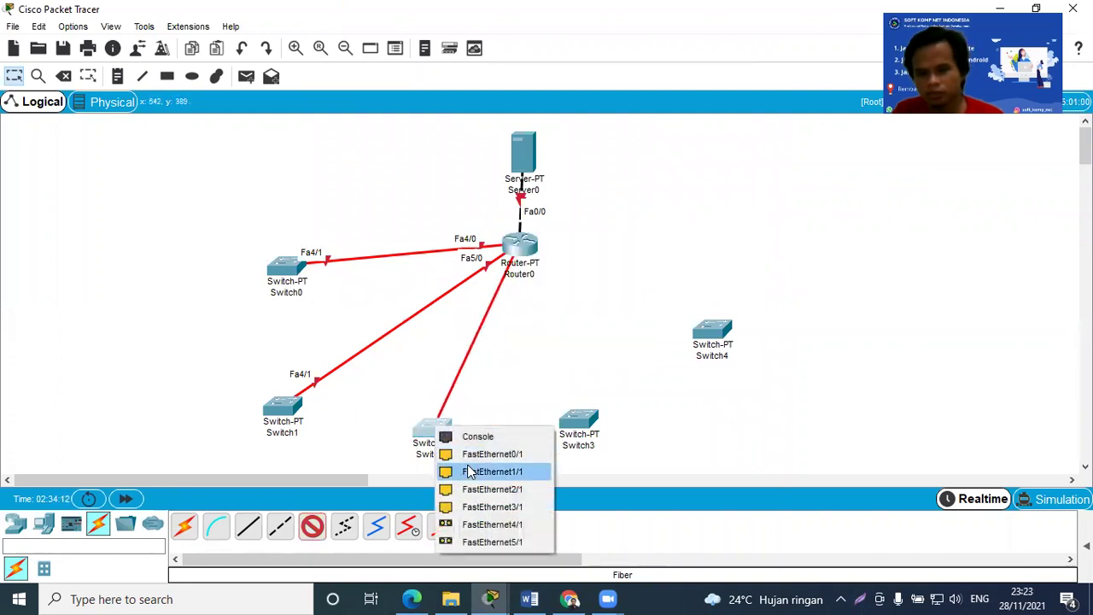
{"action": "left_click", "coordinate": [493, 525]}
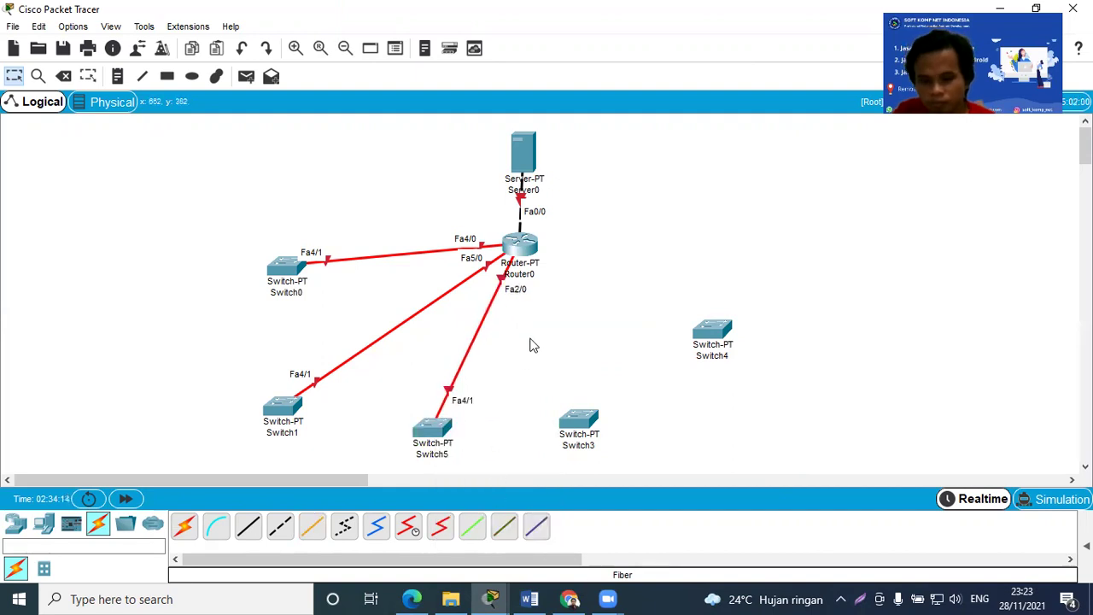
Connect Switch3's FastEthernet4/1 port to Router0's FastEthernet3/0 port with a Fiber cable
{"action": "left_click", "coordinate": [310, 530]}
{"action": "left_click", "coordinate": [587, 419]}
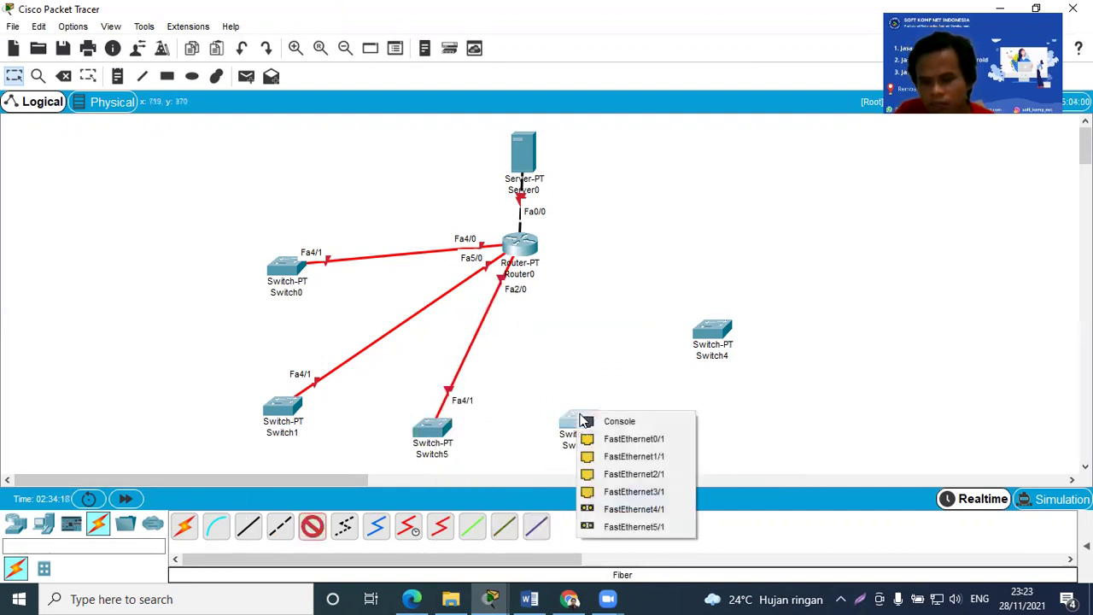
{"action": "left_click", "coordinate": [632, 511]}
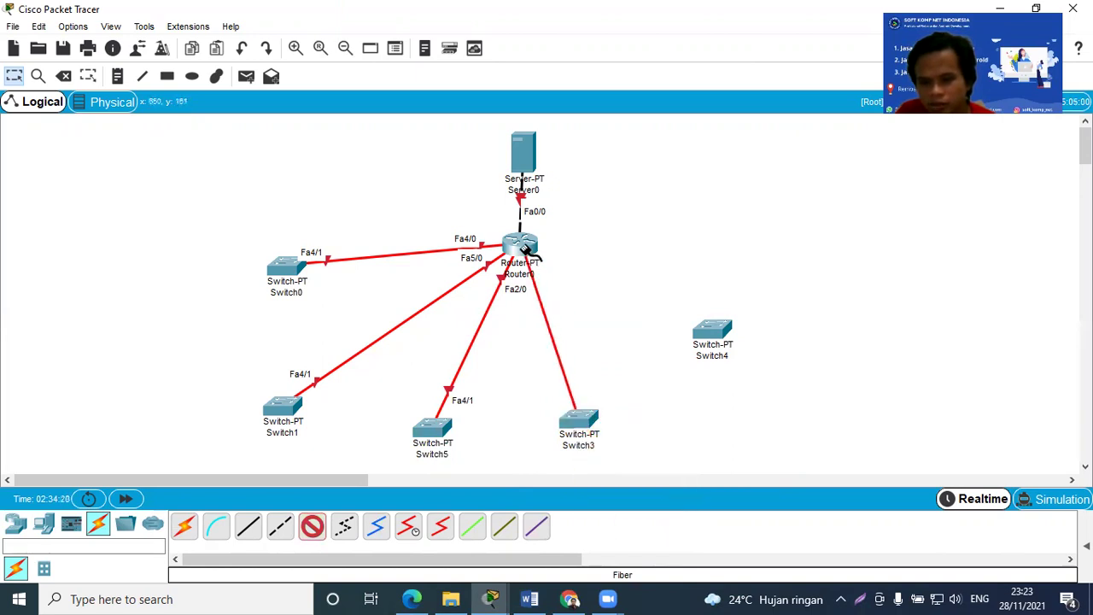
{"action": "left_click", "coordinate": [521, 245]}
{"action": "left_click", "coordinate": [569, 306]}
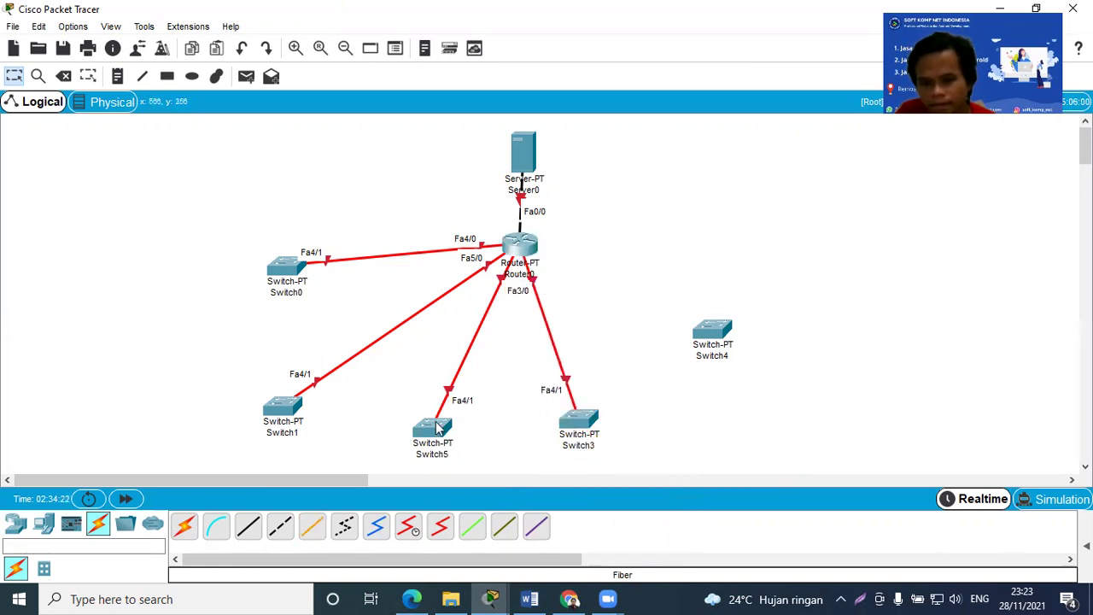
Connect Switch4's FastEthernet4/1 port to Router0's FastEthernet6/0 port with a Fiber cable
{"action": "left_click", "coordinate": [315, 531]}
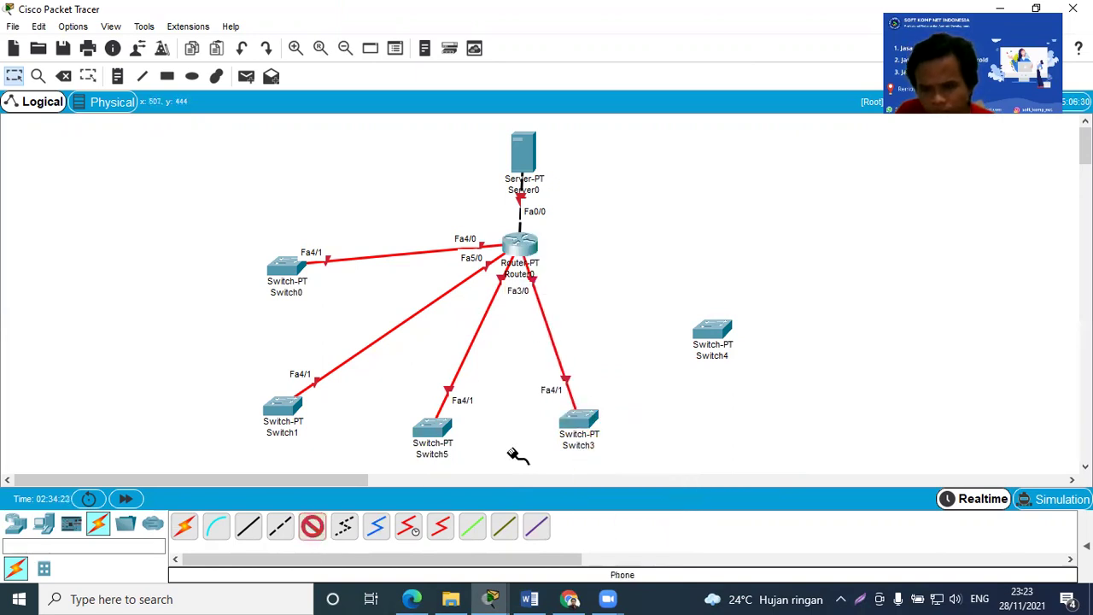
{"action": "left_click", "coordinate": [721, 333]}
{"action": "left_click", "coordinate": [750, 430]}
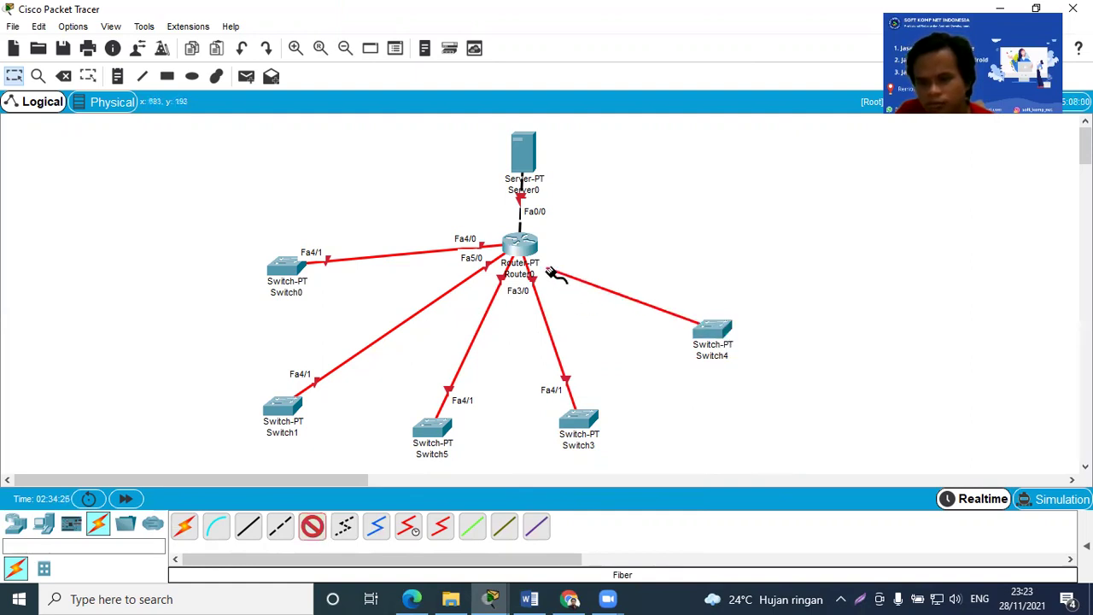
{"action": "left_click", "coordinate": [519, 250]}
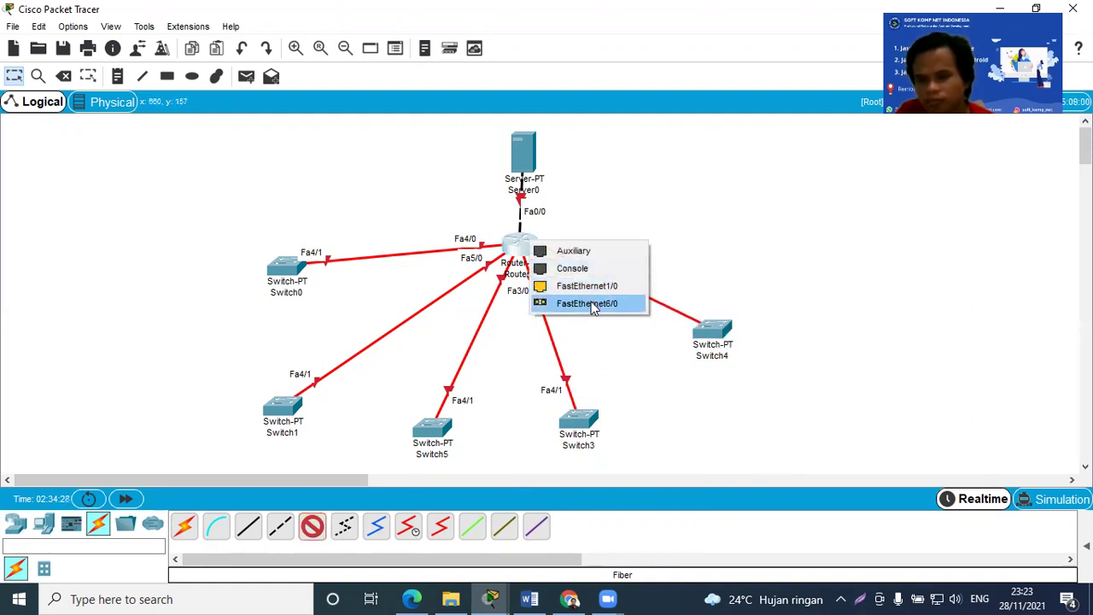
{"action": "left_click", "coordinate": [594, 304]}
Spread the switches around Router0, moving Switch4 and Switch3 farther right, Switch5 directly below the router, and Switch0 up and farther left
{"action": "left_click_drag", "start_coordinate": [722, 335], "coordinate": [872, 262]}
{"action": "left_click_drag", "start_coordinate": [579, 421], "coordinate": [797, 432]}
{"action": "left_click_drag", "start_coordinate": [440, 434], "coordinate": [557, 444]}
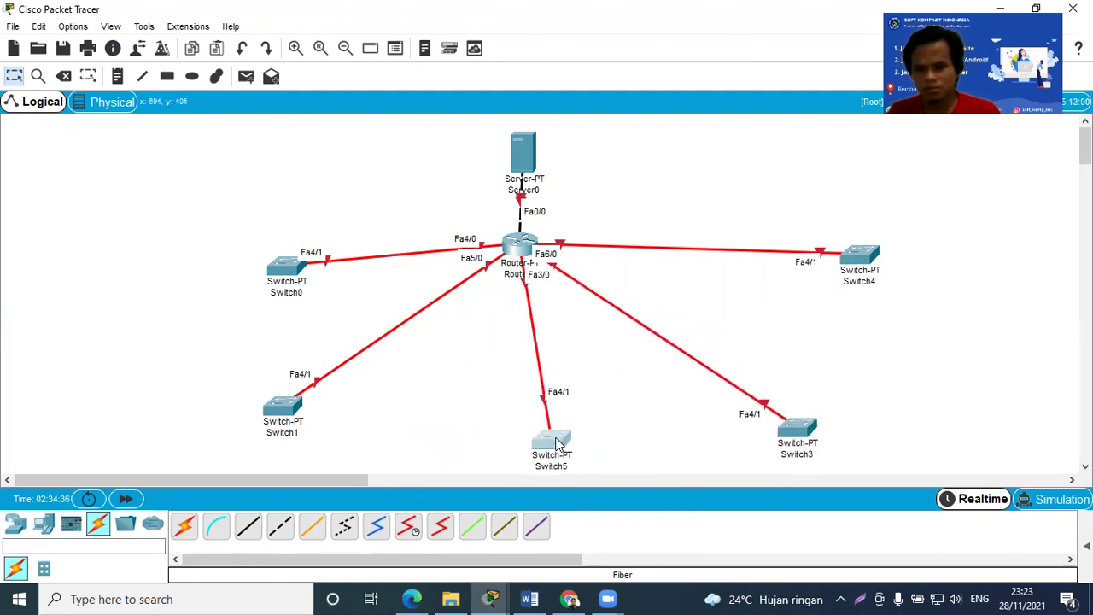
{"action": "left_click_drag", "start_coordinate": [850, 267], "coordinate": [890, 241]}
{"action": "left_click_drag", "start_coordinate": [273, 267], "coordinate": [178, 220]}
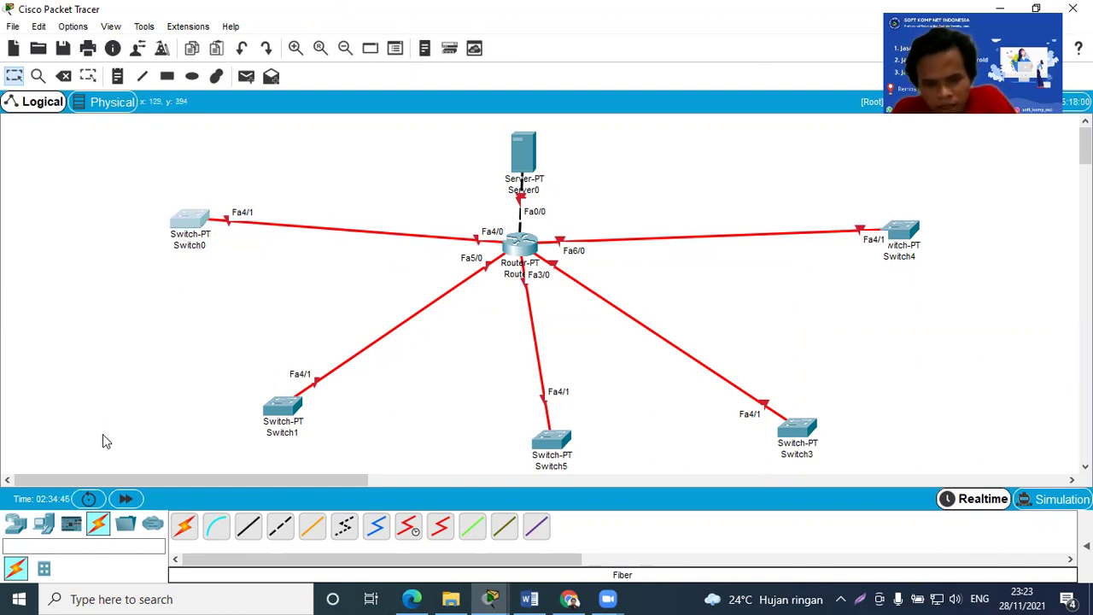
Place three PCs in a row below Switch0
{"action": "left_click", "coordinate": [40, 528]}
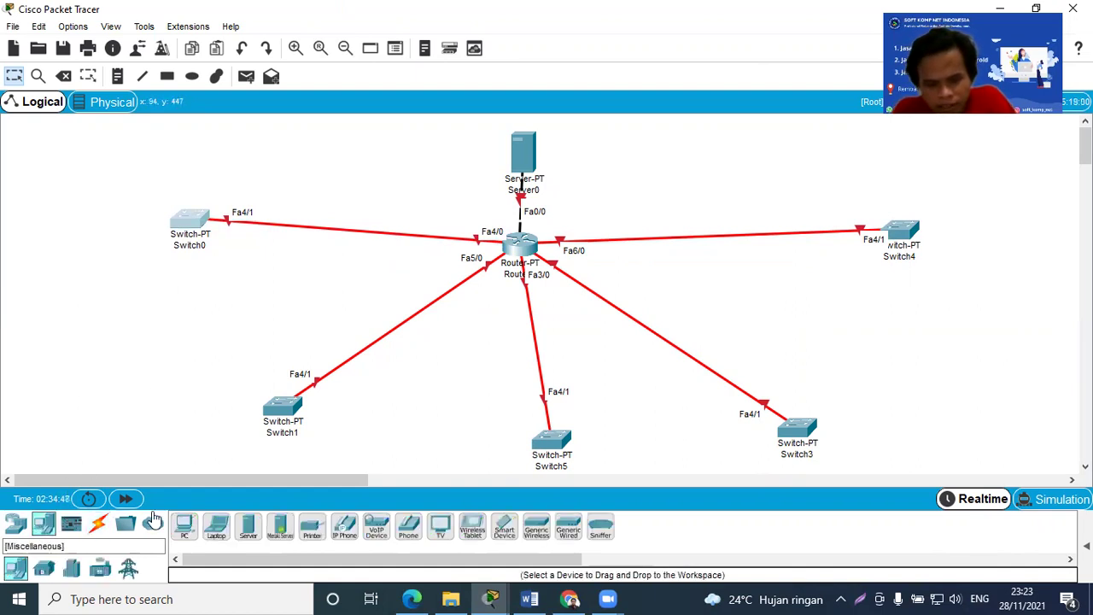
{"action": "left_click_drag", "start_coordinate": [187, 536], "coordinate": [147, 289]}
{"action": "left_click_drag", "start_coordinate": [183, 528], "coordinate": [189, 293]}
{"action": "left_click_drag", "start_coordinate": [184, 528], "coordinate": [244, 303]}
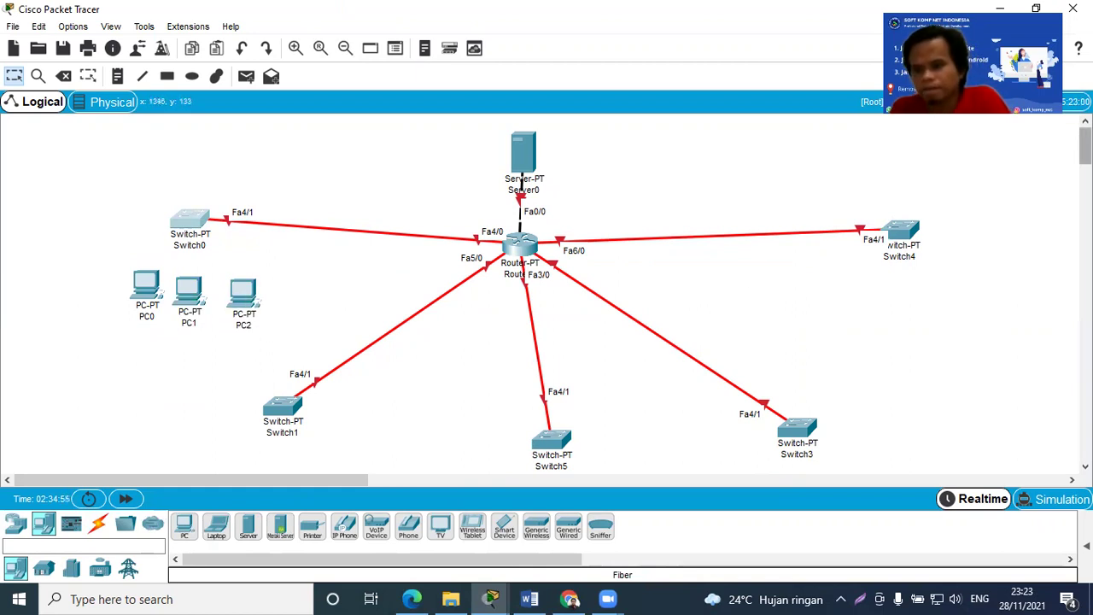
Place three PCs in a row below Switch1
{"action": "scroll", "coordinate": [663, 335], "scroll_direction": "down", "scroll_amount": 3}
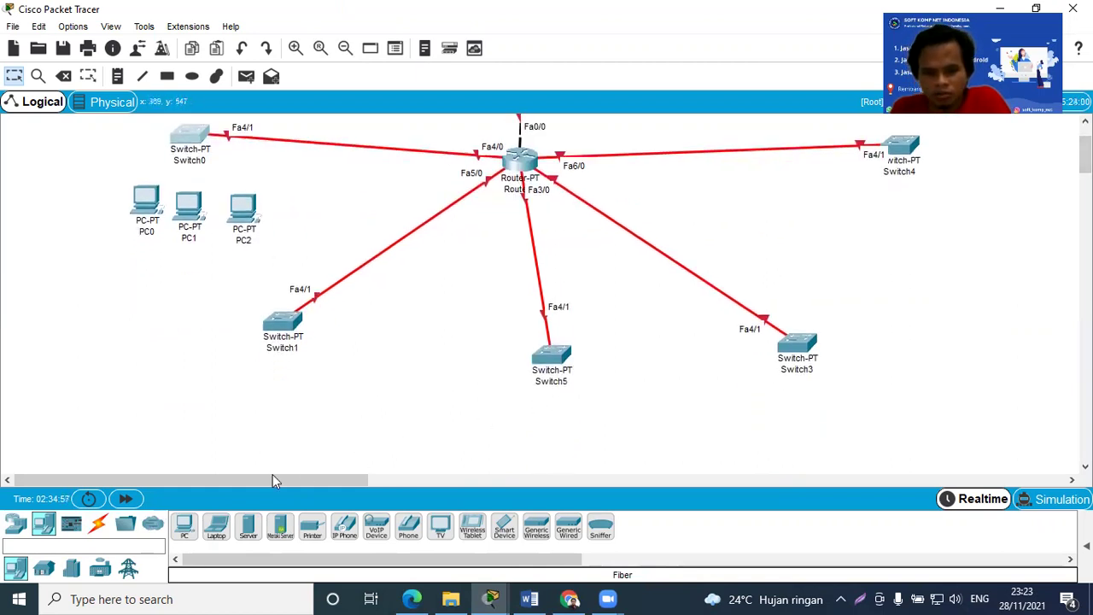
{"action": "left_click_drag", "start_coordinate": [183, 528], "coordinate": [212, 395]}
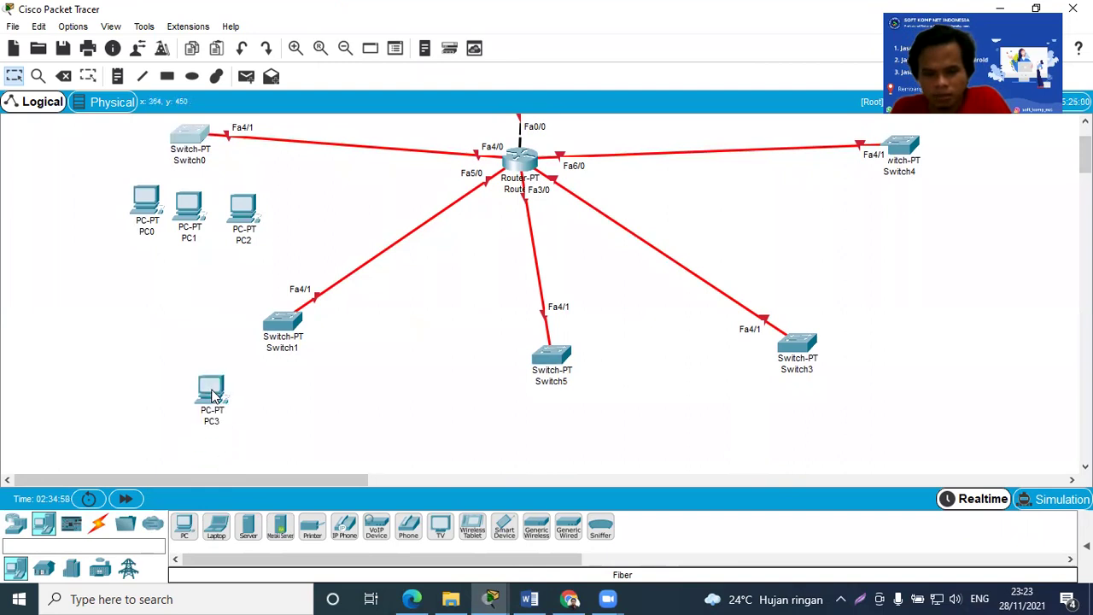
{"action": "left_click_drag", "start_coordinate": [188, 536], "coordinate": [271, 397]}
{"action": "left_click_drag", "start_coordinate": [186, 532], "coordinate": [317, 418]}
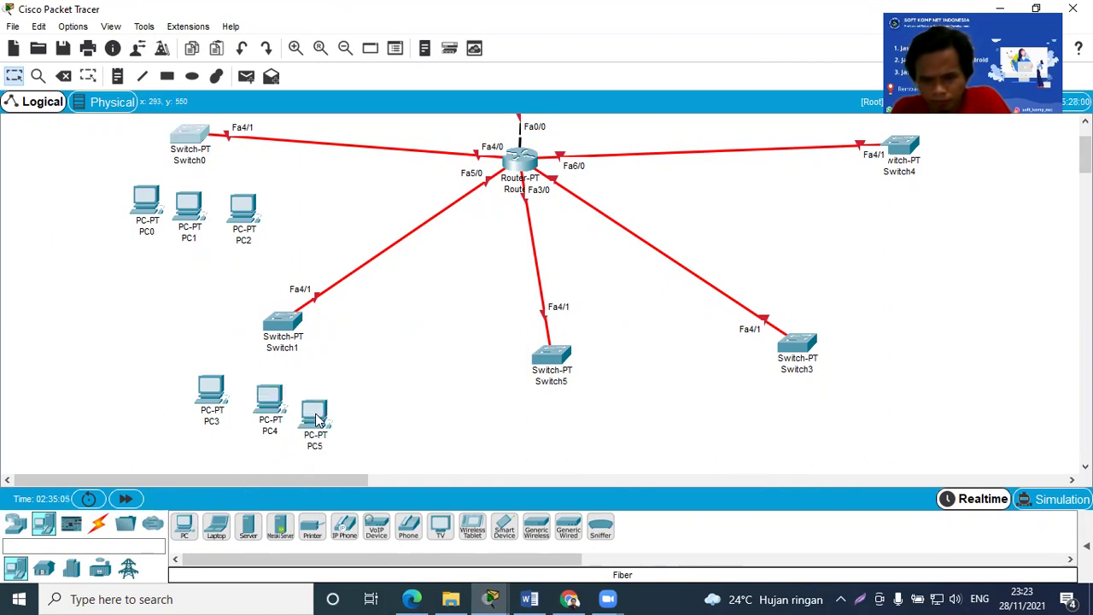
Place three PCs in a row below Switch5
{"action": "left_click_drag", "start_coordinate": [184, 534], "coordinate": [521, 405]}
{"action": "left_click_drag", "start_coordinate": [185, 534], "coordinate": [549, 411]}
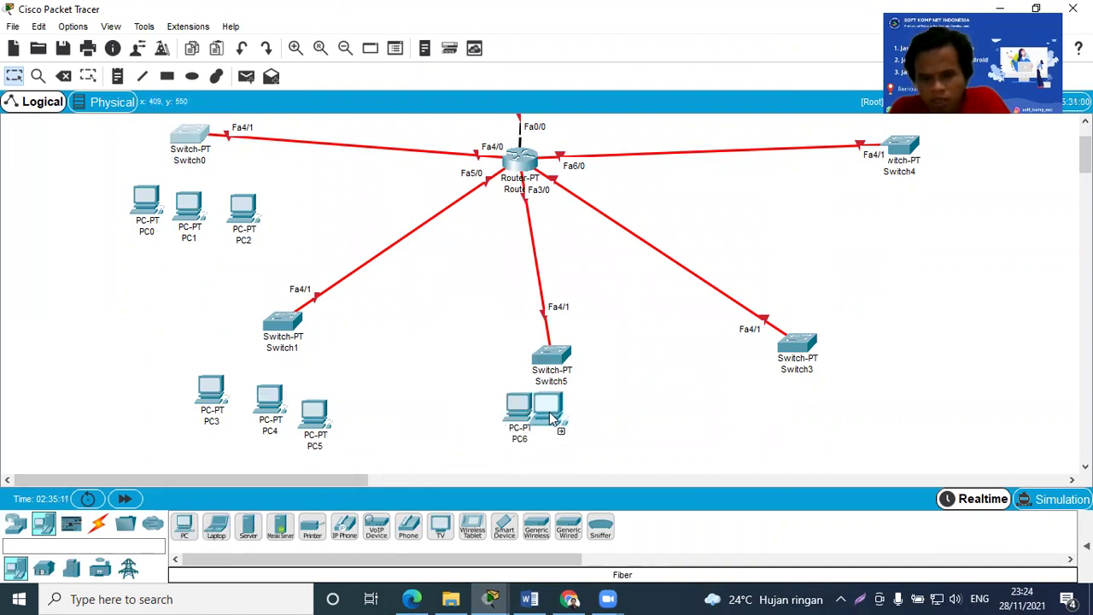
{"action": "left_click_drag", "start_coordinate": [184, 534], "coordinate": [622, 413]}
Place three PCs in a row below Switch3
{"action": "left_click_drag", "start_coordinate": [184, 534], "coordinate": [794, 406]}
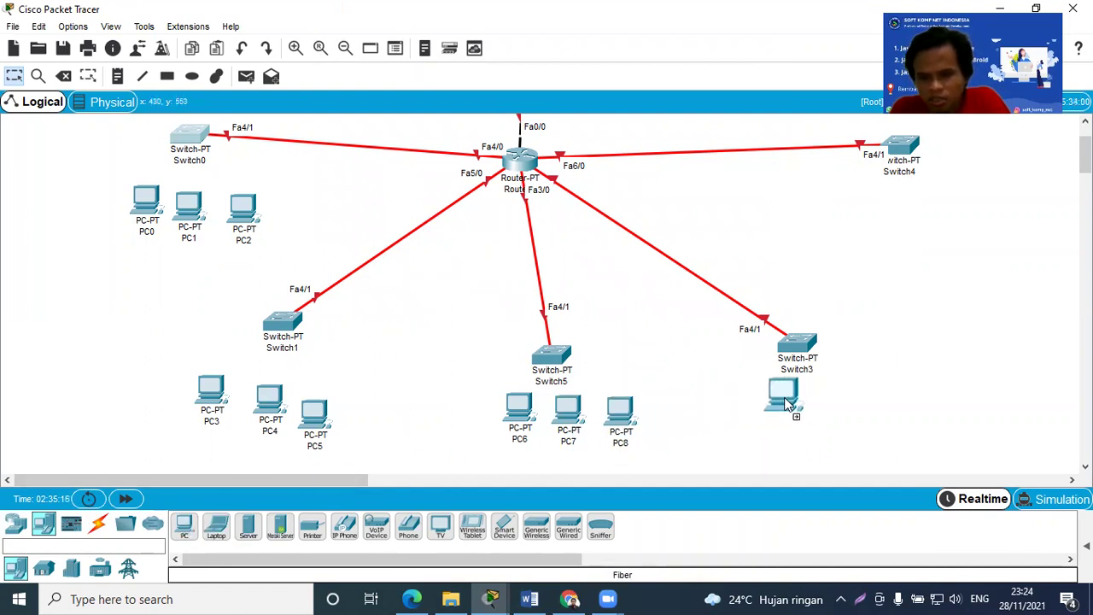
{"action": "left_click", "coordinate": [182, 533]}
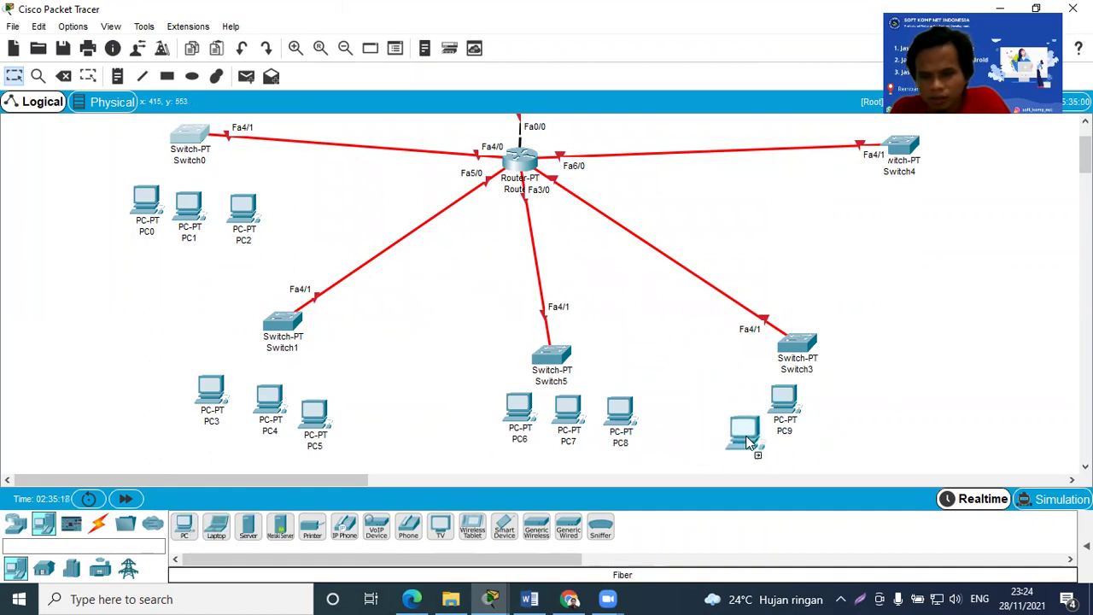
{"action": "left_click", "coordinate": [833, 408]}
{"action": "left_click", "coordinate": [182, 524]}
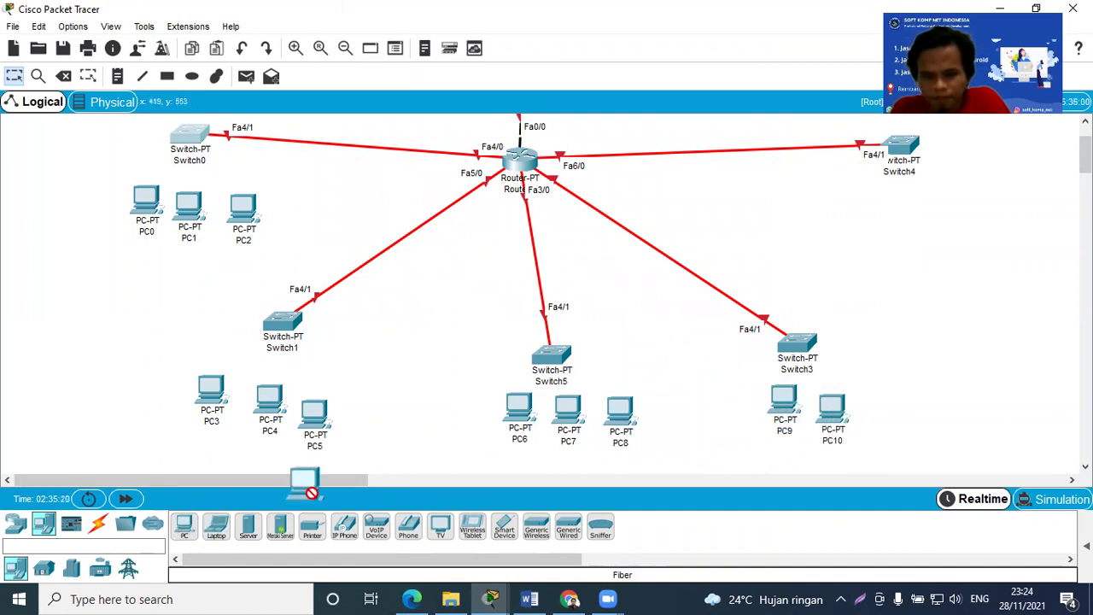
{"action": "left_click", "coordinate": [877, 414]}
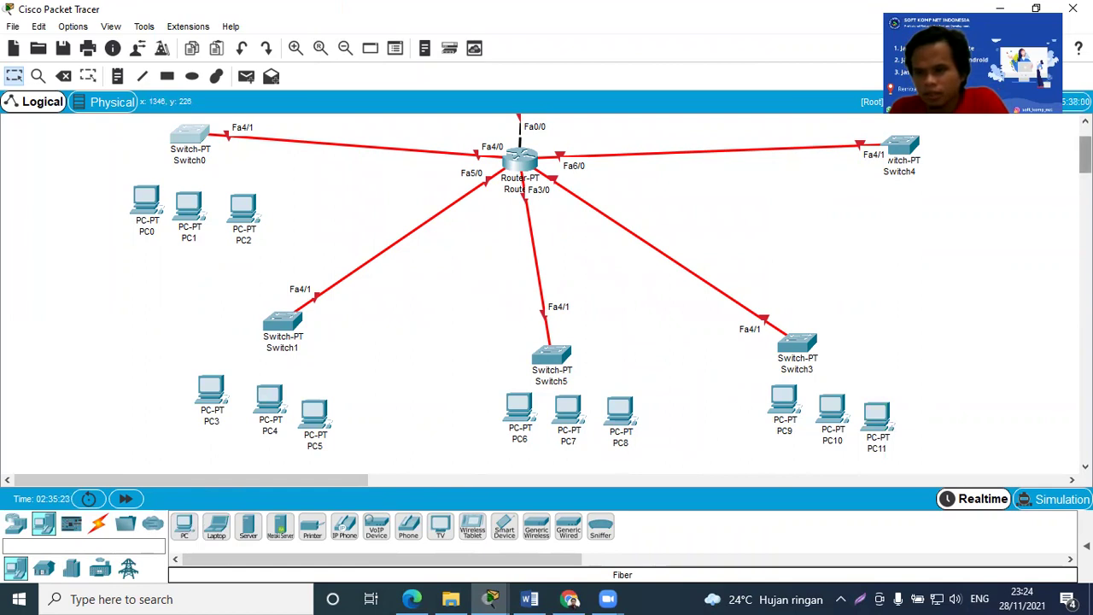
Place three PCs in a row below Switch4
{"action": "scroll", "coordinate": [547, 290], "scroll_direction": "up", "scroll_amount": 2}
{"action": "left_click", "coordinate": [183, 528]}
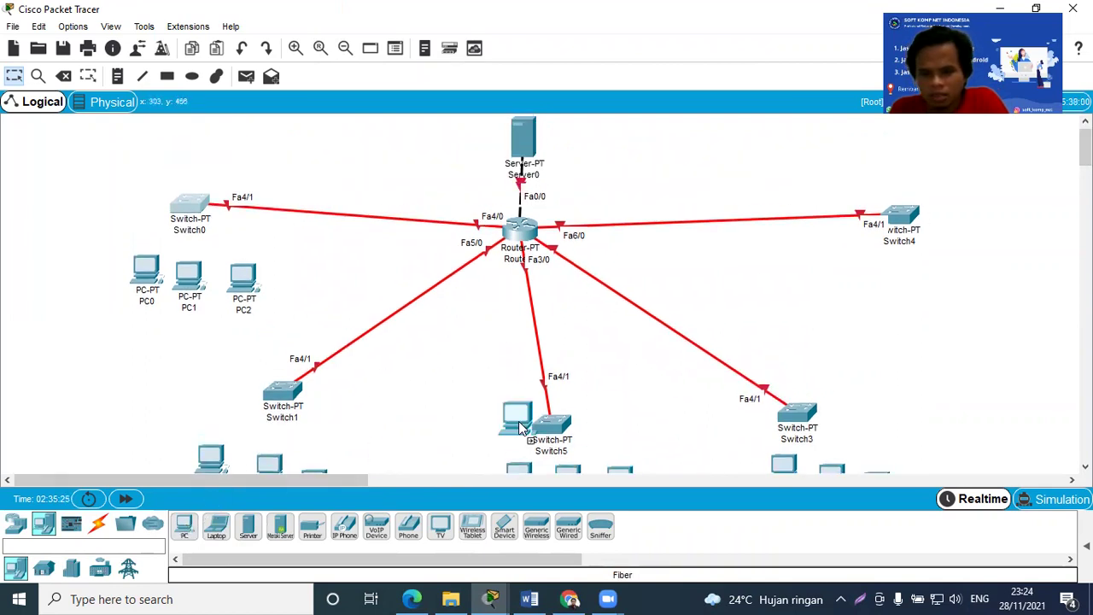
{"action": "left_click", "coordinate": [870, 299]}
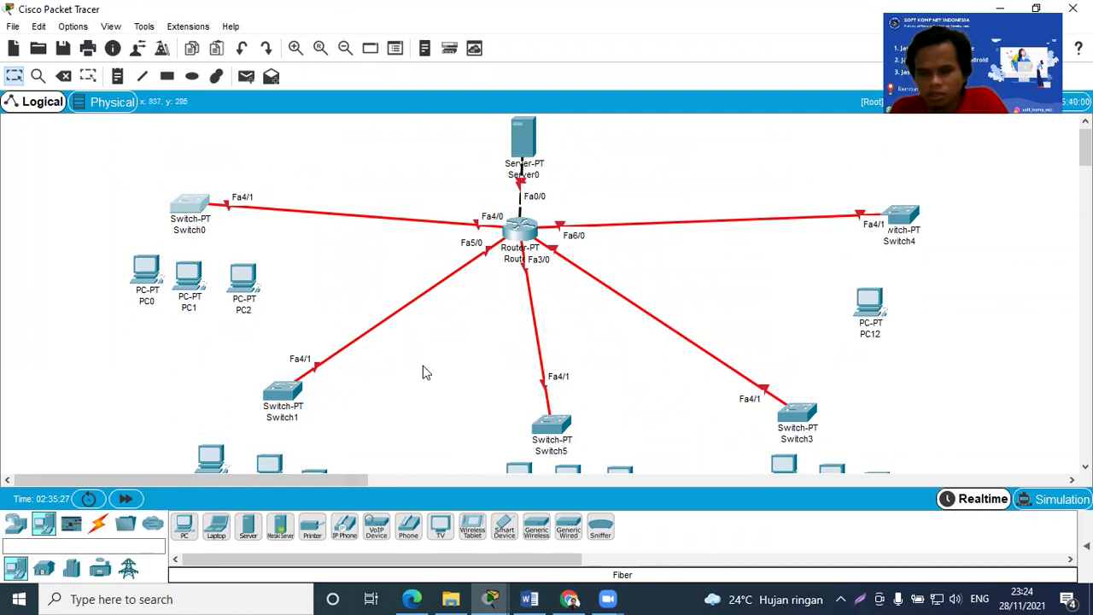
{"action": "left_click", "coordinate": [185, 528]}
{"action": "left_click", "coordinate": [925, 313]}
{"action": "left_click", "coordinate": [186, 528]}
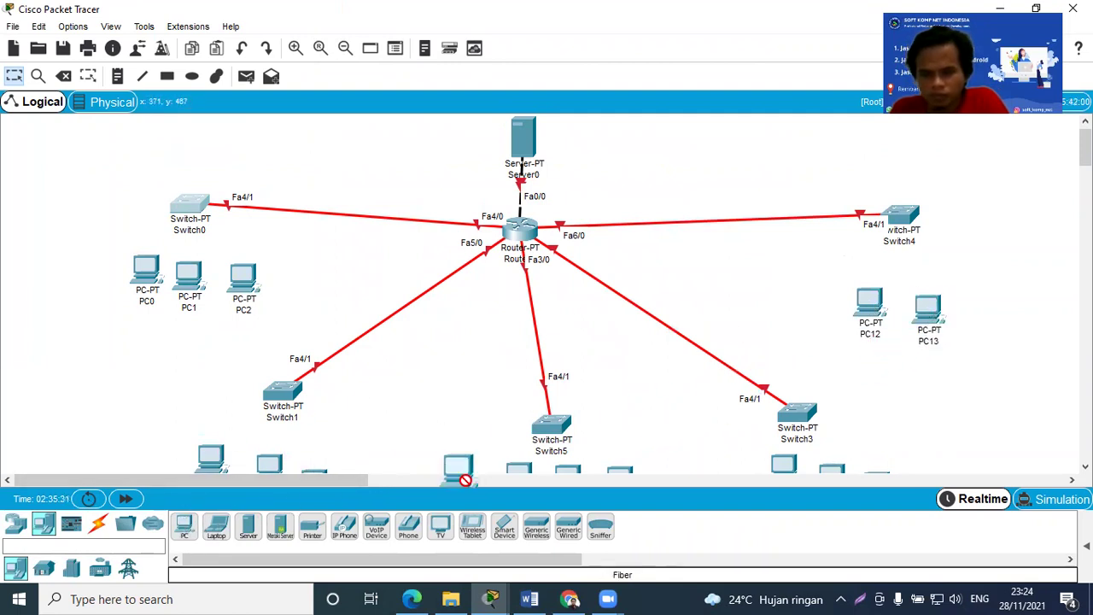
{"action": "left_click", "coordinate": [987, 320]}
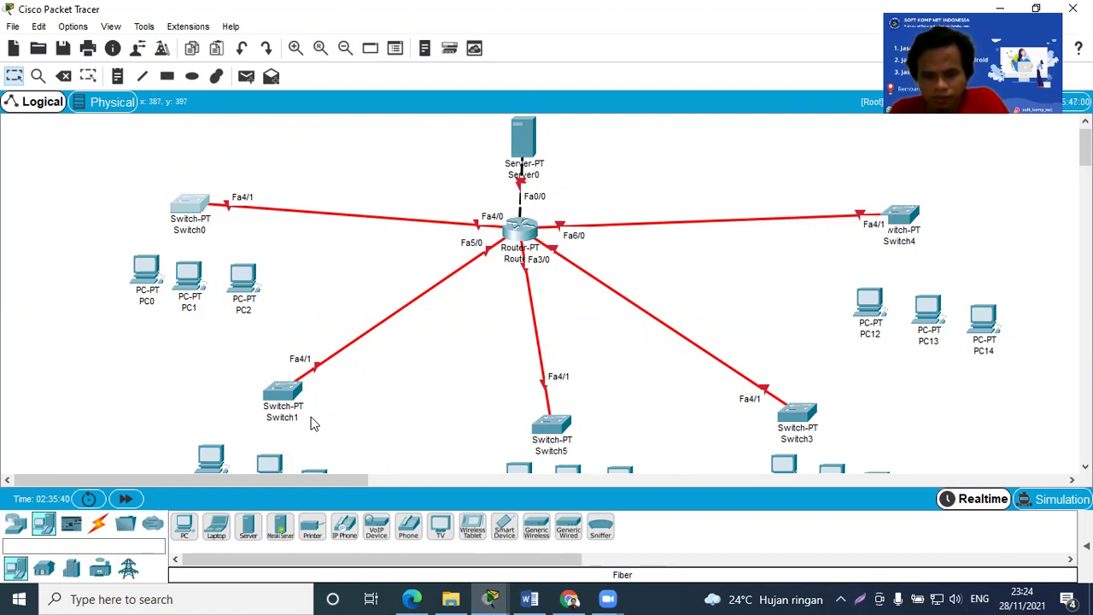
Connect PC0 to Switch0's FastEthernet0/1 port with a copper straight-through cable
{"action": "left_click", "coordinate": [97, 524]}
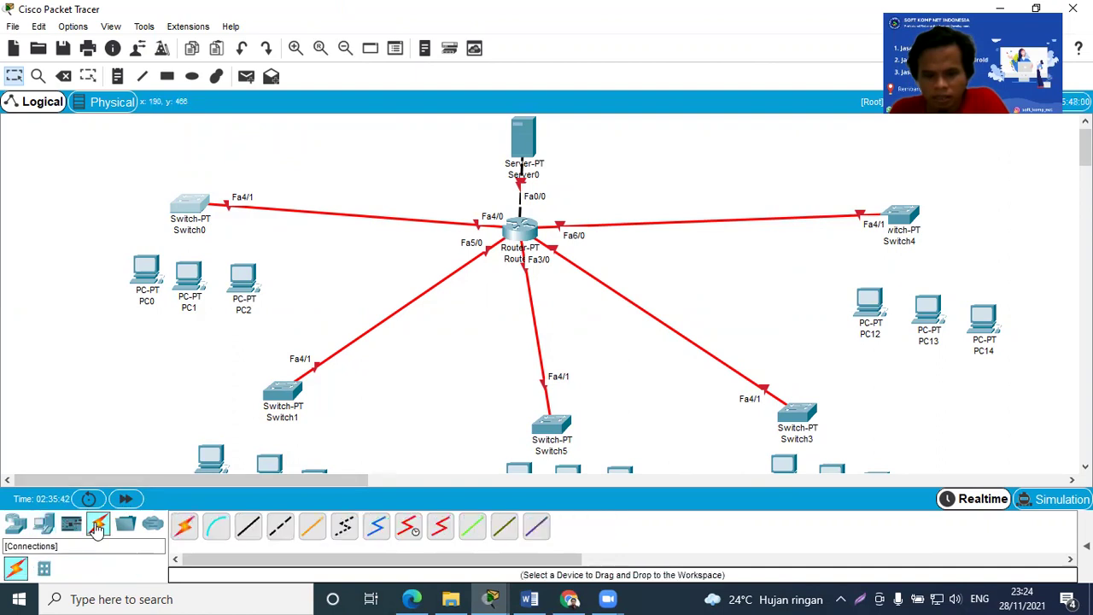
{"action": "left_click", "coordinate": [248, 525]}
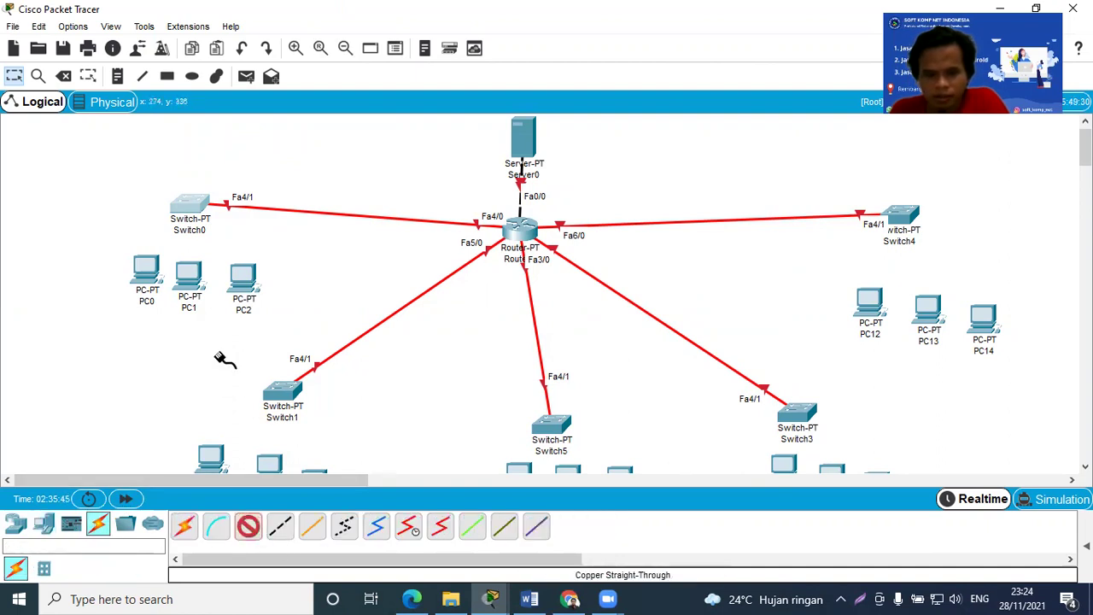
{"action": "left_click", "coordinate": [156, 273]}
{"action": "left_click", "coordinate": [201, 317]}
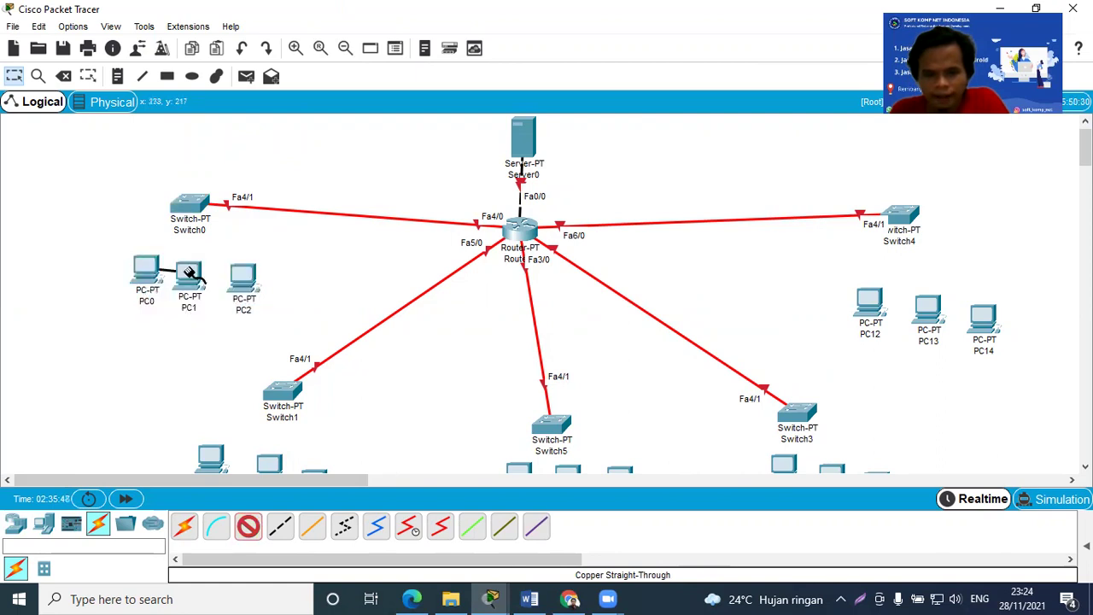
{"action": "left_click", "coordinate": [189, 207]}
{"action": "left_click", "coordinate": [222, 238]}
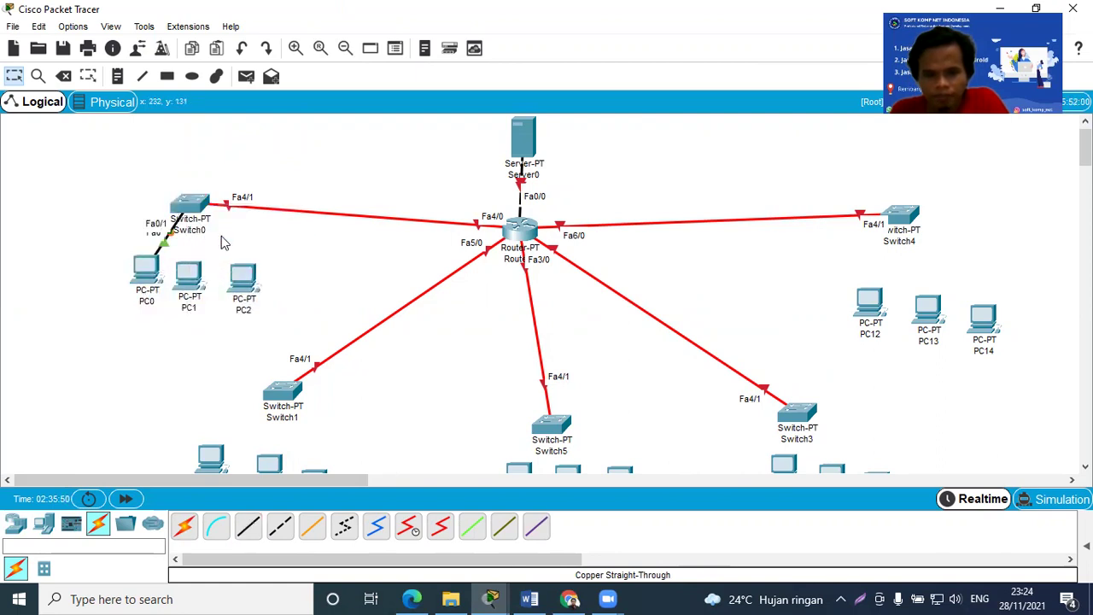
Connect PC1's FastEthernet0 port to Switch0's FastEthernet1/1 port with a copper straight-through cable
{"action": "left_click", "coordinate": [247, 528]}
{"action": "left_click", "coordinate": [194, 279]}
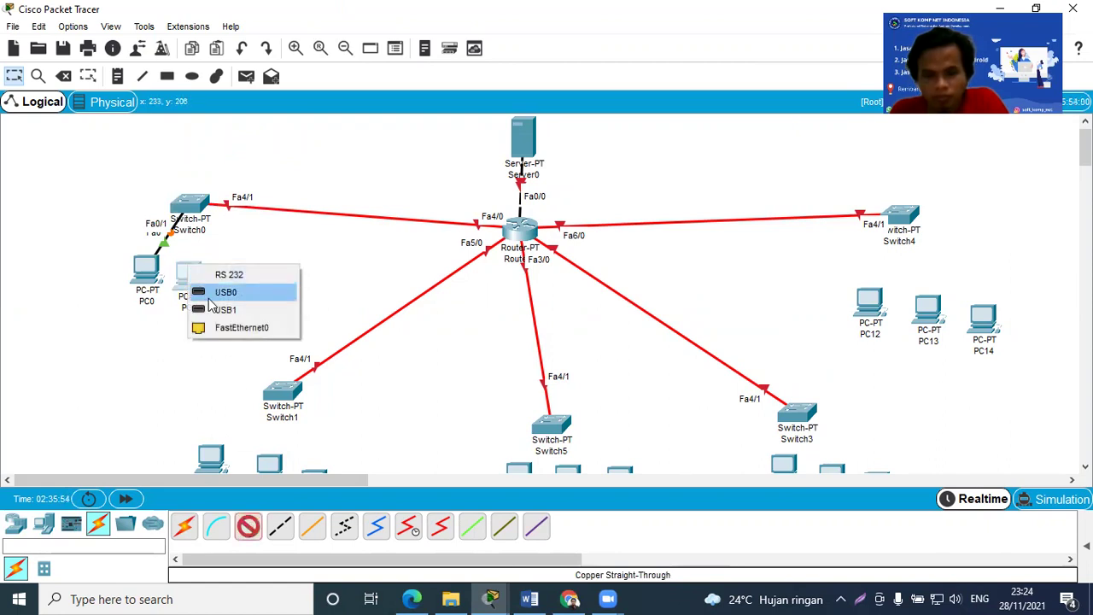
{"action": "left_click", "coordinate": [222, 324]}
{"action": "left_click", "coordinate": [192, 207]}
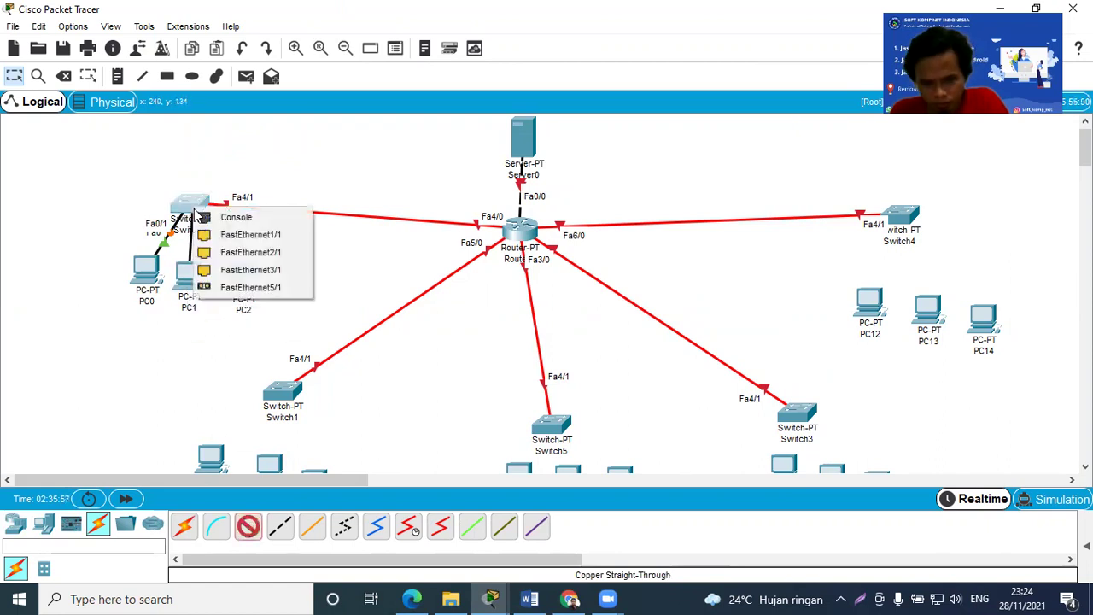
{"action": "left_click", "coordinate": [236, 289]}
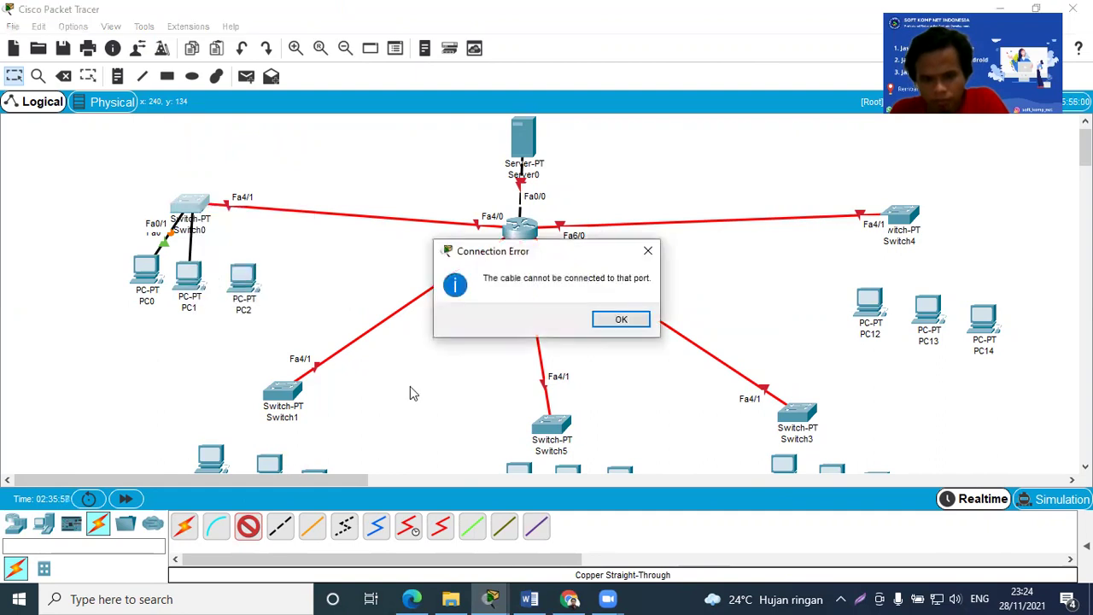
{"action": "left_click", "coordinate": [621, 319]}
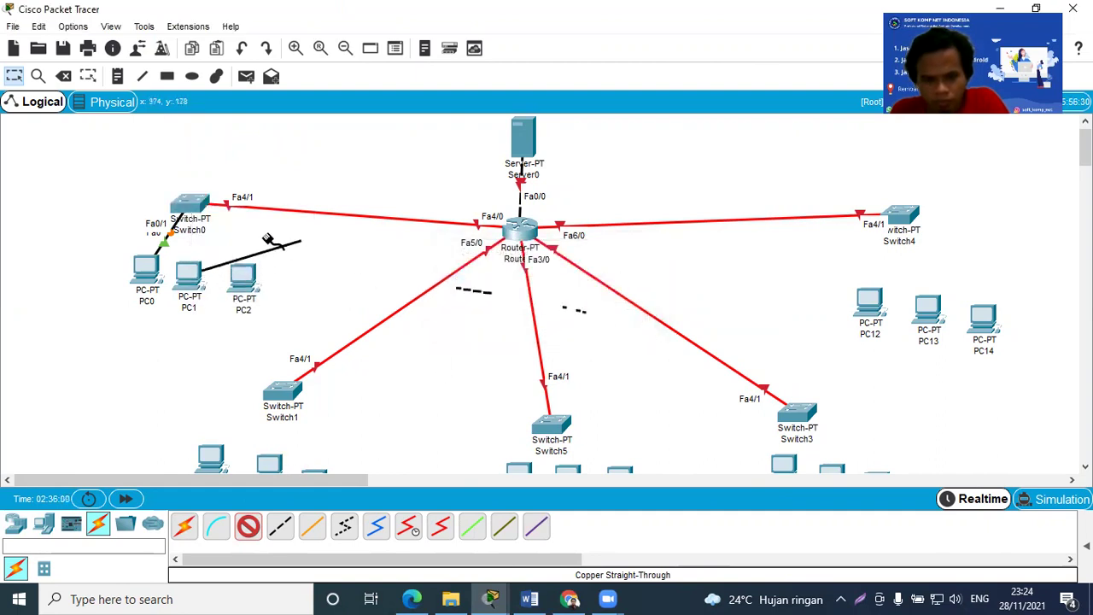
{"action": "left_click", "coordinate": [183, 208]}
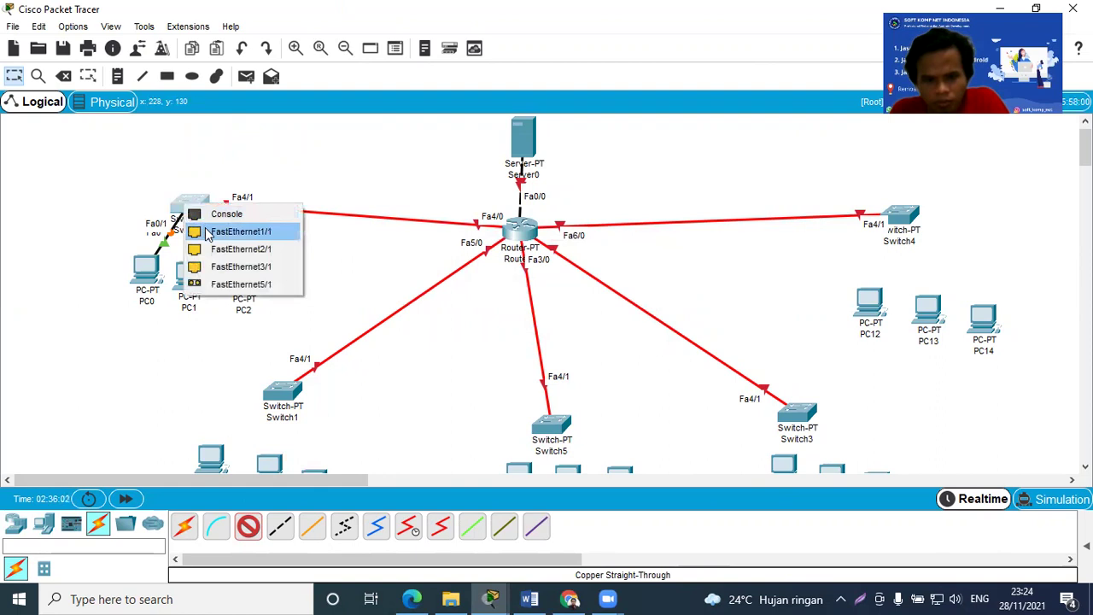
{"action": "left_click", "coordinate": [240, 232]}
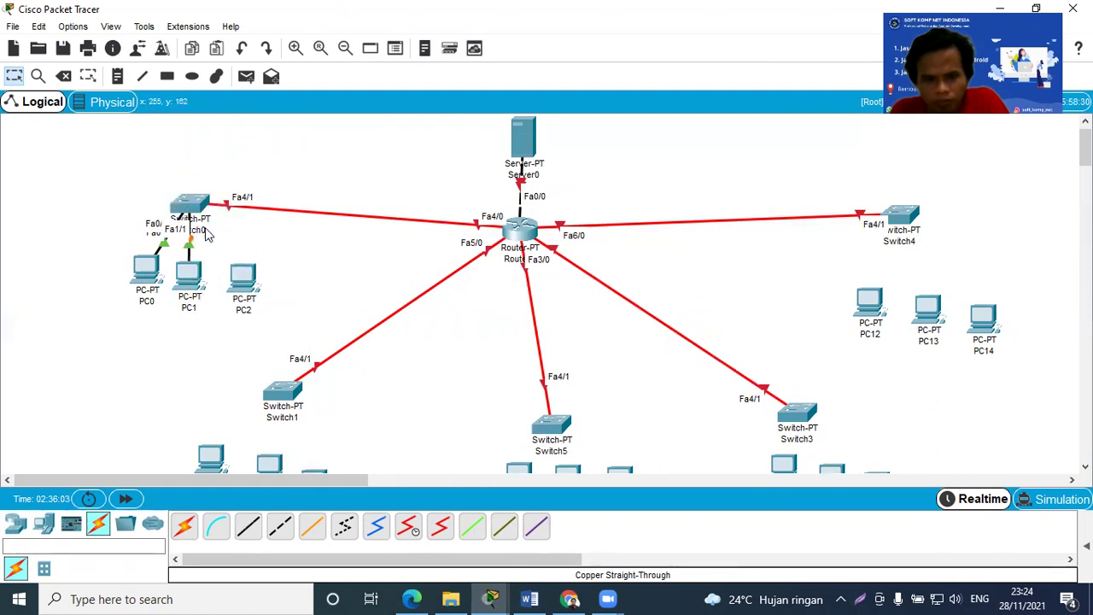
Connect PC2's FastEthernet0 port to Switch0's FastEthernet2/1 port with a copper straight-through cable
{"action": "left_click", "coordinate": [253, 525]}
{"action": "left_click", "coordinate": [244, 280]}
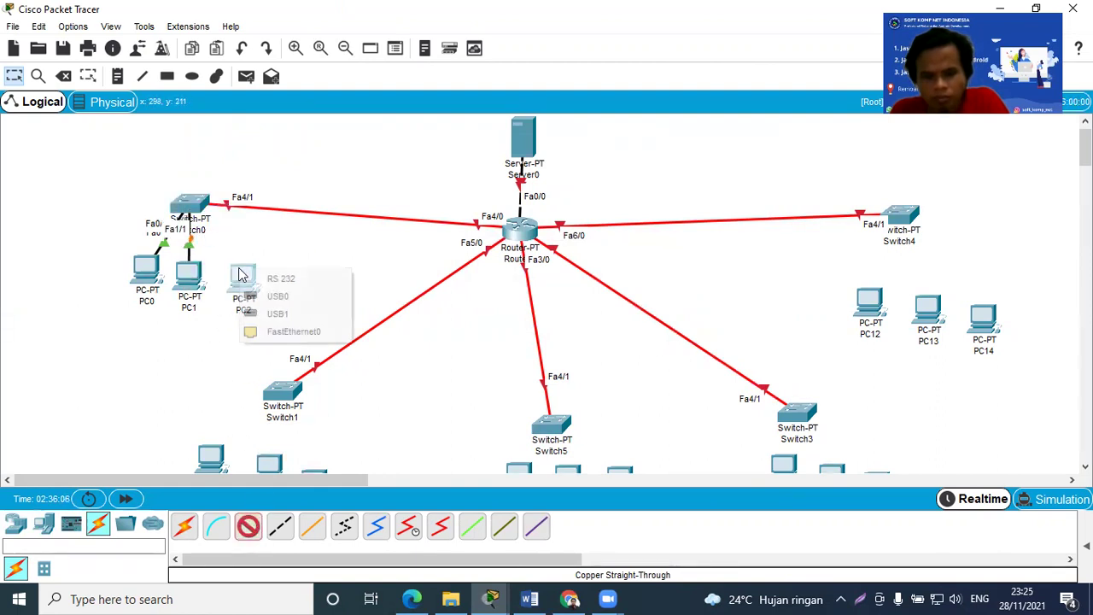
{"action": "left_click", "coordinate": [287, 331]}
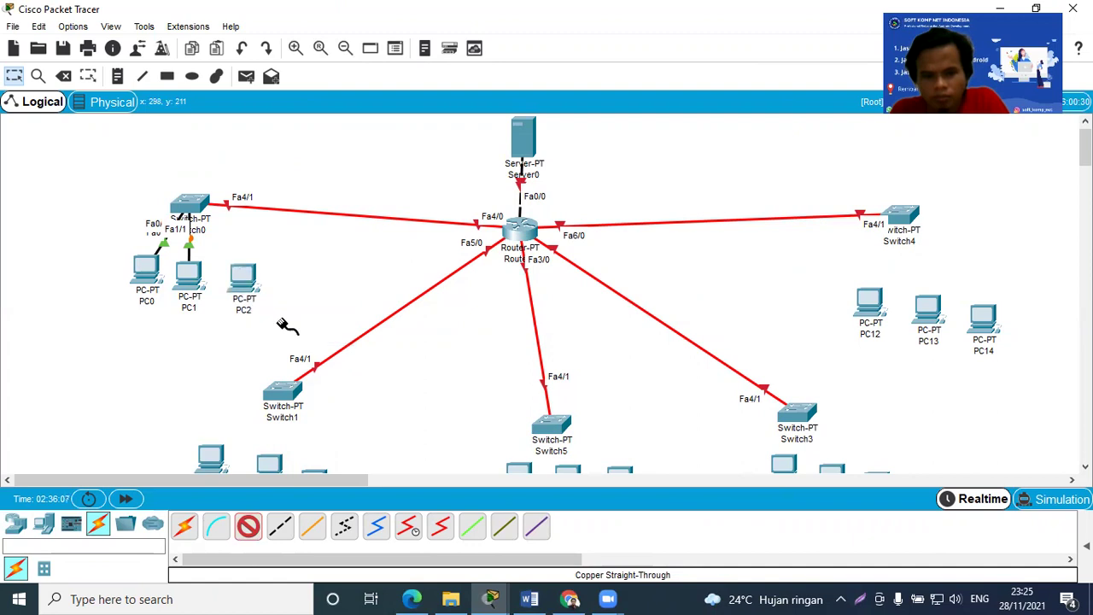
{"action": "left_click", "coordinate": [203, 209]}
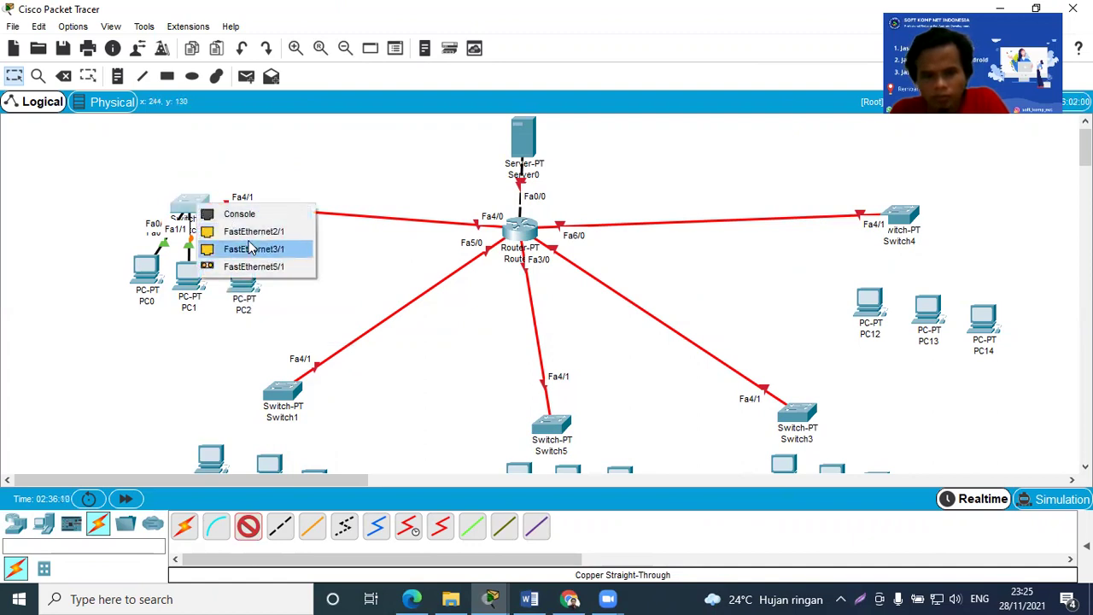
{"action": "left_click", "coordinate": [253, 232]}
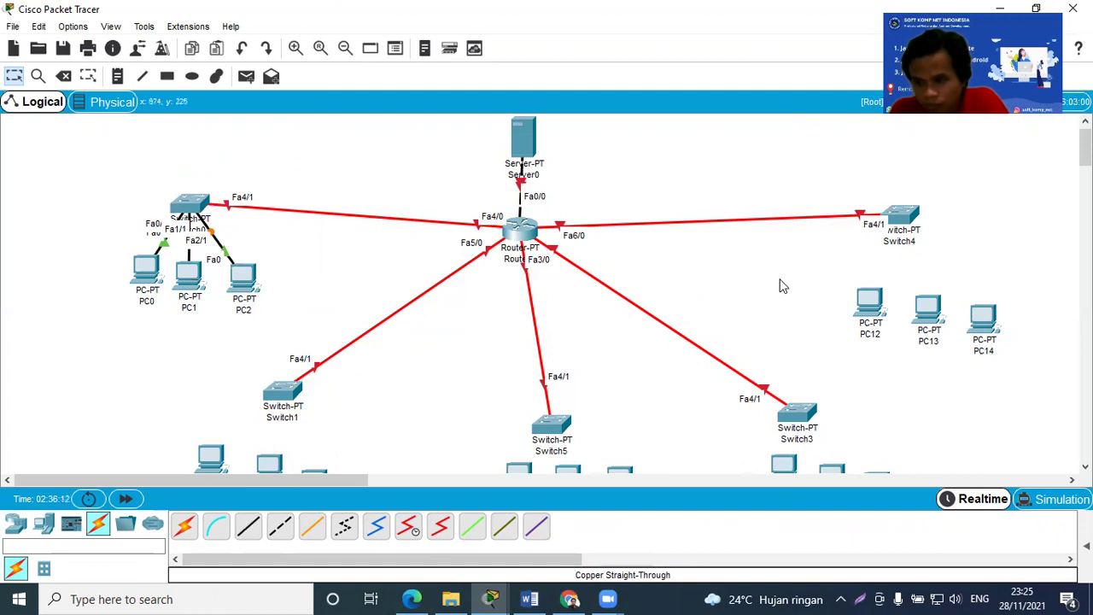
Connect PC3's FastEthernet0 port to Switch1's FastEthernet0/1 port with a copper straight-through cable
{"action": "scroll", "coordinate": [1085, 154], "scroll_direction": "down", "scroll_amount": 3}
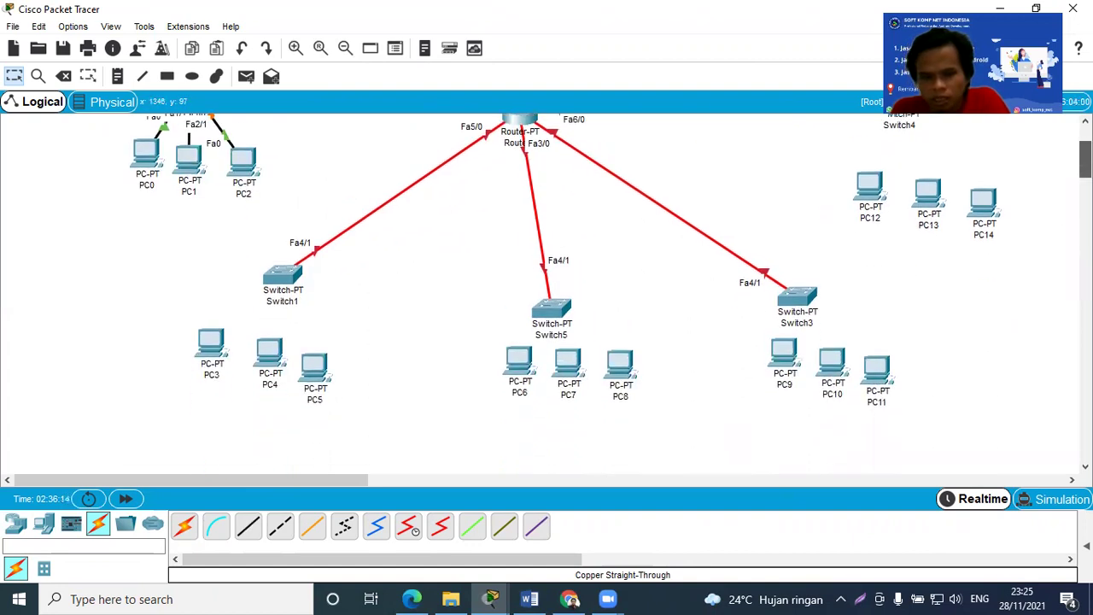
{"action": "left_click", "coordinate": [246, 527]}
{"action": "left_click", "coordinate": [209, 342]}
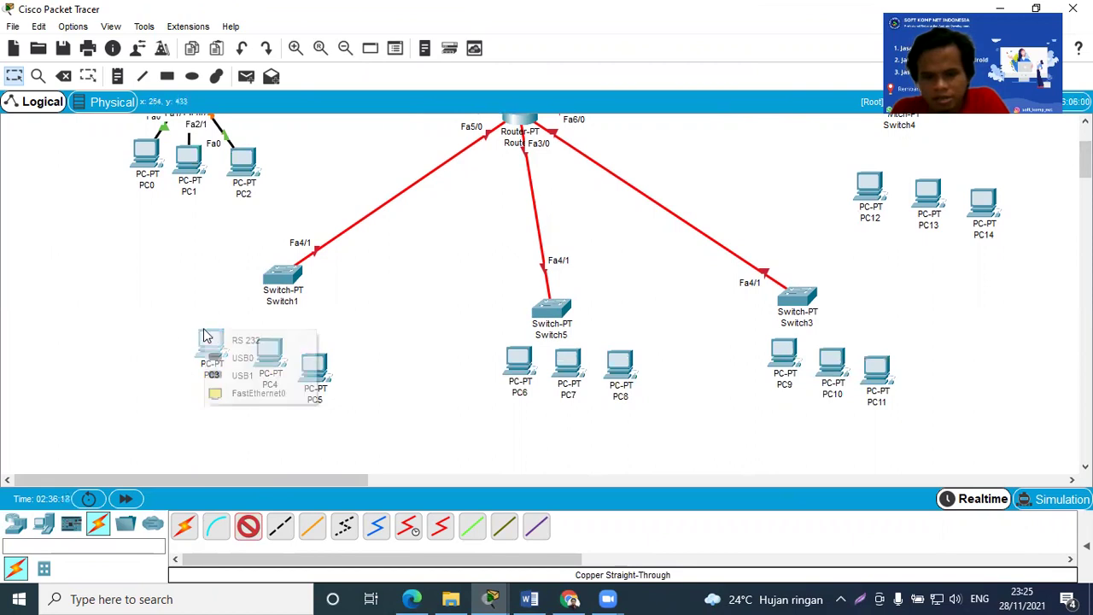
{"action": "left_click", "coordinate": [250, 392]}
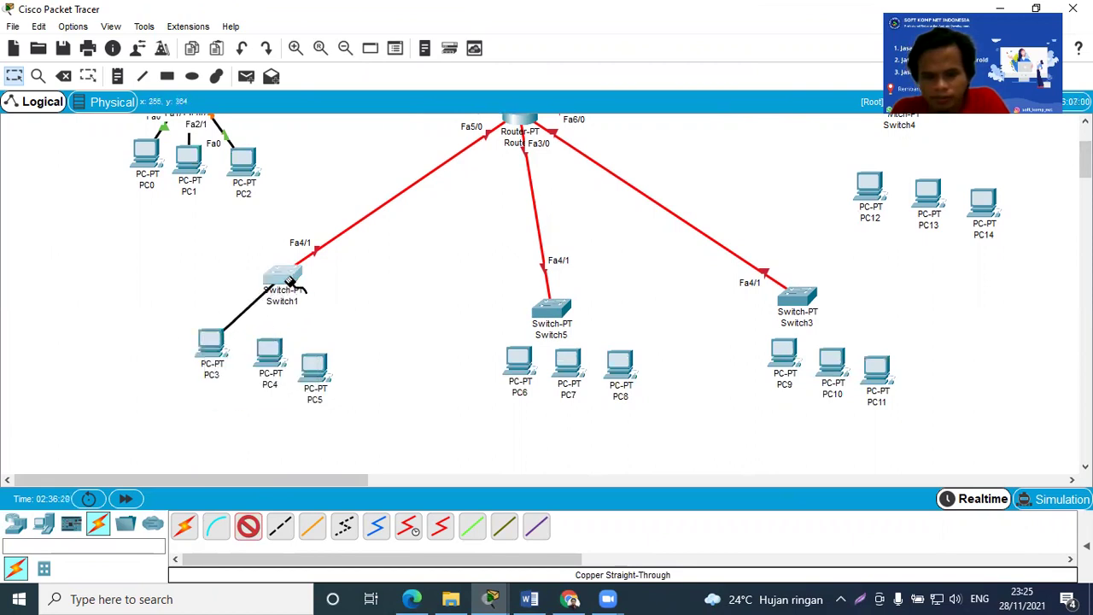
{"action": "left_click", "coordinate": [285, 275]}
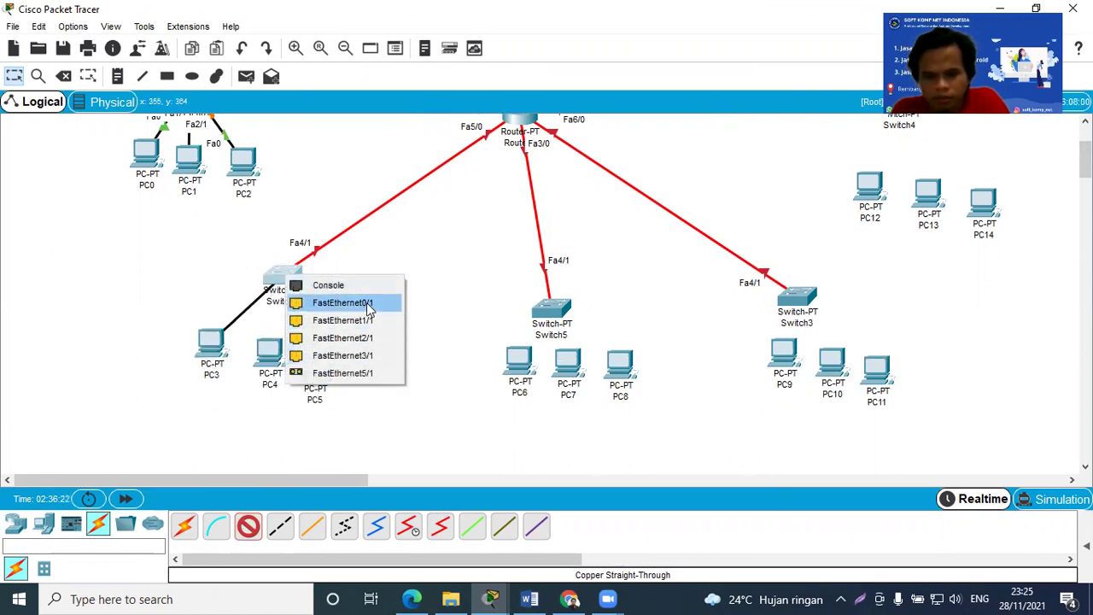
{"action": "left_click", "coordinate": [369, 304]}
Connect PC4's FastEthernet0 port to Switch1's FastEthernet1/1 port with a copper straight-through cable
{"action": "left_click", "coordinate": [248, 527]}
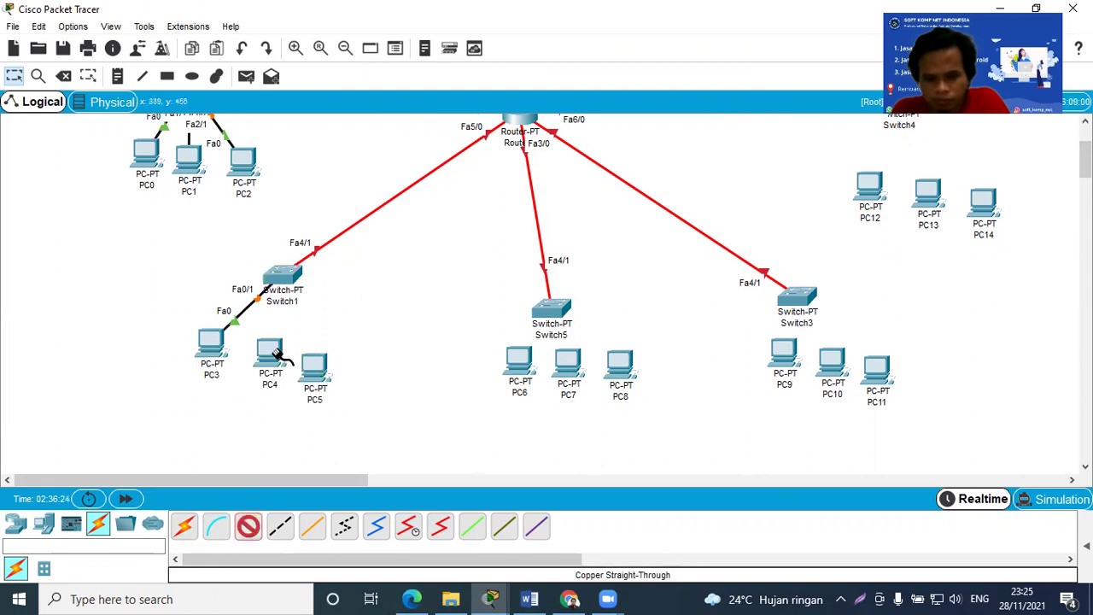
{"action": "left_click", "coordinate": [271, 352]}
{"action": "left_click", "coordinate": [309, 412]}
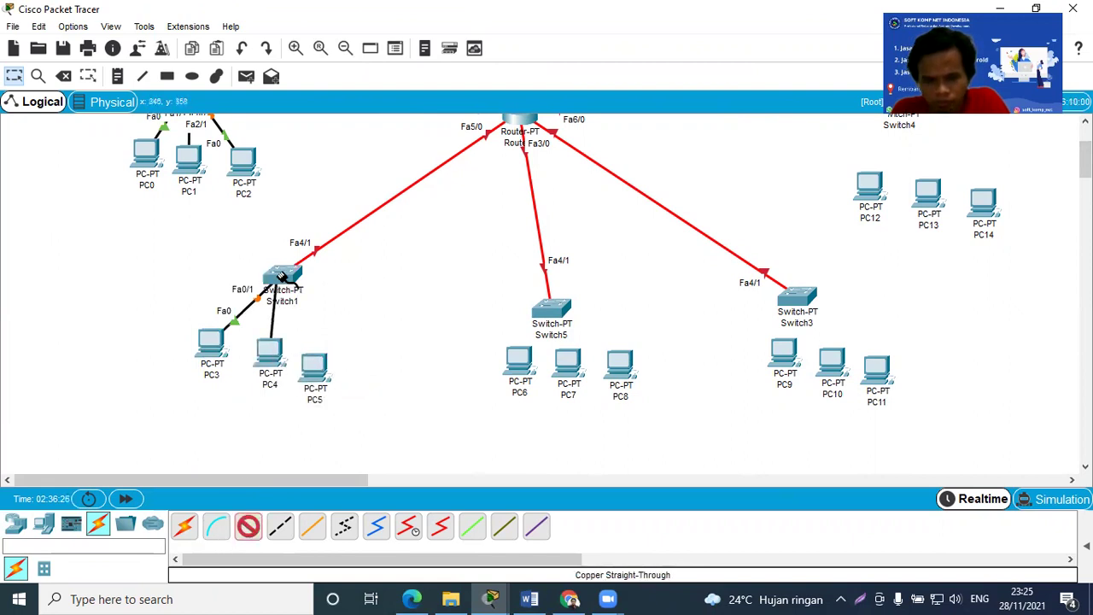
{"action": "left_click", "coordinate": [282, 275]}
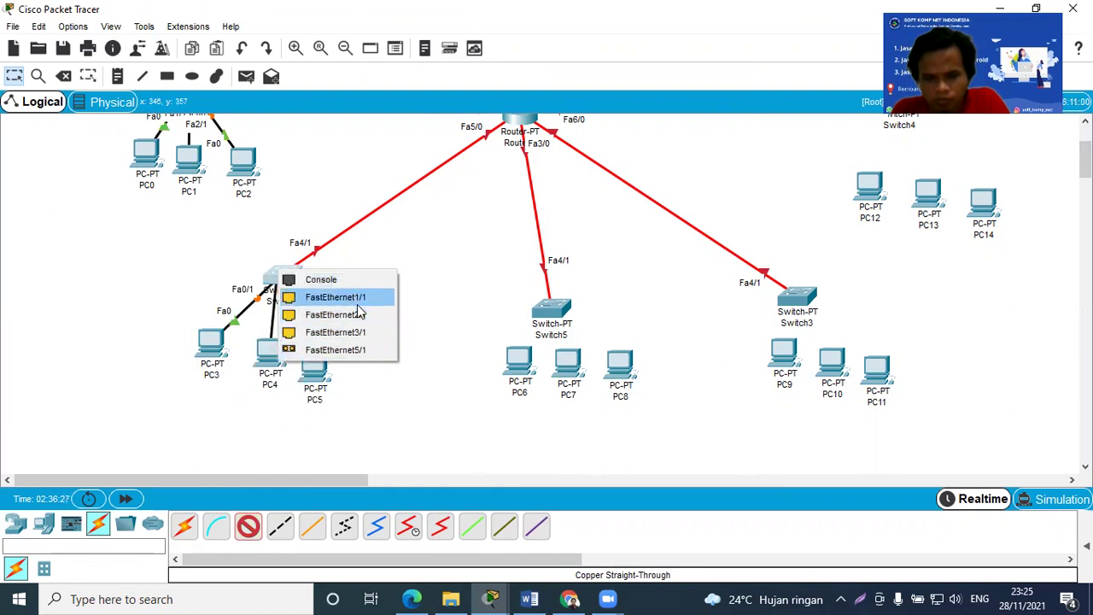
{"action": "left_click", "coordinate": [346, 298]}
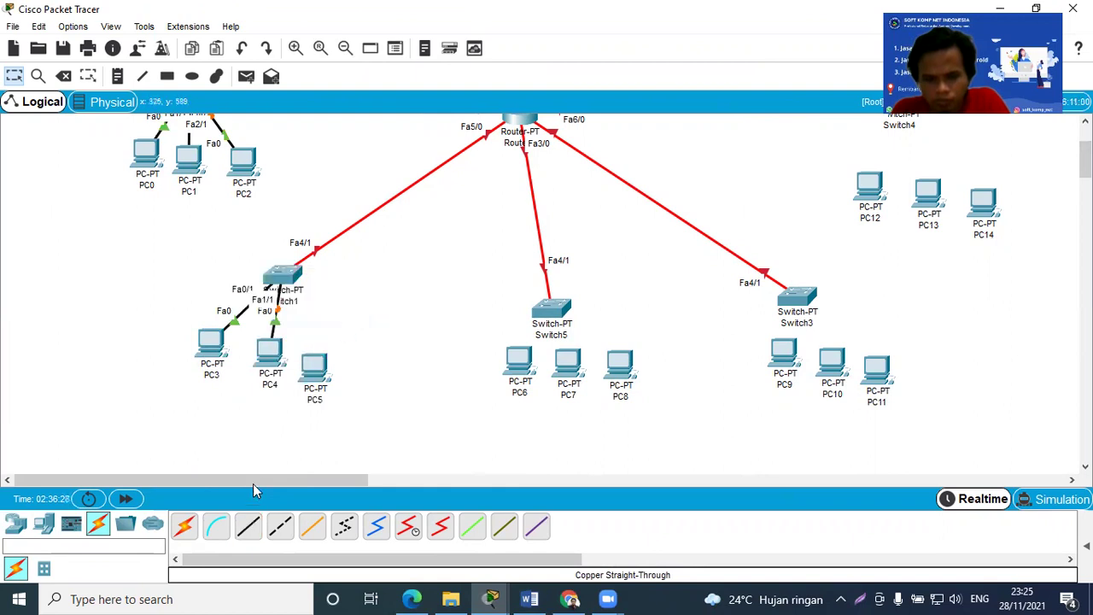
Connect PC5's FastEthernet0 port to Switch1's FastEthernet2/1 port with a copper straight-through cable
{"action": "left_click", "coordinate": [248, 527]}
{"action": "left_click", "coordinate": [314, 363]}
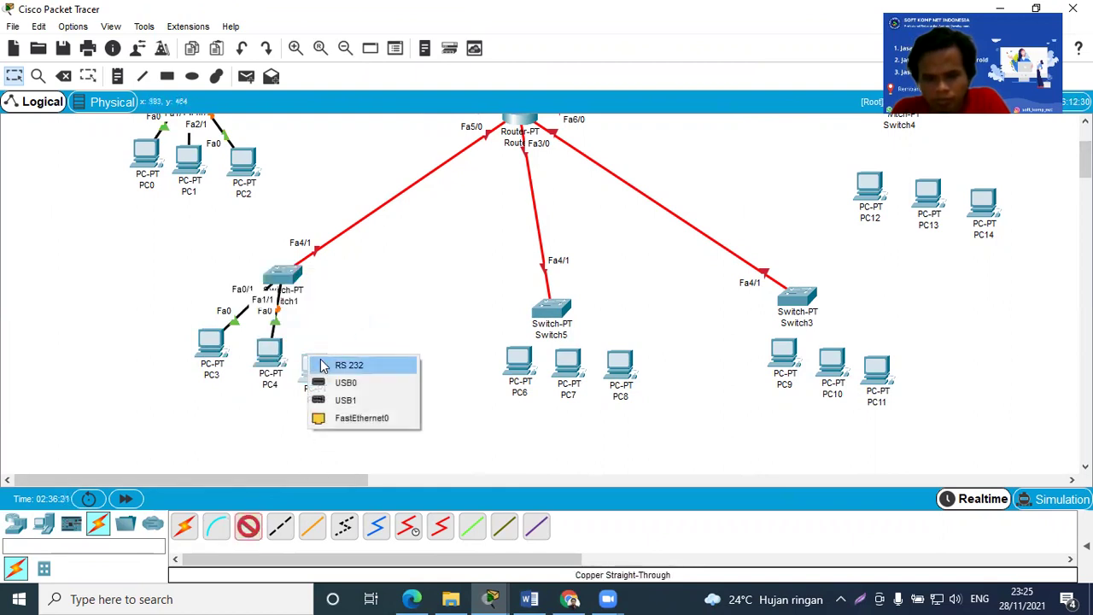
{"action": "left_click", "coordinate": [355, 417]}
{"action": "left_click", "coordinate": [293, 273]}
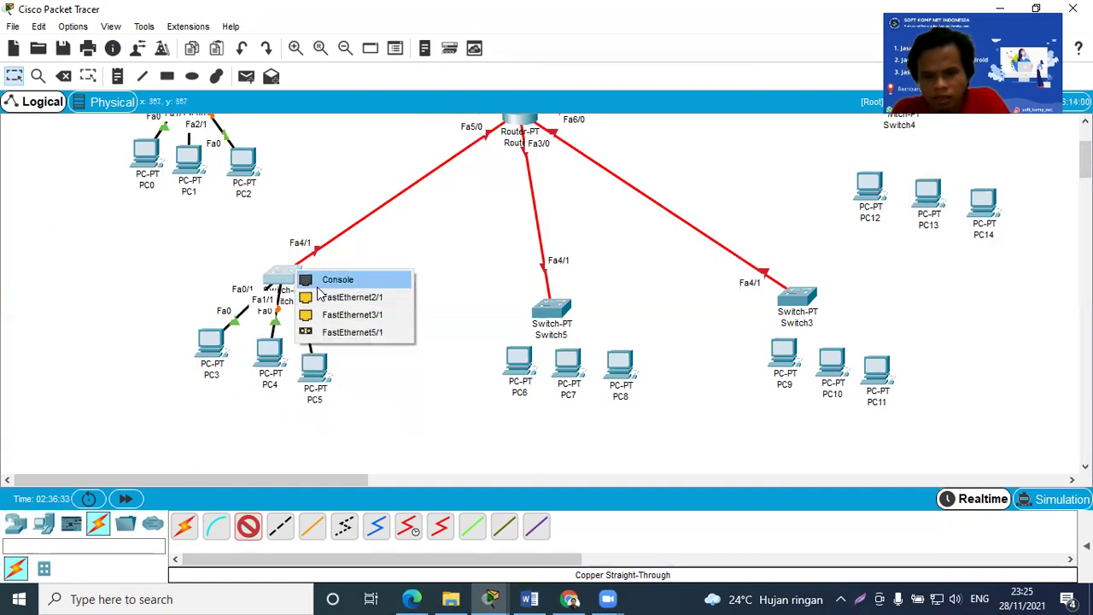
{"action": "left_click", "coordinate": [363, 297]}
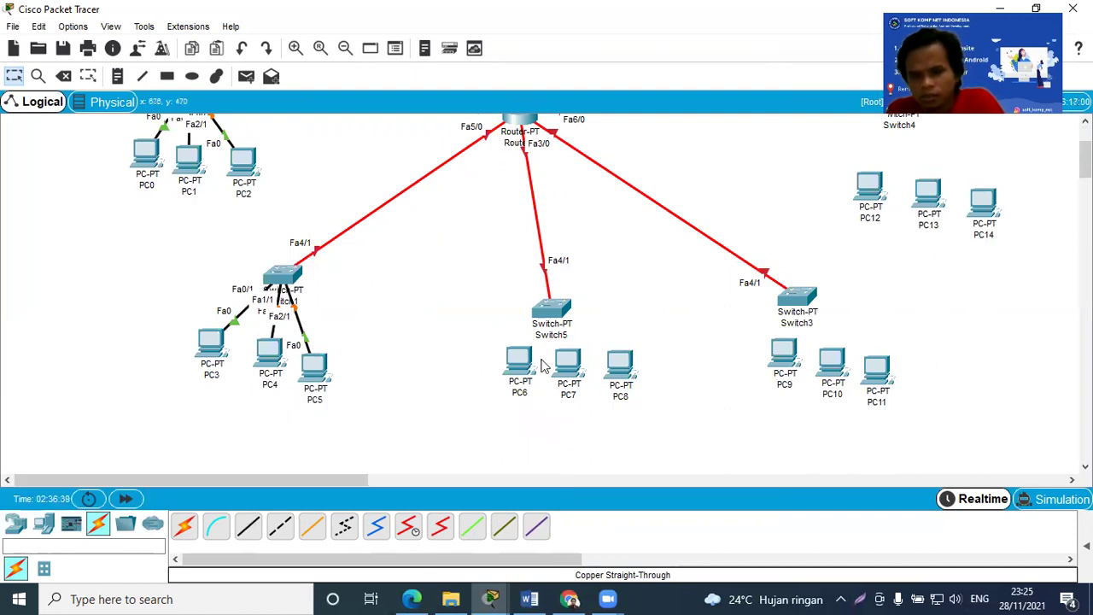
Move PC6, PC7 and PC8 farther below Switch5, and connect PC6's FastEthernet0 to the switch's FastEthernet0/1 with a copper straight-through cable
{"action": "left_click_drag", "start_coordinate": [522, 360], "coordinate": [530, 398]}
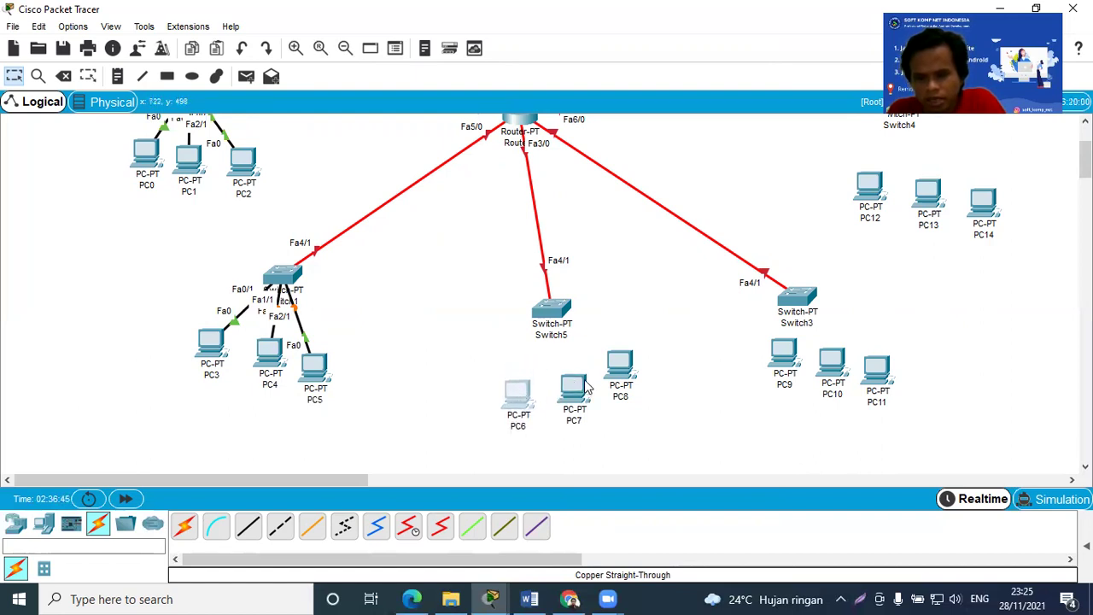
{"action": "left_click_drag", "start_coordinate": [637, 369], "coordinate": [650, 397]}
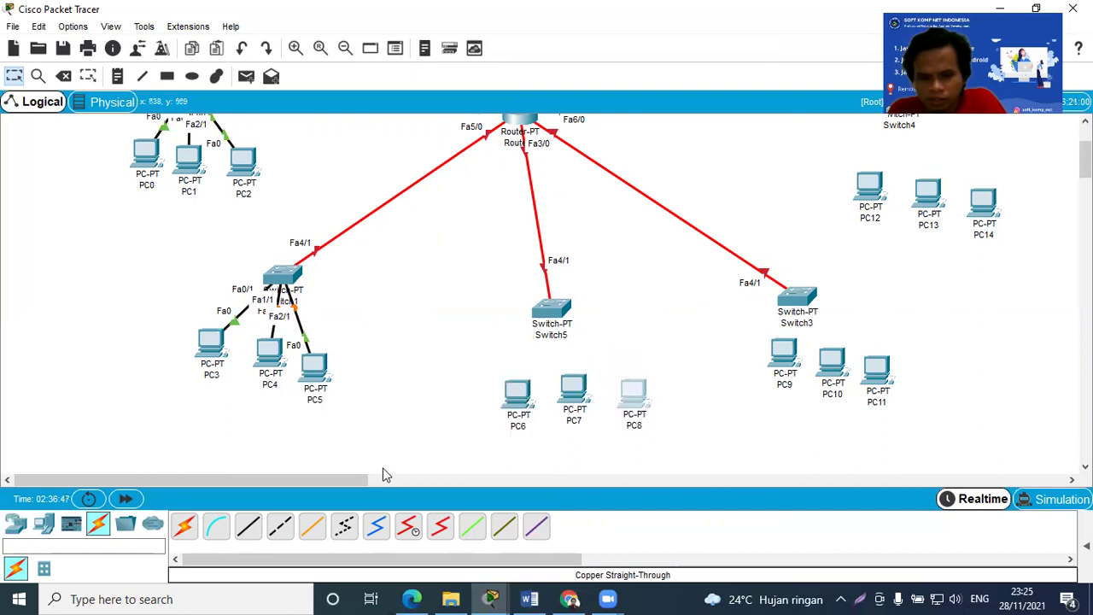
{"action": "left_click", "coordinate": [247, 531]}
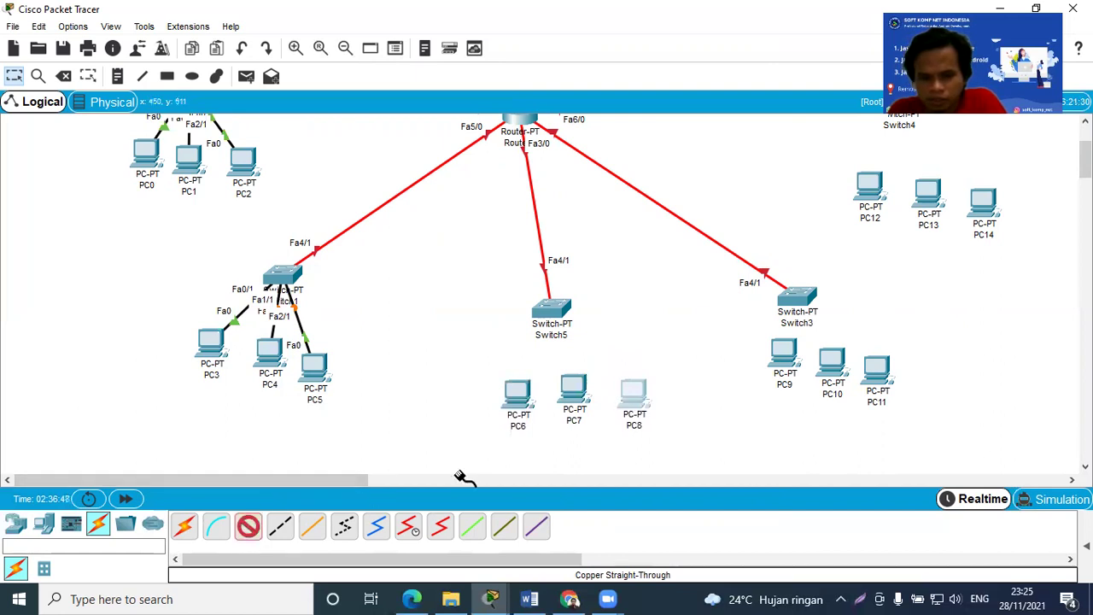
{"action": "left_click", "coordinate": [517, 393]}
{"action": "left_click", "coordinate": [556, 447]}
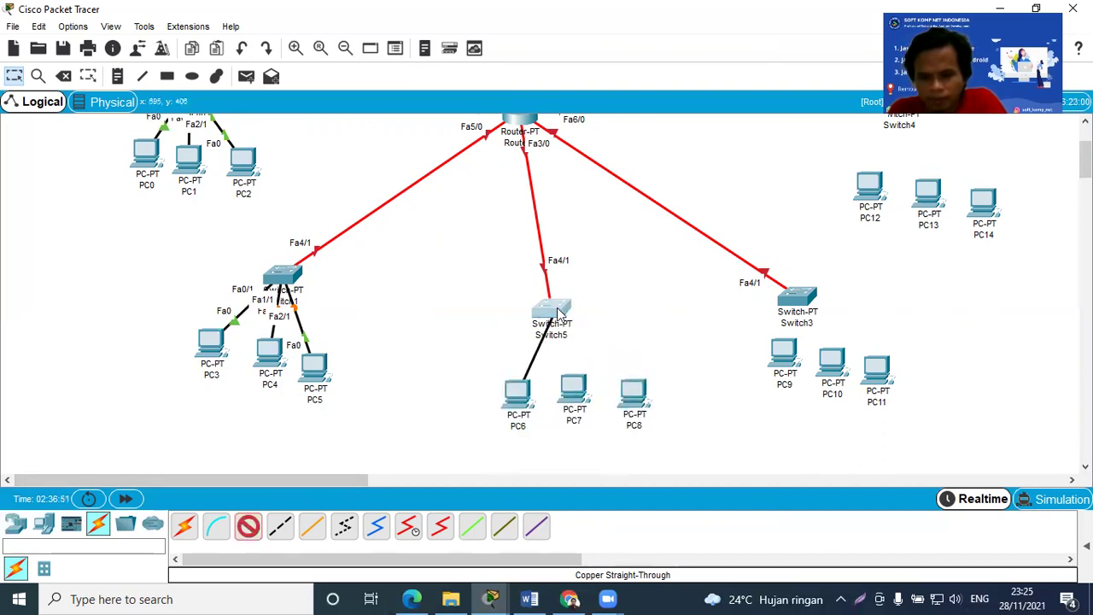
{"action": "left_click", "coordinate": [561, 314]}
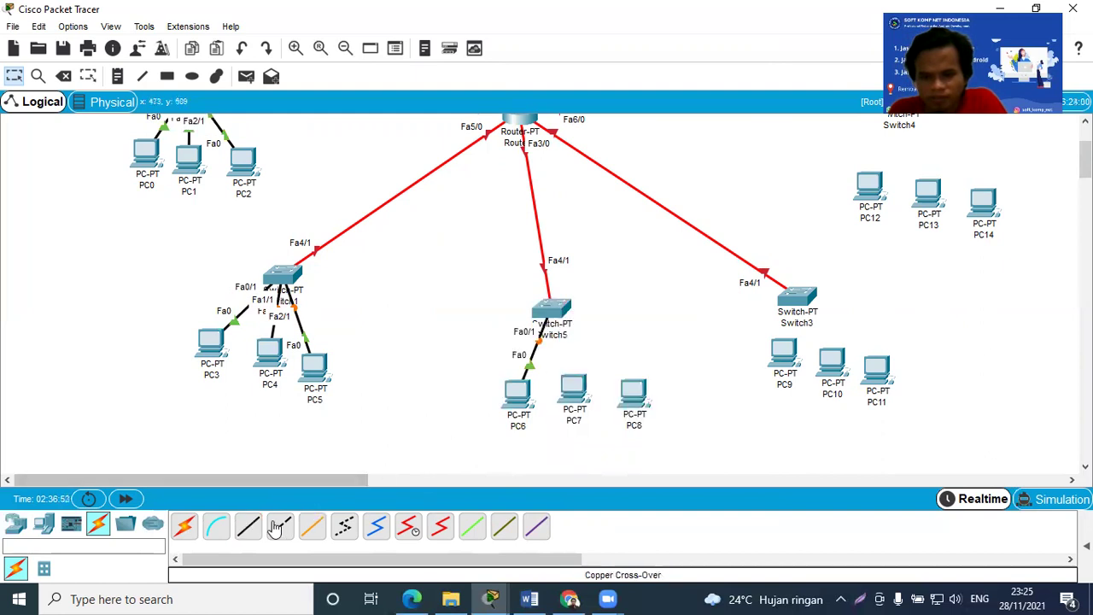
Connect PC7's FastEthernet0 port to Switch5's FastEthernet1/1 port with a copper straight-through cable
{"action": "left_click", "coordinate": [247, 525]}
{"action": "left_click", "coordinate": [562, 386]}
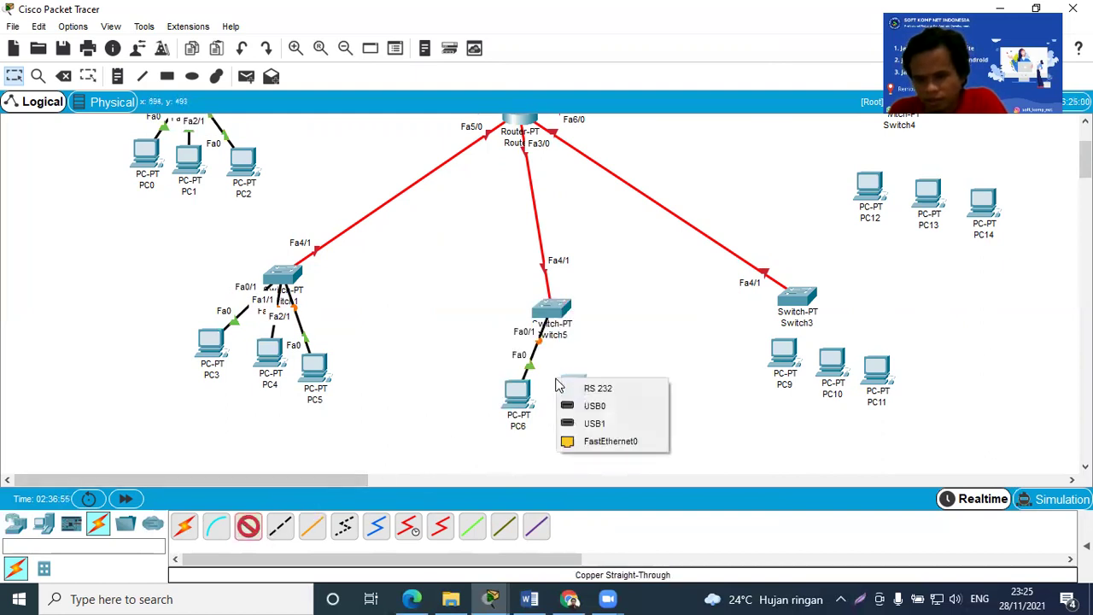
{"action": "left_click", "coordinate": [588, 443]}
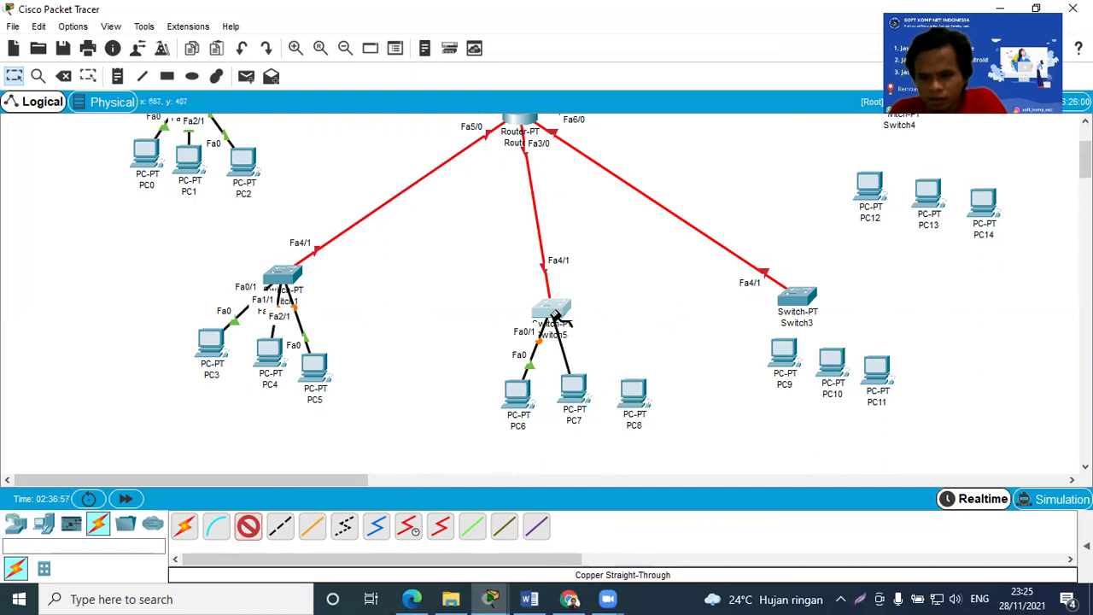
{"action": "left_click", "coordinate": [553, 312]}
{"action": "left_click", "coordinate": [609, 340]}
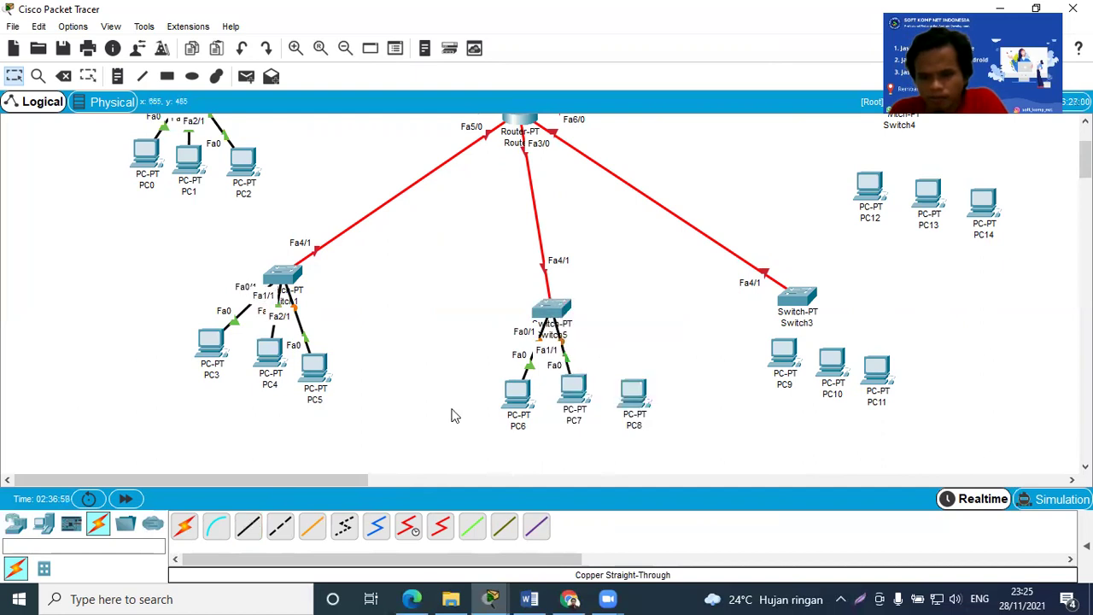
Connect PC8's FastEthernet0 port to Switch5's FastEthernet2/1 port with a copper straight-through cable
{"action": "left_click", "coordinate": [248, 526]}
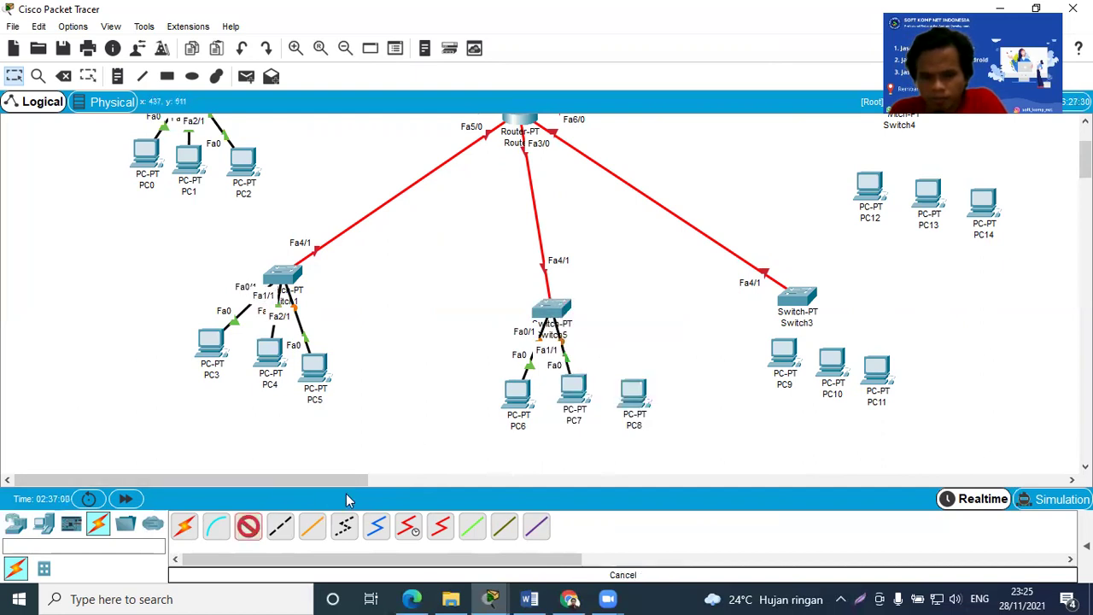
{"action": "left_click", "coordinate": [633, 409]}
{"action": "left_click", "coordinate": [658, 455]}
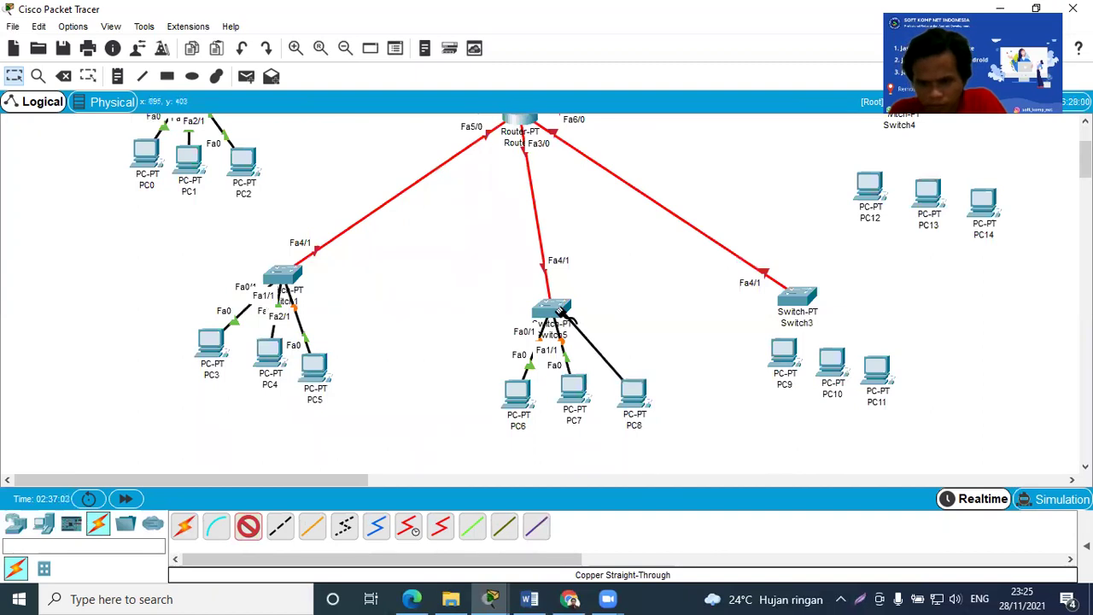
{"action": "left_click", "coordinate": [557, 309]}
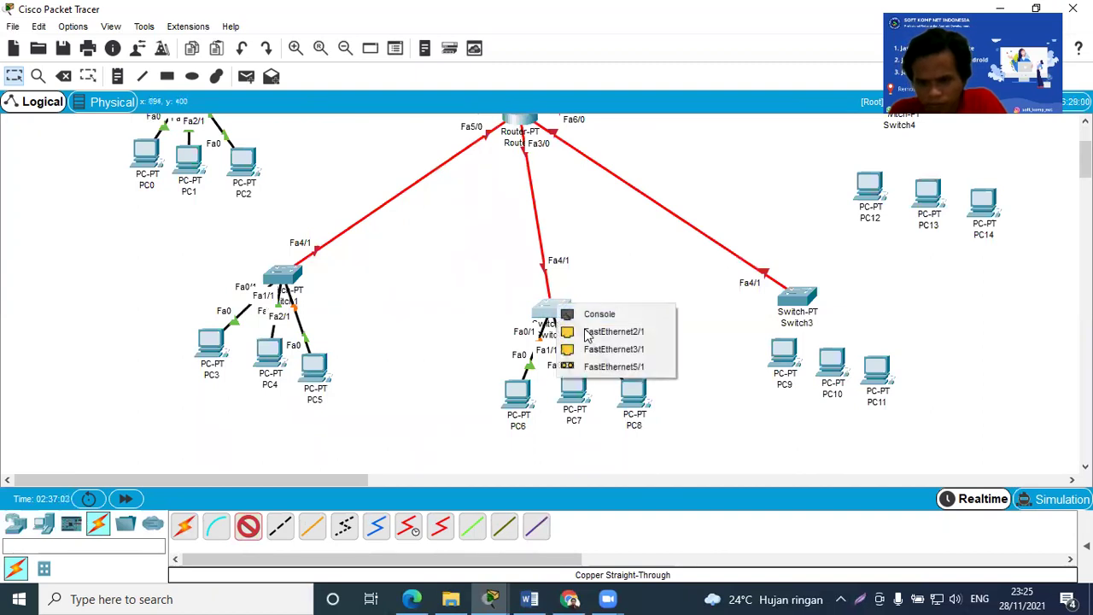
{"action": "left_click", "coordinate": [632, 335]}
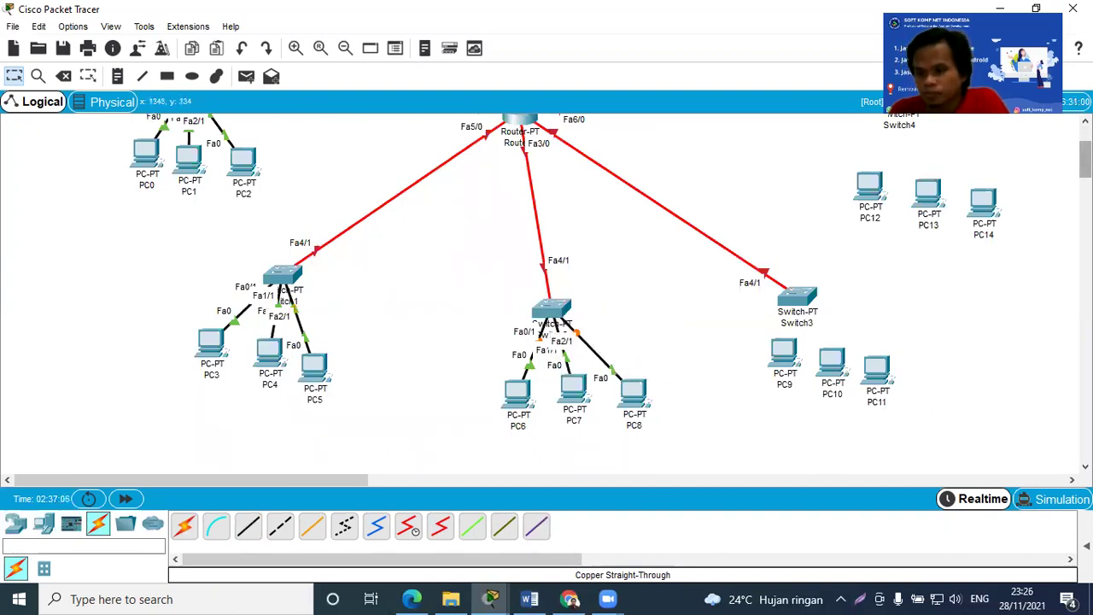
Move PC9, PC10 and PC11 farther below Switch3 and line them up in a roughly level row
{"action": "scroll", "coordinate": [779, 282], "scroll_direction": "up", "scroll_amount": 1}
{"action": "scroll", "coordinate": [779, 282], "scroll_direction": "down", "scroll_amount": 2}
{"action": "left_click_drag", "start_coordinate": [779, 282], "coordinate": [772, 310]}
{"action": "left_click_drag", "start_coordinate": [837, 313], "coordinate": [885, 332]}
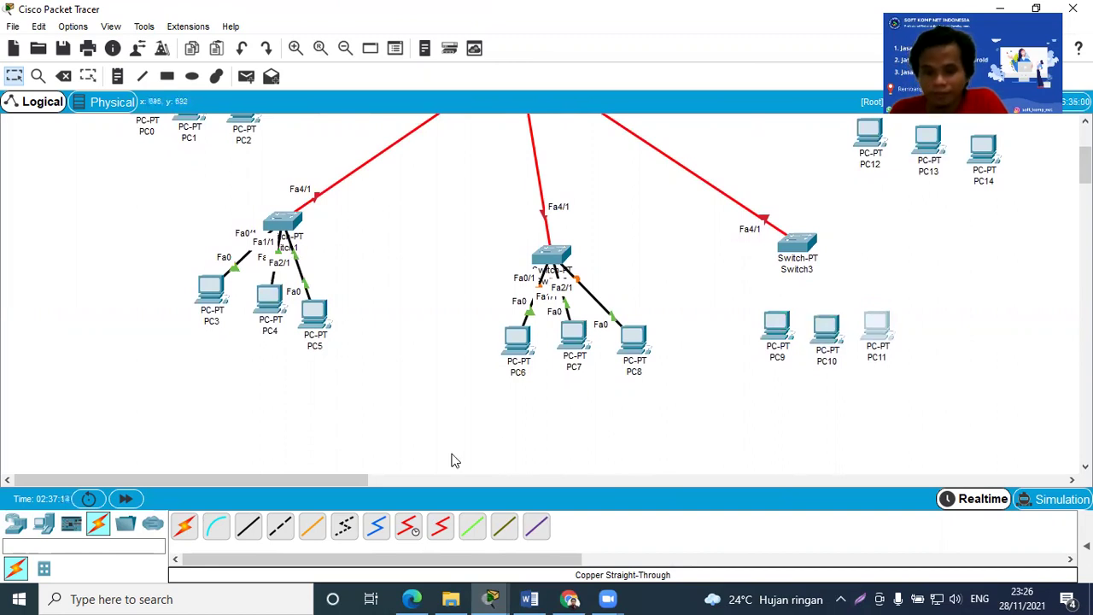
Connect PC9's FastEthernet0 port to Switch3's FastEthernet0/1 port with a copper straight-through cable
{"action": "left_click", "coordinate": [247, 529]}
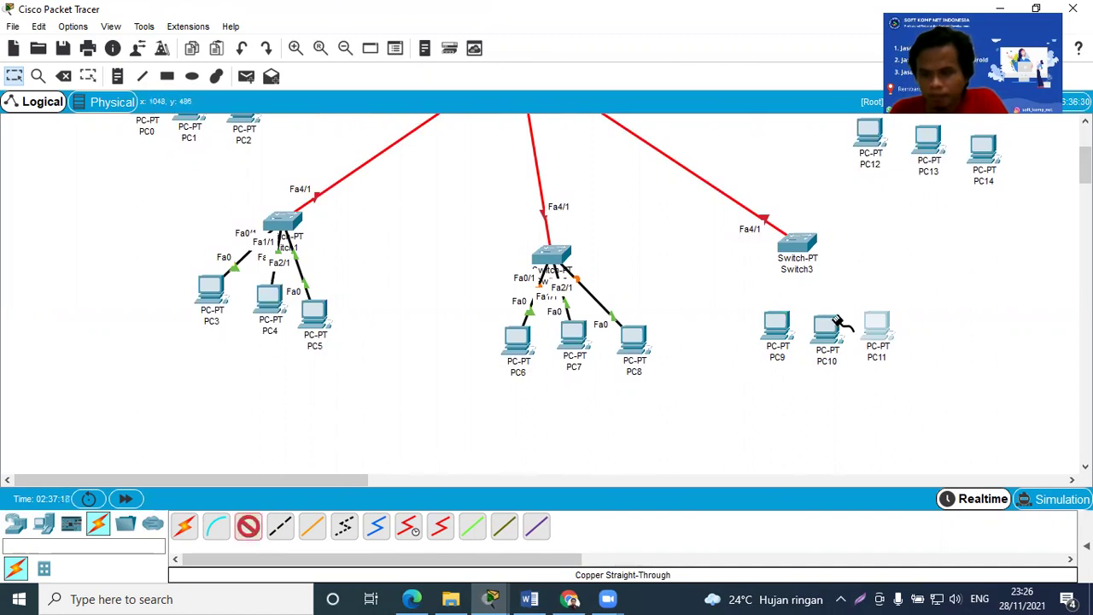
{"action": "left_click", "coordinate": [776, 328]}
{"action": "left_click", "coordinate": [813, 382]}
{"action": "left_click", "coordinate": [793, 247]}
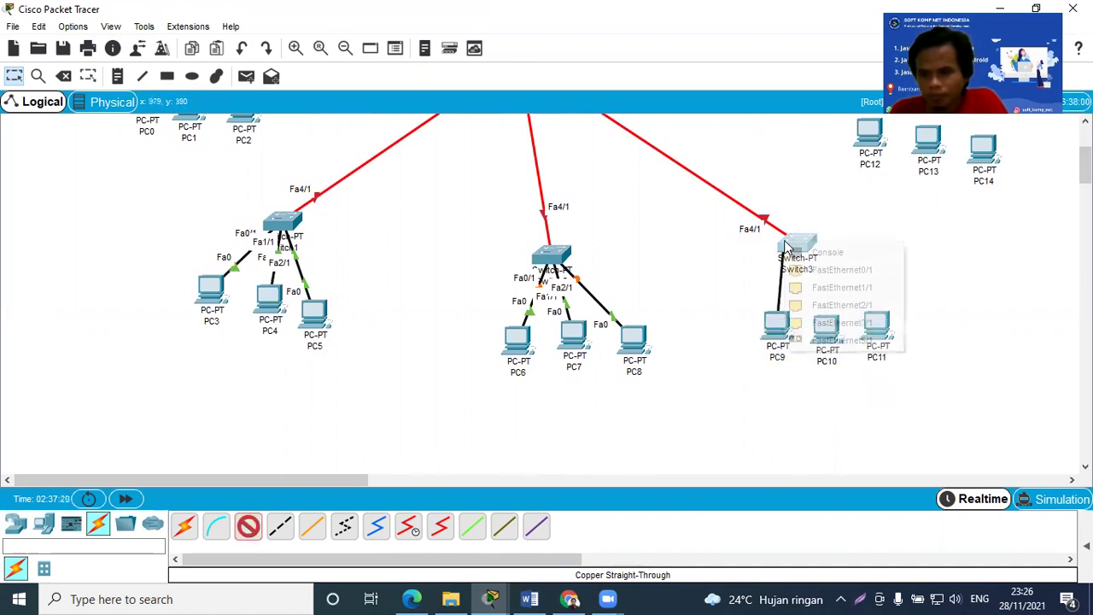
{"action": "left_click", "coordinate": [822, 270]}
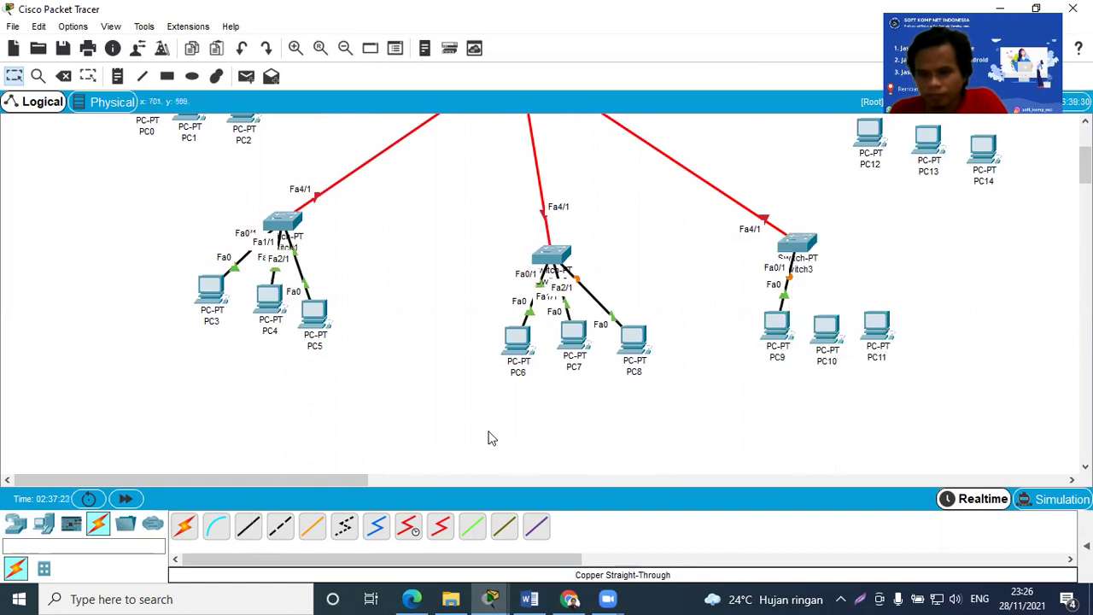
Connect PC10's FastEthernet0 port to Switch3's FastEthernet1/1 port with a copper straight-through cable
{"action": "left_click", "coordinate": [246, 530]}
{"action": "left_click", "coordinate": [830, 328]}
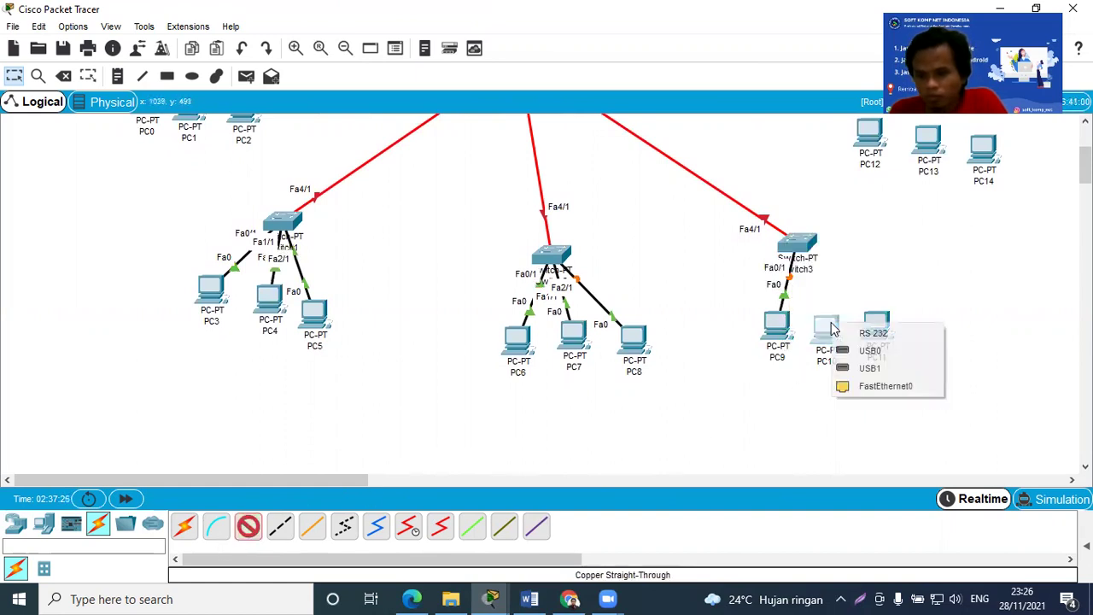
{"action": "left_click", "coordinate": [863, 386]}
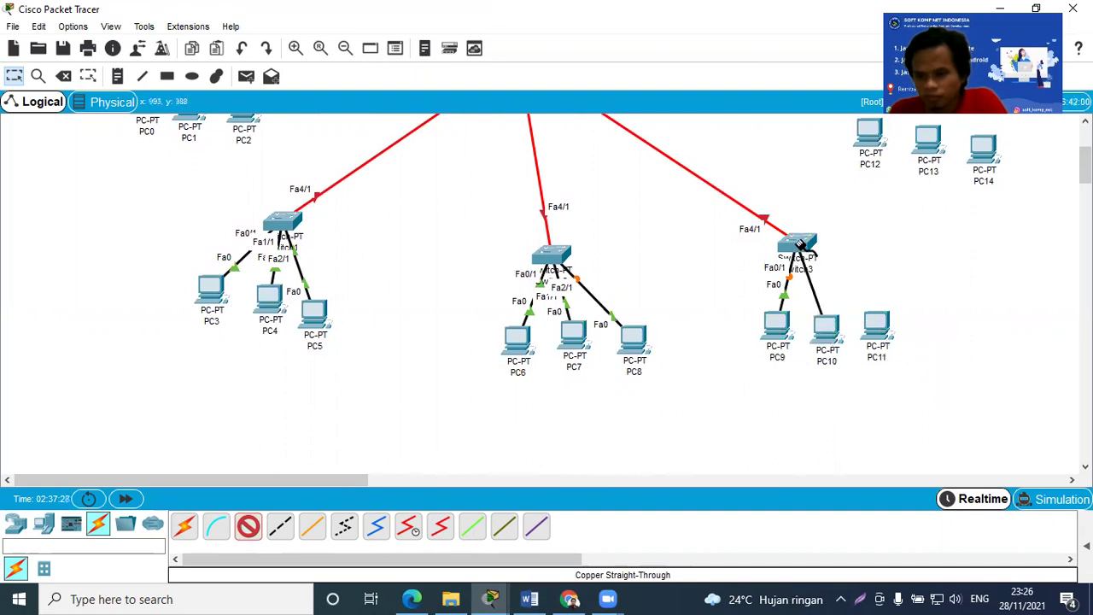
{"action": "left_click", "coordinate": [801, 245]}
{"action": "left_click", "coordinate": [848, 270]}
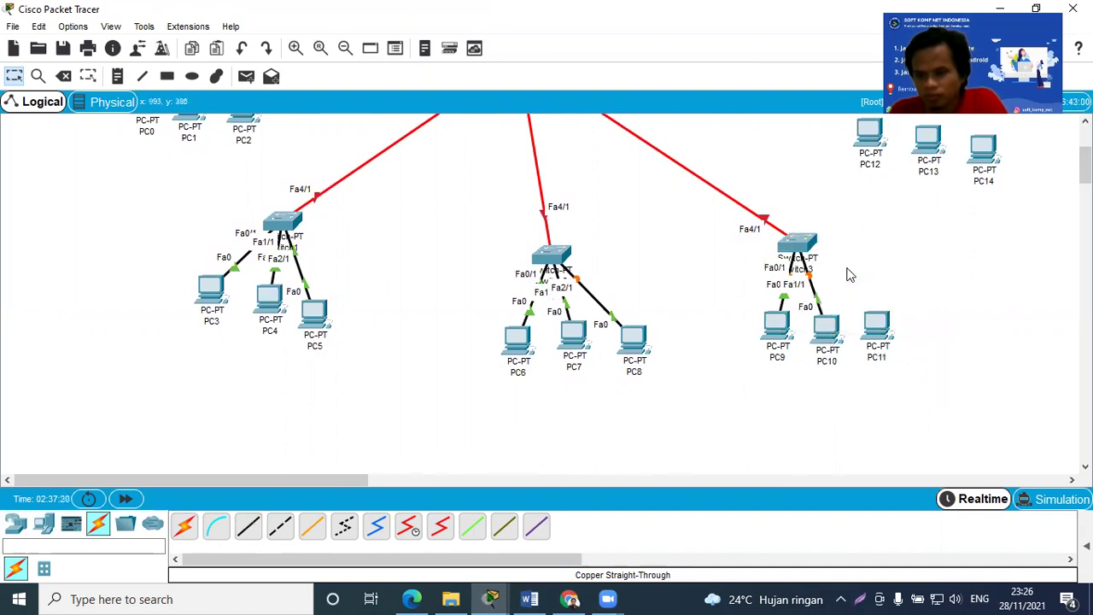
Connect PC11's FastEthernet0 port to Switch3's FastEthernet2/1 port with a copper straight-through cable
{"action": "left_click", "coordinate": [248, 525]}
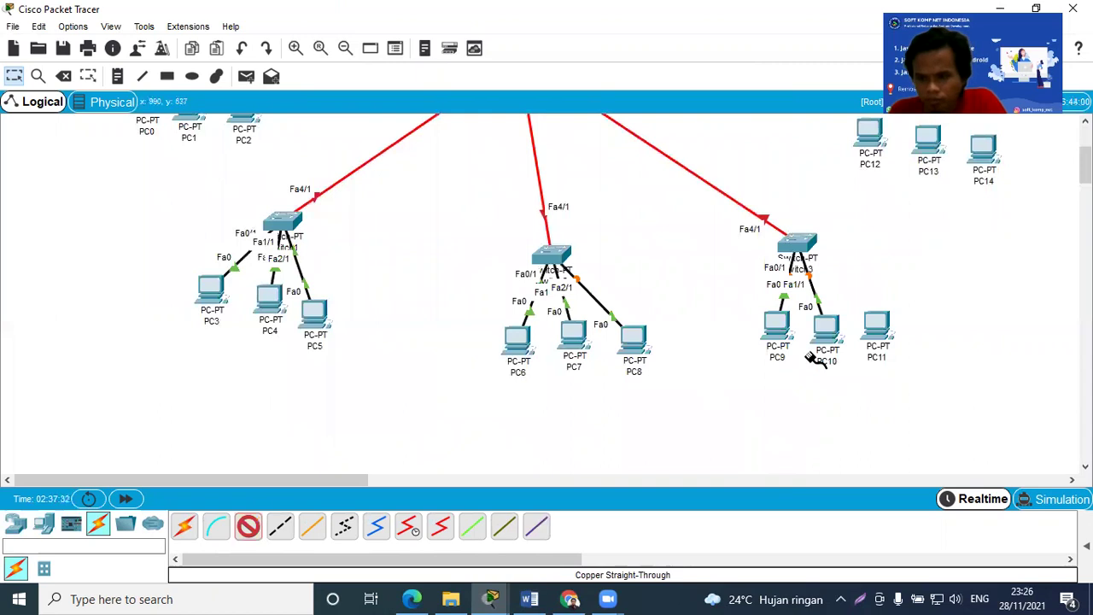
{"action": "left_click", "coordinate": [873, 323]}
{"action": "left_click", "coordinate": [929, 378]}
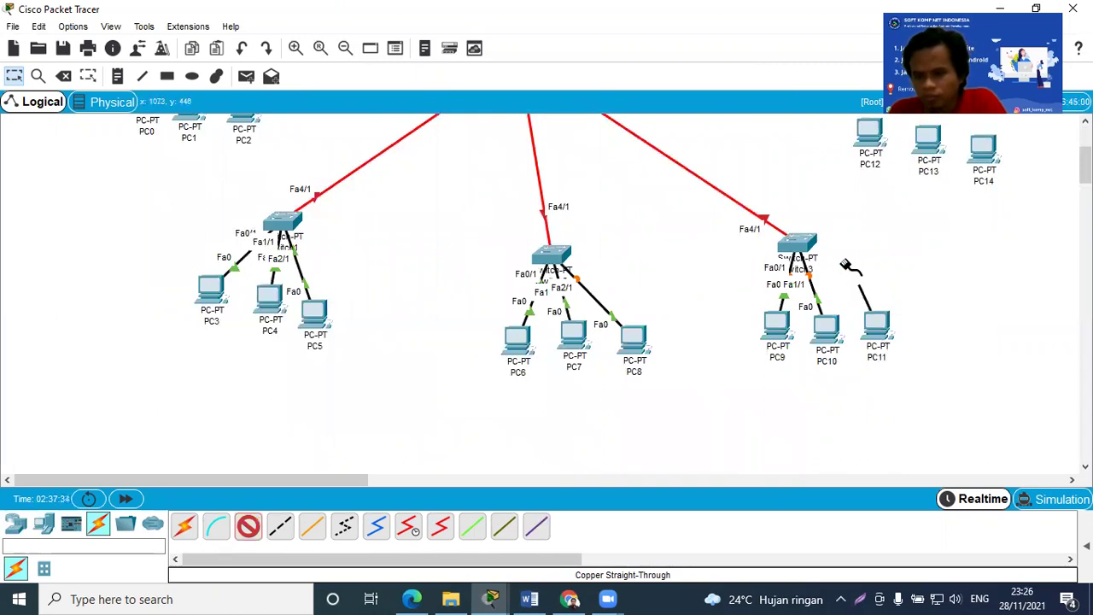
{"action": "left_click", "coordinate": [803, 243]}
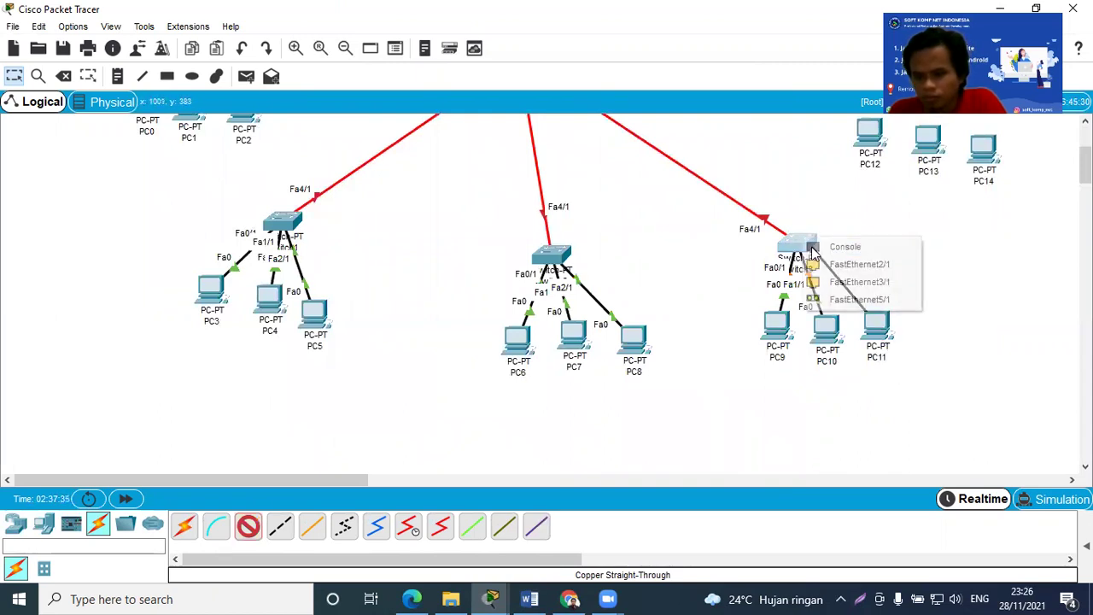
{"action": "left_click", "coordinate": [857, 281]}
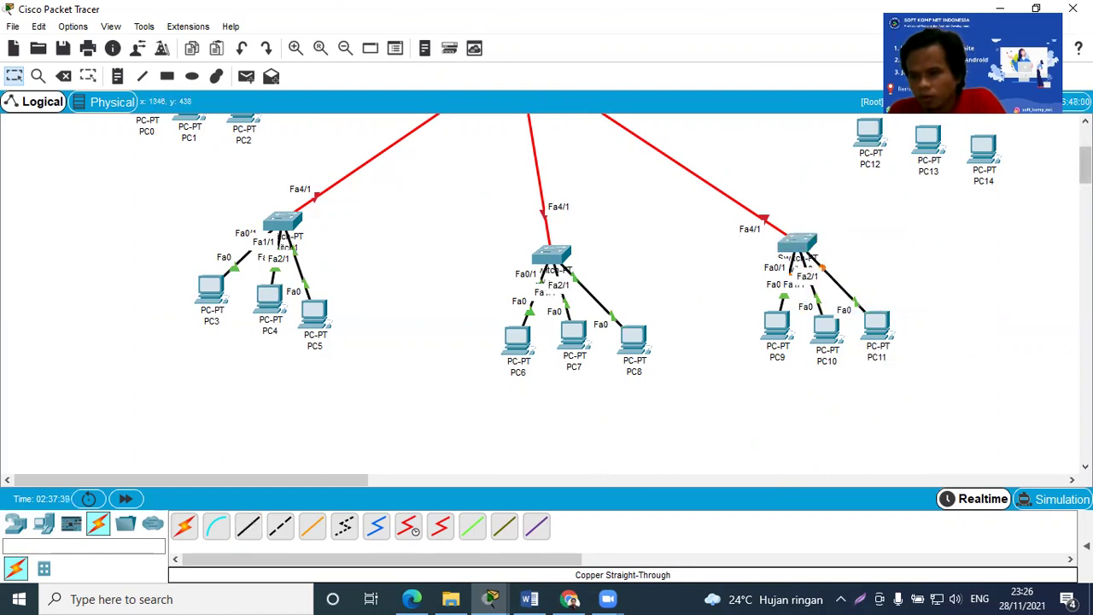
Adjust the positions of PC14 and PC12 slightly so the three PCs are spread evenly below Switch4
{"action": "scroll", "coordinate": [961, 261], "scroll_direction": "up", "scroll_amount": 3}
{"action": "left_click_drag", "start_coordinate": [974, 299], "coordinate": [979, 289]}
{"action": "left_click_drag", "start_coordinate": [863, 295], "coordinate": [861, 296]}
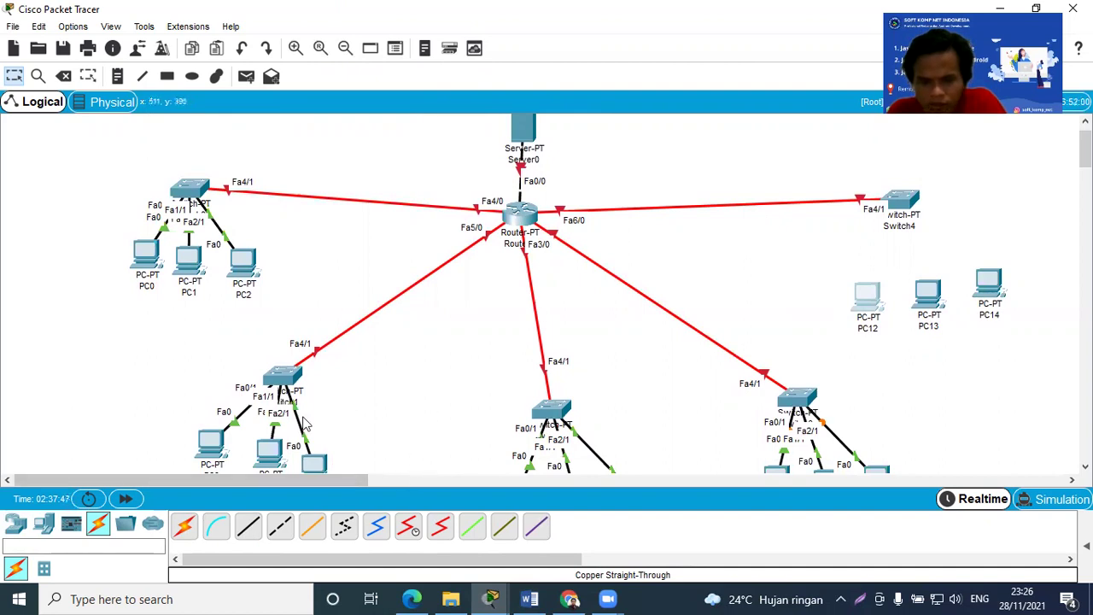
Connect PC12's FastEthernet0 port to Switch4's FastEthernet0/1 port with a copper straight-through cable
{"action": "left_click", "coordinate": [248, 526]}
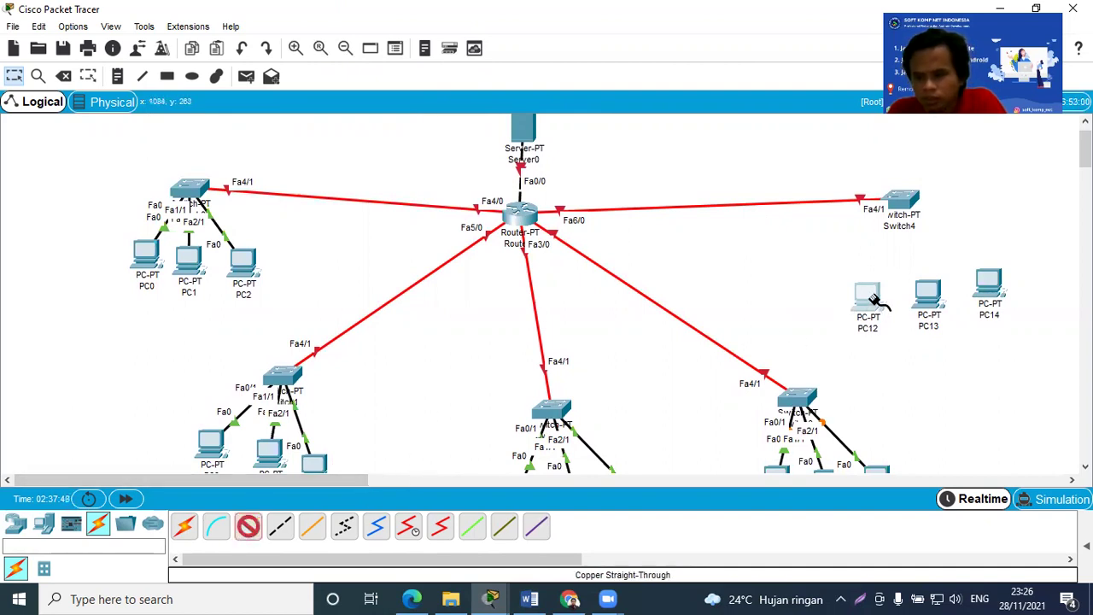
{"action": "left_click", "coordinate": [868, 297]}
{"action": "left_click", "coordinate": [899, 357]}
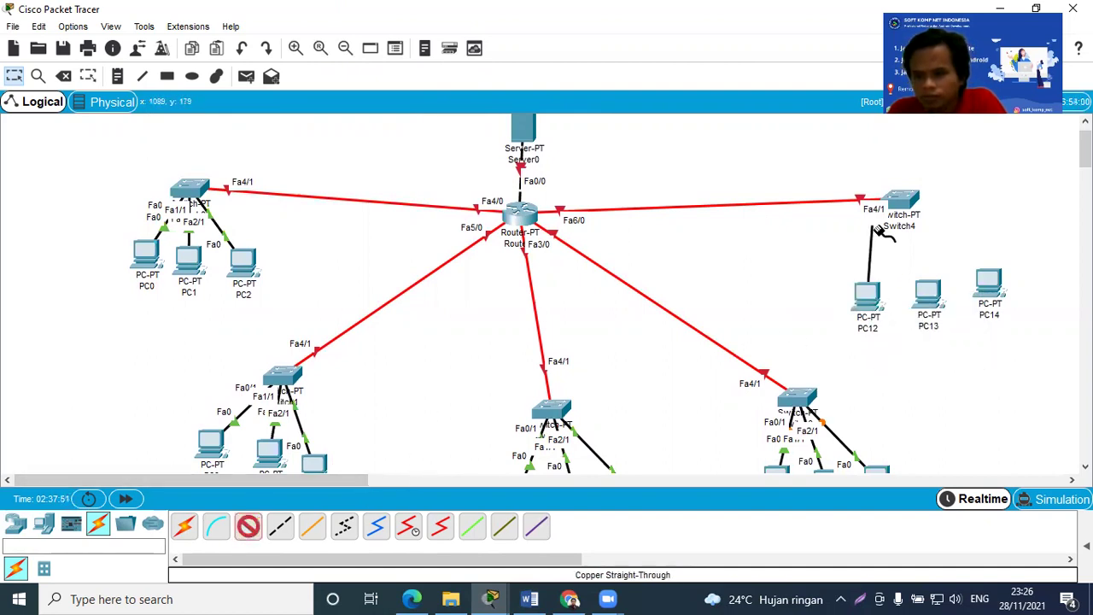
{"action": "left_click", "coordinate": [902, 201]}
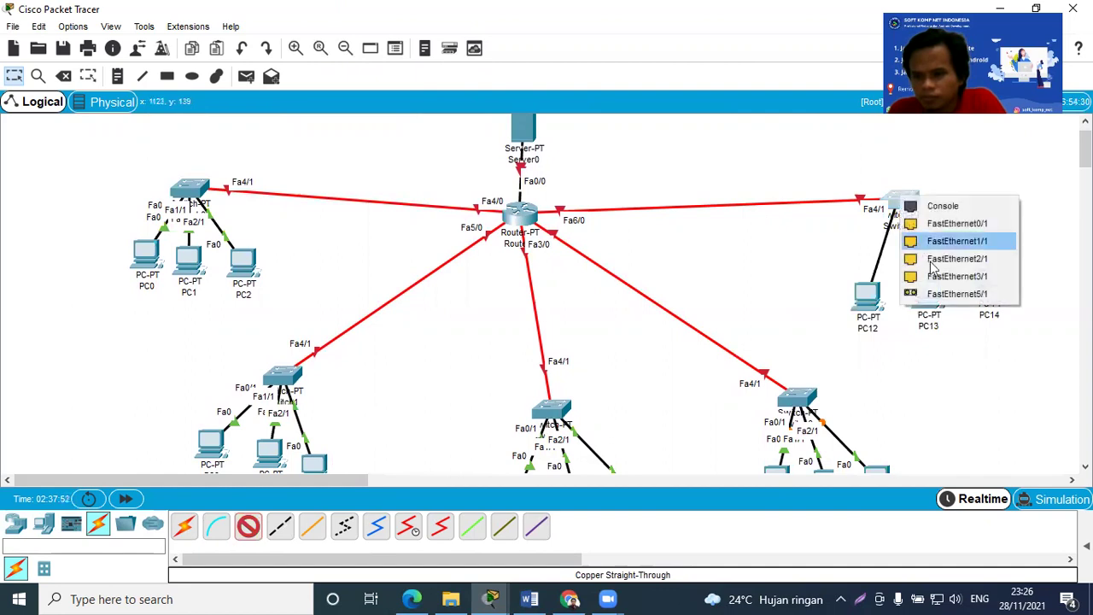
{"action": "left_click", "coordinate": [958, 225]}
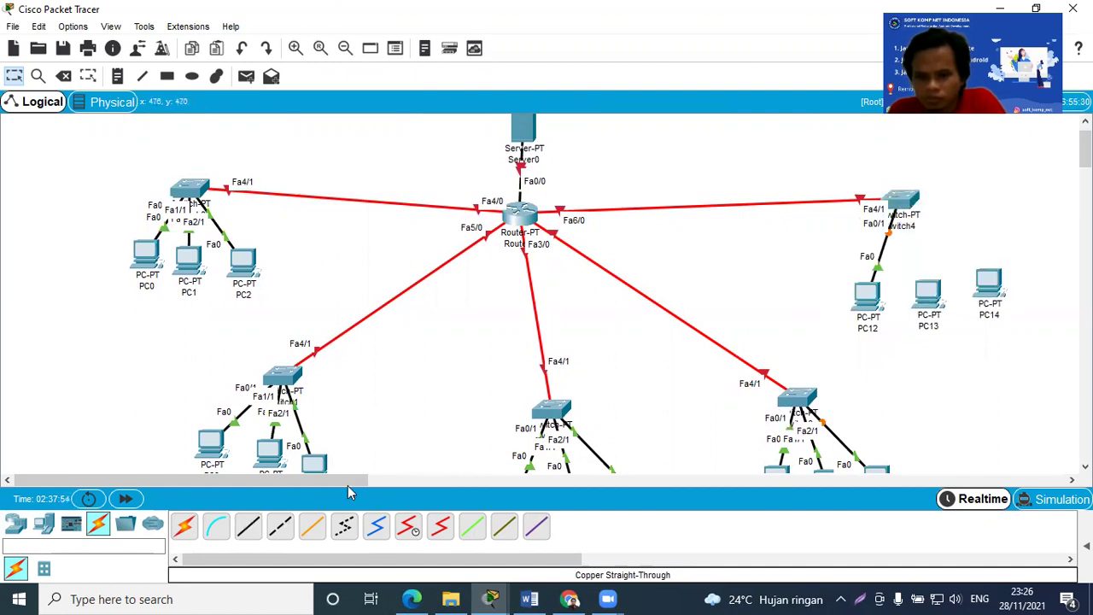
Connect PC13's FastEthernet0 port to Switch4's FastEthernet1/1 port with a copper straight-through cable
{"action": "left_click", "coordinate": [253, 526]}
{"action": "left_click", "coordinate": [927, 294]}
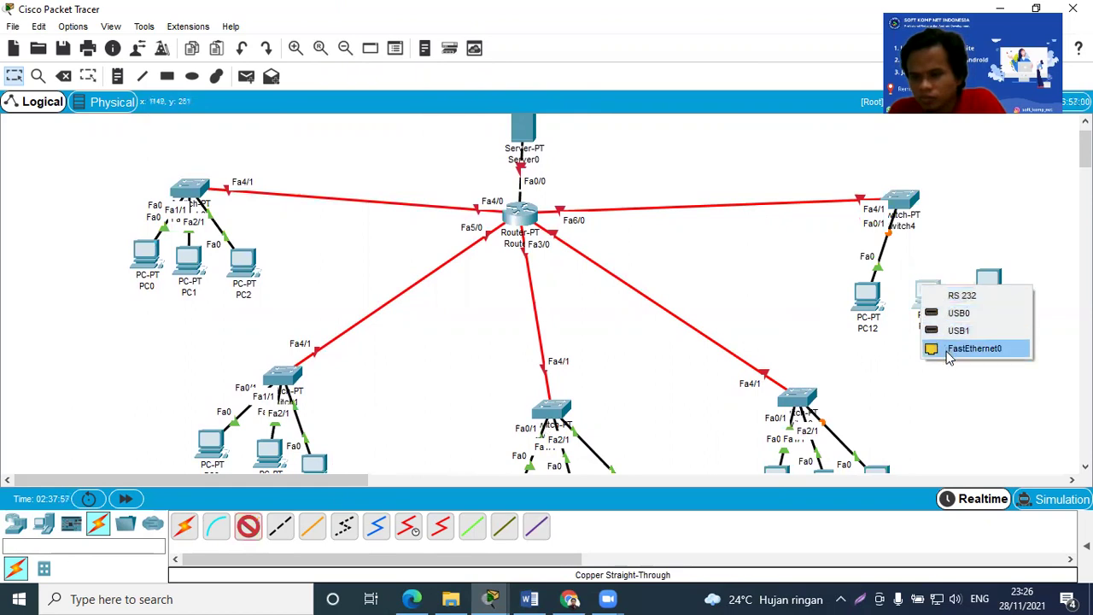
{"action": "left_click", "coordinate": [940, 348]}
{"action": "left_click", "coordinate": [901, 199]}
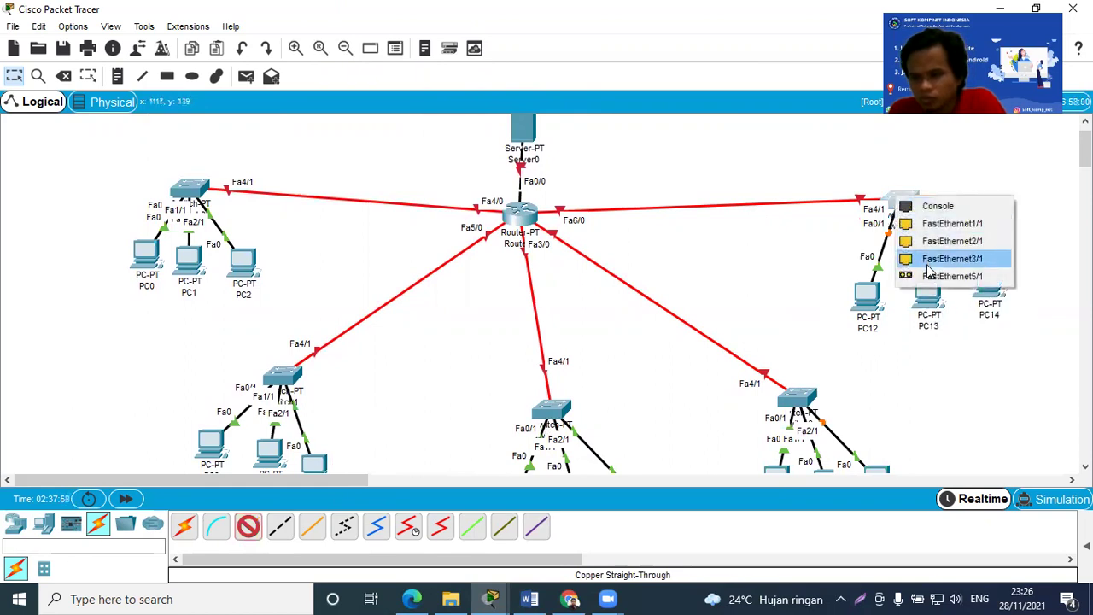
{"action": "left_click", "coordinate": [943, 226]}
Connect PC14's FastEthernet0 port to Switch4's FastEthernet2/1 port with a copper straight-through cable
{"action": "left_click", "coordinate": [248, 527]}
{"action": "left_click", "coordinate": [986, 278]}
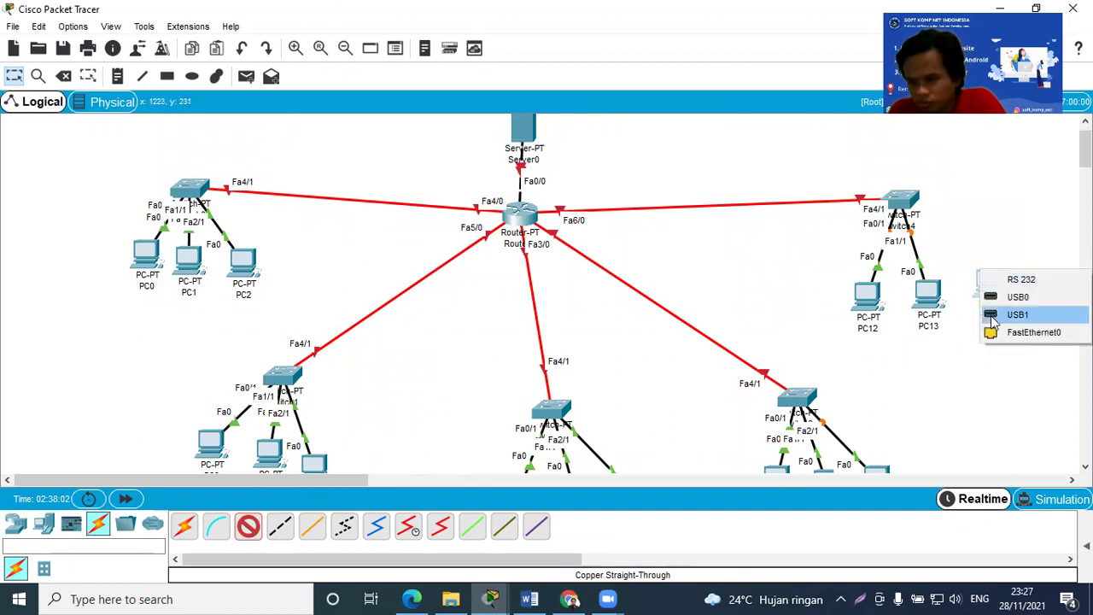
{"action": "left_click", "coordinate": [1008, 334]}
{"action": "left_click", "coordinate": [907, 200]}
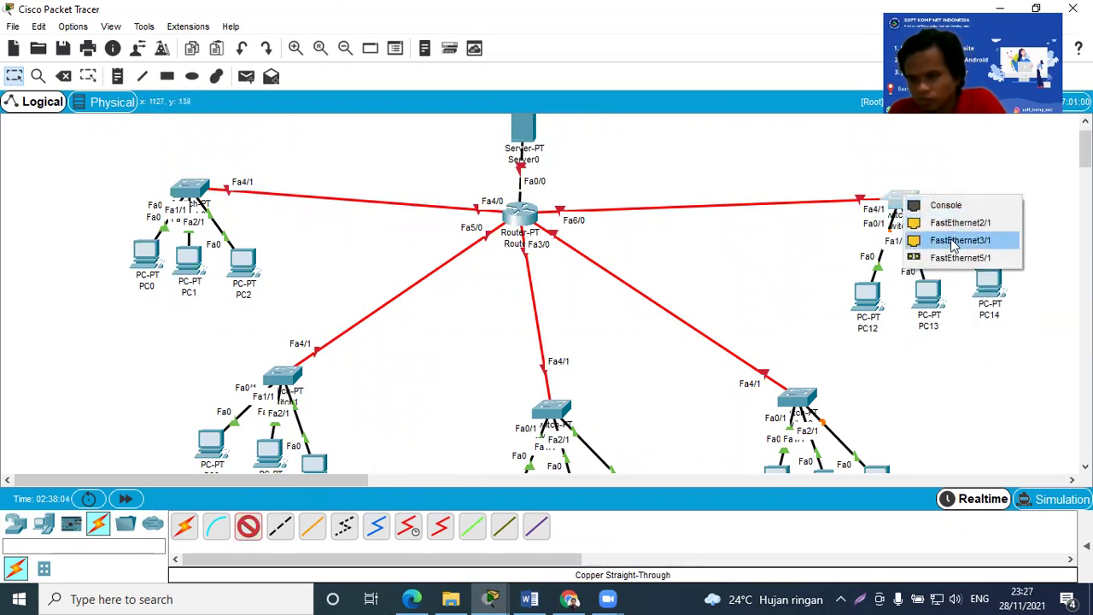
{"action": "left_click", "coordinate": [939, 220]}
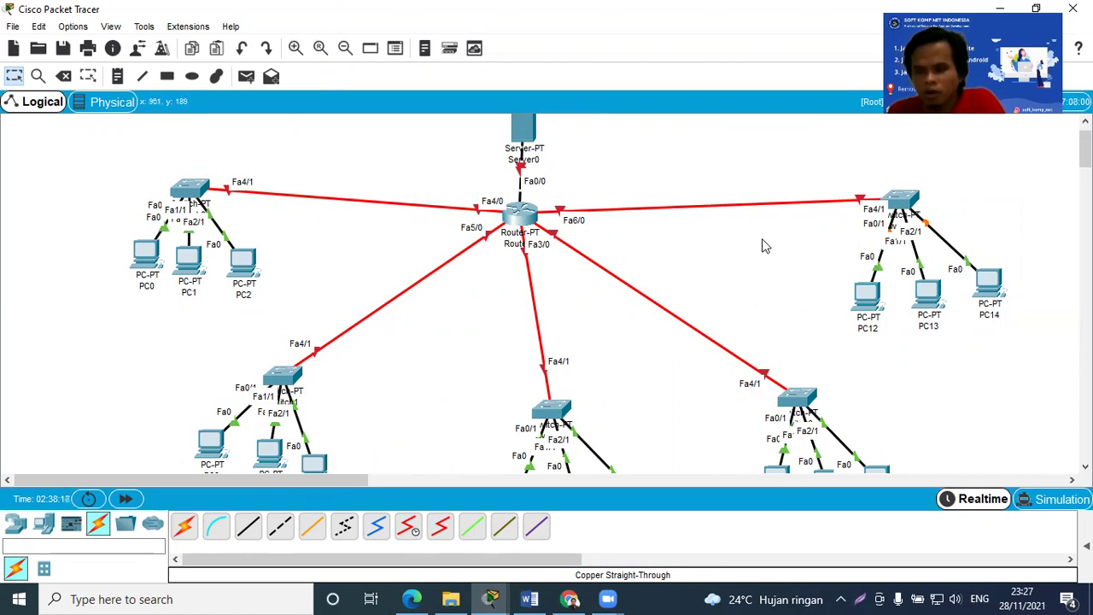
Open Router0's interface configuration and turn on the port status of FastEthernet0/0 and FastEthernet1/0
{"action": "left_click", "coordinate": [522, 219]}
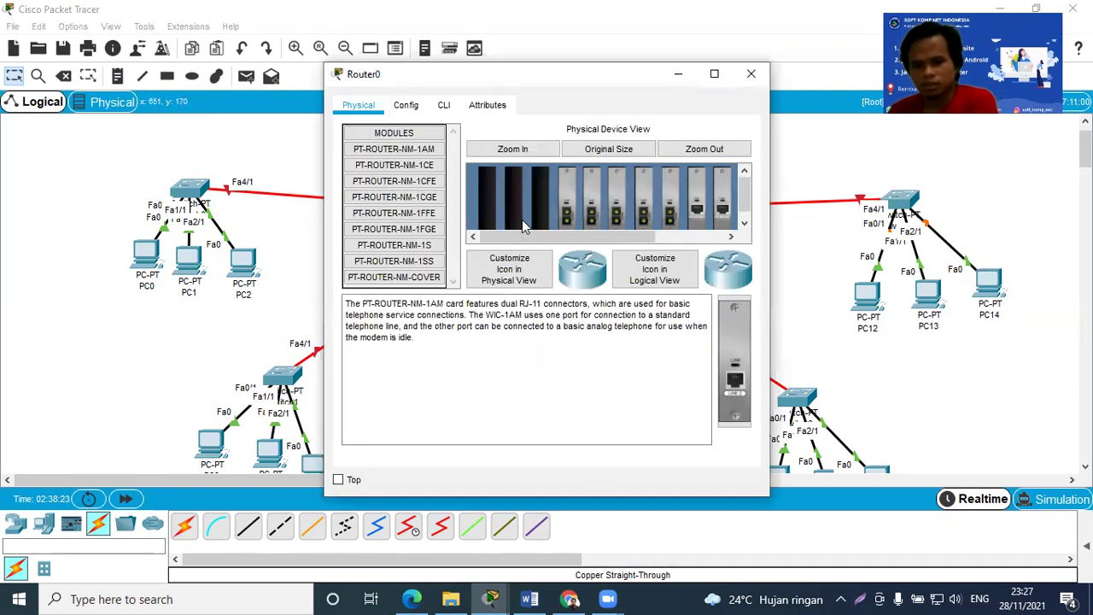
{"action": "left_click", "coordinate": [404, 108]}
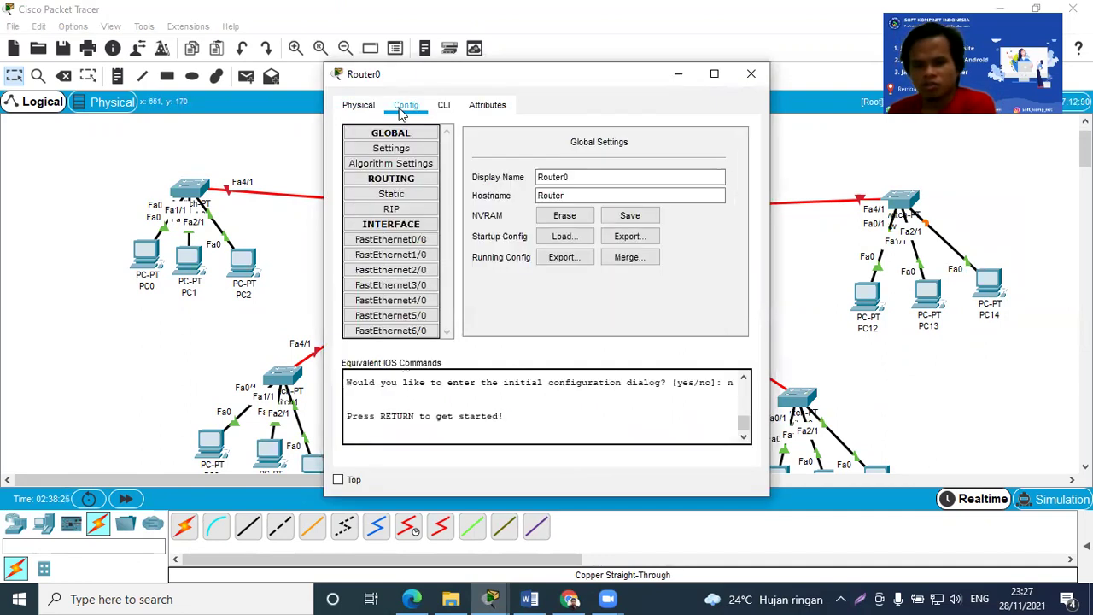
{"action": "left_click", "coordinate": [396, 242]}
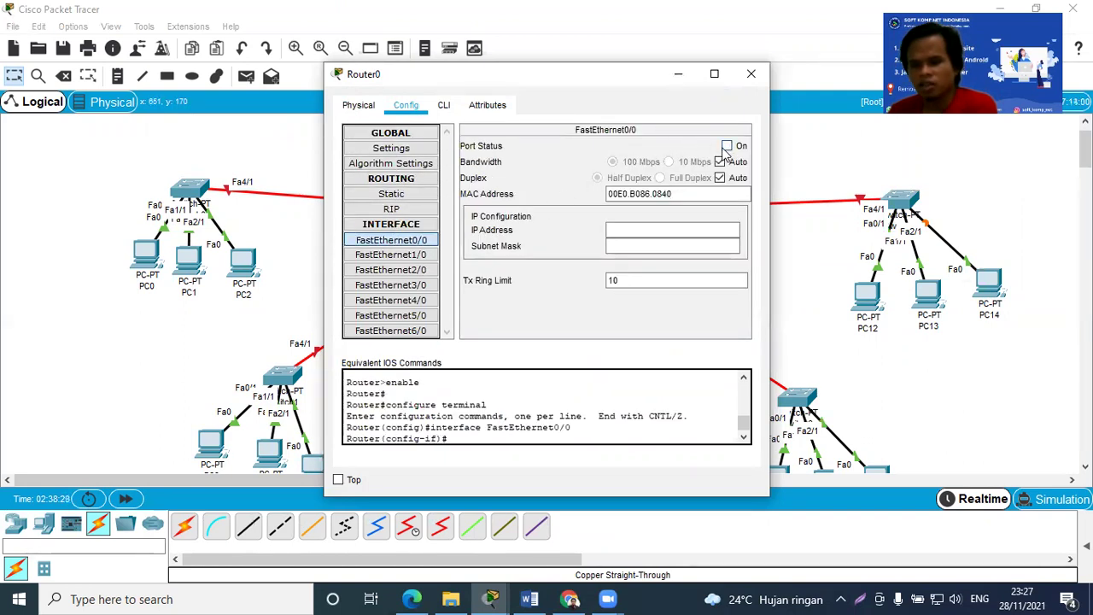
{"action": "left_click", "coordinate": [727, 147]}
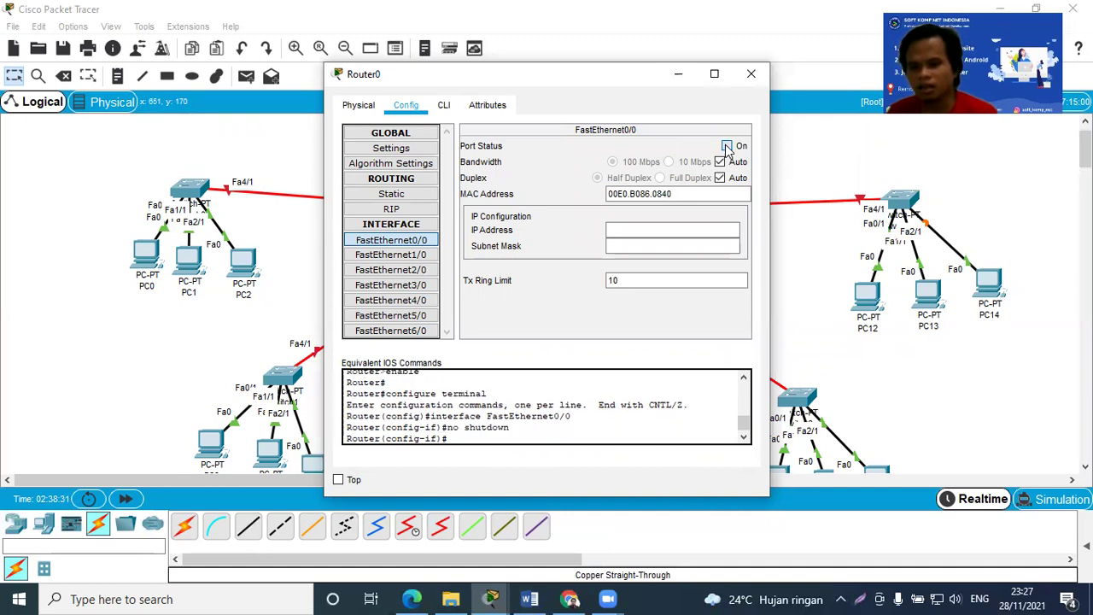
{"action": "left_click", "coordinate": [425, 257]}
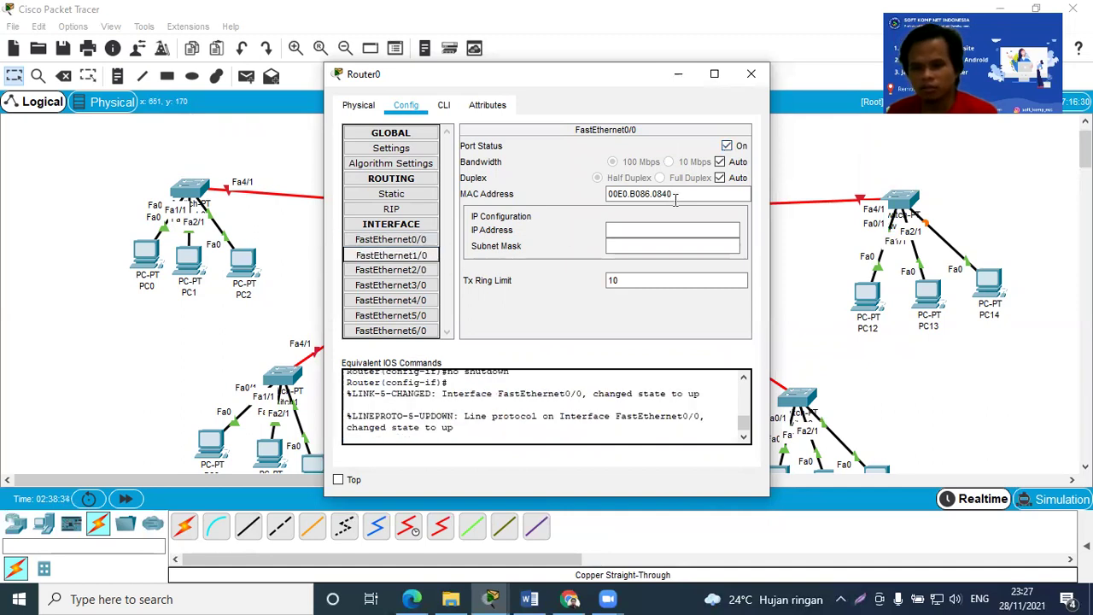
{"action": "left_click", "coordinate": [731, 147]}
Turn on the port status of Router0's FastEthernet2/0 through FastEthernet6/0 interfaces and close the router's configuration
{"action": "left_click", "coordinate": [397, 272]}
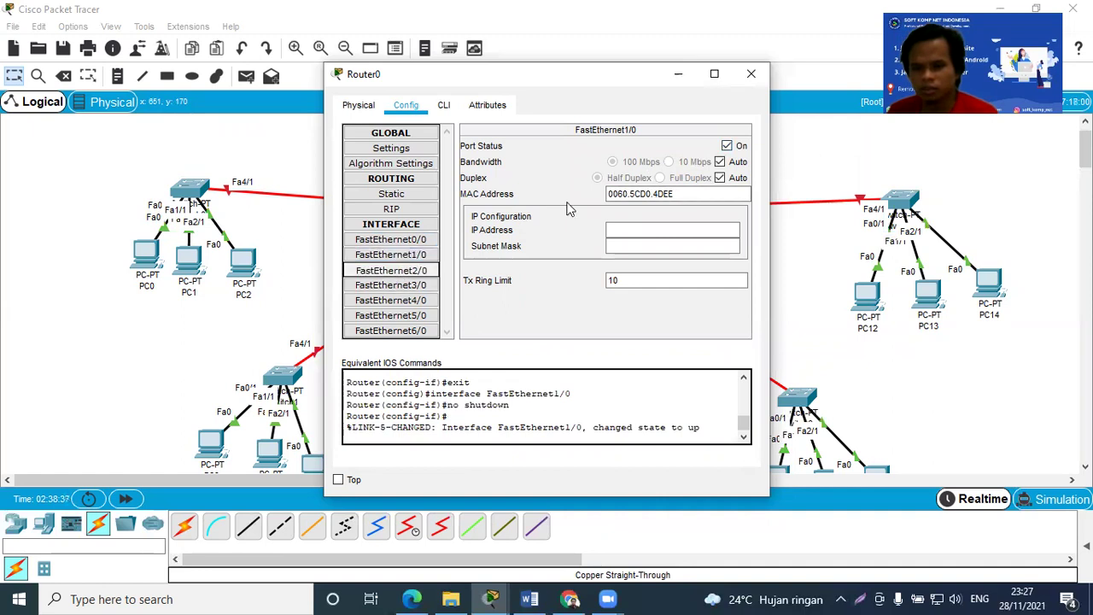
{"action": "left_click", "coordinate": [728, 148]}
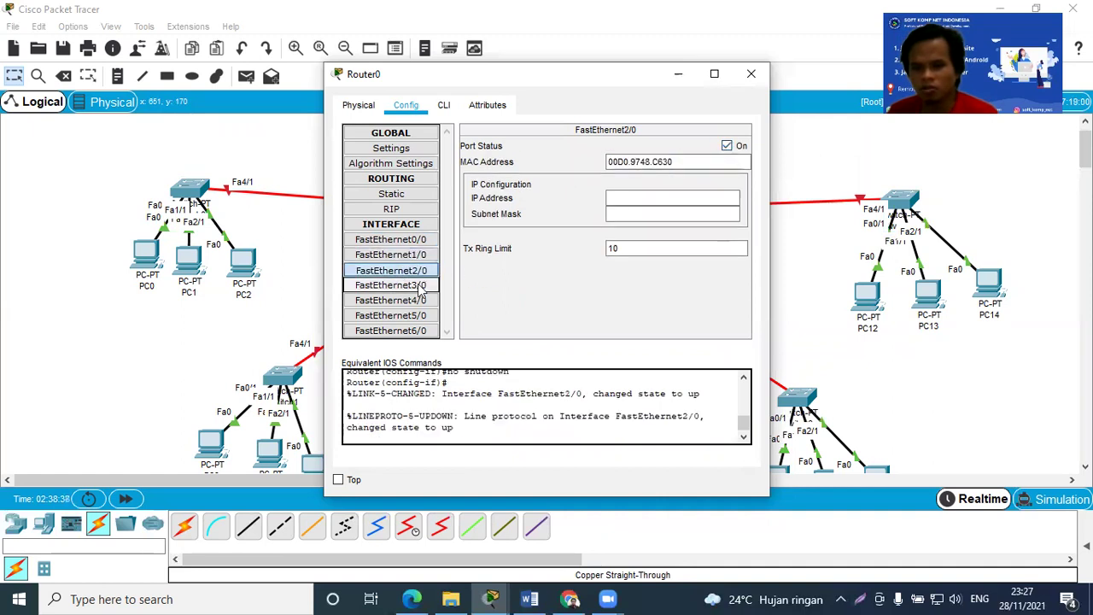
{"action": "left_click", "coordinate": [417, 285]}
{"action": "left_click", "coordinate": [728, 147]}
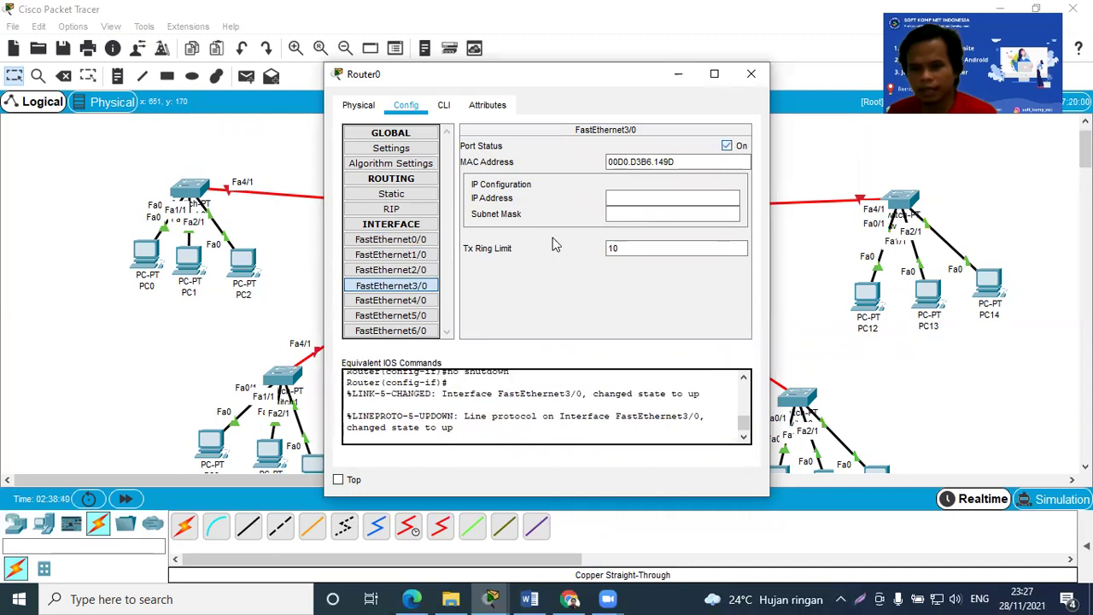
{"action": "left_click", "coordinate": [425, 306]}
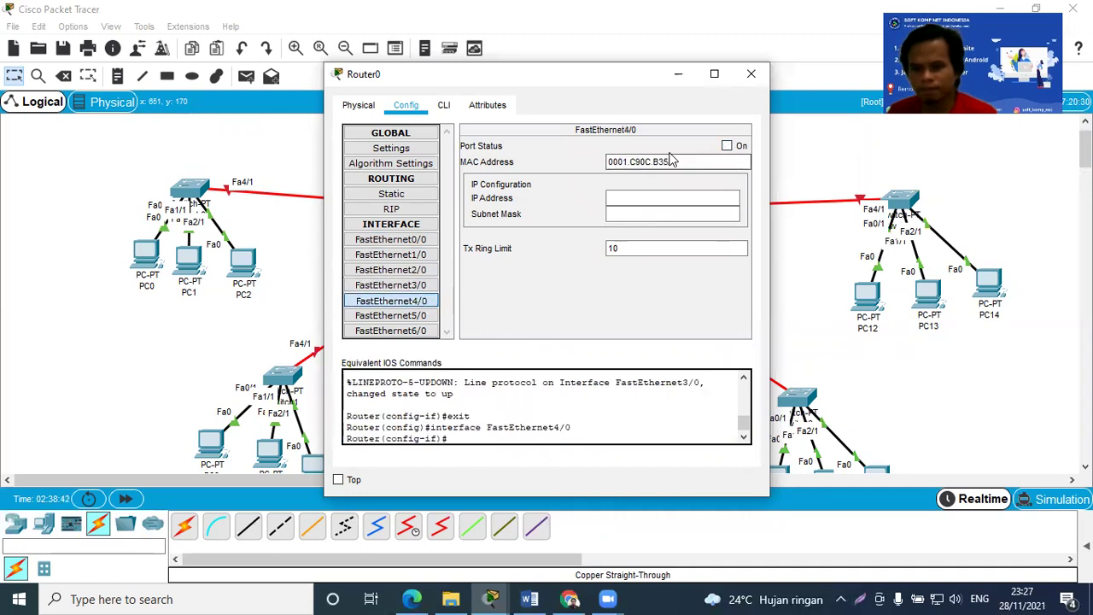
{"action": "left_click", "coordinate": [728, 146]}
{"action": "left_click", "coordinate": [422, 316]}
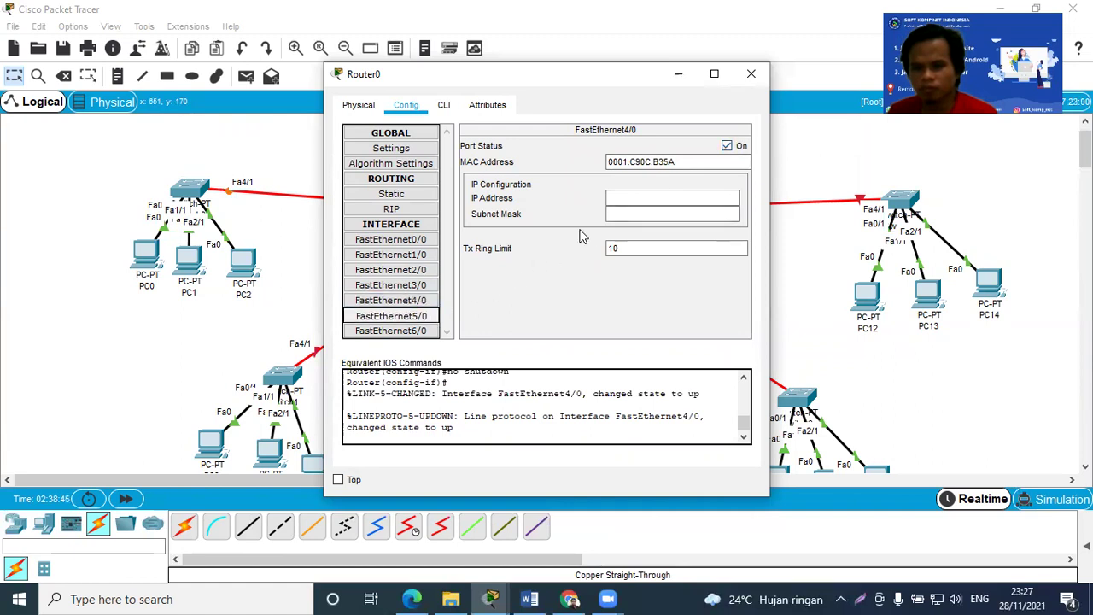
{"action": "left_click", "coordinate": [726, 147]}
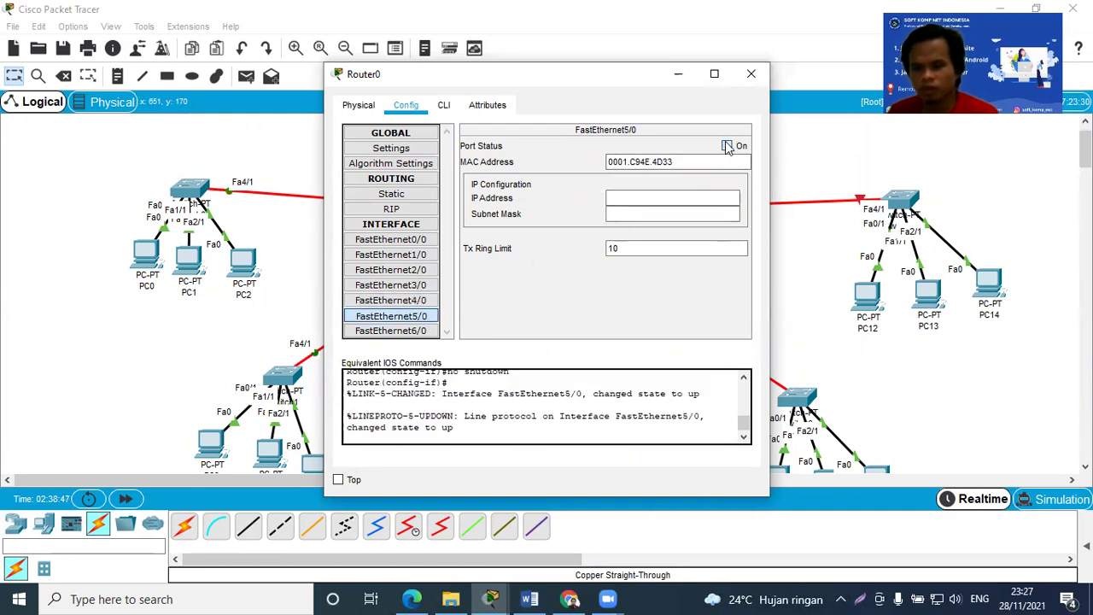
{"action": "left_click", "coordinate": [391, 331]}
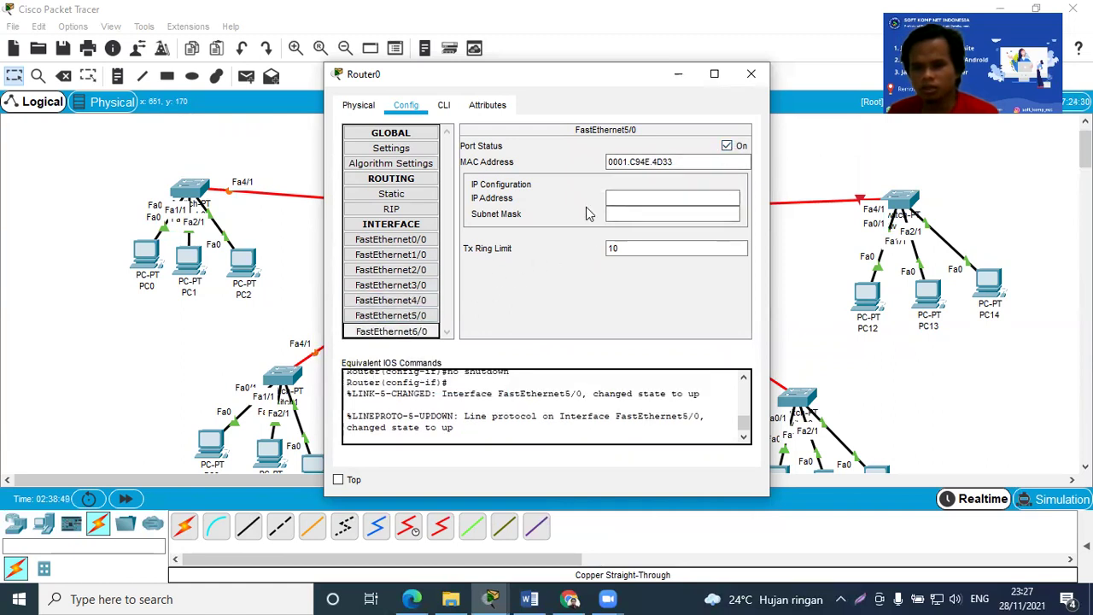
{"action": "left_click", "coordinate": [727, 147]}
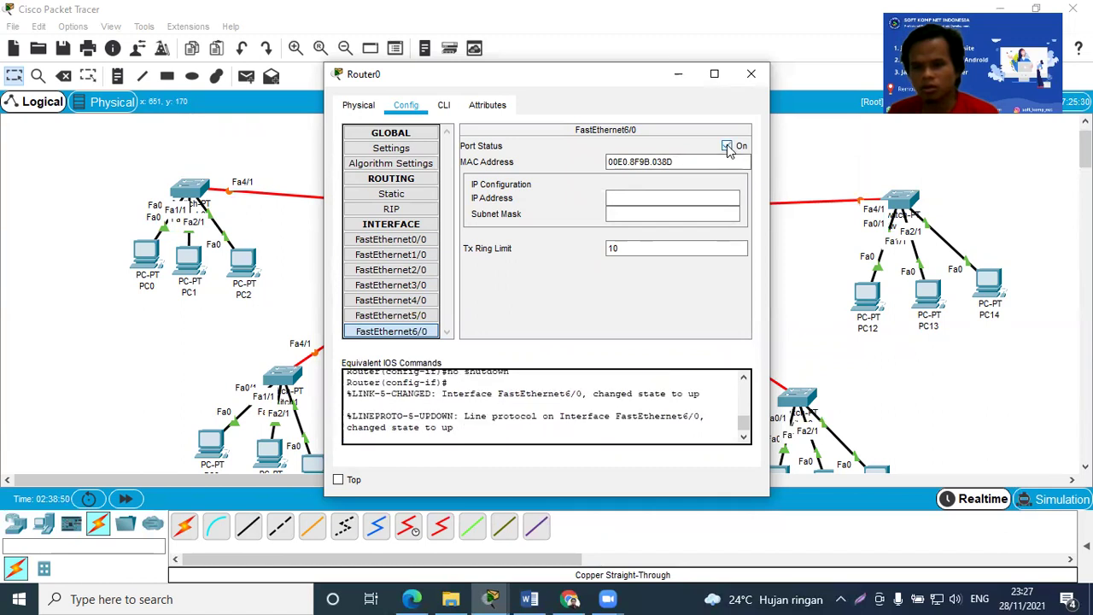
{"action": "left_click", "coordinate": [753, 75]}
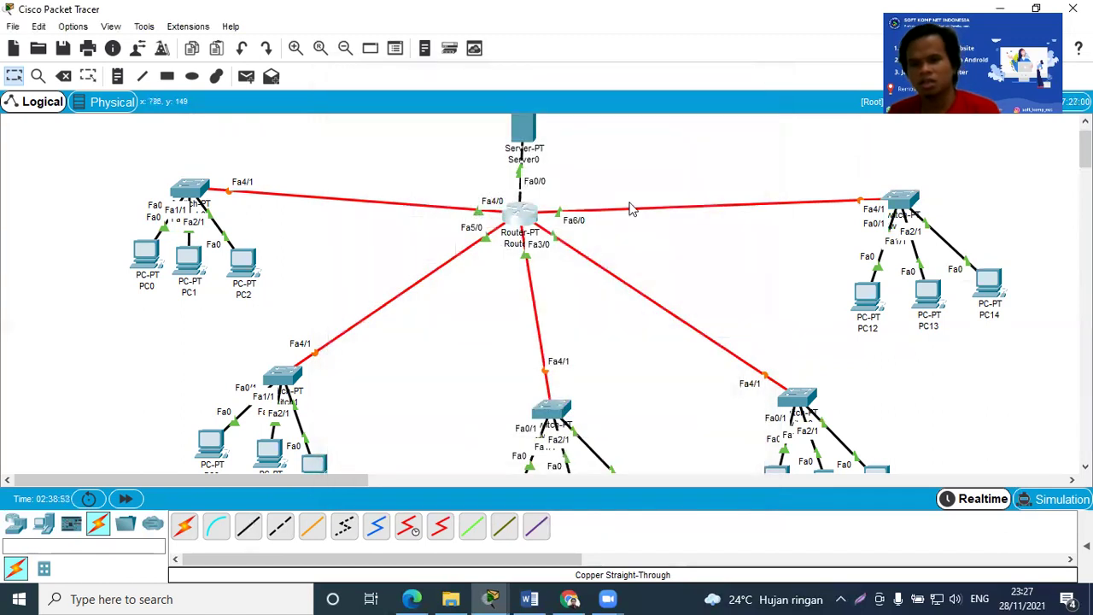
Add the note "IP 202.12.8.6" beside Server0 and move it closer to the server
{"action": "scroll", "coordinate": [568, 294], "scroll_direction": "up", "scroll_amount": 1}
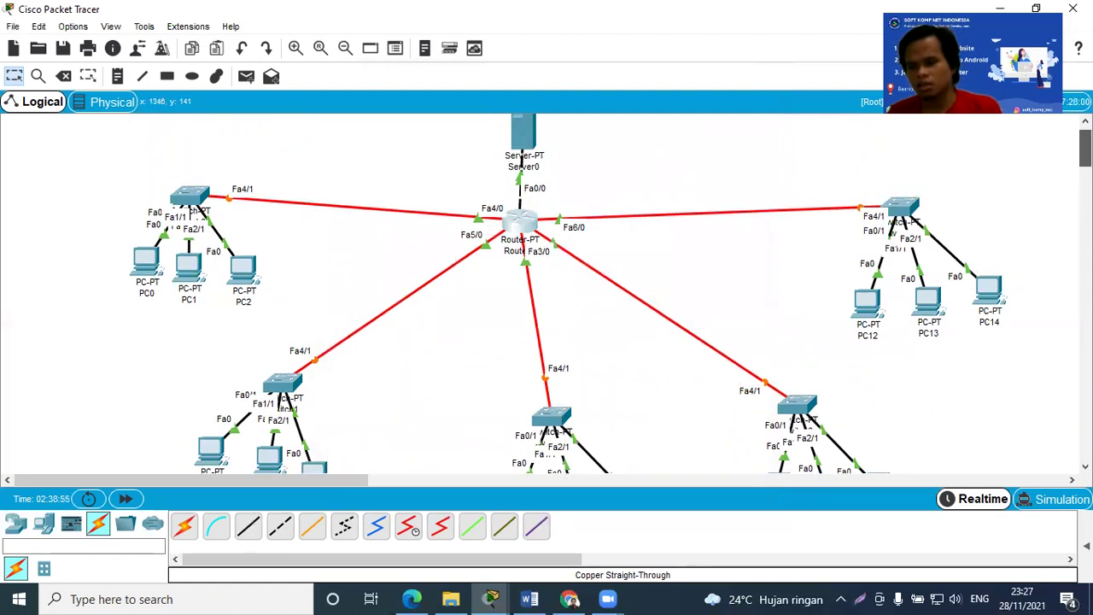
{"action": "left_click_drag", "start_coordinate": [516, 145], "coordinate": [518, 139]}
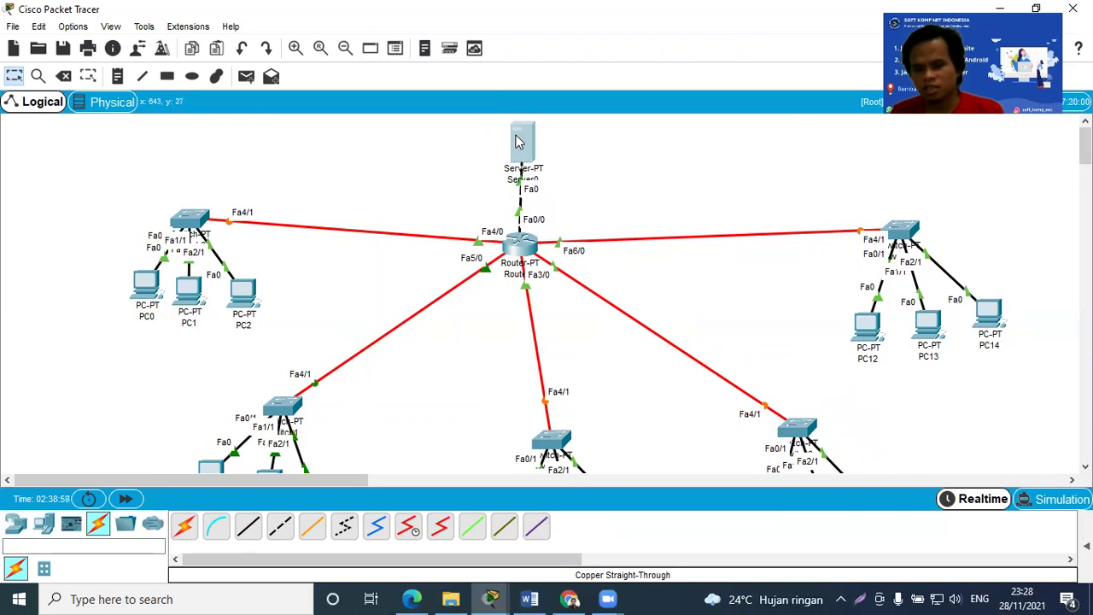
{"action": "left_click", "coordinate": [118, 76]}
{"action": "left_click", "coordinate": [572, 143]}
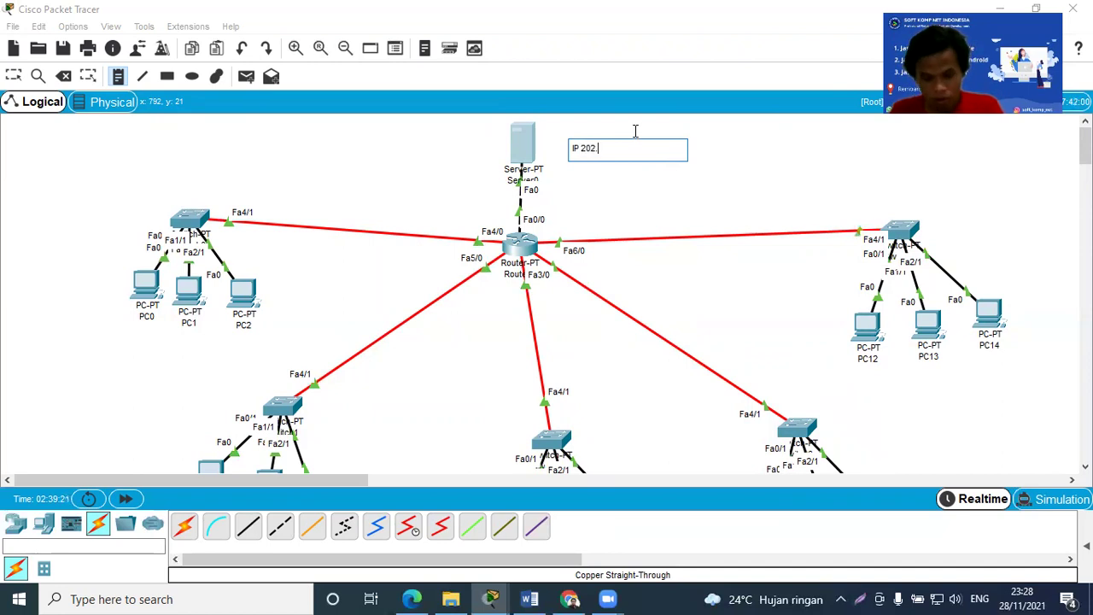
{"action": "type", "text": "8"}
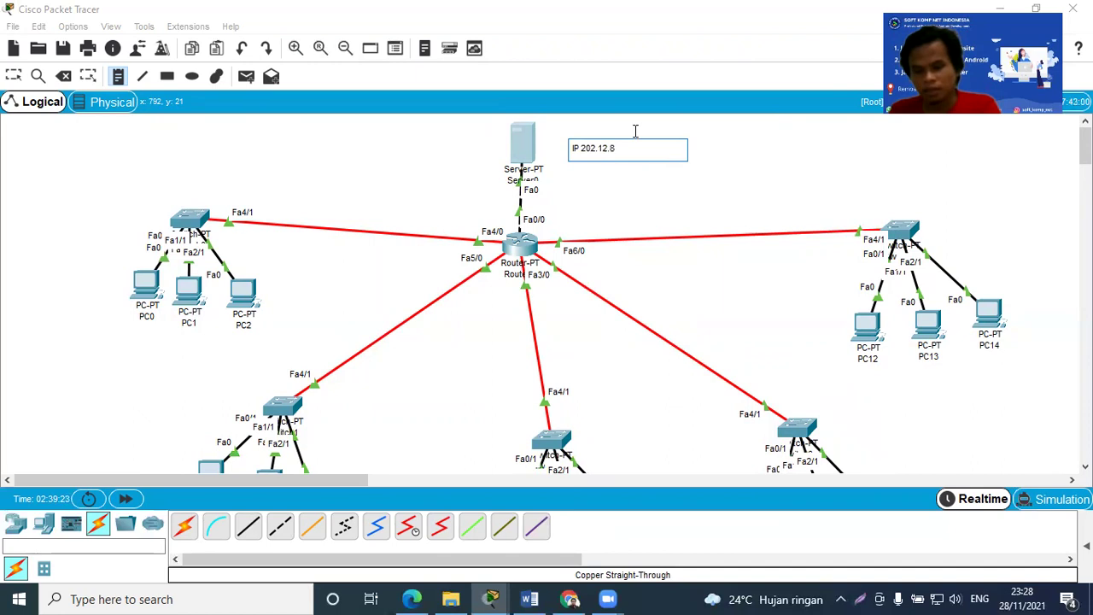
{"action": "type", "text": ".6"}
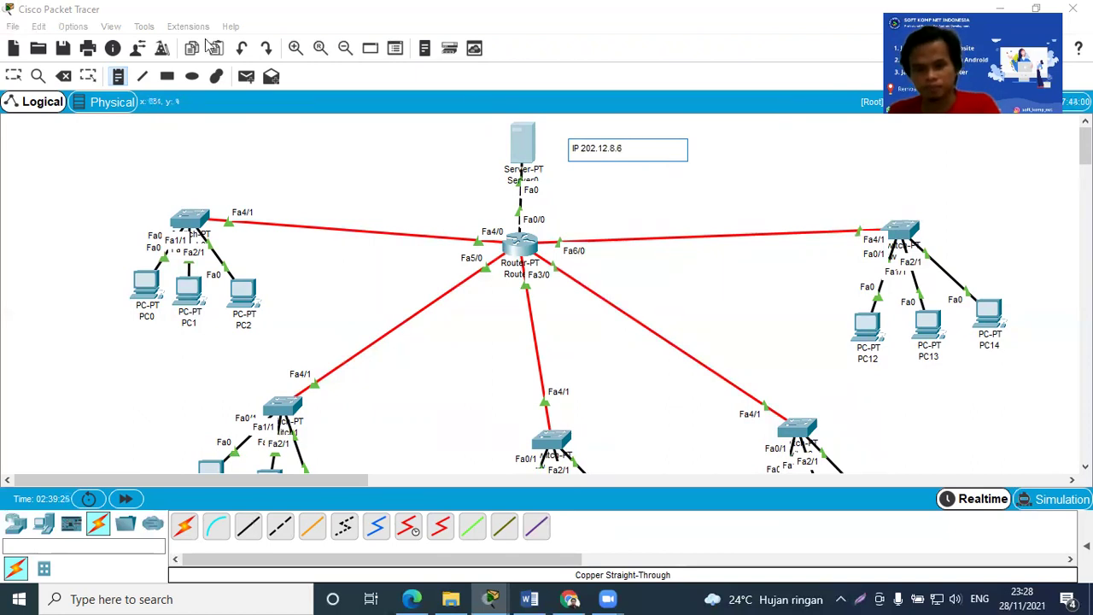
{"action": "left_click", "coordinate": [13, 76]}
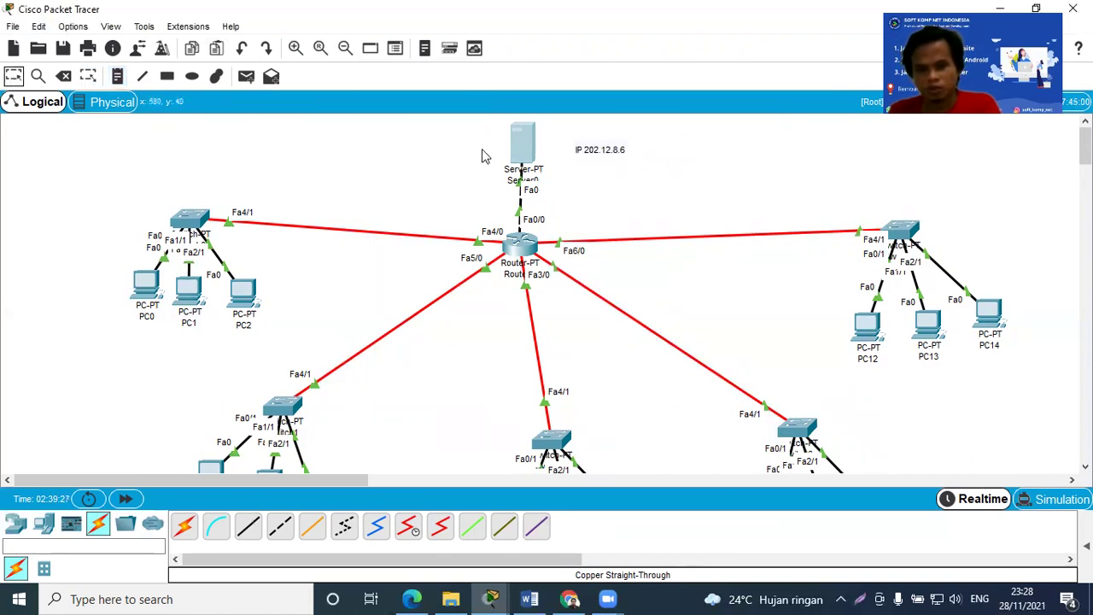
{"action": "left_click_drag", "start_coordinate": [615, 153], "coordinate": [600, 144]}
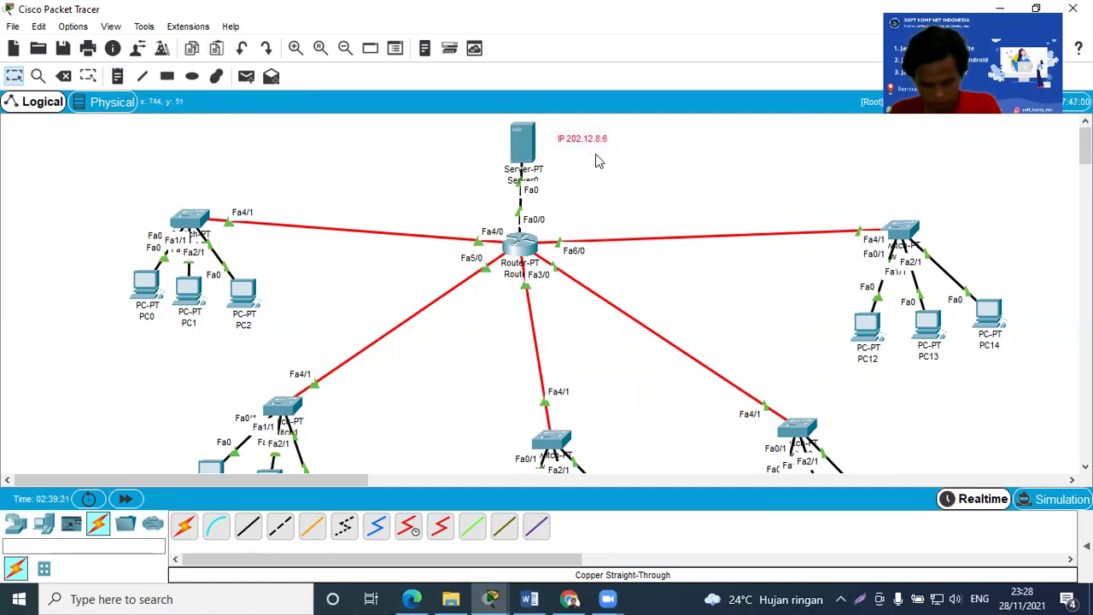
Add the note "fa 0/0 IP: 202.12.12.1" beside the cable between Server0 and Router0
{"action": "left_click", "coordinate": [117, 77]}
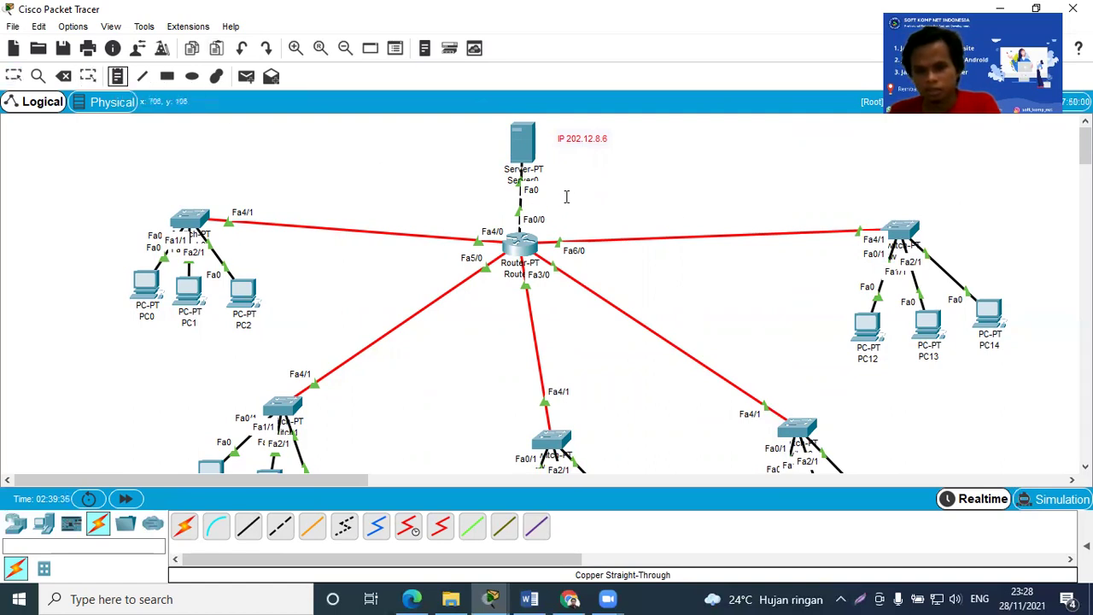
{"action": "left_click", "coordinate": [566, 197]}
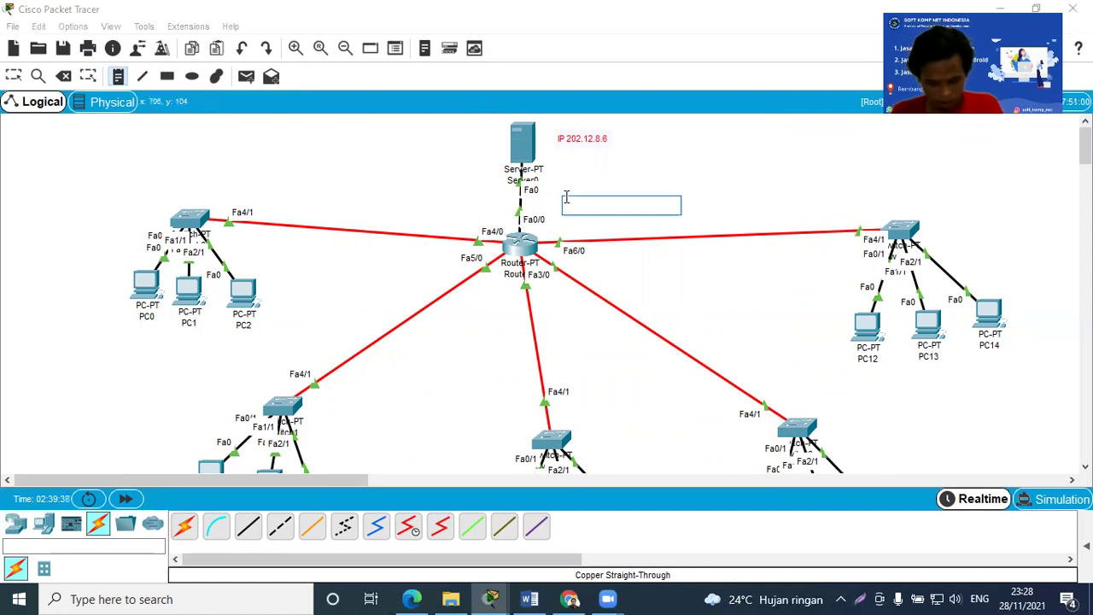
{"action": "type", "text": "I"}
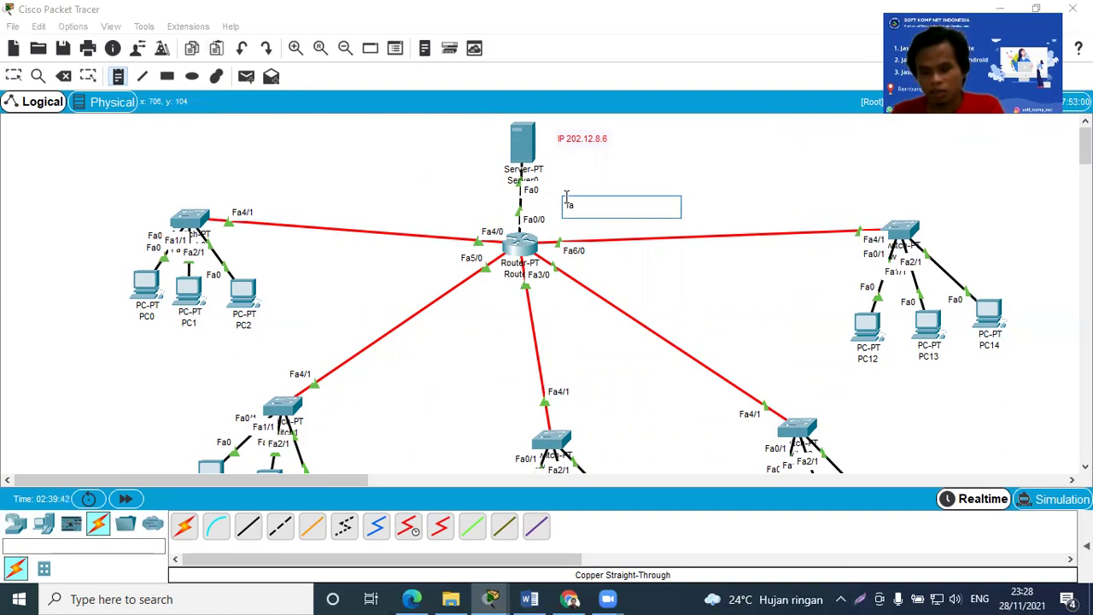
{"action": "type", "text": "a 0/0 IP: 202.12."}
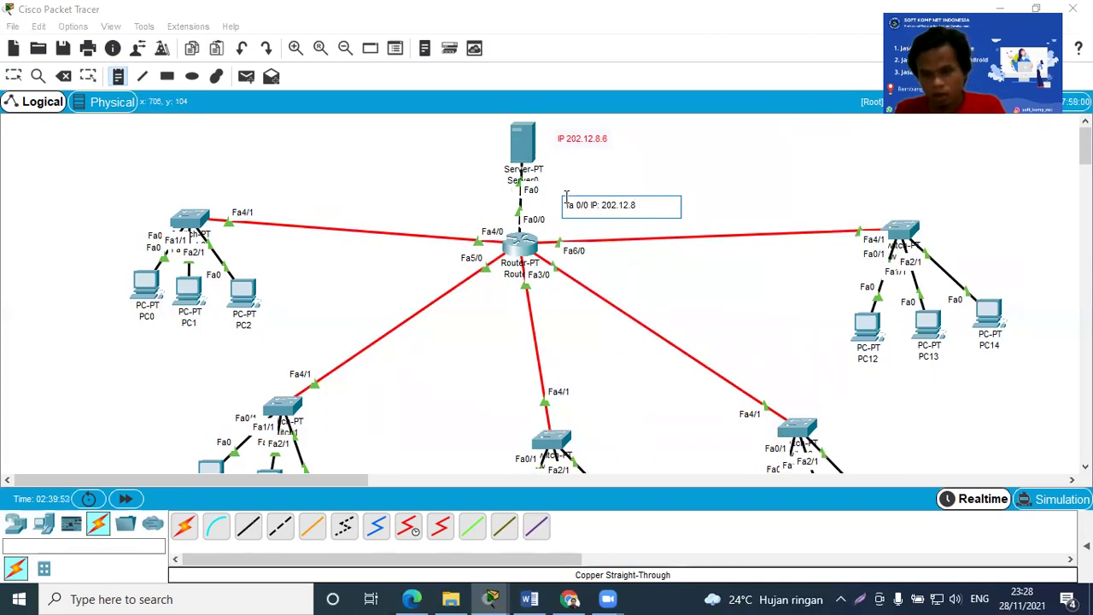
{"action": "type", "text": "8"}
{"action": "type", "text": ".1"}
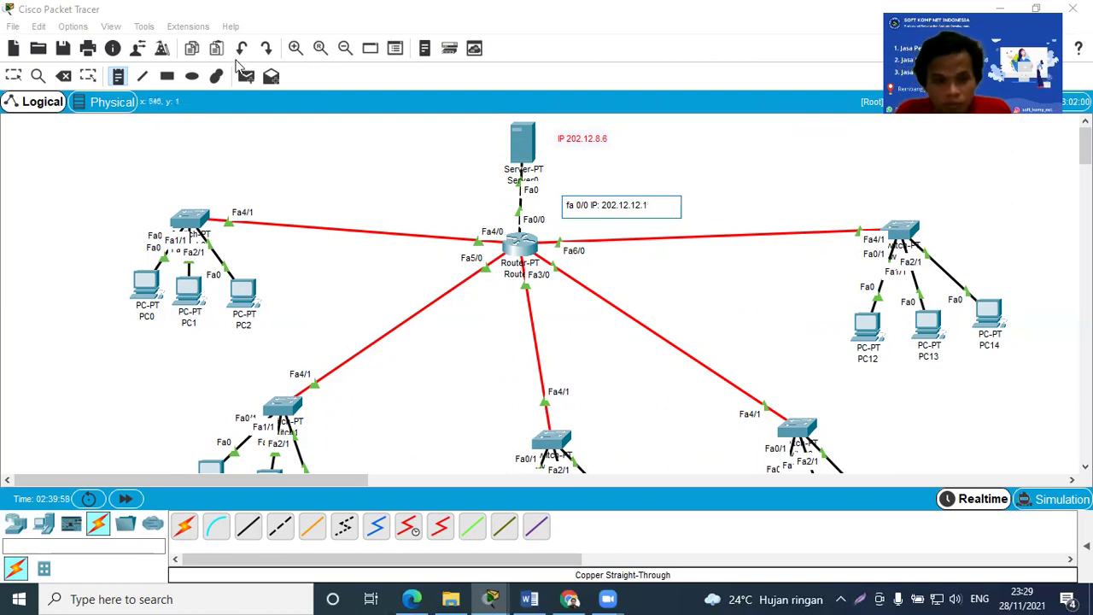
{"action": "left_click", "coordinate": [14, 76]}
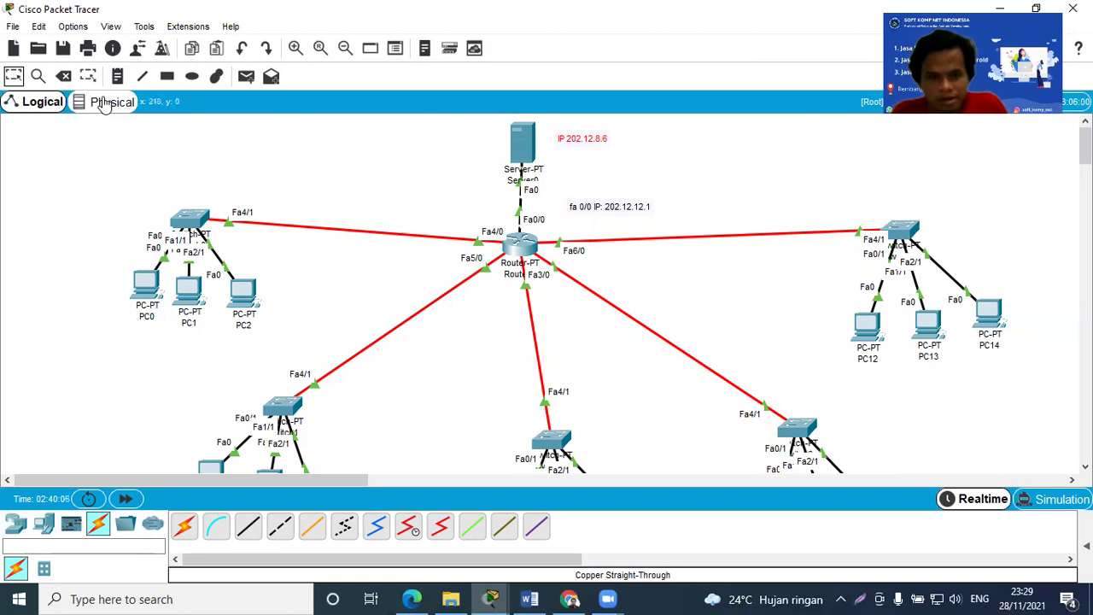
Add the note "fa4/0 IP 202.12.4.1" above the fiber link between Router0 and the switch serving PC0 to PC2
{"action": "left_click", "coordinate": [117, 77]}
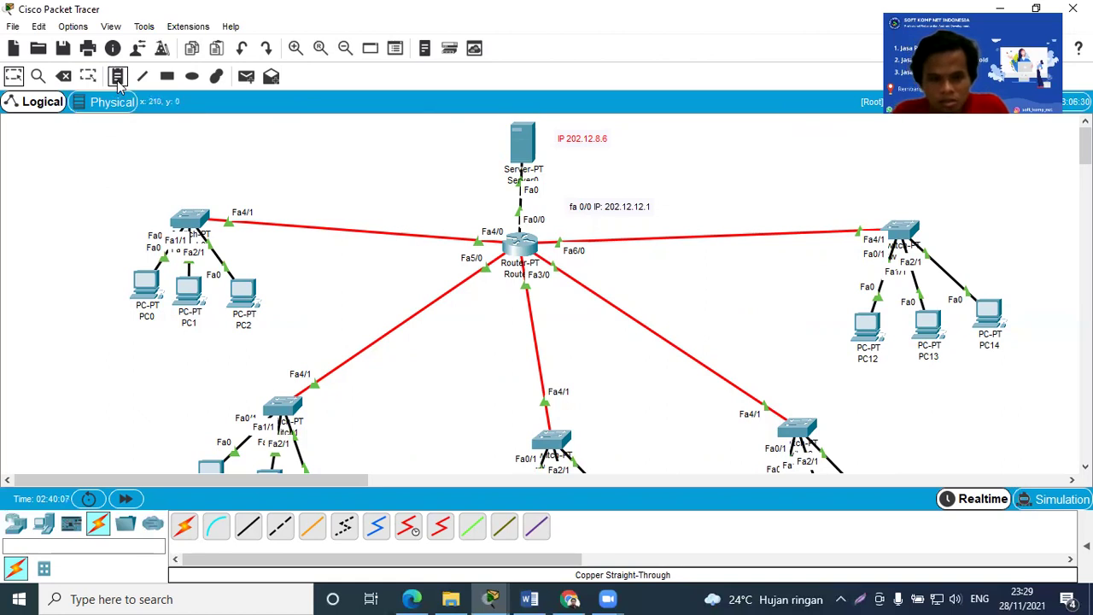
{"action": "left_click", "coordinate": [311, 199]}
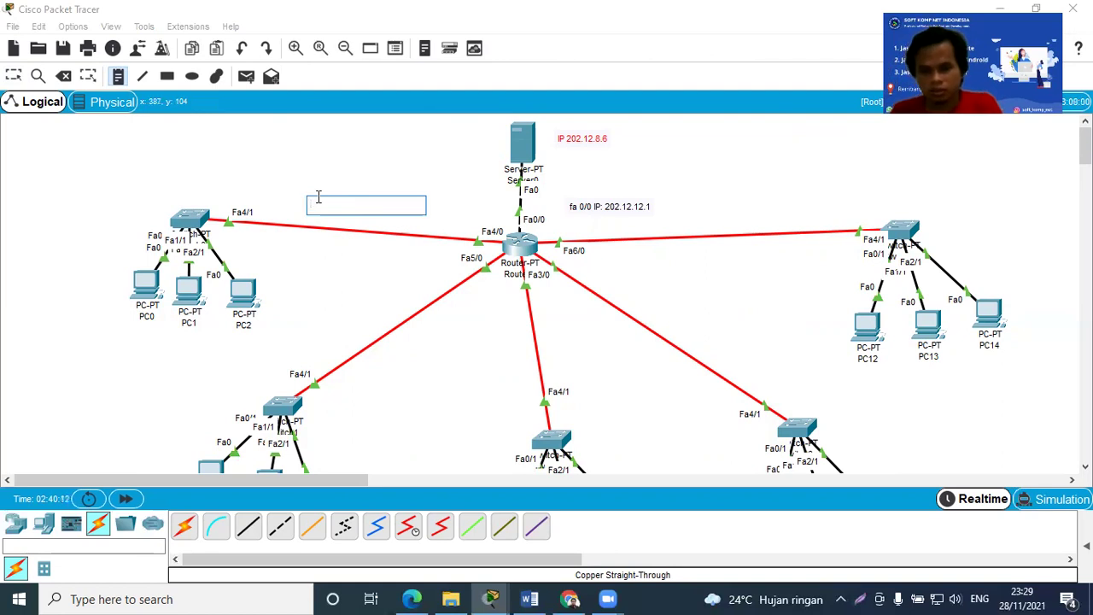
{"action": "type", "text": "fa"}
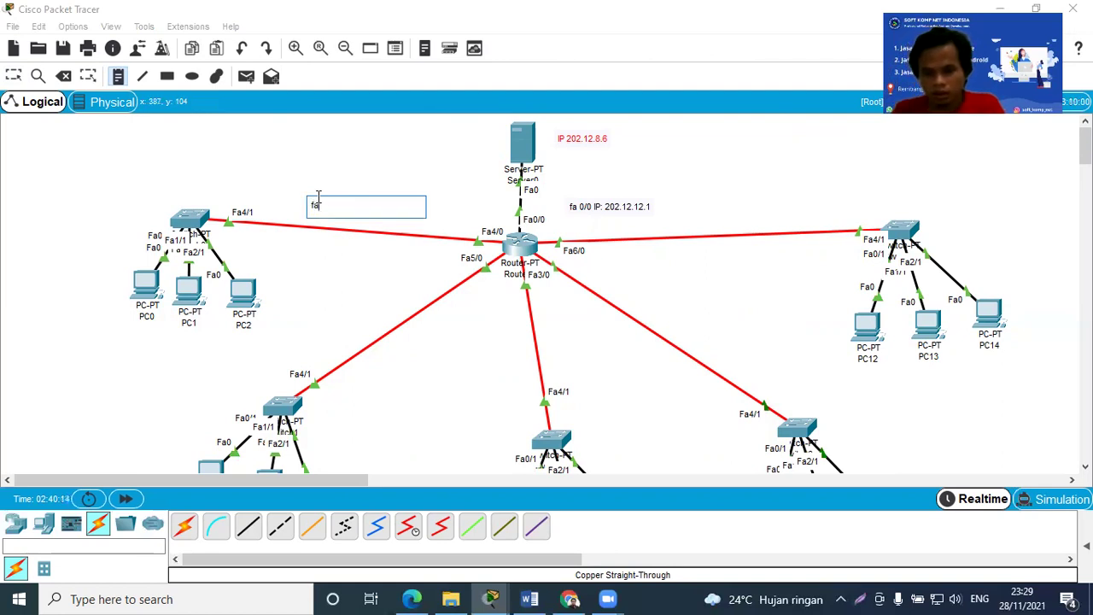
{"action": "type", "text": "4/"}
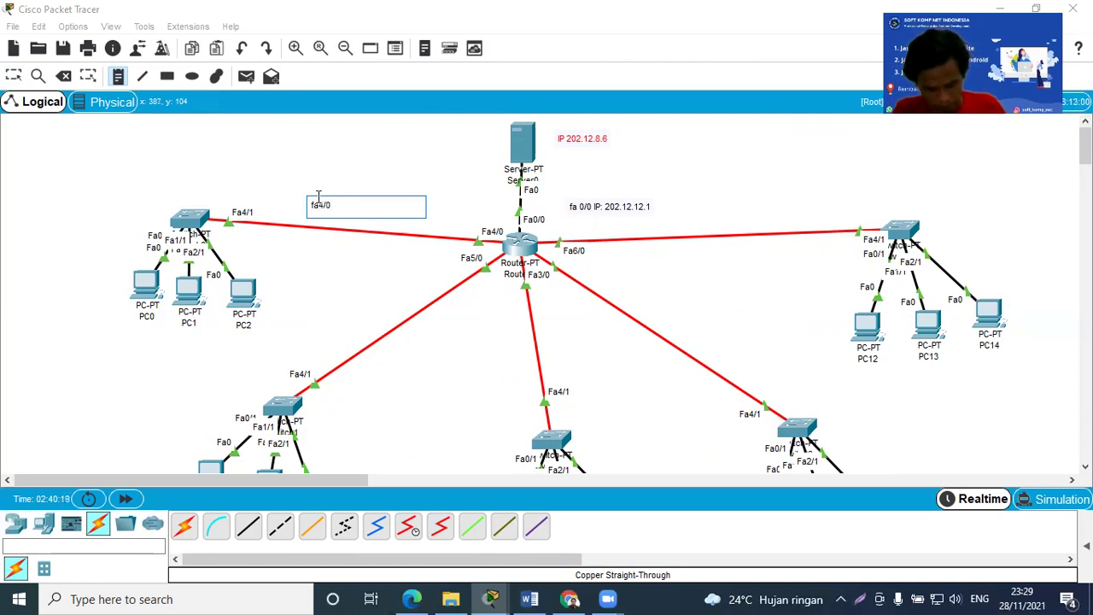
{"action": "type", "text": "0 IP"}
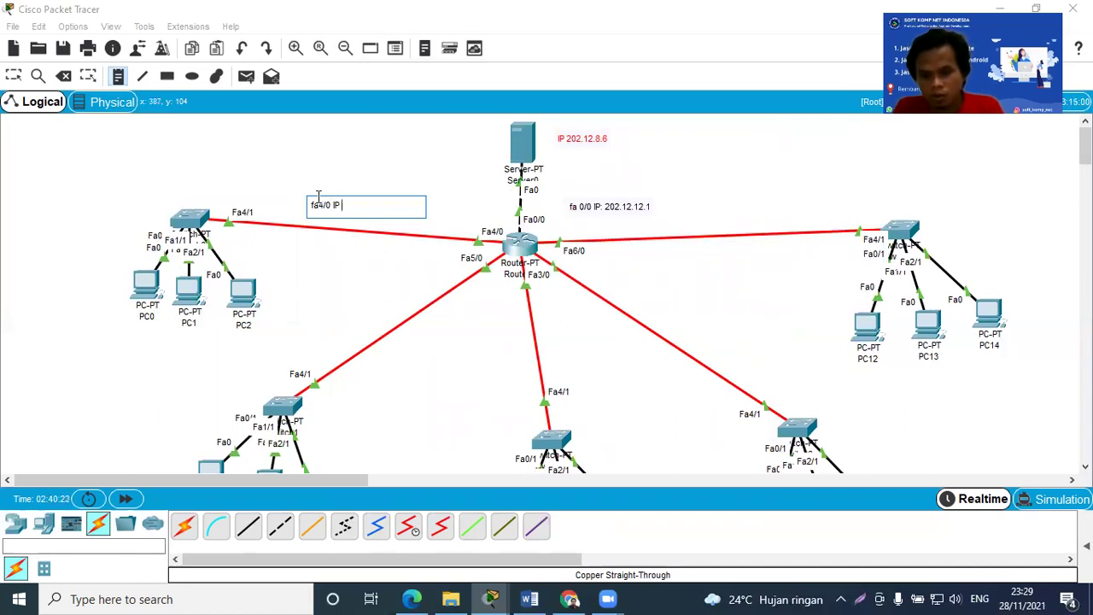
{"action": "type", "text": " 202."}
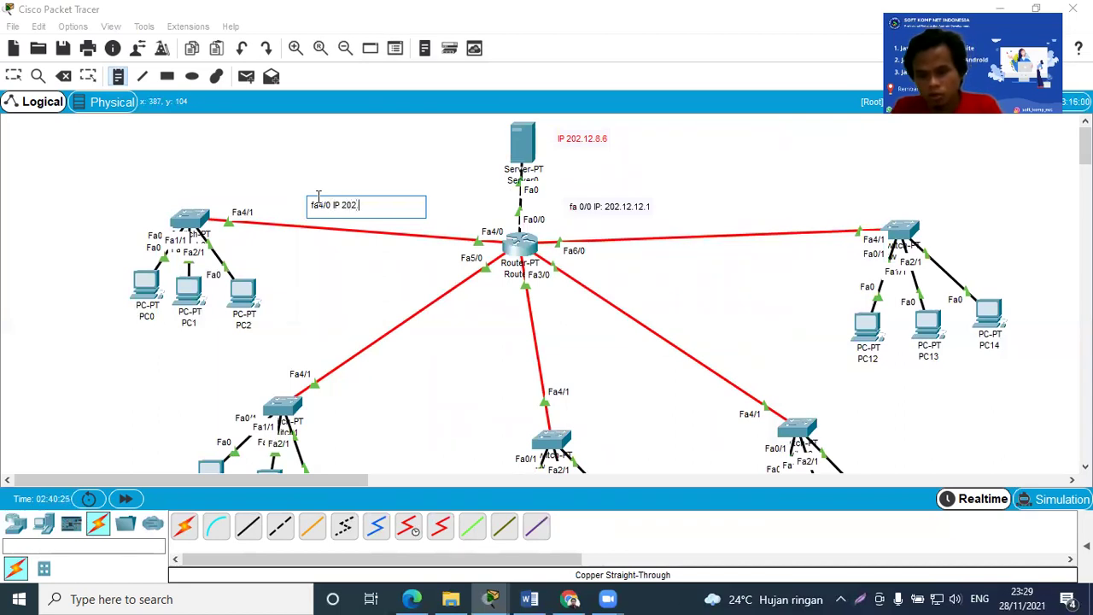
{"action": "type", "text": "12."}
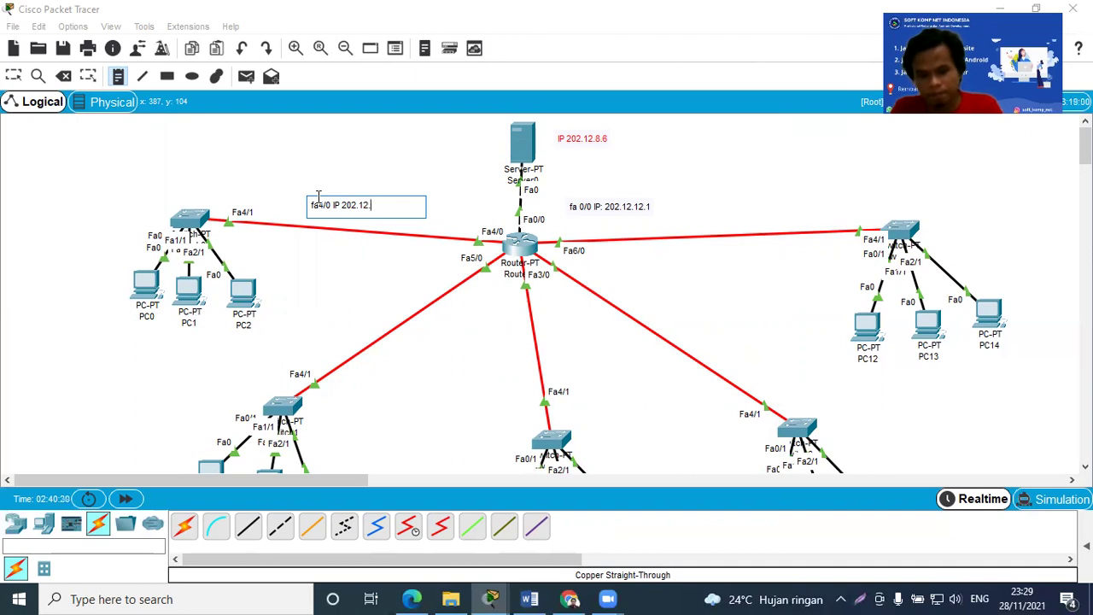
{"action": "type", "text": "4.1"}
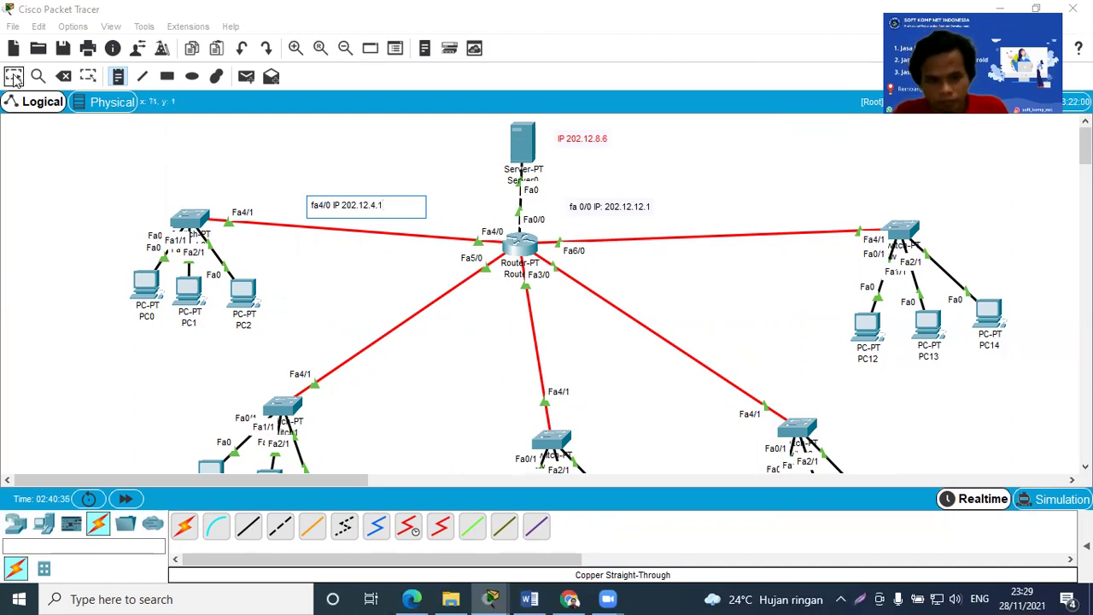
{"action": "left_click", "coordinate": [292, 244]}
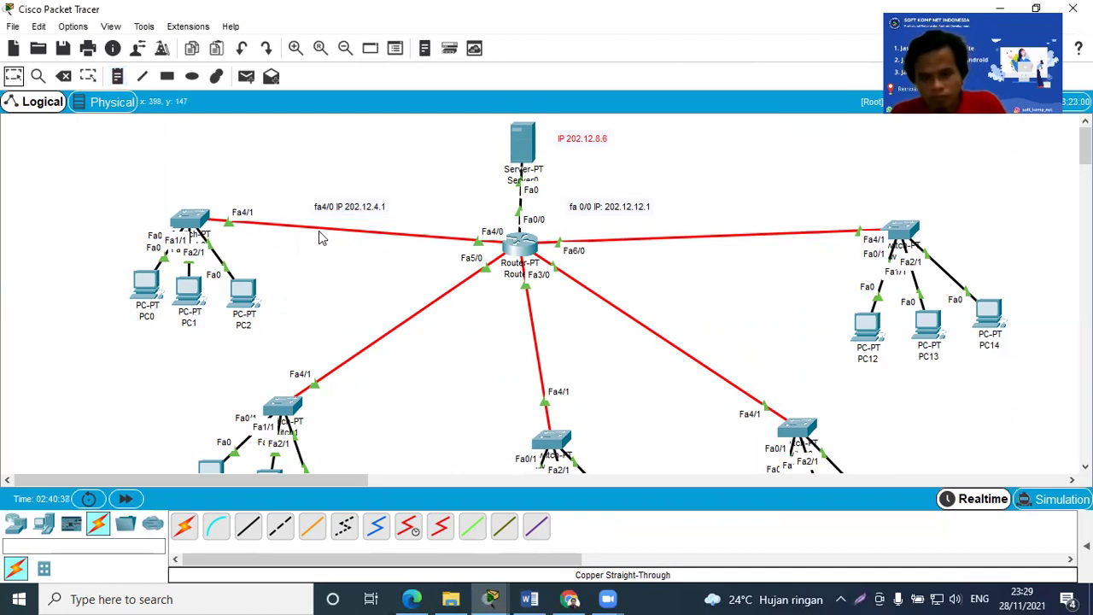
Add the note "fa 5/0 IP 202.12.5.1" on the fiber link between Router0 and the switch serving PC3 to PC5
{"action": "left_click", "coordinate": [120, 77]}
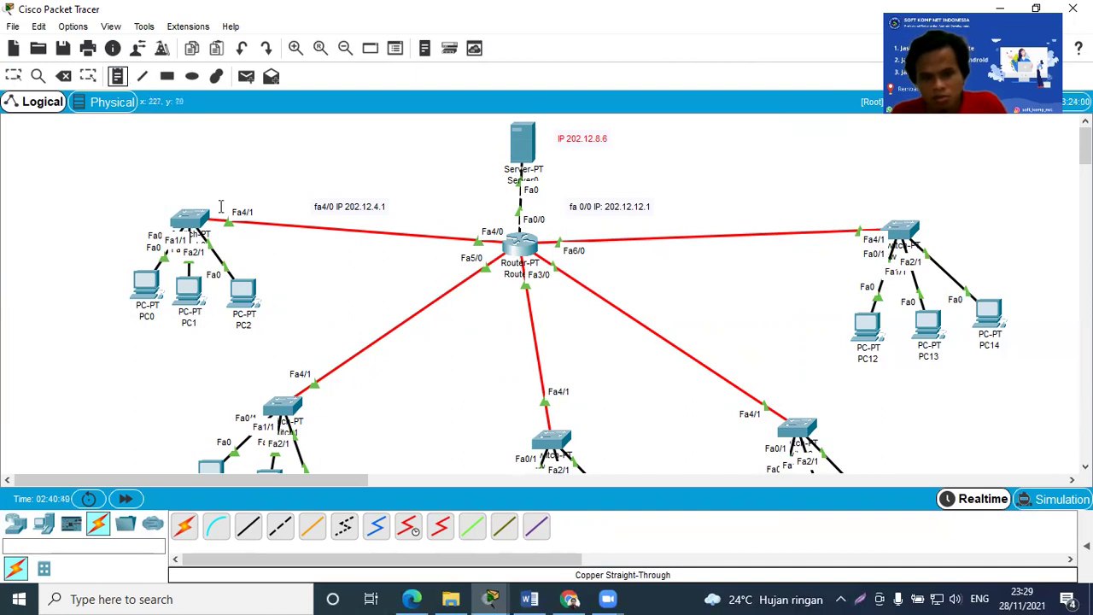
{"action": "left_click", "coordinate": [349, 332]}
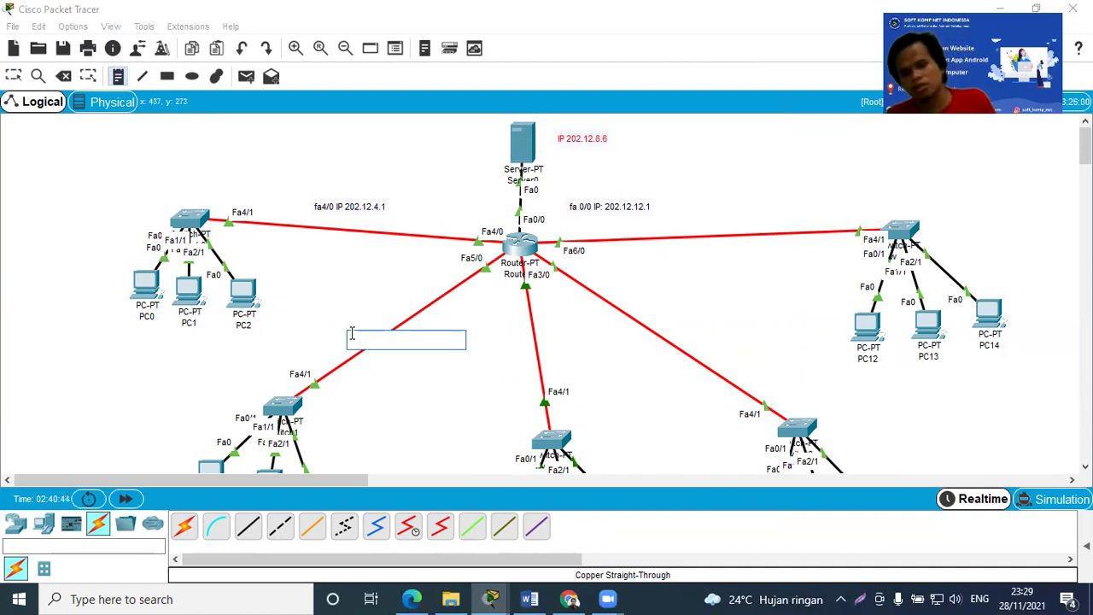
{"action": "type", "text": "fa 5/0"}
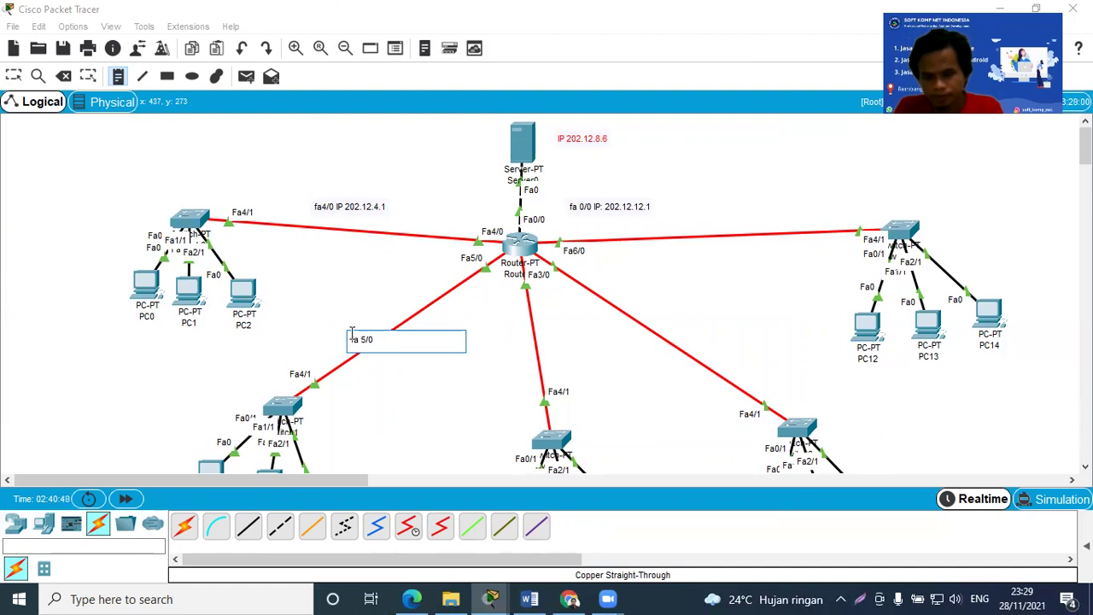
{"action": "type", "text": " IP"}
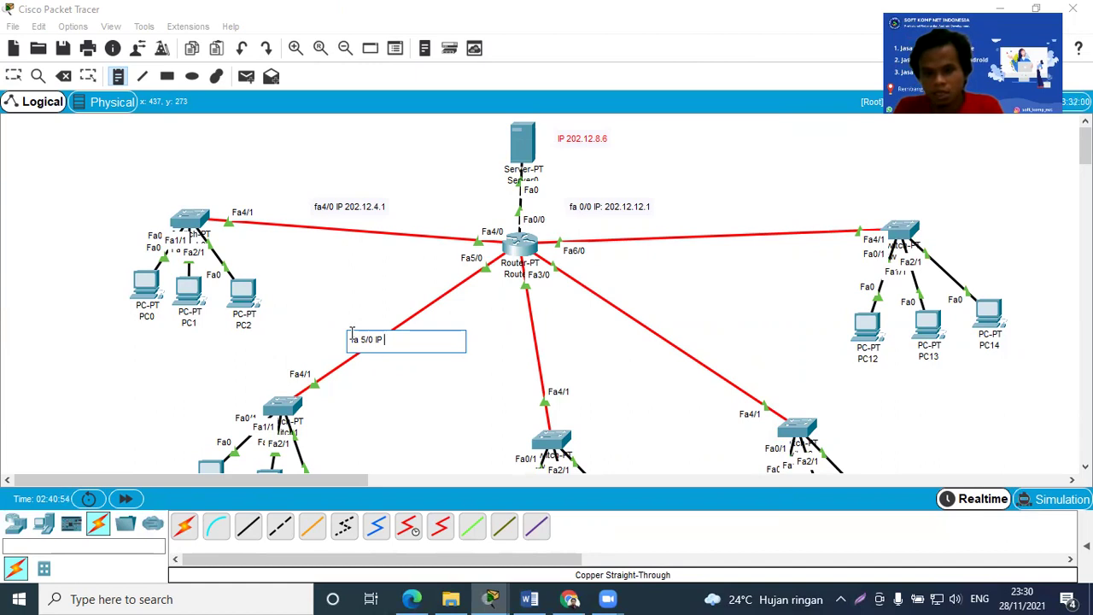
{"action": "type", "text": "20"}
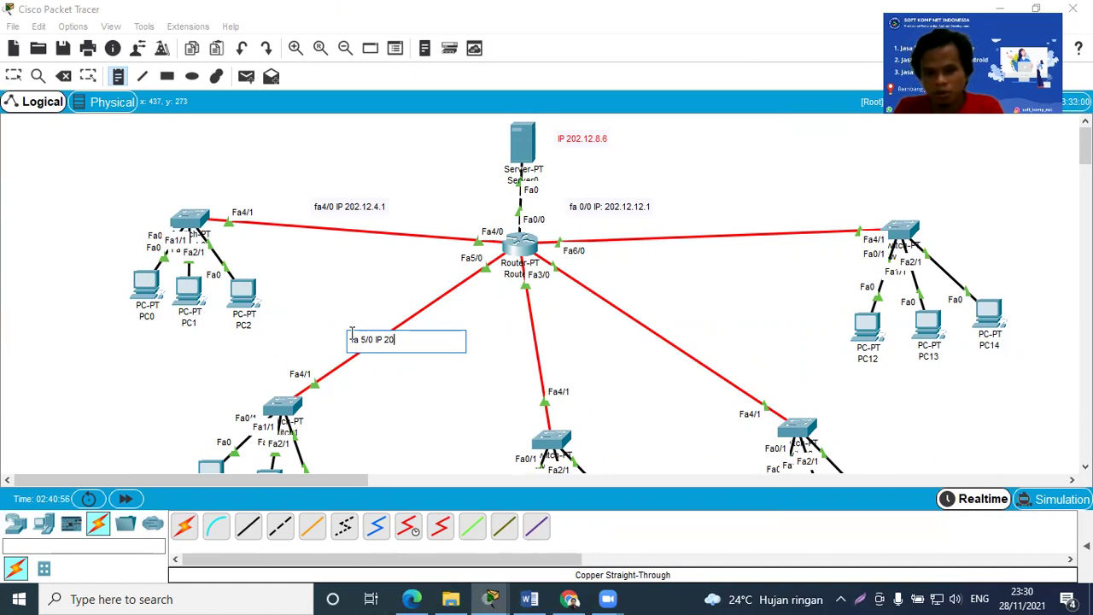
{"action": "type", "text": "2.12"}
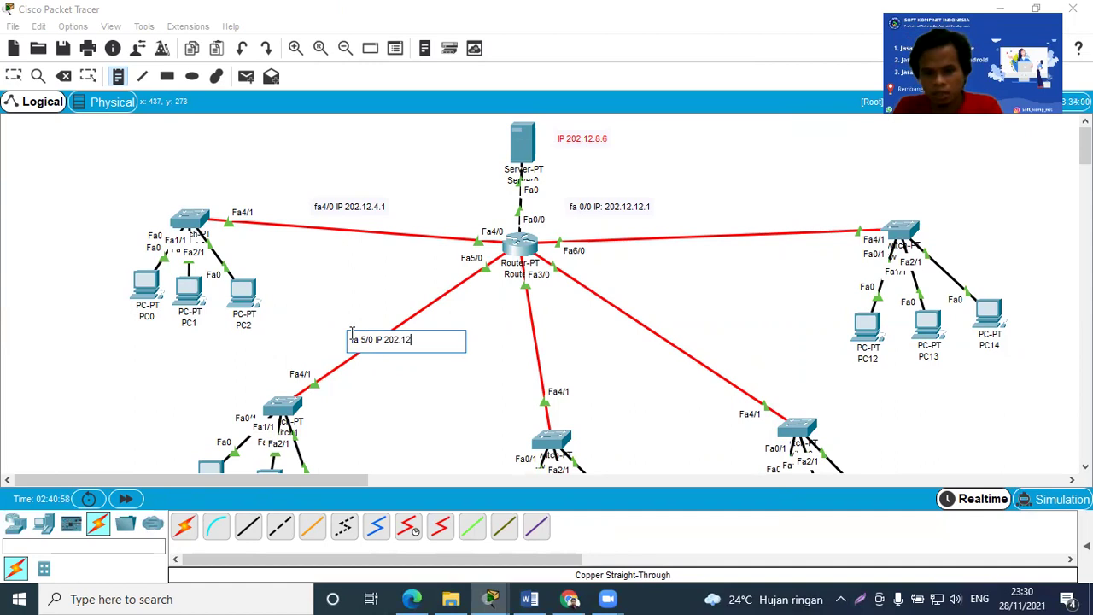
{"action": "type", "text": ".5.1"}
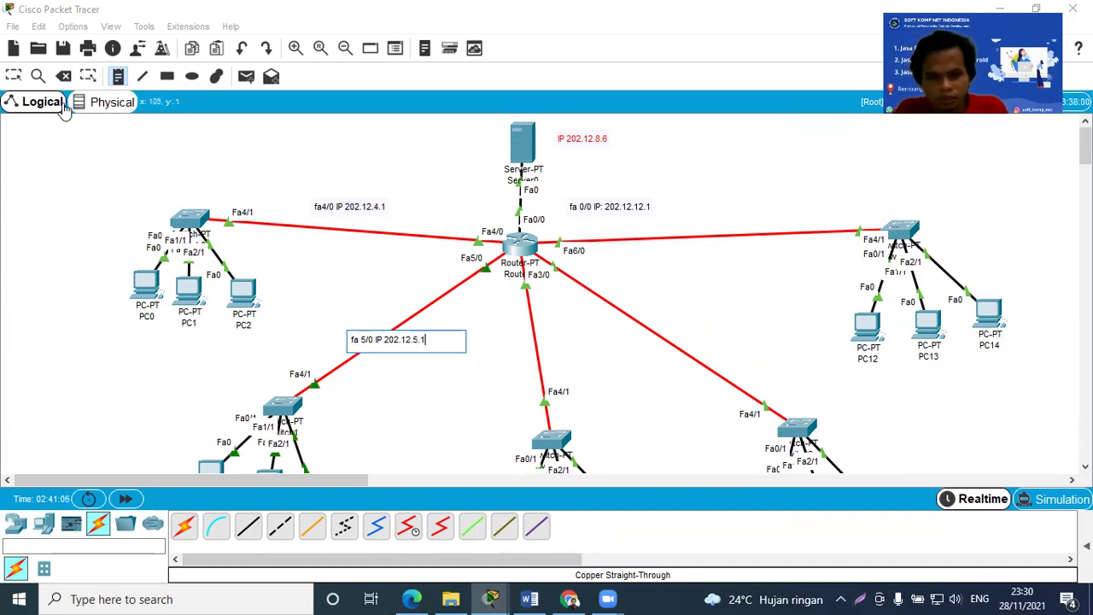
{"action": "left_click", "coordinate": [13, 76]}
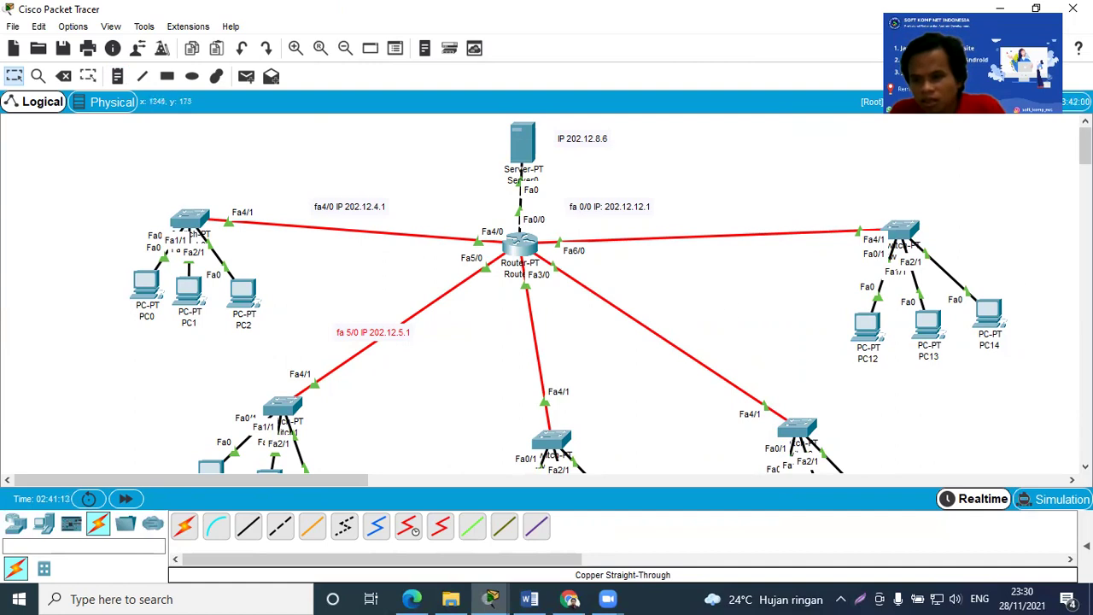
Add the note "fa3/0 IP 202.12.6.1" on the fiber link between Router0 and the switch serving PC6 to PC8
{"action": "scroll", "coordinate": [1086, 150], "scroll_direction": "down", "scroll_amount": 3}
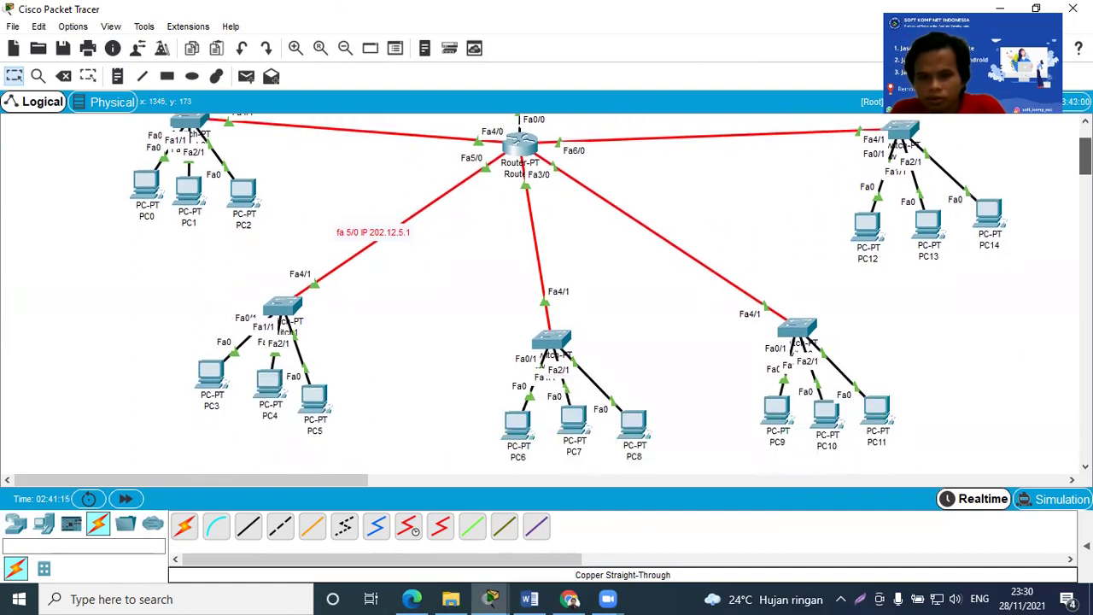
{"action": "left_click", "coordinate": [118, 76]}
{"action": "left_click", "coordinate": [513, 249]}
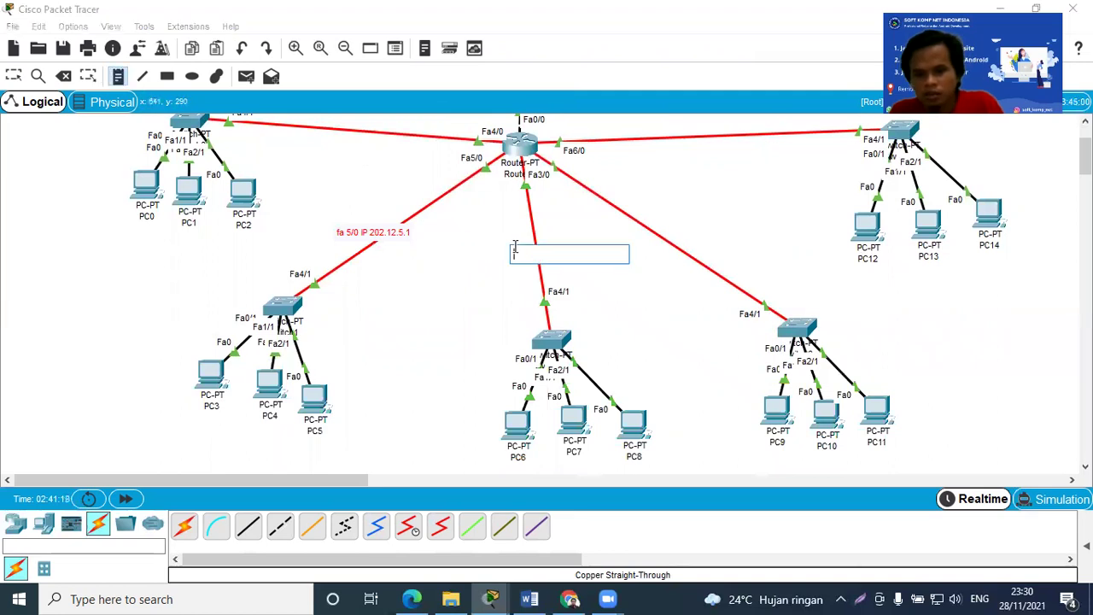
{"action": "type", "text": "fa"}
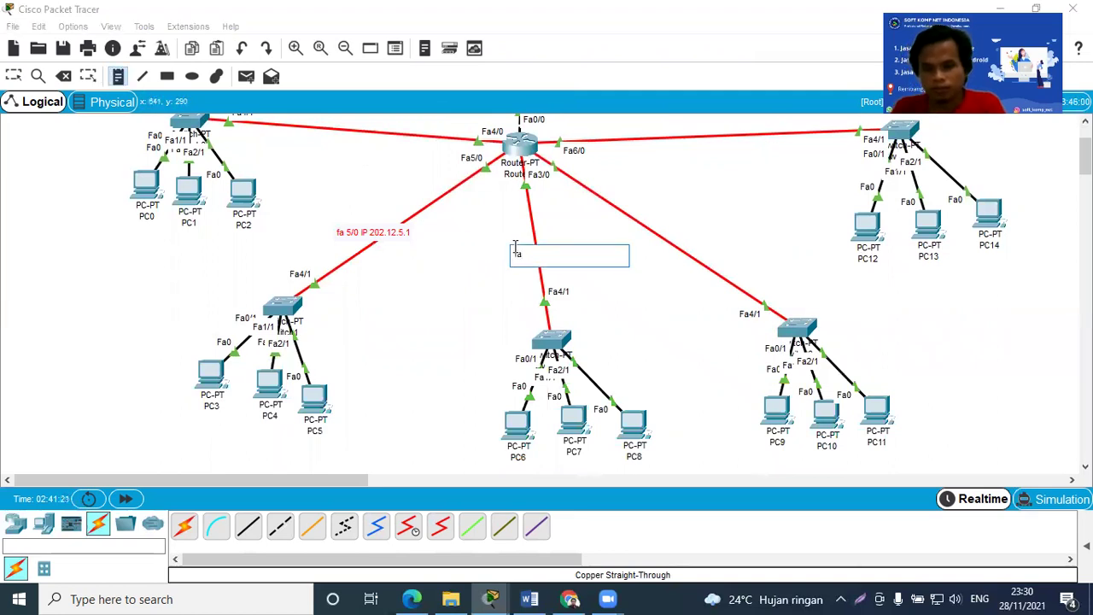
{"action": "type", "text": "3"}
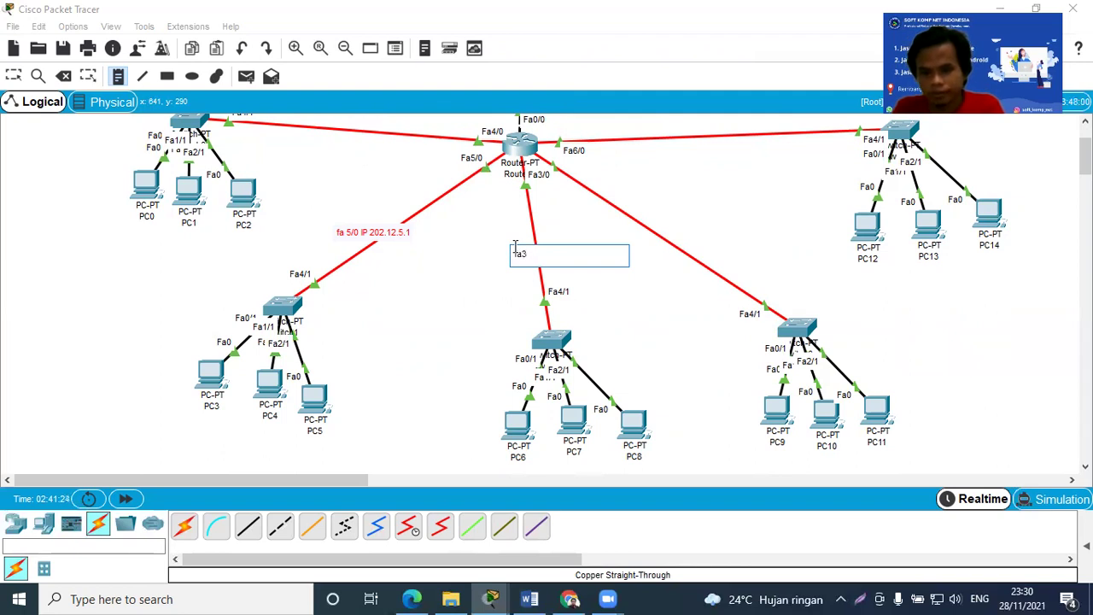
{"action": "type", "text": "/0"}
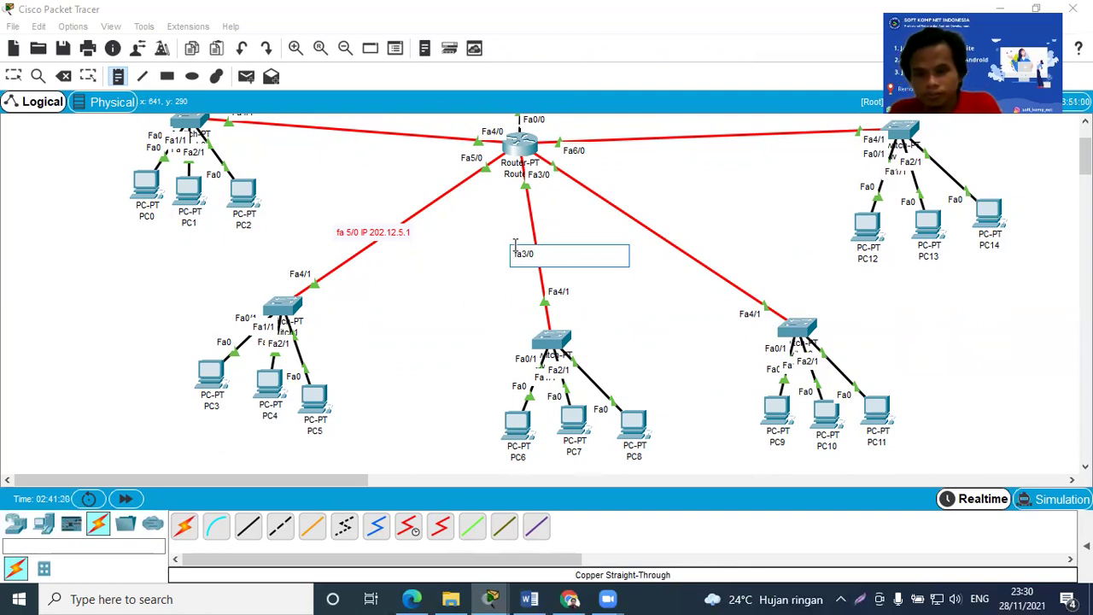
{"action": "type", "text": " IP"}
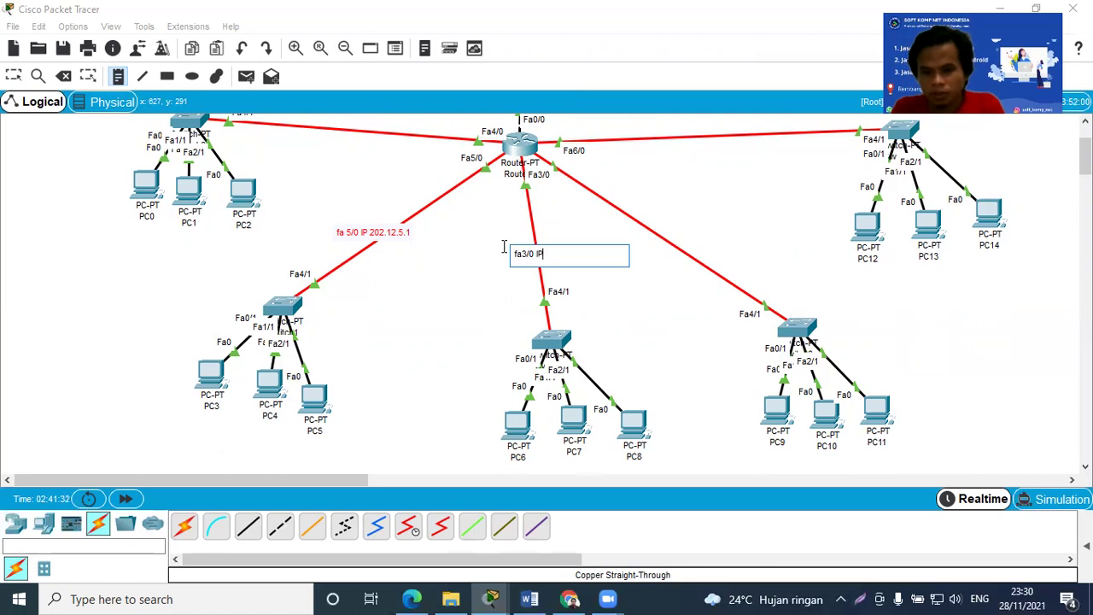
{"action": "type", "text": " 20"}
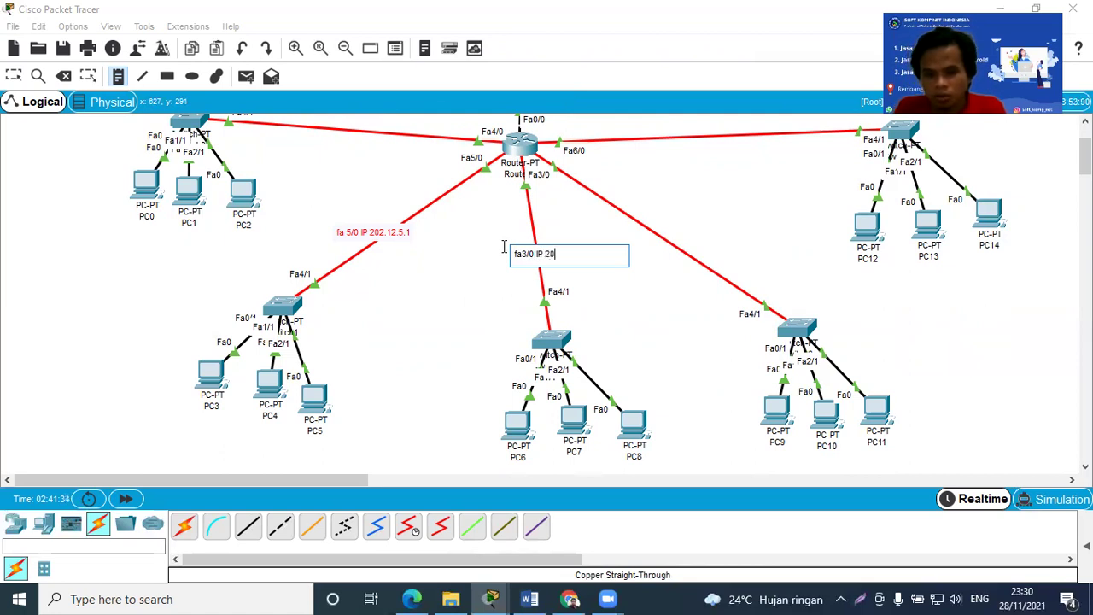
{"action": "type", "text": "2.12"}
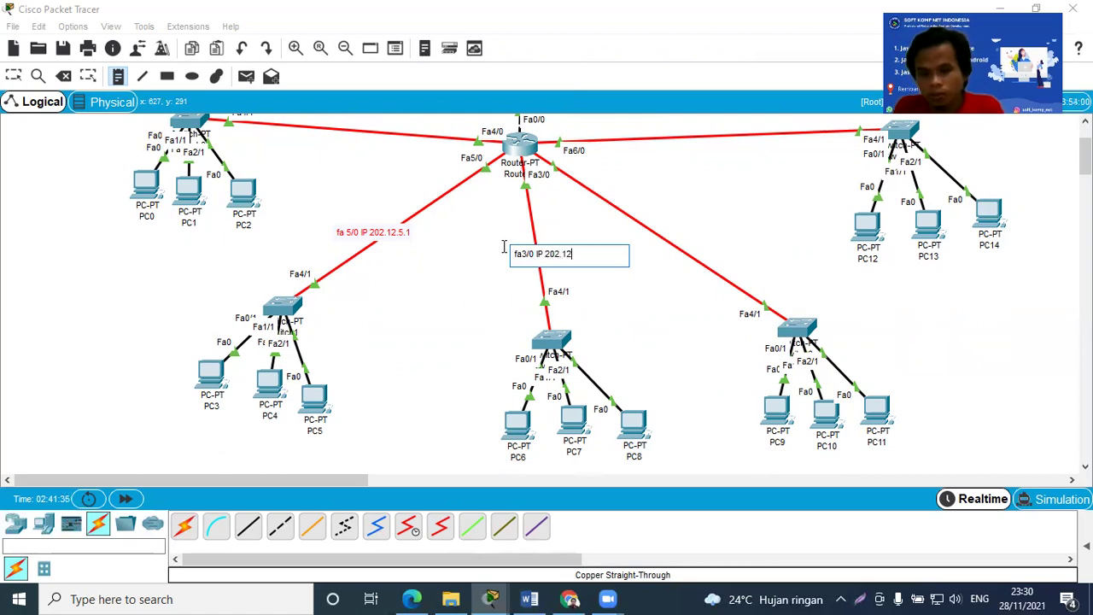
{"action": "type", "text": ".6.12"}
{"action": "key", "text": "BackSpace"}
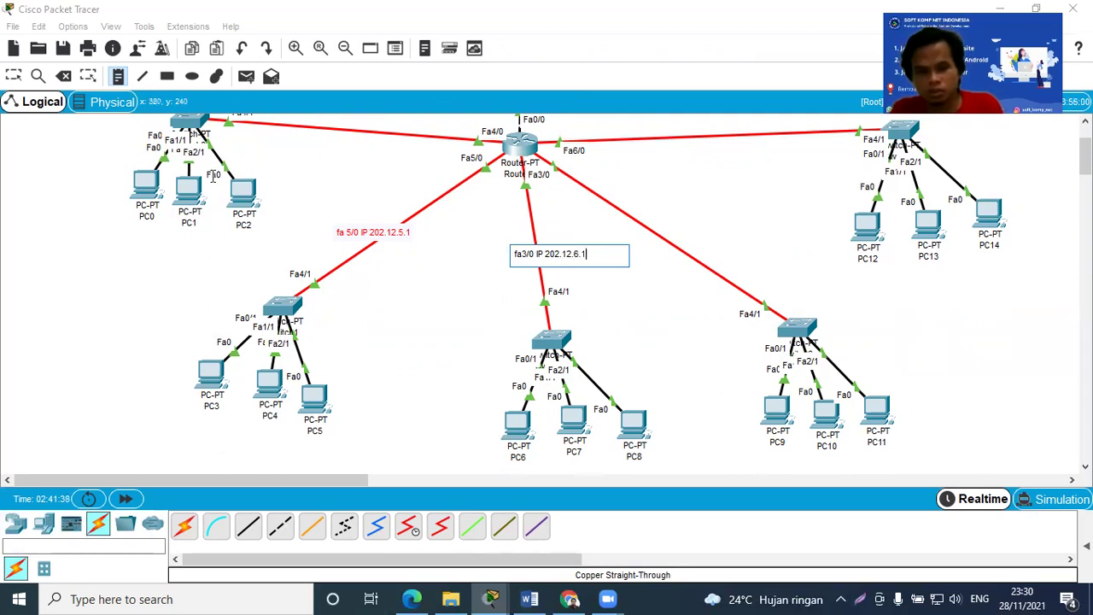
{"action": "left_click", "coordinate": [14, 76]}
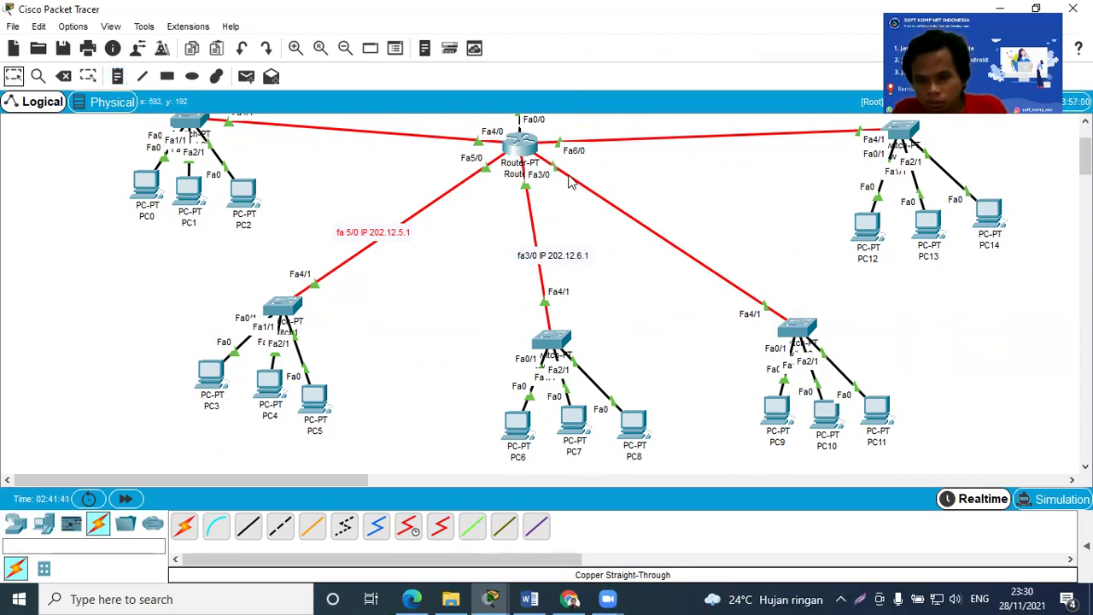
Change the interface in the note on the PC6 to PC8 switch link to fa2/0 and reposition the switch serving PC9 to PC11 just above PC9
{"action": "left_click_drag", "start_coordinate": [798, 336], "coordinate": [839, 282]}
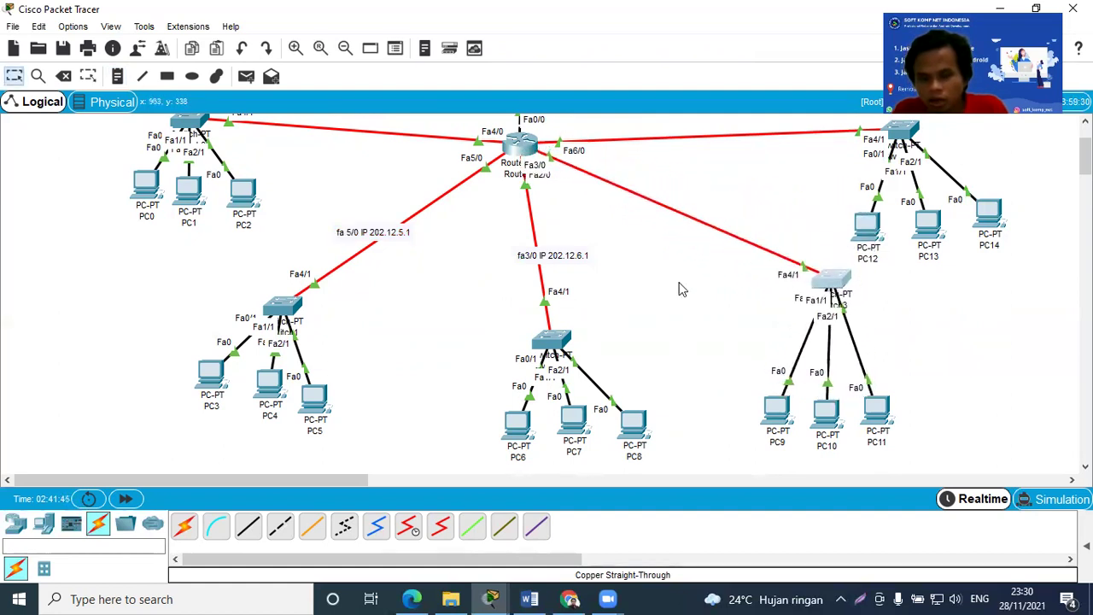
{"action": "double_click", "coordinate": [527, 256]}
{"action": "left_click_drag", "start_coordinate": [527, 256], "coordinate": [522, 255]}
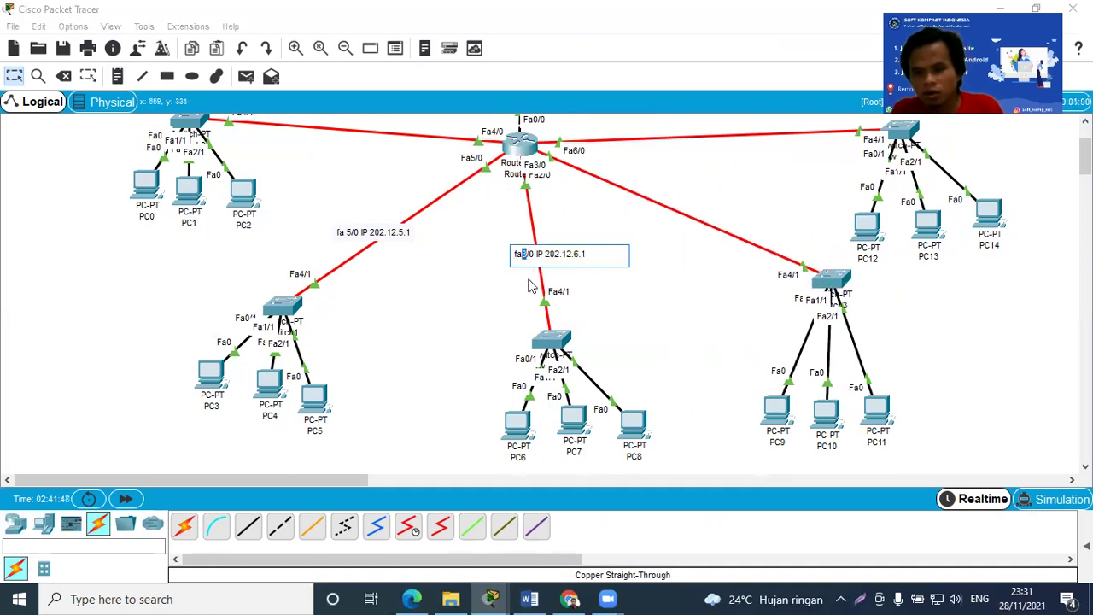
{"action": "type", "text": "2"}
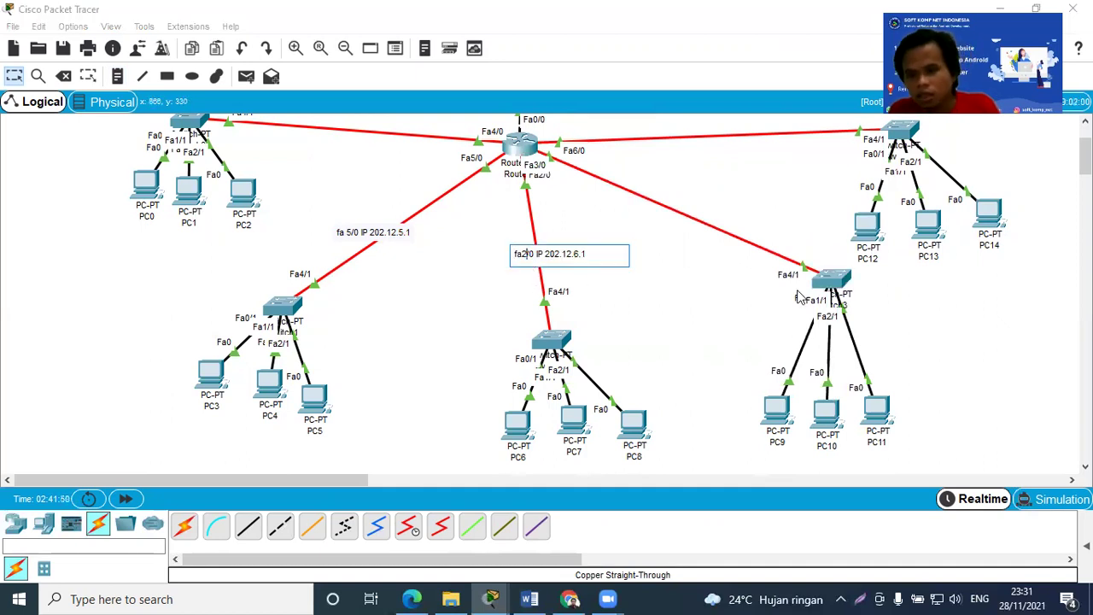
{"action": "left_click_drag", "start_coordinate": [835, 297], "coordinate": [761, 366]}
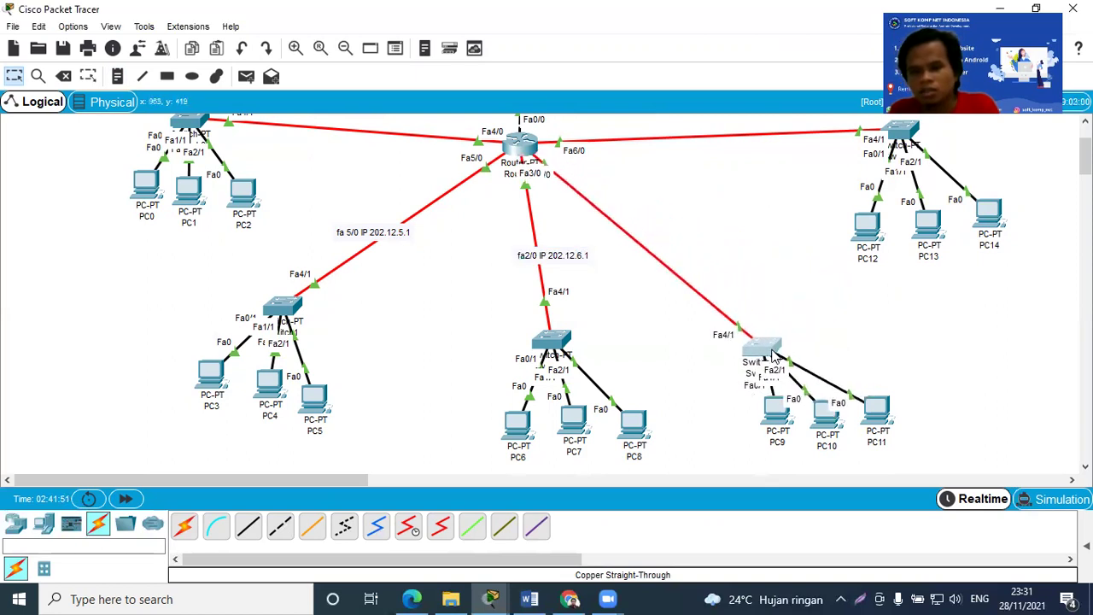
Add the note "fa 3/0 IP 202.12.7.1" on the fiber link between Router0 and the switch serving PC9 to PC11
{"action": "left_click", "coordinate": [120, 77]}
{"action": "left_click", "coordinate": [635, 246]}
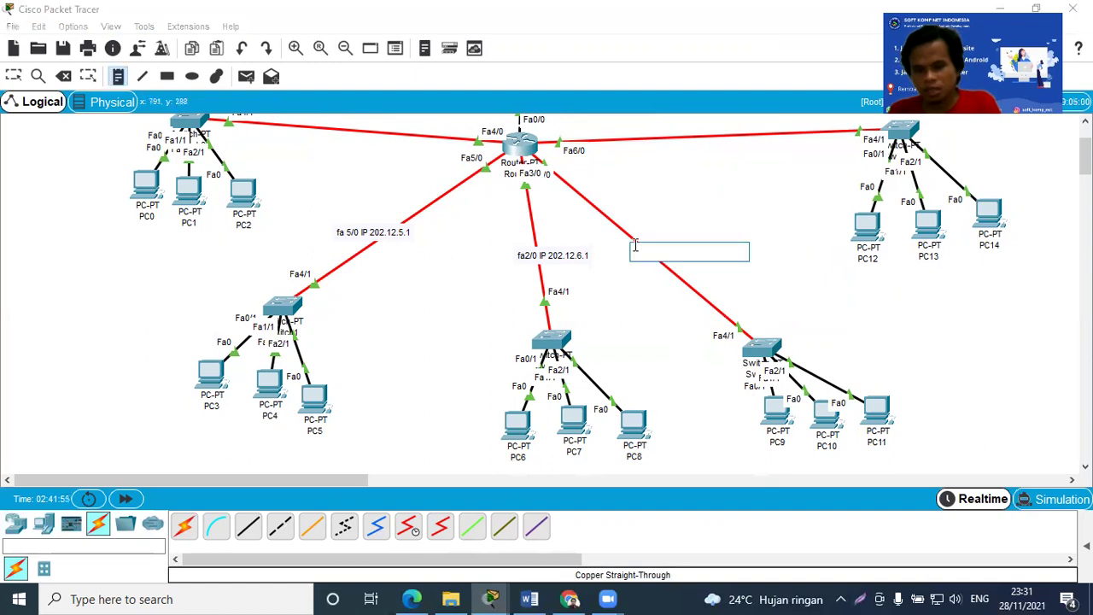
{"action": "type", "text": "fa"}
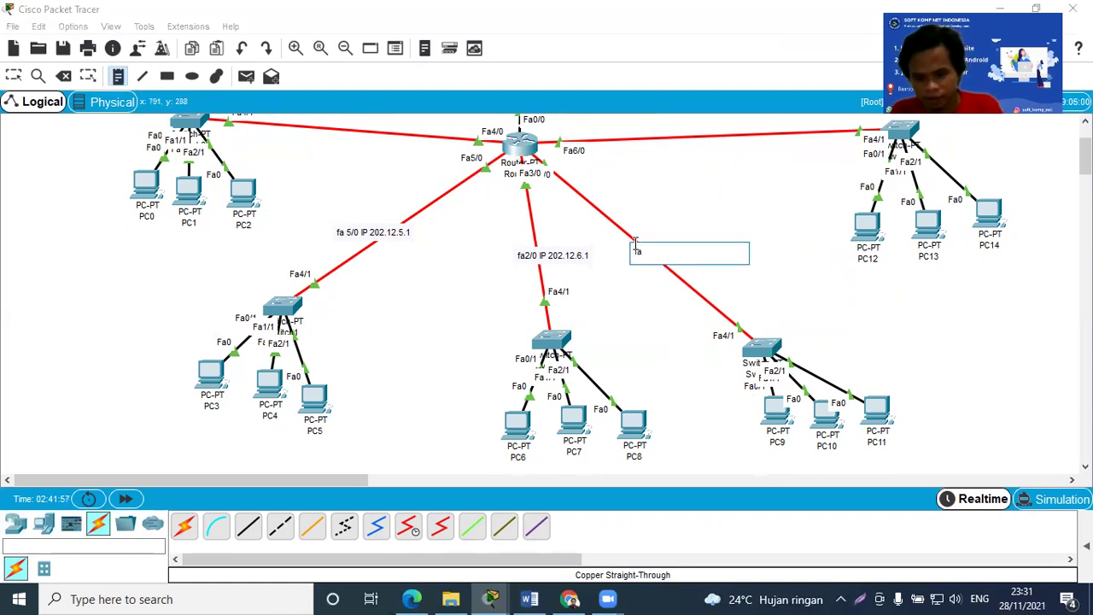
{"action": "type", "text": " 3/0"}
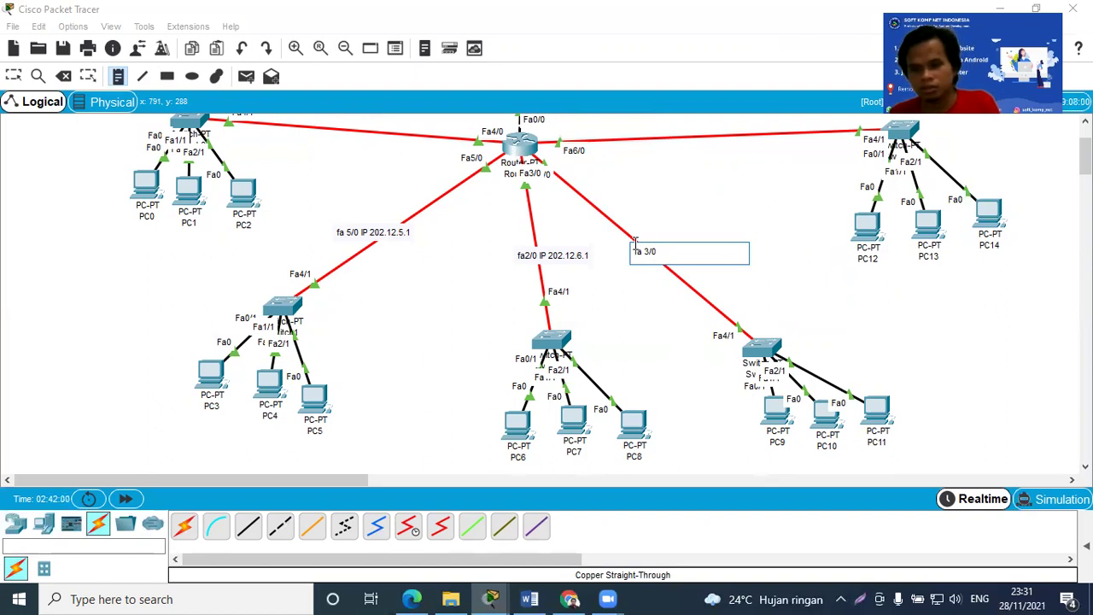
{"action": "type", "text": " IP 202"}
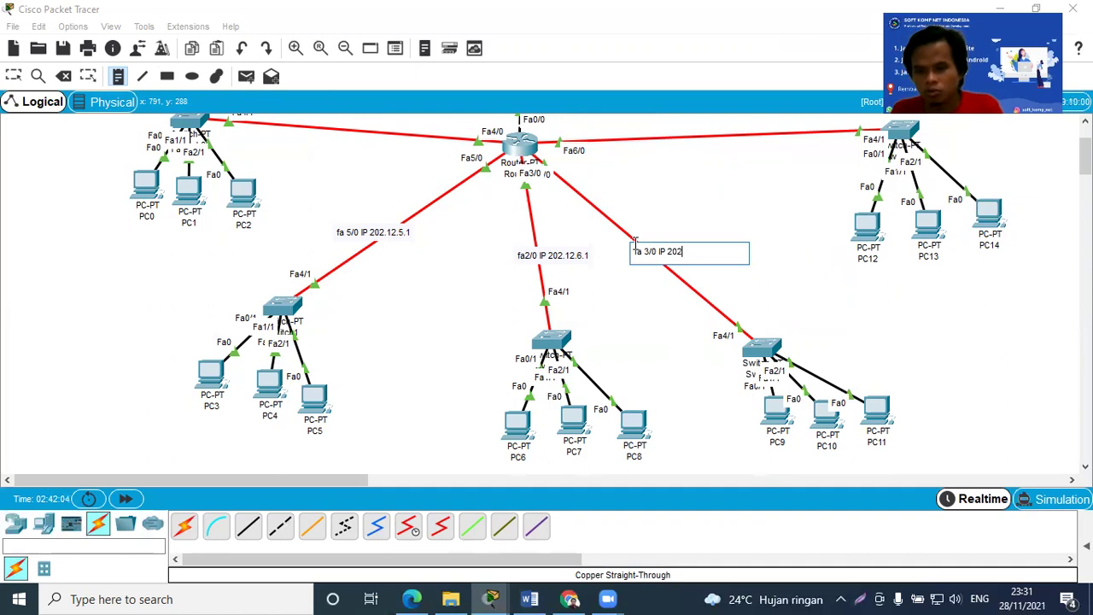
{"action": "type", "text": ".12."}
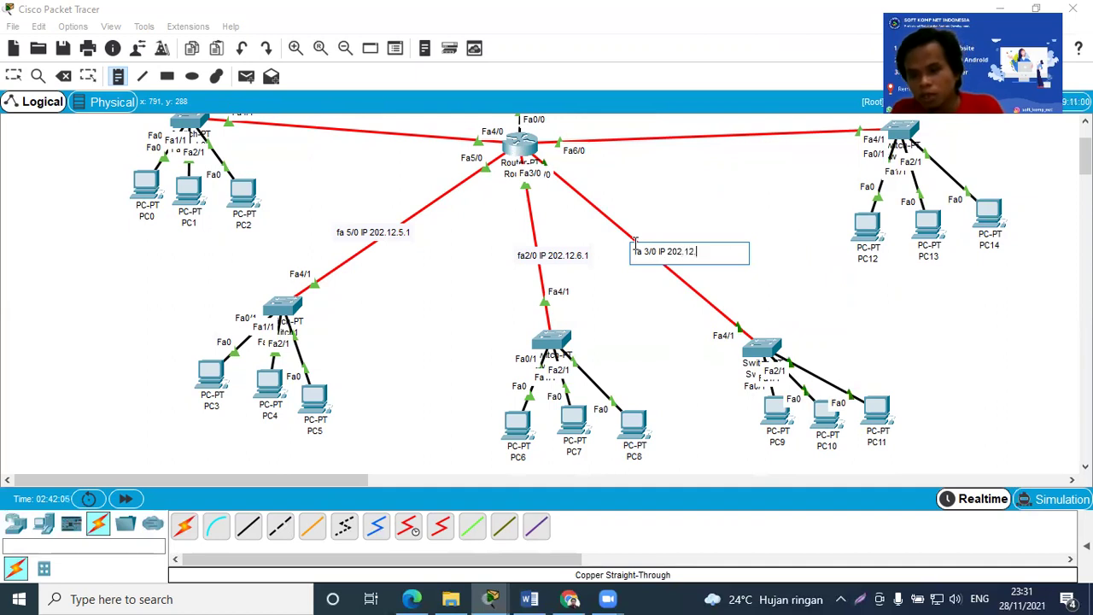
{"action": "type", "text": "7.1"}
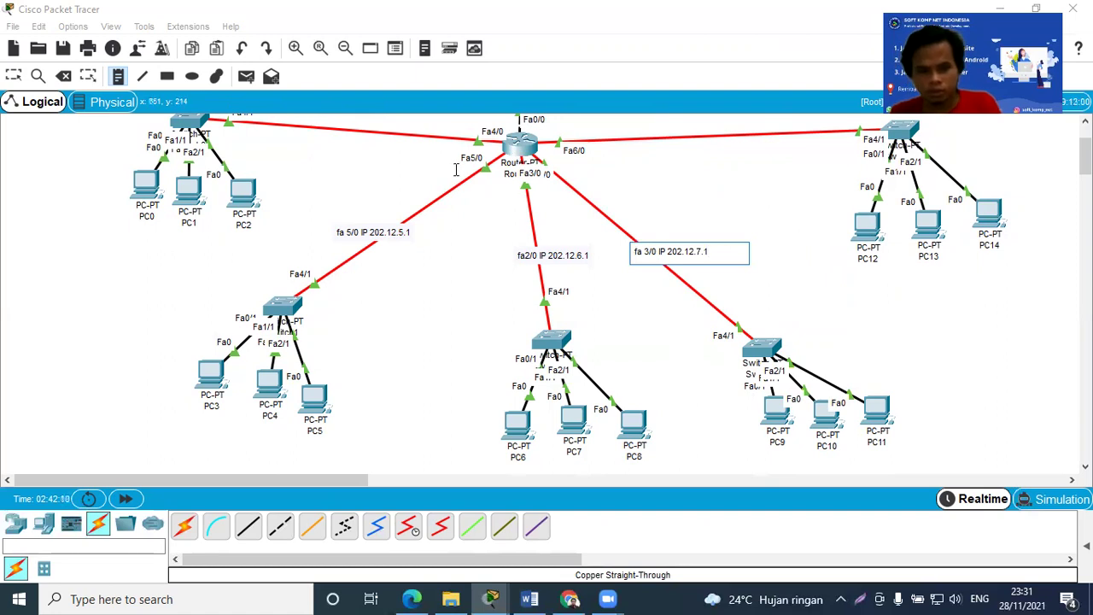
{"action": "left_click", "coordinate": [14, 76]}
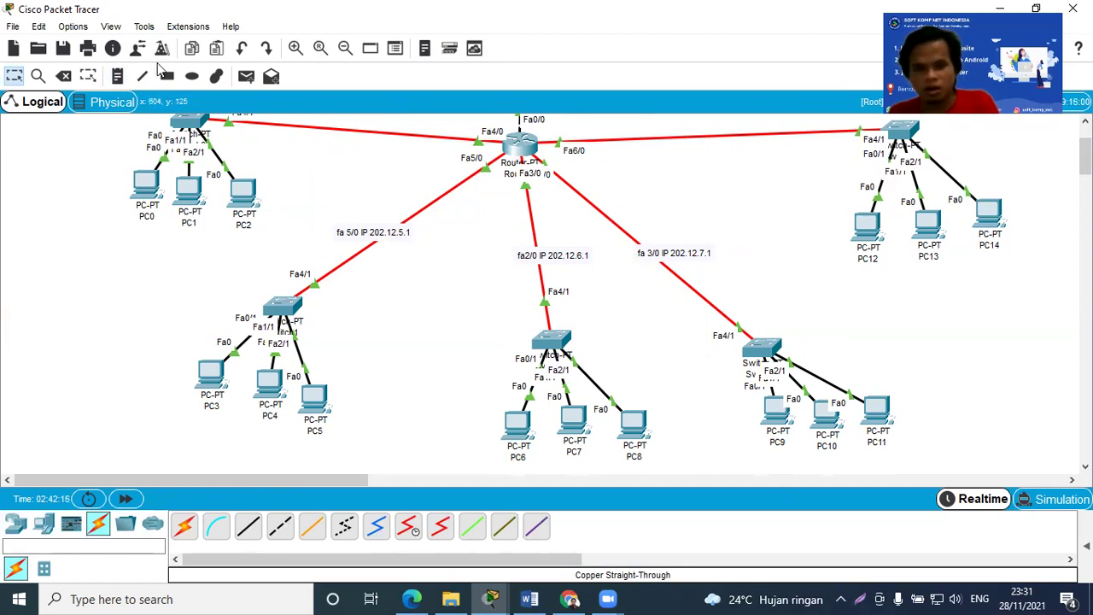
Add the note "fa 6/0 IP 202.12.8.1" below the fiber link between Router0 and the switch serving PC12 to PC14
{"action": "left_click", "coordinate": [117, 76]}
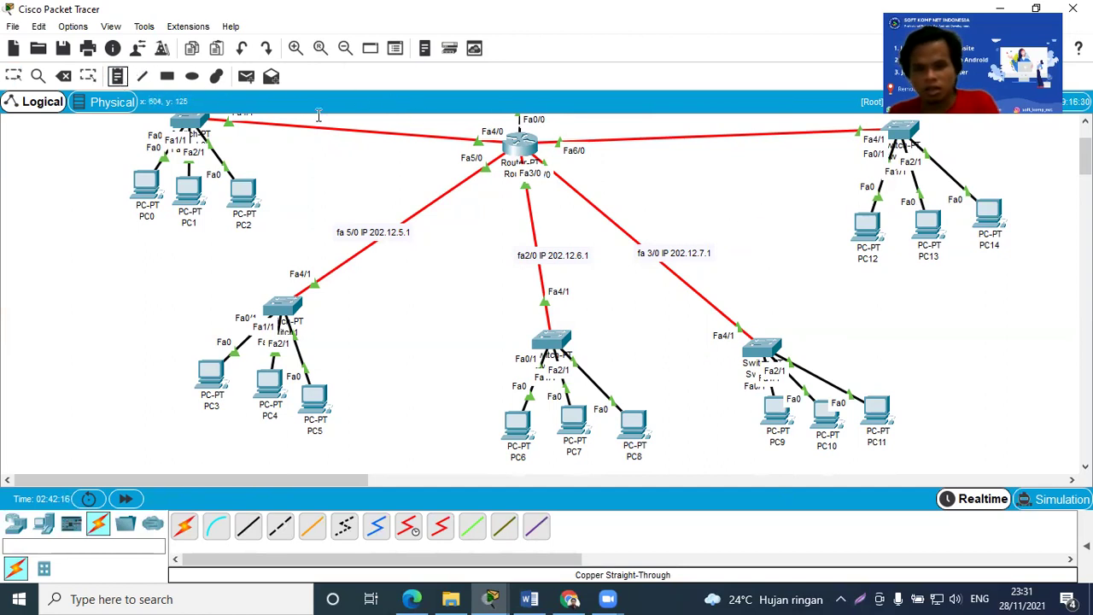
{"action": "left_click", "coordinate": [655, 142]}
{"action": "type", "text": "fa"}
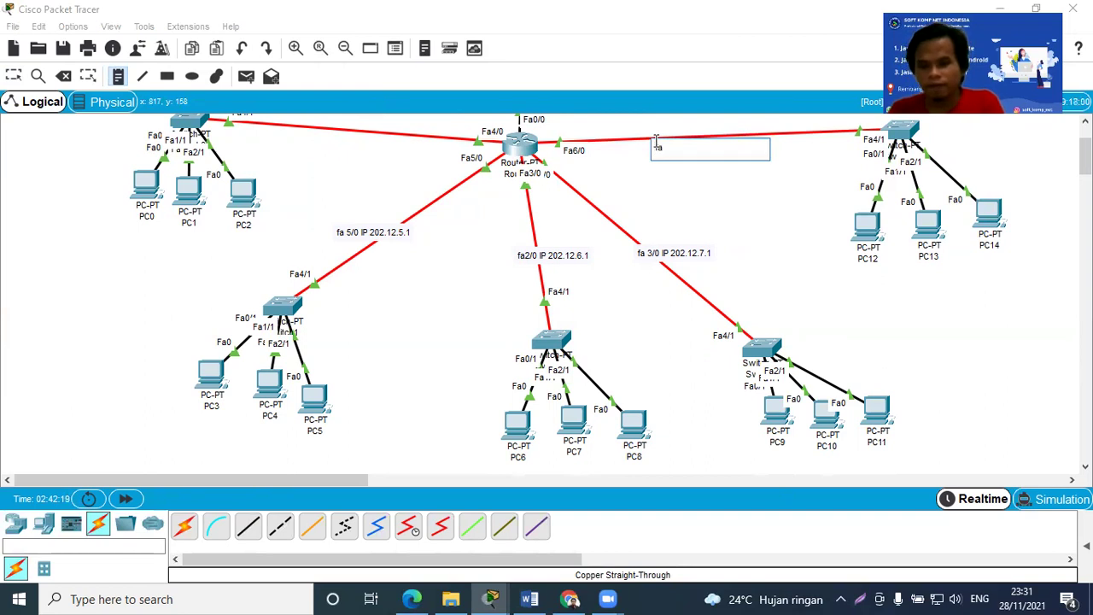
{"action": "type", "text": " 6/0"}
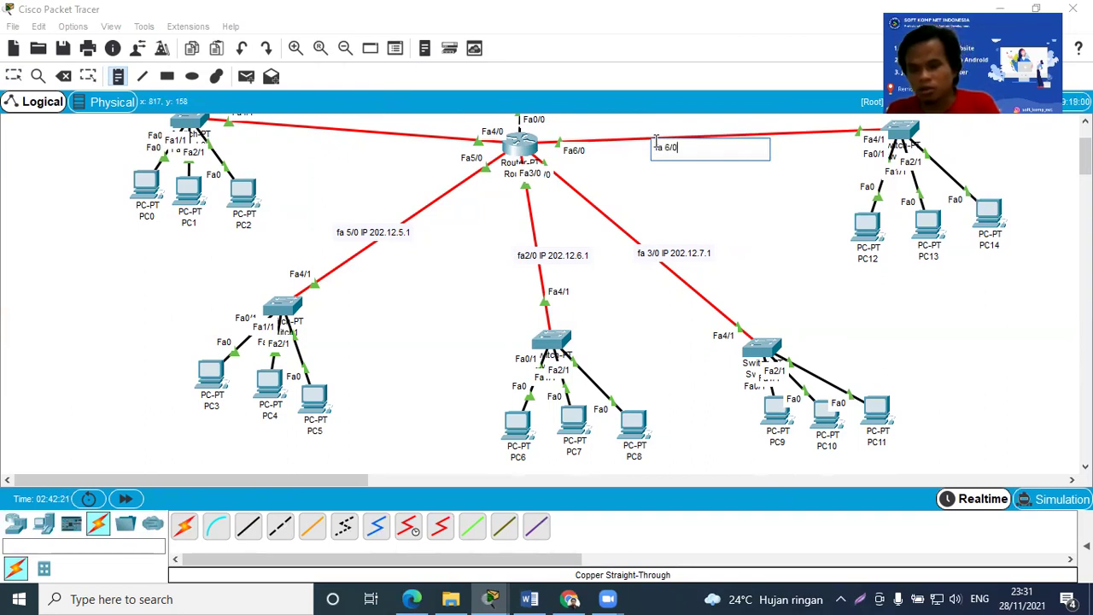
{"action": "type", "text": " IP 202 12"}
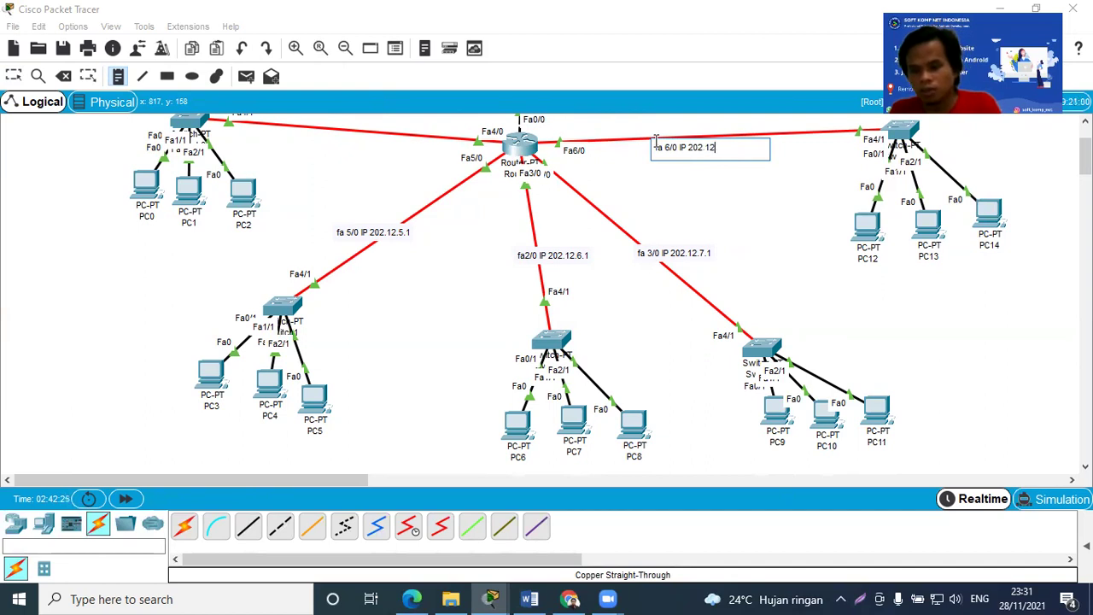
{"action": "key", "text": "BackSpace"}
{"action": "key", "text": "BackSpace"}
{"action": "key", "text": "BackSpace"}
{"action": "type", "text": ".12.8"}
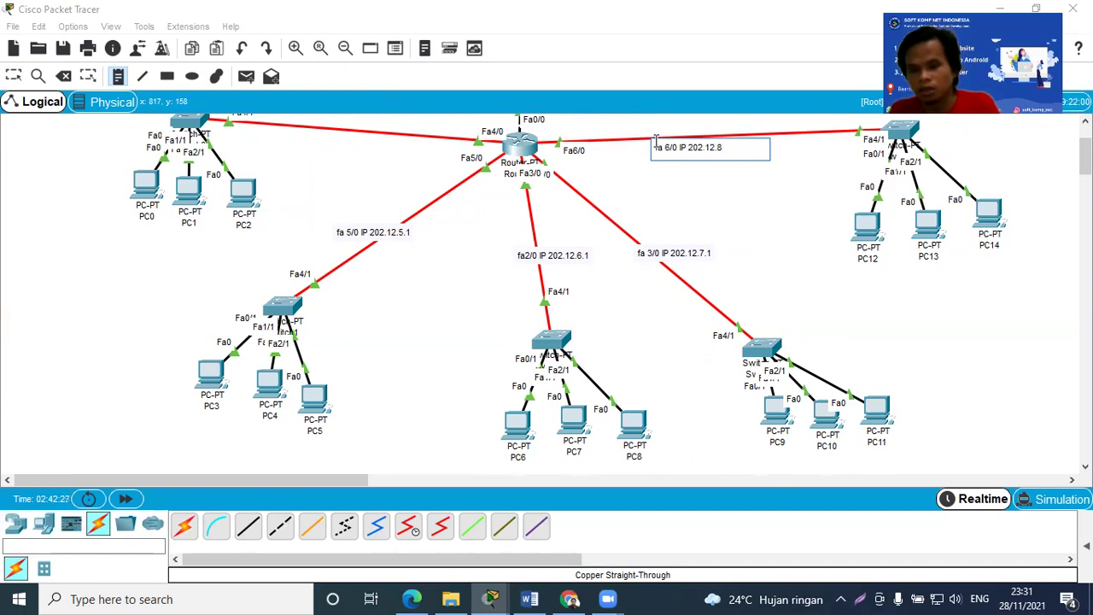
{"action": "type", "text": ".1"}
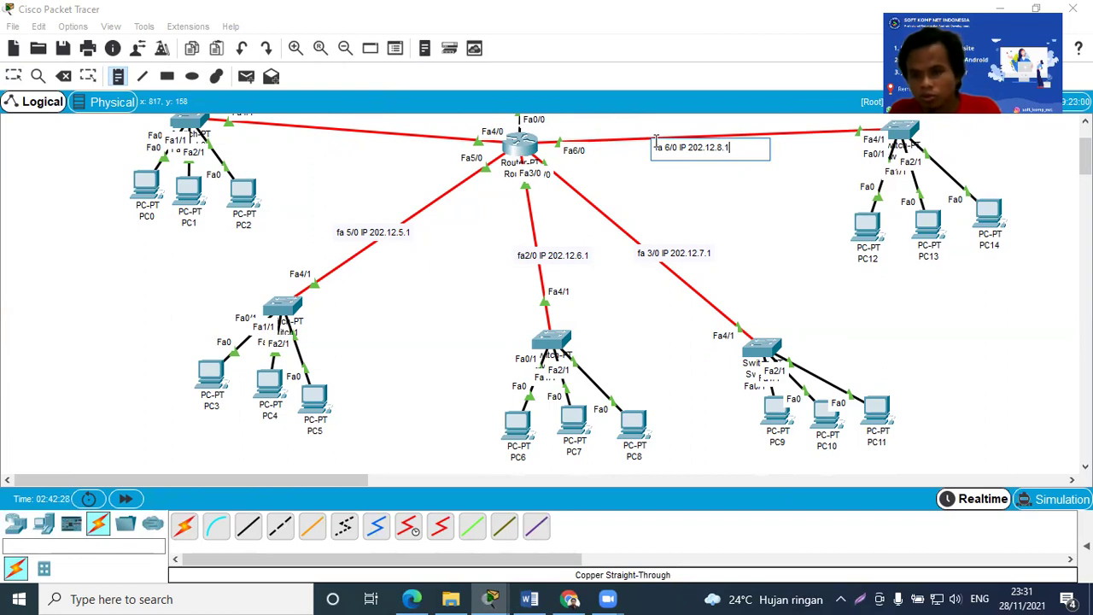
Open Router0's command line and exit the interface and global configuration modes to reach the privileged prompt
{"action": "left_click", "coordinate": [13, 76]}
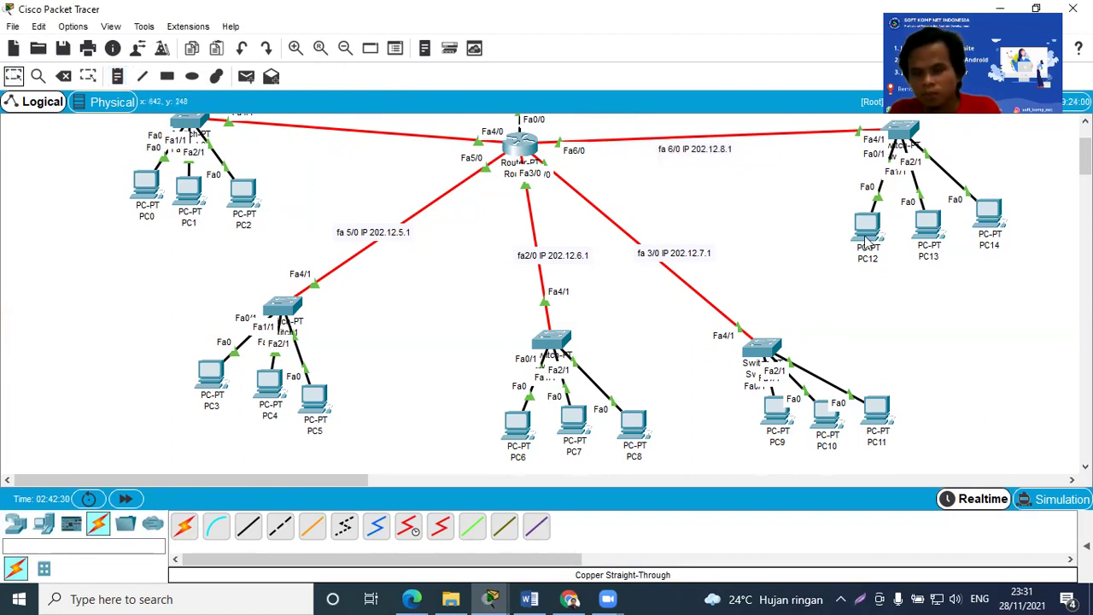
{"action": "scroll", "coordinate": [546, 291], "scroll_direction": "up", "scroll_amount": 3}
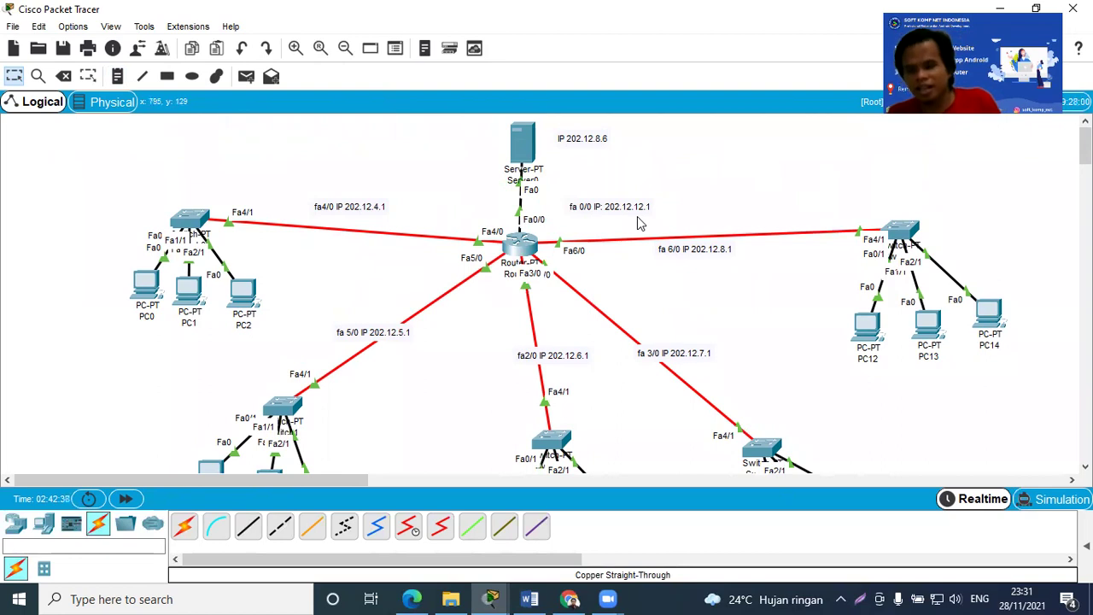
{"action": "left_click", "coordinate": [530, 250]}
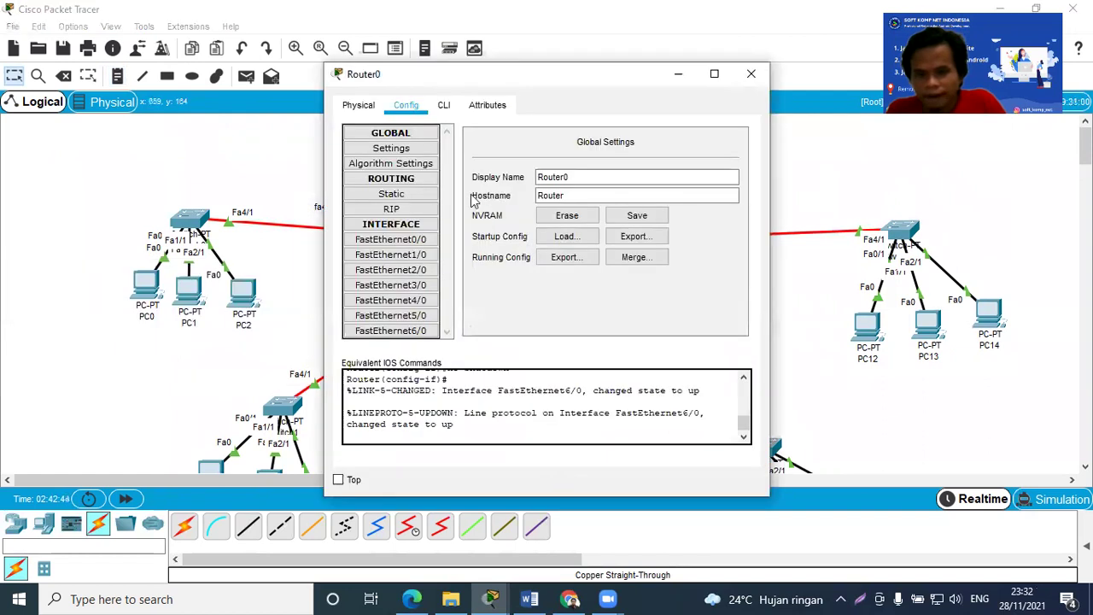
{"action": "left_click", "coordinate": [449, 113]}
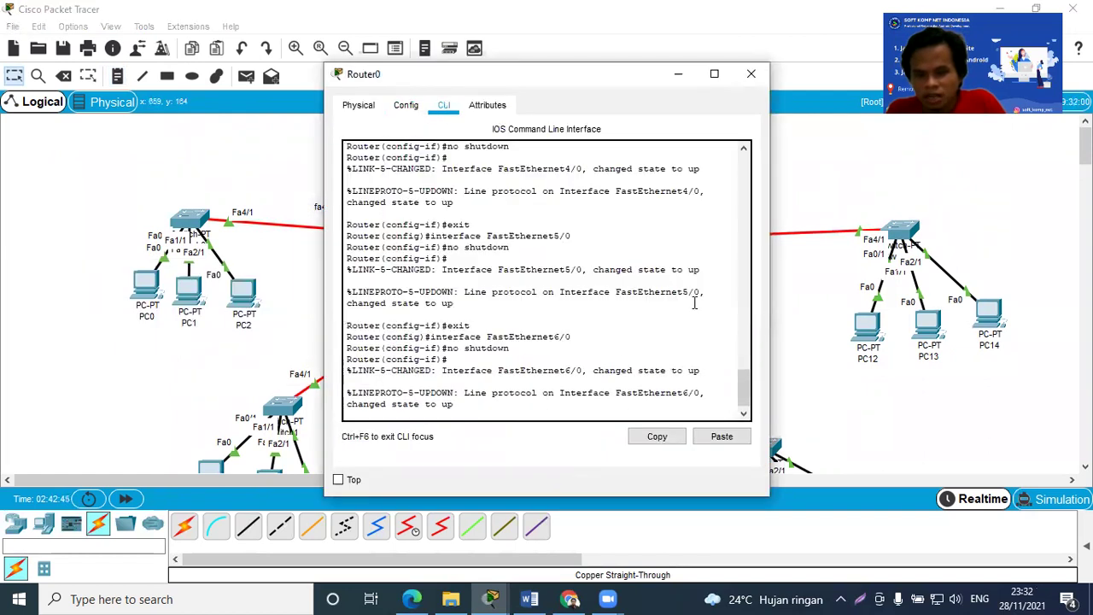
{"action": "left_click_drag", "start_coordinate": [744, 383], "coordinate": [747, 397]}
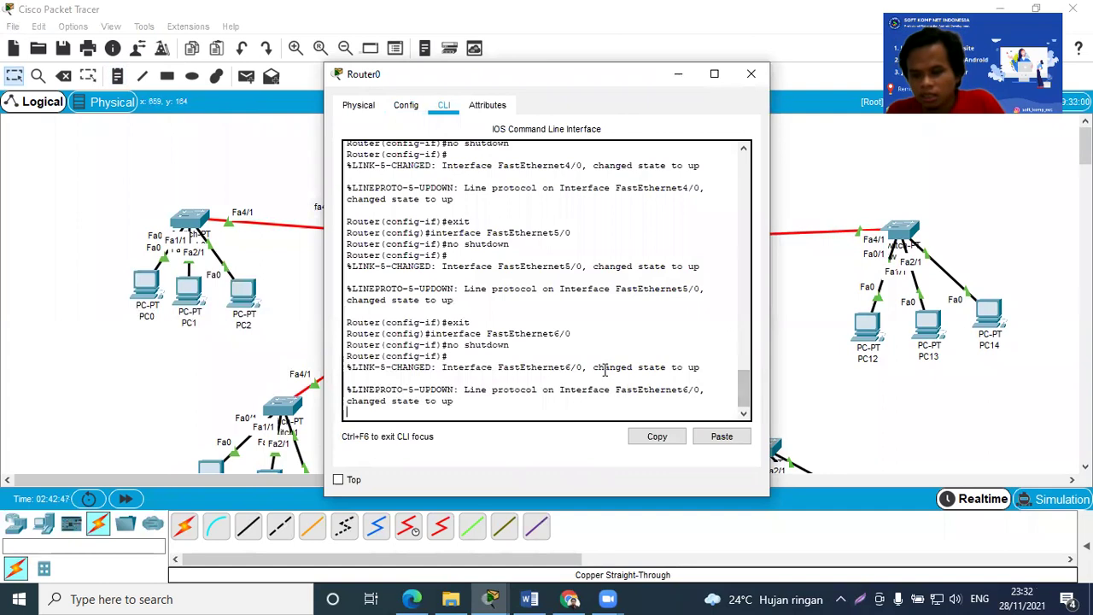
{"action": "key", "text": "Return"}
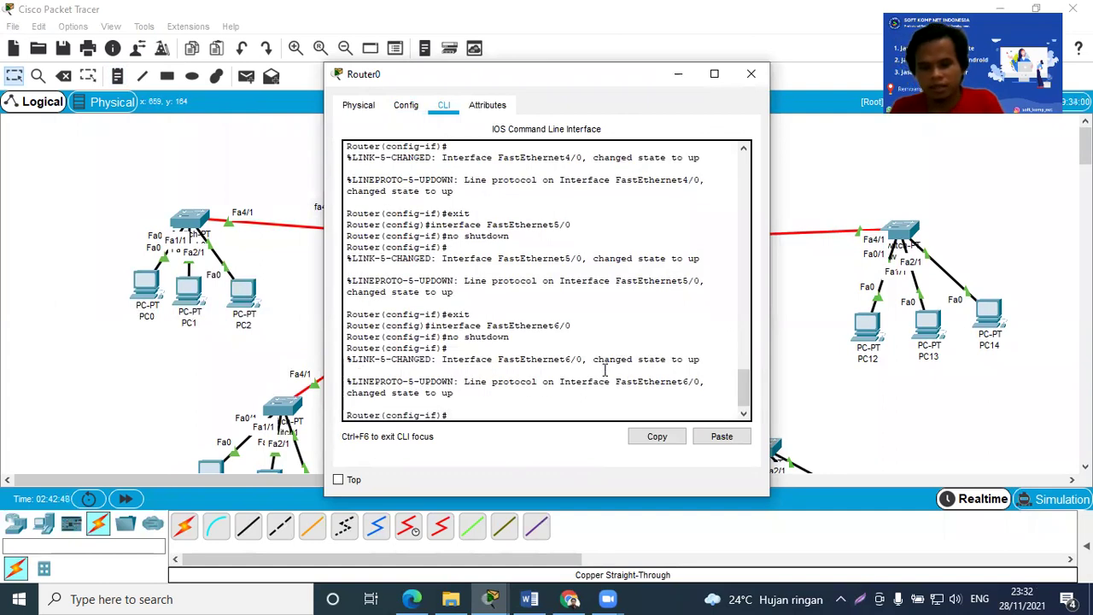
{"action": "type", "text": "exit"}
{"action": "key", "text": "Return"}
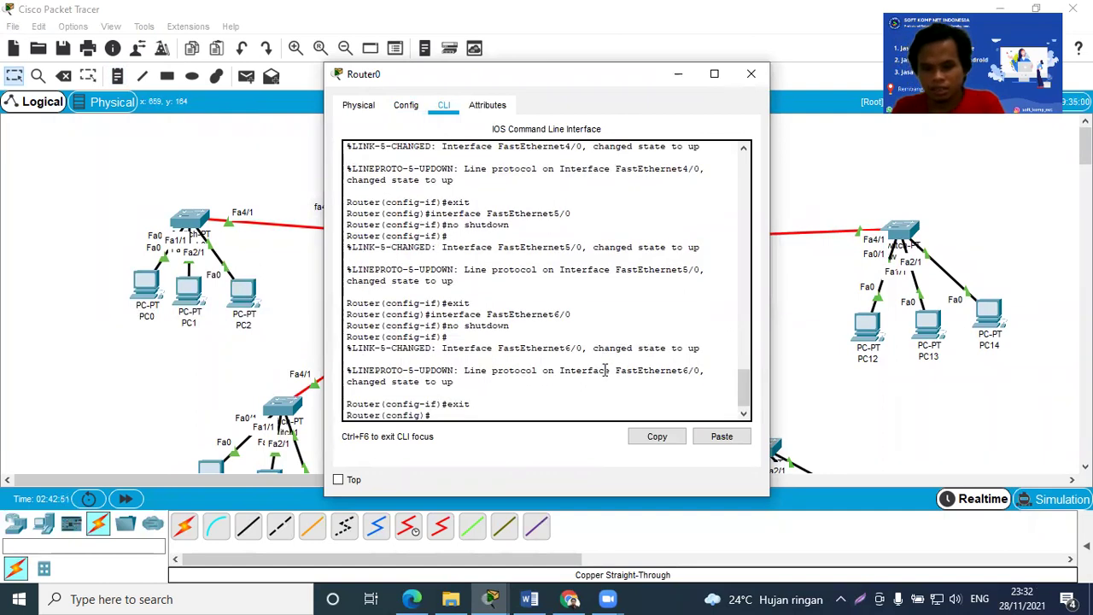
{"action": "type", "text": "exit"}
{"action": "key", "text": "Return"}
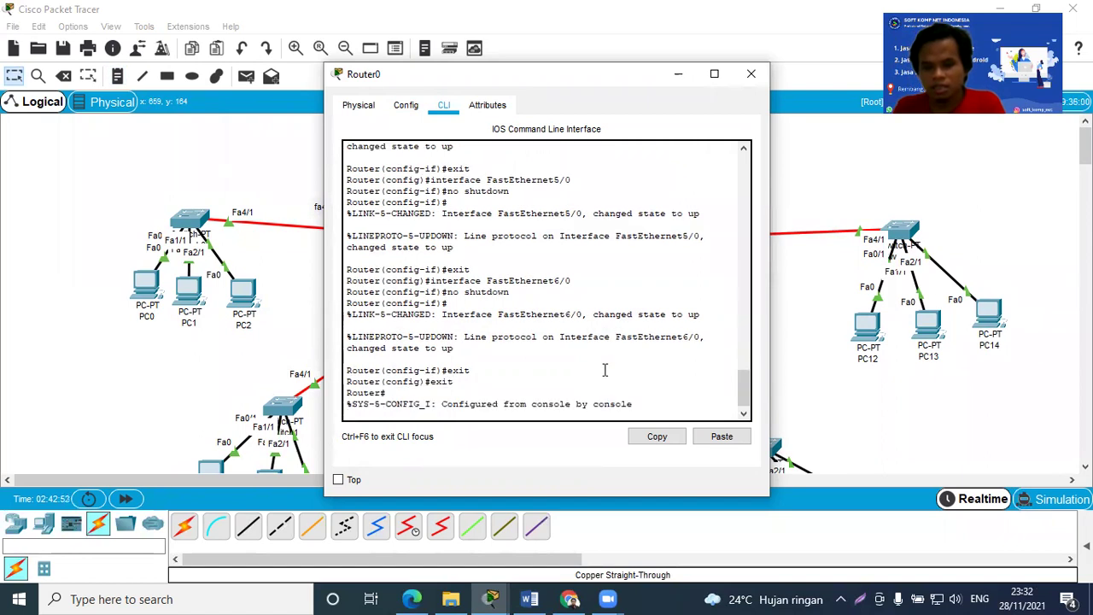
{"action": "key", "text": "Return"}
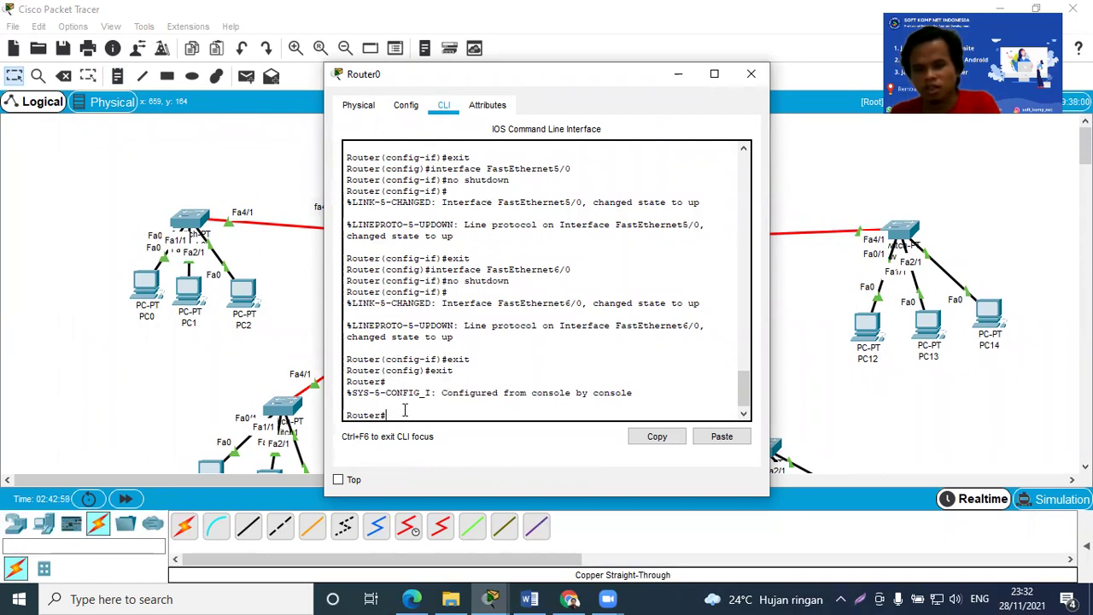
Run enable and conf on Router0, accepting terminal as the source, to enter global configuration mode
{"action": "type", "text": "enable"}
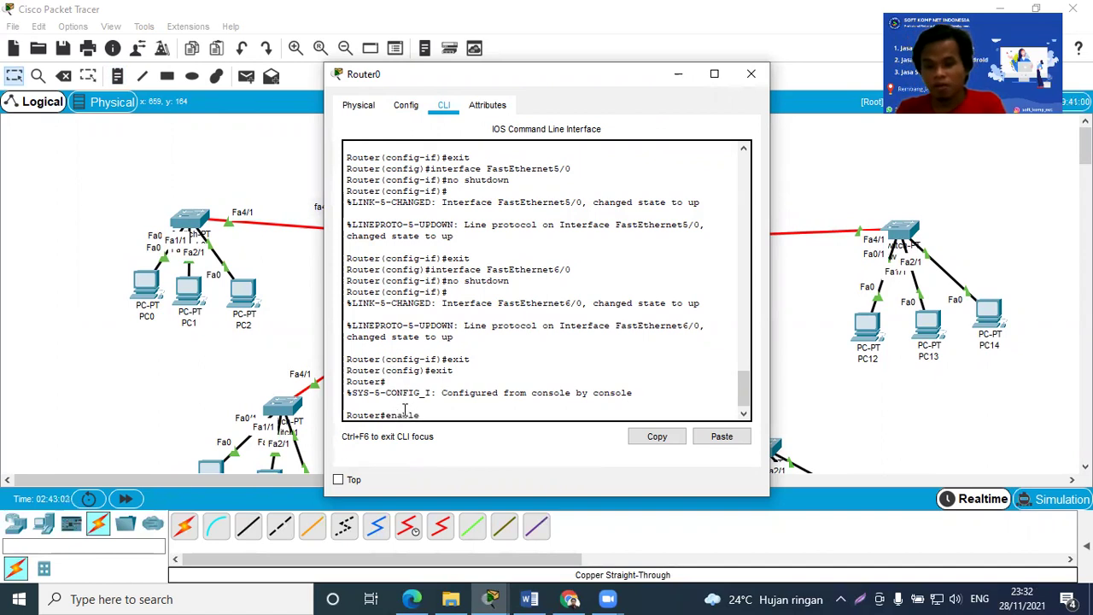
{"action": "key", "text": "Return"}
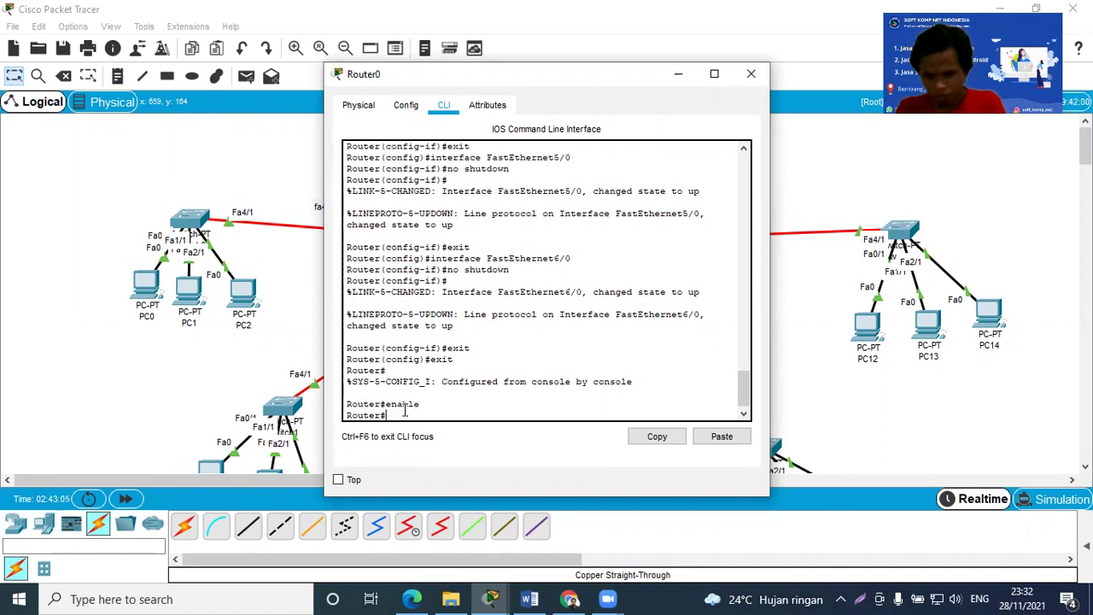
{"action": "type", "text": "conf"}
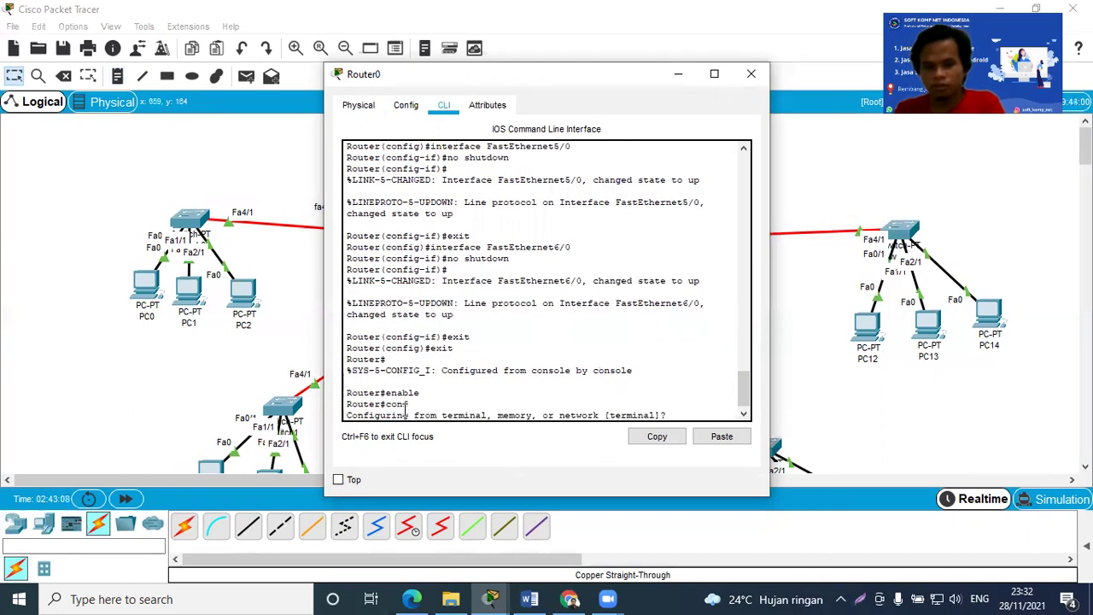
{"action": "key", "text": "Return"}
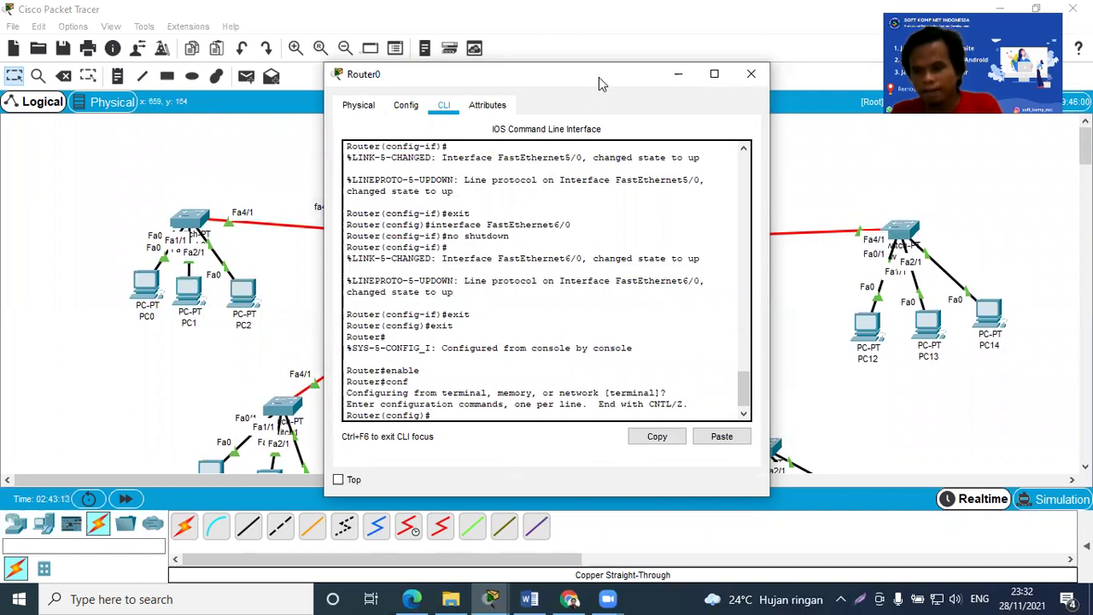
Move the Router0 window aside to uncover the topology and enter configuration of interface fa0/0
{"action": "left_click_drag", "start_coordinate": [601, 82], "coordinate": [869, 106]}
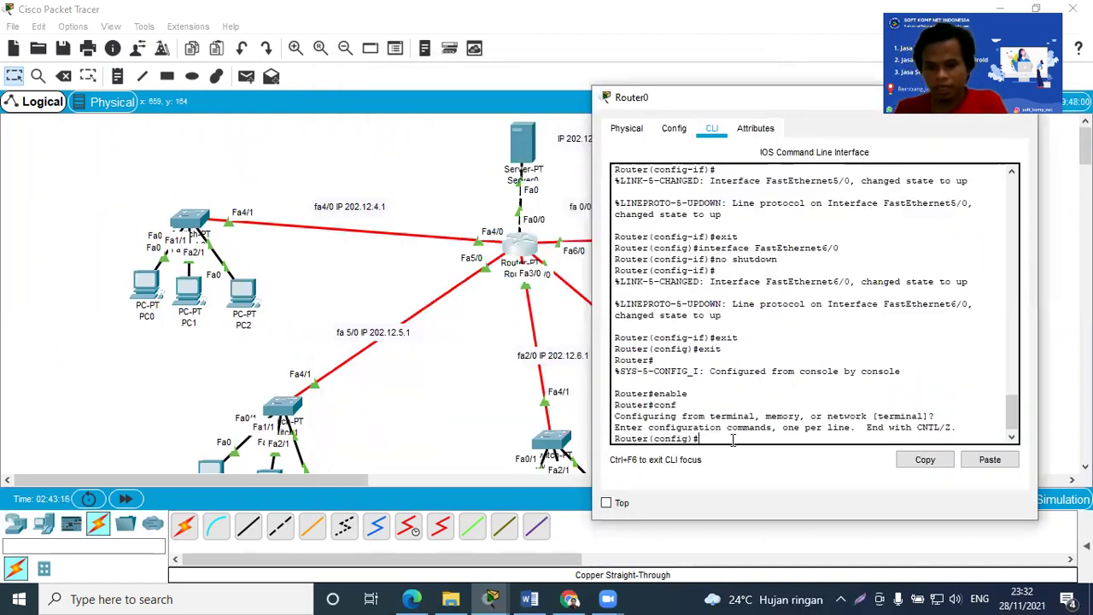
{"action": "type", "text": "int"}
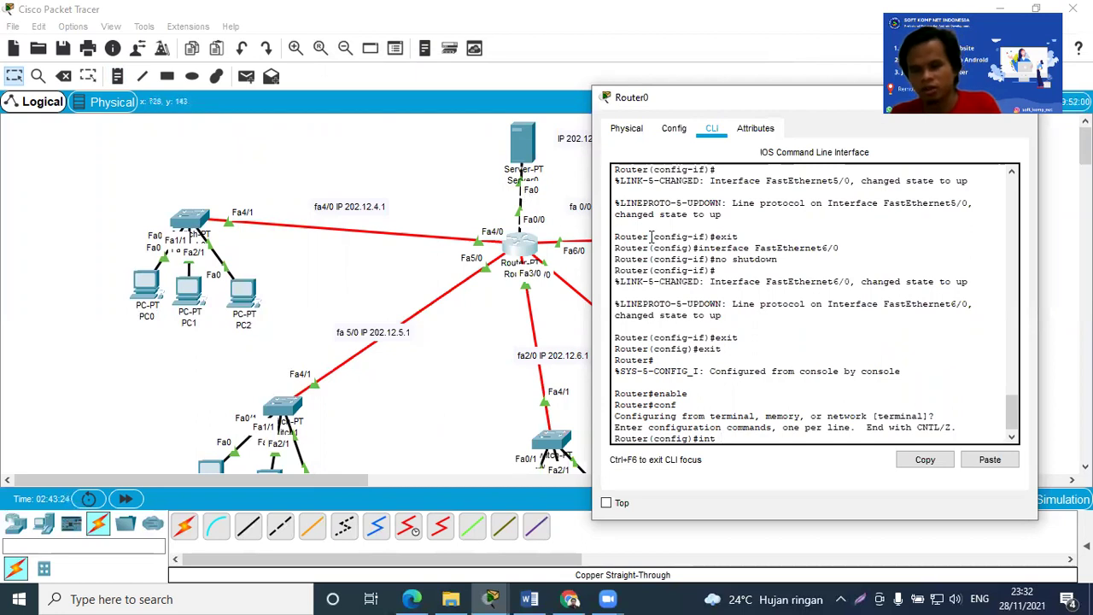
{"action": "type", "text": "a"}
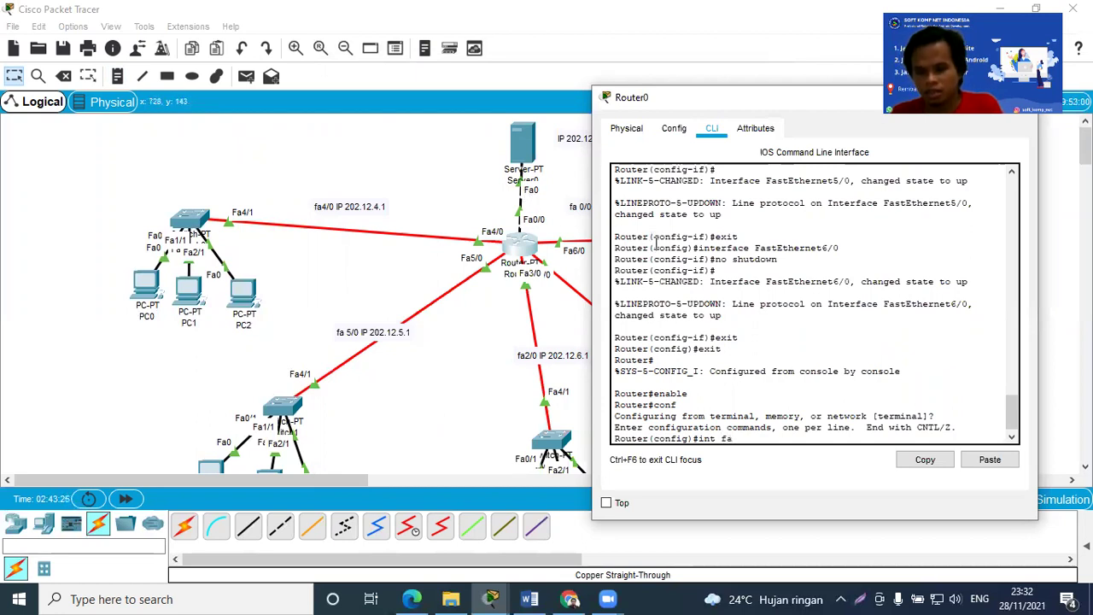
{"action": "type", "text": "/"}
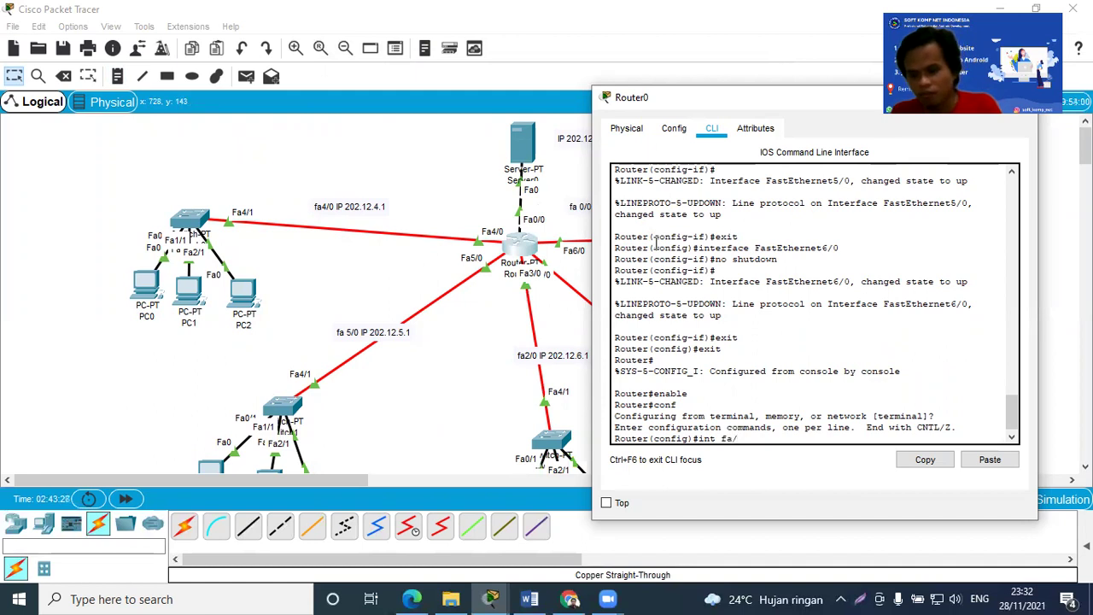
{"action": "key", "text": "BackSpace"}
{"action": "type", "text": "0/0"}
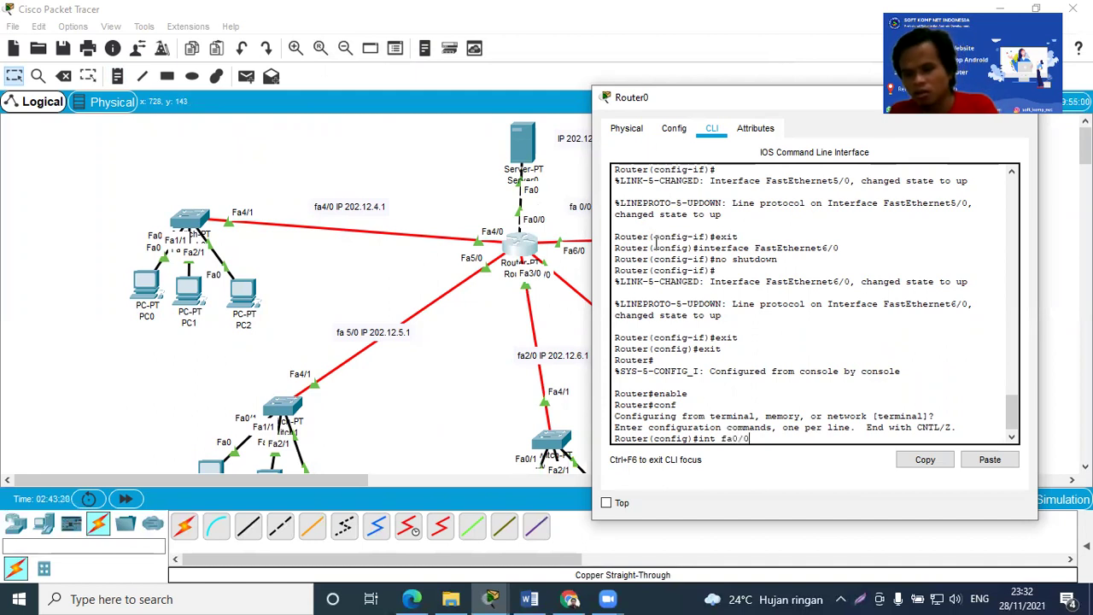
{"action": "key", "text": "Return"}
Assign IP address 202.12.12.1 with subnet mask 255.255.255.0 to interface fa0/0
{"action": "type", "text": "ip add"}
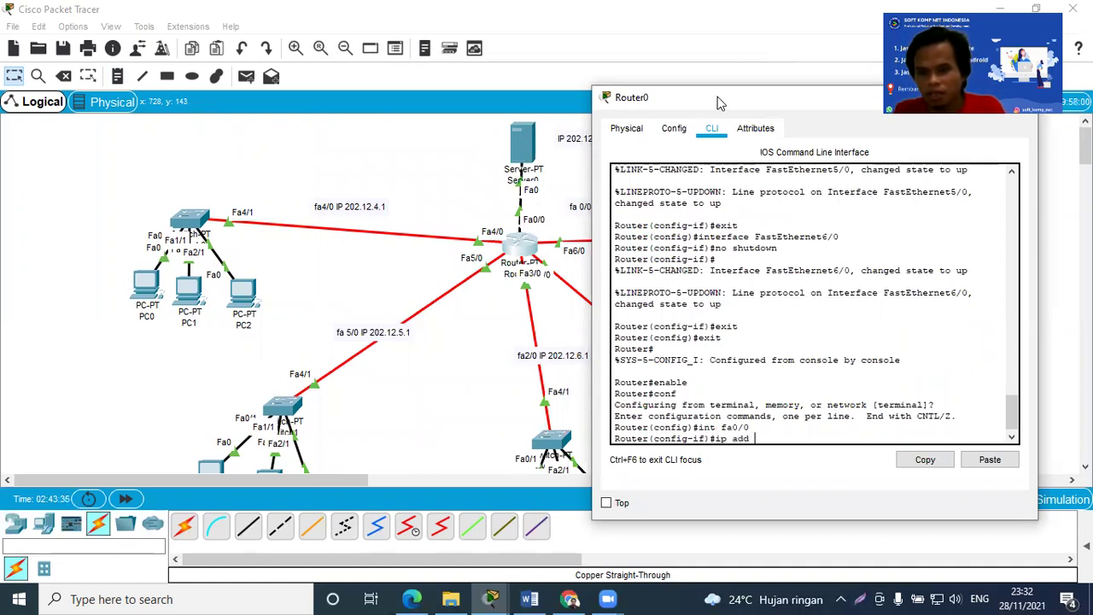
{"action": "left_click_drag", "start_coordinate": [723, 101], "coordinate": [792, 101]}
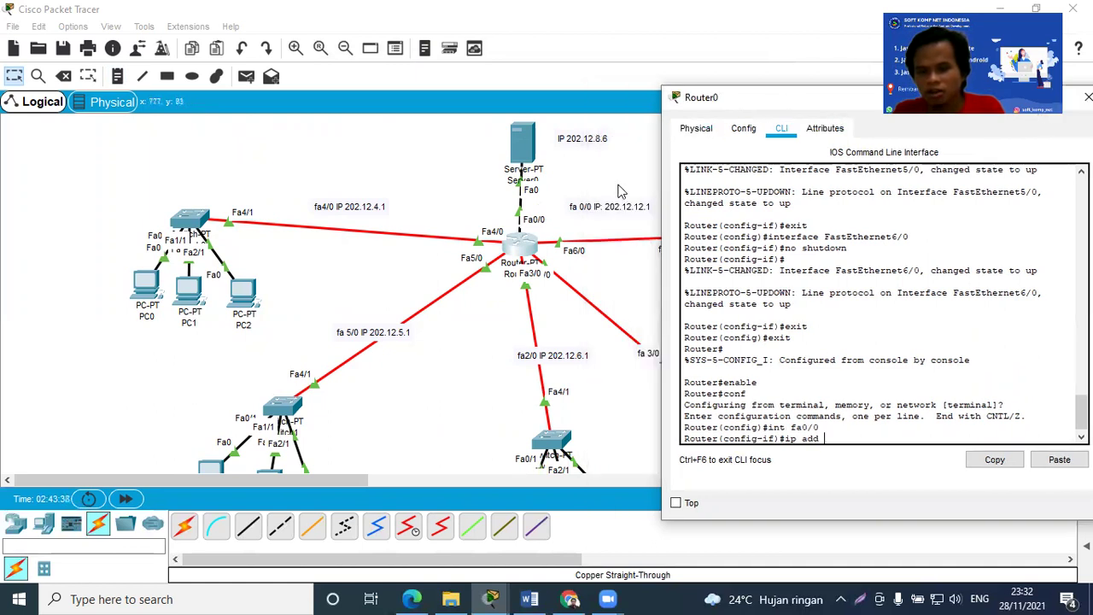
{"action": "type", "text": "202"}
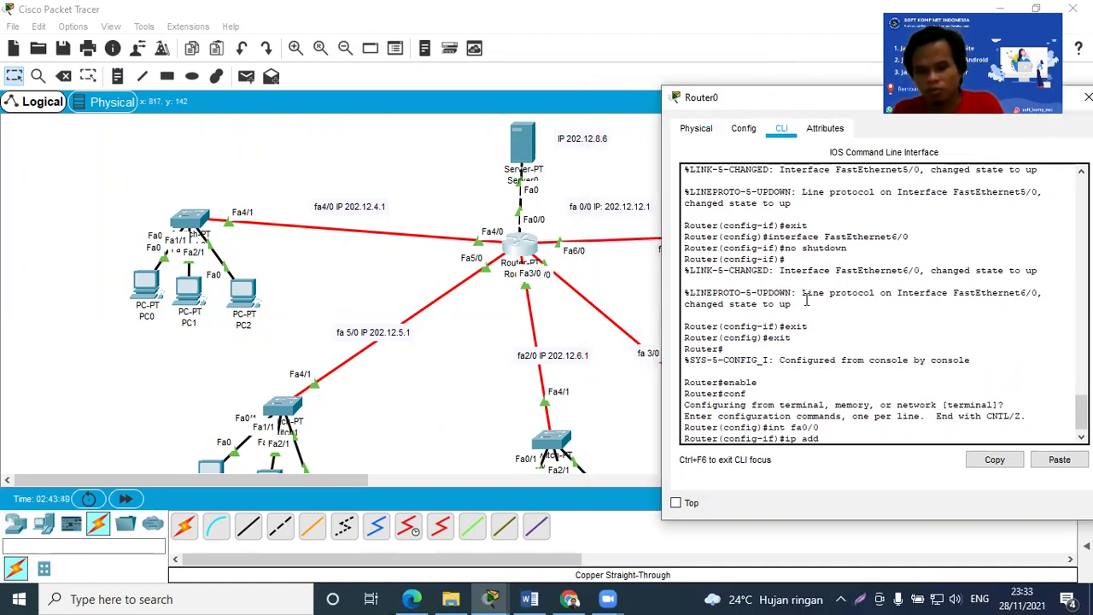
{"action": "type", "text": ".12.12."}
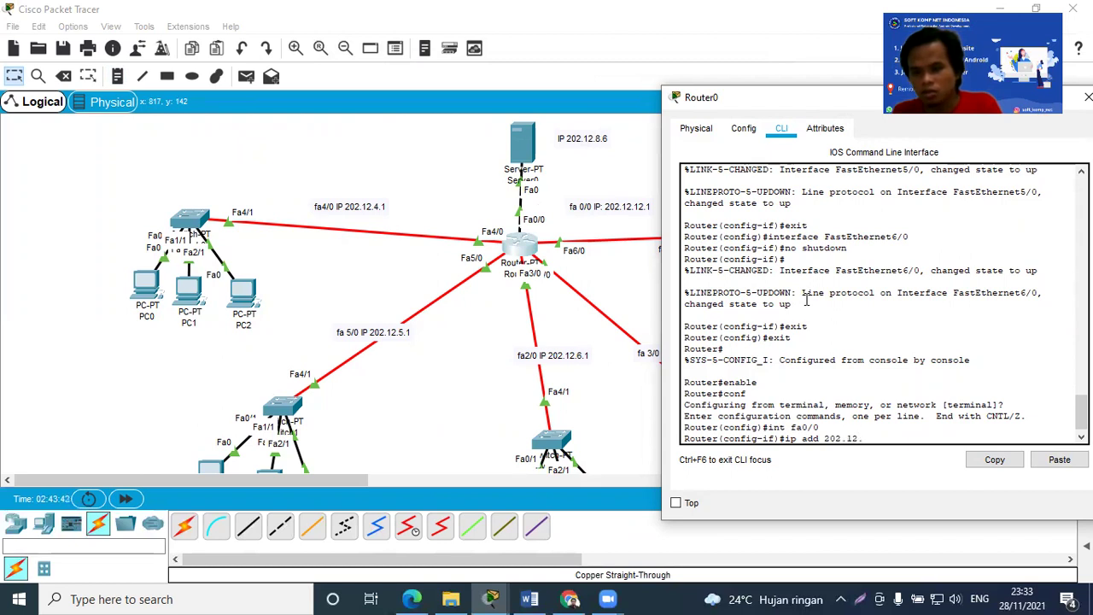
{"action": "type", "text": "12.1"}
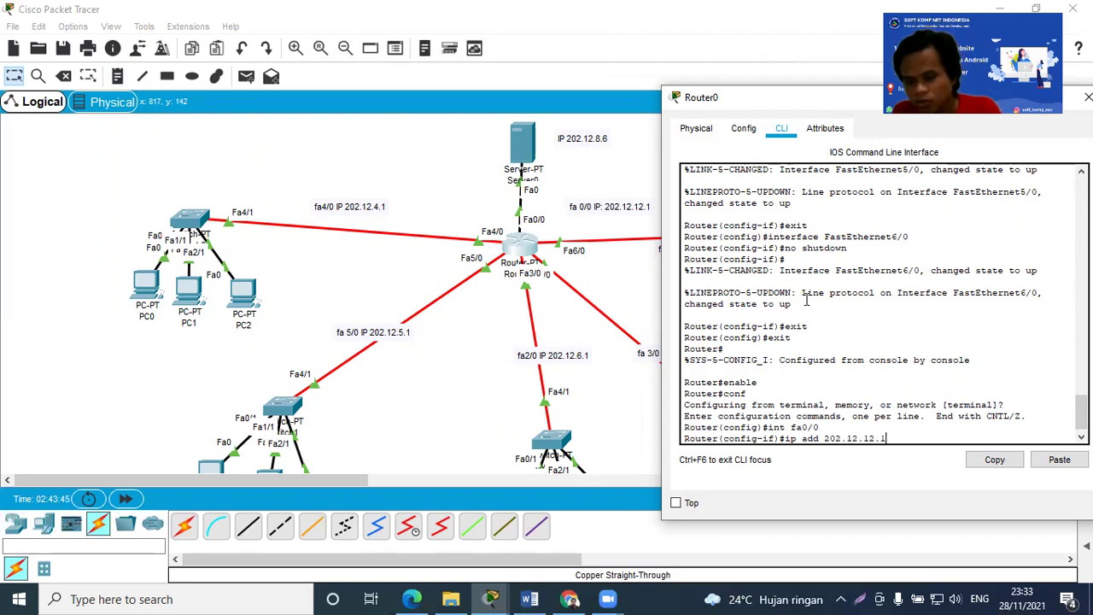
{"action": "type", "text": " 2"}
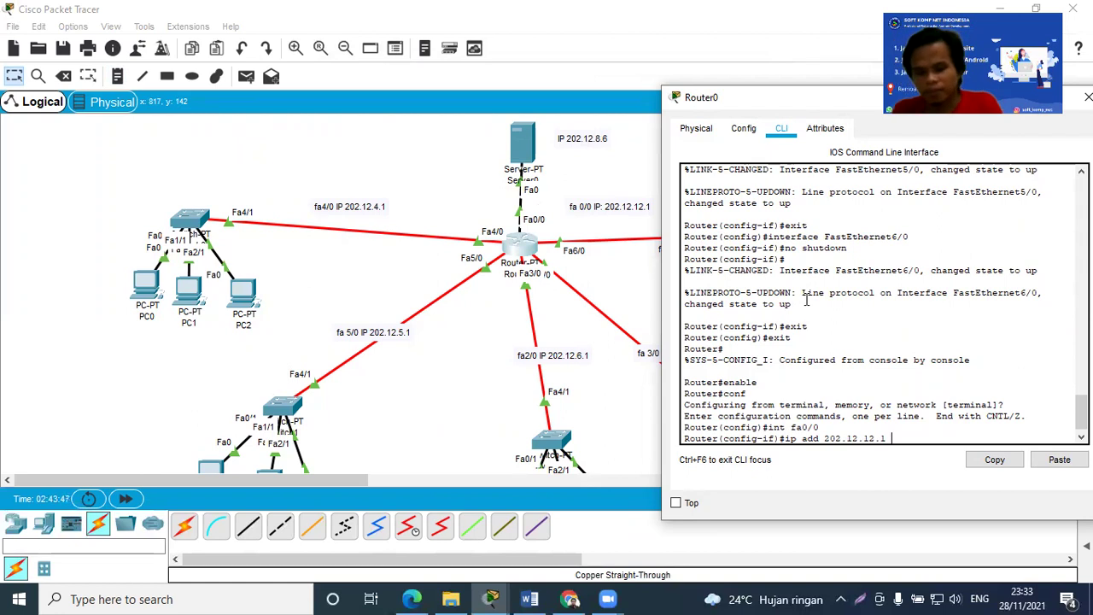
{"action": "type", "text": "55"}
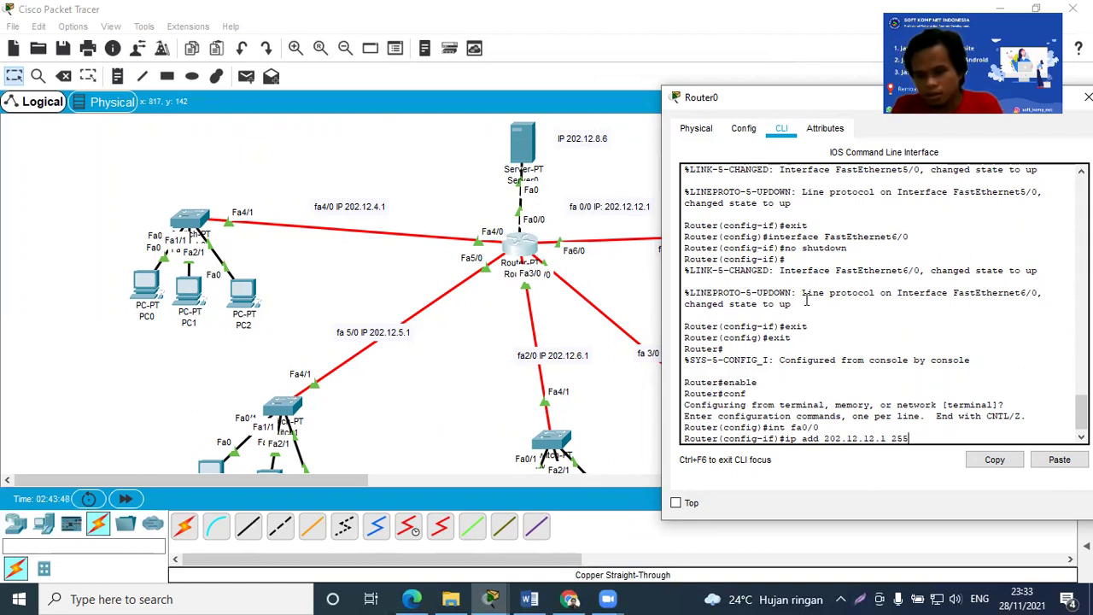
{"action": "type", "text": ".255"}
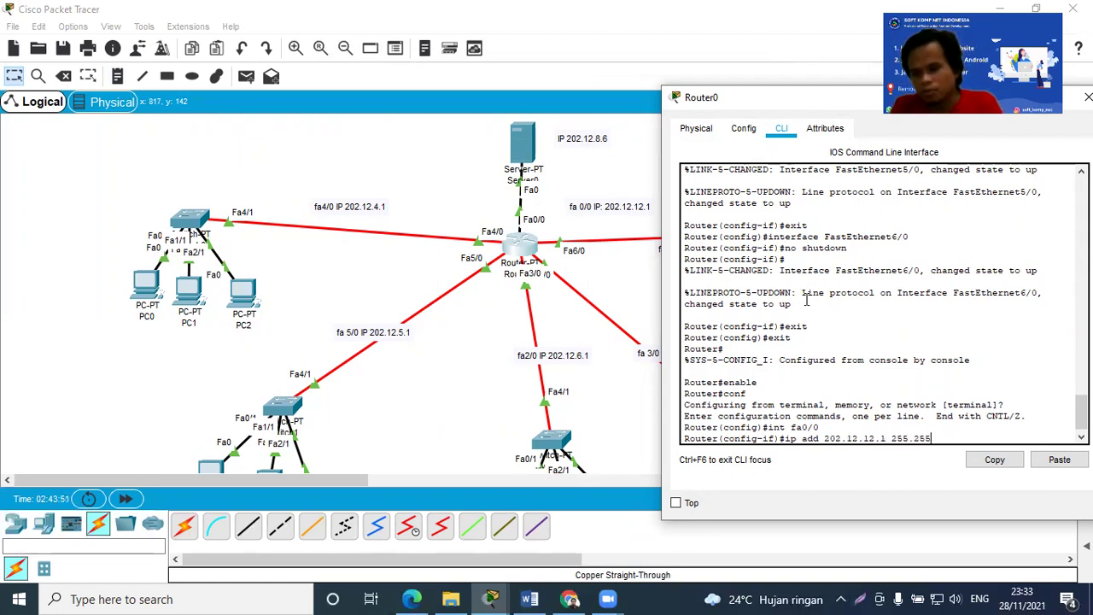
{"action": "type", "text": ".255."}
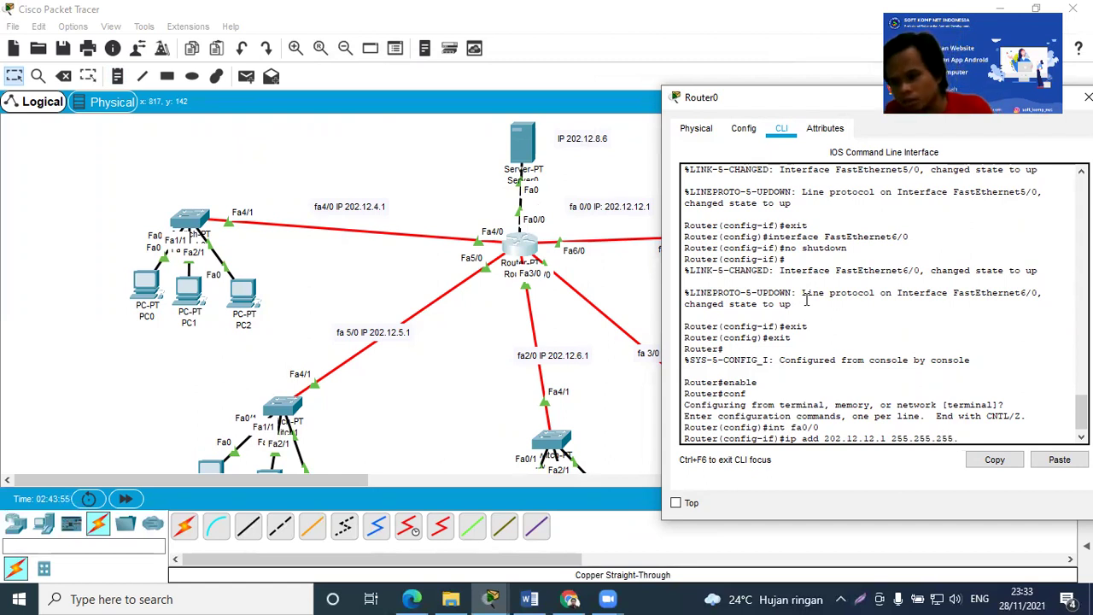
{"action": "type", "text": "0"}
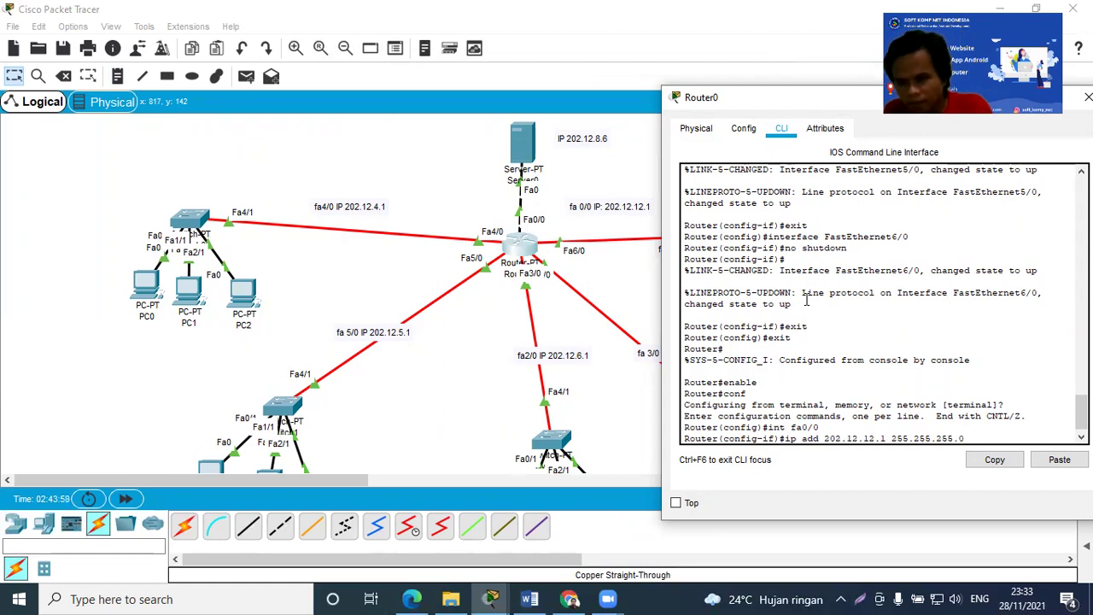
{"action": "key", "text": "Return"}
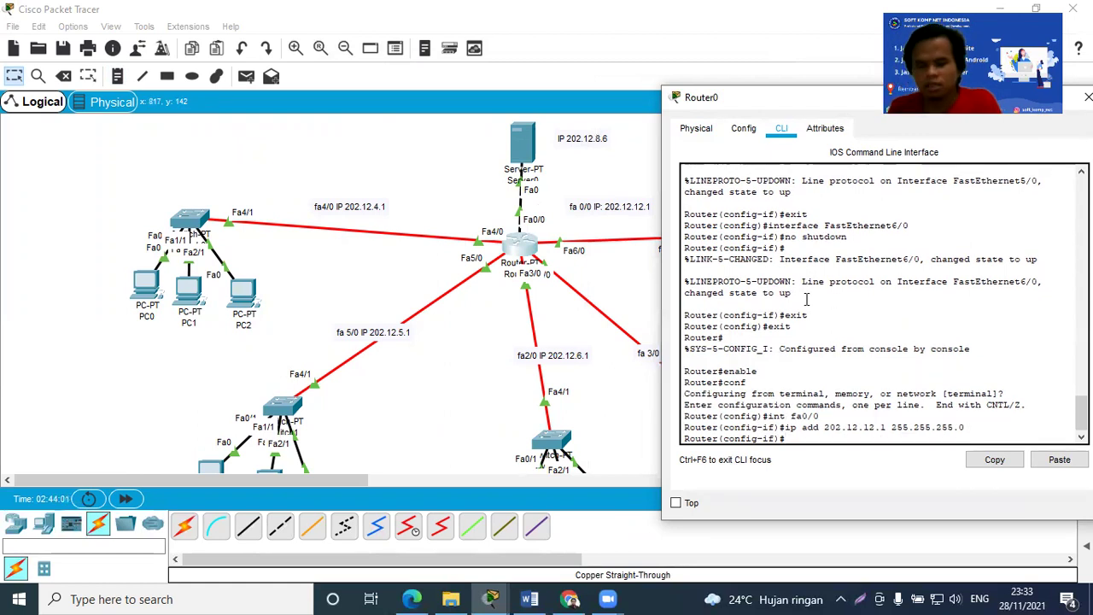
Enable interface fa0/0 with no shut and exit to global configuration mode
{"action": "type", "text": "no shut"}
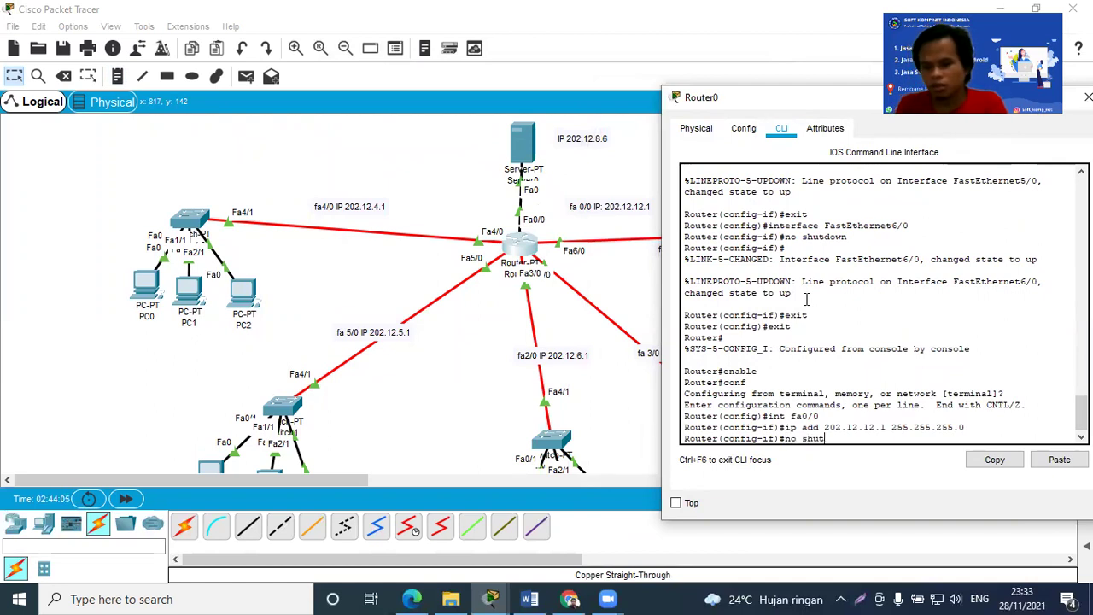
{"action": "key", "text": "Return"}
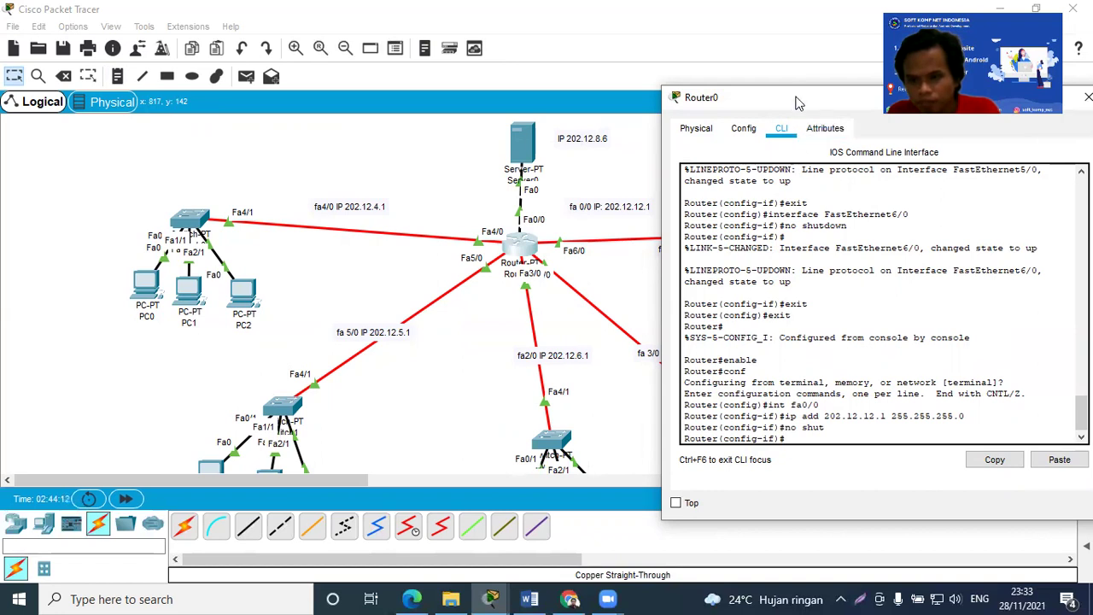
{"action": "left_click_drag", "start_coordinate": [793, 106], "coordinate": [783, 112]}
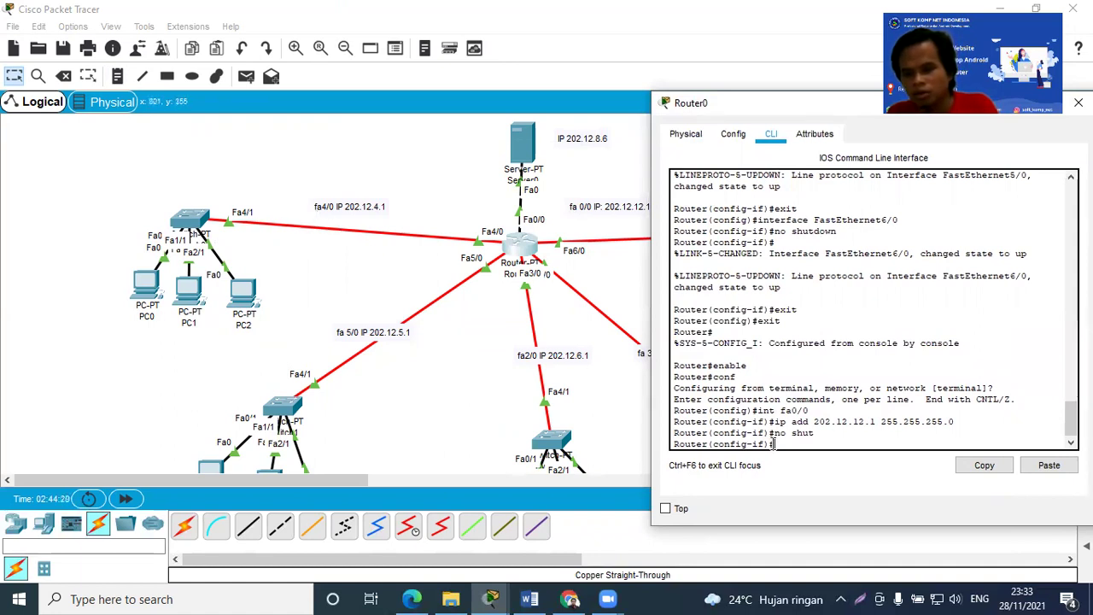
{"action": "type", "text": "xit"}
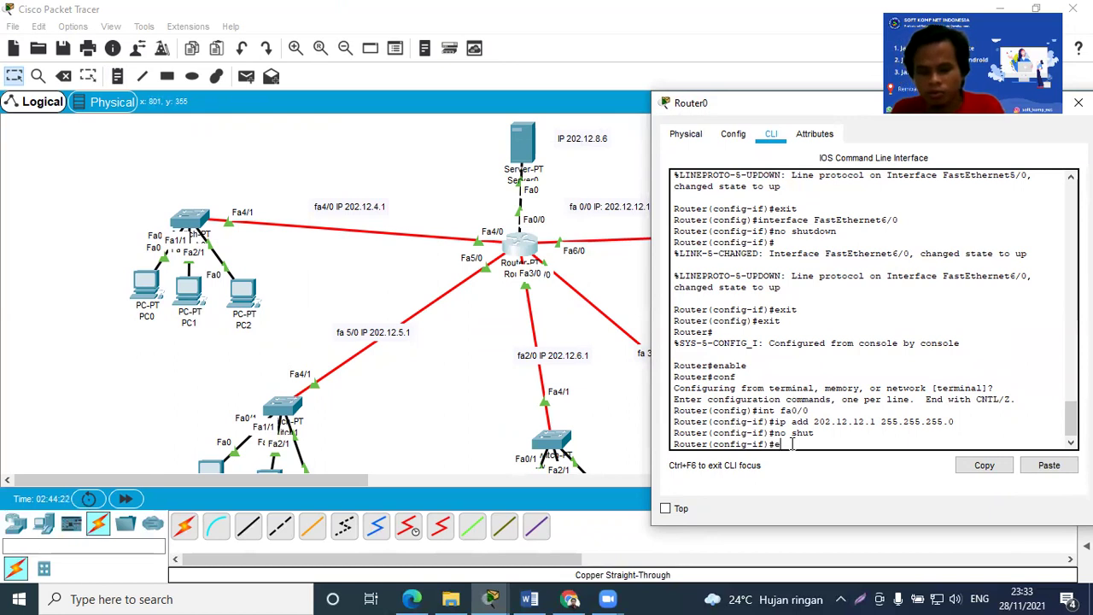
{"action": "key", "text": "Return"}
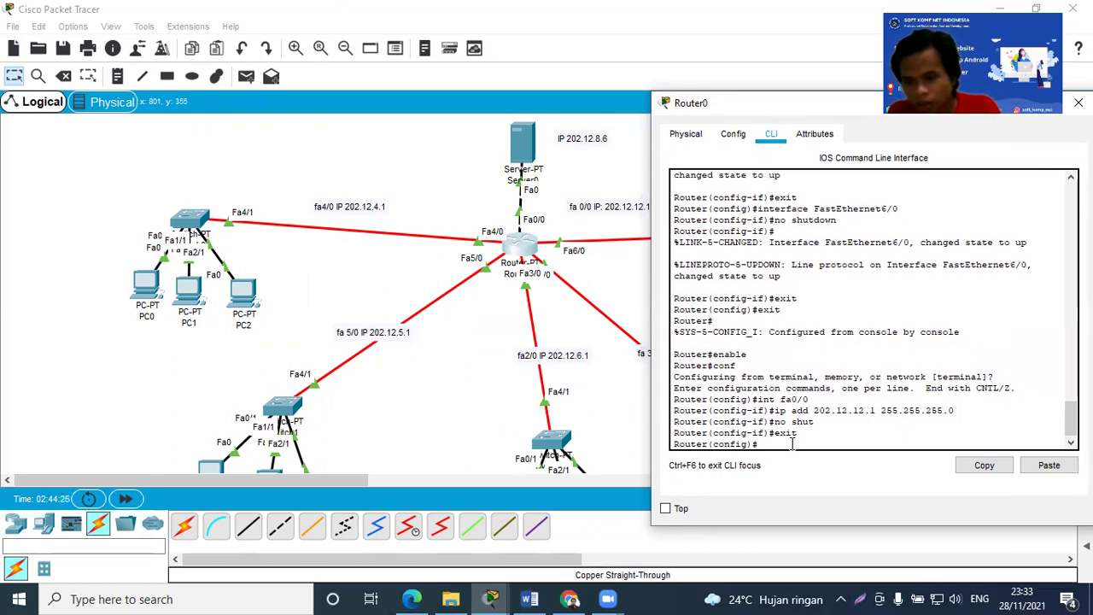
Enter configuration of interface fa4/0 and assign it IP address 202.12.4.1 with subnet mask 255.255.255.0
{"action": "type", "text": "int fa4/"}
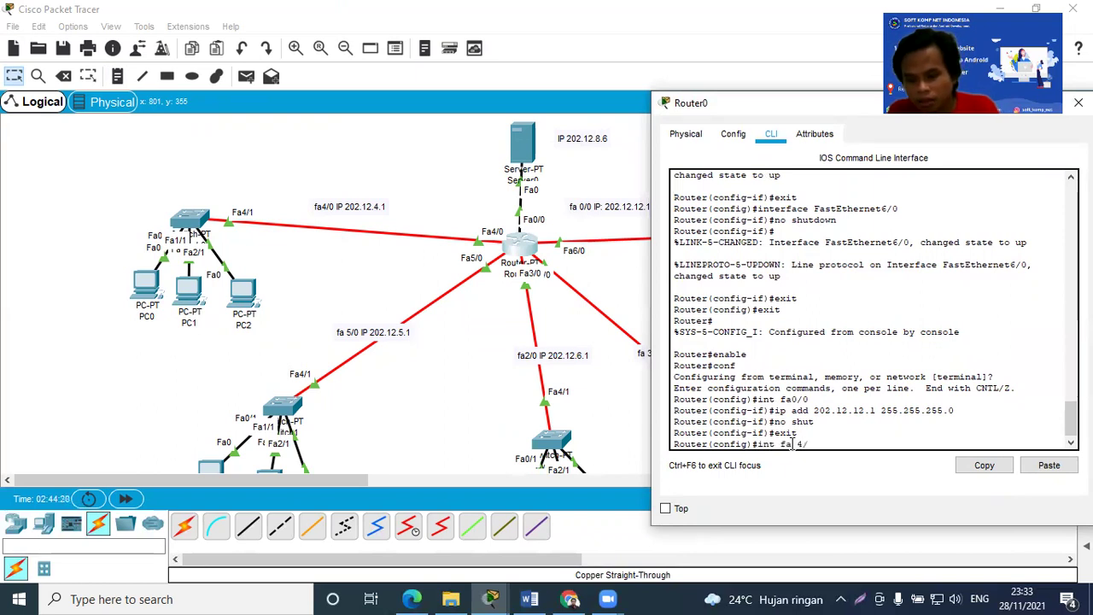
{"action": "type", "text": "0"}
{"action": "key", "text": "Return"}
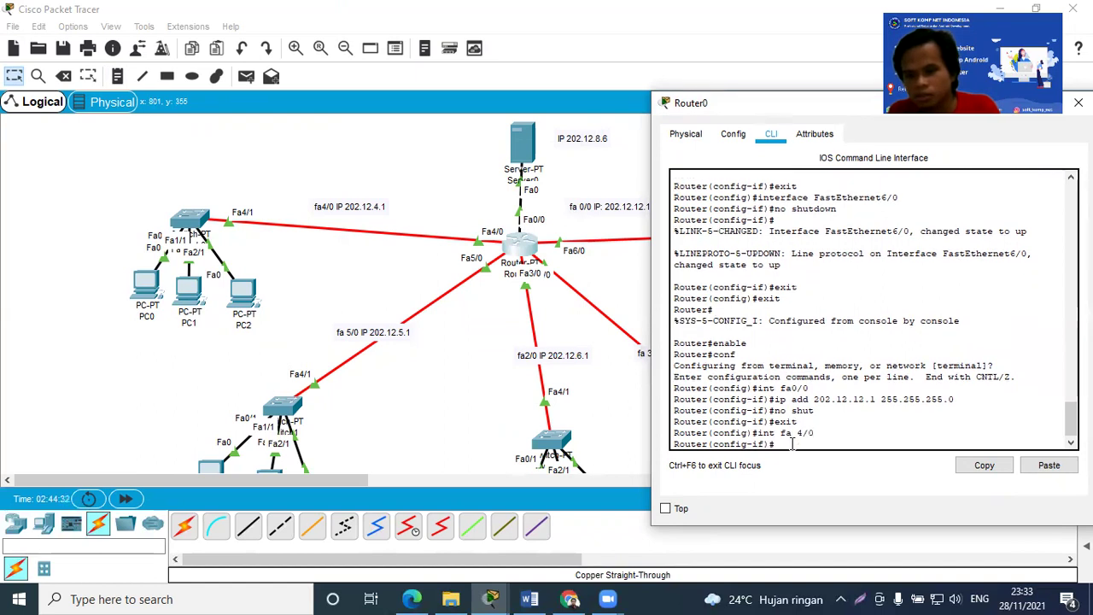
{"action": "type", "text": "ip add"}
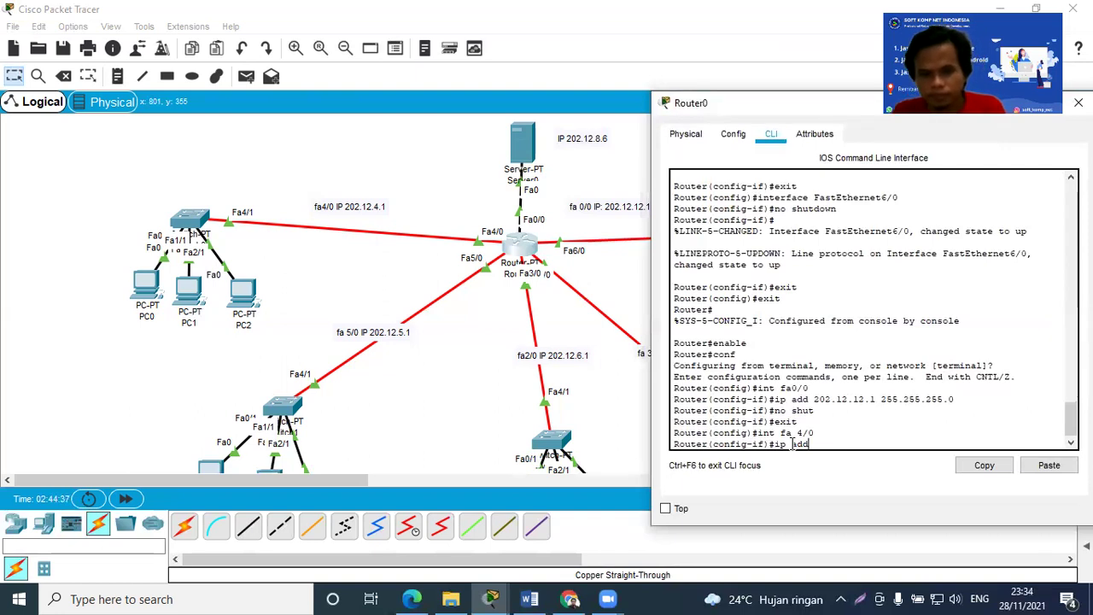
{"action": "type", "text": " 20"}
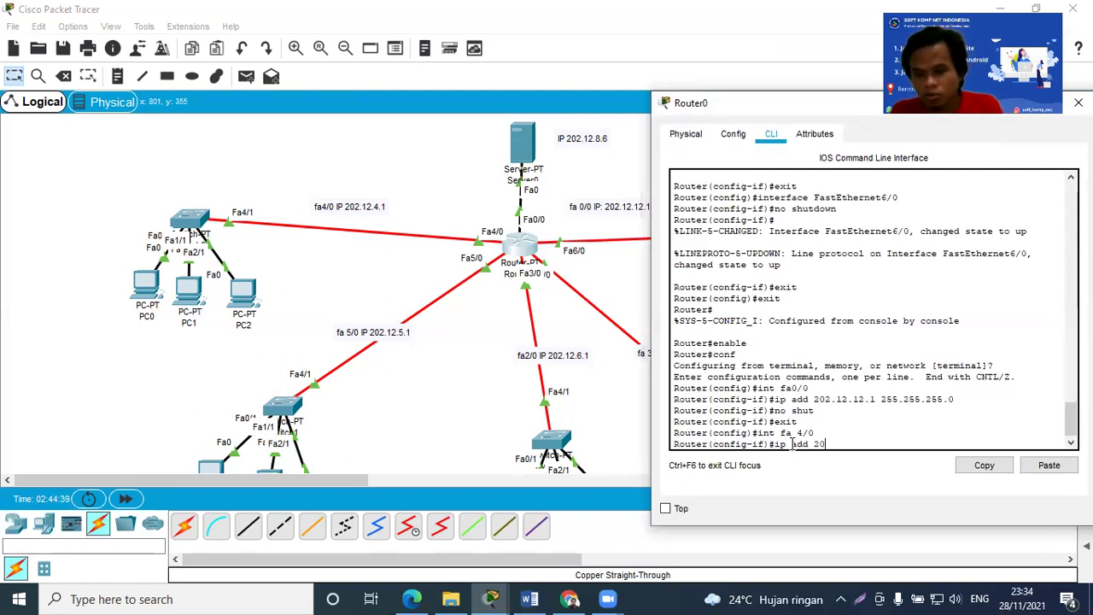
{"action": "type", "text": "2.12"}
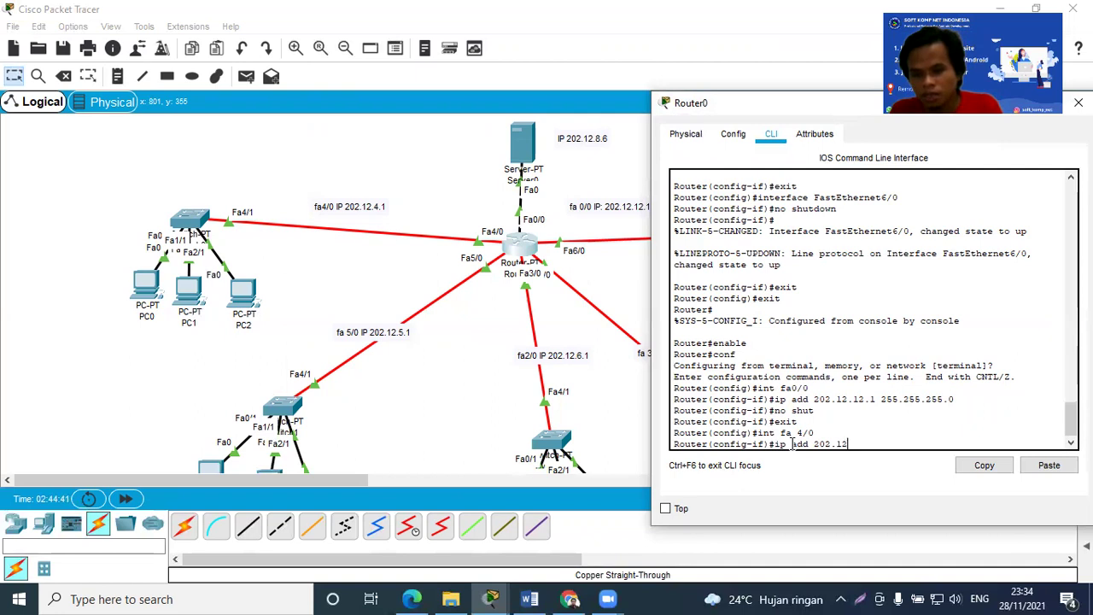
{"action": "type", "text": "."}
{"action": "type", "text": "4."}
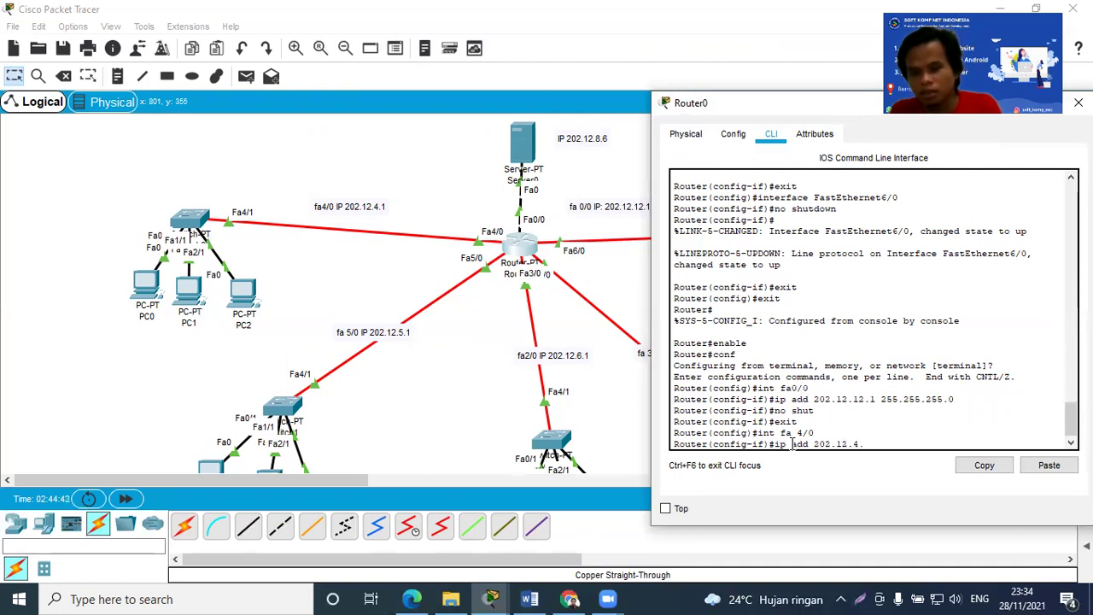
{"action": "type", "text": "1 25"}
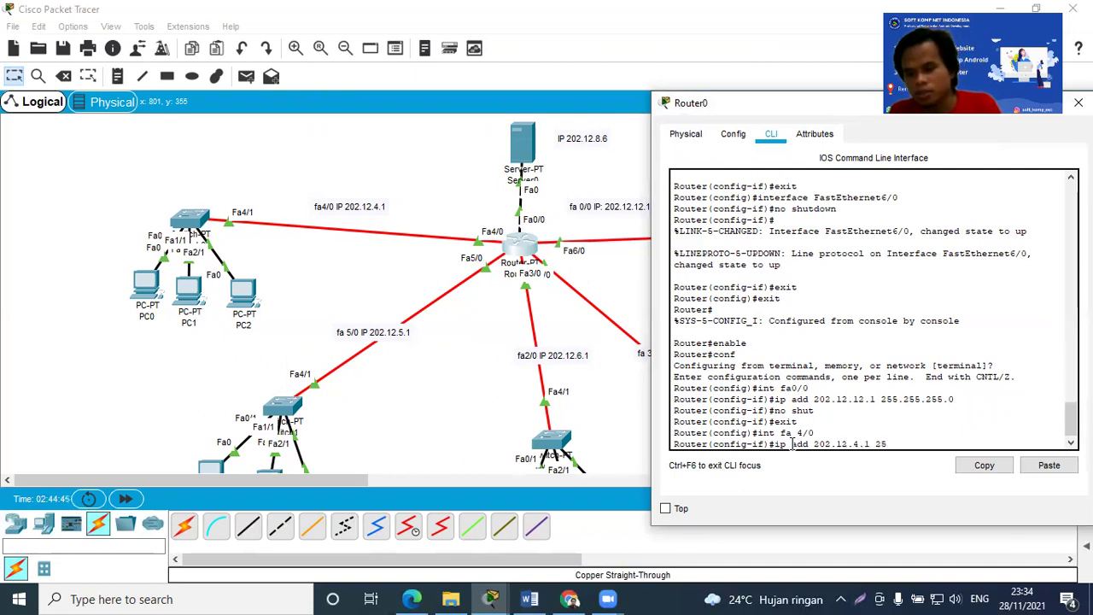
{"action": "type", "text": "5.255.25"}
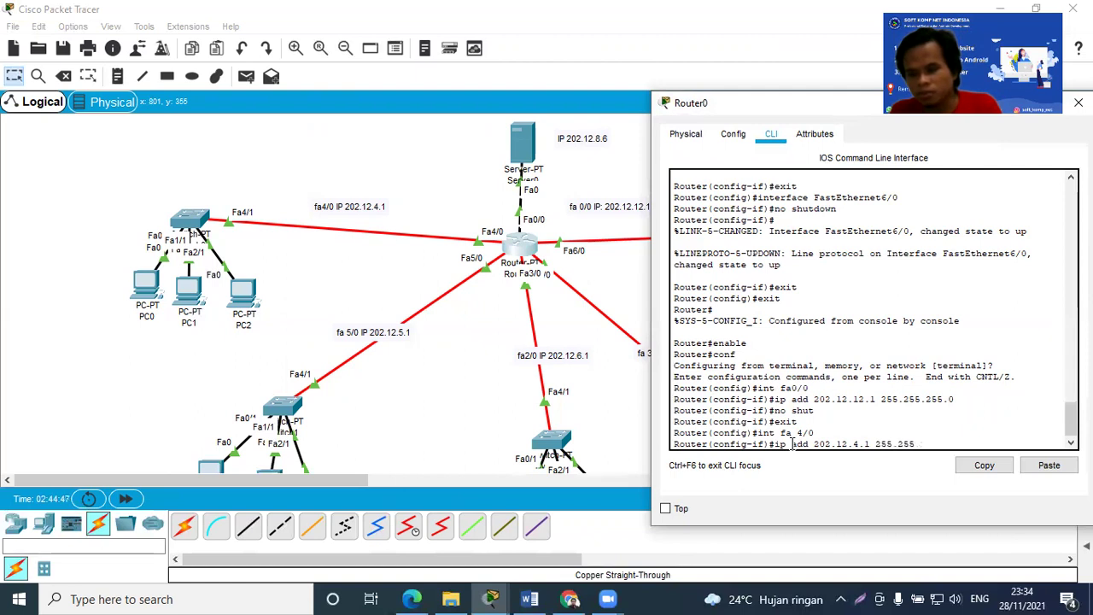
{"action": "type", "text": "5.0"}
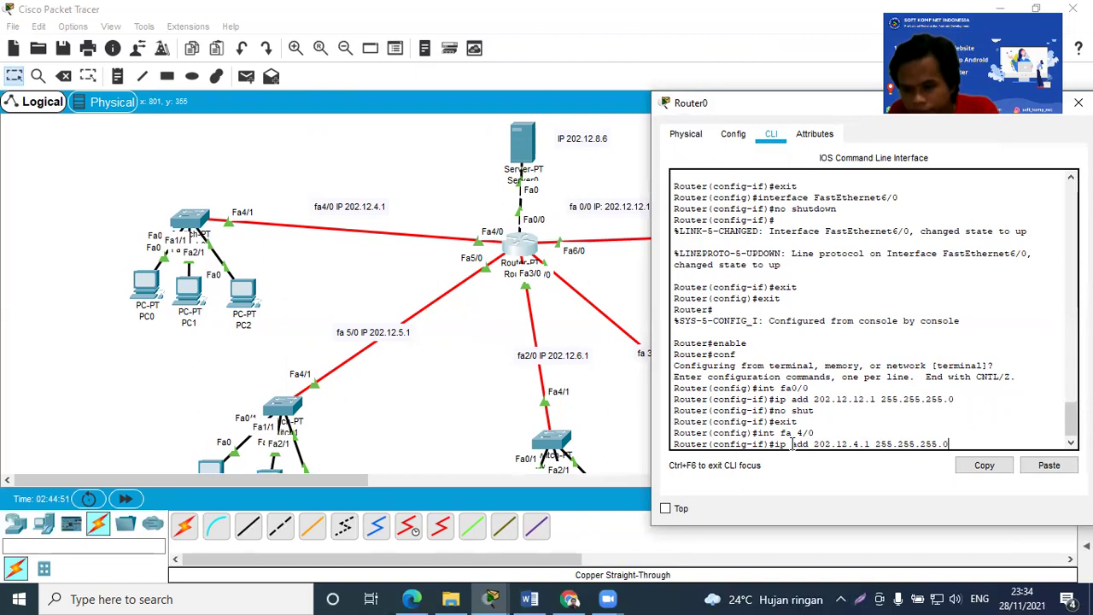
{"action": "key", "text": "Return"}
Enable interface fa4/0 with no shut and exit to global configuration mode
{"action": "type", "text": "no"}
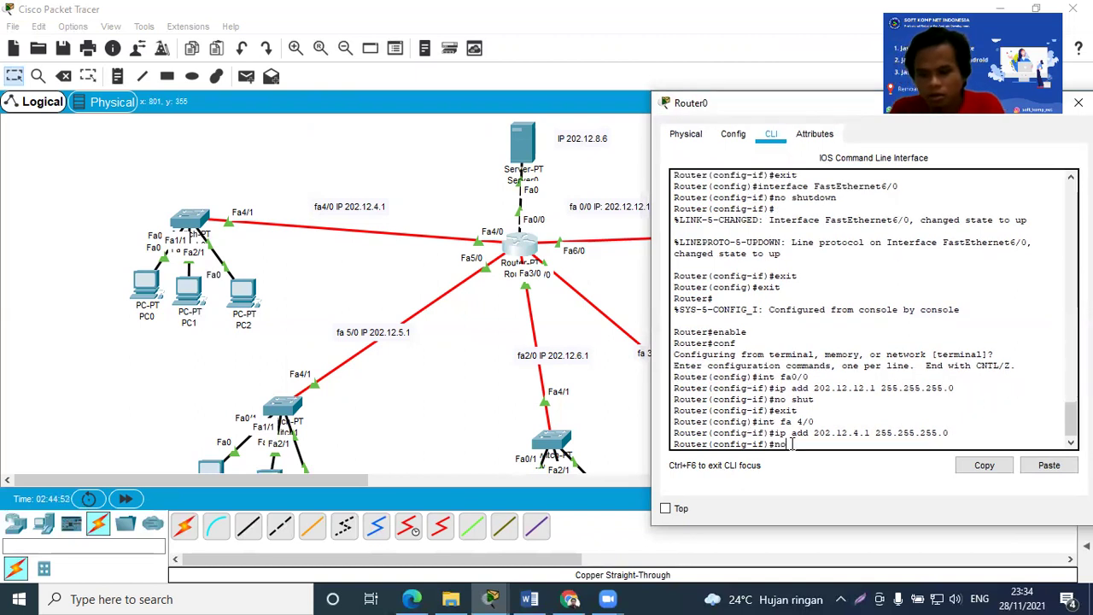
{"action": "type", "text": " shut"}
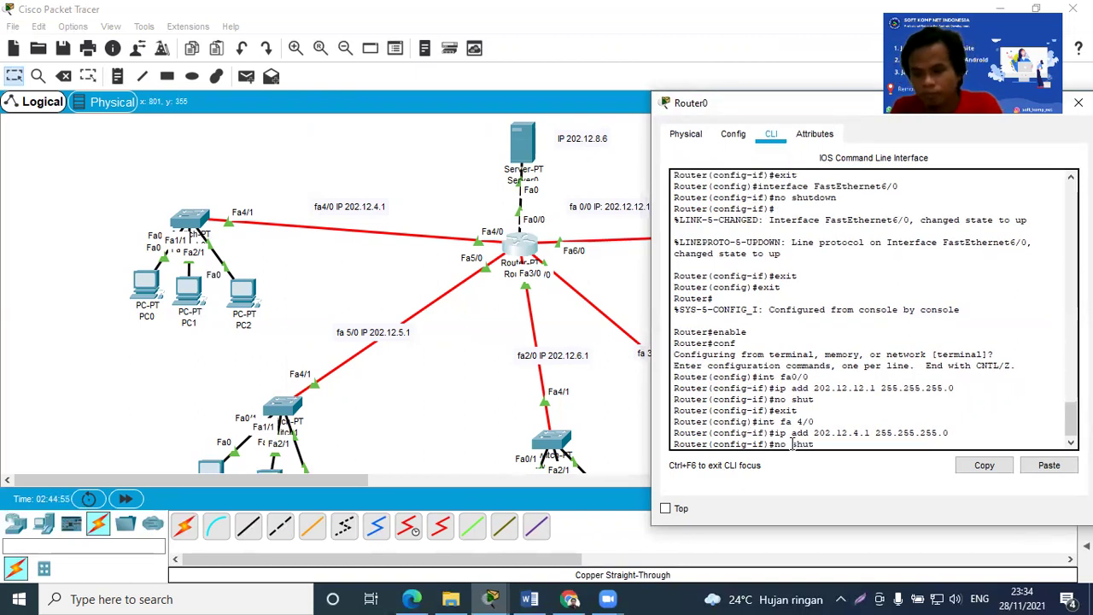
{"action": "key", "text": "Return"}
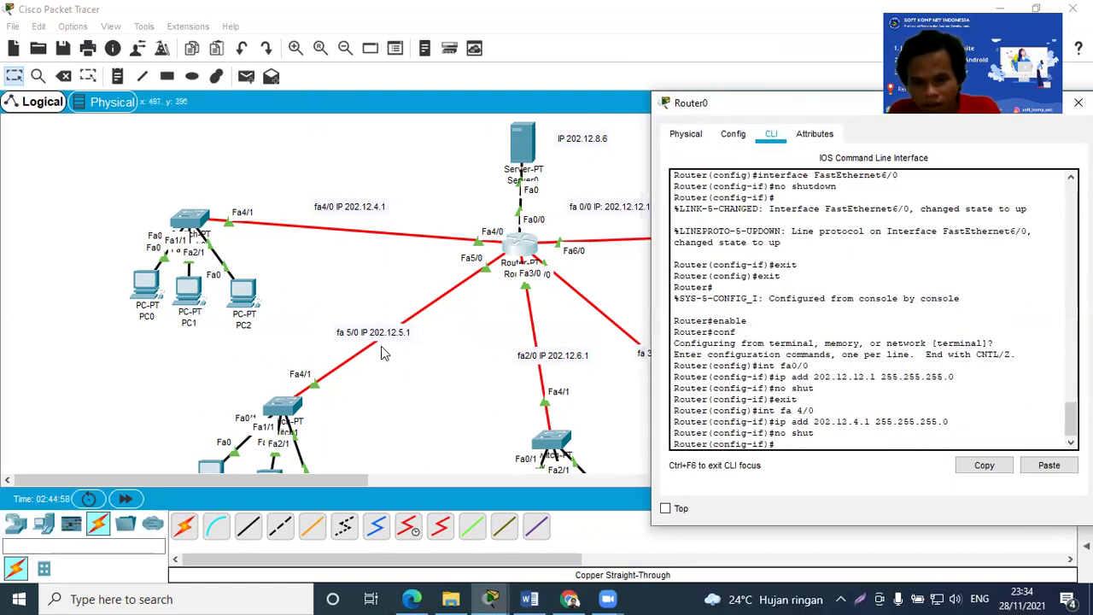
{"action": "type", "text": "e"}
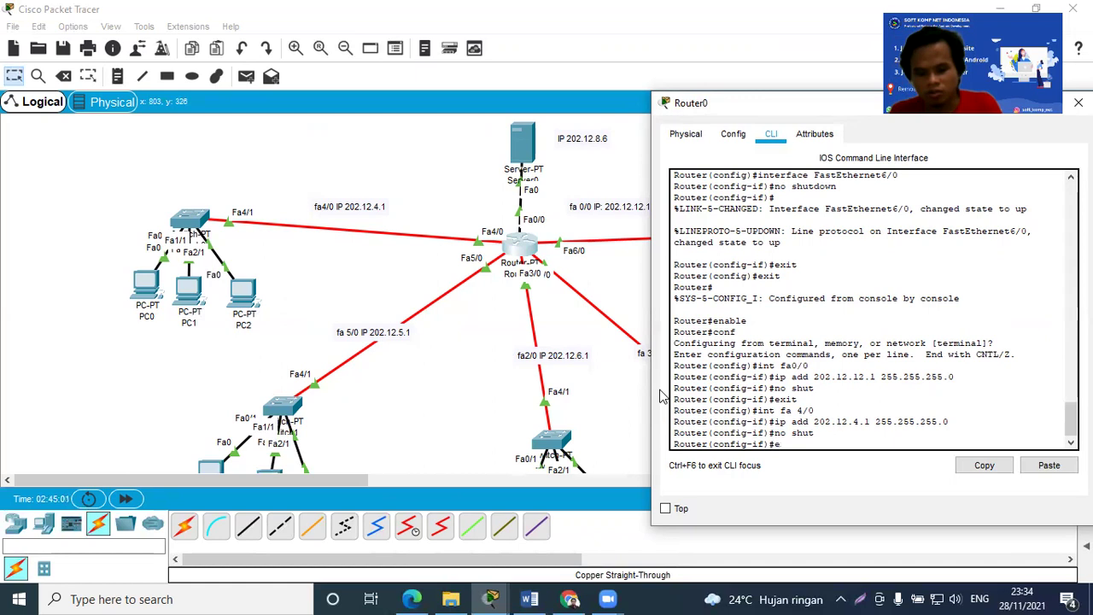
{"action": "type", "text": "xit"}
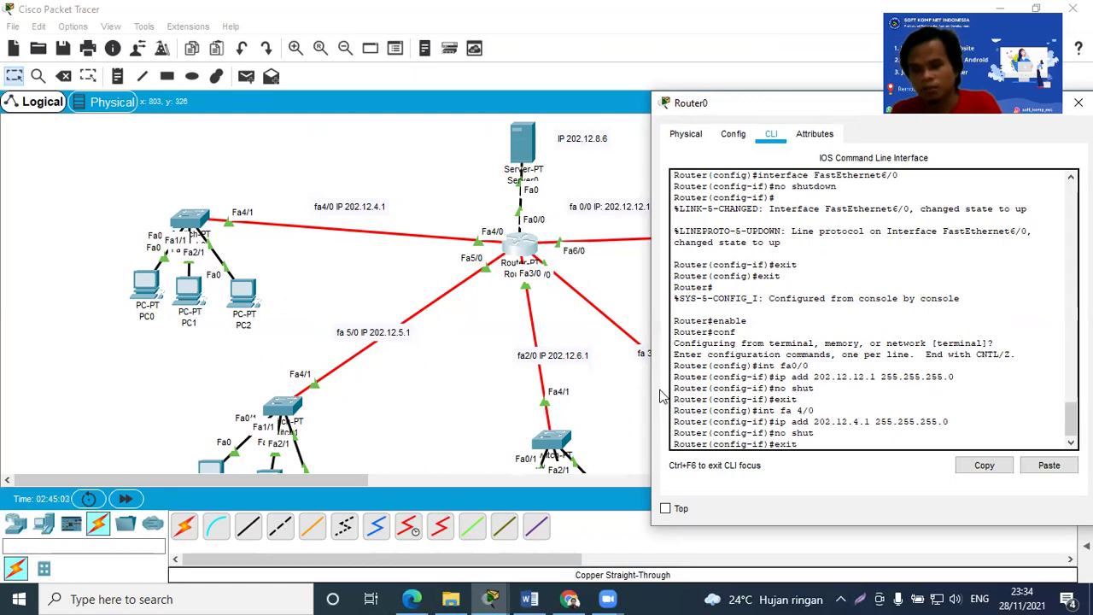
{"action": "key", "text": "Return"}
Enter configuration of interface fa5/0 and assign it IP address 202.12.5.1 with subnet mask 255.255.255.0
{"action": "type", "text": "in"}
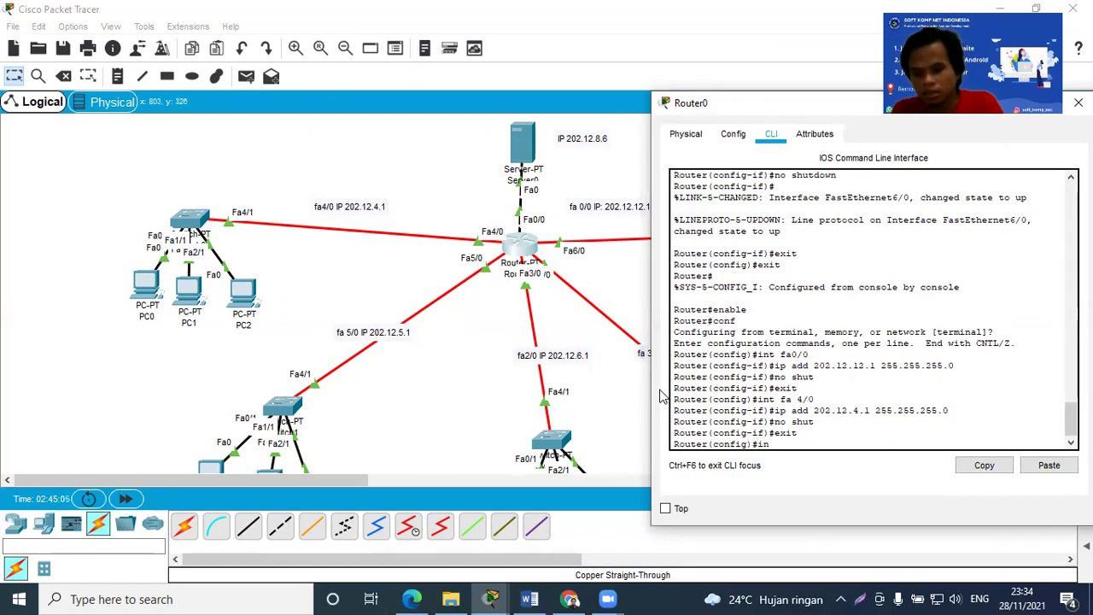
{"action": "type", "text": "t fa5/0"}
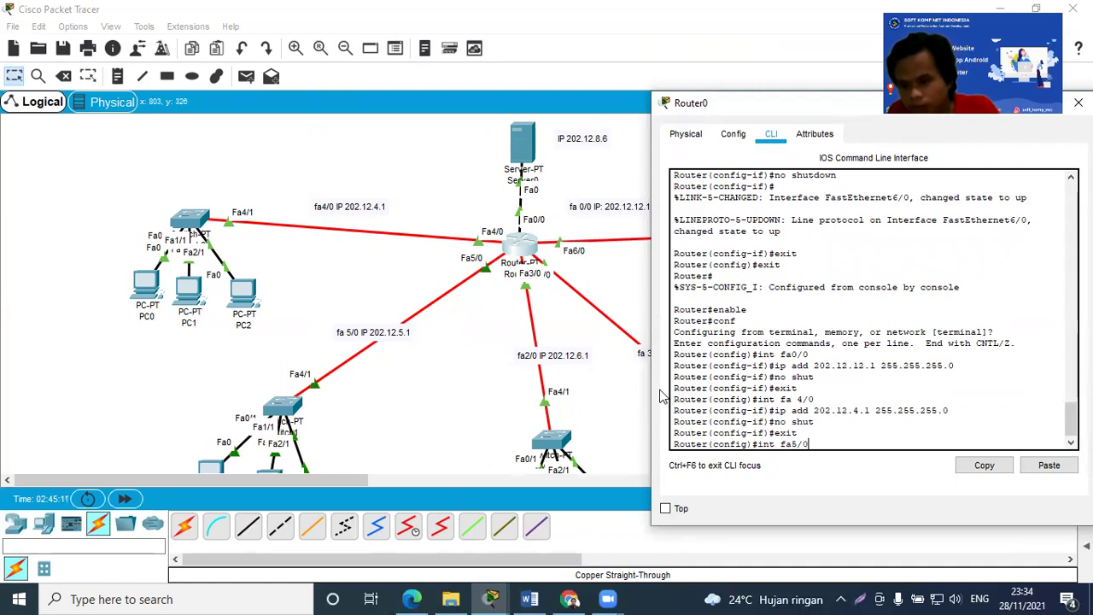
{"action": "key", "text": "Return"}
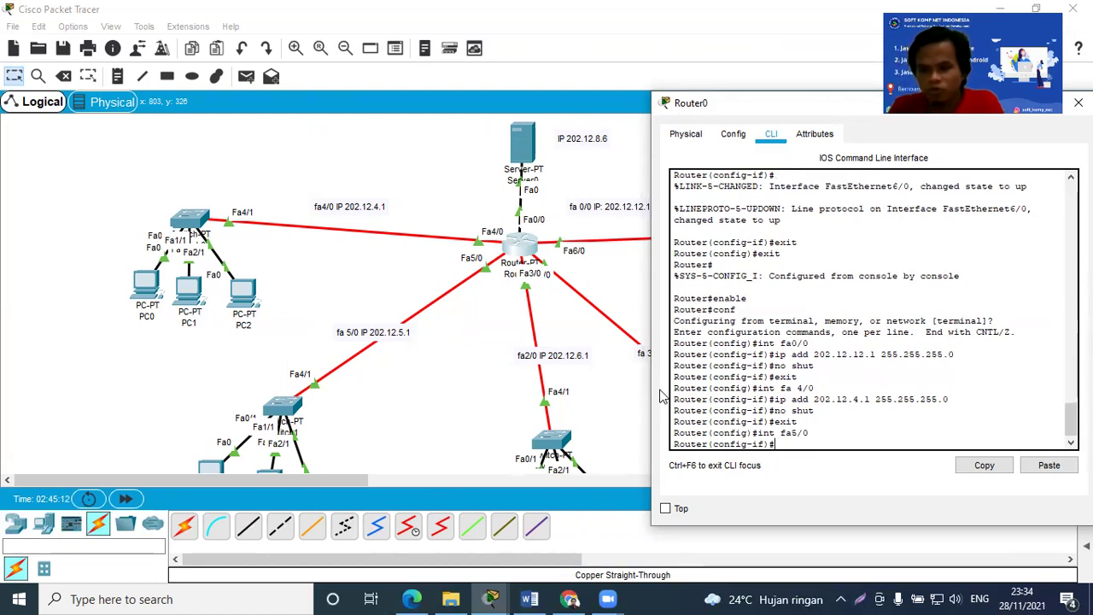
{"action": "type", "text": "ip add 202"}
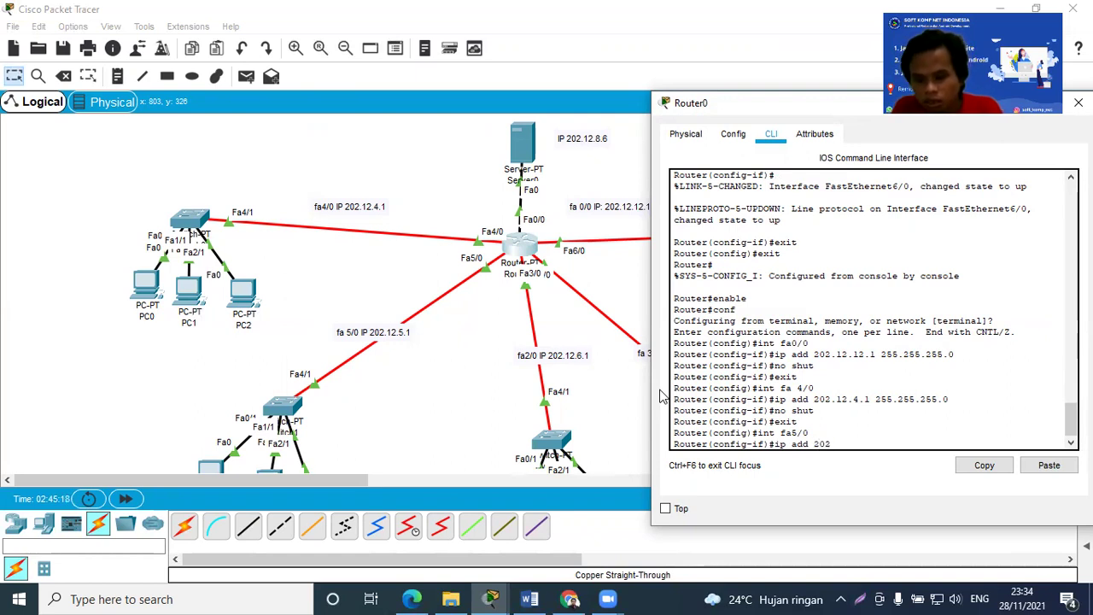
{"action": "type", "text": ".12"}
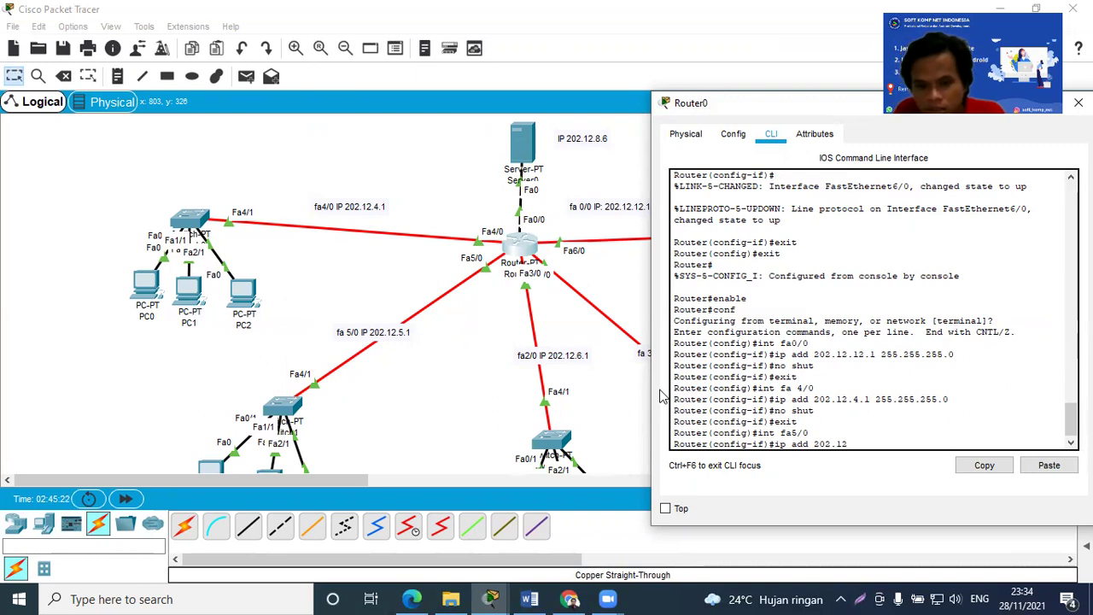
{"action": "type", "text": "."}
{"action": "type", "text": "5"}
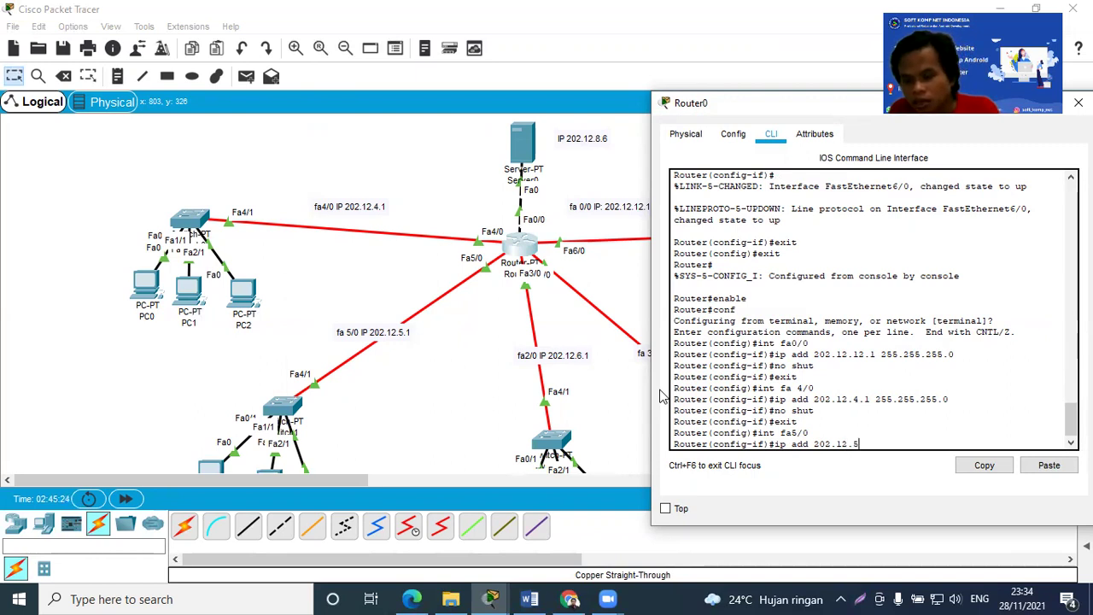
{"action": "type", "text": ".1 "}
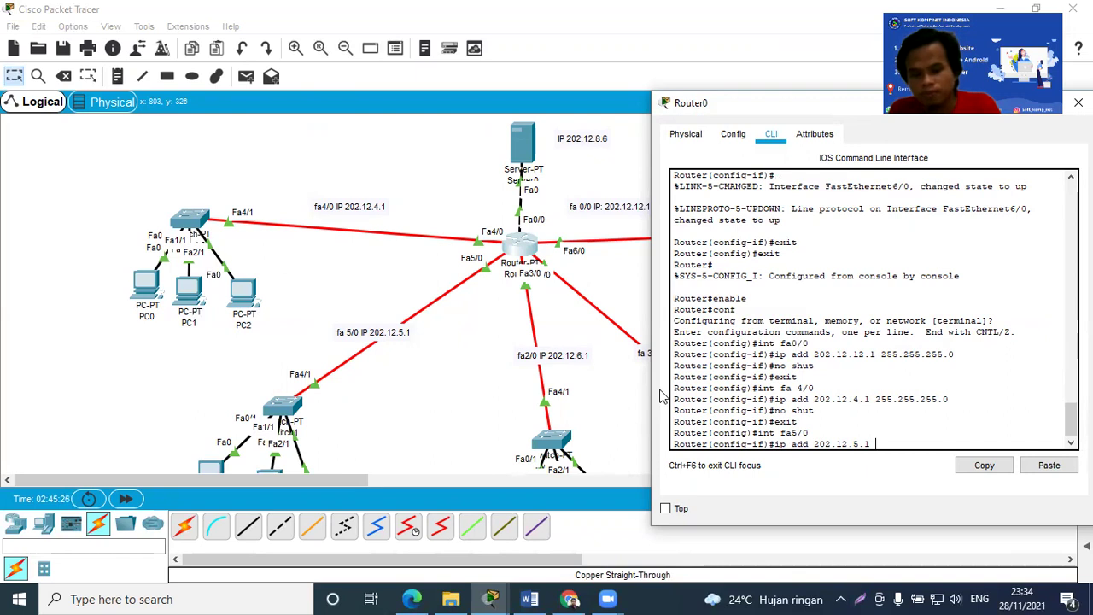
{"action": "type", "text": "255.255.255."}
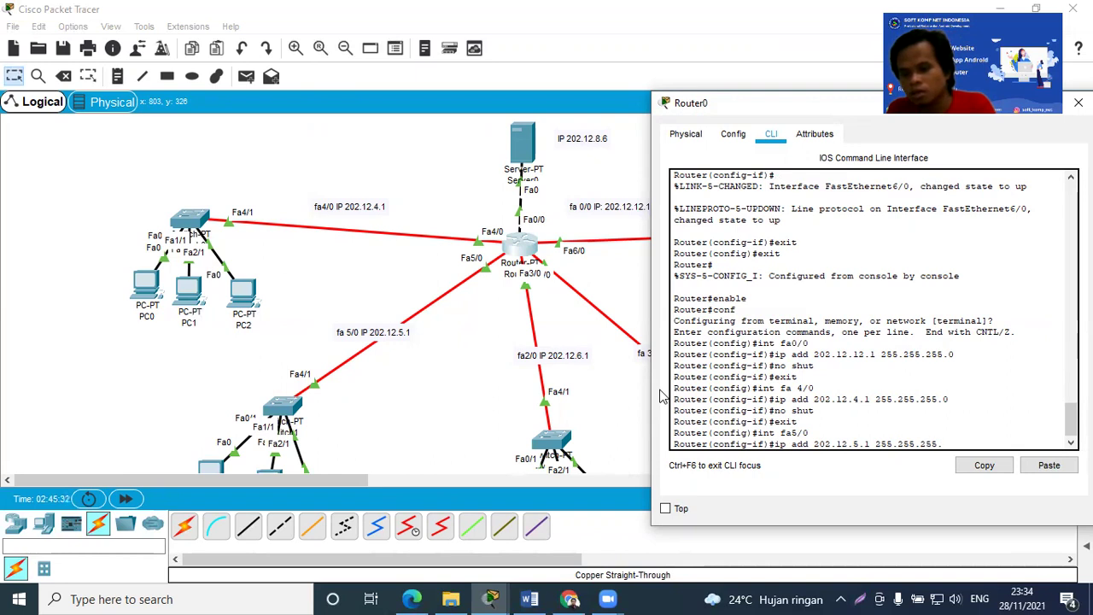
{"action": "type", "text": "0"}
{"action": "key", "text": "Return"}
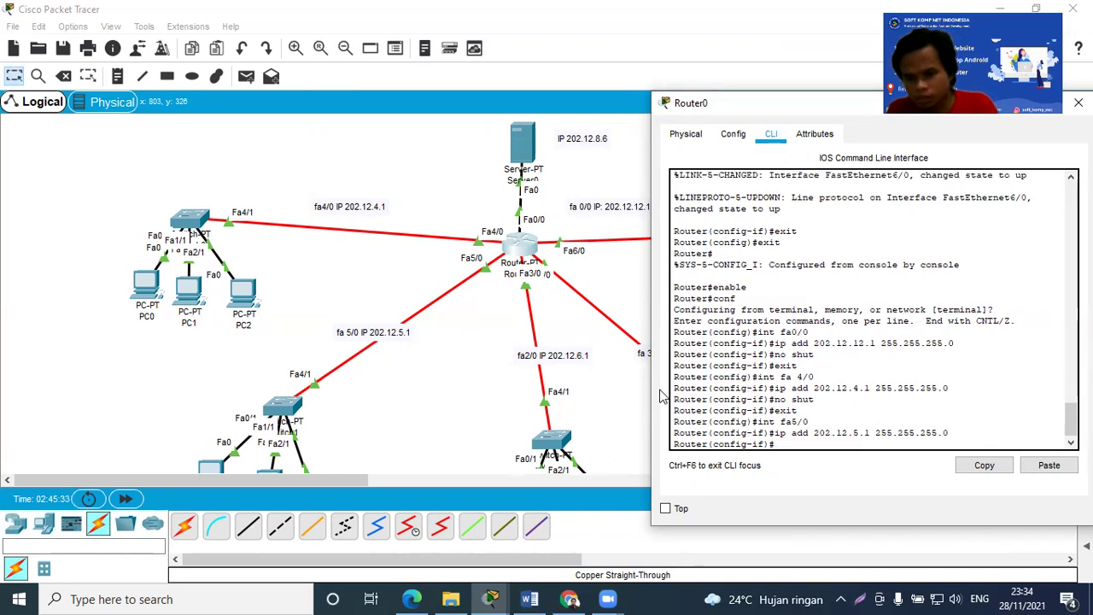
Enable interface fa5/0 with no shut and exit to global configuration mode
{"action": "type", "text": "no shut"}
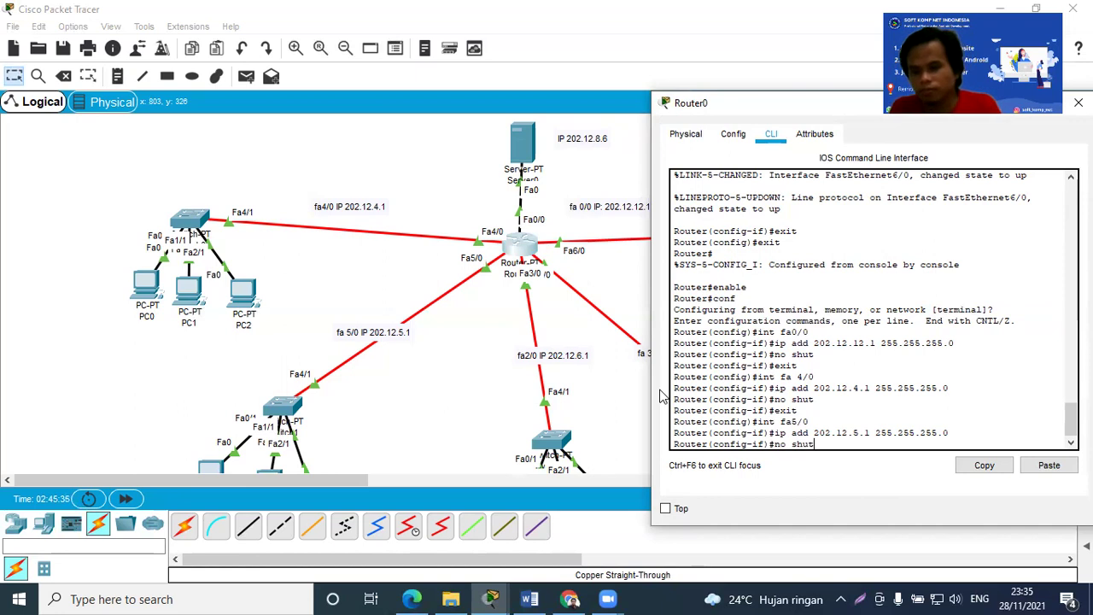
{"action": "key", "text": "Return"}
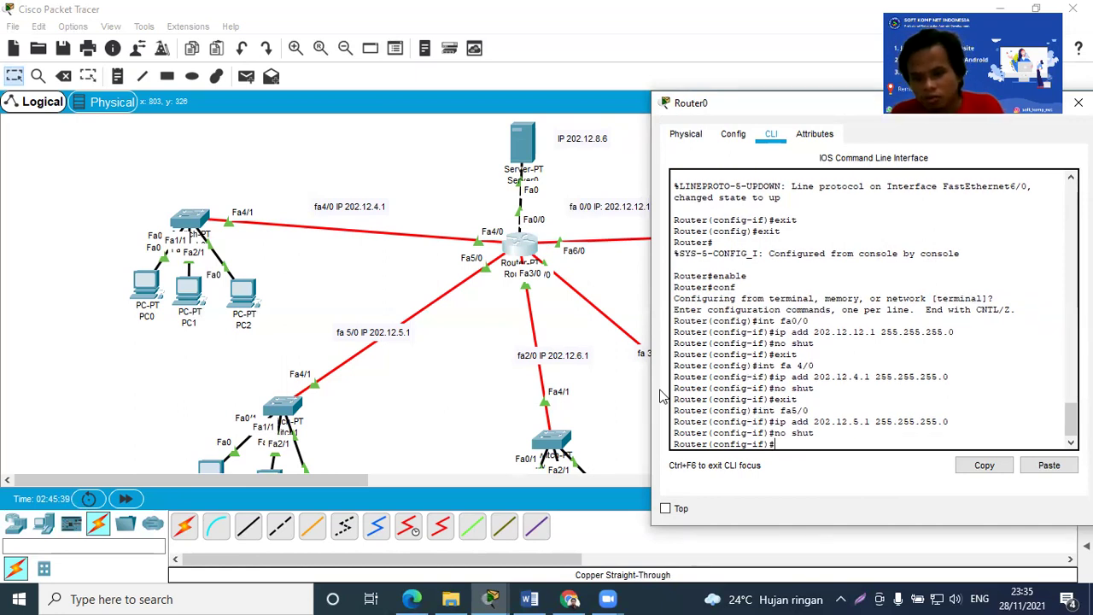
{"action": "type", "text": "ex"}
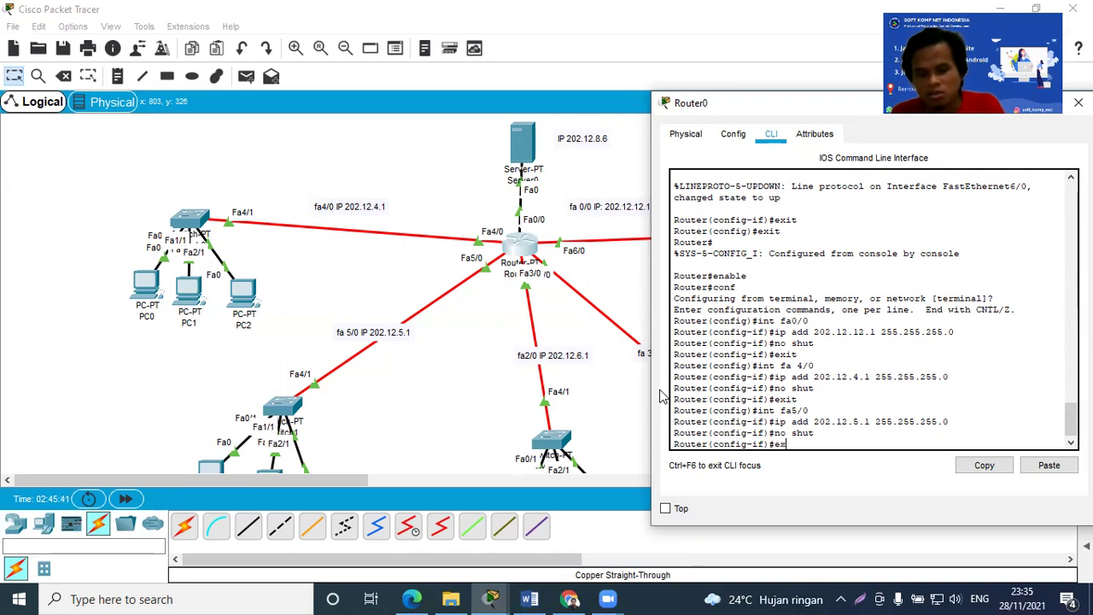
{"action": "type", "text": "it"}
{"action": "key", "text": "Return"}
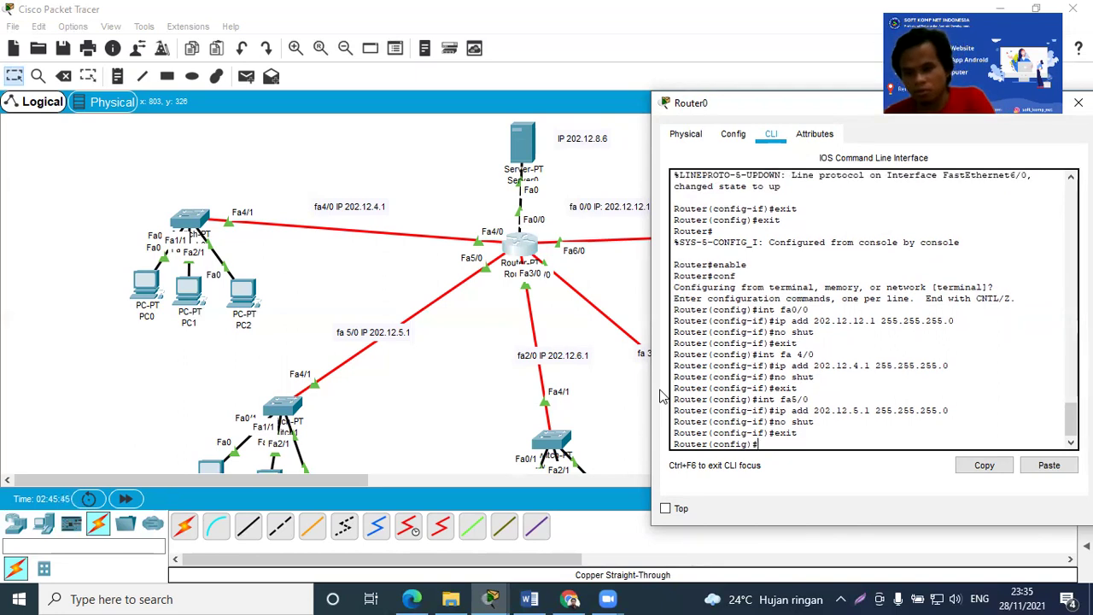
{"action": "type", "text": "fa"}
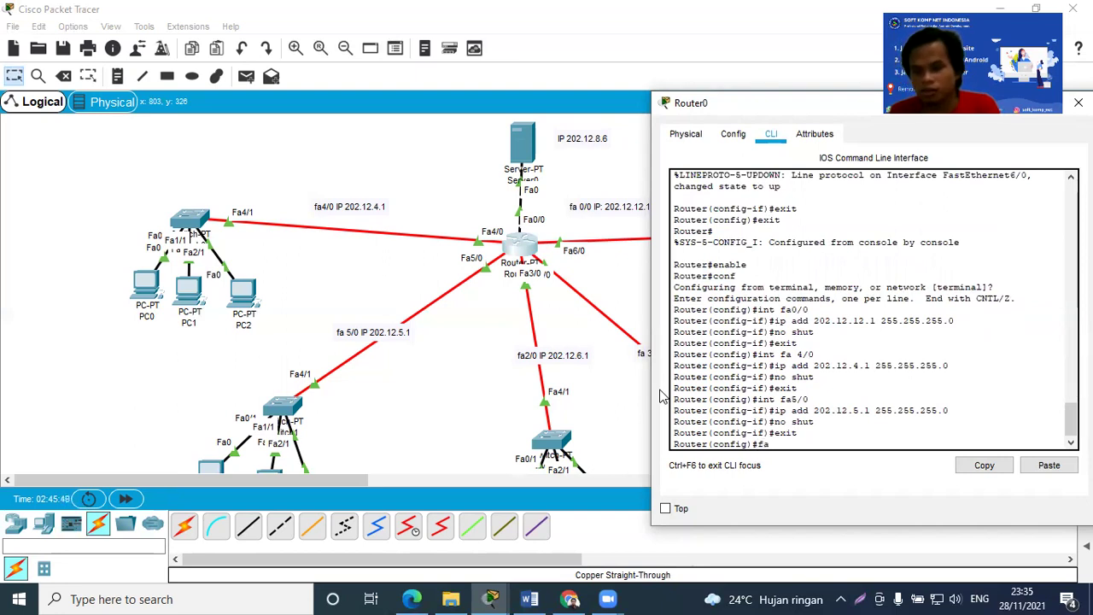
{"action": "key", "text": "BackSpace"}
{"action": "key", "text": "BackSpace"}
{"action": "key", "text": "BackSpace"}
Enter configuration of interface fa2/0 and assign it IP address 202.12.6.1 with subnet mask 255.255.255.0
{"action": "type", "text": "in"}
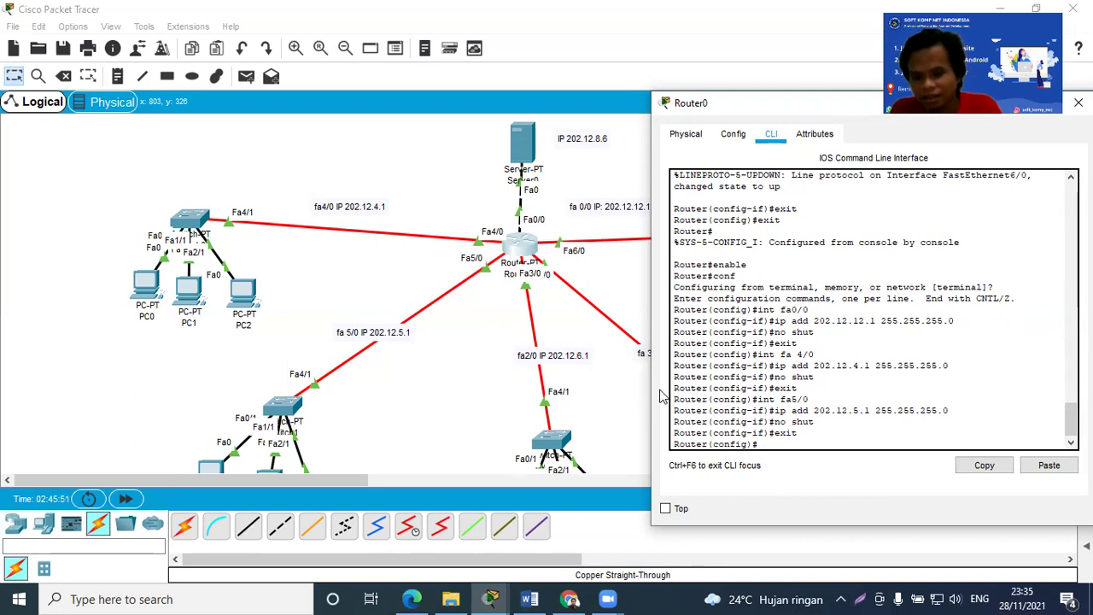
{"action": "type", "text": "t fa2/0"}
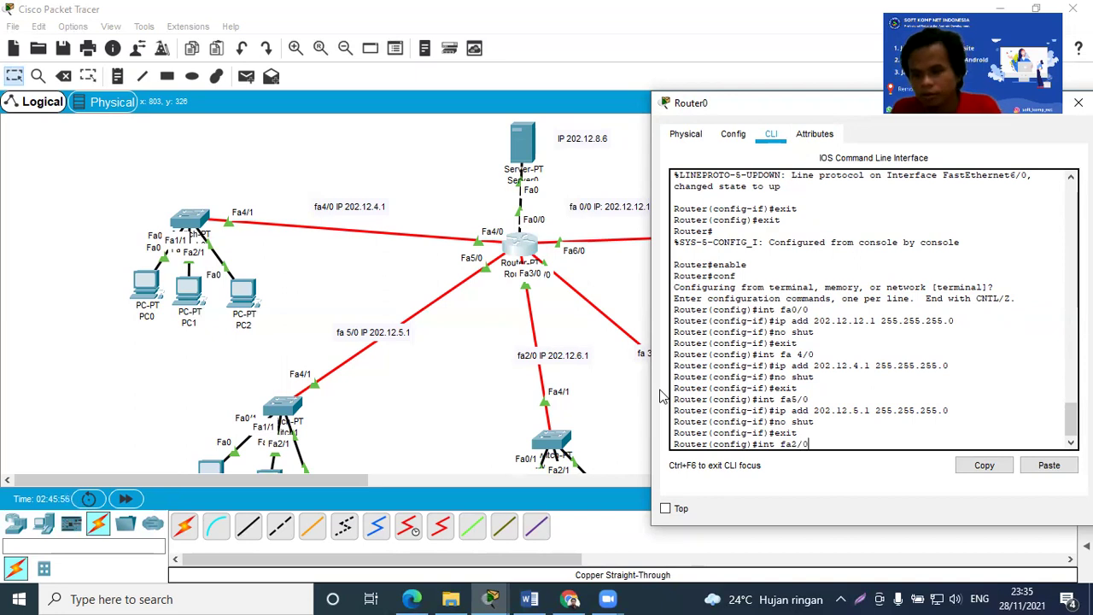
{"action": "key", "text": "Return"}
{"action": "type", "text": "ip ad"}
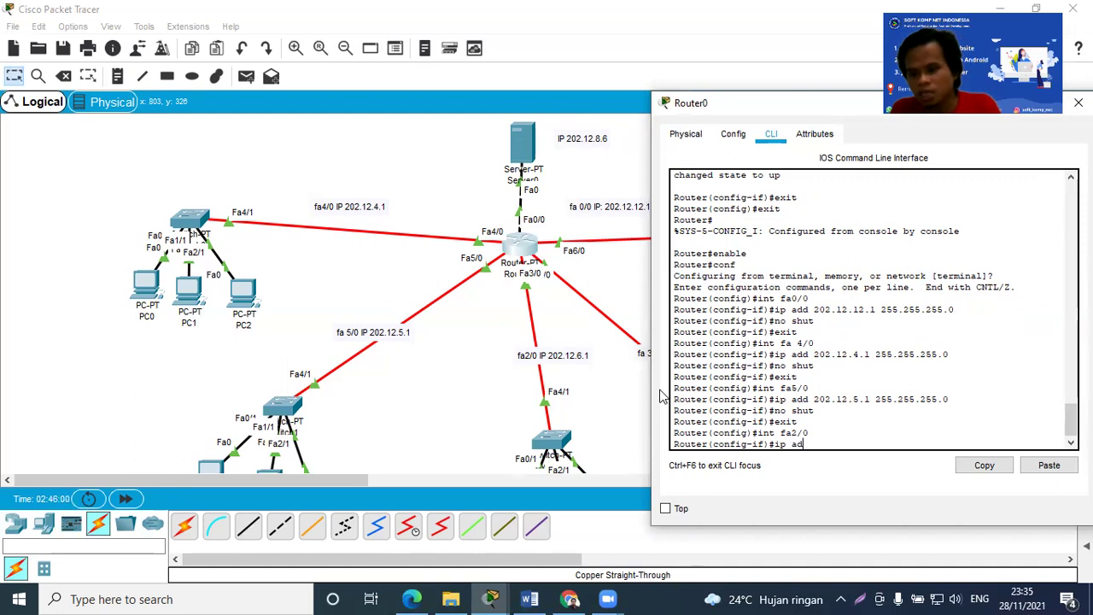
{"action": "type", "text": "d 20"}
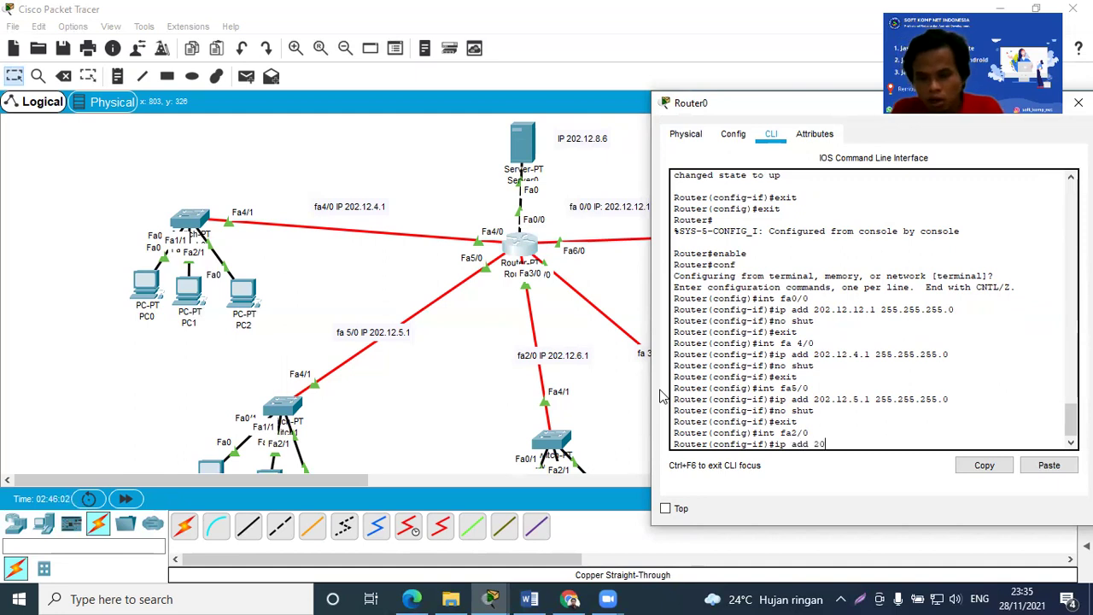
{"action": "type", "text": "2.12.6.1 255.255.255.0"}
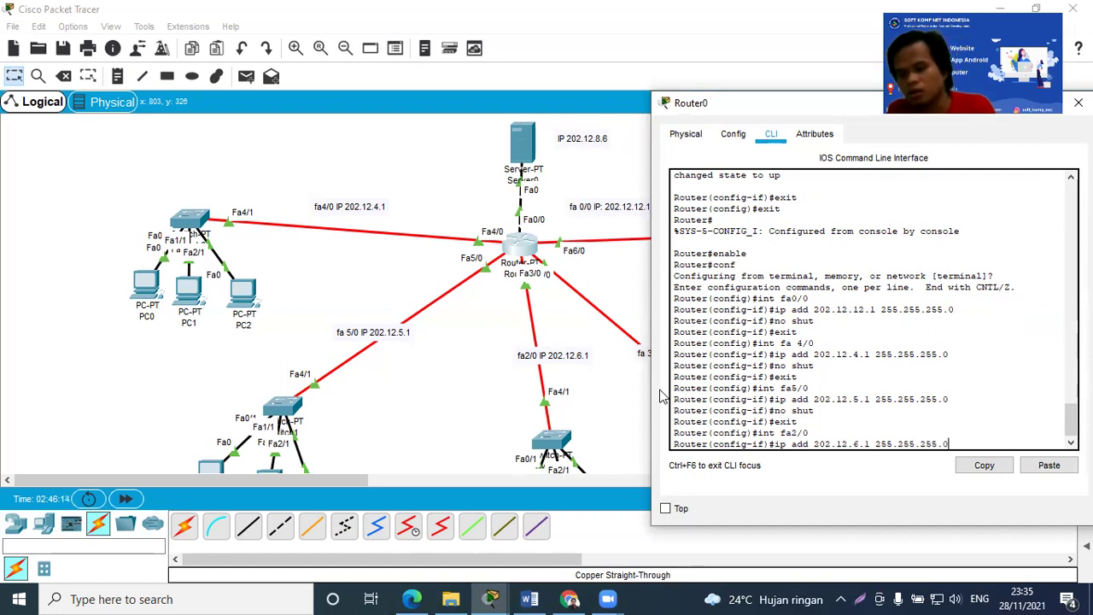
{"action": "key", "text": "Return"}
Enable interface fa2/0 with no shut and move the Router0 window to uncover the fa 3/0 and fa 6/0 link labels
{"action": "type", "text": "no shut"}
{"action": "key", "text": "Return"}
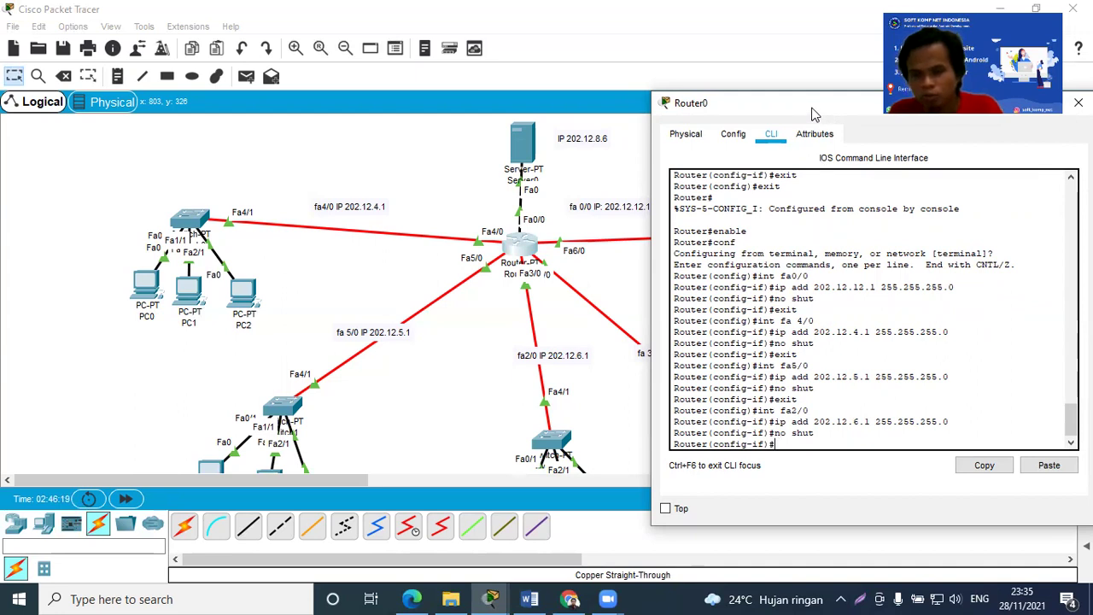
{"action": "left_click_drag", "start_coordinate": [813, 112], "coordinate": [287, 111]}
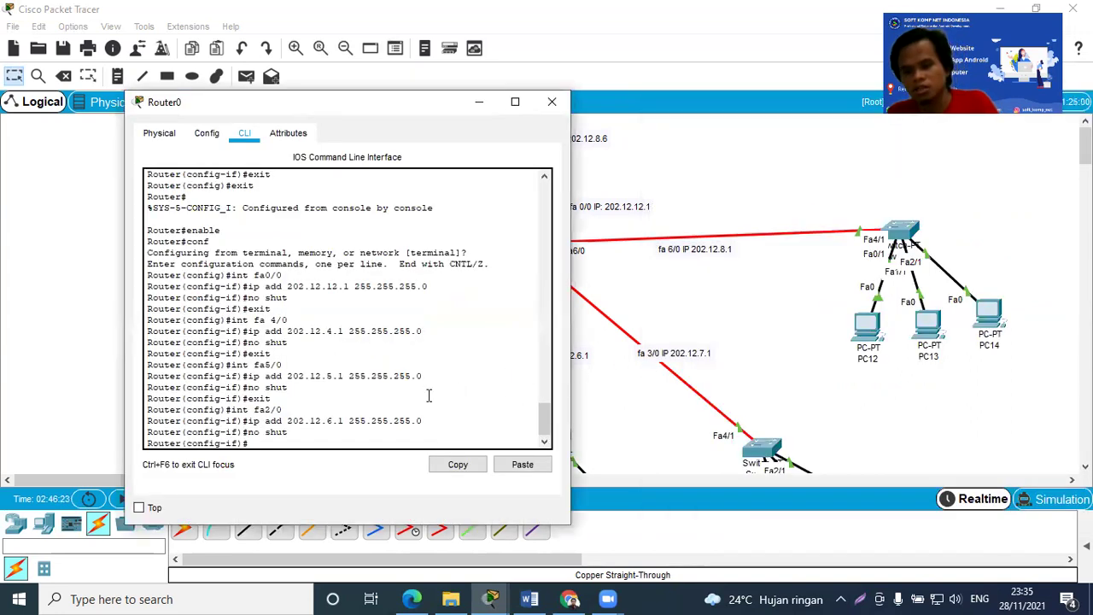
Enter configuration of interface fa3/0 and assign it IP address 202.12.7.1 with subnet mask 255.255.255.0
{"action": "type", "text": "int fa"}
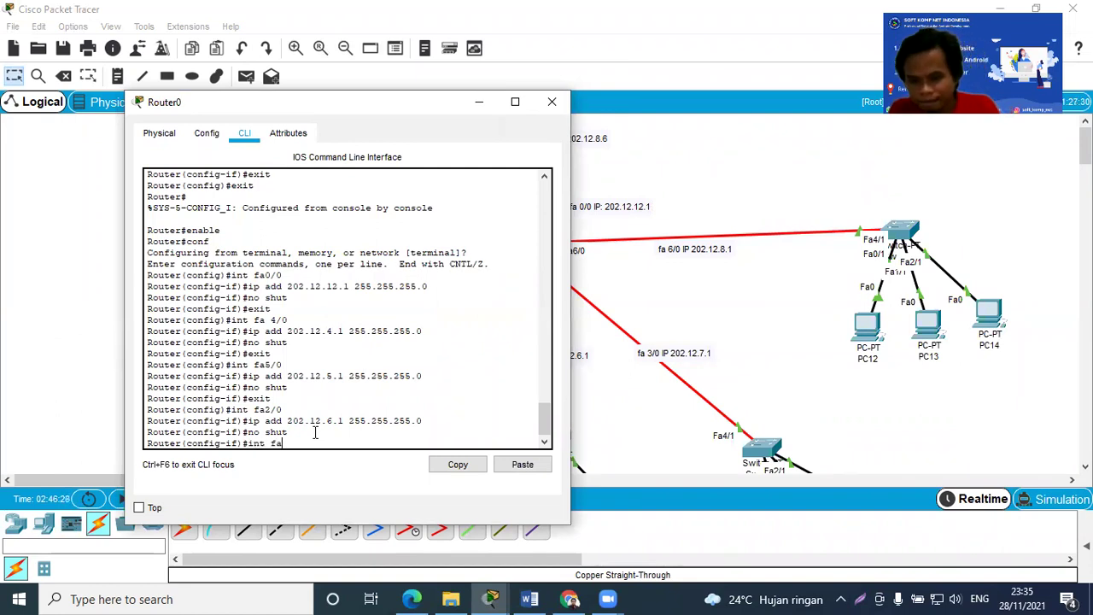
{"action": "type", "text": "3/0"}
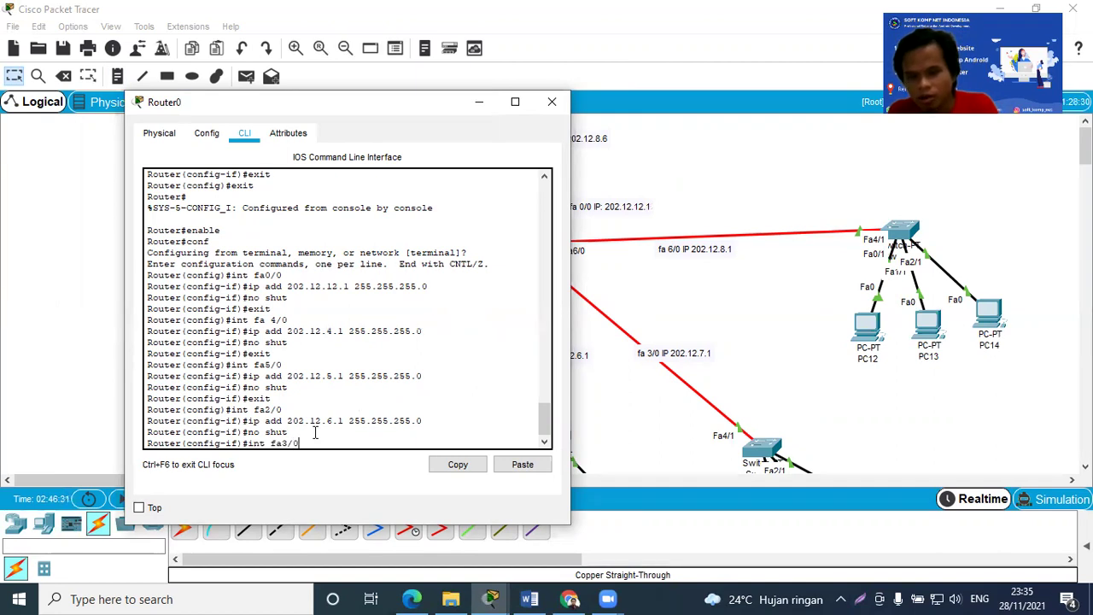
{"action": "key", "text": "Return"}
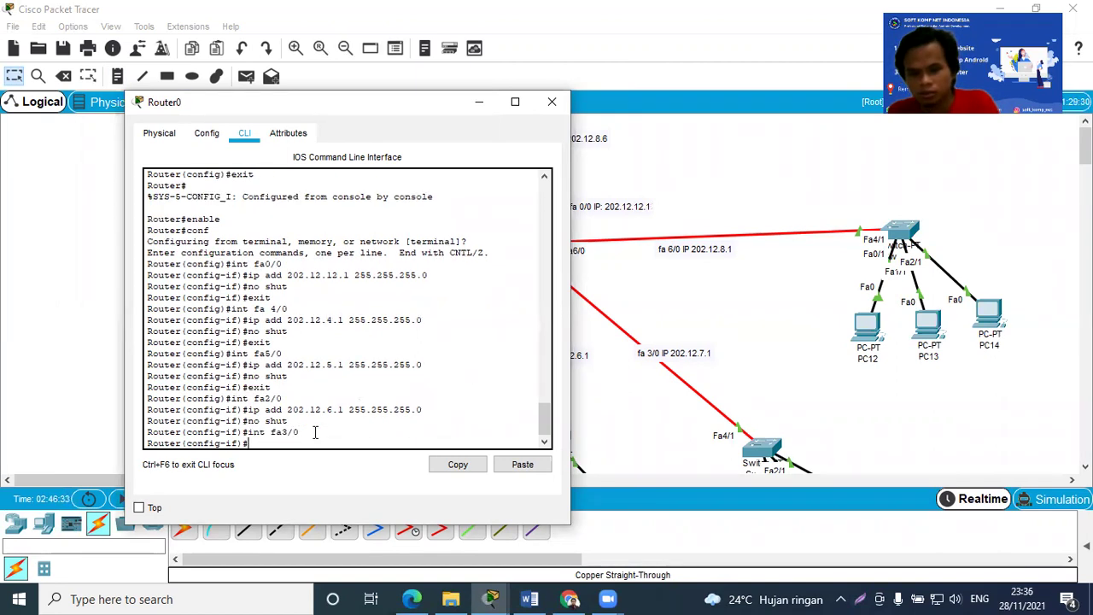
{"action": "type", "text": "ip add"}
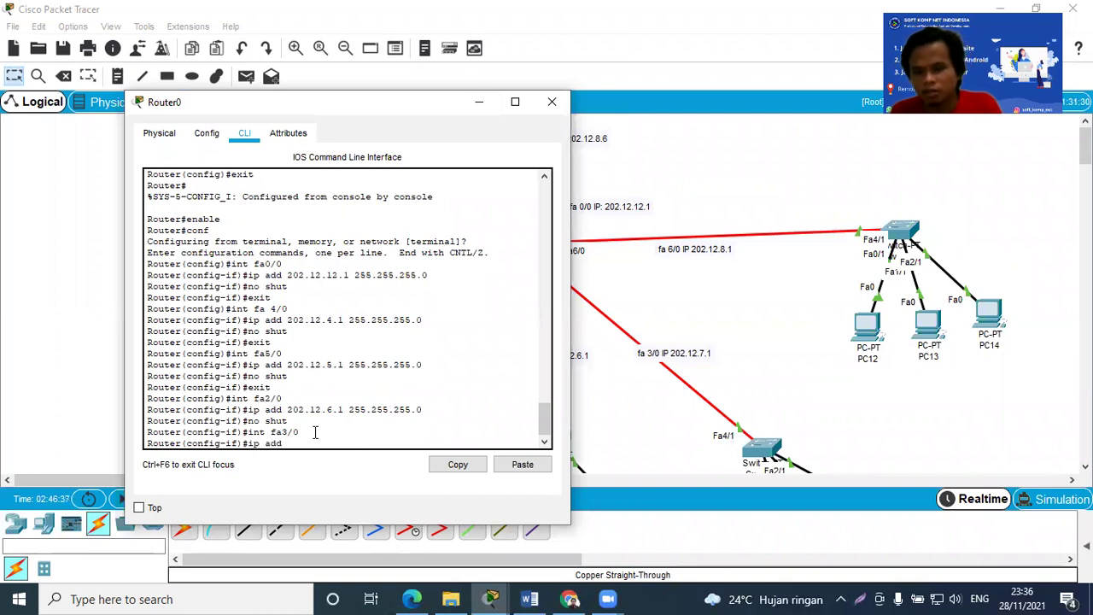
{"action": "type", "text": " 202"}
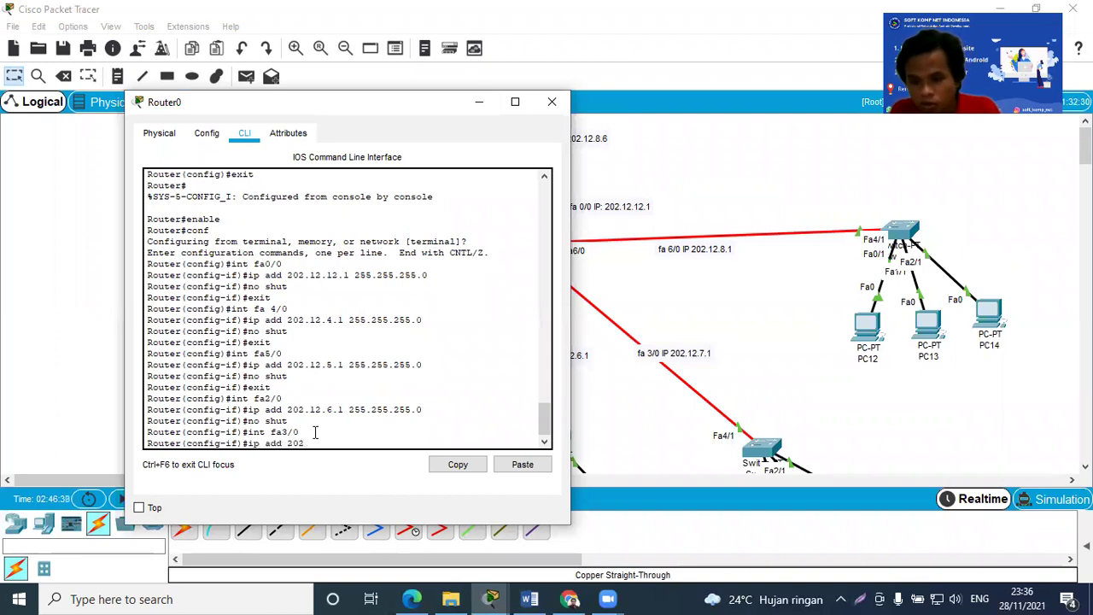
{"action": "type", "text": ".12"}
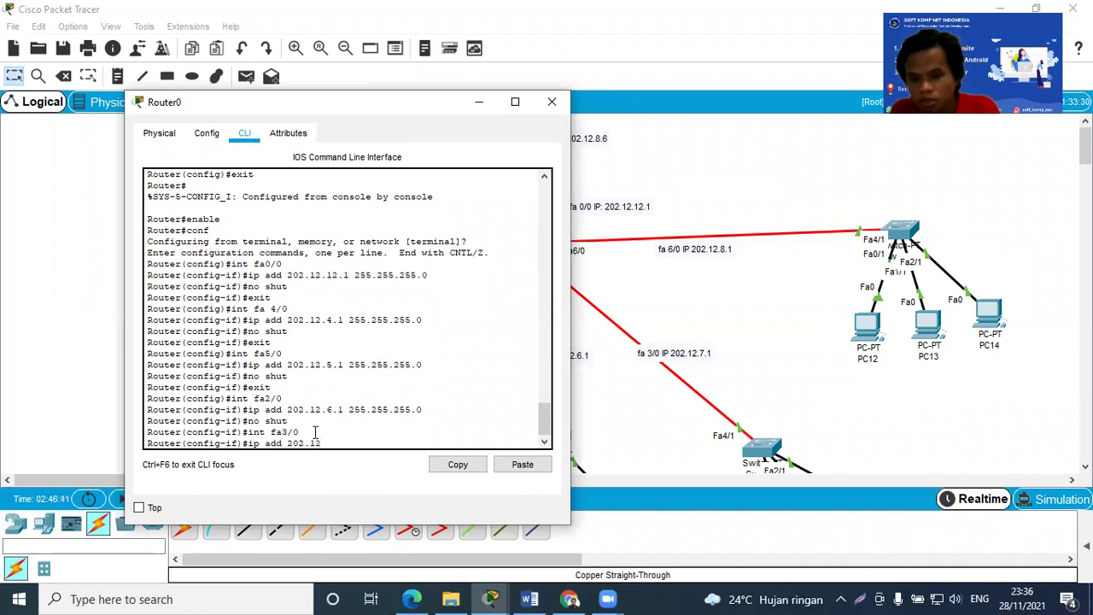
{"action": "type", "text": ".7.1"}
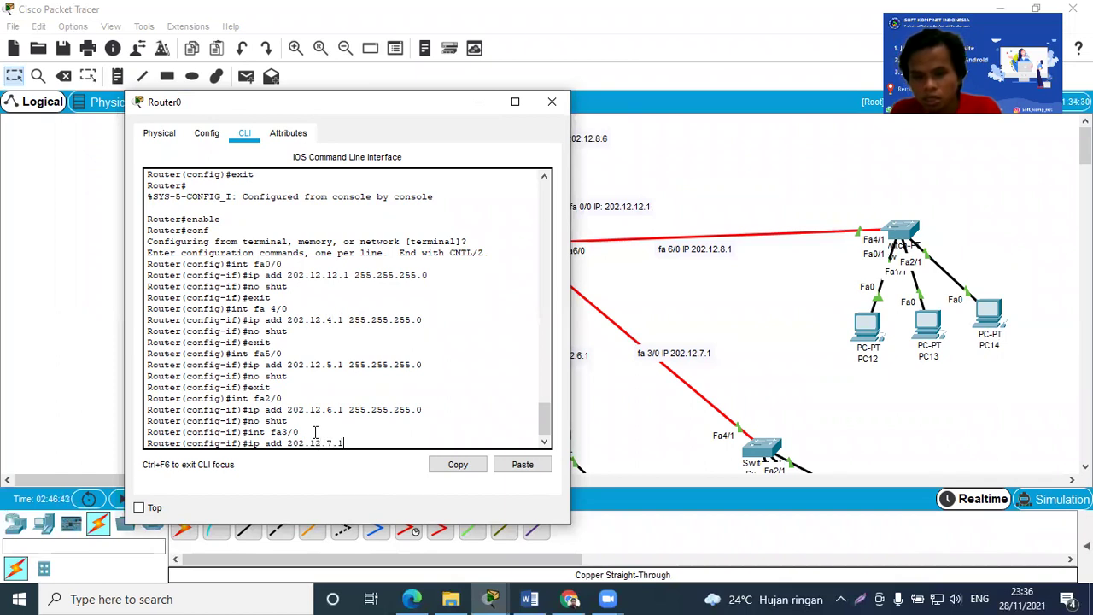
{"action": "type", "text": " 255.255."}
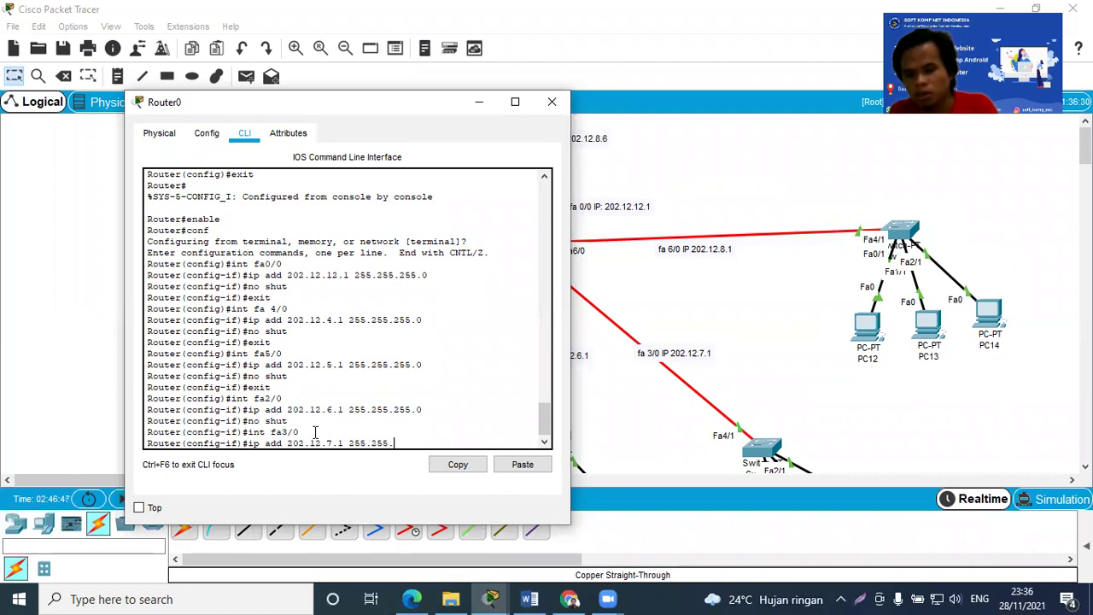
{"action": "type", "text": "255.0"}
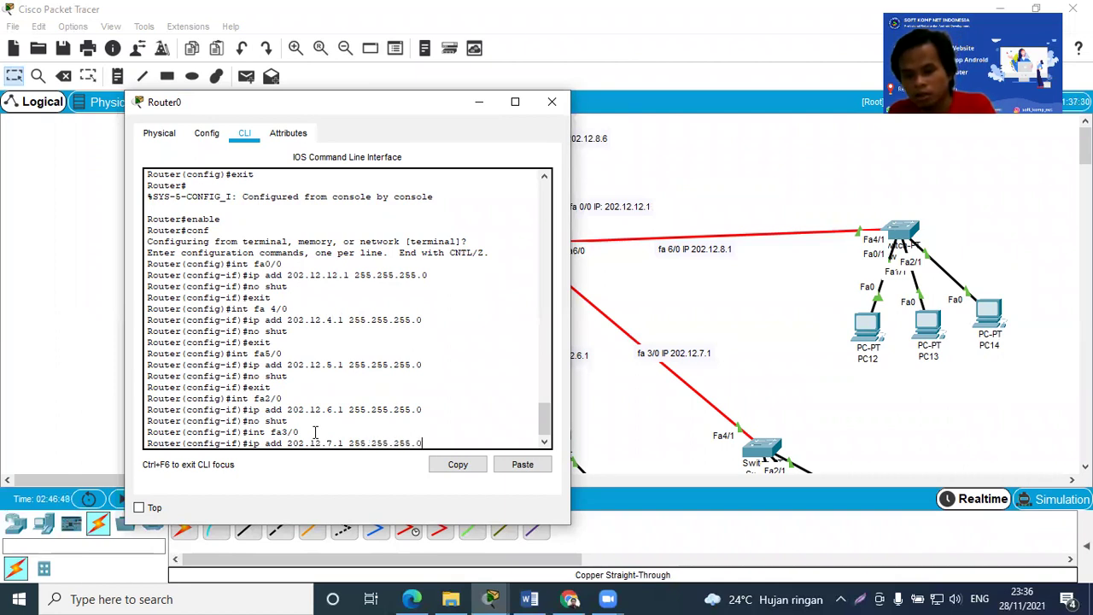
{"action": "key", "text": "Return"}
Enable interface fa3/0 with no shut and exit to global configuration mode
{"action": "type", "text": "n"}
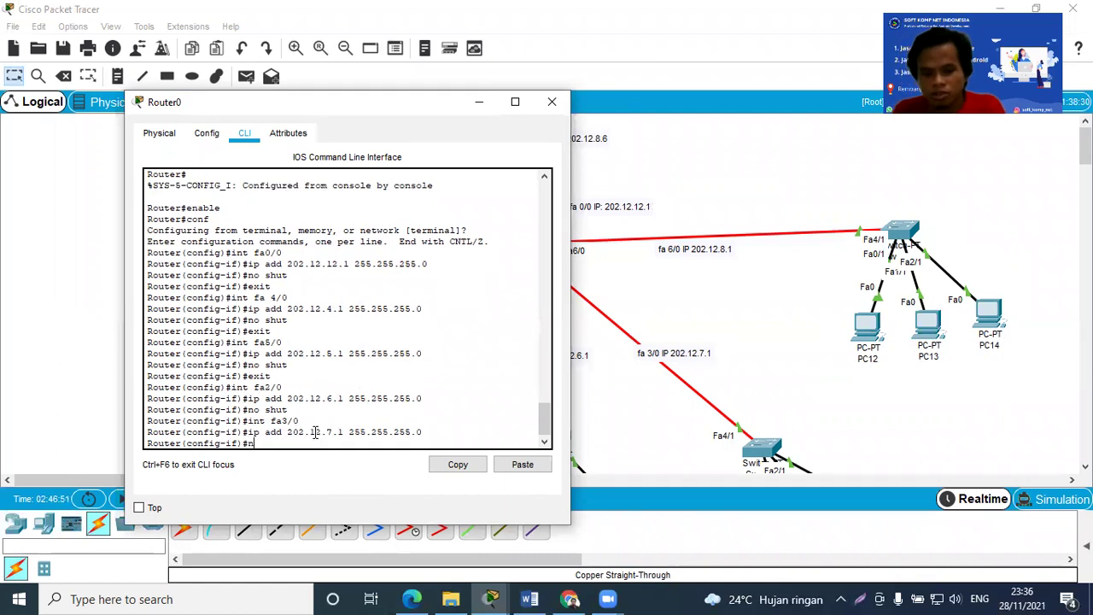
{"action": "type", "text": "o shut"}
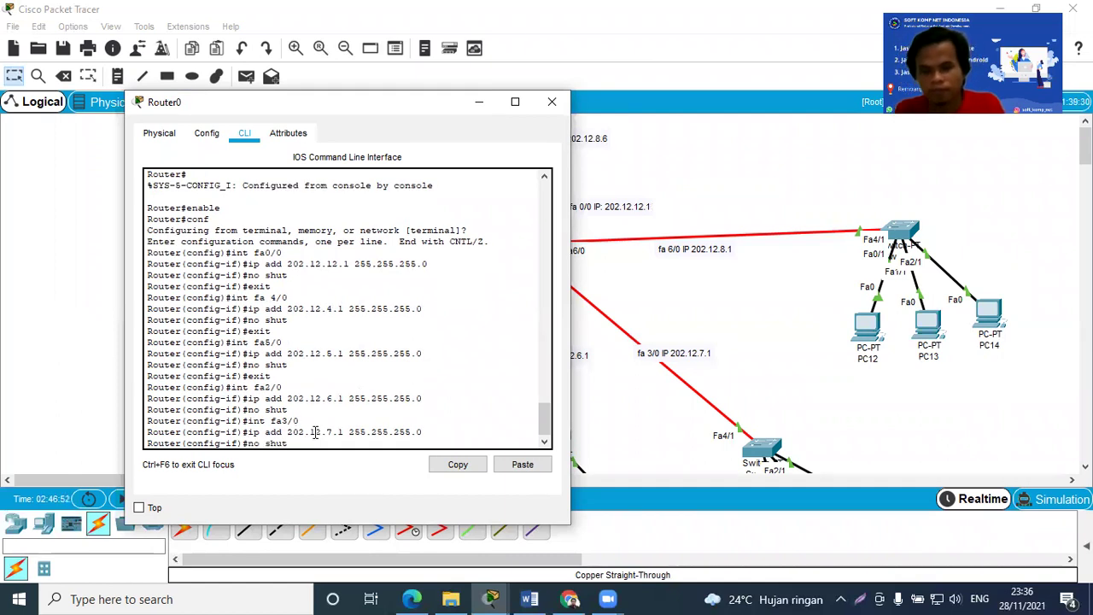
{"action": "key", "text": "Return"}
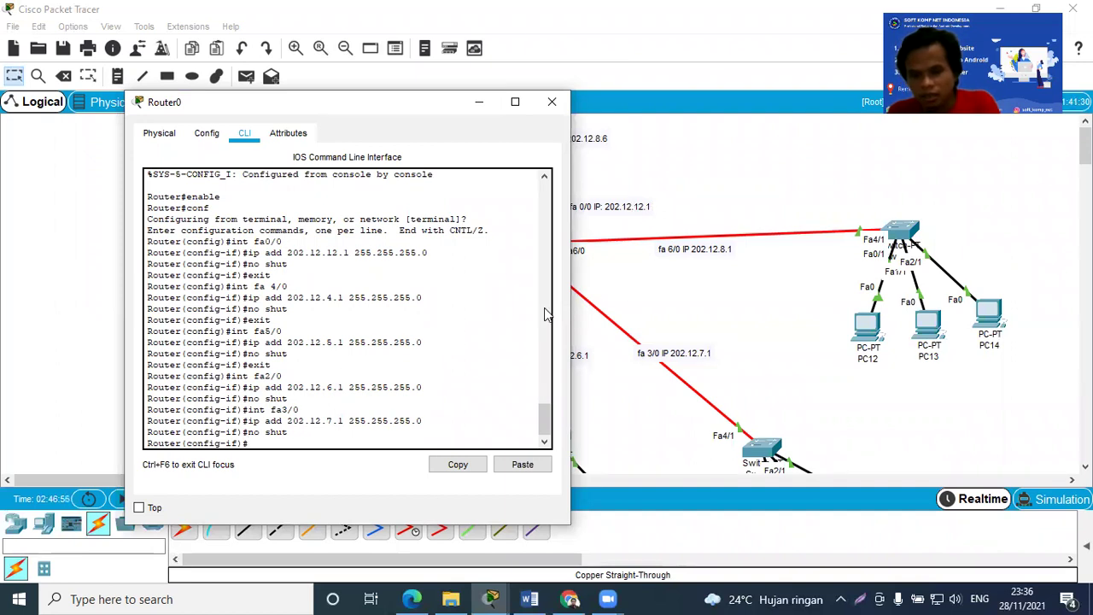
{"action": "type", "text": "fa"}
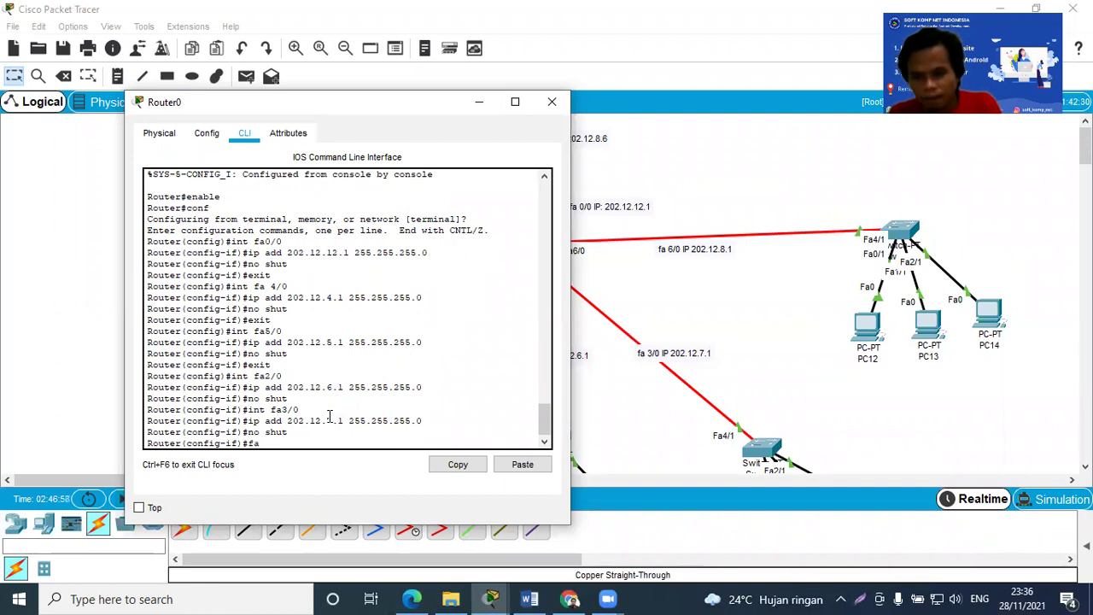
{"action": "key", "text": "BackSpace"}
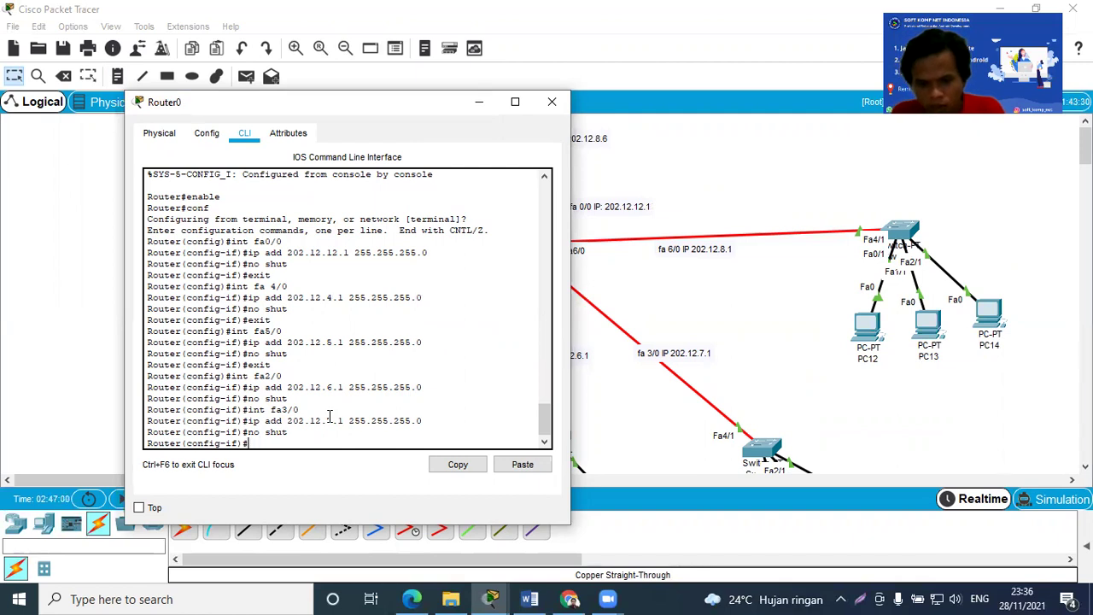
{"action": "type", "text": "exit"}
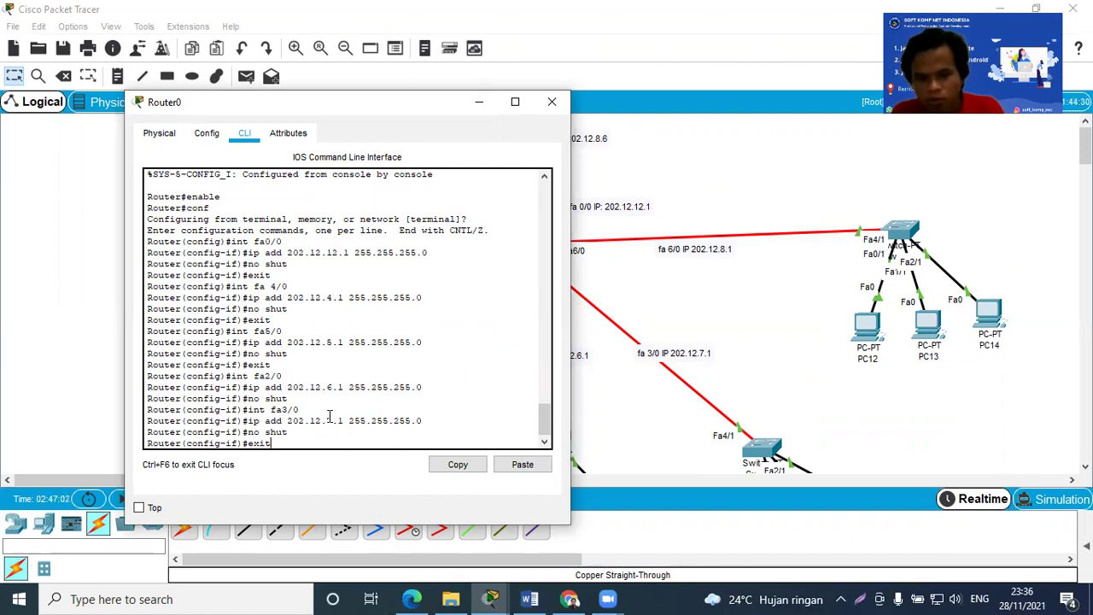
{"action": "key", "text": "Return"}
Enter configuration of interface fa6/0 and assign it IP address 202.12.8.1 with subnet mask 255.255.255.0
{"action": "type", "text": "int fa"}
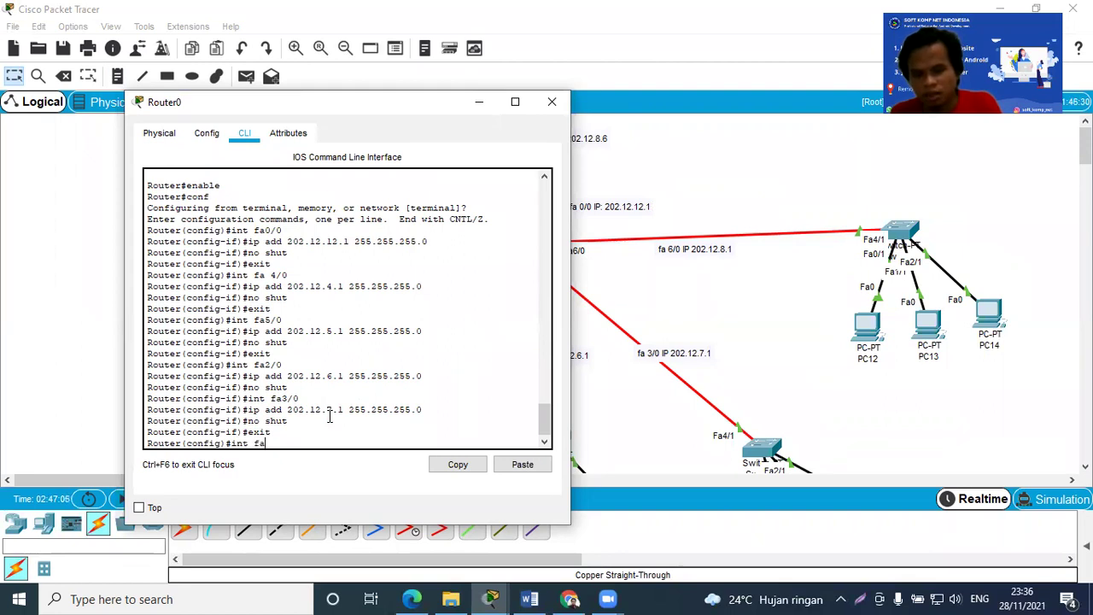
{"action": "type", "text": "6/0"}
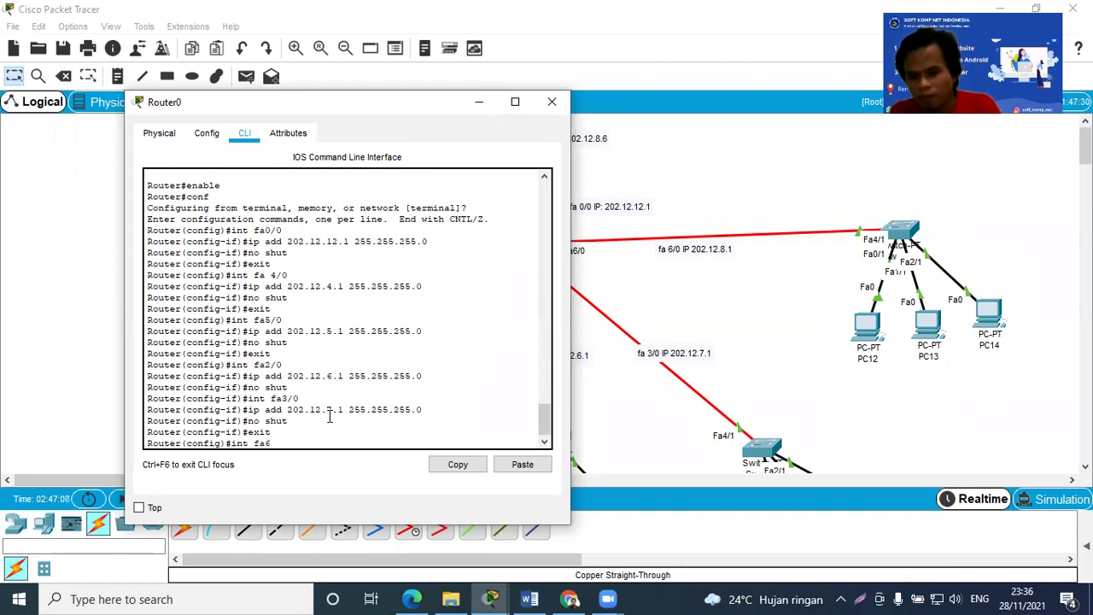
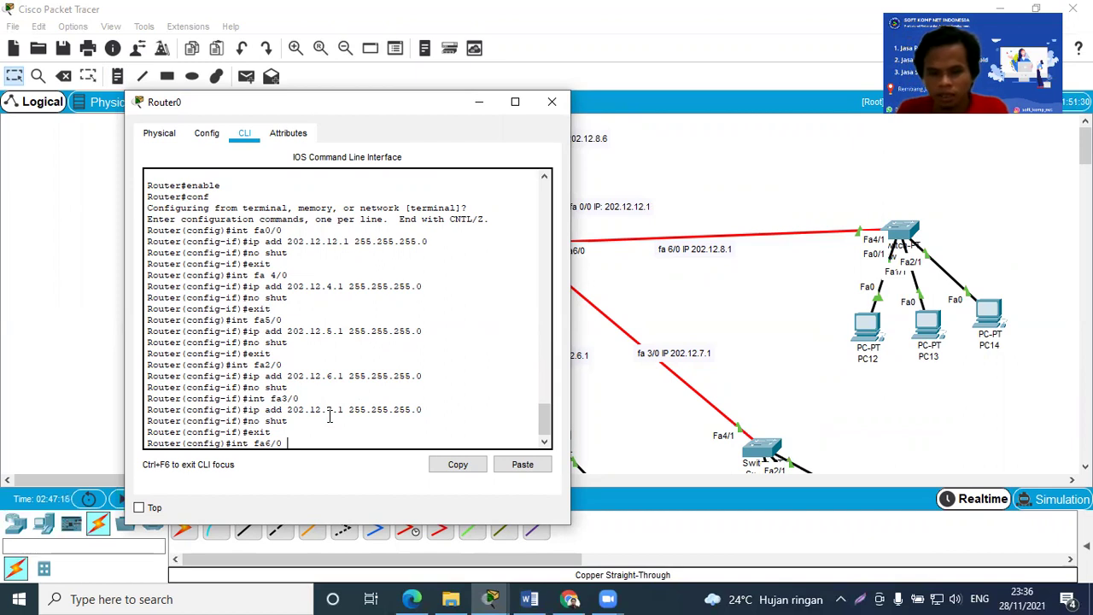
{"action": "key", "text": "Return"}
{"action": "type", "text": "ip"}
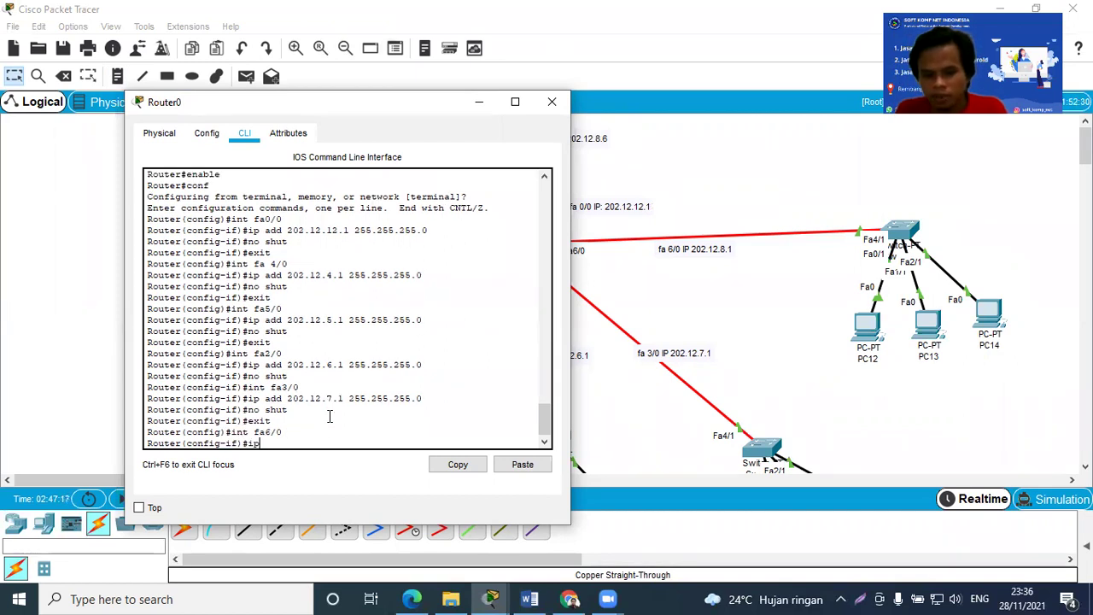
{"action": "type", "text": " add"}
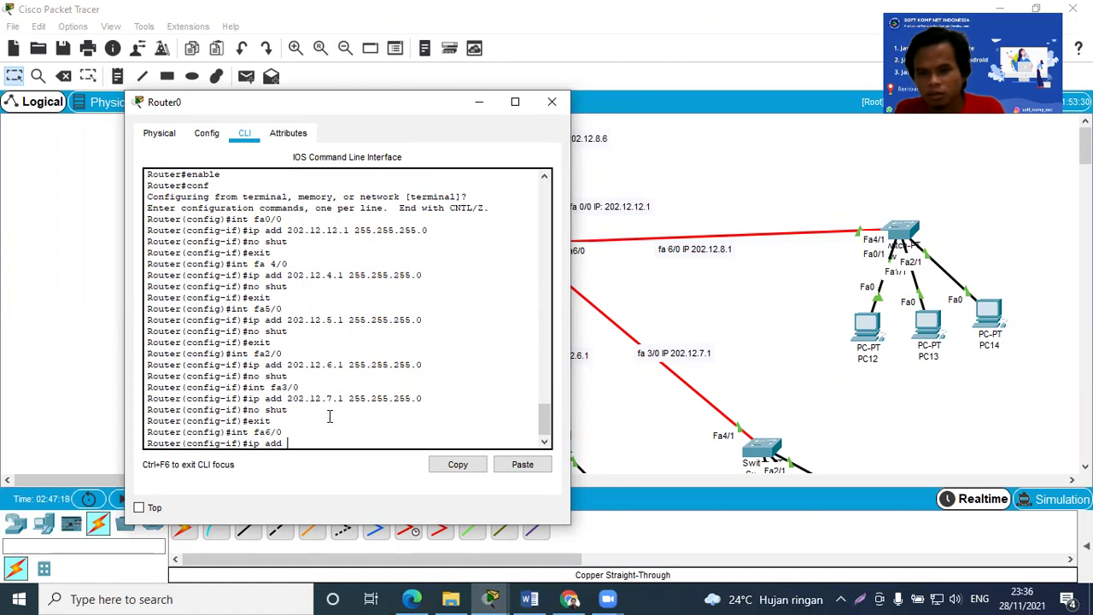
{"action": "type", "text": " 202.12"}
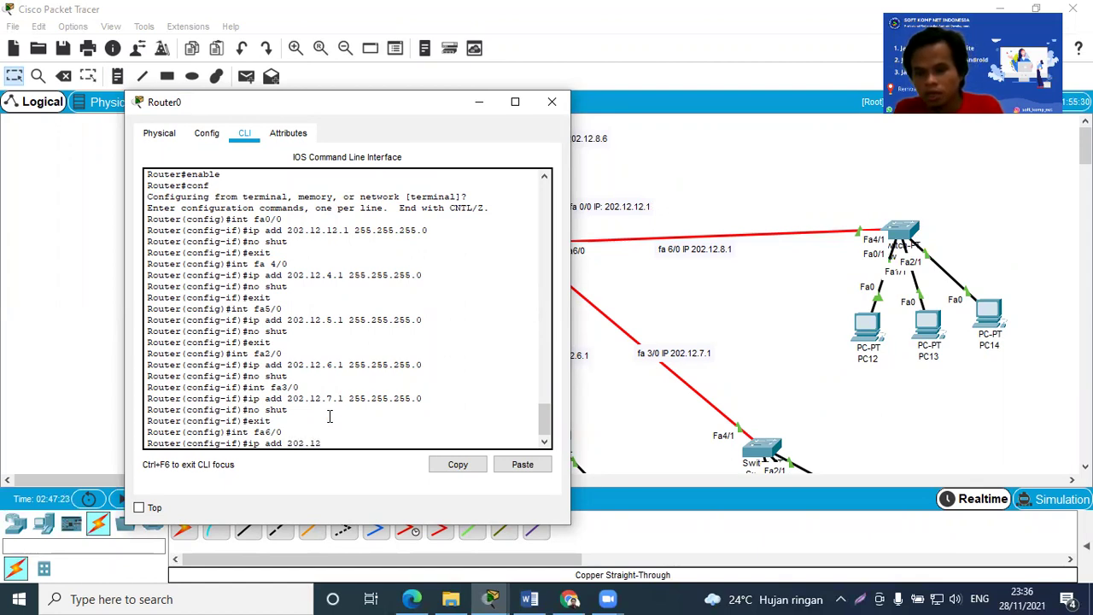
{"action": "type", "text": ".8.1 255.255.2"}
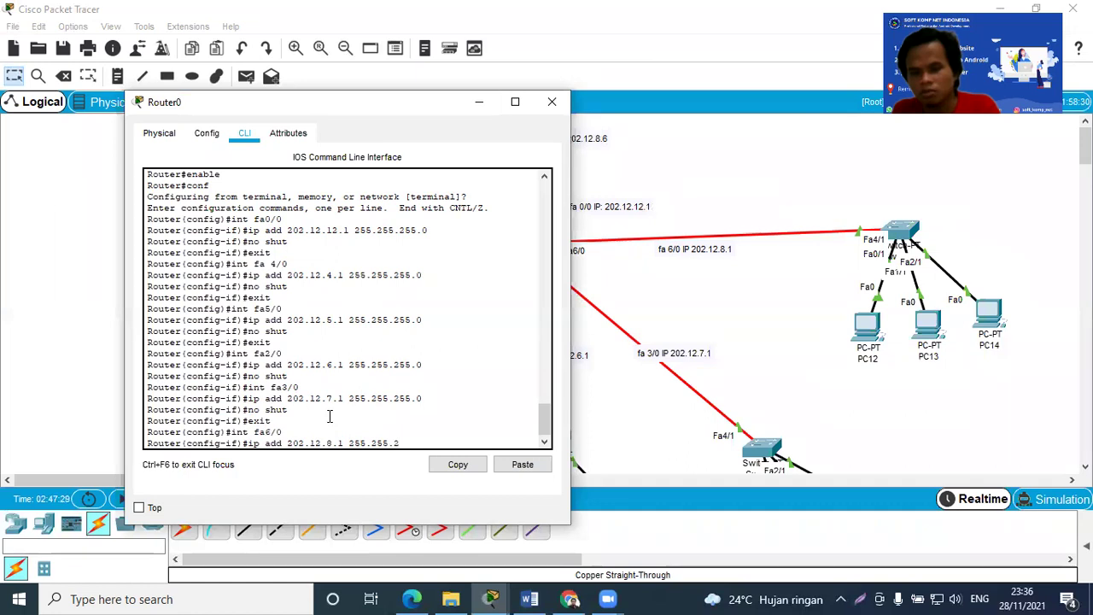
{"action": "type", "text": "55.0"}
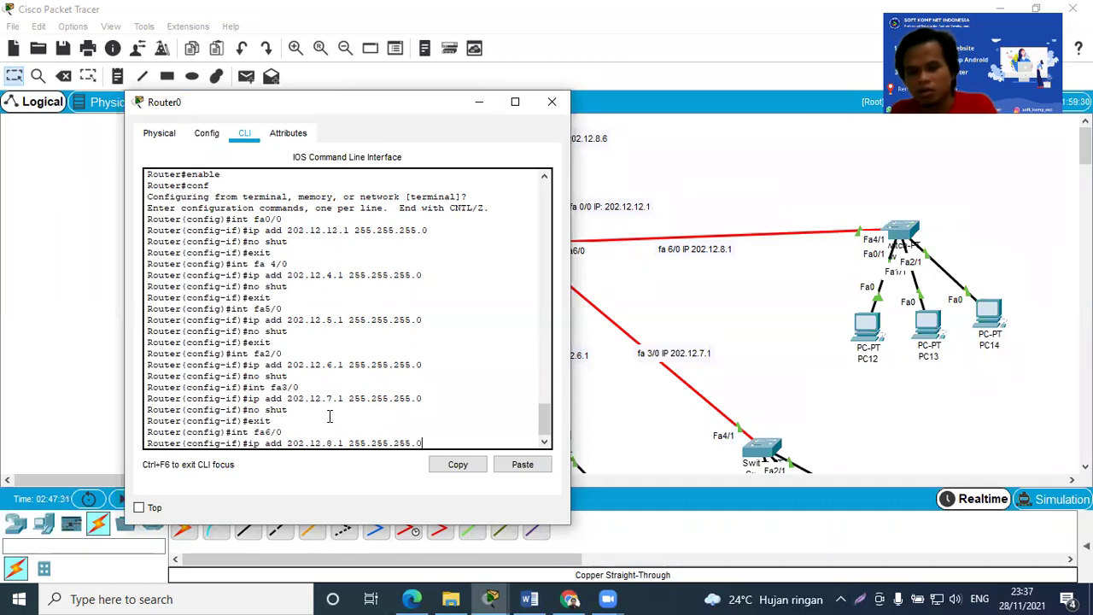
{"action": "key", "text": "Return"}
Enable interface fa6/0 with no shut, exit to global configuration mode and close the Router0 window
{"action": "type", "text": "no9 "}
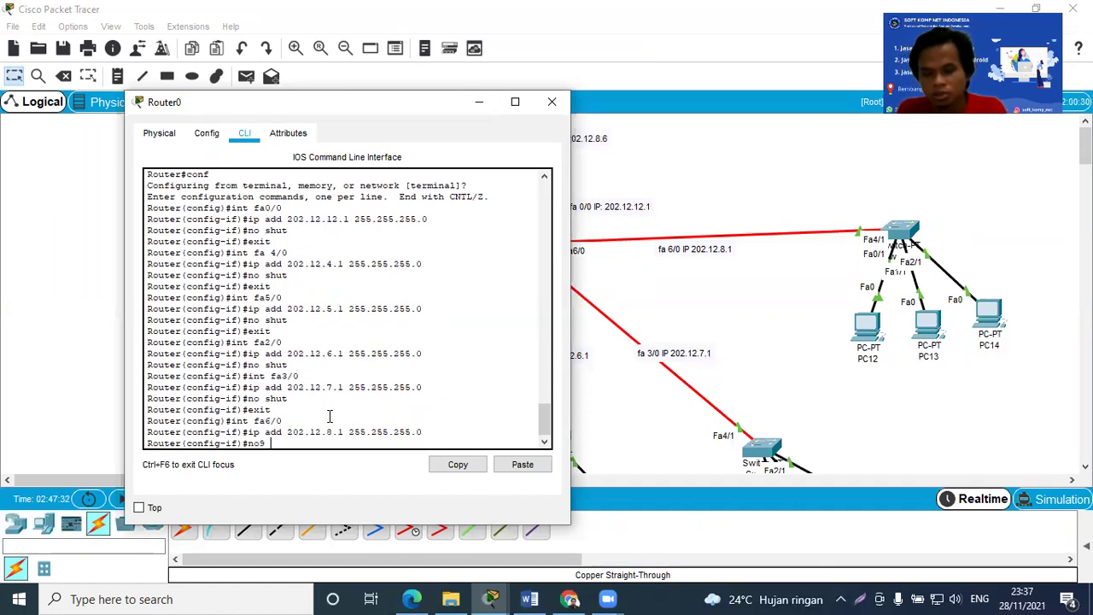
{"action": "type", "text": "shut"}
{"action": "key", "text": "Return"}
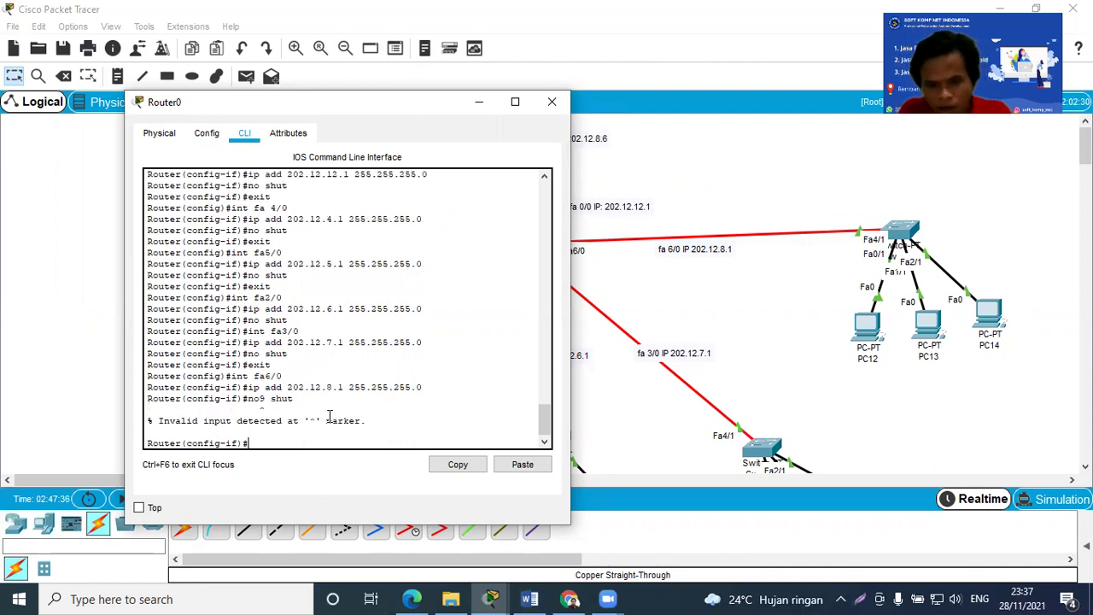
{"action": "type", "text": "no s"}
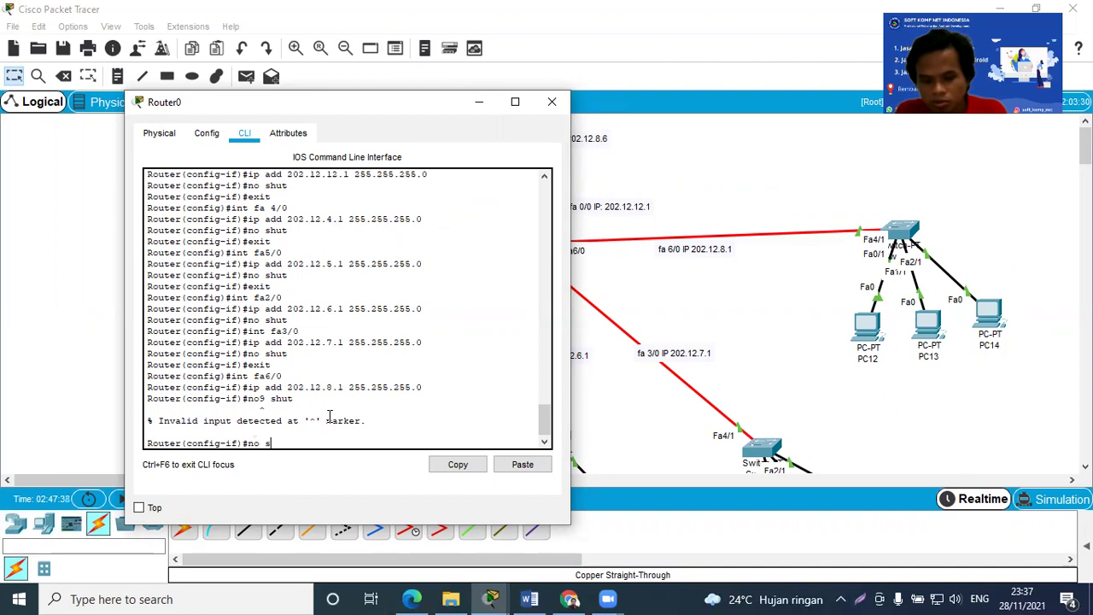
{"action": "type", "text": "hut"}
{"action": "key", "text": "Return"}
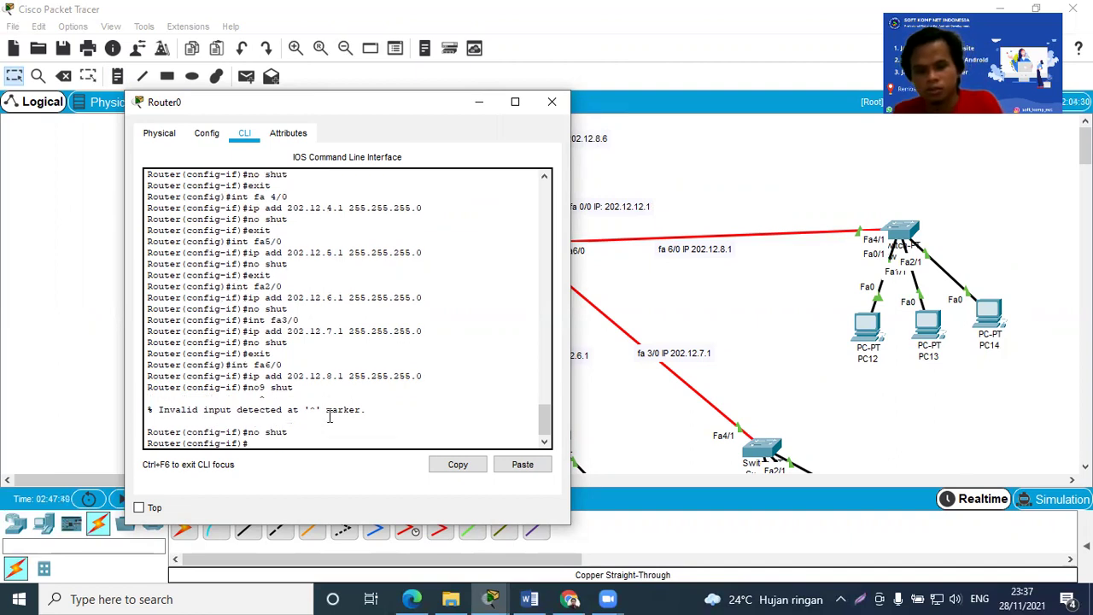
{"action": "type", "text": "exi"}
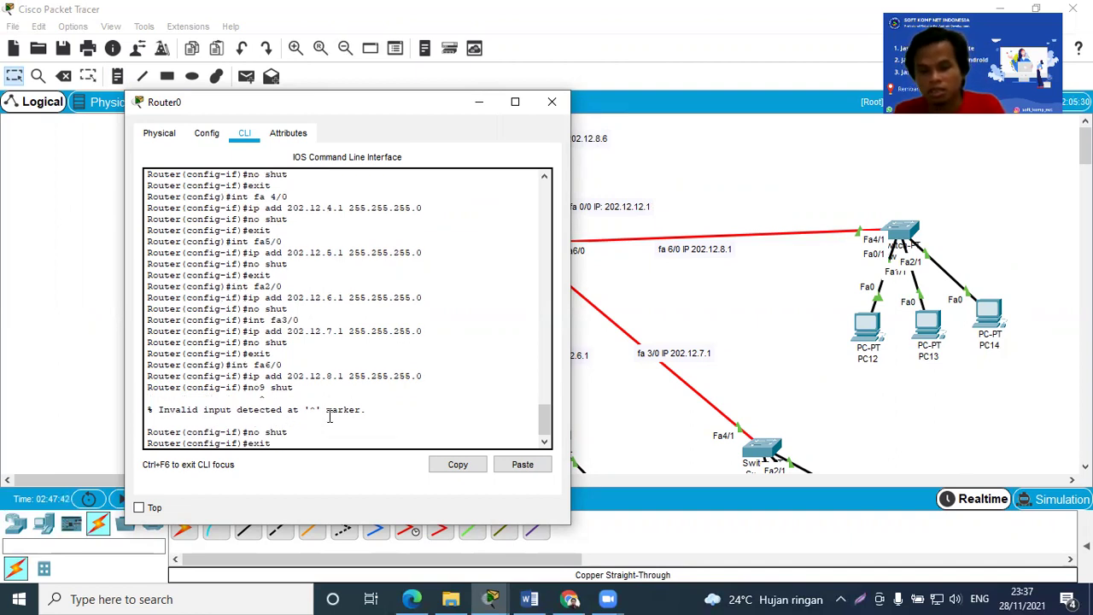
{"action": "type", "text": "t"}
{"action": "key", "text": "Return"}
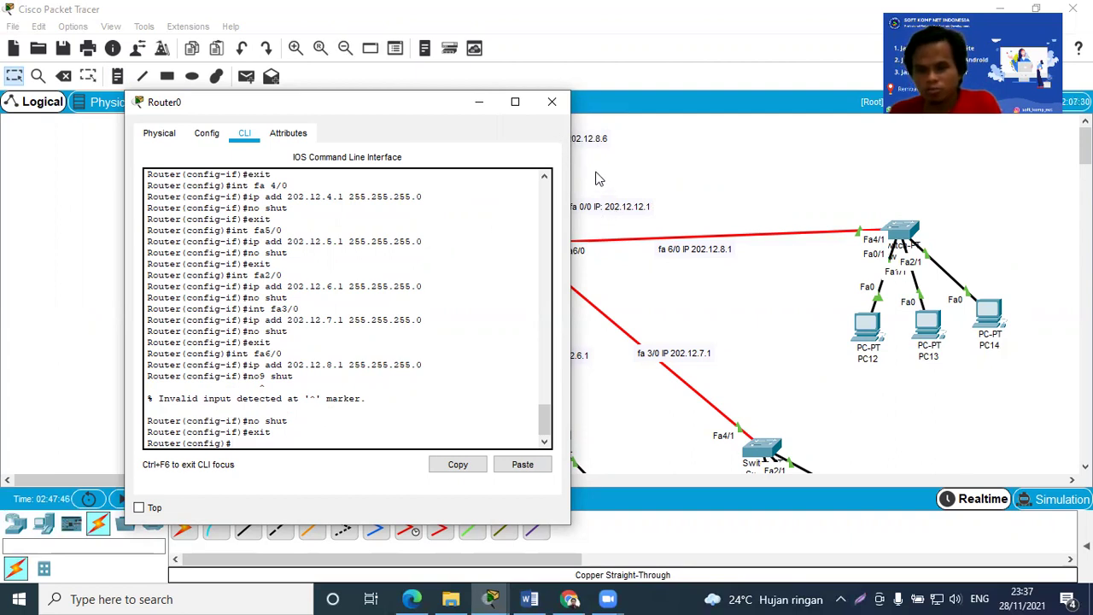
{"action": "left_click", "coordinate": [551, 101]}
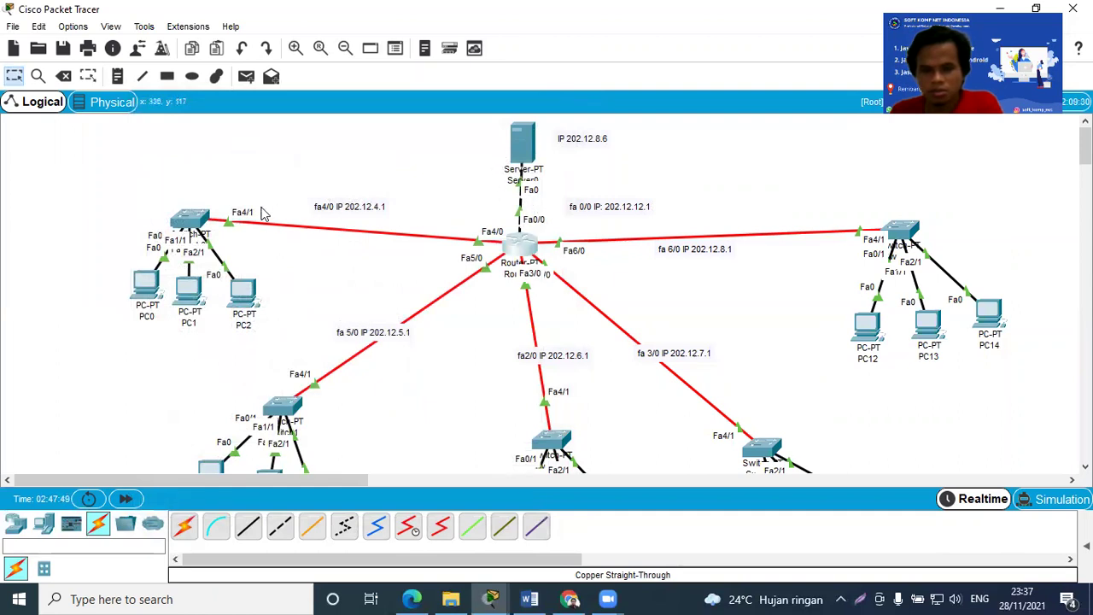
Spread PC0, PC1 and PC2 farther apart below their switch
{"action": "left_click_drag", "start_coordinate": [157, 292], "coordinate": [109, 318]}
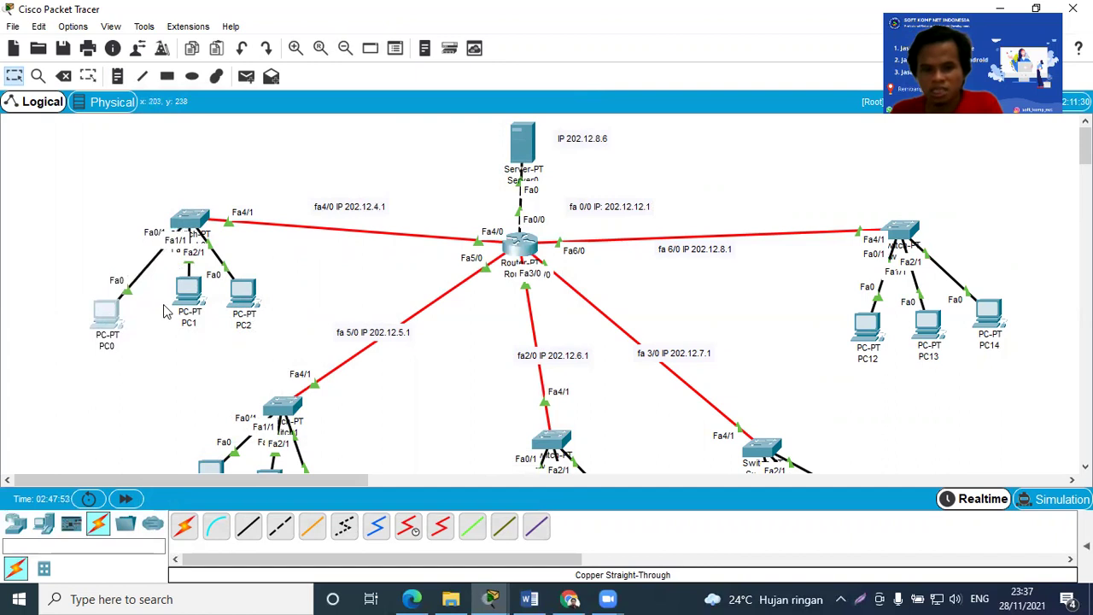
{"action": "left_click_drag", "start_coordinate": [173, 304], "coordinate": [164, 330]}
{"action": "left_click_drag", "start_coordinate": [246, 301], "coordinate": [261, 314]}
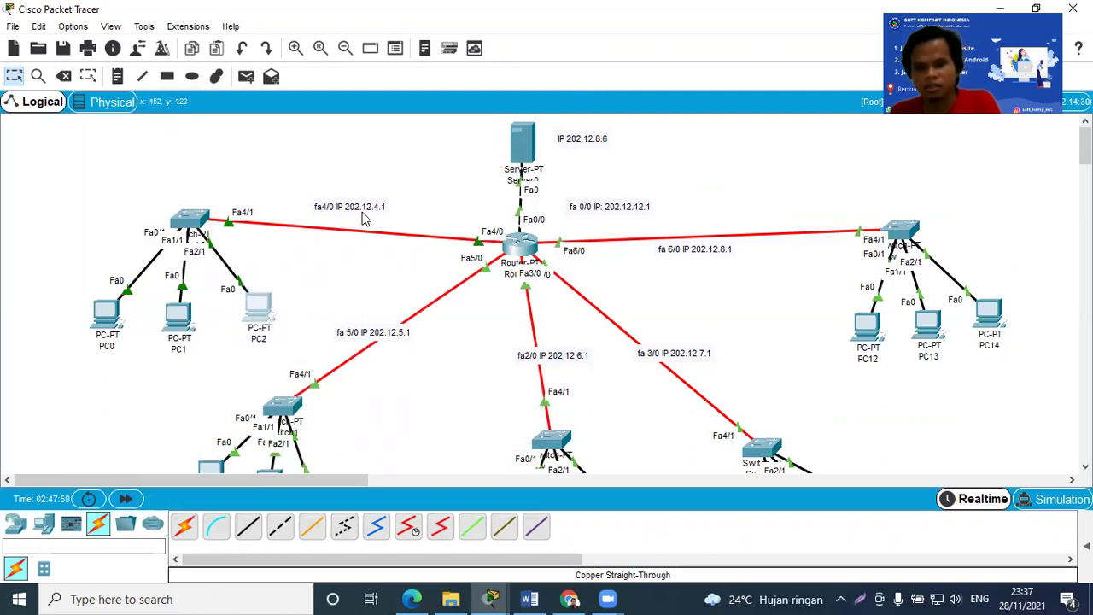
Open PC0's IP Configuration and move its window aside to uncover the fa4/0 link label
{"action": "left_click", "coordinate": [109, 316]}
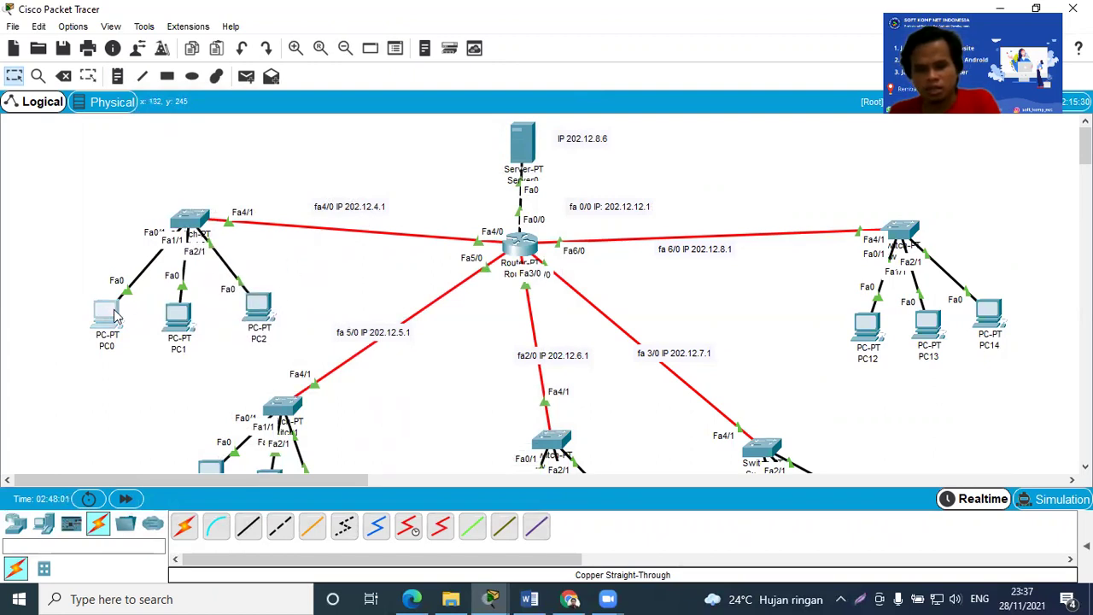
{"action": "left_click", "coordinate": [453, 104]}
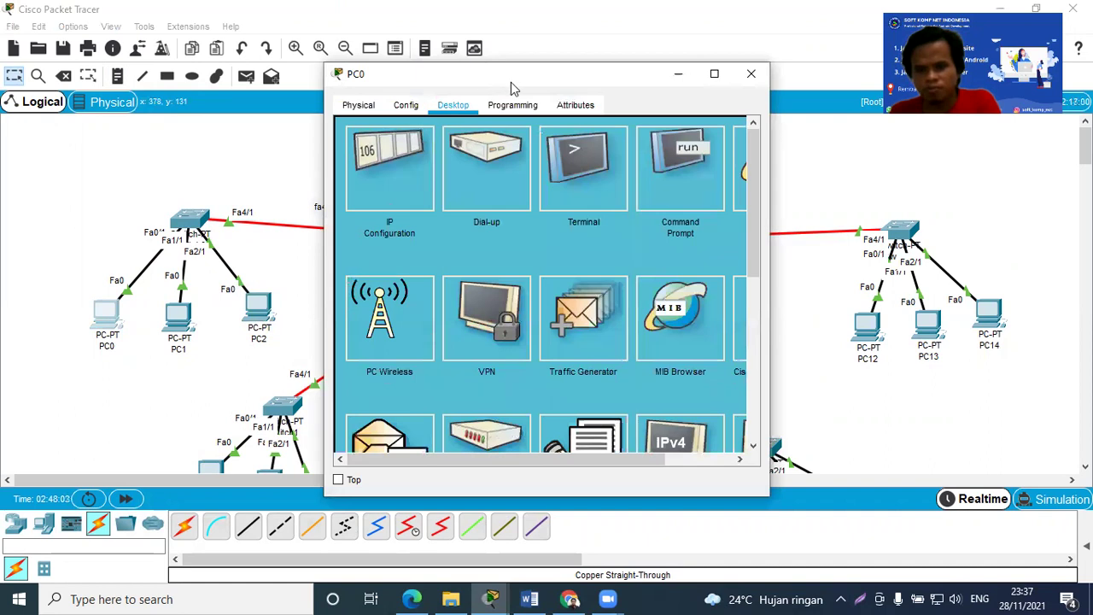
{"action": "left_click_drag", "start_coordinate": [510, 82], "coordinate": [829, 147]}
{"action": "left_click", "coordinate": [720, 233]}
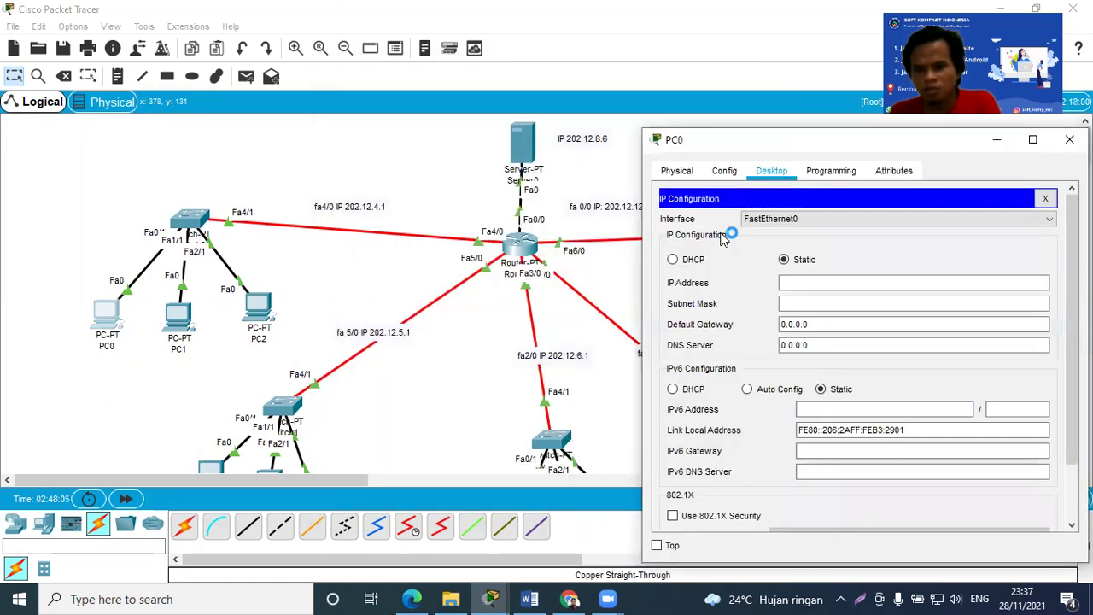
Try to assign PC0 the static IP address 202.12.4.1 on FastEthernet0
{"action": "left_click", "coordinate": [801, 285]}
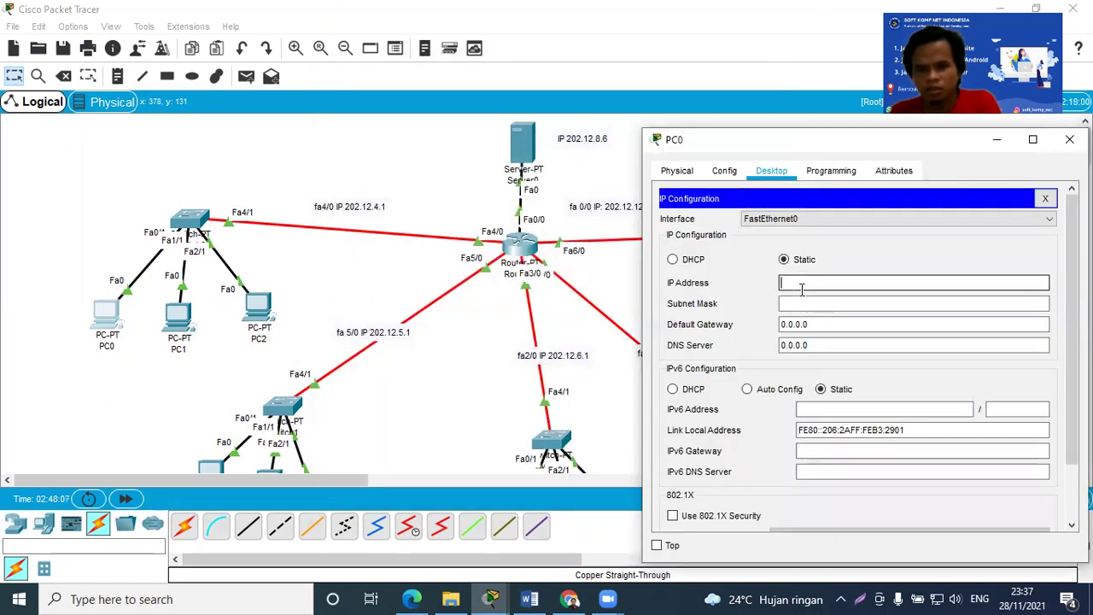
{"action": "type", "text": "202"}
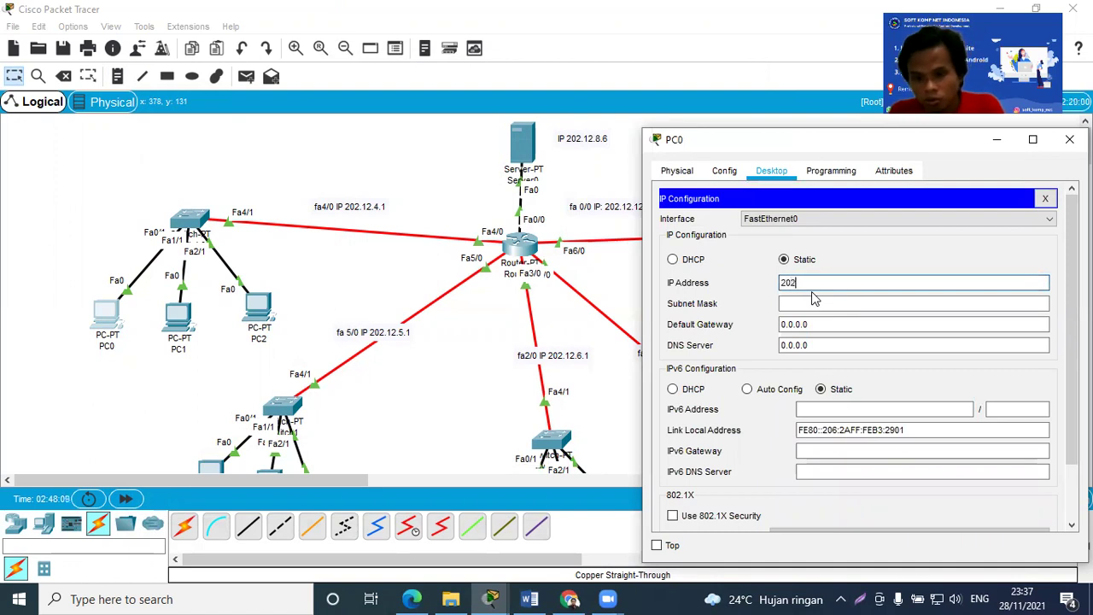
{"action": "type", "text": ".12"}
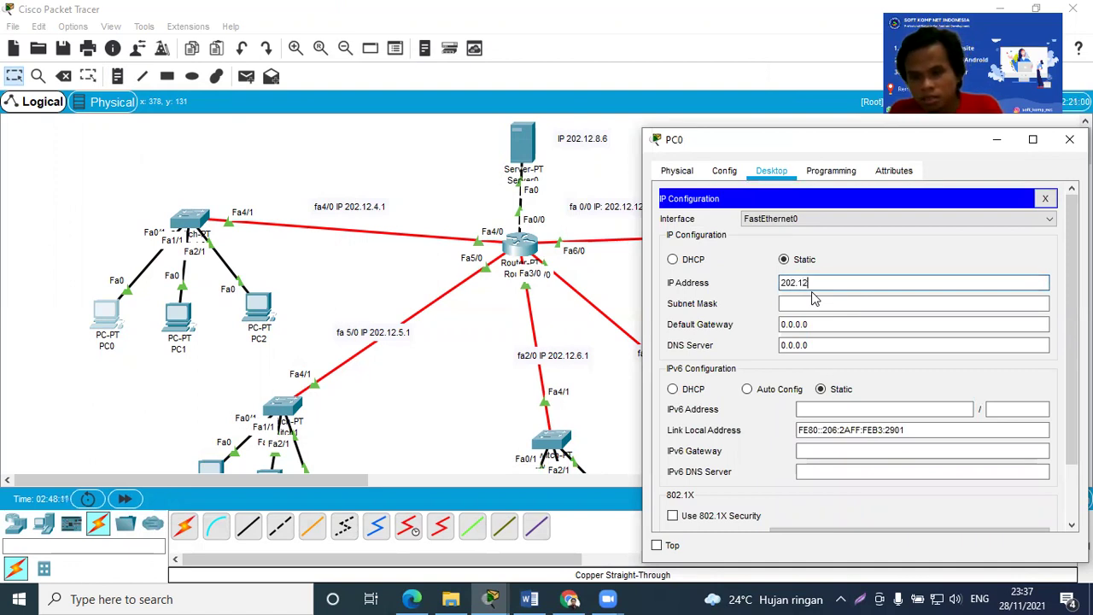
{"action": "type", "text": ".4.1"}
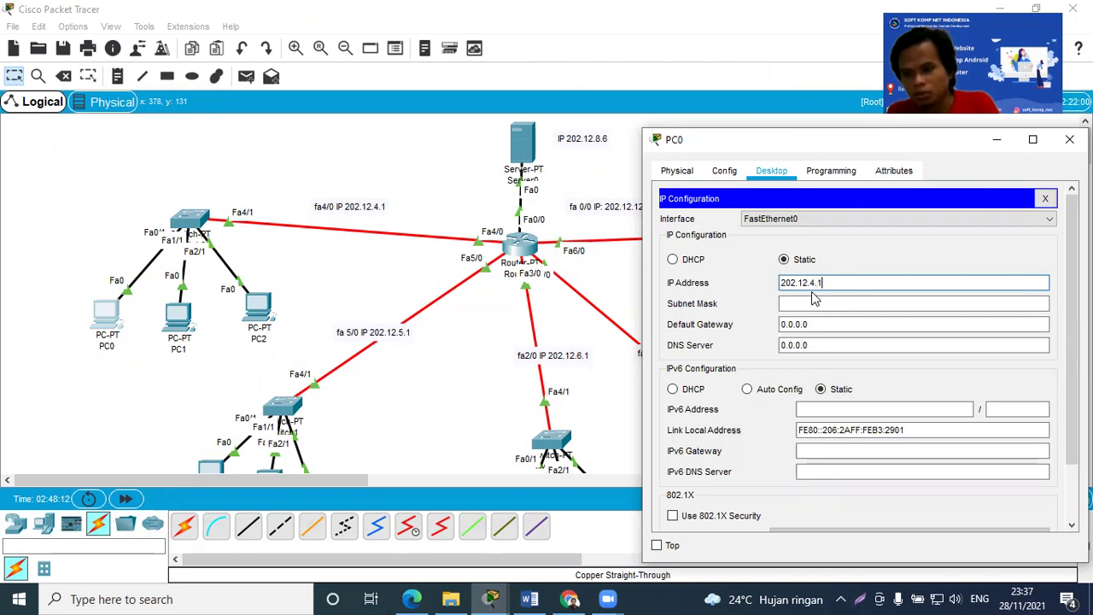
{"action": "left_click", "coordinate": [813, 304]}
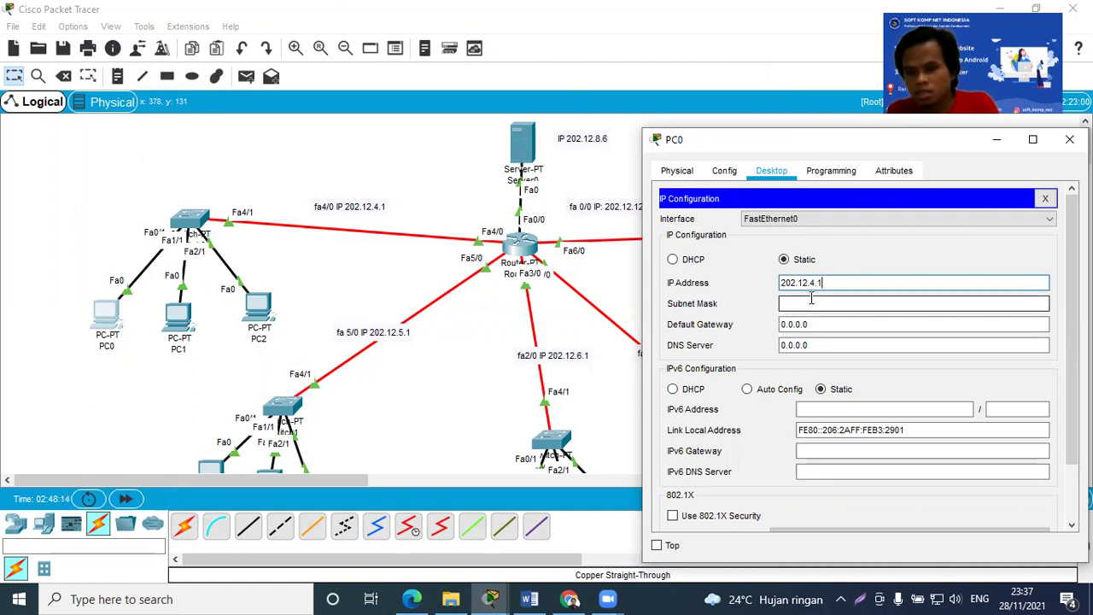
Set PC0's static IP address to 202.12.4.2 and fill in subnet mask 255.255.255.0
{"action": "left_click", "coordinate": [805, 283]}
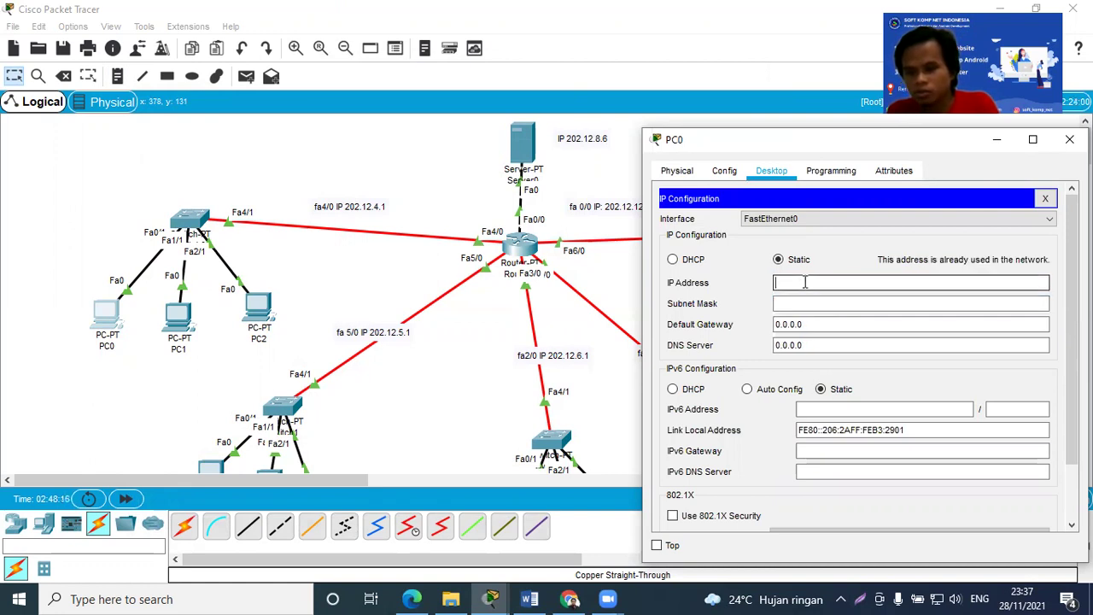
{"action": "type", "text": "2"}
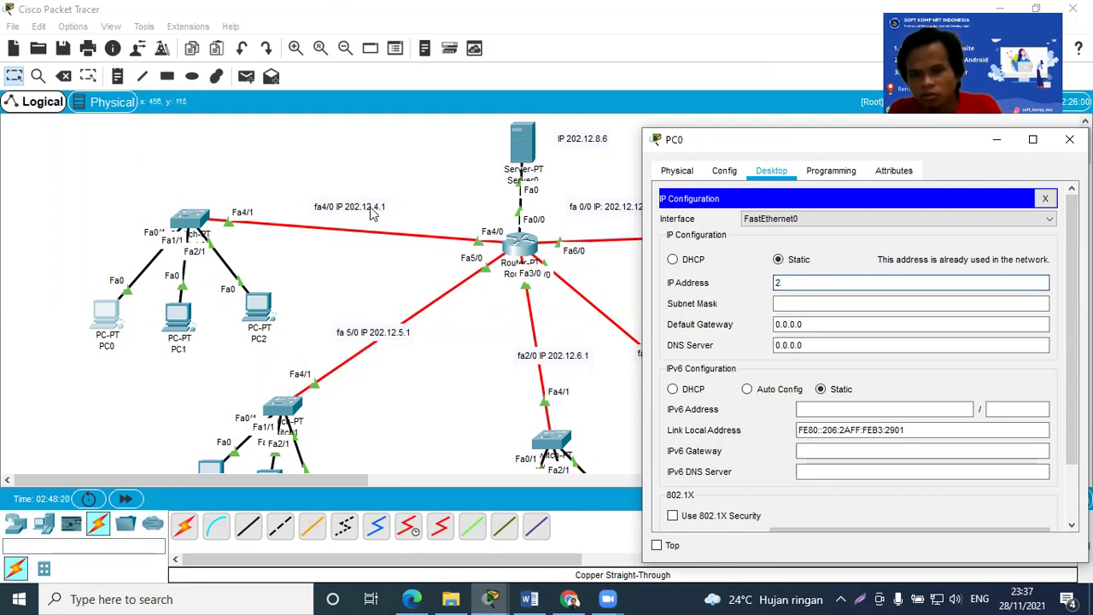
{"action": "type", "text": "0"}
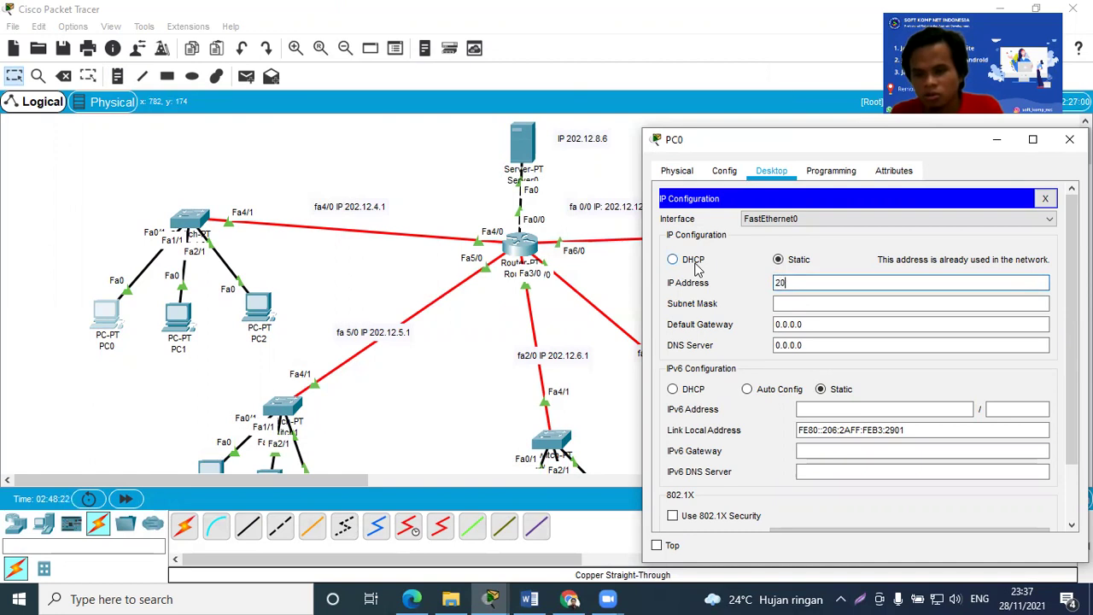
{"action": "type", "text": "2.12.4.2"}
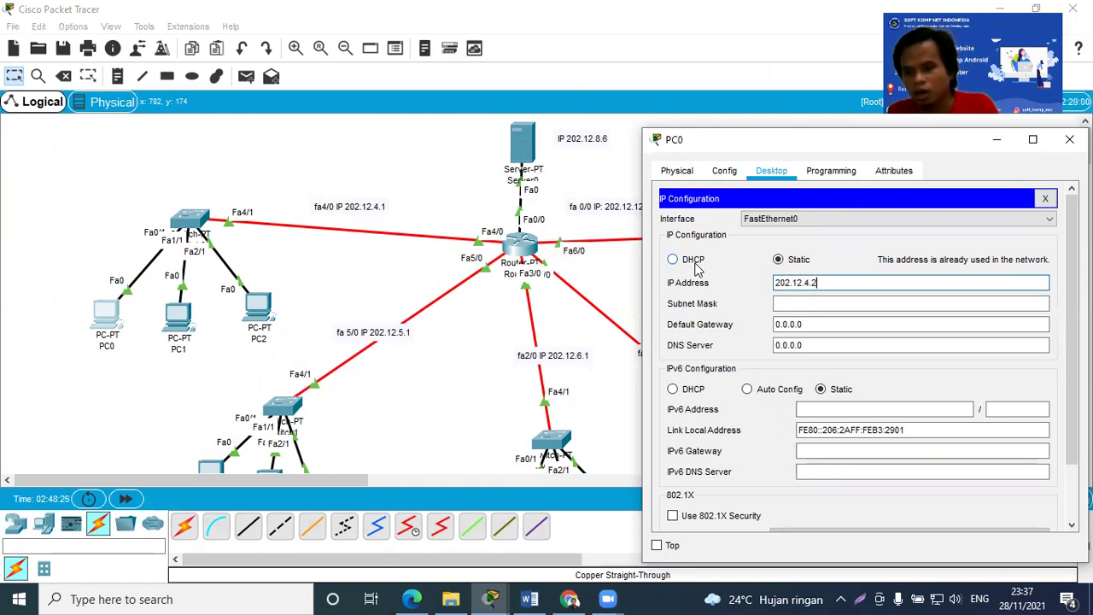
{"action": "left_click", "coordinate": [803, 304]}
Replace PC0's default gateway with an address in the fa4/0 link's network, beginning with 202.12
{"action": "left_click", "coordinate": [833, 323]}
{"action": "left_click_drag", "start_coordinate": [811, 325], "coordinate": [767, 325]}
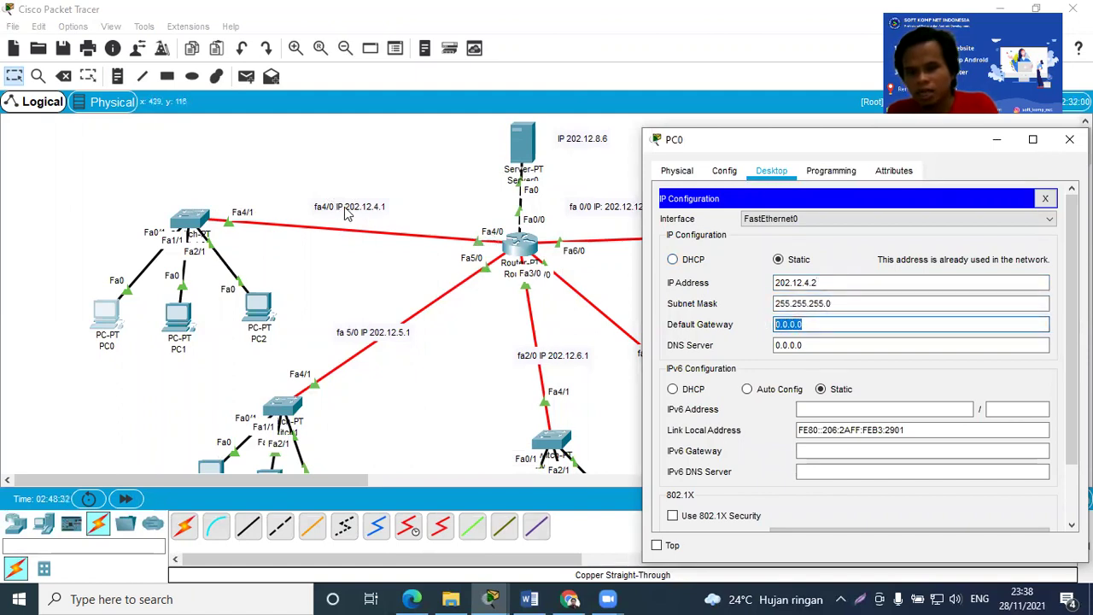
{"action": "type", "text": "202.12."}
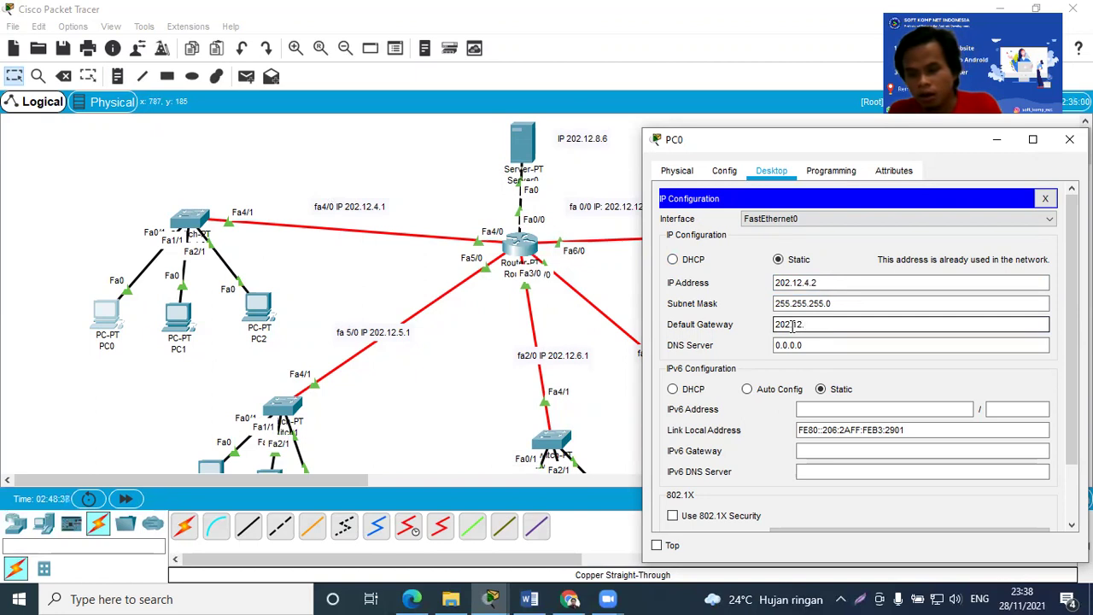
Complete PC0's default gateway as 202.12.4.1 and close its configuration window
{"action": "type", "text": "4.1"}
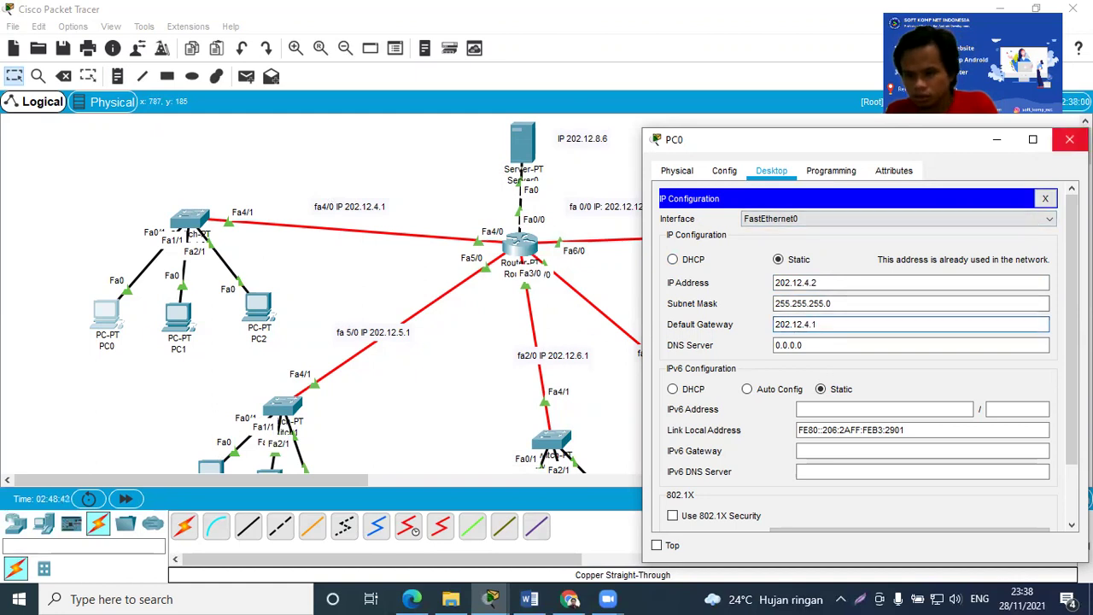
{"action": "left_click", "coordinate": [1069, 140]}
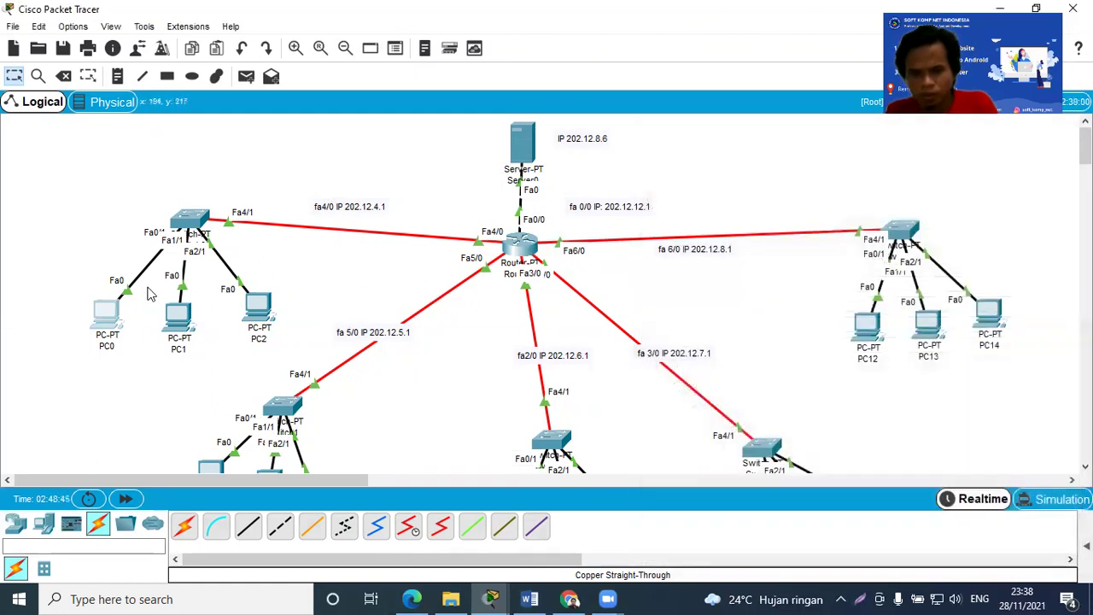
Test PC0's connection to its gateway by pinging 202.12.4.1 from its command prompt, and close the PC0 window
{"action": "left_click", "coordinate": [101, 315]}
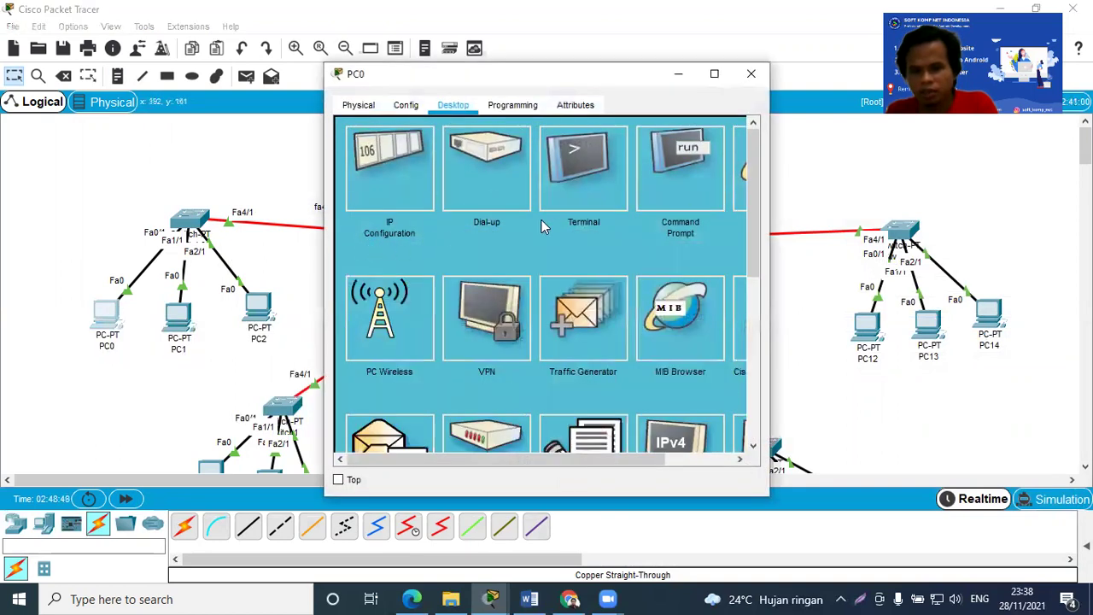
{"action": "left_click", "coordinate": [674, 178]}
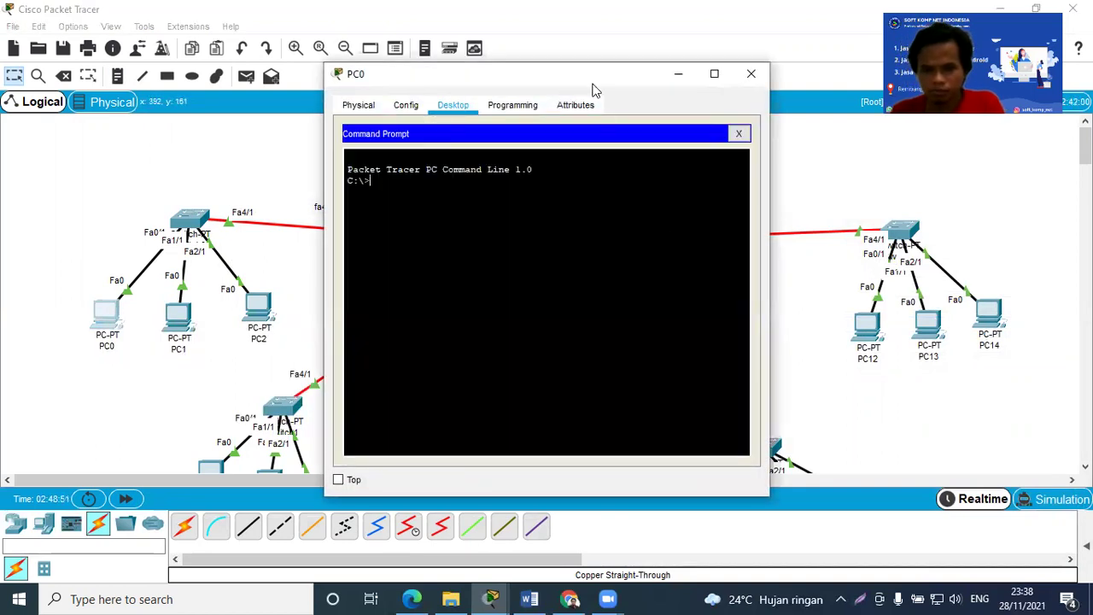
{"action": "left_click_drag", "start_coordinate": [598, 88], "coordinate": [693, 106]}
{"action": "type", "text": "ping"}
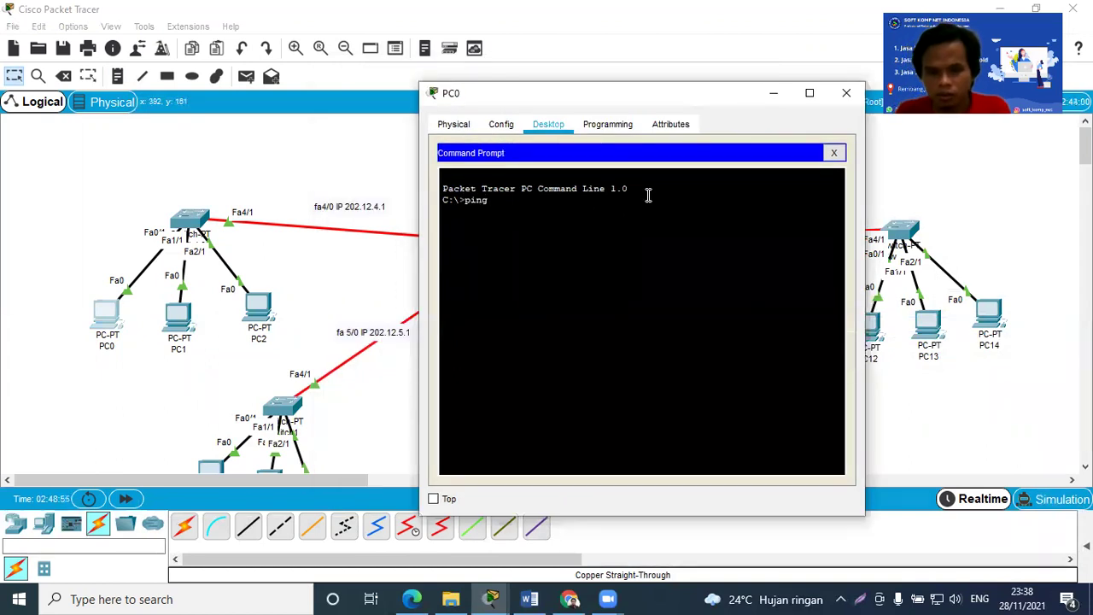
{"action": "type", "text": " 202.12."}
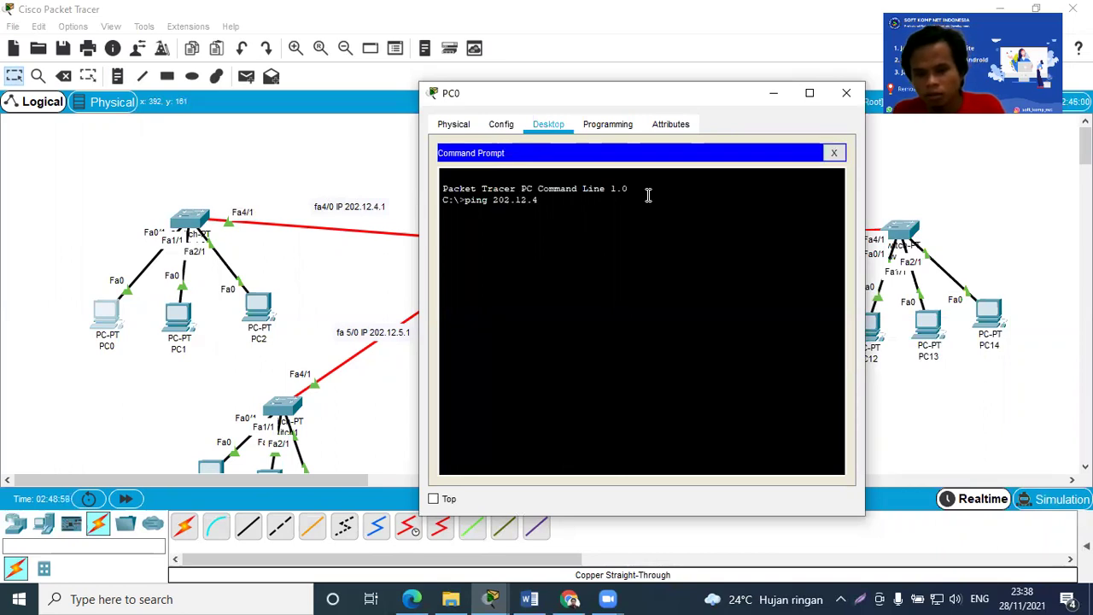
{"action": "type", "text": "4.1"}
{"action": "key", "text": "Return"}
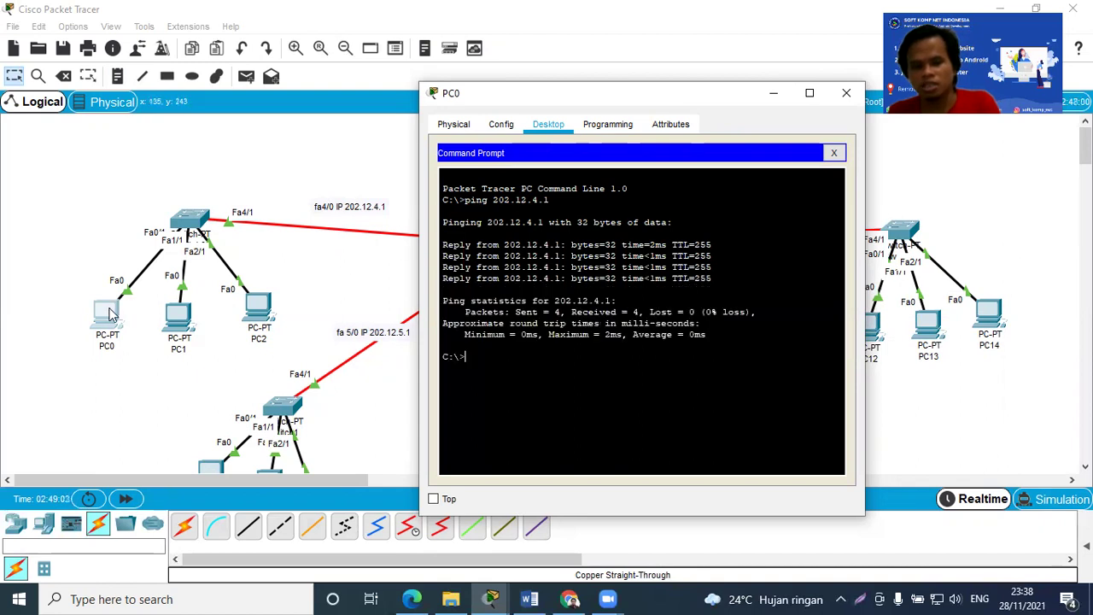
{"action": "left_click", "coordinate": [846, 92]}
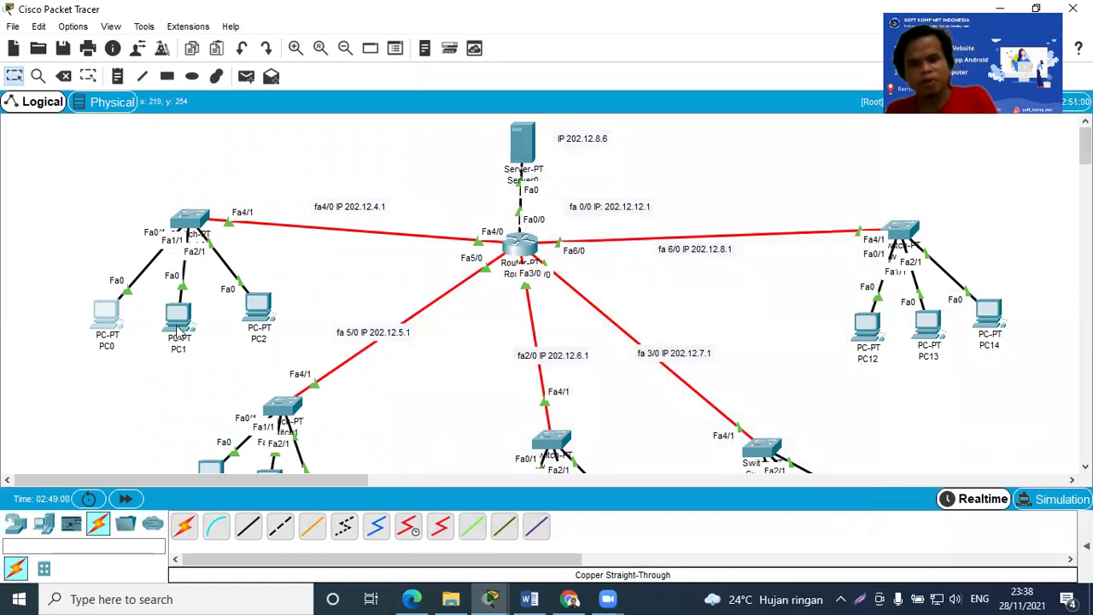
Add the note "IP 202.12.4.2" below PC0 and align it under the device
{"action": "mouse_move", "coordinate": [178, 332]}
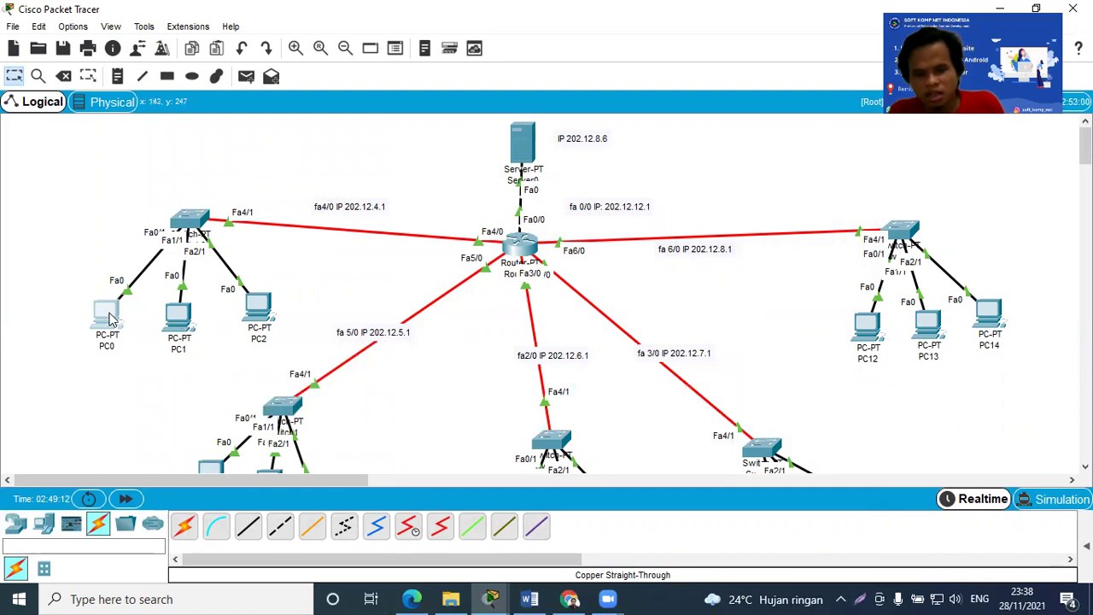
{"action": "left_click", "coordinate": [118, 77]}
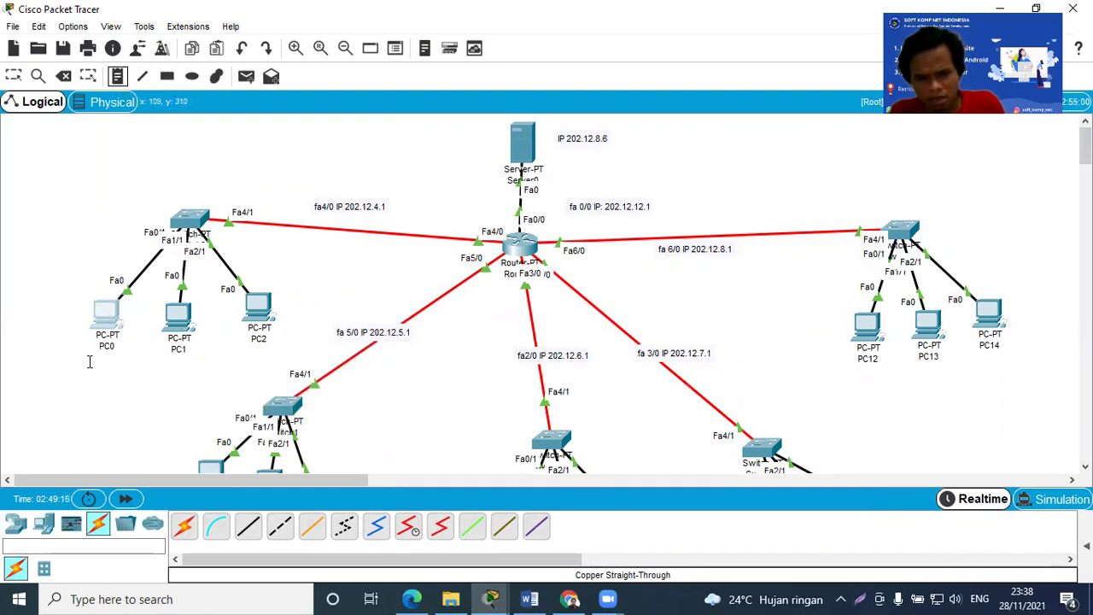
{"action": "left_click", "coordinate": [63, 362]}
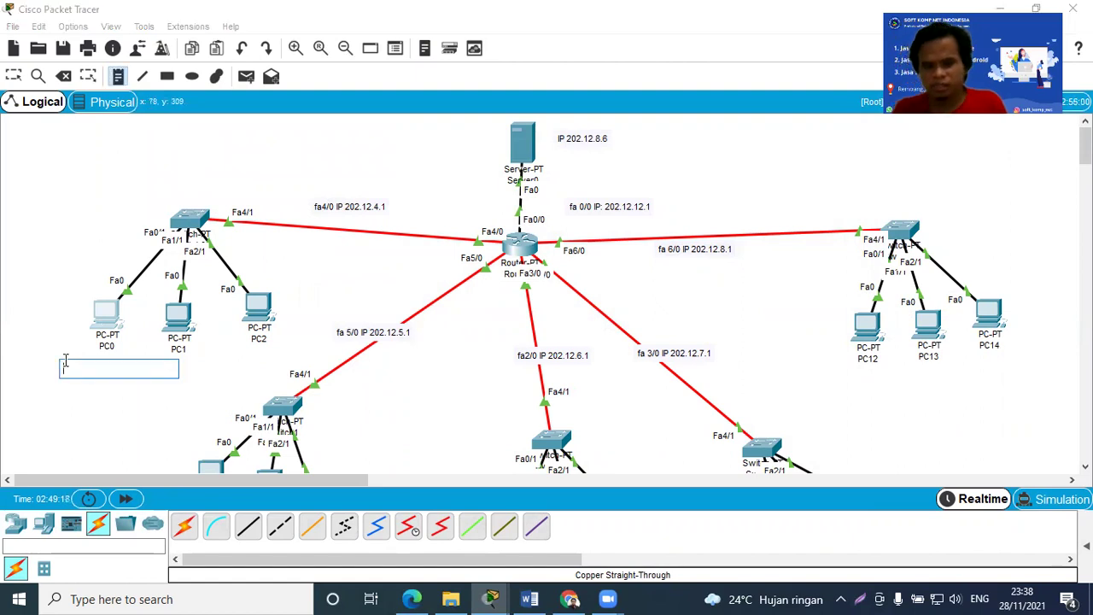
{"action": "type", "text": "IP"}
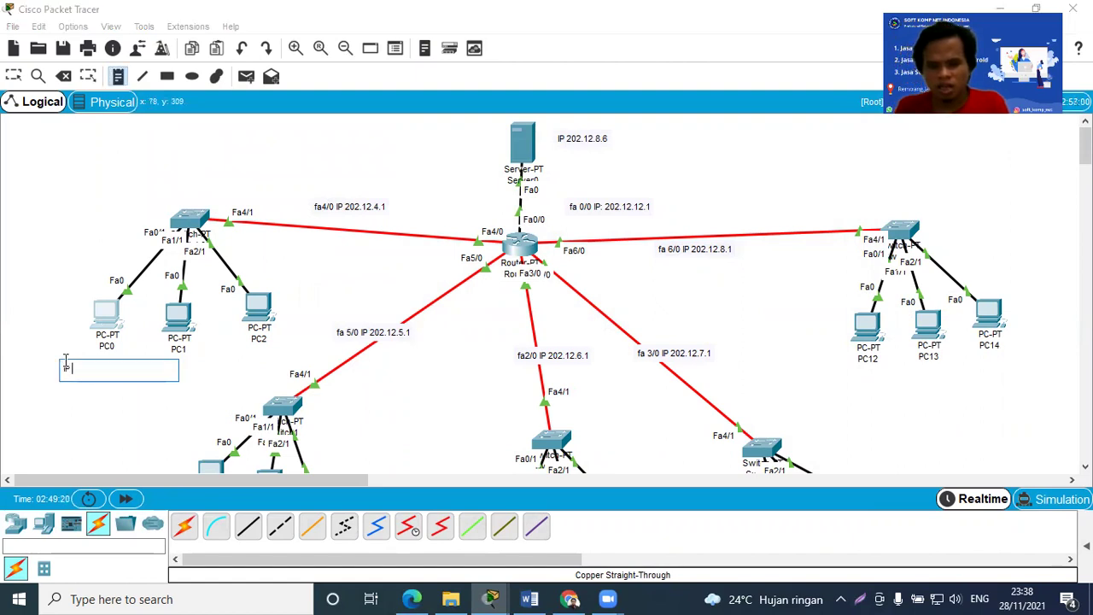
{"action": "type", "text": " 202"}
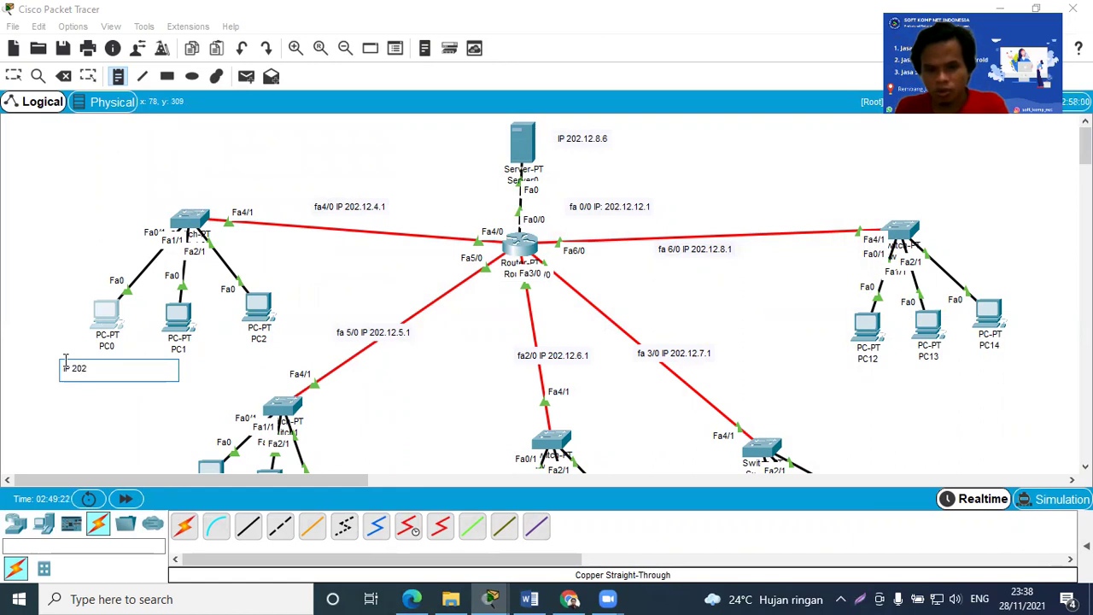
{"action": "type", "text": ".12.4.2"}
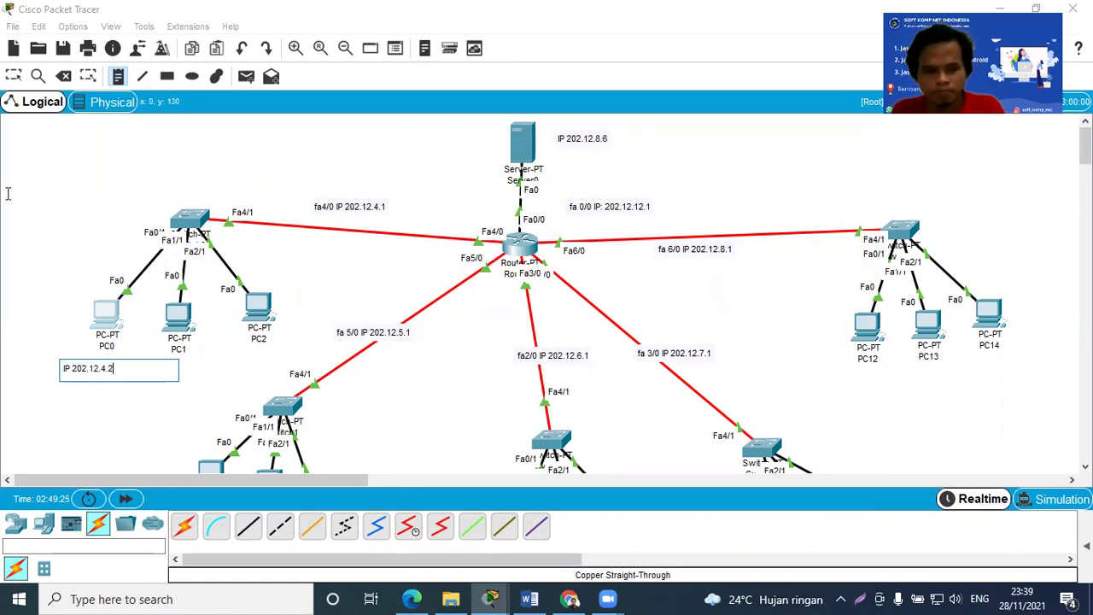
{"action": "left_click", "coordinate": [13, 76]}
{"action": "left_click_drag", "start_coordinate": [103, 378], "coordinate": [114, 376]}
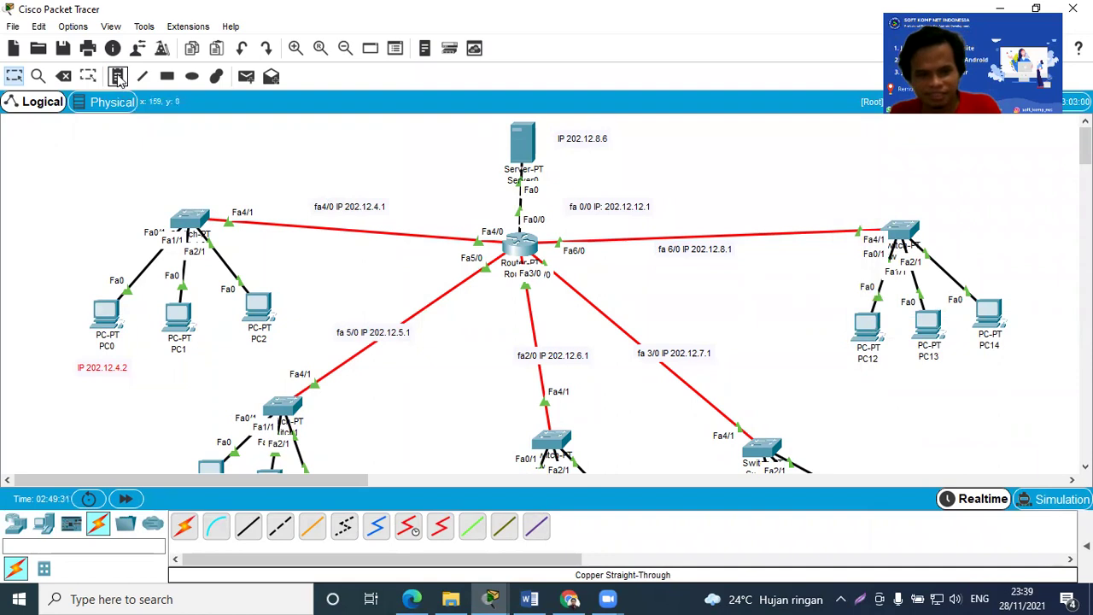
Open PC1's IP configuration and set its static IP address to 202.12.4.3
{"action": "left_click", "coordinate": [181, 316]}
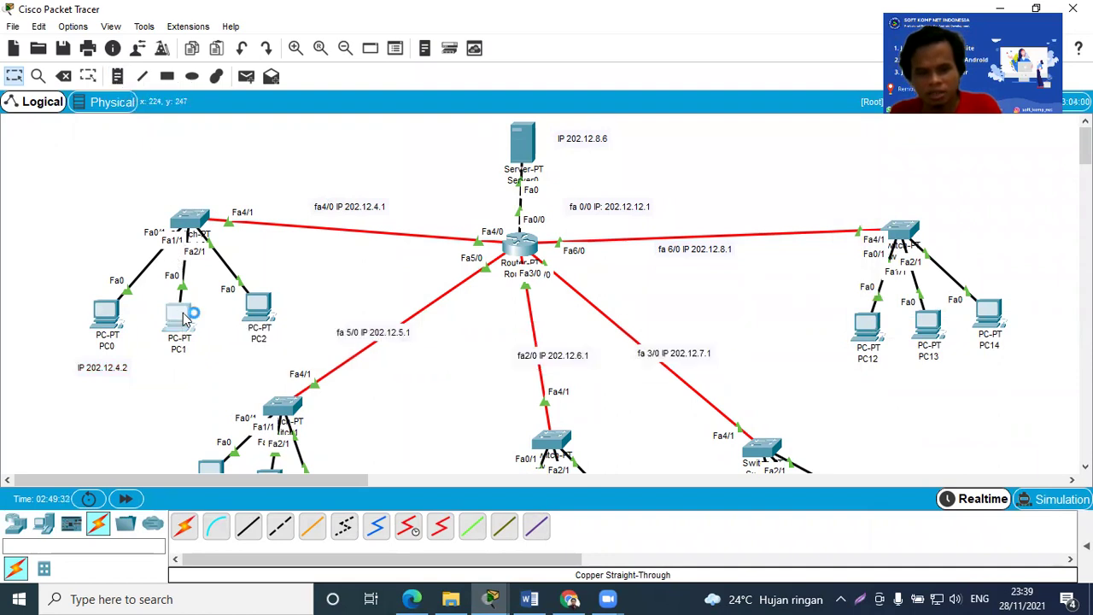
{"action": "left_click", "coordinate": [452, 107]}
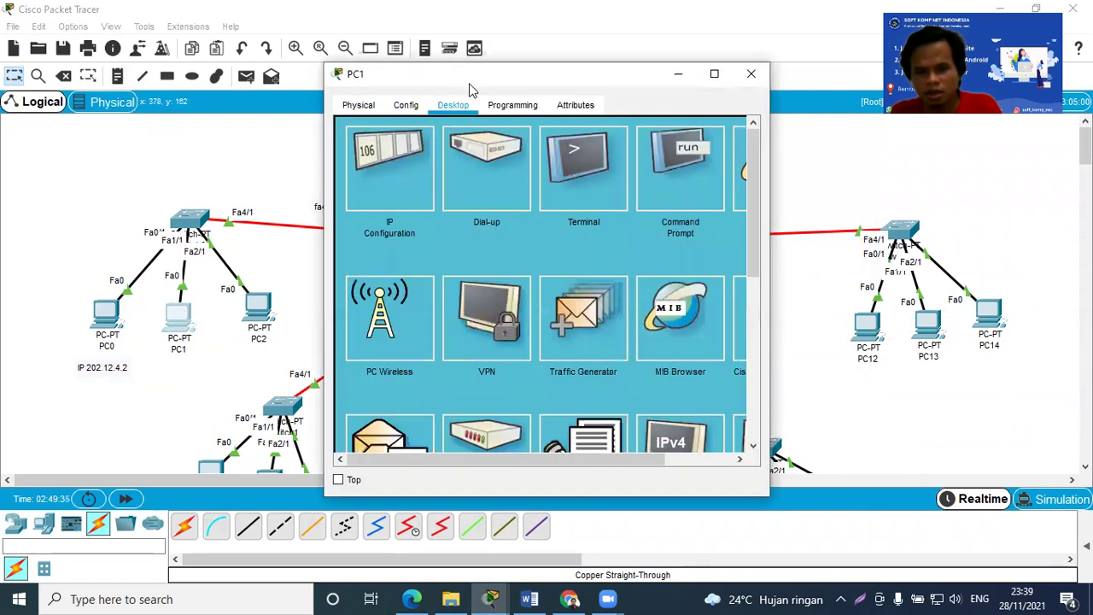
{"action": "left_click_drag", "start_coordinate": [478, 86], "coordinate": [783, 179]}
{"action": "left_click", "coordinate": [692, 256]}
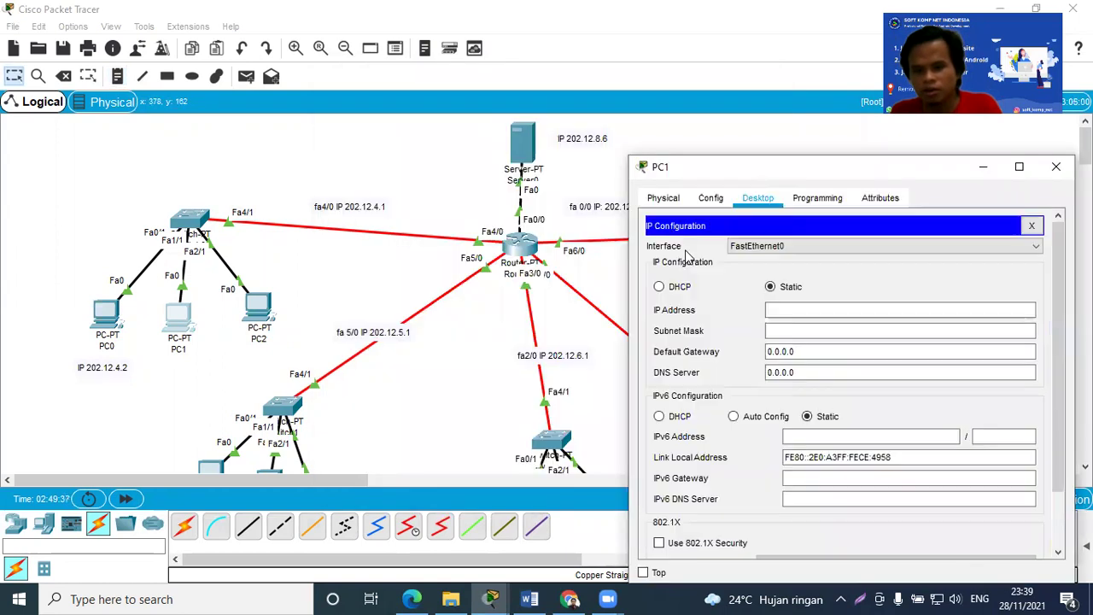
{"action": "left_click", "coordinate": [781, 309]}
{"action": "type", "text": "20"}
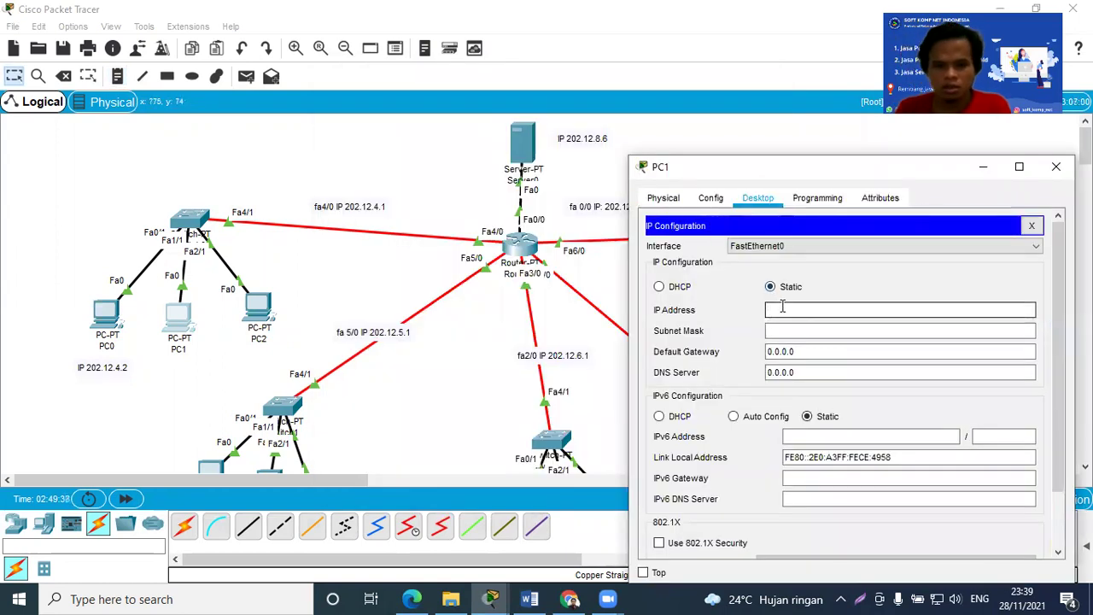
{"action": "type", "text": "2.12.4.3"}
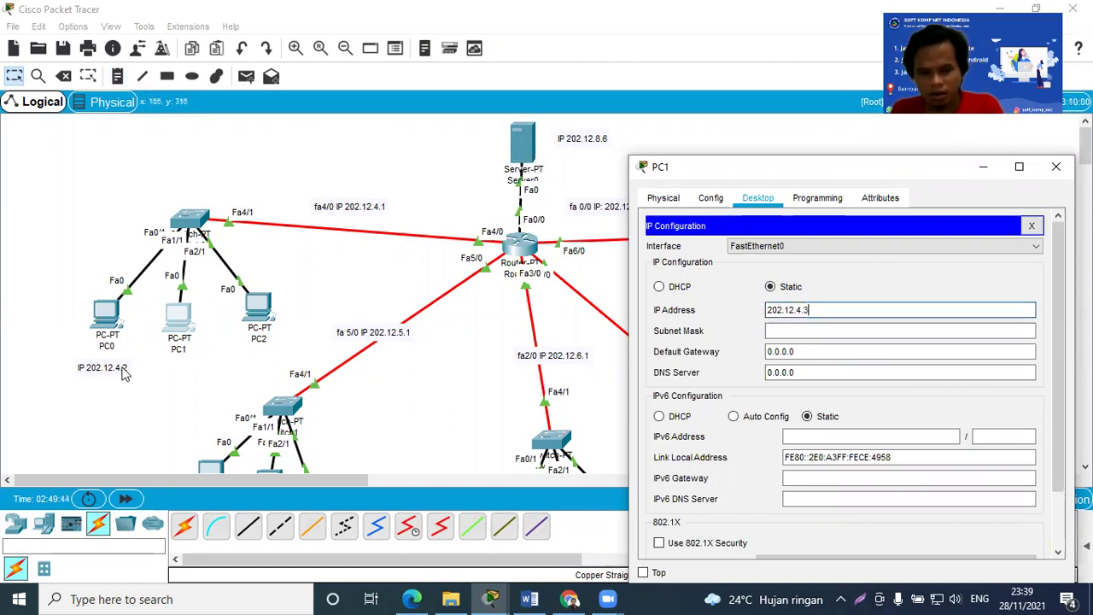
Fill in PC1's subnet mask 255.255.255.0, set its default gateway to 202.12.4.1, and close its window
{"action": "left_click", "coordinate": [774, 330]}
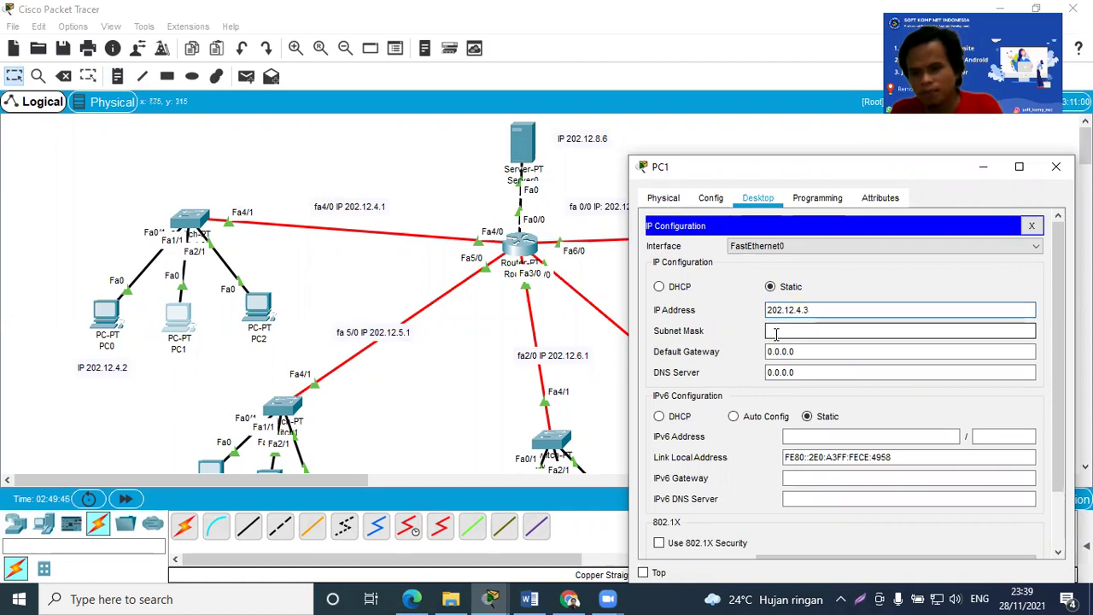
{"action": "left_click_drag", "start_coordinate": [796, 355], "coordinate": [766, 352]}
{"action": "type", "text": "2"}
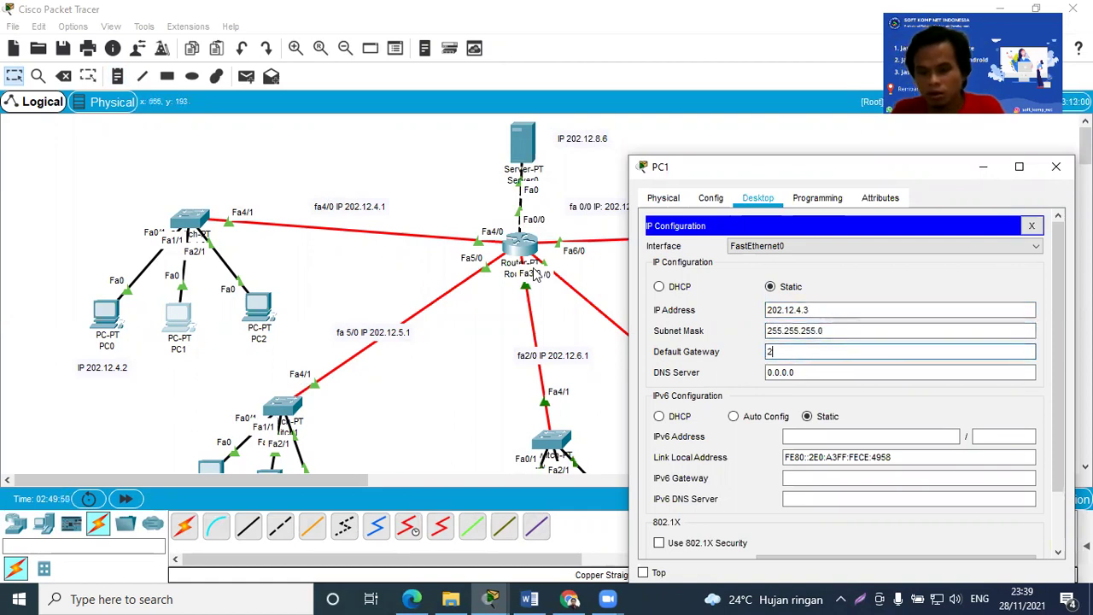
{"action": "type", "text": "02.12"}
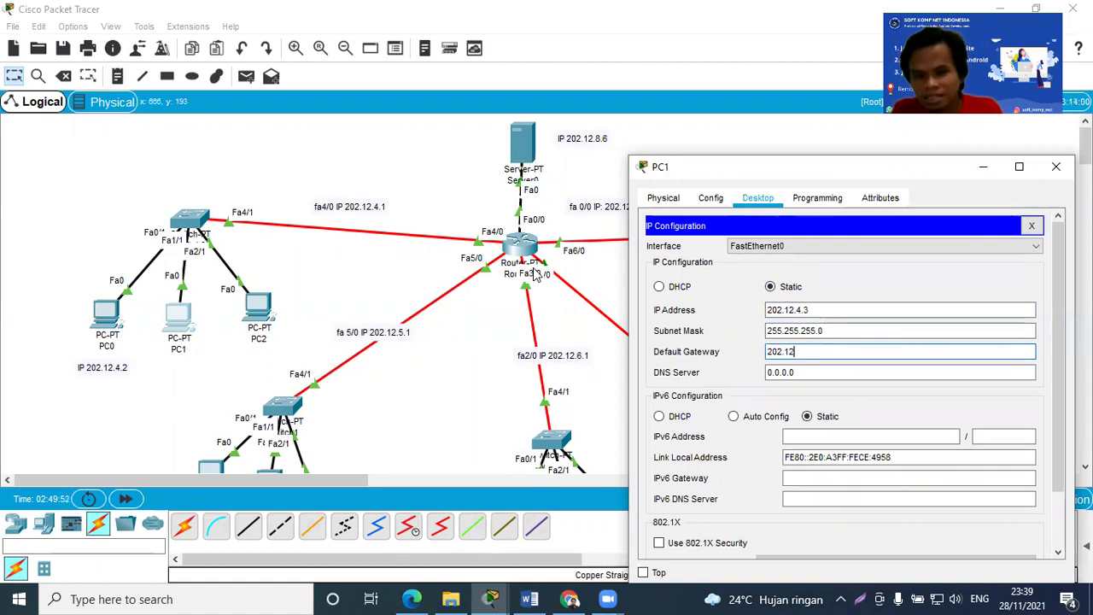
{"action": "type", "text": ".4.1"}
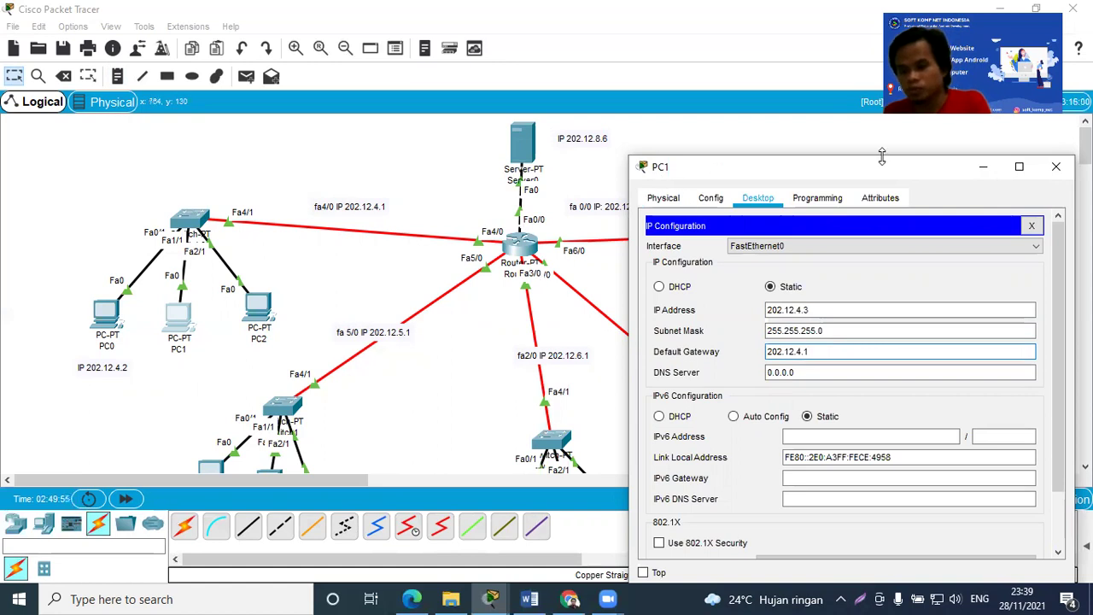
{"action": "left_click", "coordinate": [1059, 168]}
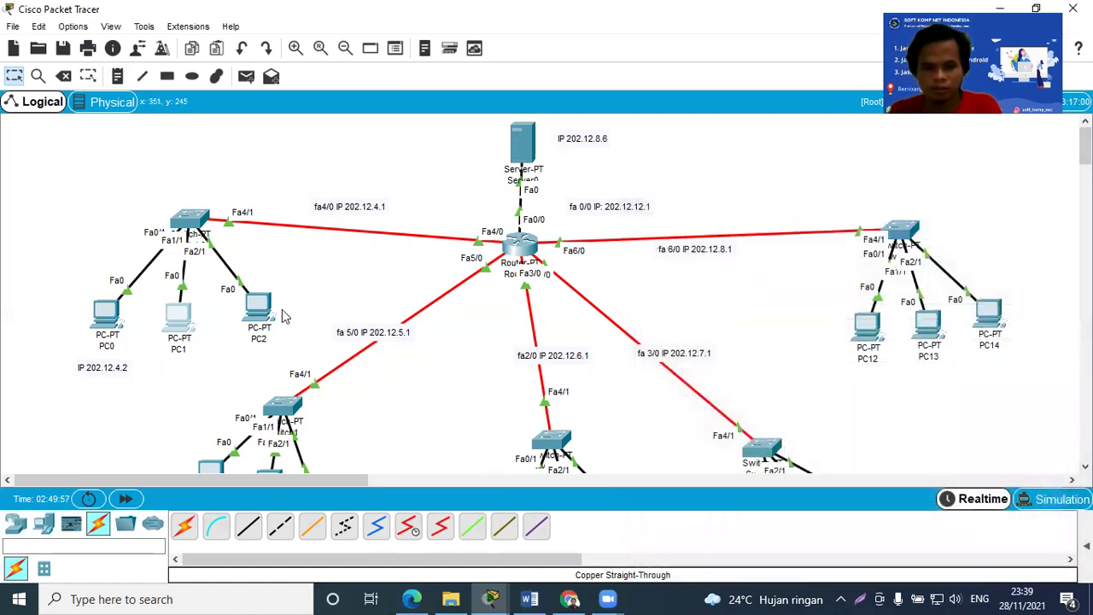
Add the note "IP 202.12.4.3" below PC1 and align it under the device
{"action": "left_click", "coordinate": [118, 77]}
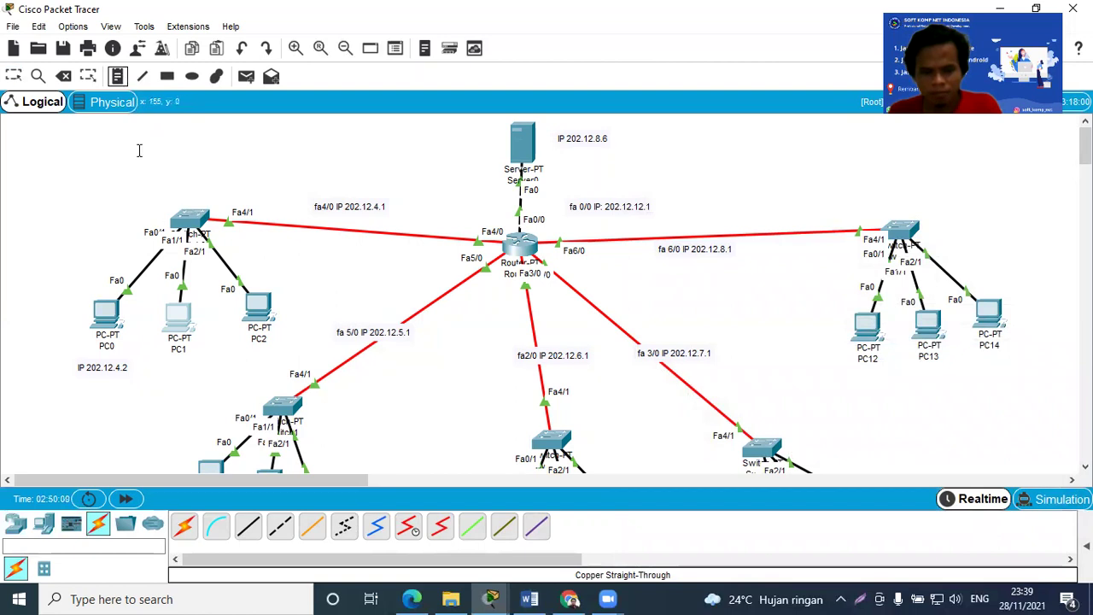
{"action": "left_click", "coordinate": [159, 363]}
{"action": "type", "text": "IP 202"}
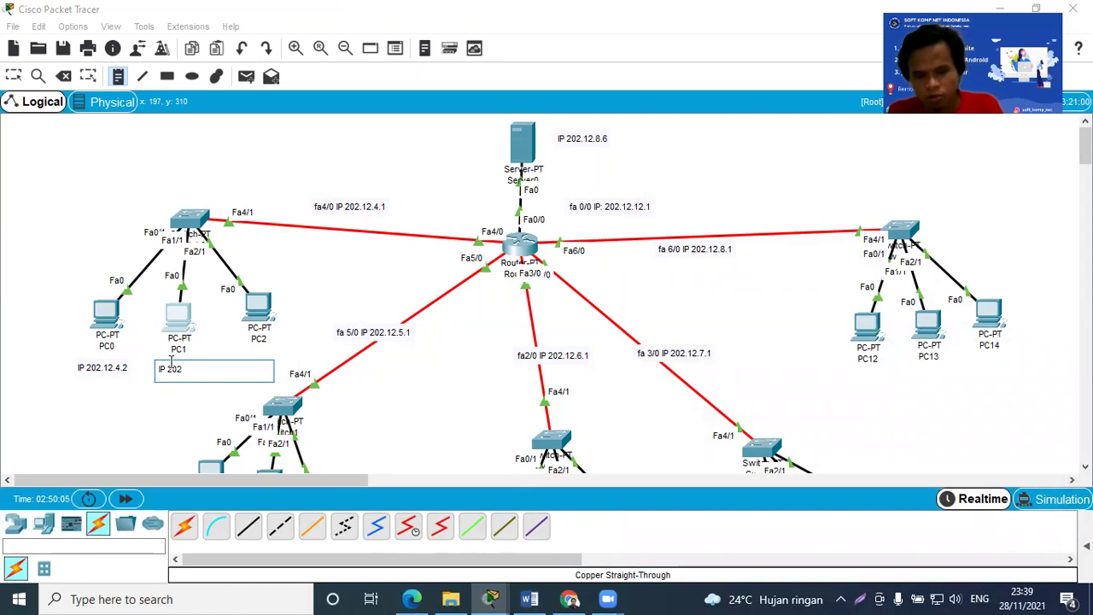
{"action": "type", "text": ".12.4.2"}
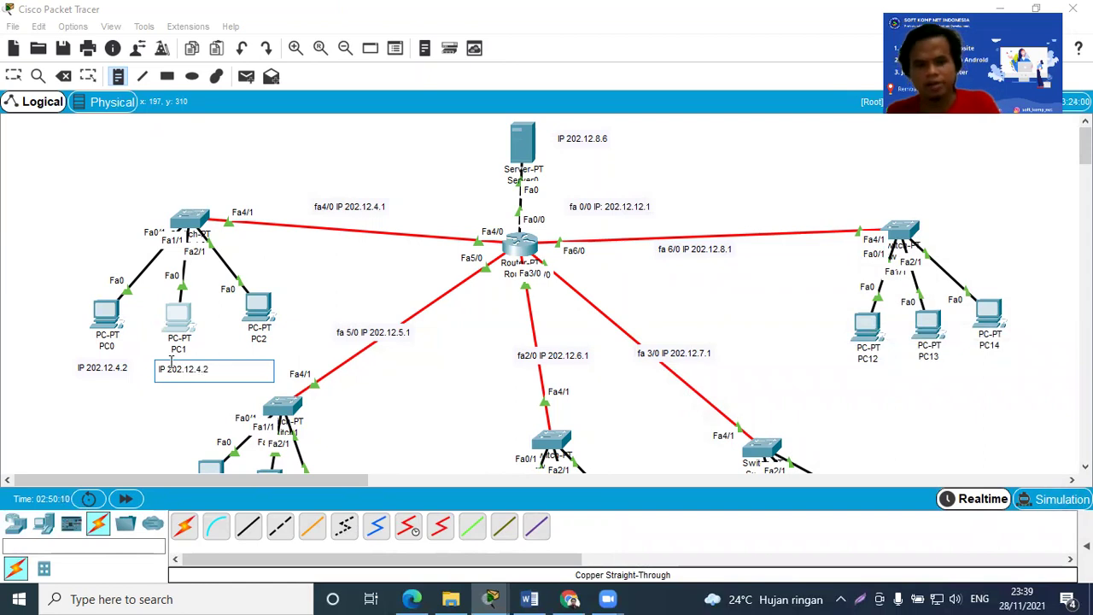
{"action": "key", "text": "BackSpace"}
{"action": "type", "text": "3"}
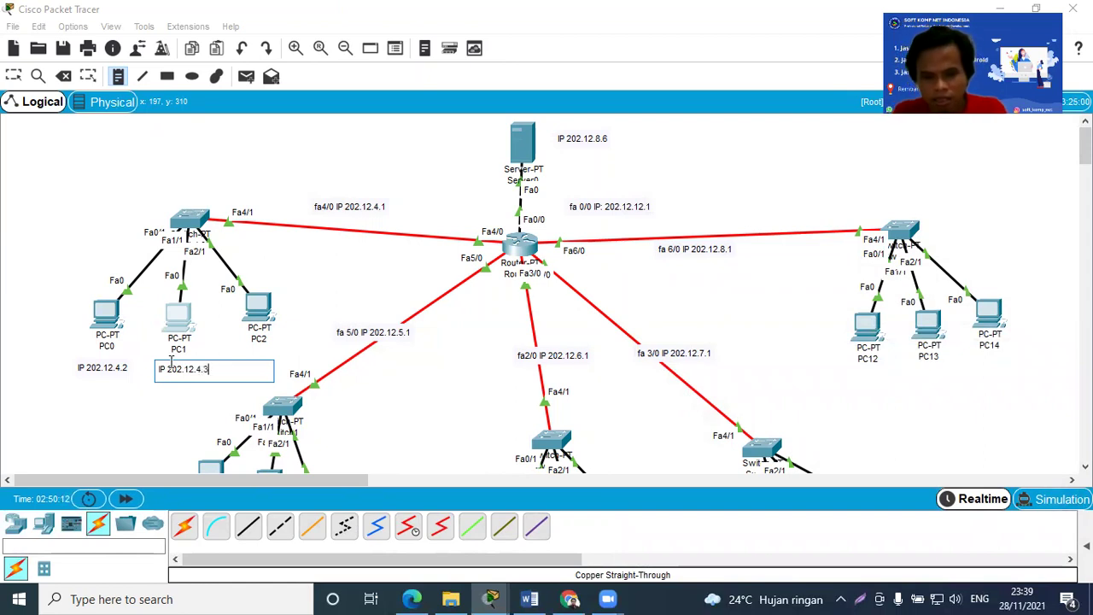
{"action": "left_click", "coordinate": [14, 76]}
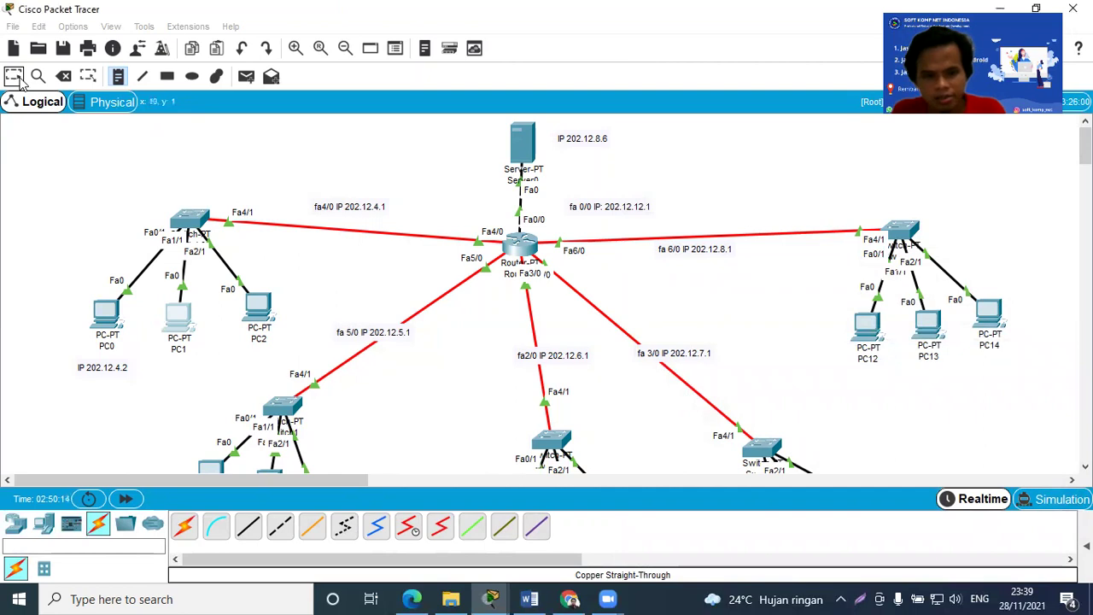
{"action": "left_click", "coordinate": [201, 370]}
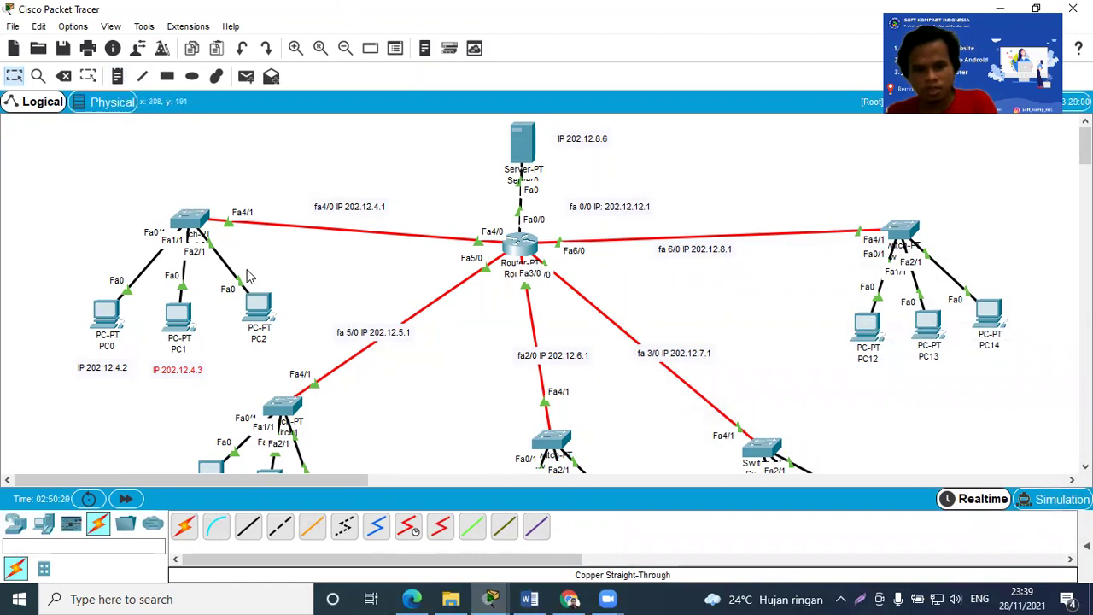
Open PC2's IP configuration and try to set its static IP address to 202.12.4.3
{"action": "left_click", "coordinate": [263, 318]}
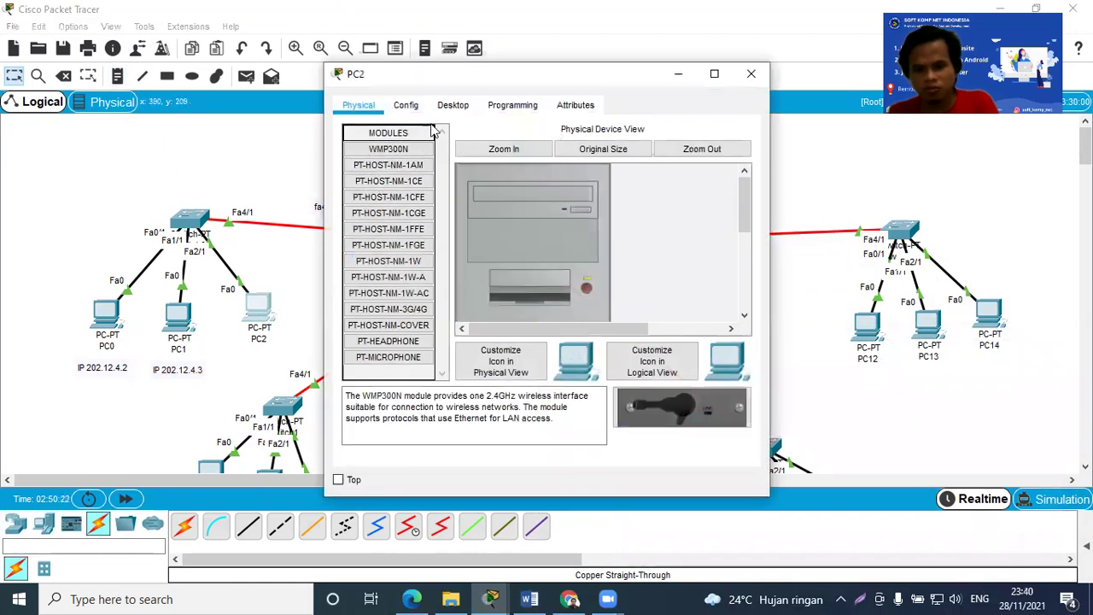
{"action": "left_click", "coordinate": [453, 105]}
{"action": "left_click", "coordinate": [404, 200]}
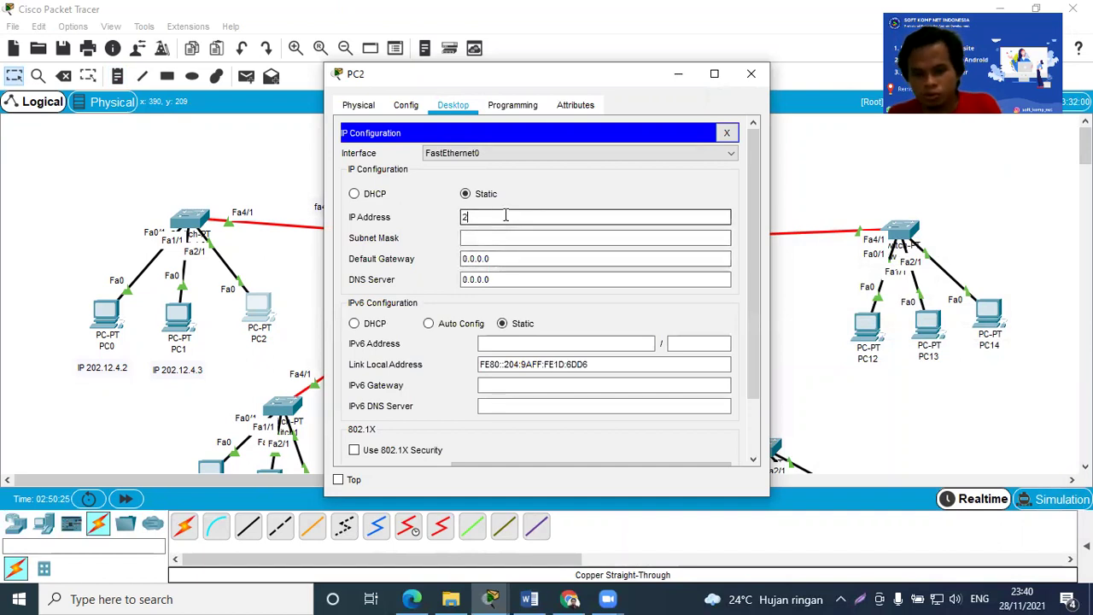
{"action": "type", "text": "202.1"}
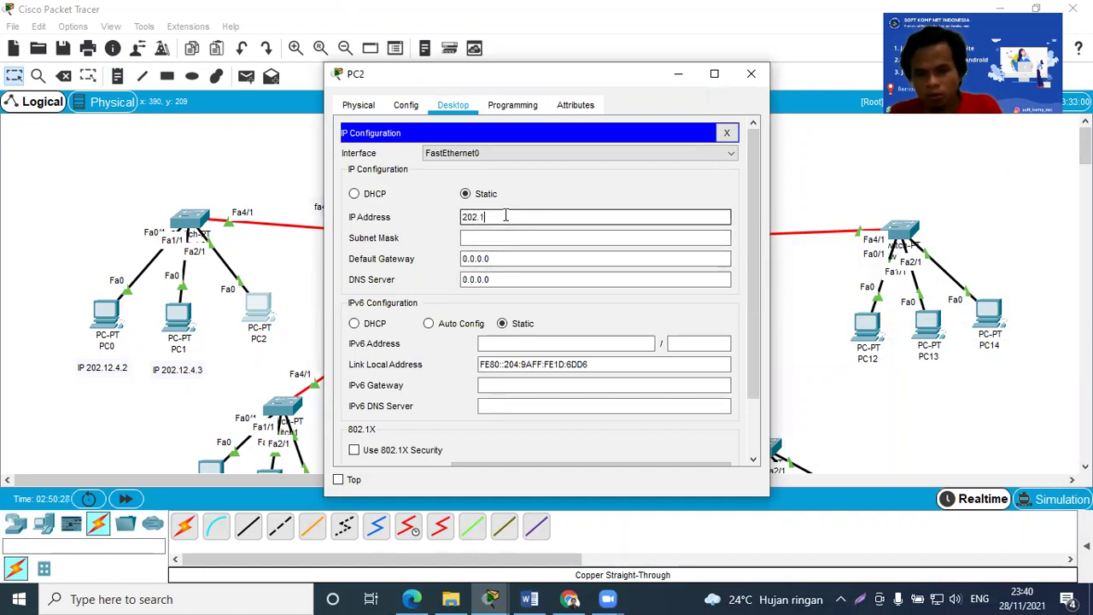
{"action": "type", "text": "2.4.3"}
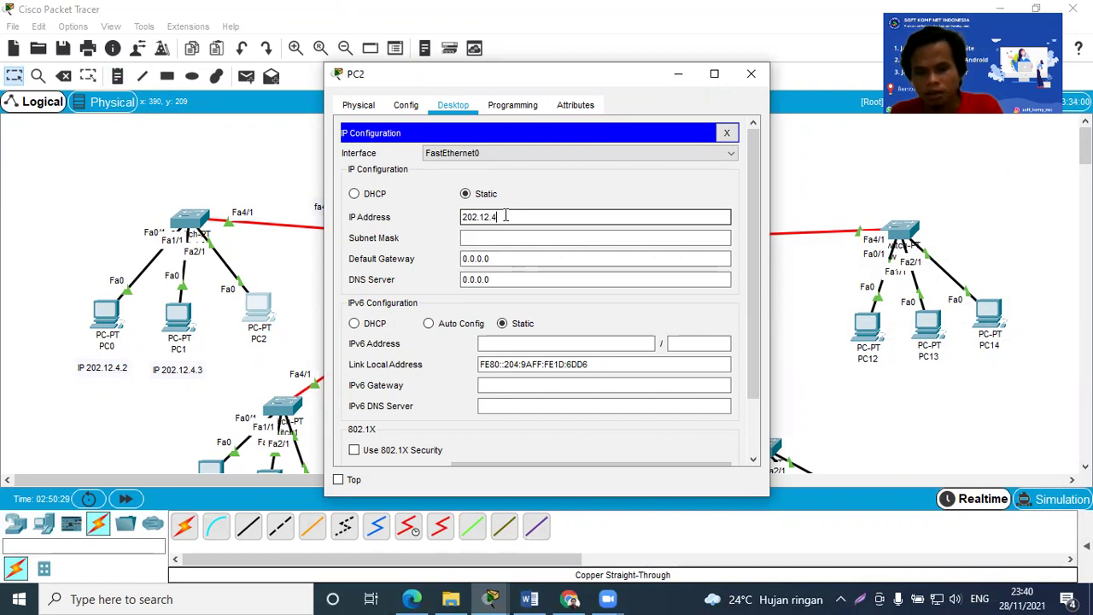
{"action": "left_click", "coordinate": [491, 238]}
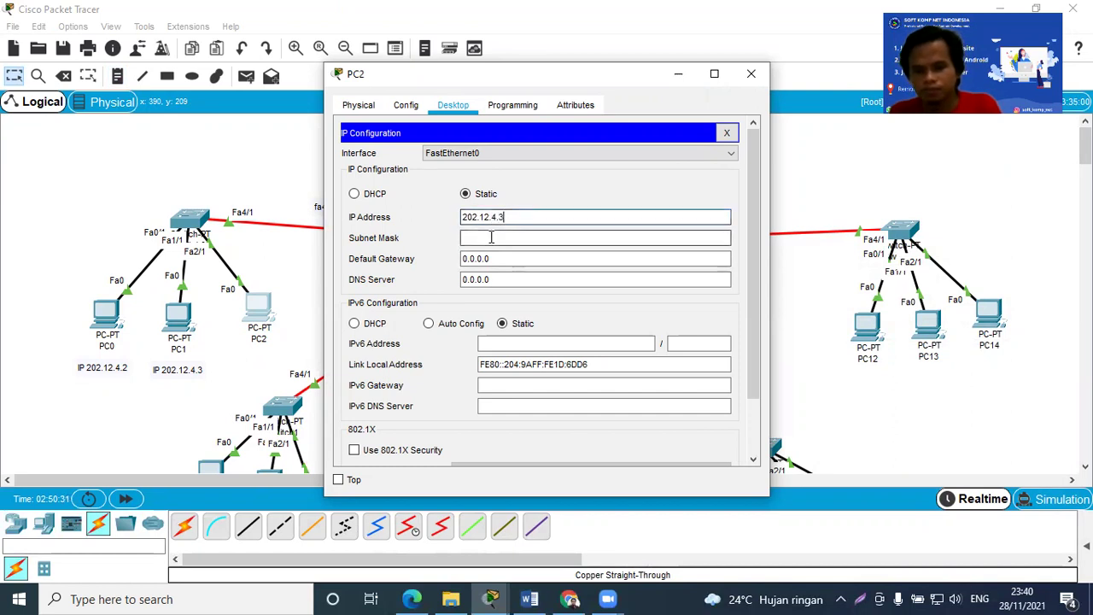
Set PC2's static IP address to 202.12.4.4 with subnet mask 255.255.255.0, and close its window
{"action": "left_click", "coordinate": [489, 217]}
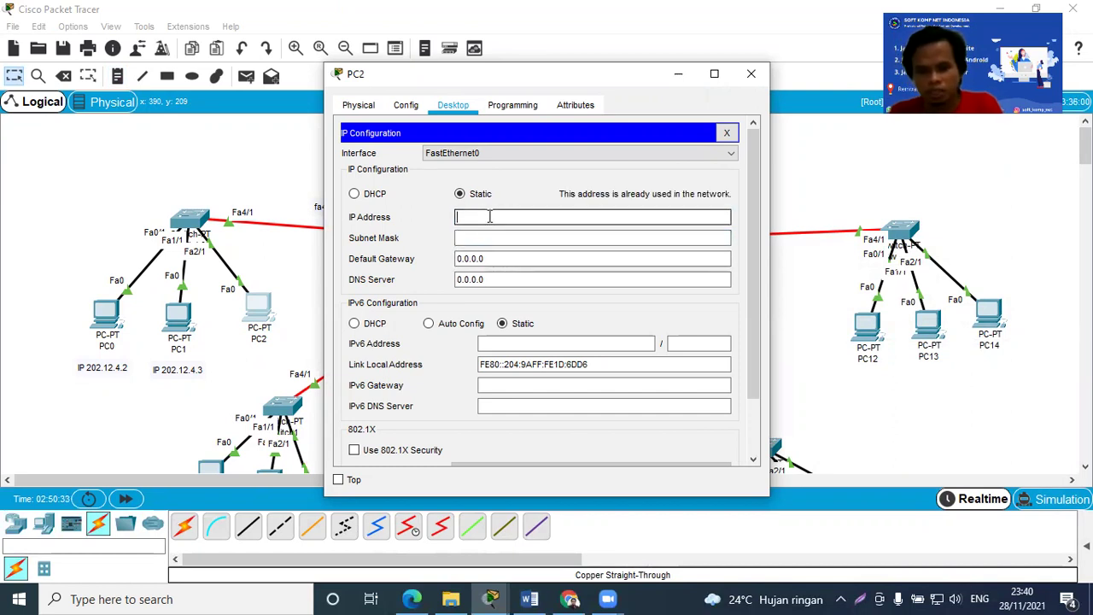
{"action": "type", "text": "202.12.4.4"}
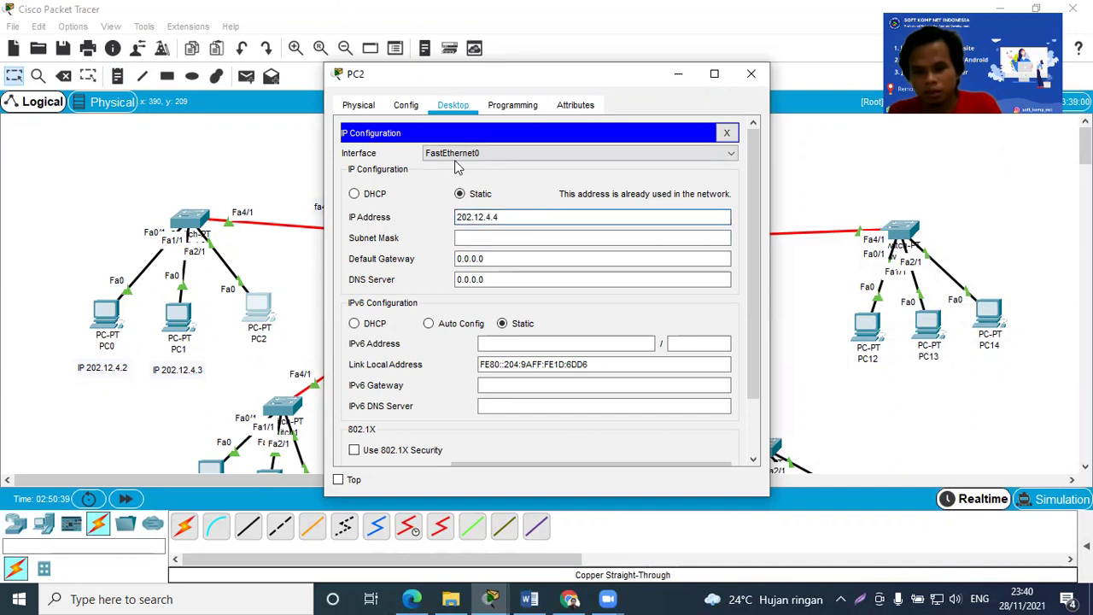
{"action": "left_click", "coordinate": [480, 238]}
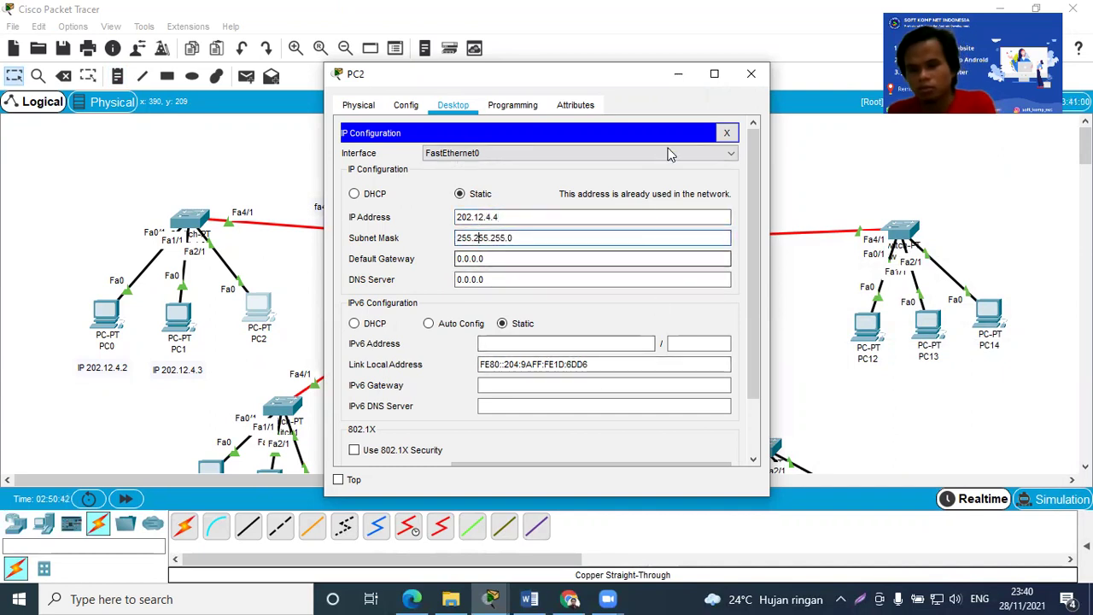
{"action": "left_click", "coordinate": [750, 74]}
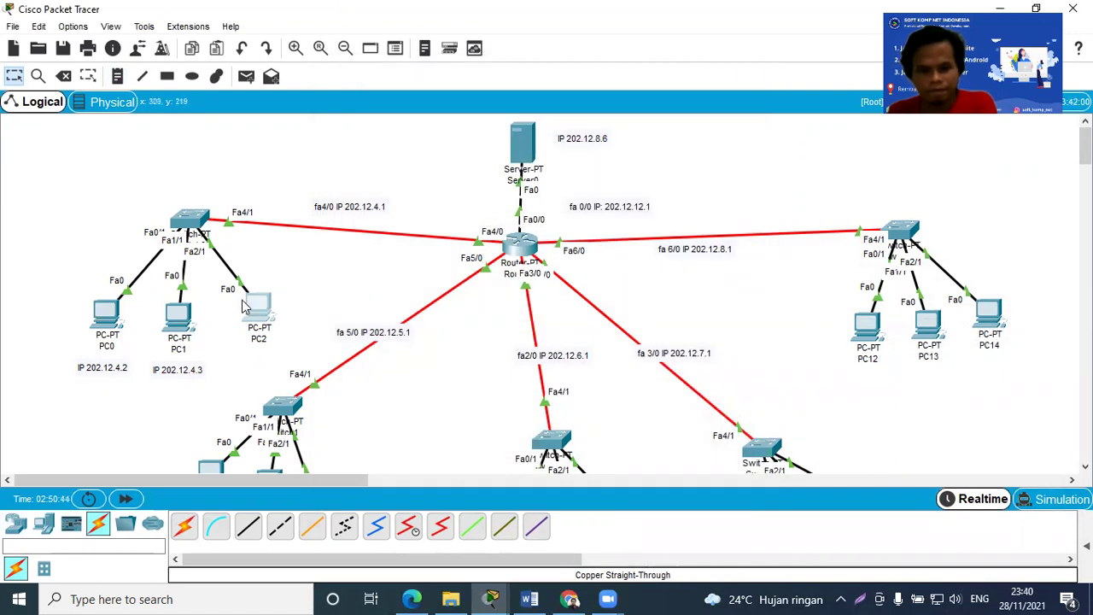
Add the note "IP 202.12.4.4" below PC2 and align it under the device
{"action": "left_click", "coordinate": [118, 77]}
{"action": "left_click", "coordinate": [234, 357]}
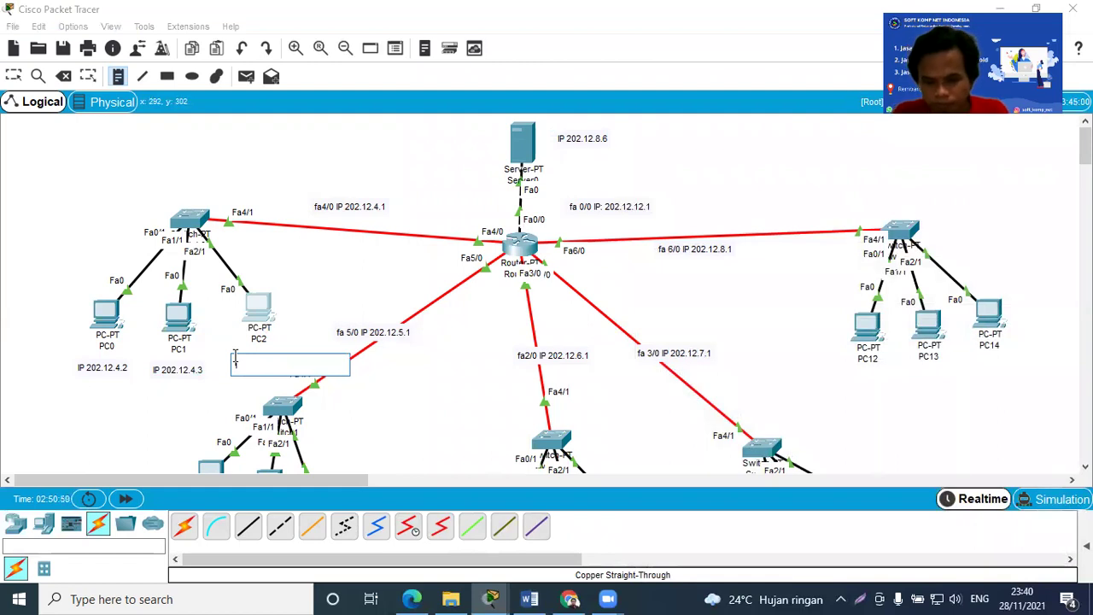
{"action": "type", "text": "IP 202.12.4.4"}
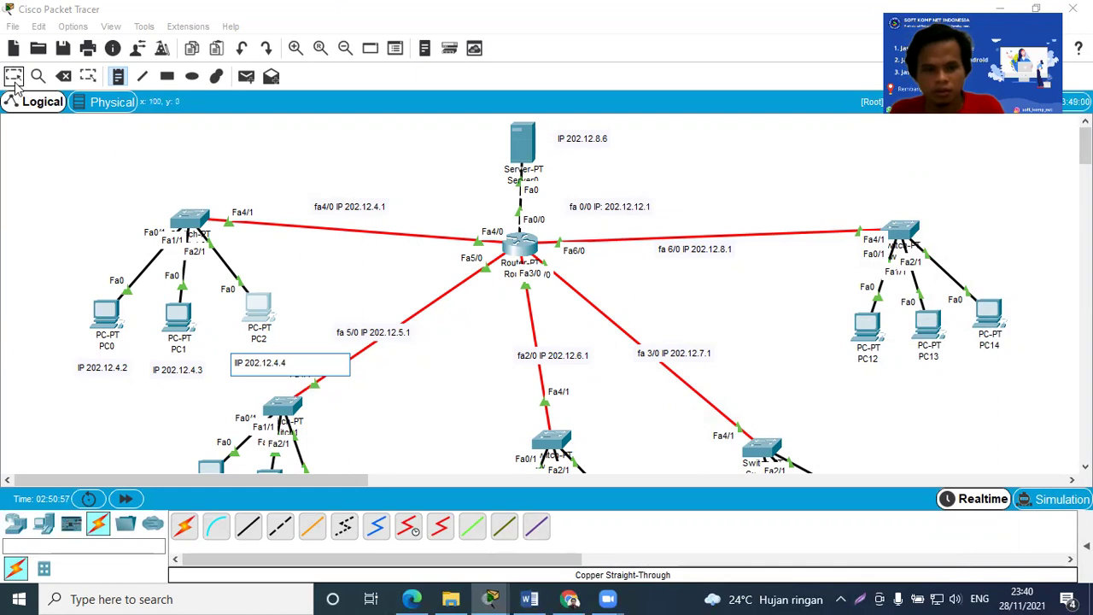
{"action": "left_click", "coordinate": [103, 161]}
{"action": "left_click_drag", "start_coordinate": [274, 368], "coordinate": [255, 369]}
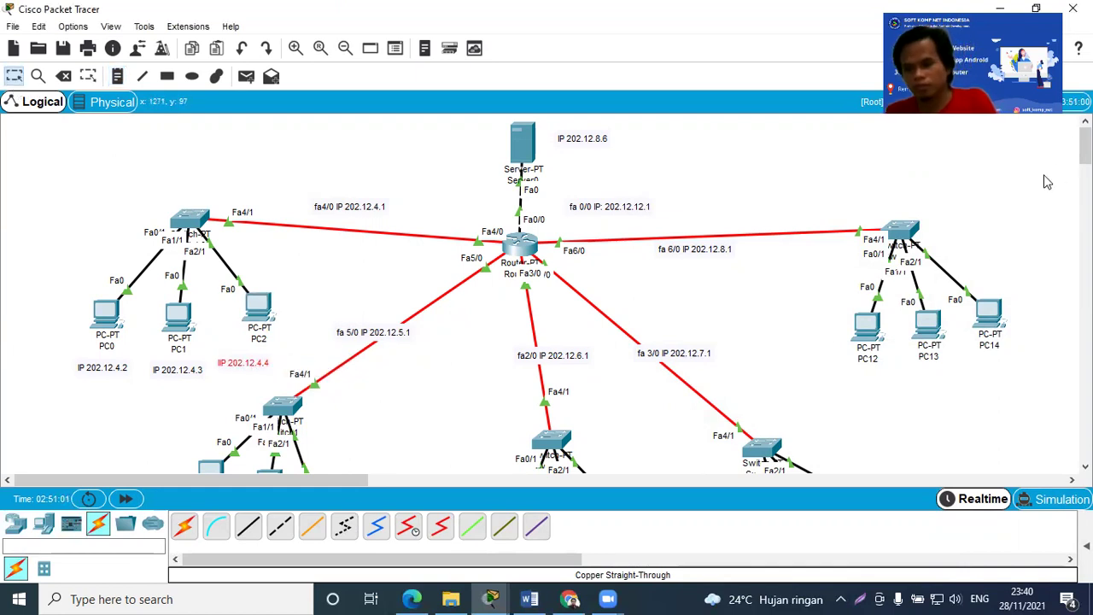
Spread PC3, PC4 and PC5 farther apart below their switch, and move the switch down so it sits centered above them
{"action": "scroll", "coordinate": [923, 280], "scroll_direction": "down", "scroll_amount": 5}
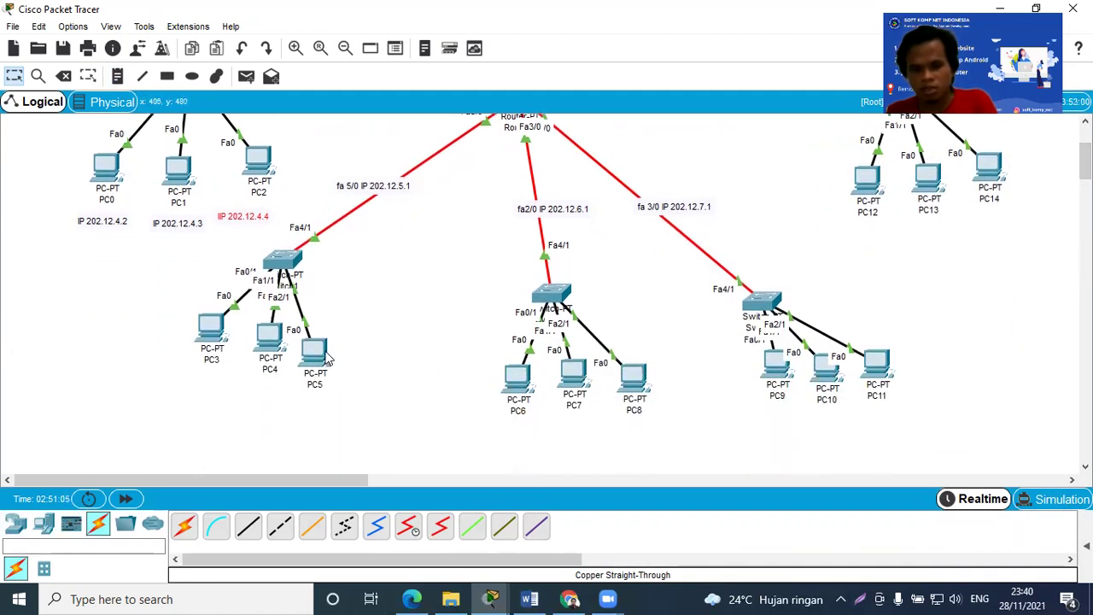
{"action": "left_click_drag", "start_coordinate": [326, 354], "coordinate": [388, 336]}
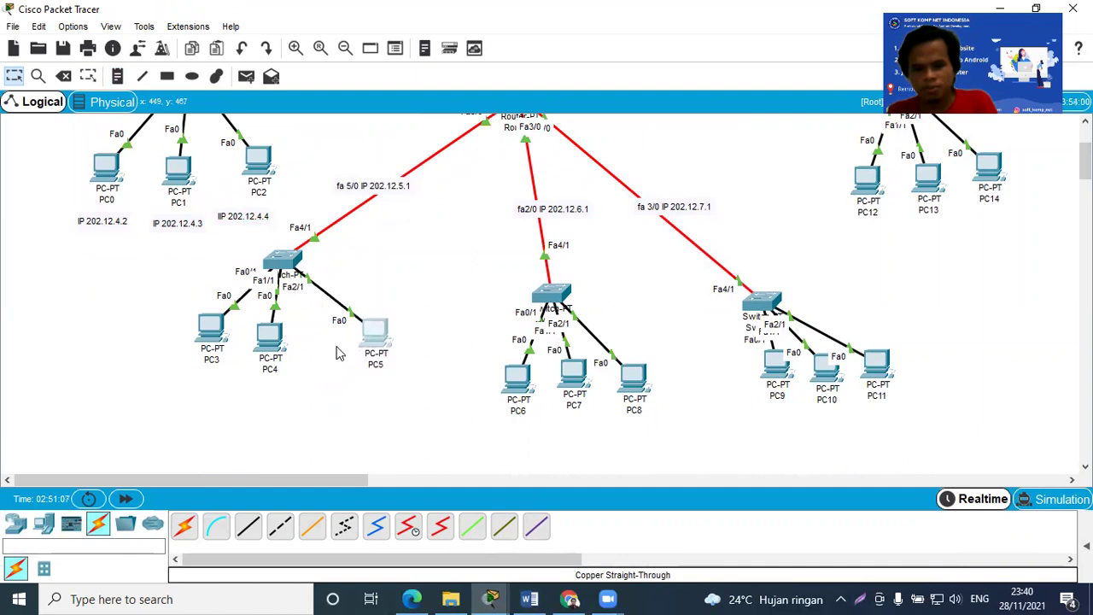
{"action": "left_click_drag", "start_coordinate": [214, 329], "coordinate": [177, 363]}
{"action": "left_click_drag", "start_coordinate": [270, 336], "coordinate": [269, 361]}
{"action": "left_click_drag", "start_coordinate": [361, 337], "coordinate": [362, 367]}
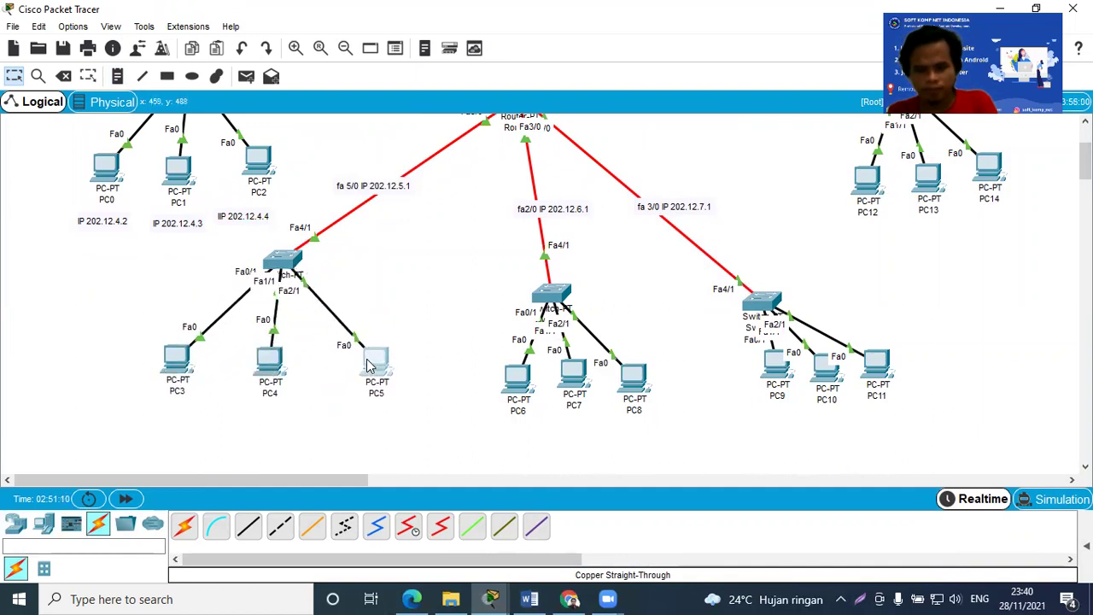
{"action": "left_click", "coordinate": [275, 263]}
{"action": "left_click_drag", "start_coordinate": [275, 263], "coordinate": [263, 291]}
{"action": "left_click_drag", "start_coordinate": [266, 362], "coordinate": [267, 373]}
{"action": "left_click_drag", "start_coordinate": [177, 359], "coordinate": [173, 365]}
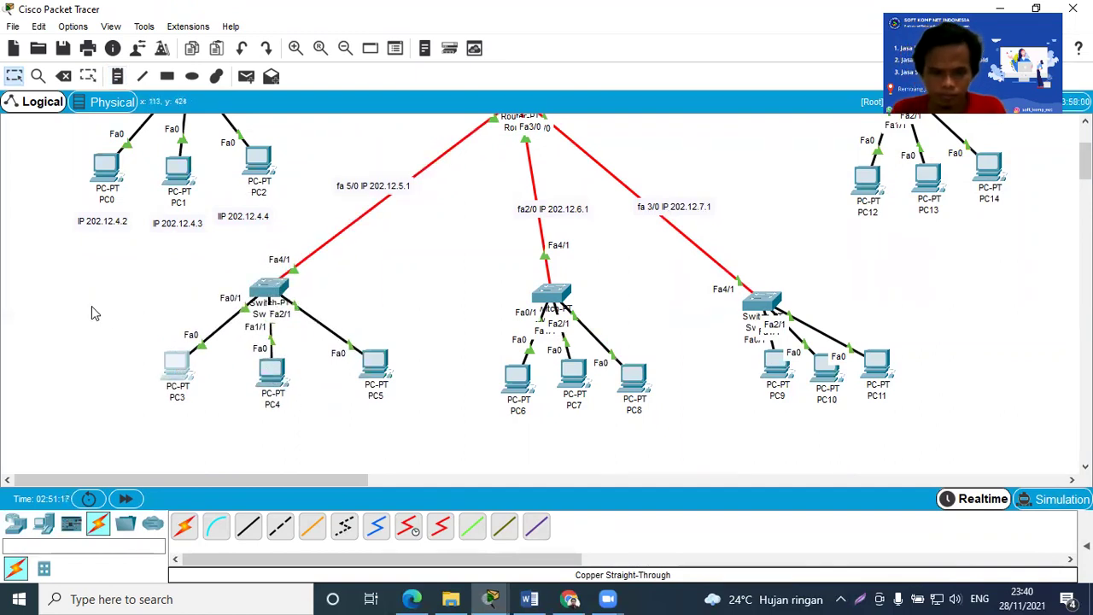
Add the note "IP 202.12.5.2" below PC3
{"action": "left_click", "coordinate": [118, 76]}
{"action": "left_click", "coordinate": [148, 410]}
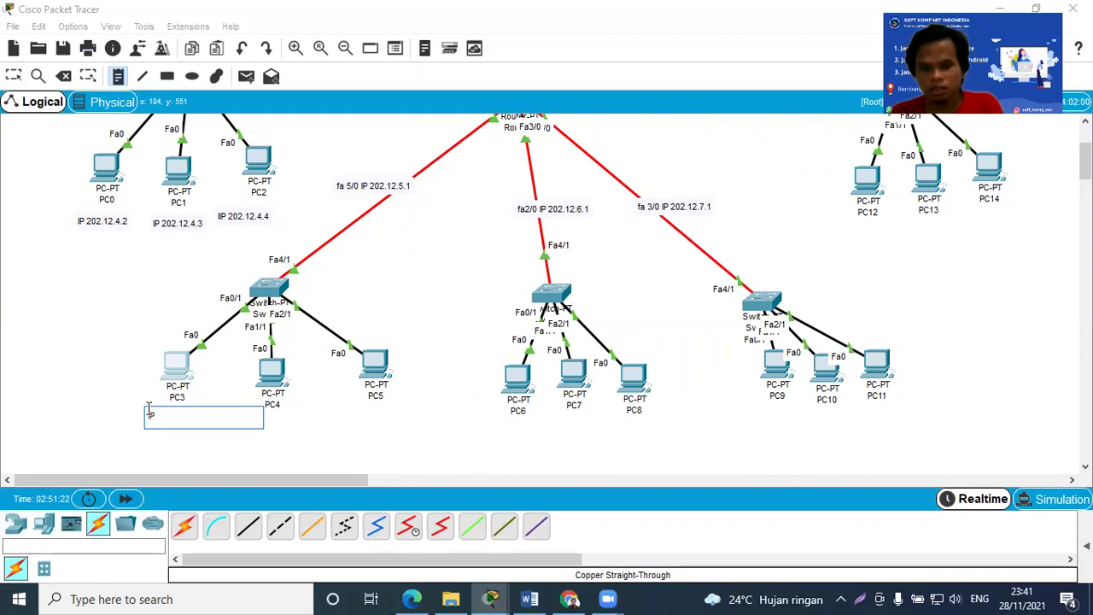
{"action": "type", "text": "IP 202.12.5"}
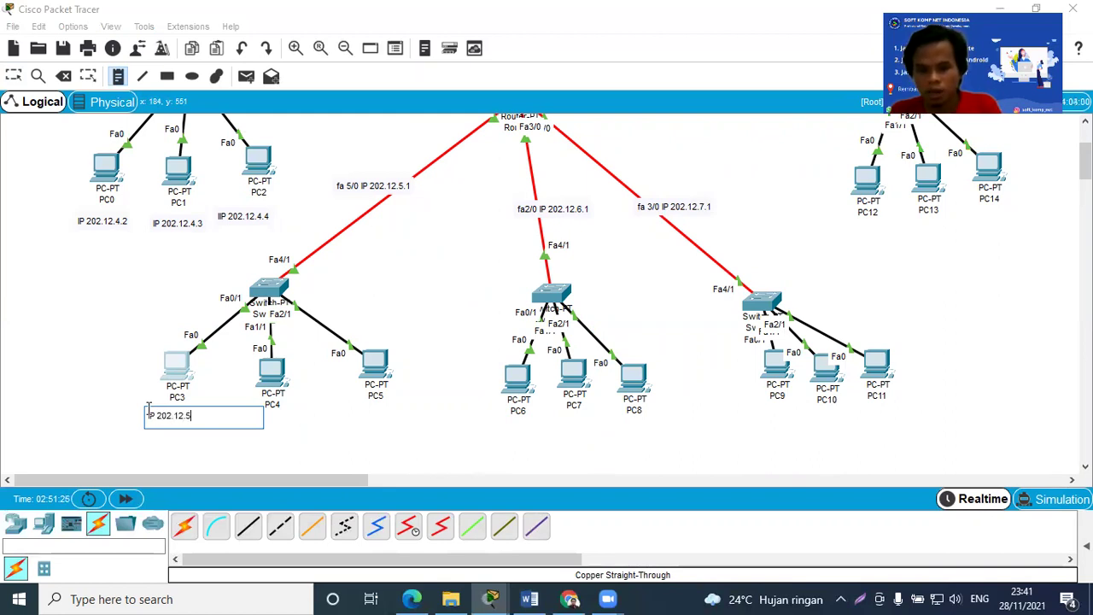
{"action": "type", "text": ".2"}
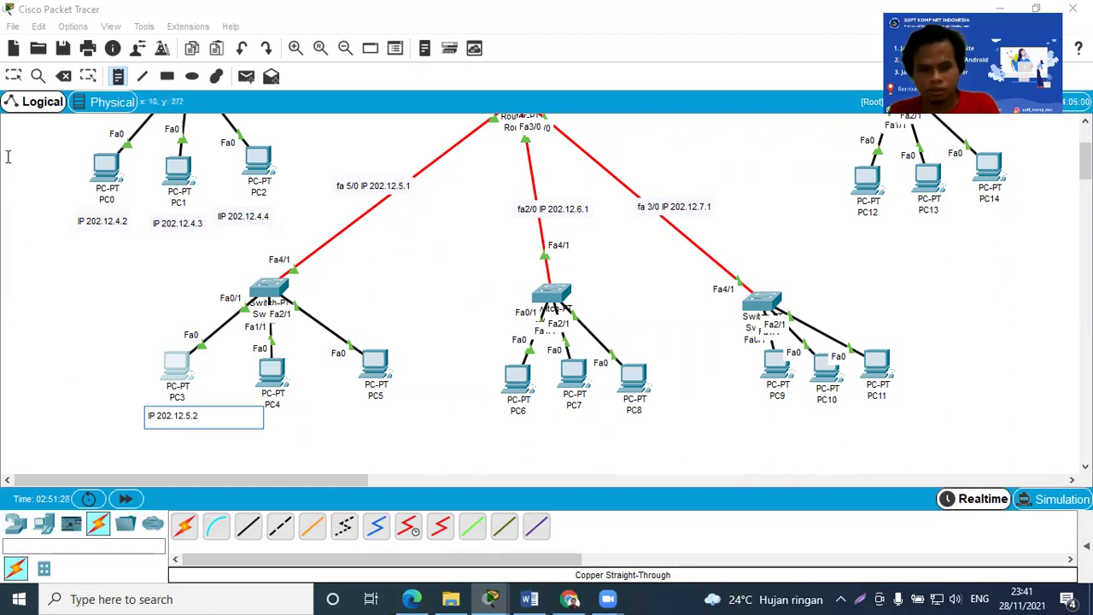
{"action": "left_click", "coordinate": [13, 76]}
Open PC3's IP configuration and set its static IP address to 202.12.5.2
{"action": "left_click", "coordinate": [176, 366]}
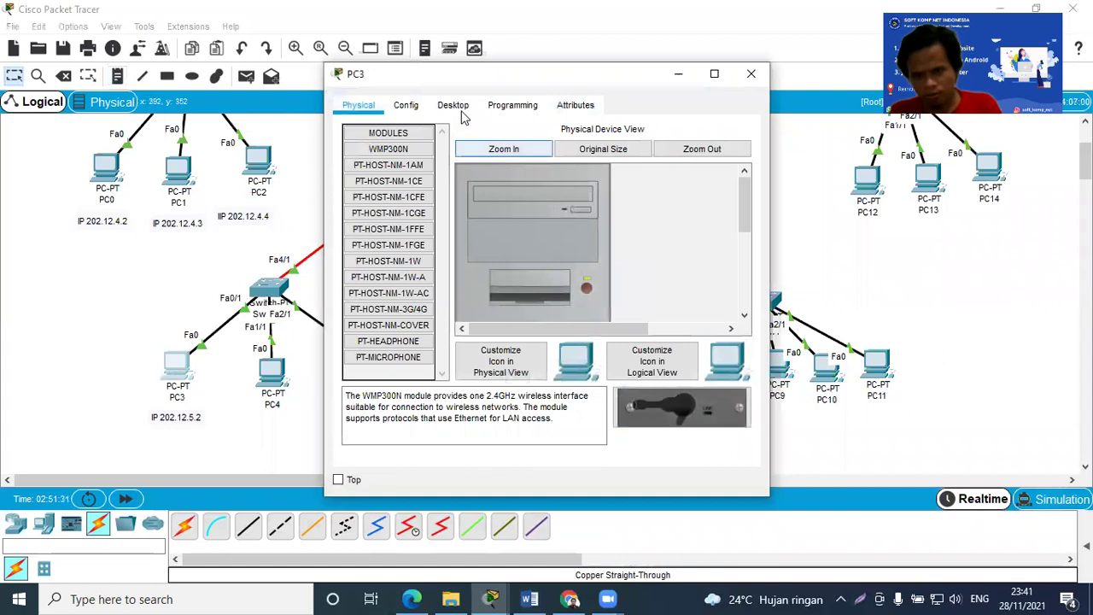
{"action": "left_click", "coordinate": [461, 108]}
{"action": "left_click", "coordinate": [398, 157]}
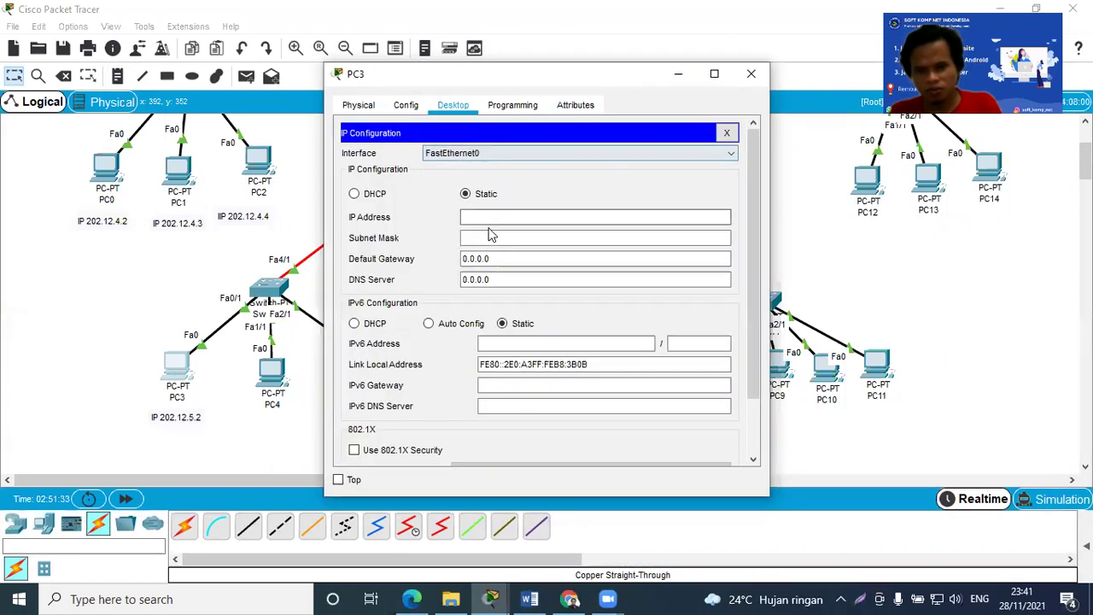
{"action": "left_click", "coordinate": [492, 214]}
{"action": "type", "text": "202.1"}
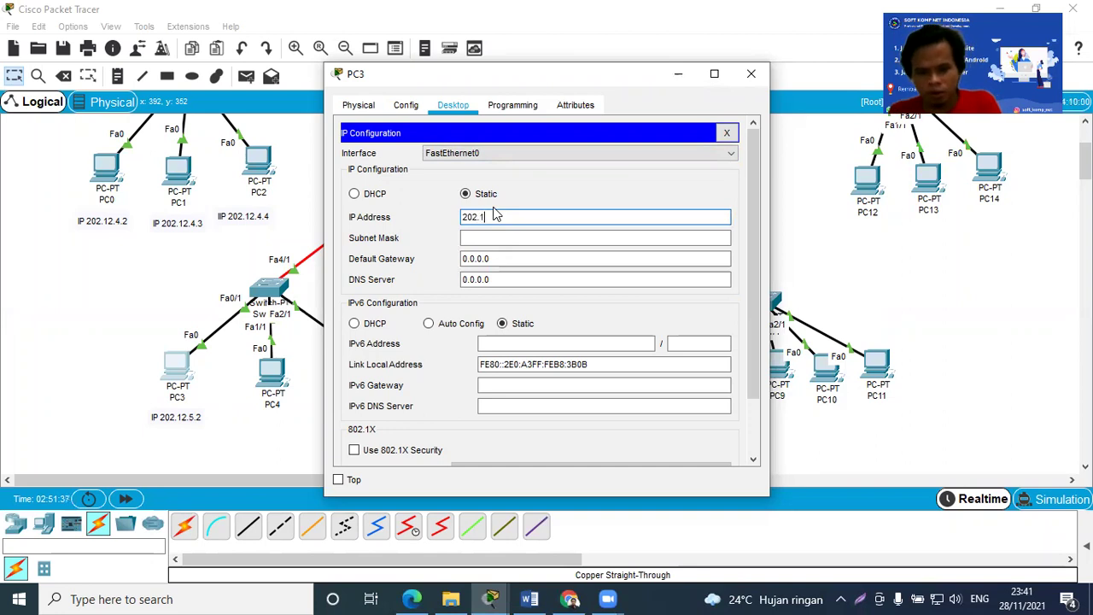
{"action": "type", "text": "2.5.2"}
Fill in PC3's subnet mask 255.255.255.0, set its default gateway to 202.12.5.1, and close its window
{"action": "left_click", "coordinate": [510, 237]}
{"action": "left_click", "coordinate": [510, 261]}
{"action": "left_click_drag", "start_coordinate": [510, 262], "coordinate": [461, 260]}
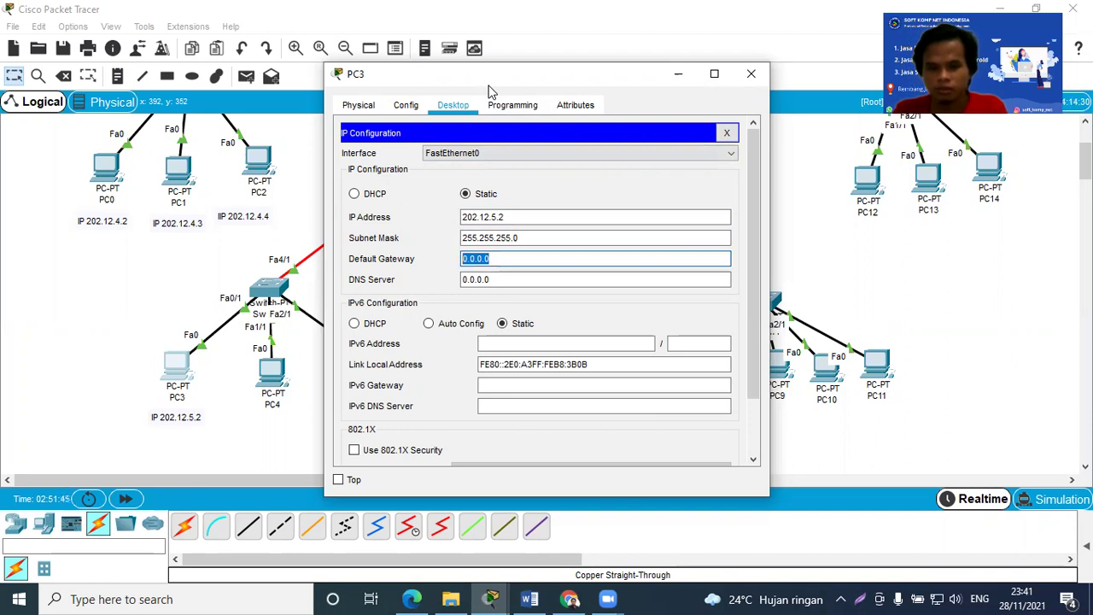
{"action": "left_click_drag", "start_coordinate": [490, 85], "coordinate": [658, 120]}
{"action": "type", "text": "202.12.5.1"}
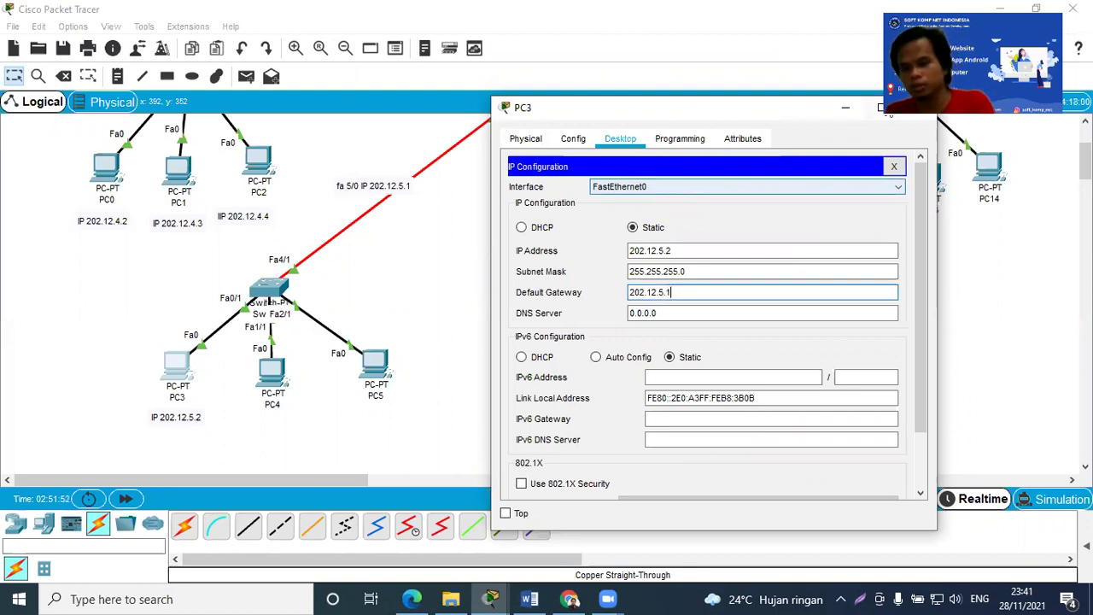
{"action": "left_click_drag", "start_coordinate": [808, 112], "coordinate": [732, 155]}
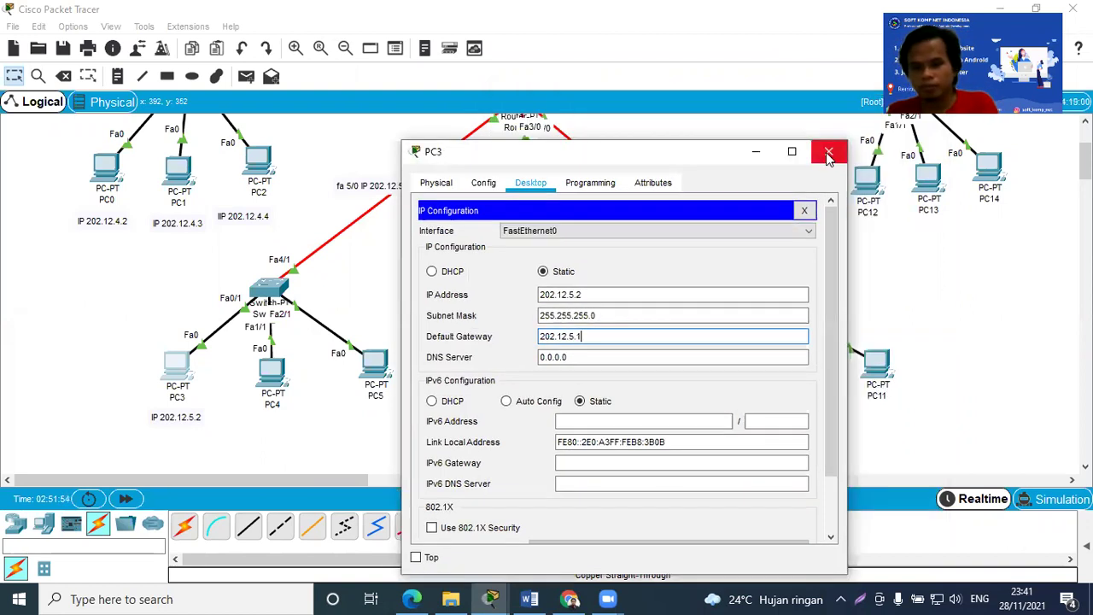
{"action": "left_click", "coordinate": [829, 154]}
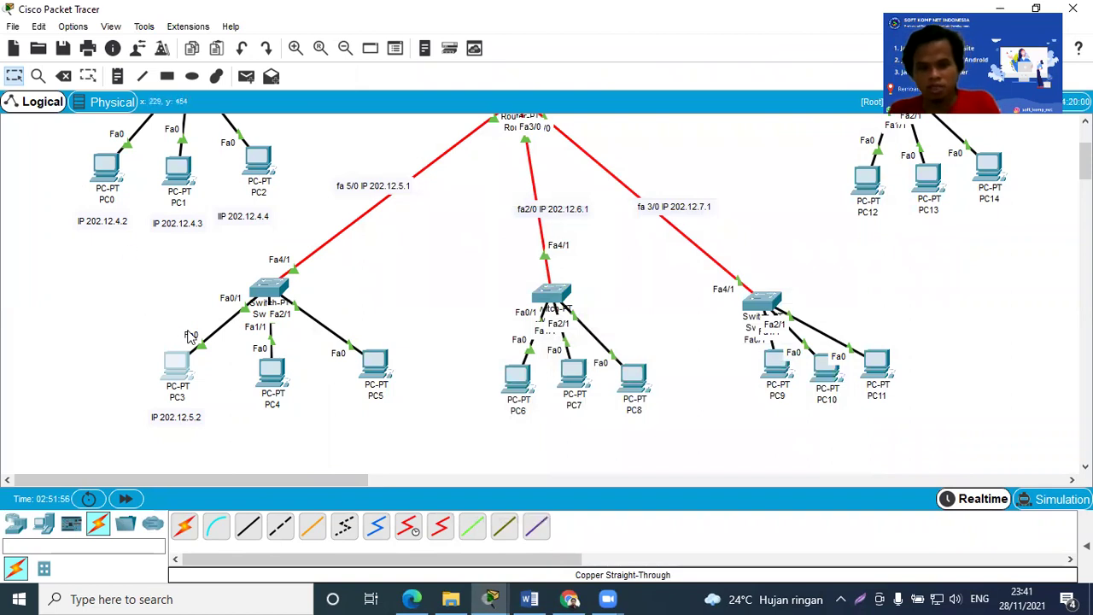
Open PC4's IP configuration and try to set its static IP address to 202.12.5.2
{"action": "left_click", "coordinate": [269, 367]}
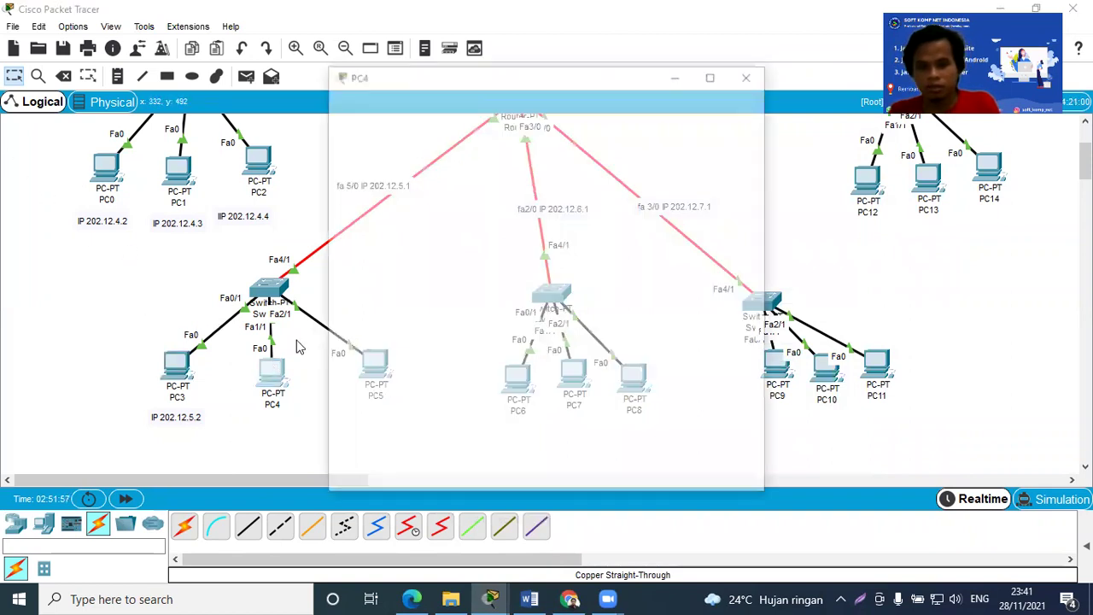
{"action": "left_click", "coordinate": [453, 105]}
{"action": "left_click", "coordinate": [401, 190]}
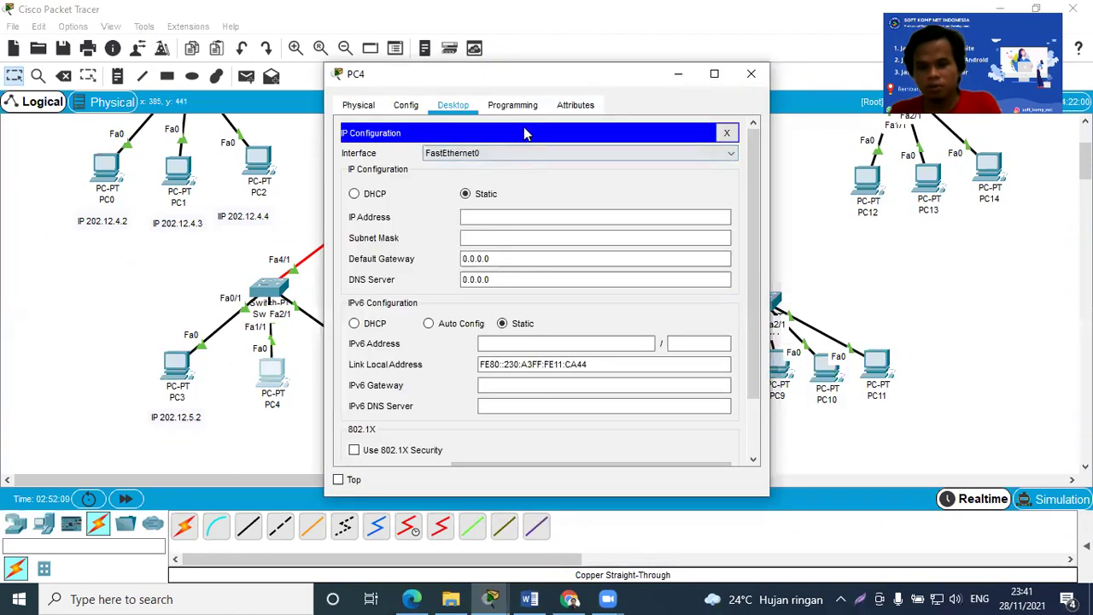
{"action": "left_click_drag", "start_coordinate": [564, 77], "coordinate": [638, 91]}
{"action": "left_click", "coordinate": [592, 232]}
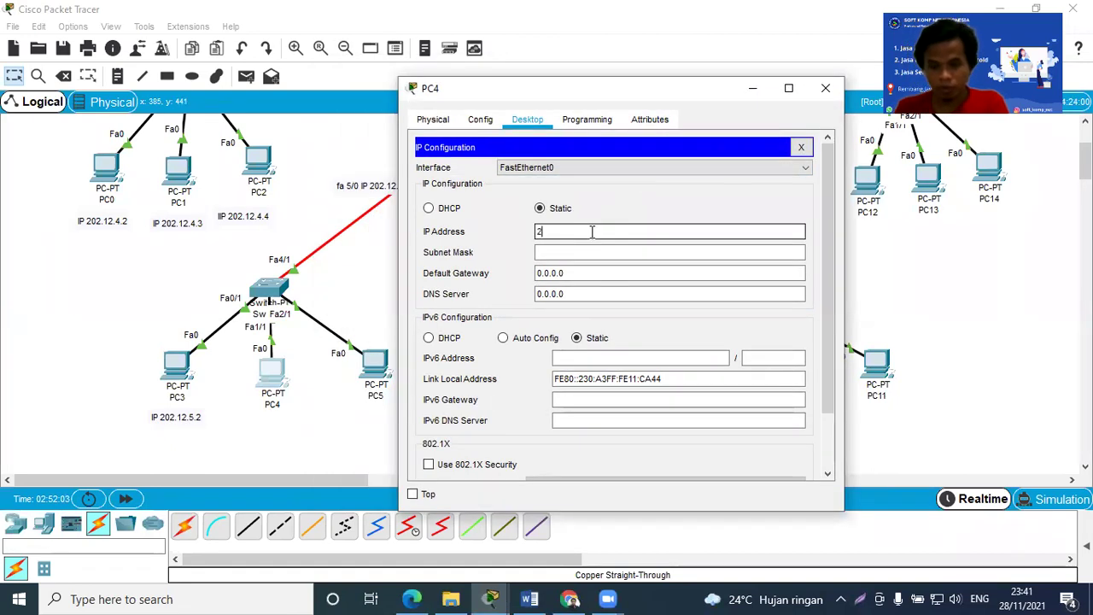
{"action": "type", "text": "202.12.5.2"}
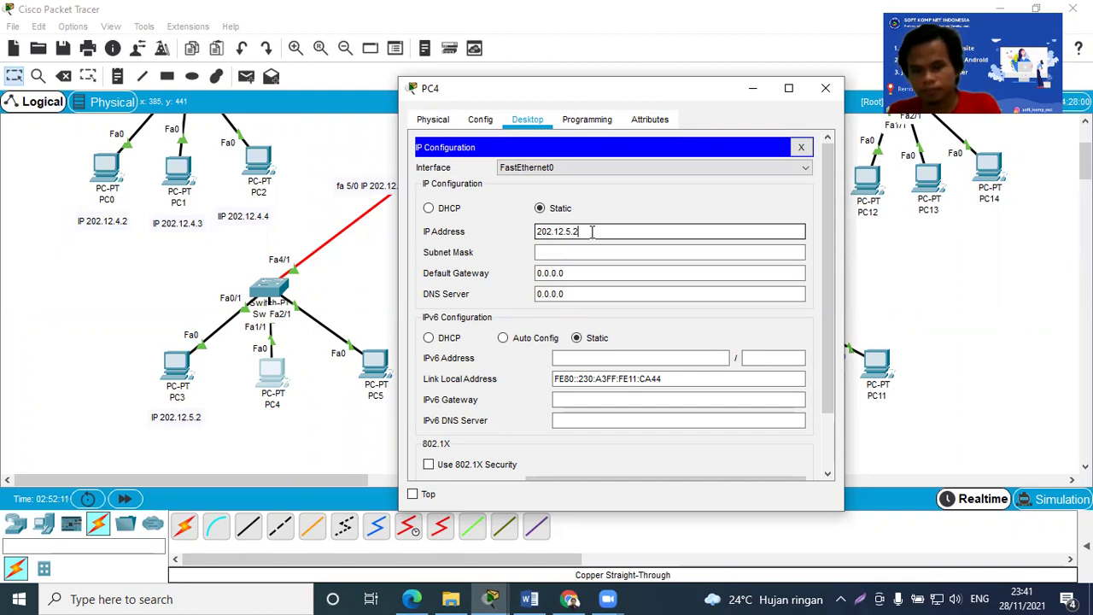
{"action": "left_click", "coordinate": [565, 253]}
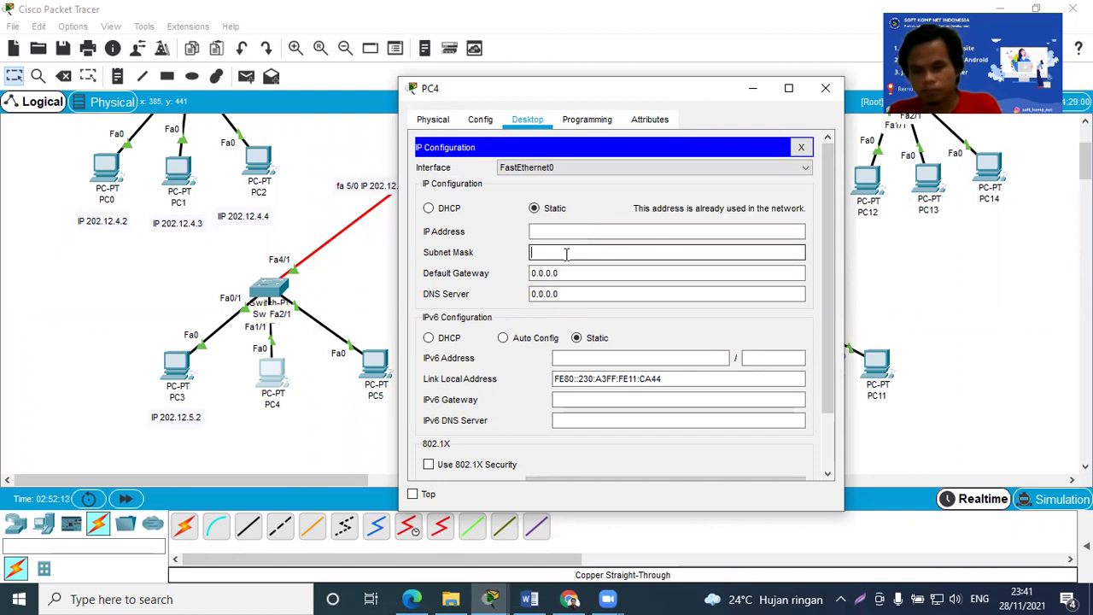
Configure PC4 with static IP address 202.12.5.3, subnet mask 255.255.255.0 and the 202.12.5 network's default gateway, and close its window
{"action": "left_click", "coordinate": [552, 231]}
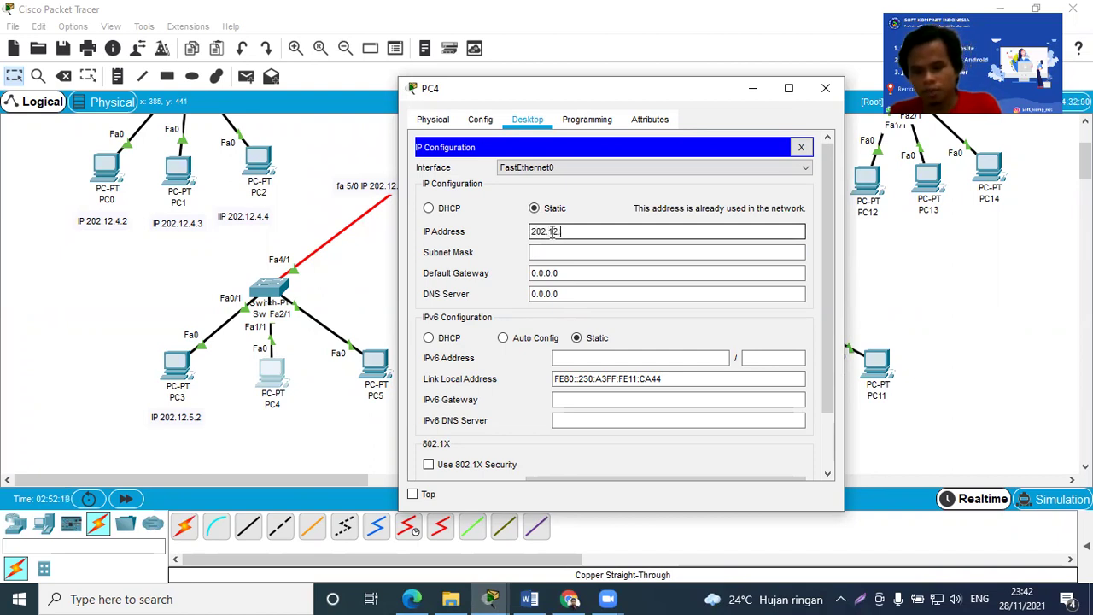
{"action": "left_click", "coordinate": [547, 252]}
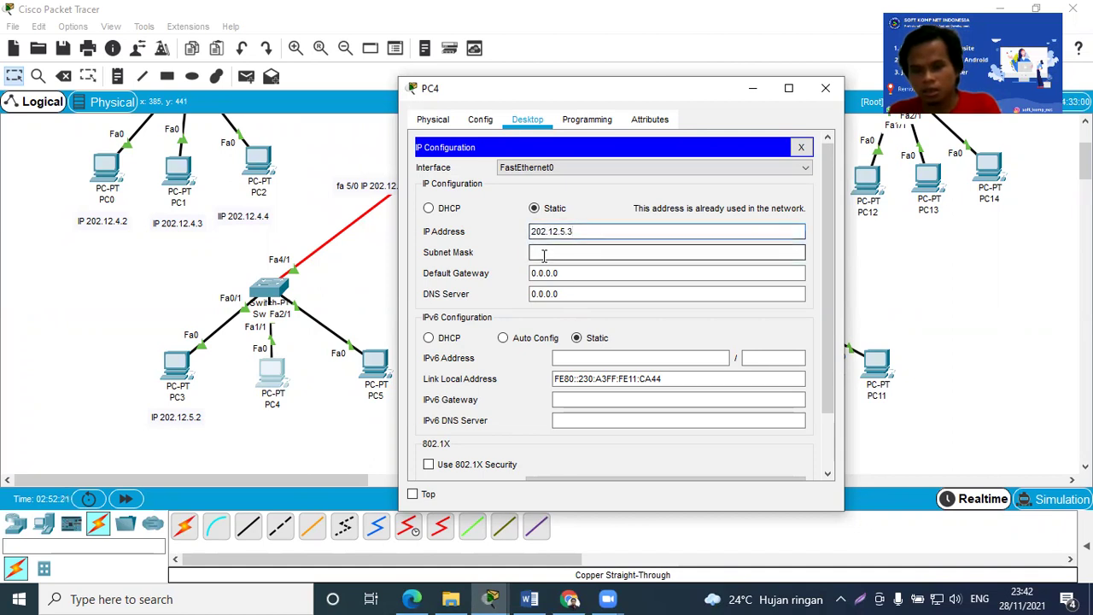
{"action": "left_click_drag", "start_coordinate": [579, 231], "coordinate": [525, 232]}
{"action": "key", "text": "ctrl+c"}
{"action": "left_click_drag", "start_coordinate": [566, 273], "coordinate": [523, 276]}
{"action": "key", "text": "ctrl+v"}
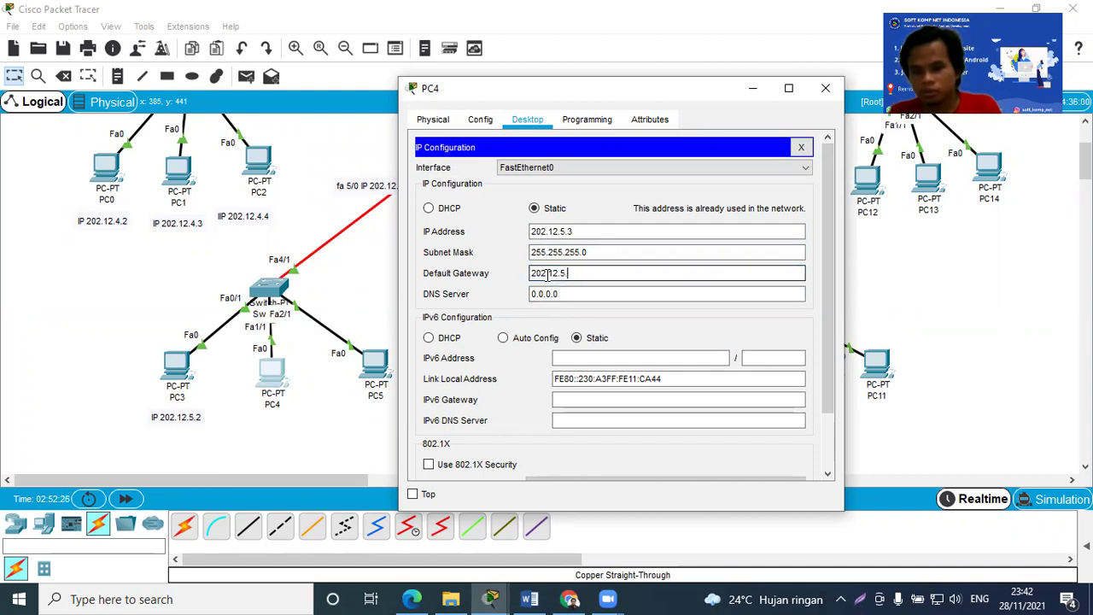
{"action": "left_click", "coordinate": [825, 88]}
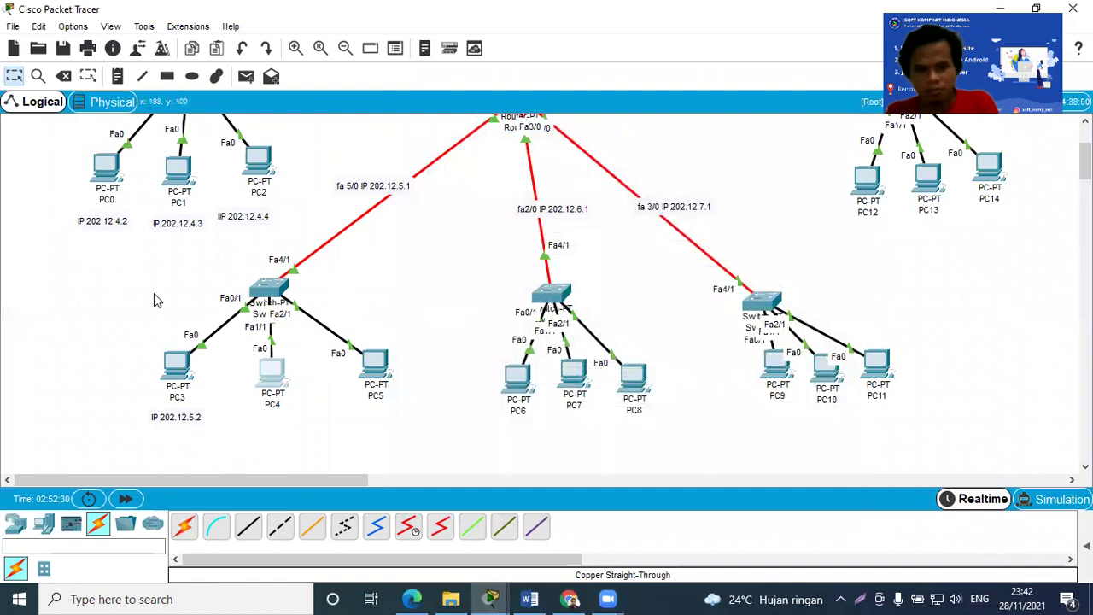
Add the text label "IP 202.12.5.3" to the workspace and position it directly beneath PC4
{"action": "left_click", "coordinate": [117, 76]}
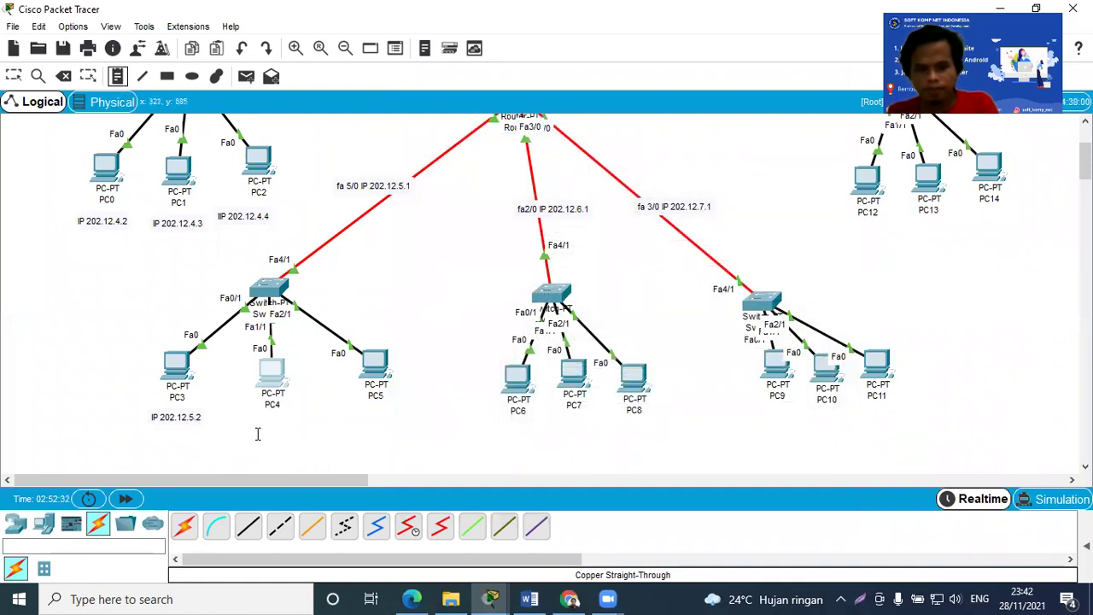
{"action": "left_click", "coordinate": [253, 419]}
{"action": "type", "text": "IP"}
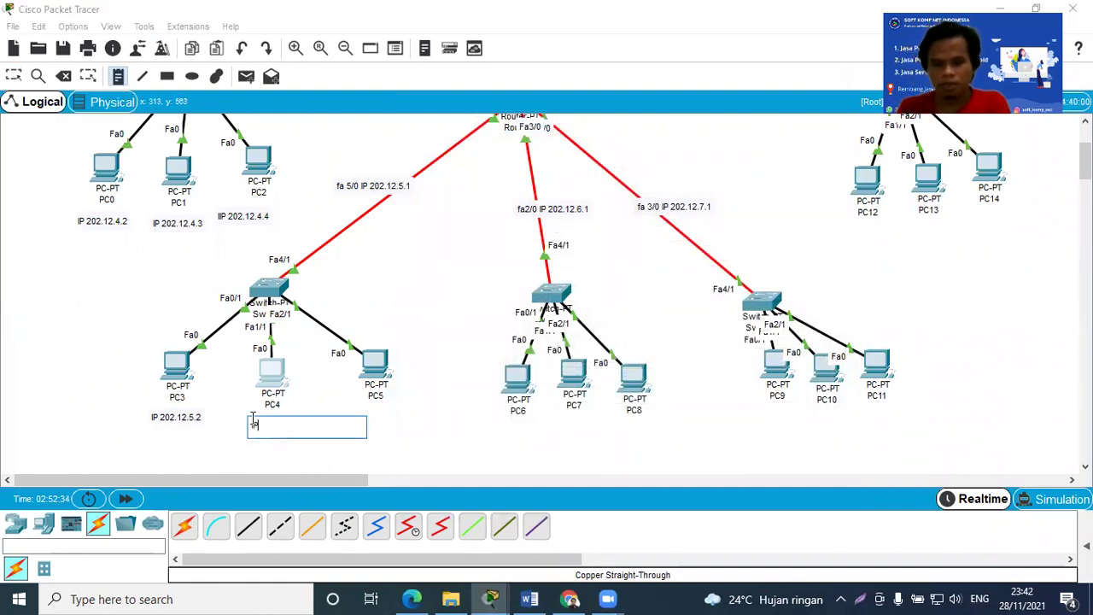
{"action": "type", "text": " 202.12.5.3"}
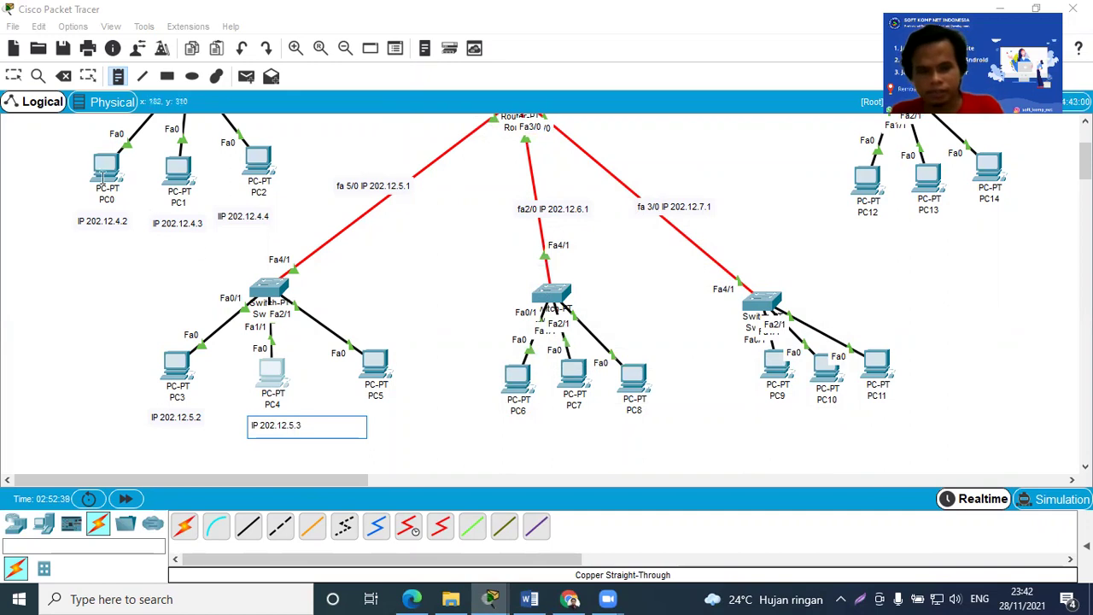
{"action": "left_click", "coordinate": [13, 76]}
{"action": "left_click_drag", "start_coordinate": [279, 426], "coordinate": [262, 418]}
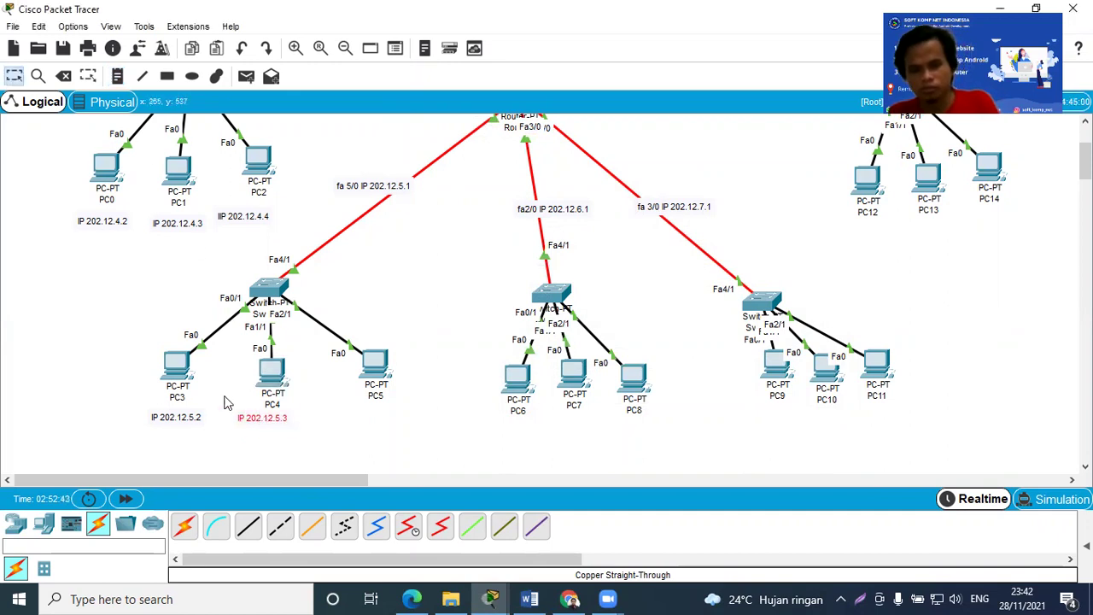
{"action": "left_click", "coordinate": [202, 442]}
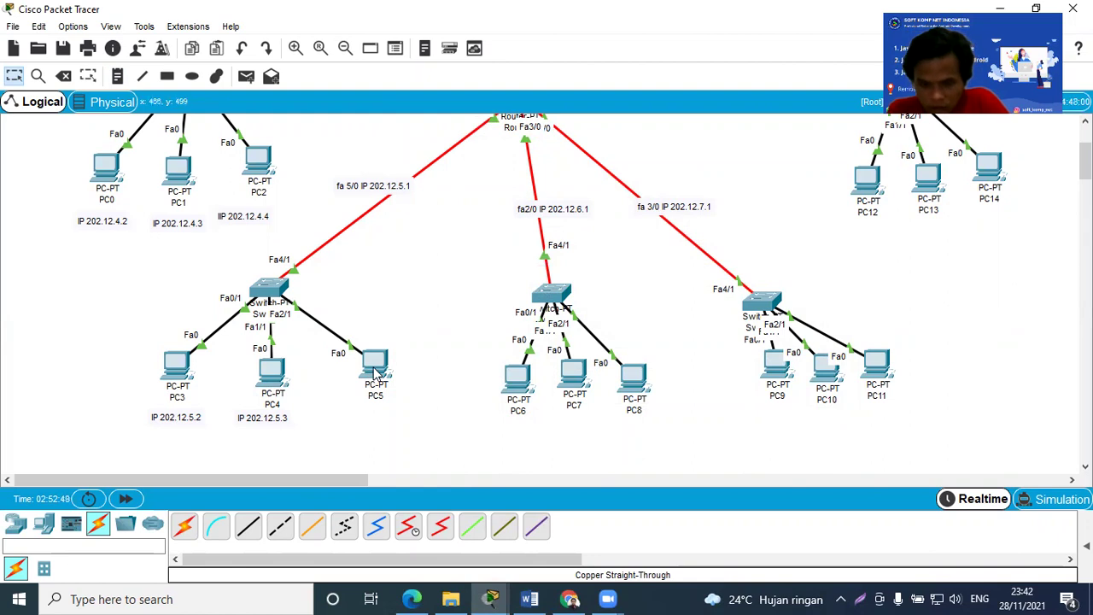
Open PC5's IP configuration and set its static IP address to 202.12.5.4
{"action": "mouse_move", "coordinate": [374, 365]}
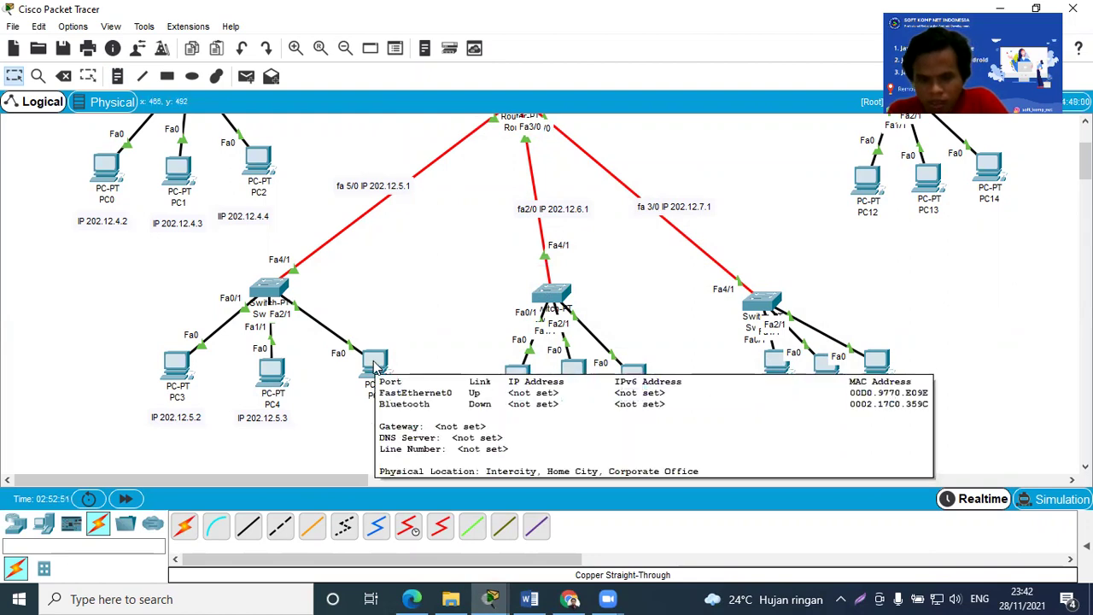
{"action": "left_click", "coordinate": [373, 365]}
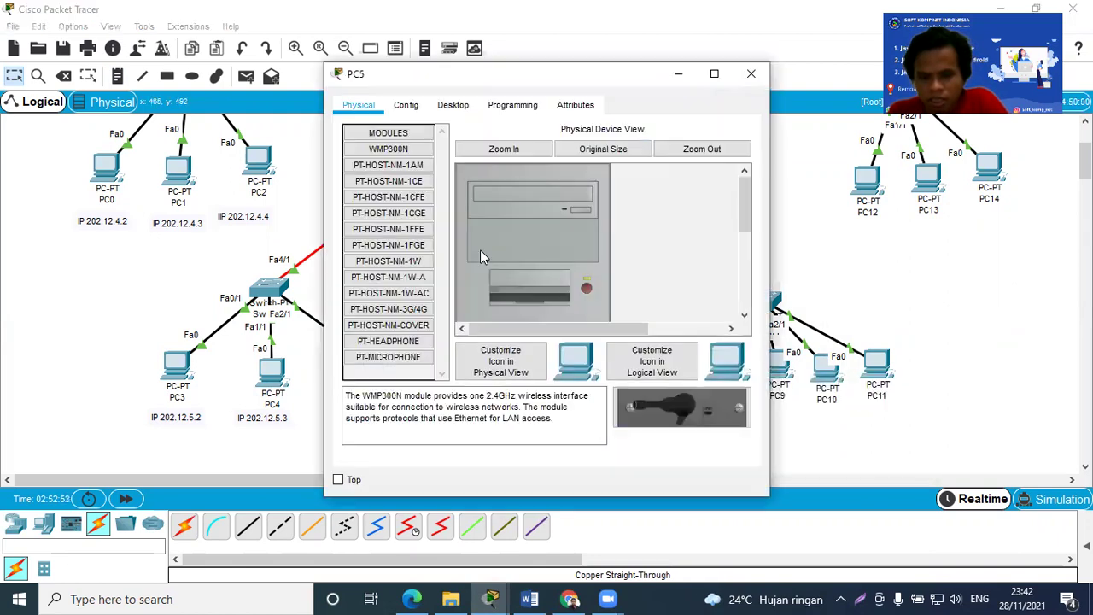
{"action": "left_click", "coordinate": [440, 104]}
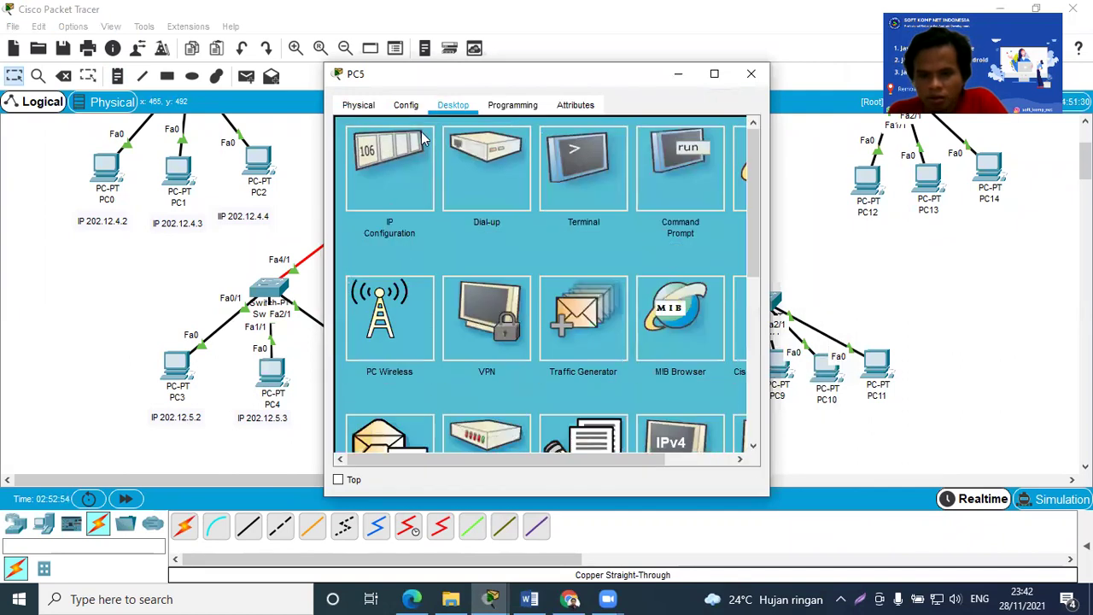
{"action": "left_click", "coordinate": [413, 163]}
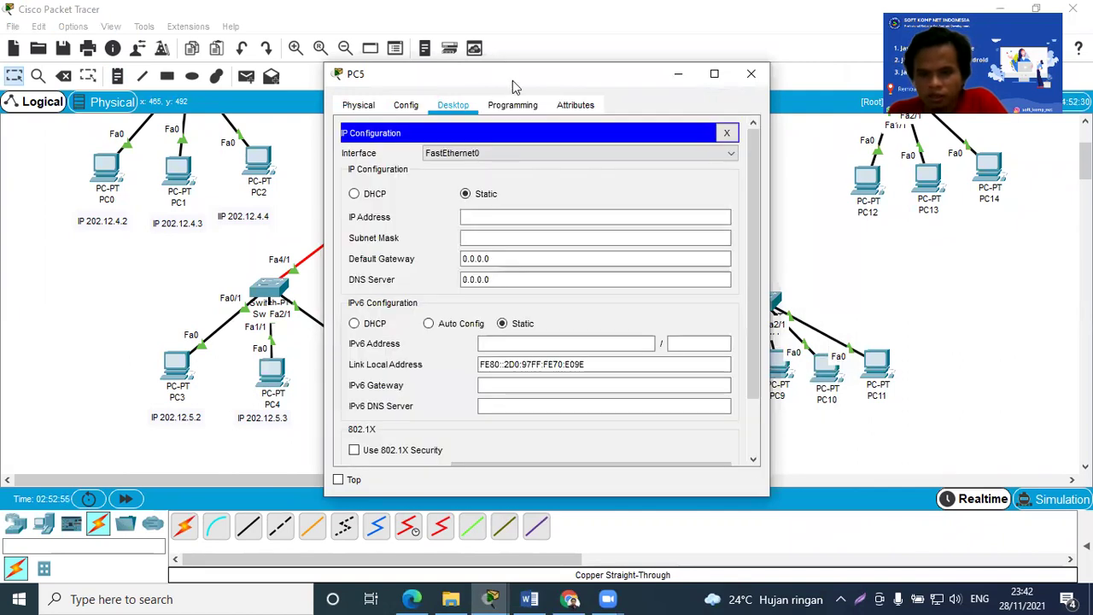
{"action": "left_click_drag", "start_coordinate": [512, 81], "coordinate": [697, 137]}
{"action": "left_click", "coordinate": [674, 271]}
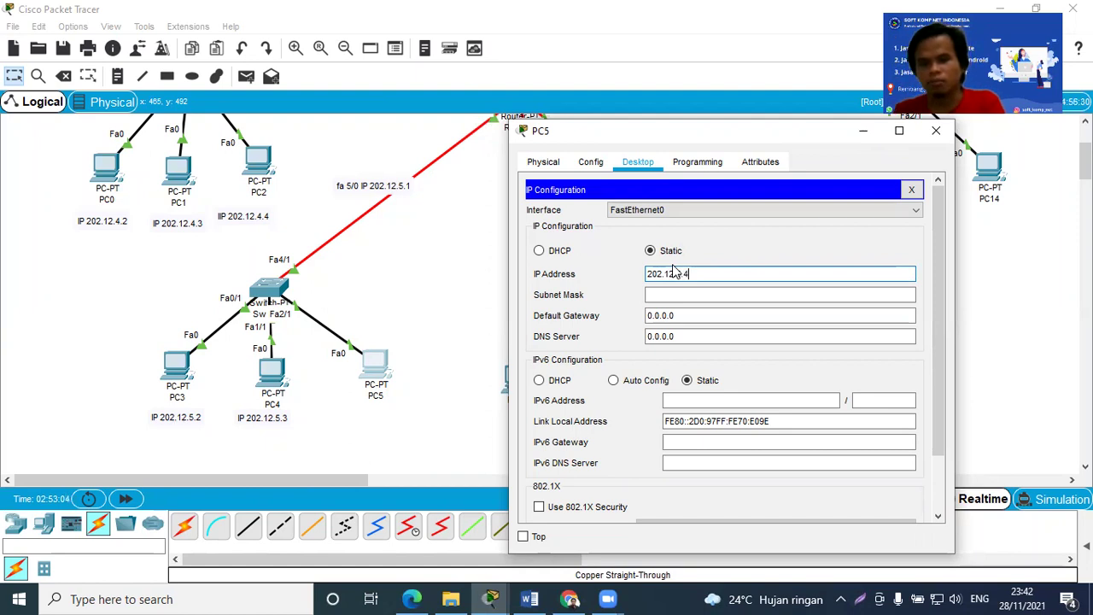
Fill in PC5's subnet mask 255.255.255.0, set its default gateway to 202.12.5.1, and close its window
{"action": "left_click", "coordinate": [675, 294]}
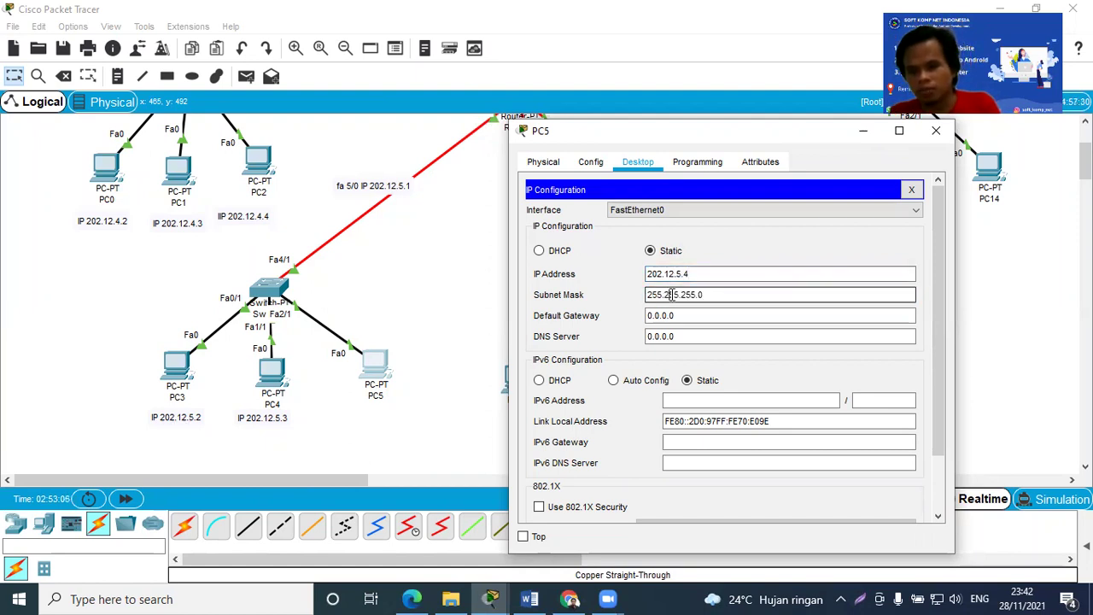
{"action": "left_click_drag", "start_coordinate": [685, 317], "coordinate": [640, 315]}
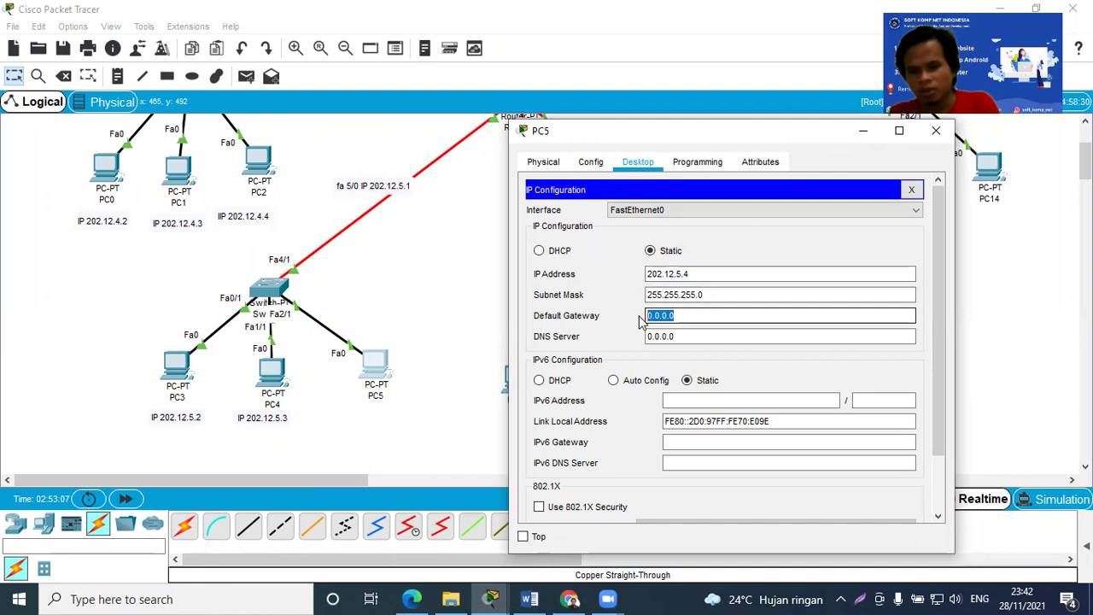
{"action": "type", "text": "202.12.5.3"}
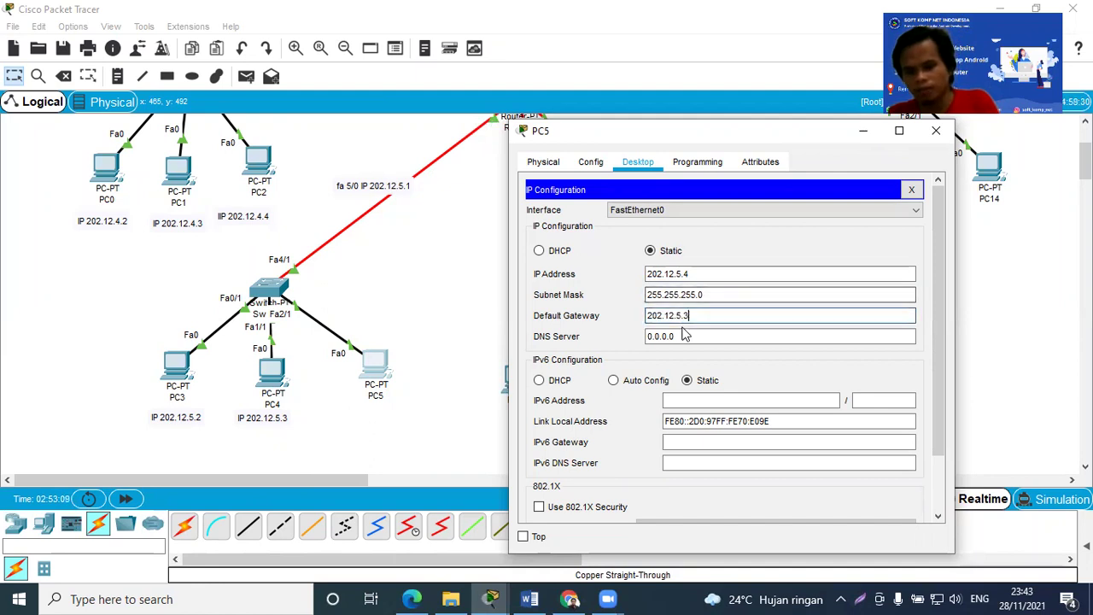
{"action": "key", "text": "BackSpace"}
{"action": "type", "text": "1"}
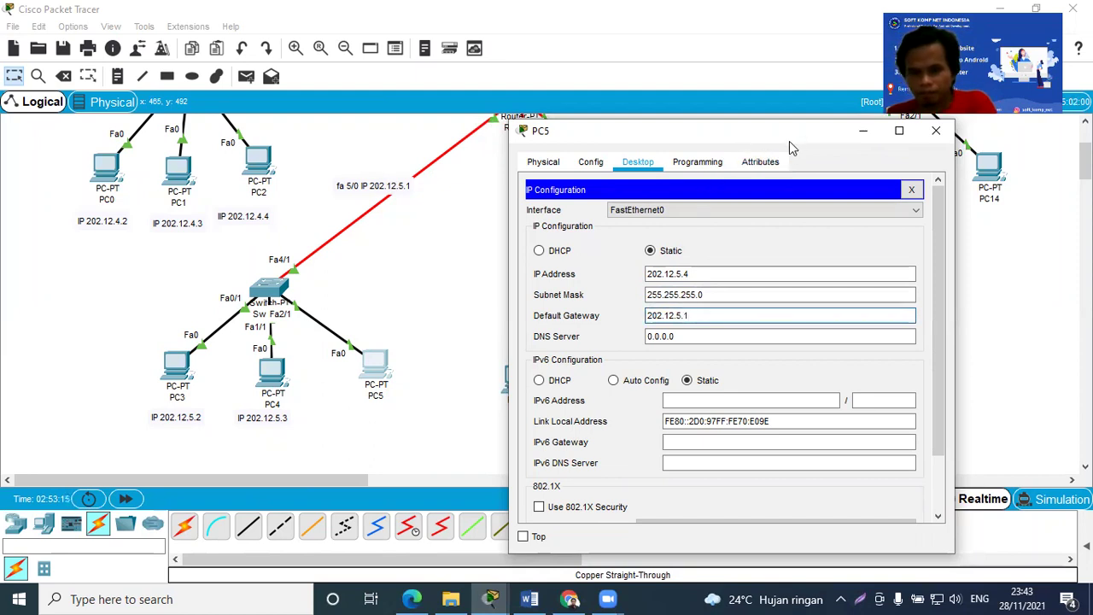
{"action": "left_click_drag", "start_coordinate": [789, 141], "coordinate": [746, 195]}
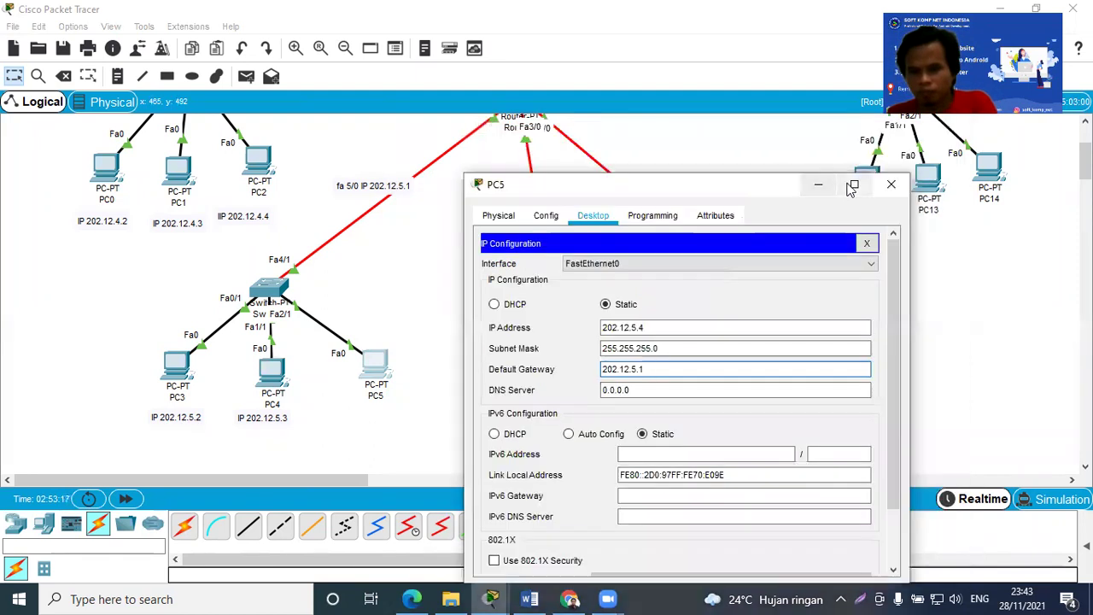
{"action": "left_click", "coordinate": [892, 185]}
Add the text label "IP 202.12.5.4" to the workspace and position it directly beneath PC5
{"action": "left_click", "coordinate": [118, 76]}
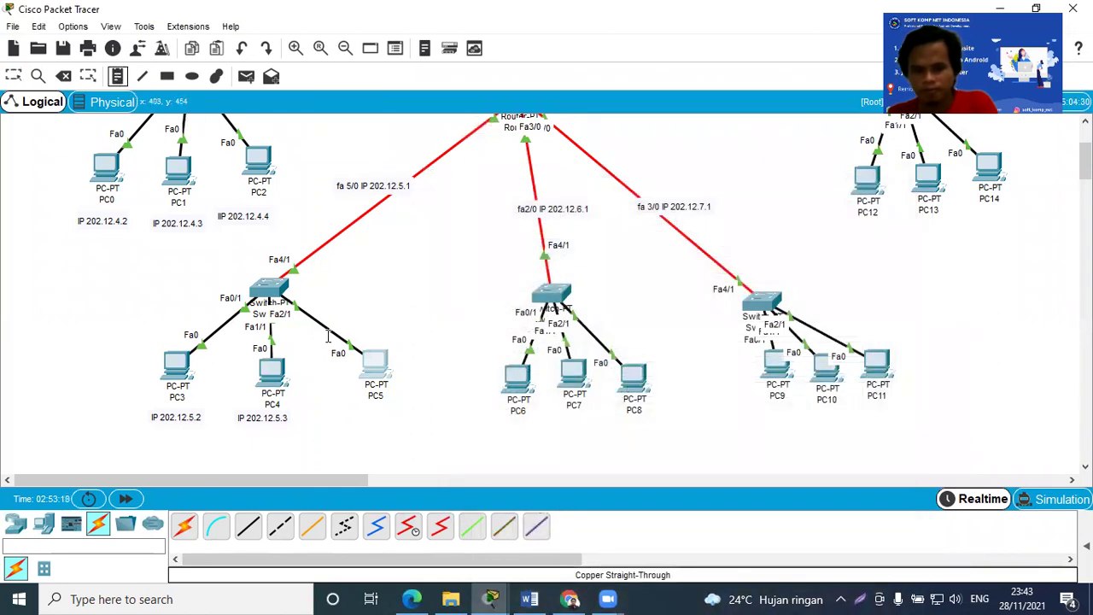
{"action": "left_click", "coordinate": [347, 410]}
{"action": "type", "text": "IP 202.1"}
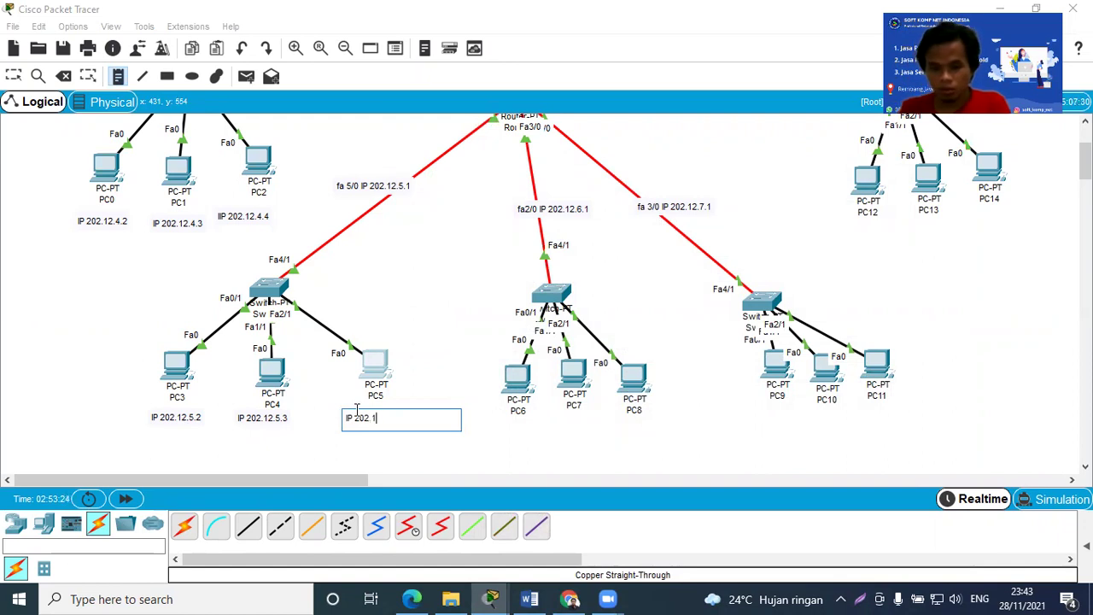
{"action": "type", "text": "2.5.4"}
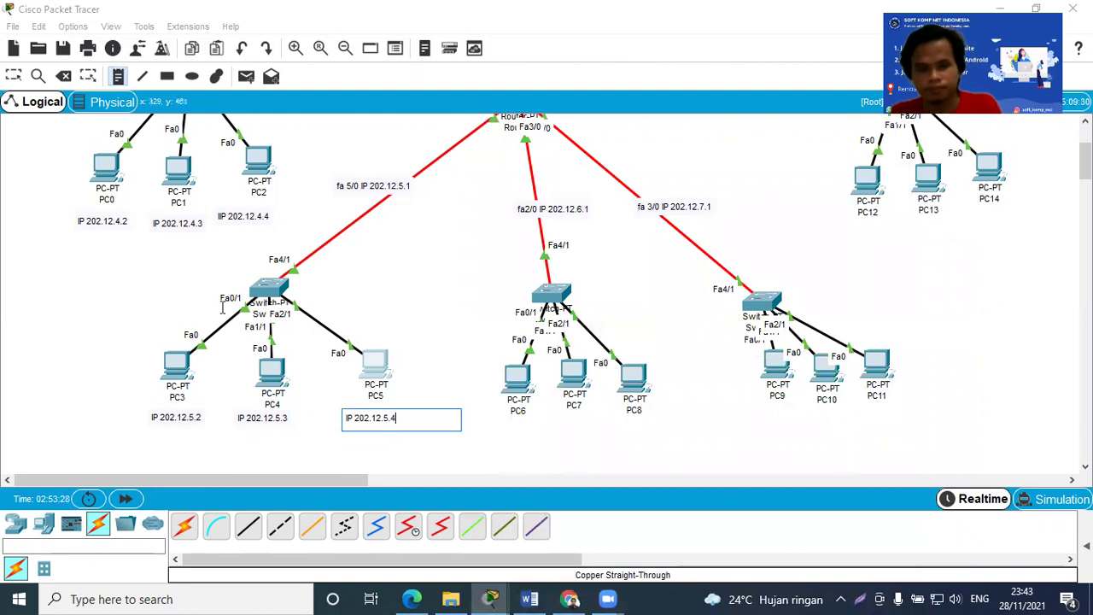
{"action": "left_click", "coordinate": [13, 75]}
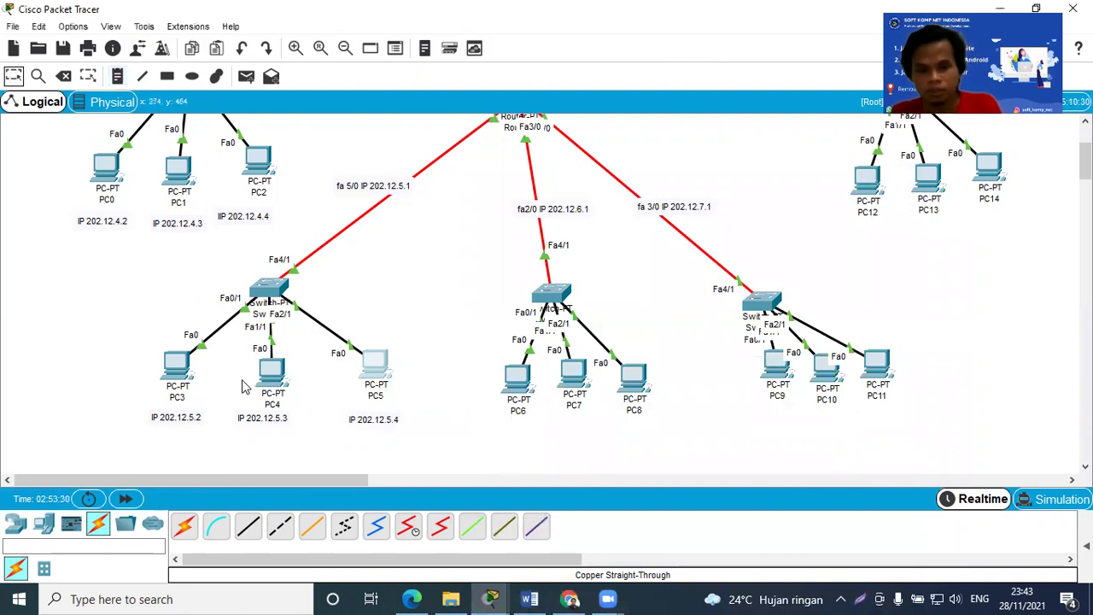
{"action": "left_click", "coordinate": [367, 420]}
{"action": "left_click_drag", "start_coordinate": [365, 419], "coordinate": [375, 415]}
{"action": "left_click", "coordinate": [376, 365]}
{"action": "left_click", "coordinate": [379, 363]}
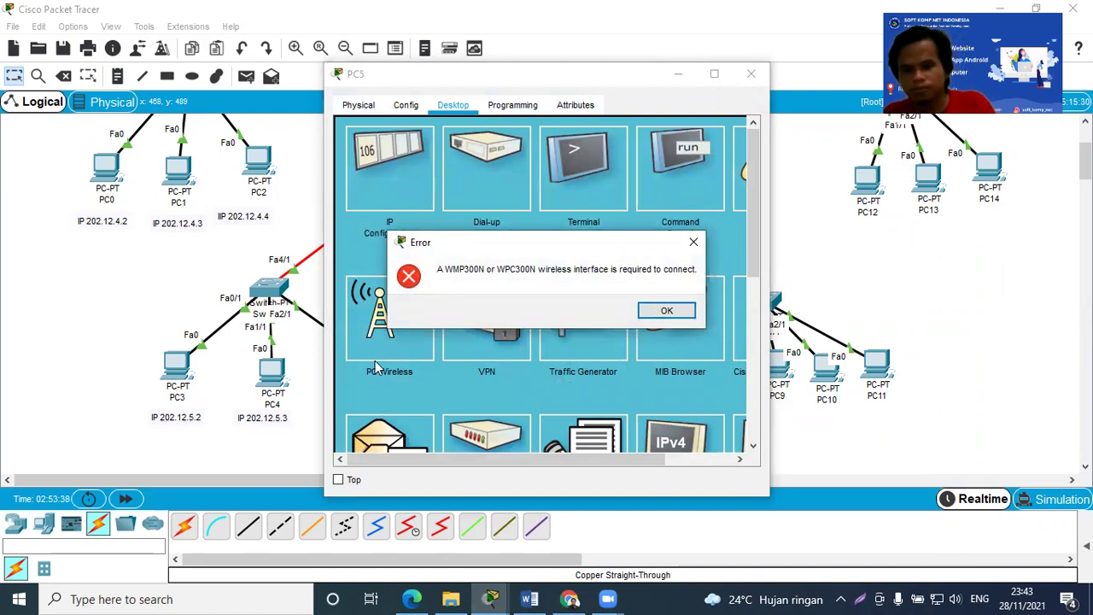
{"action": "left_click", "coordinate": [695, 246]}
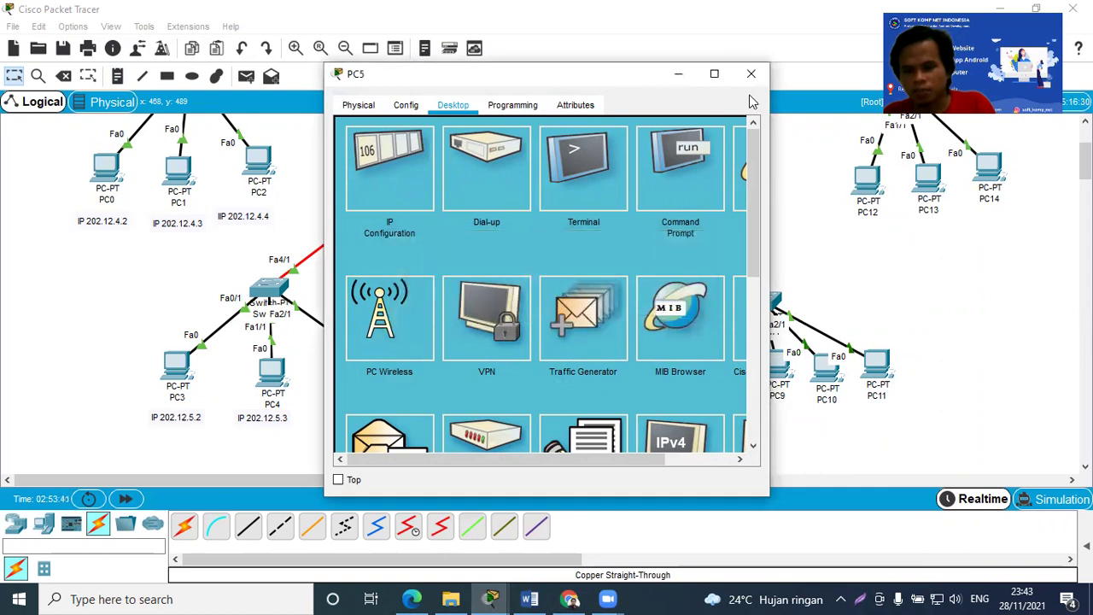
{"action": "left_click", "coordinate": [752, 73]}
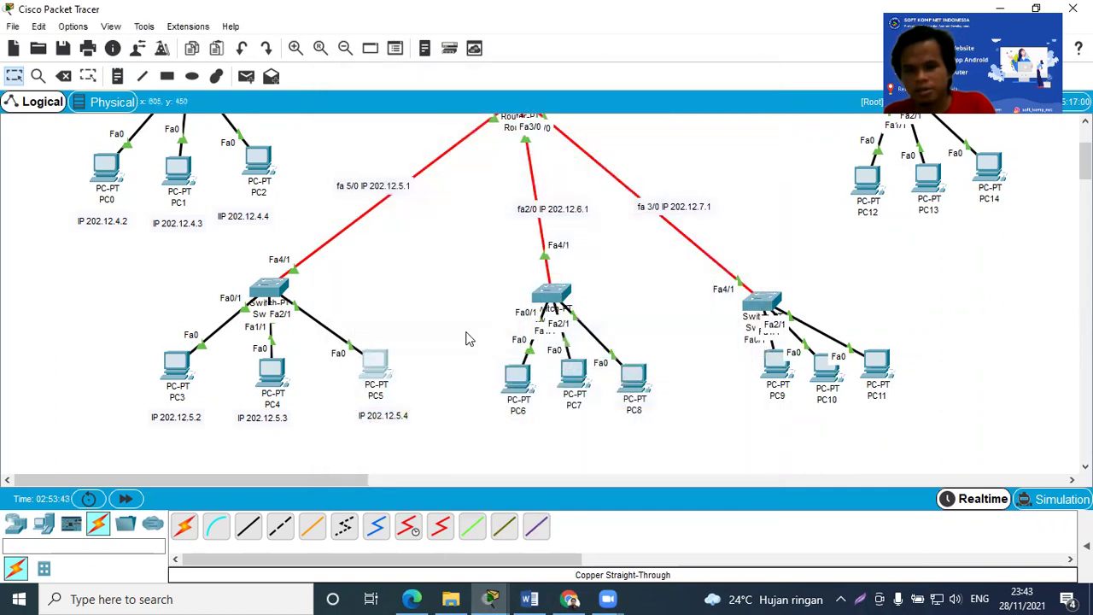
Open PC5's Command Prompt and ping PC4 at 202.12.5.3 to test connectivity within the same network
{"action": "left_click", "coordinate": [383, 367]}
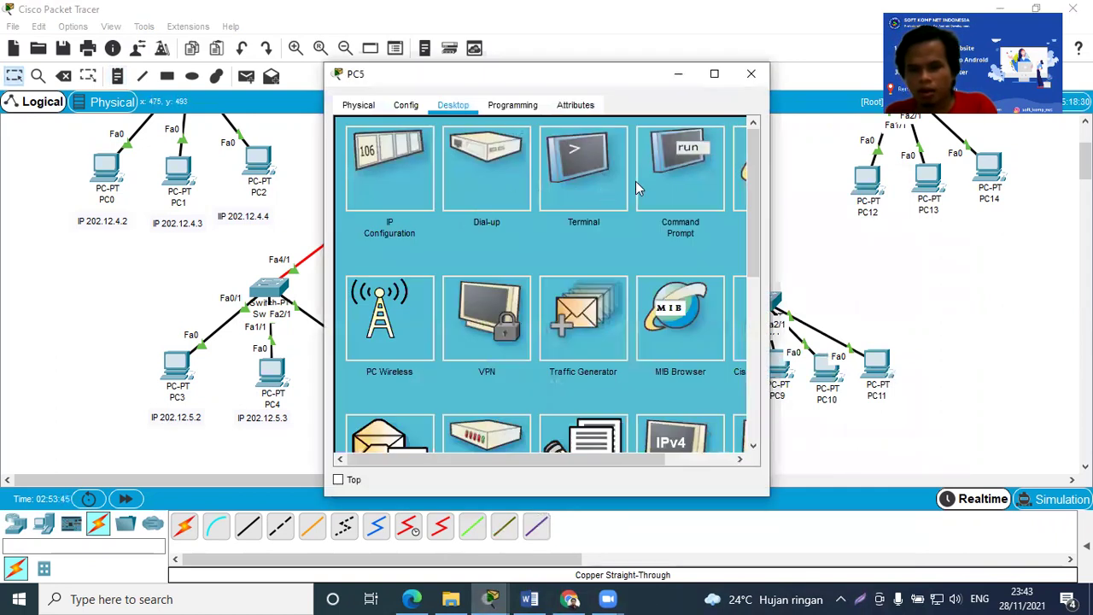
{"action": "left_click", "coordinate": [642, 178]}
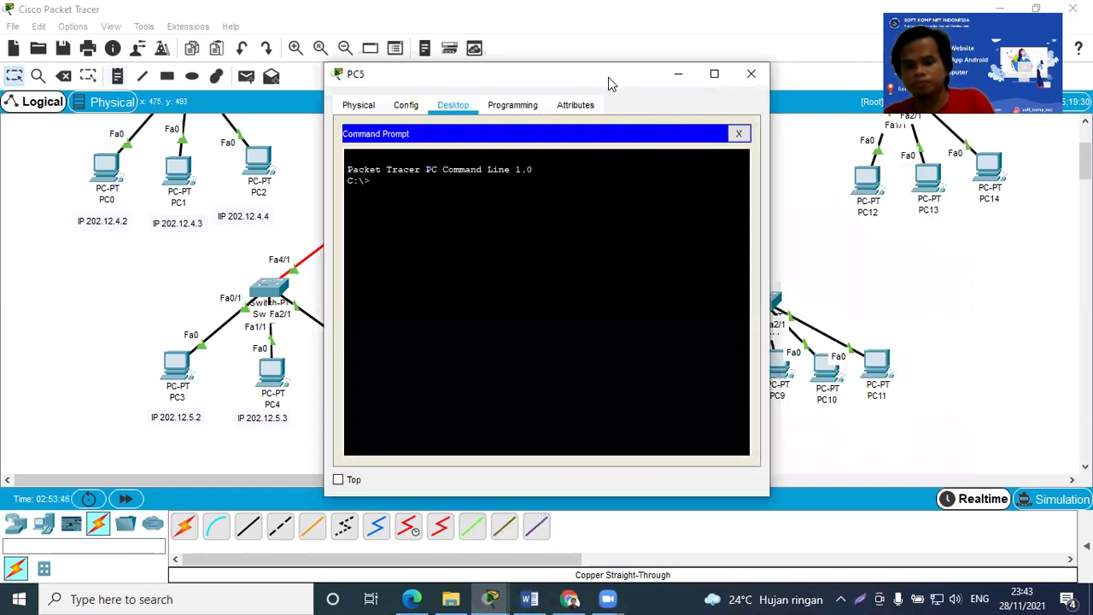
{"action": "left_click_drag", "start_coordinate": [608, 77], "coordinate": [737, 89]}
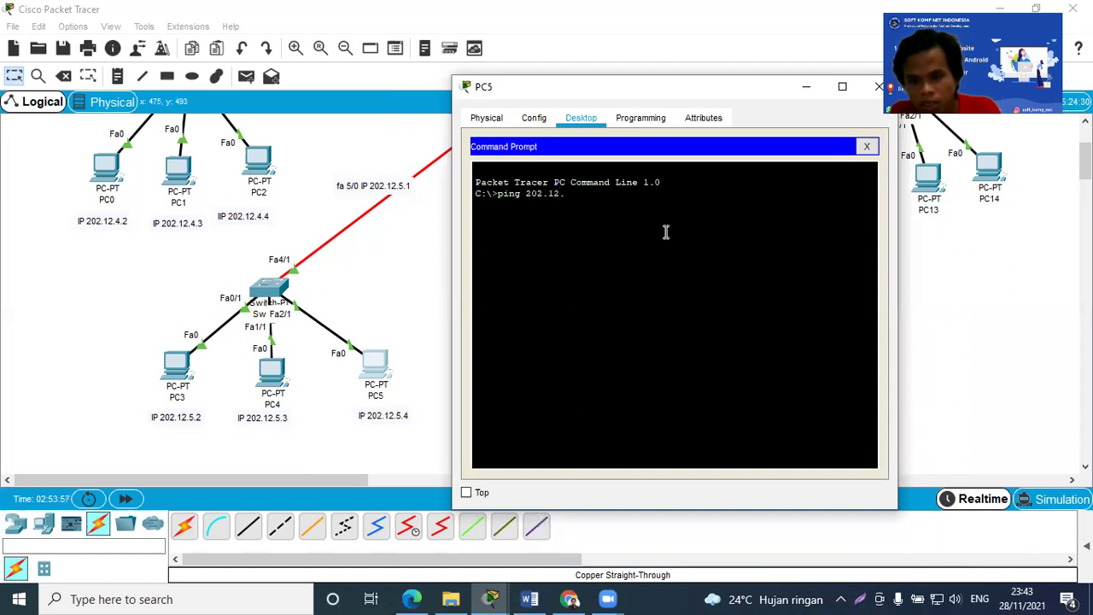
{"action": "type", "text": "5.3"}
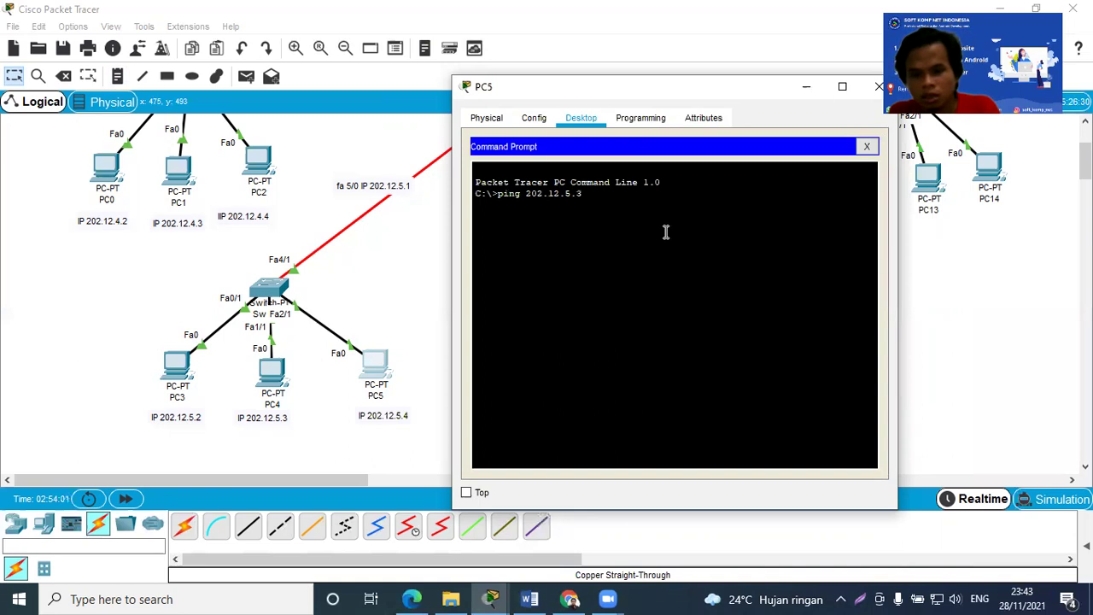
{"action": "key", "text": "Return"}
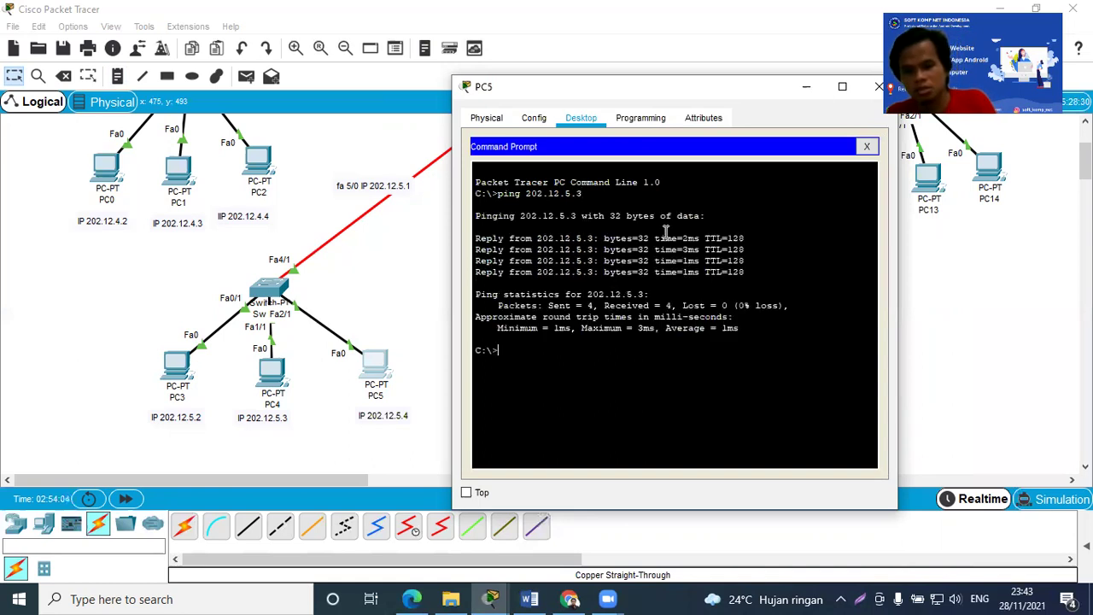
Ping PC0 at 202.12.4.2 from PC5 to test connectivity between the two networks, and close PC5's window
{"action": "key", "text": "Up"}
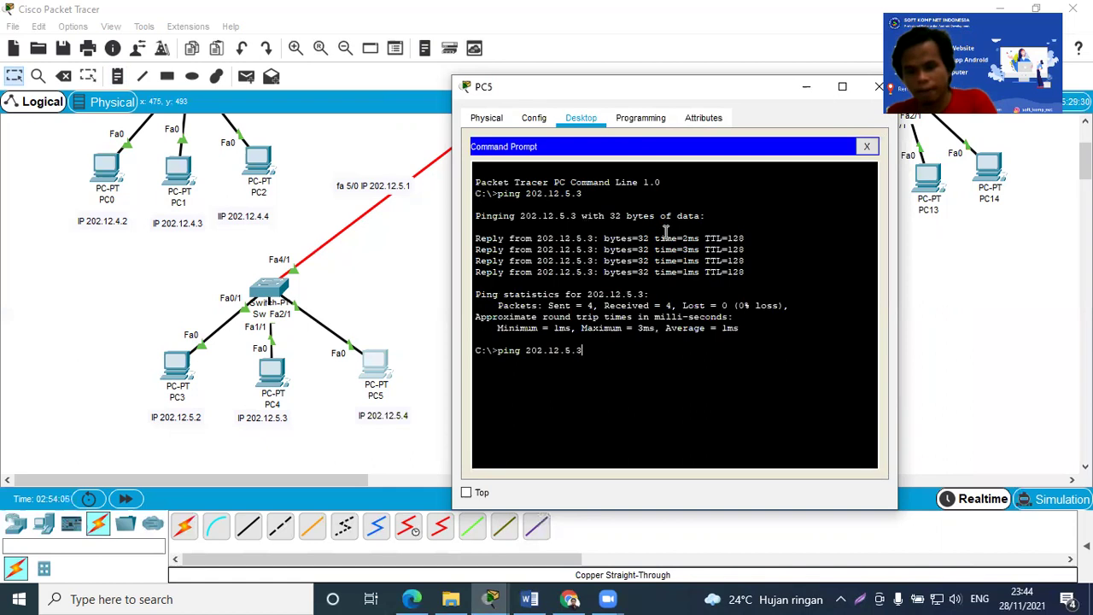
{"action": "key", "text": "BackSpace"}
{"action": "key", "text": "BackSpace"}
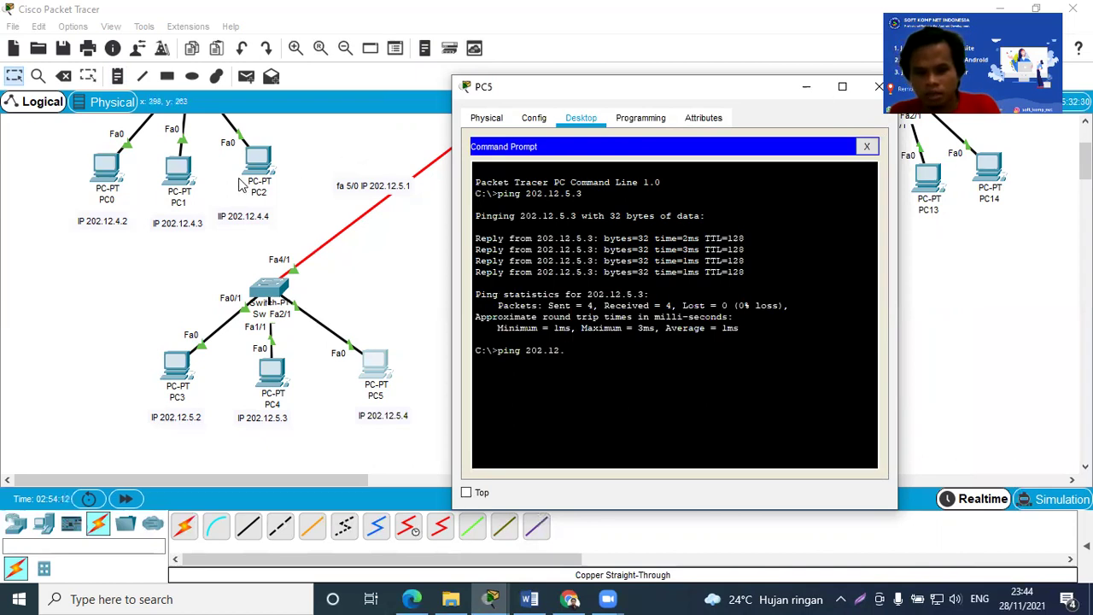
{"action": "type", "text": "4.2"}
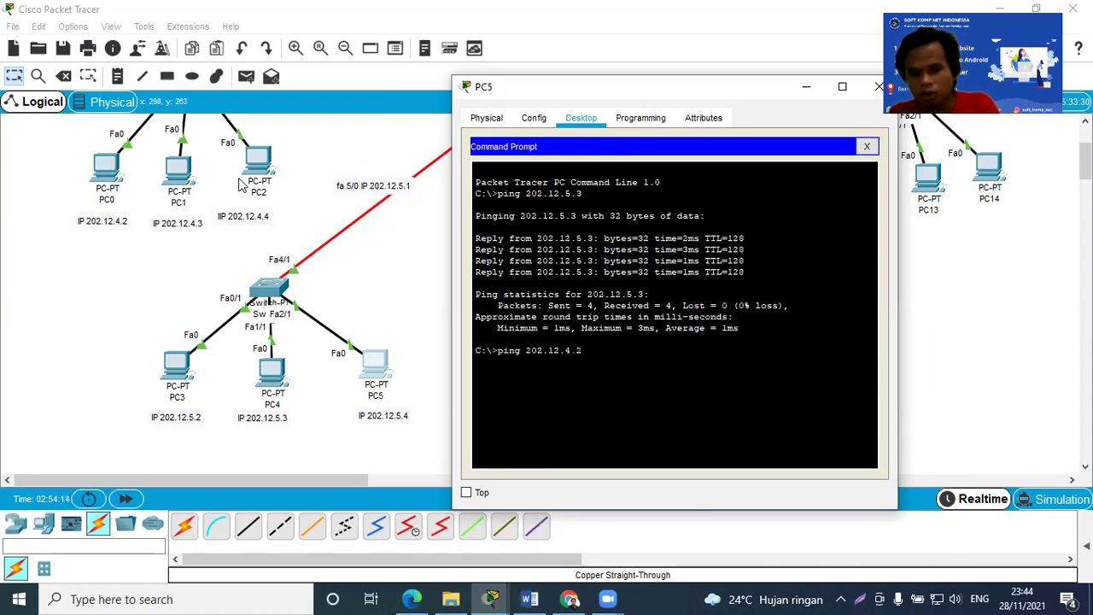
{"action": "key", "text": "Return"}
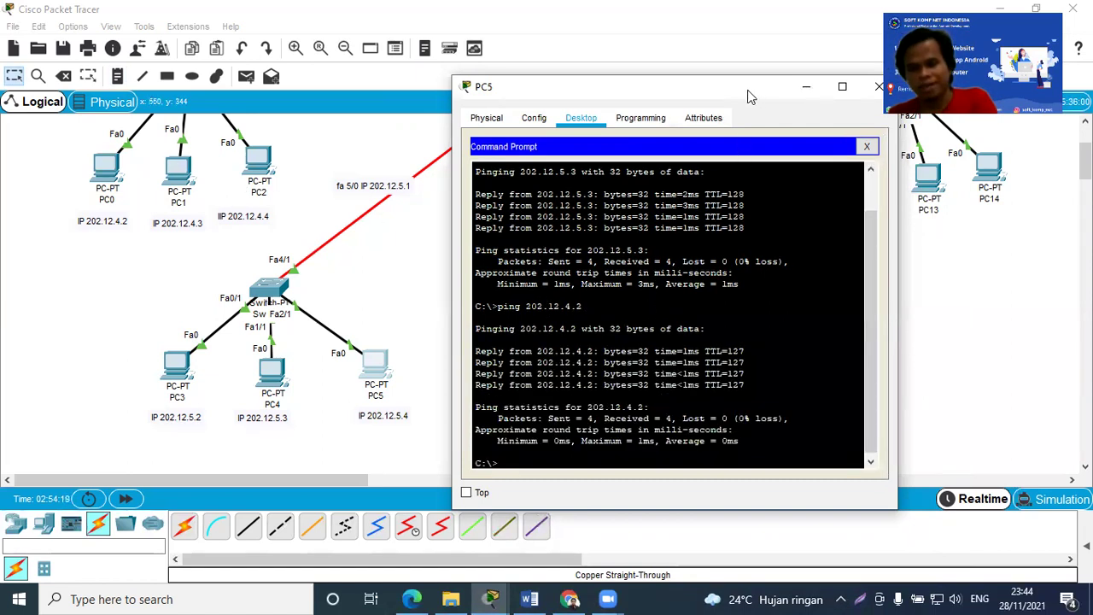
{"action": "left_click_drag", "start_coordinate": [749, 96], "coordinate": [598, 158]}
{"action": "left_click", "coordinate": [731, 148]}
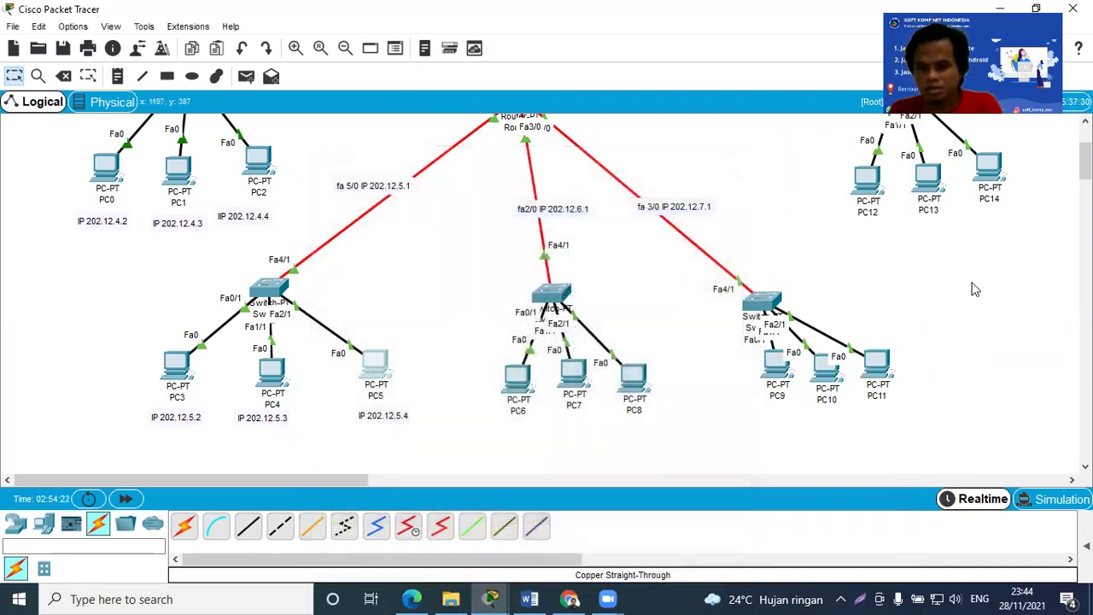
Open PC6's IP configuration and assign it the static IP address 202.12.6.2
{"action": "mouse_move", "coordinate": [743, 335]}
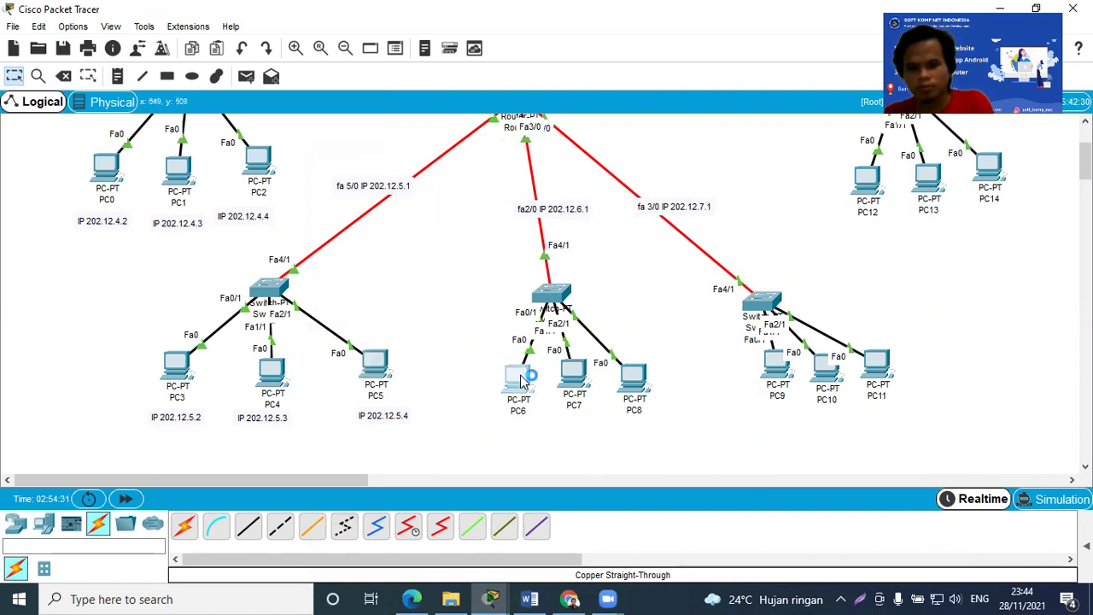
{"action": "left_click", "coordinate": [454, 104]}
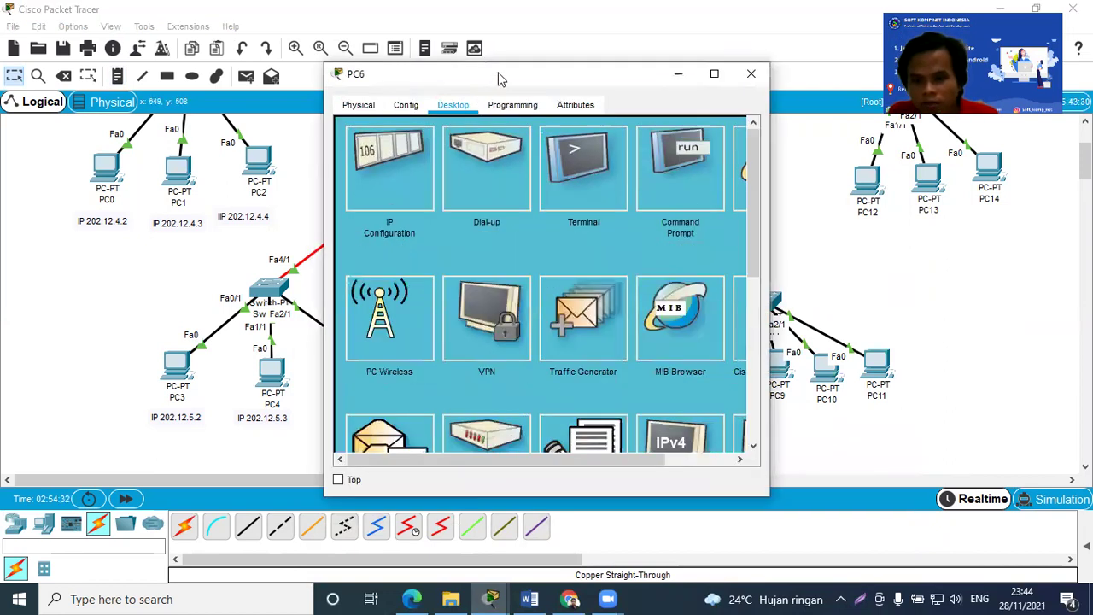
{"action": "left_click_drag", "start_coordinate": [481, 79], "coordinate": [831, 177]}
{"action": "left_click", "coordinate": [755, 271]}
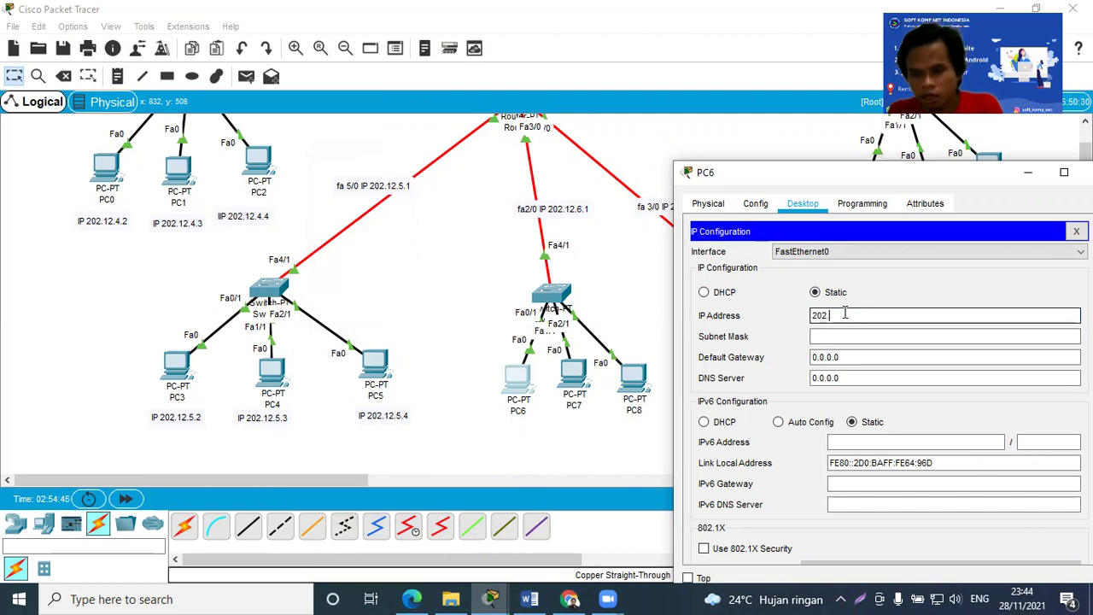
{"action": "type", "text": "6"}
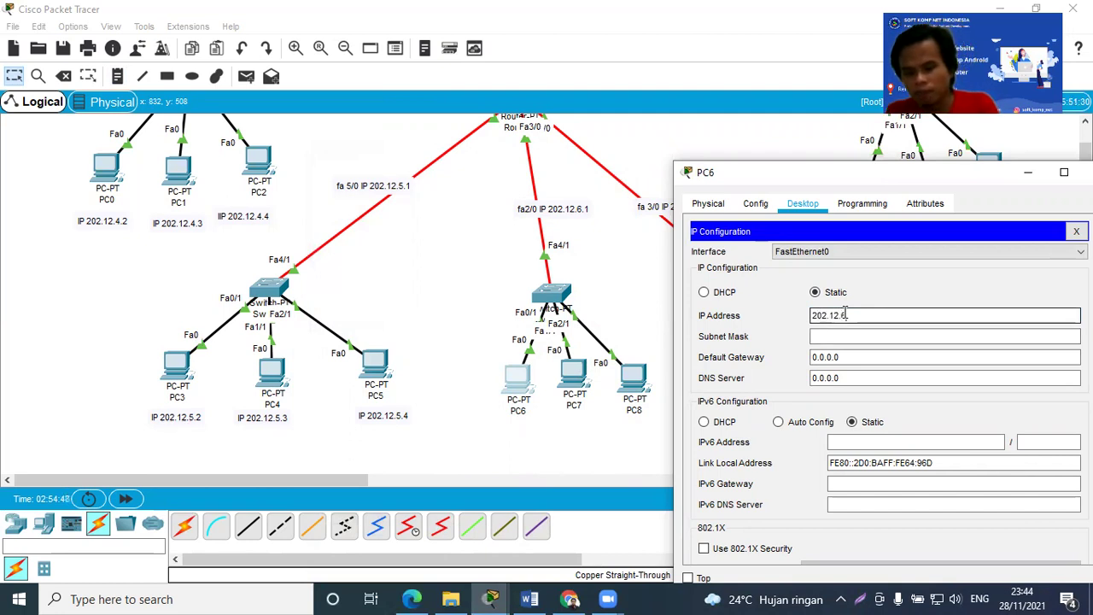
{"action": "type", "text": ".2"}
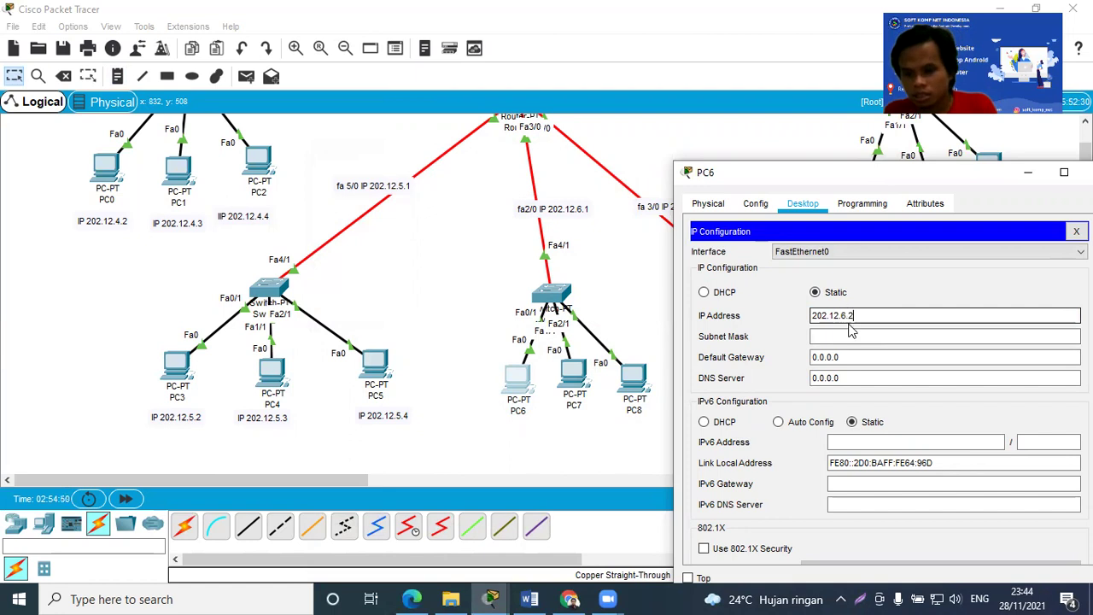
Fill in PC6's subnet mask 255.255.255.0, set its default gateway to 202.12.6.1, and close its window
{"action": "left_click", "coordinate": [851, 336]}
{"action": "left_click", "coordinate": [859, 359]}
{"action": "left_click_drag", "start_coordinate": [860, 358], "coordinate": [814, 357]}
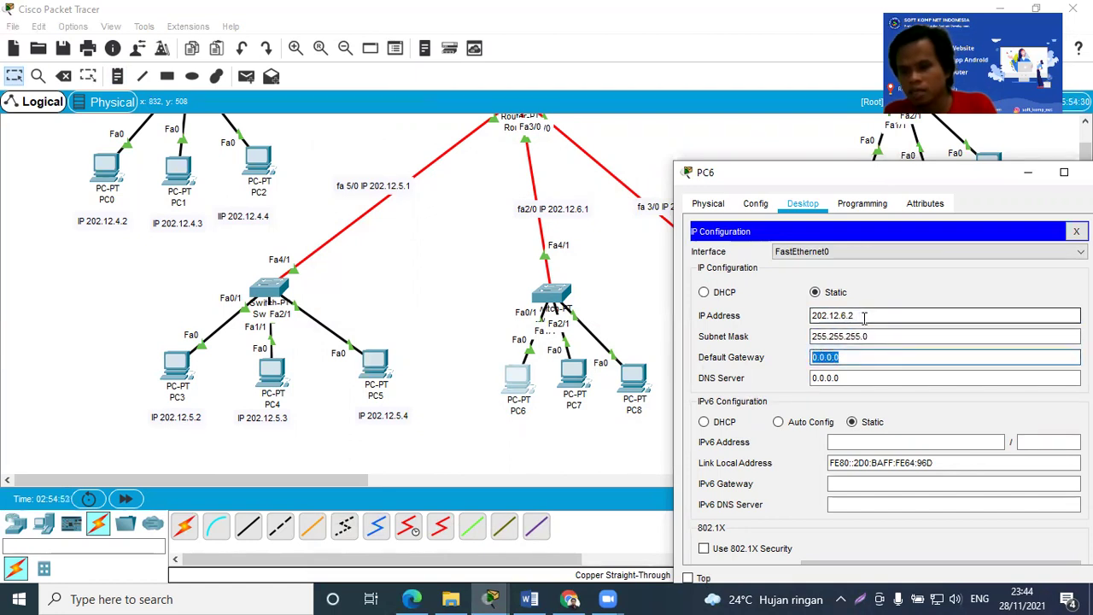
{"action": "left_click_drag", "start_coordinate": [813, 316], "coordinate": [865, 317]}
{"action": "key", "text": "ctrl+c"}
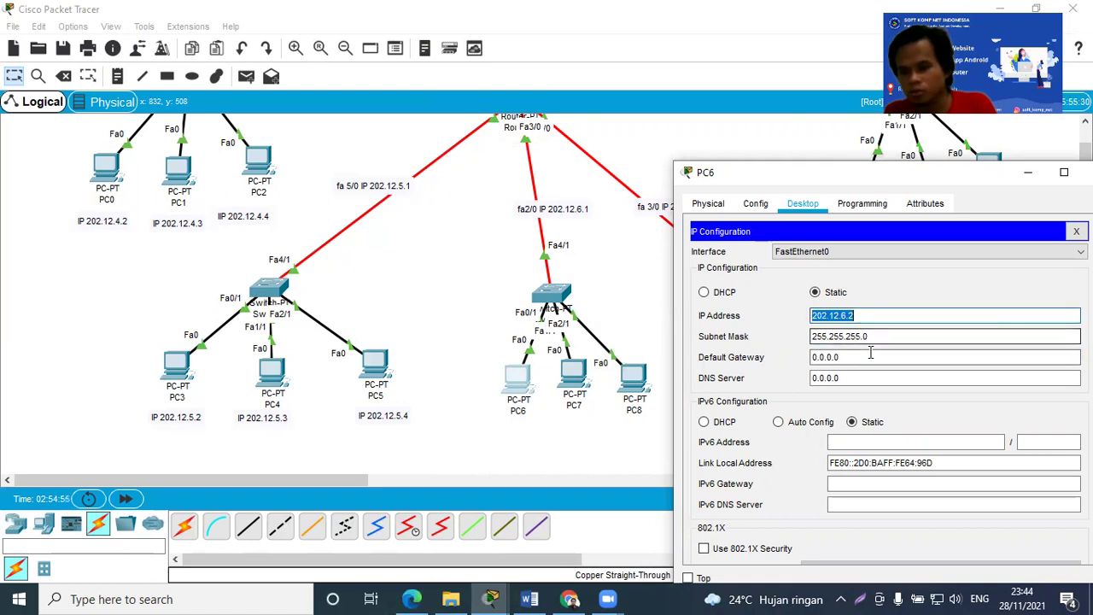
{"action": "left_click", "coordinate": [812, 359]}
{"action": "key", "text": "ctrl+a"}
{"action": "key", "text": "ctrl+v"}
{"action": "key", "text": "BackSpace"}
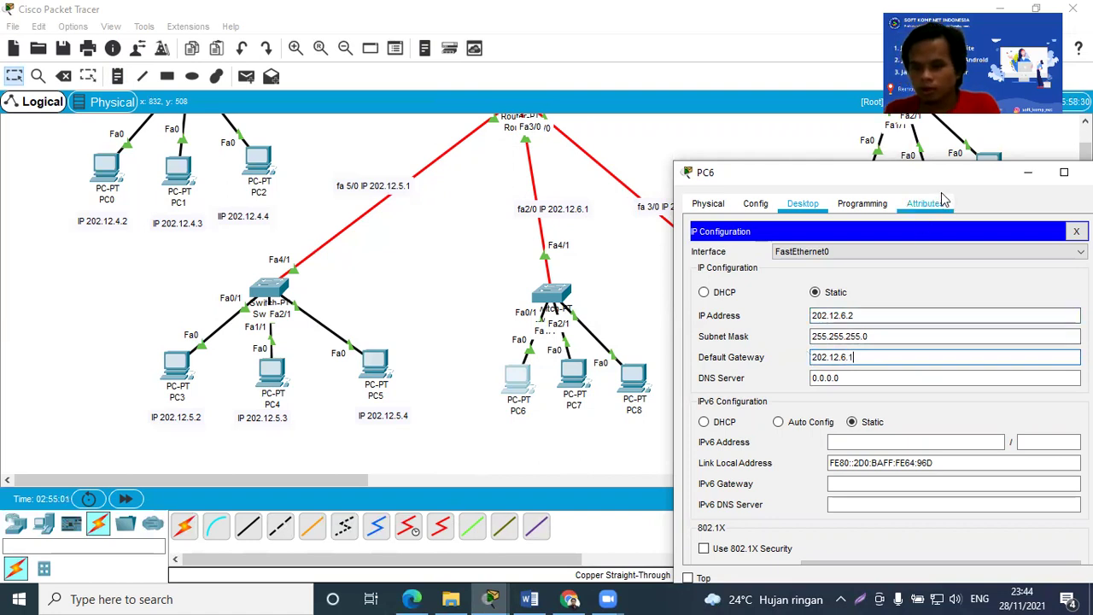
{"action": "left_click_drag", "start_coordinate": [940, 180], "coordinate": [826, 201]}
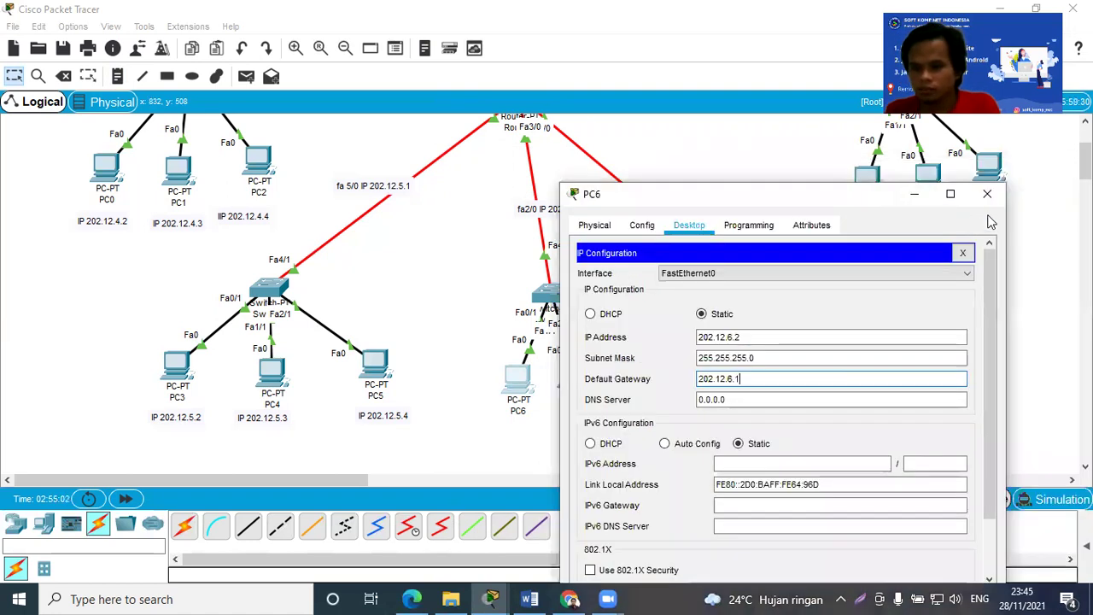
{"action": "left_click", "coordinate": [987, 197]}
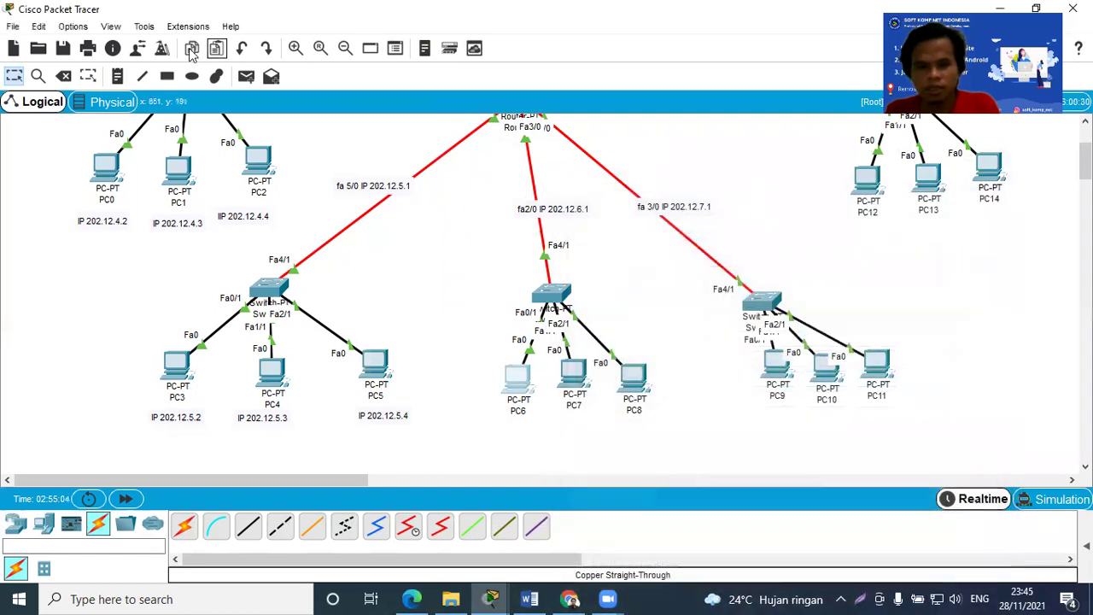
Add the text label "IP 202.12.6.2" to the workspace and position it directly beneath PC6
{"action": "left_click", "coordinate": [120, 77]}
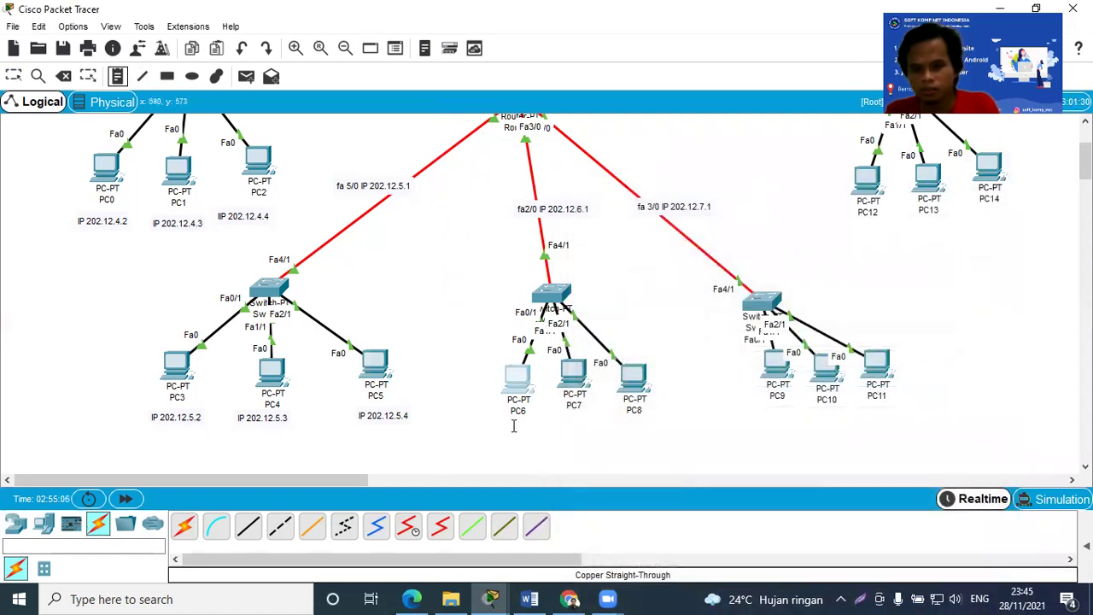
{"action": "left_click", "coordinate": [513, 426]}
{"action": "type", "text": "IP"}
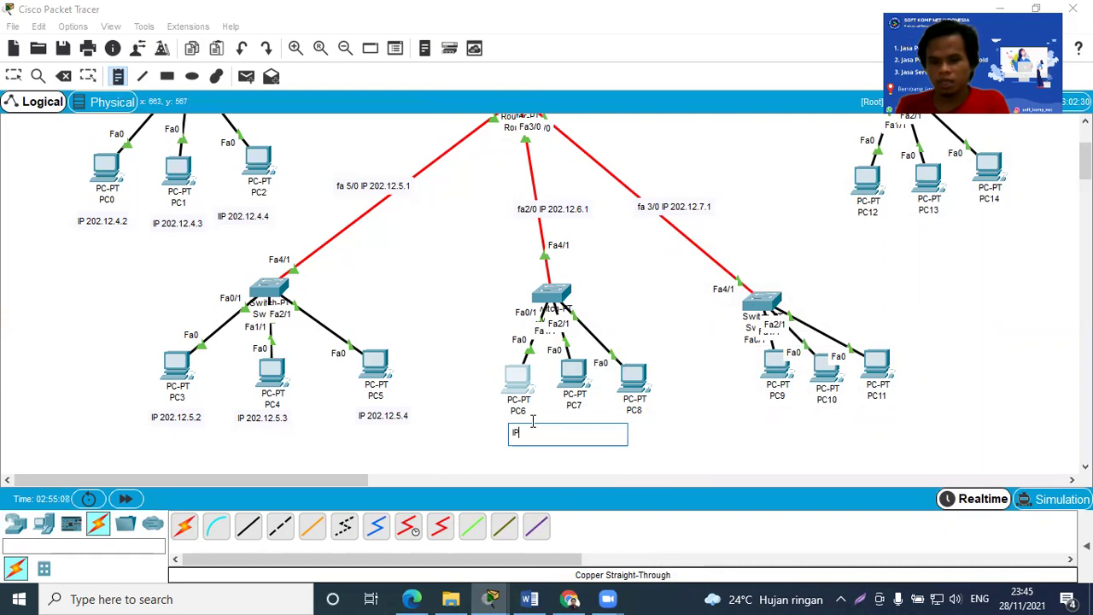
{"action": "type", "text": " 202.12.6.2"}
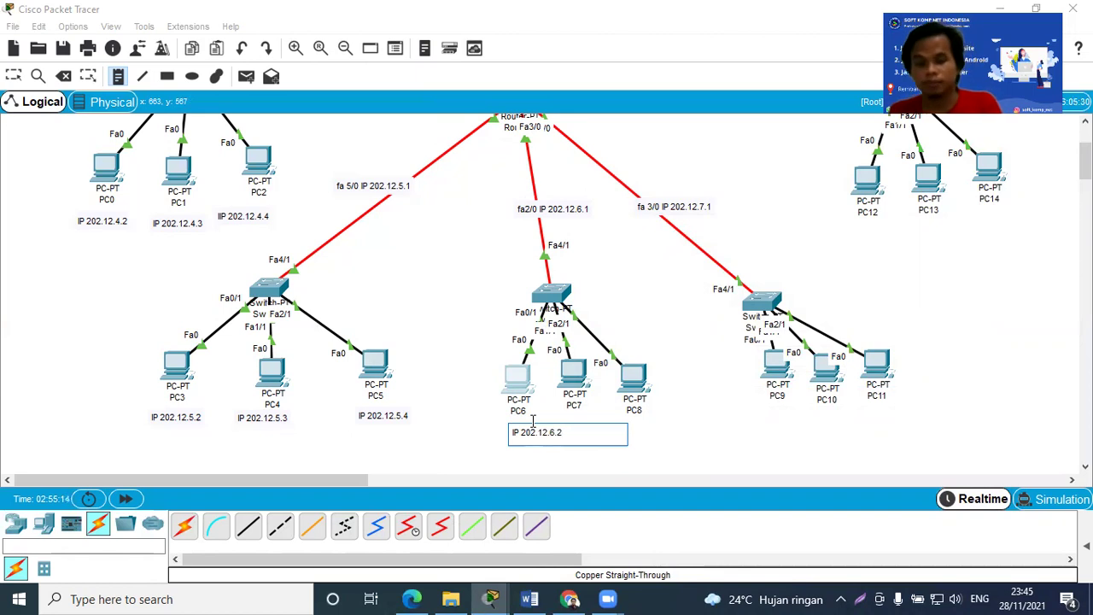
{"action": "left_click", "coordinate": [12, 77]}
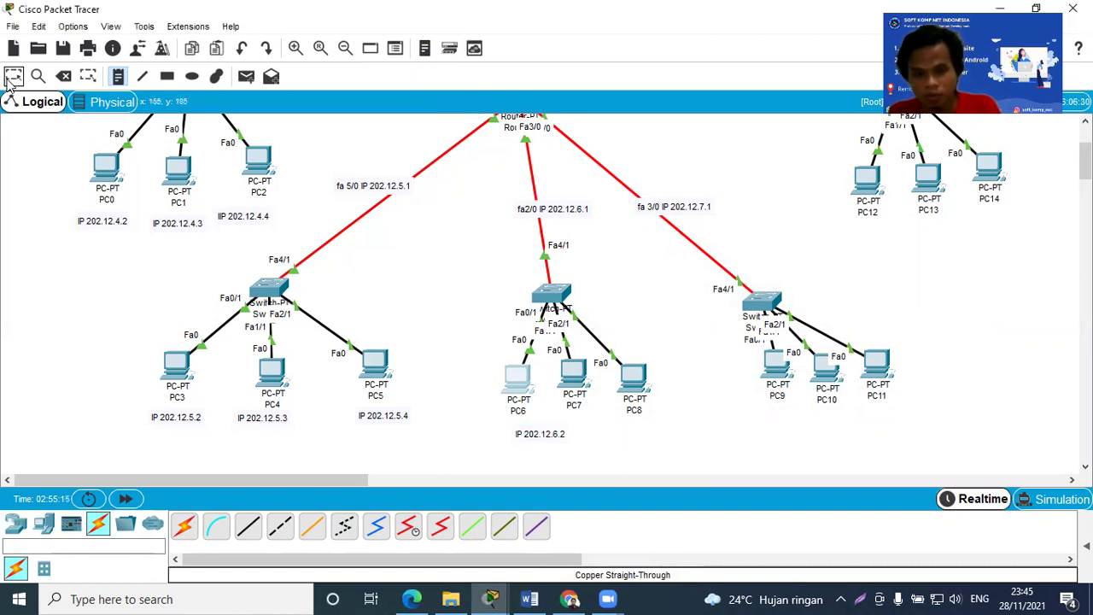
{"action": "left_click_drag", "start_coordinate": [556, 437], "coordinate": [532, 433]}
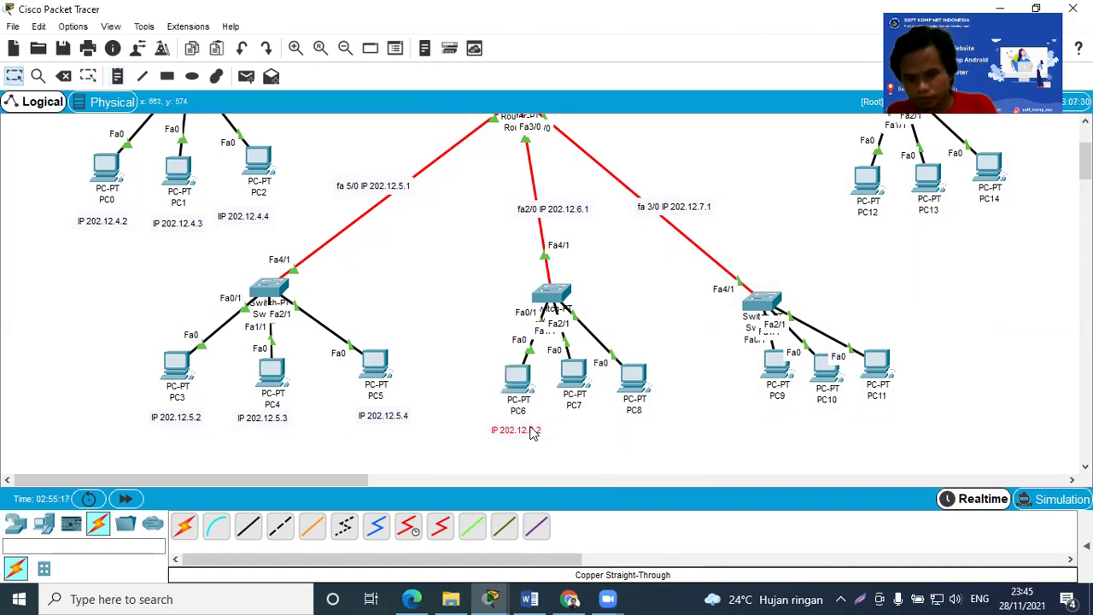
Open PC7's IP configuration and assign it the static IP address 202.12.6.3
{"action": "mouse_move", "coordinate": [574, 384]}
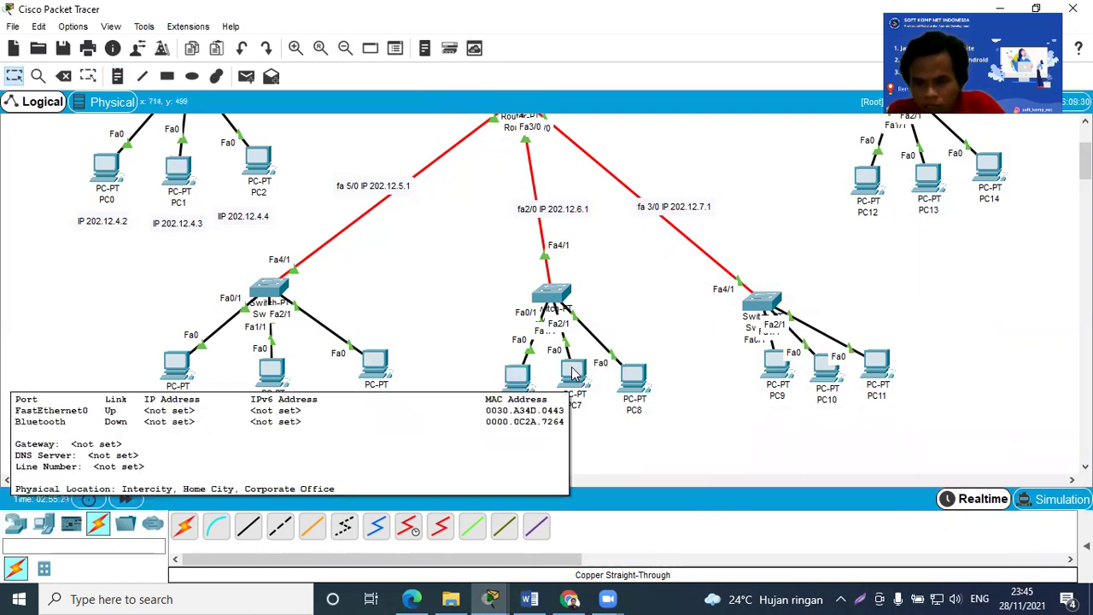
{"action": "left_click", "coordinate": [574, 372]}
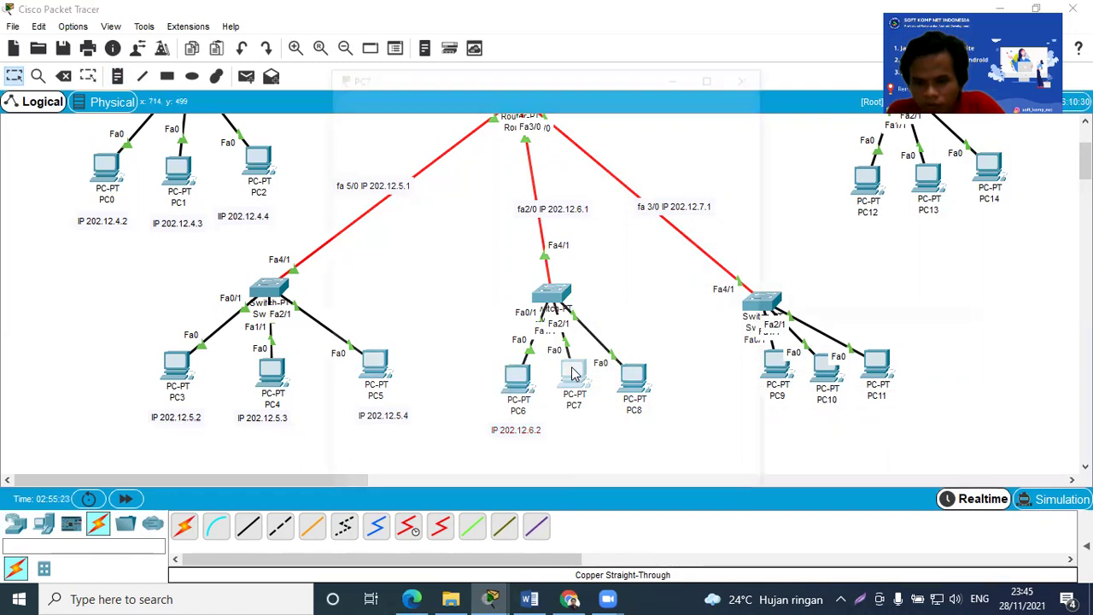
{"action": "left_click", "coordinate": [455, 105]}
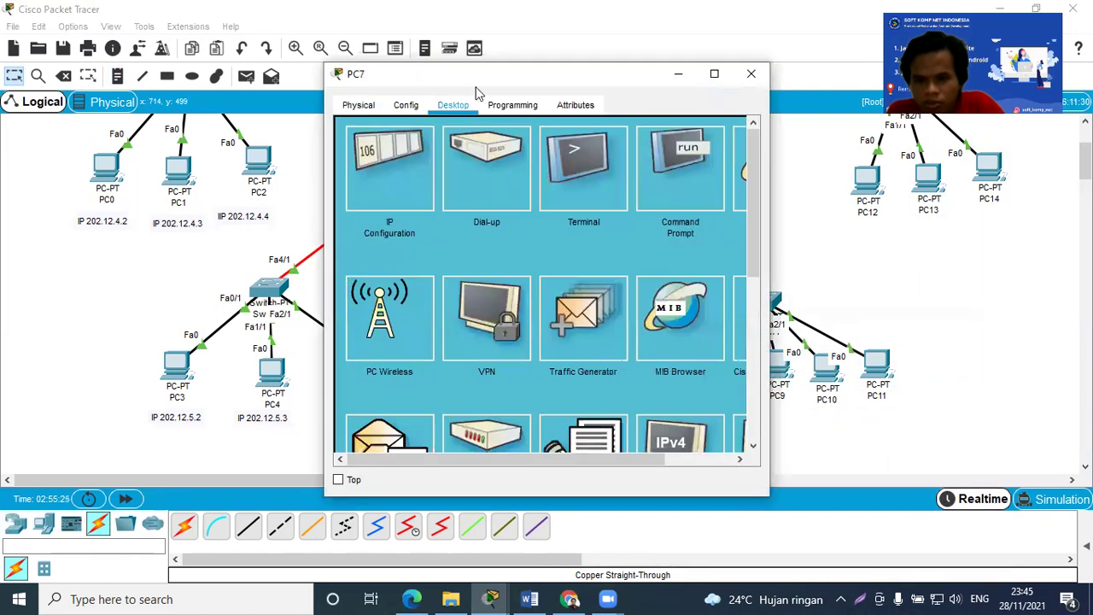
{"action": "left_click_drag", "start_coordinate": [481, 83], "coordinate": [887, 184]}
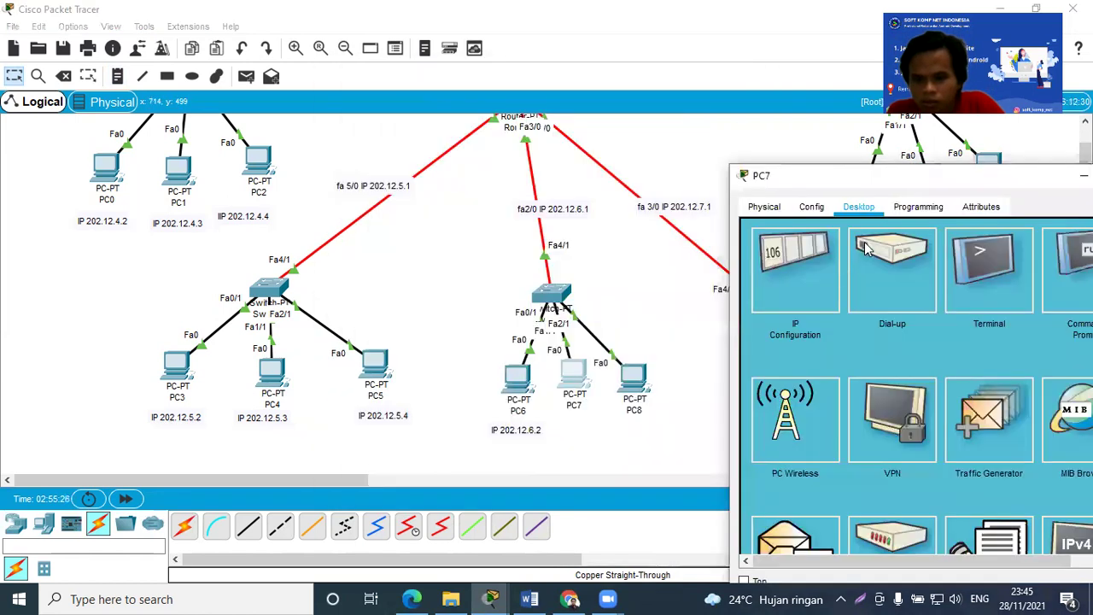
{"action": "left_click", "coordinate": [828, 276]}
{"action": "left_click", "coordinate": [877, 317]}
{"action": "type", "text": "202.12.6.2"}
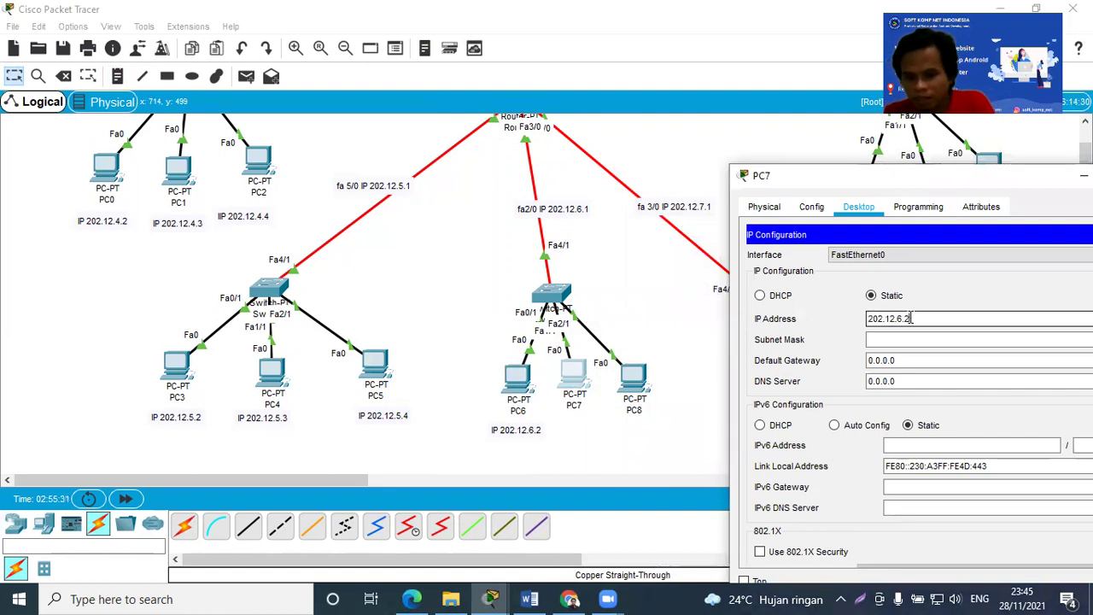
Fill in PC7's subnet mask 255.255.255.0, set its default gateway to 202.12.6.1, and close its window
{"action": "left_click", "coordinate": [887, 340]}
{"action": "double_click", "coordinate": [907, 362]}
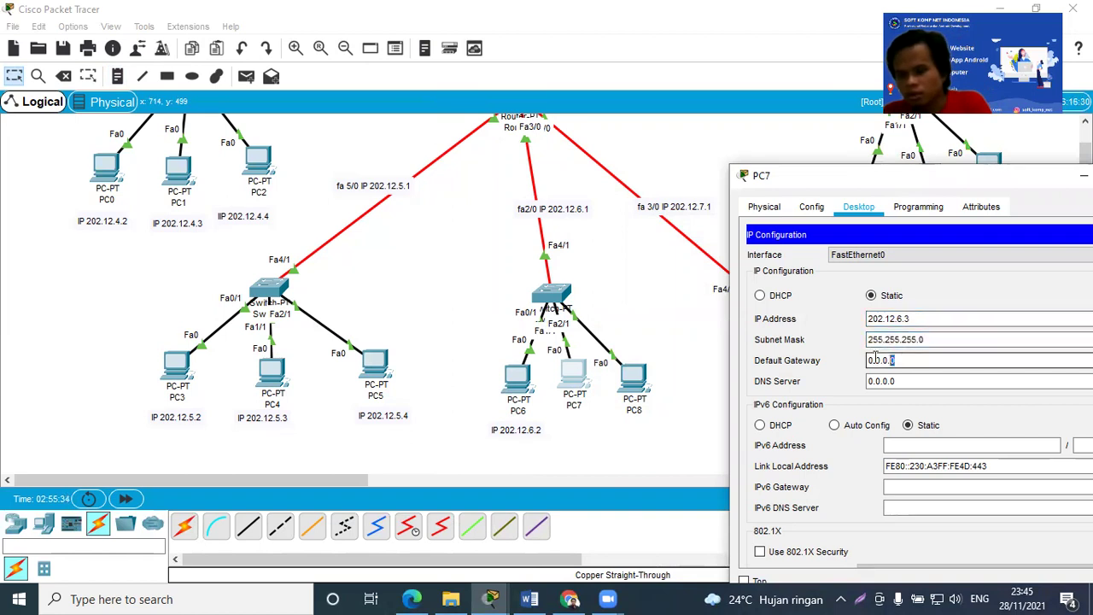
{"action": "type", "text": "202.12.6.2"}
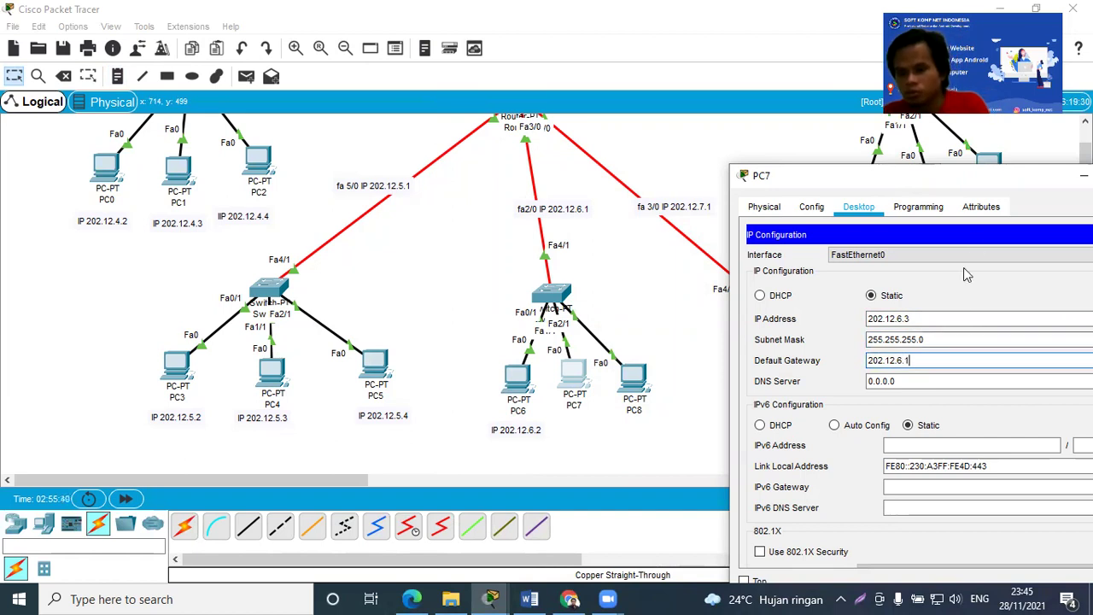
{"action": "left_click_drag", "start_coordinate": [971, 189], "coordinate": [779, 241]}
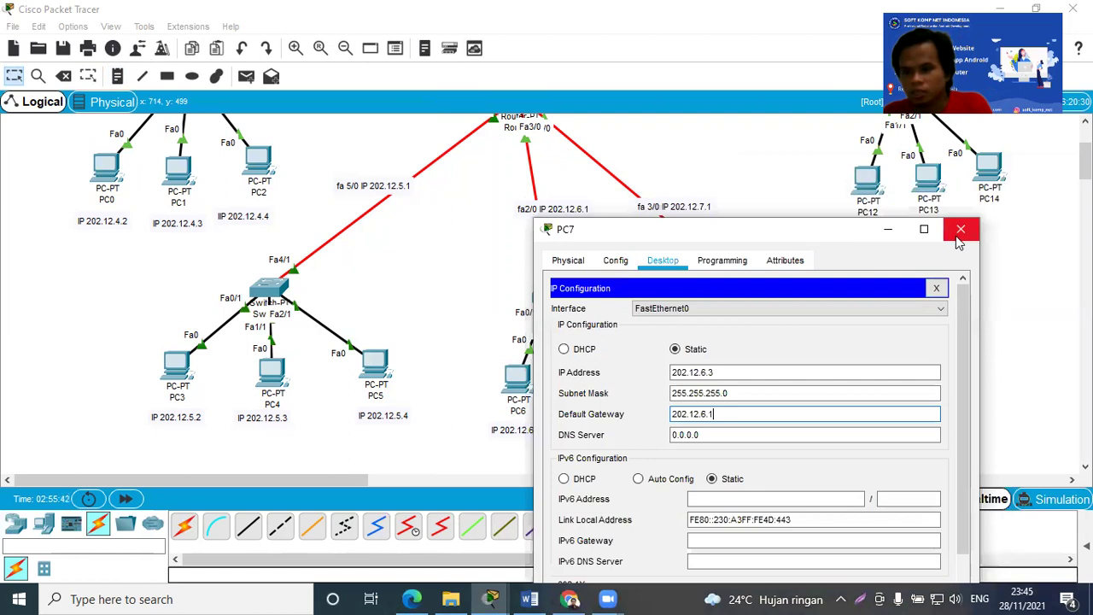
{"action": "left_click", "coordinate": [962, 229]}
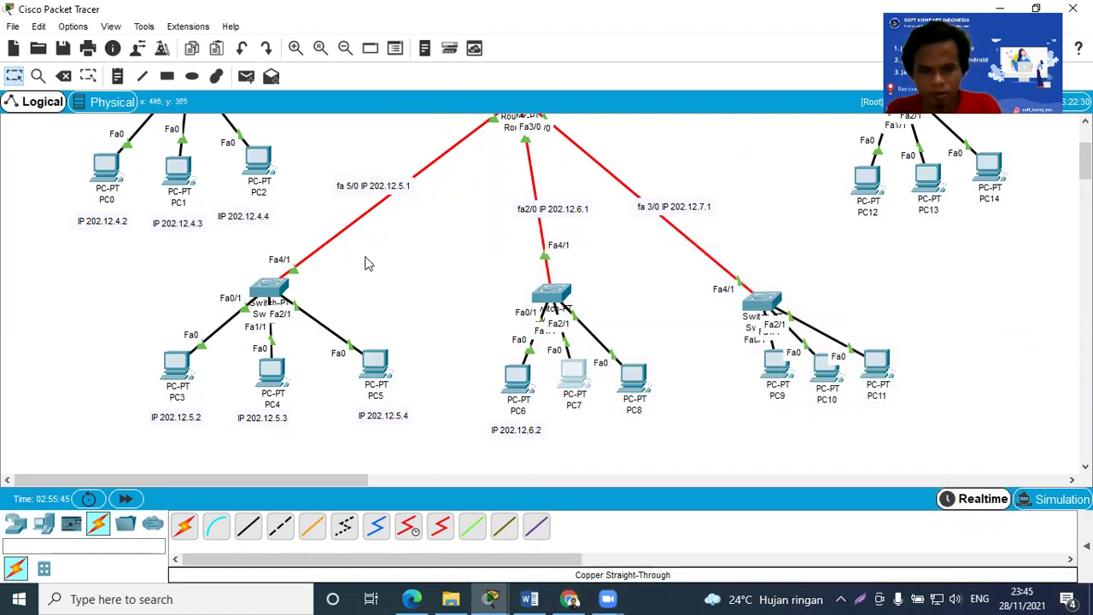
Add the text label "IP 202.12.6.3", move PC8 farther from PC7 to make room, and position the label beneath PC7
{"action": "left_click", "coordinate": [118, 79]}
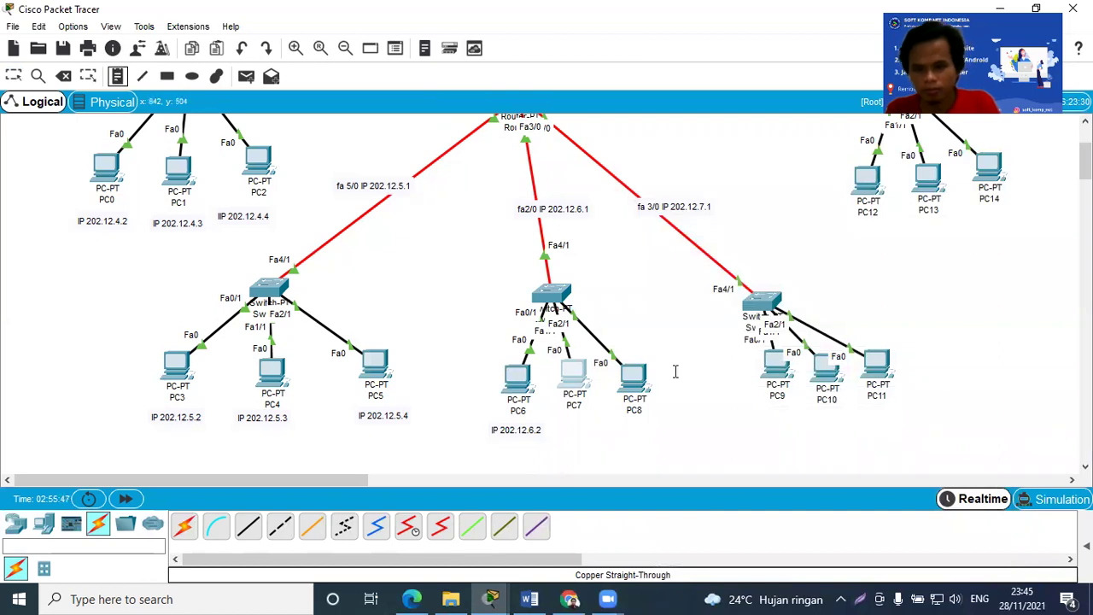
{"action": "left_click", "coordinate": [568, 417]}
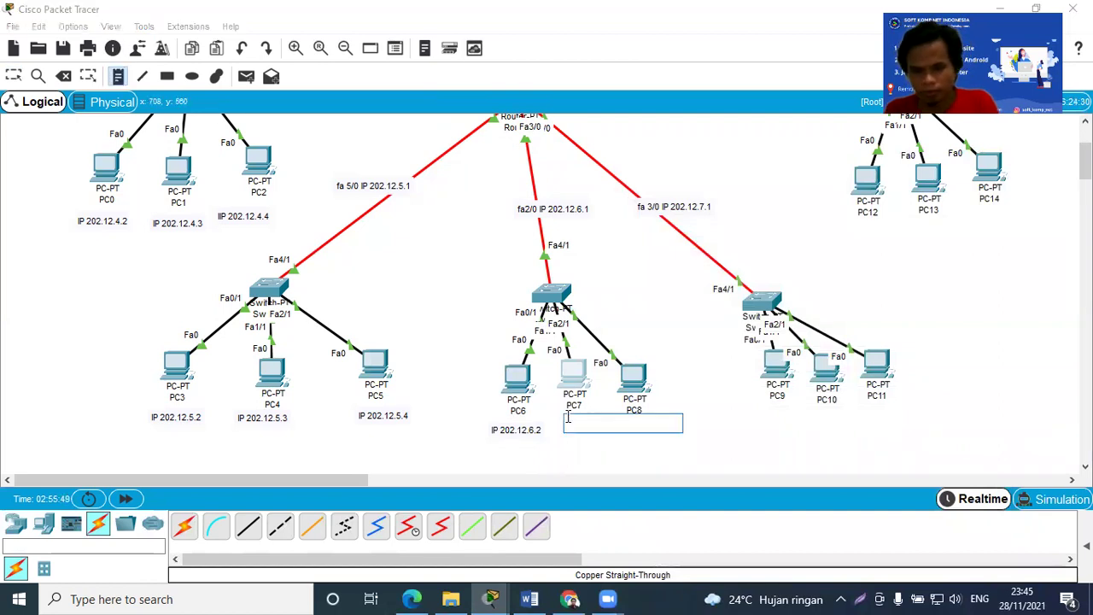
{"action": "type", "text": "IP 202.12.6.3"}
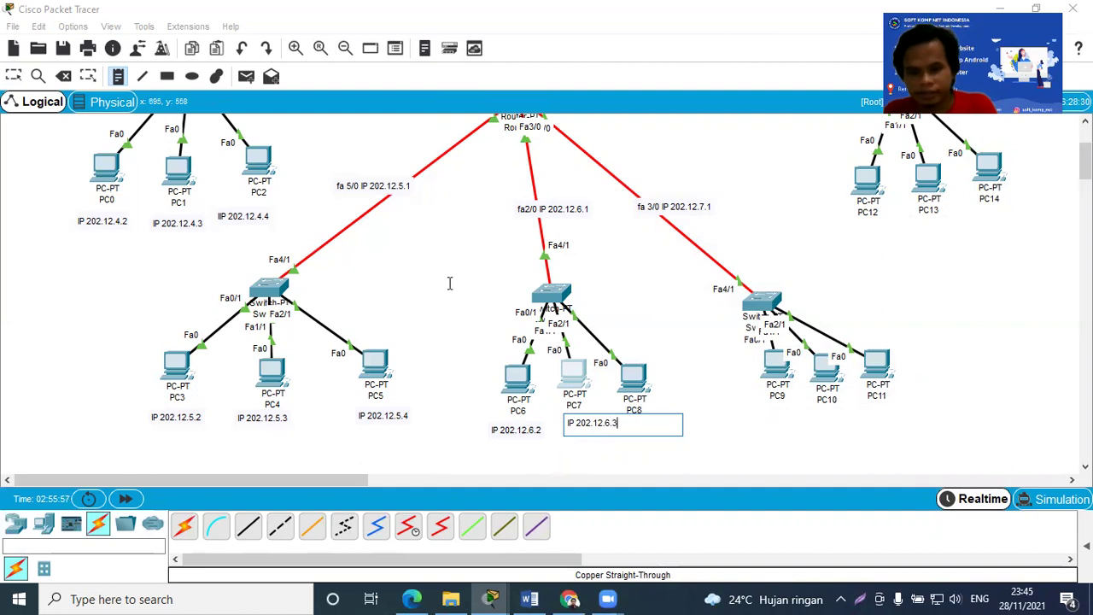
{"action": "left_click", "coordinate": [449, 282]}
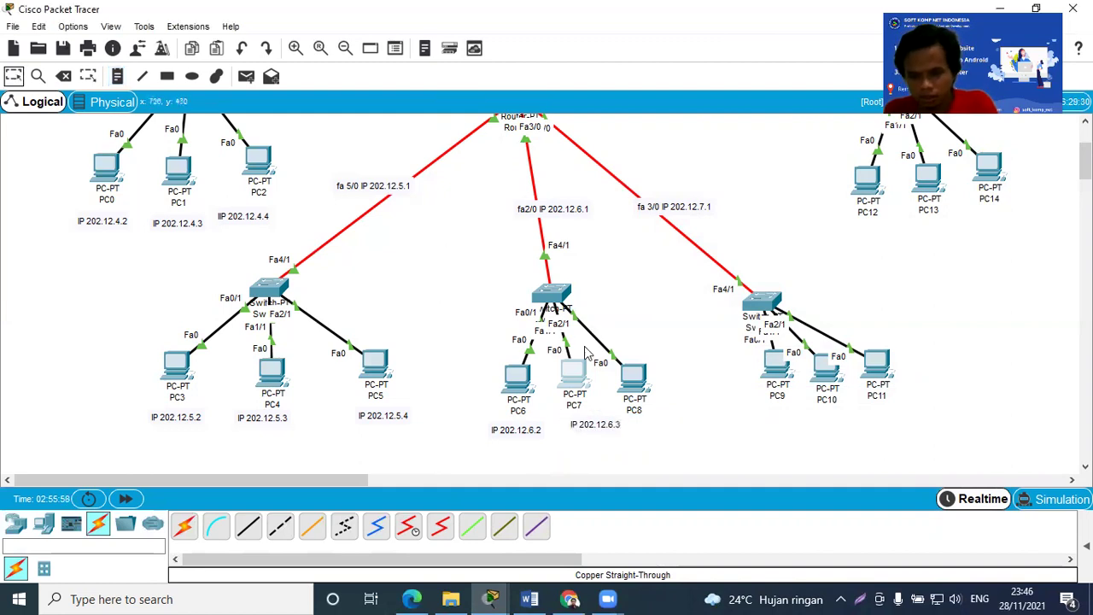
{"action": "left_click_drag", "start_coordinate": [633, 375], "coordinate": [676, 375]}
{"action": "left_click_drag", "start_coordinate": [603, 433], "coordinate": [589, 437]}
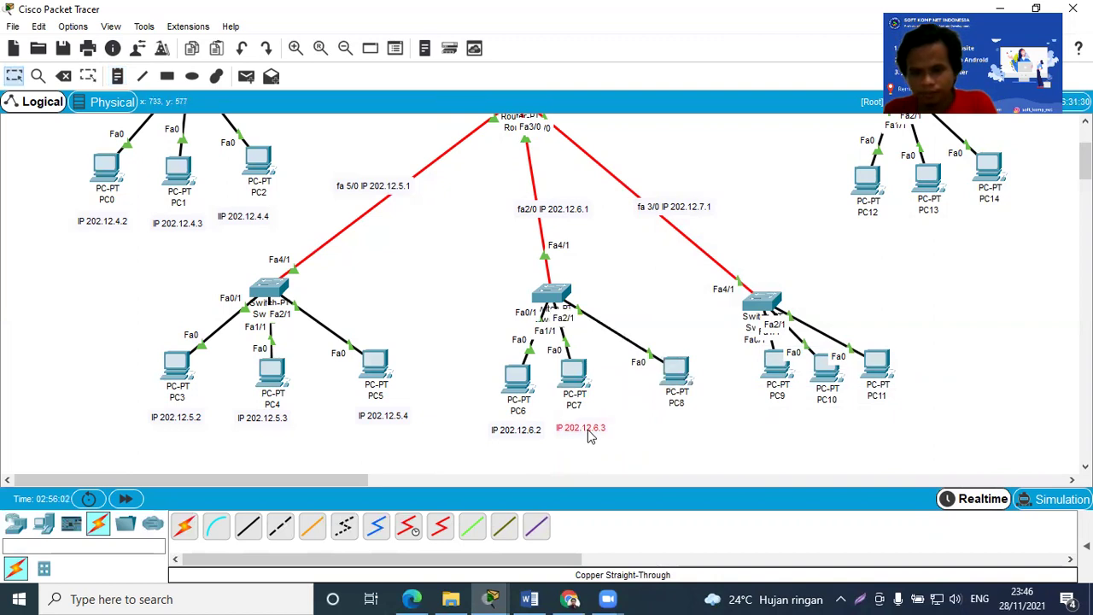
Review PC7's IP address, subnet mask and default gateway in its IP configuration, and close its window
{"action": "left_click", "coordinate": [573, 374]}
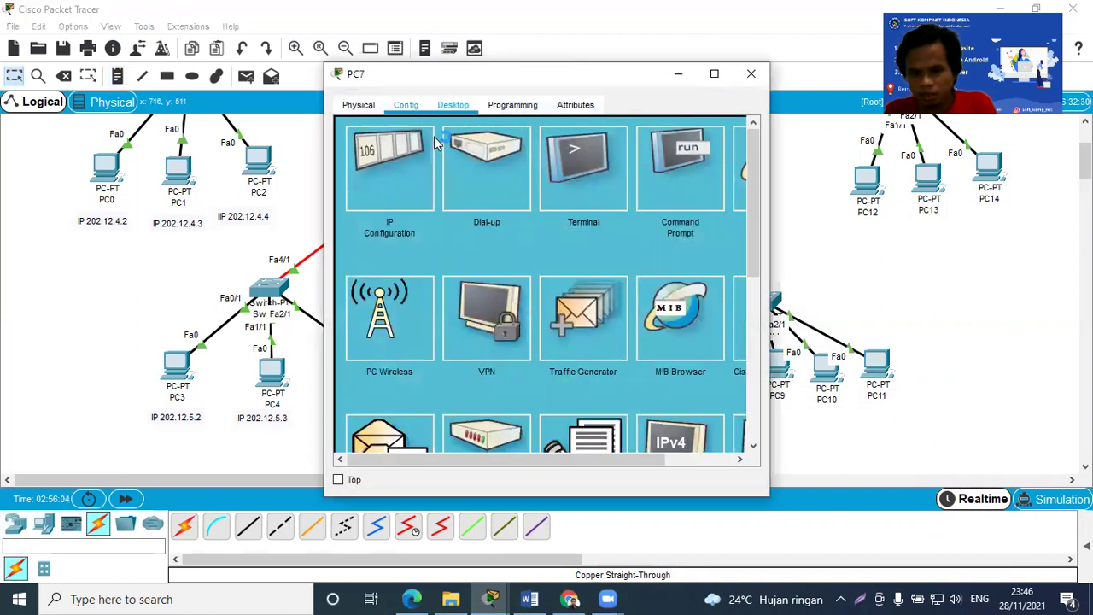
{"action": "left_click", "coordinate": [396, 176]}
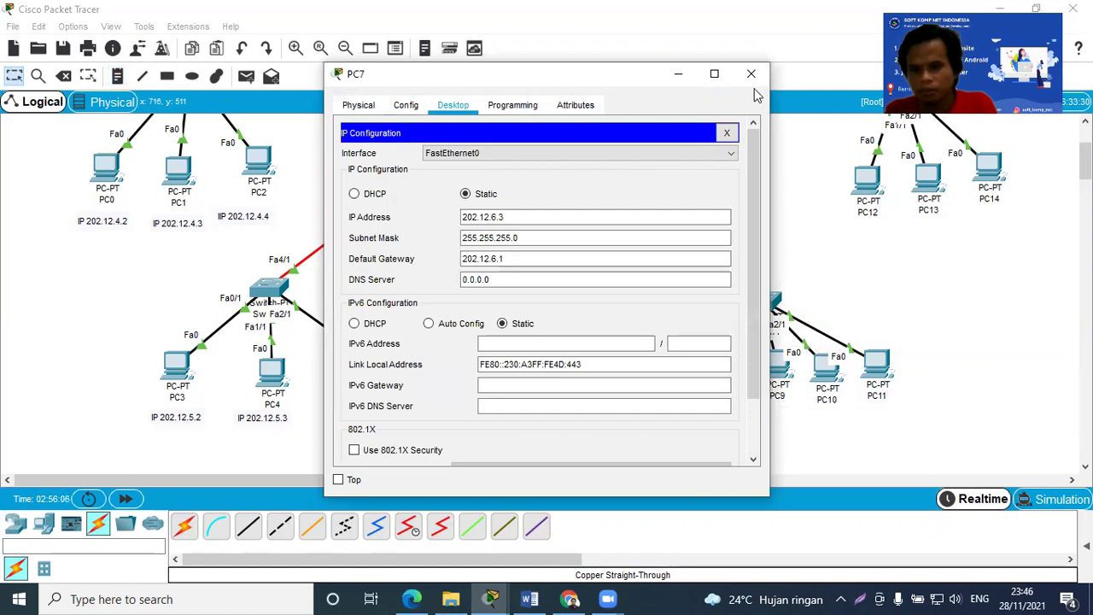
{"action": "left_click", "coordinate": [751, 73]}
Move PC8 slightly closer to PC7, open PC8's IP configuration, and assign it the static IP address 202.12.6.4
{"action": "left_click_drag", "start_coordinate": [679, 376], "coordinate": [655, 367]}
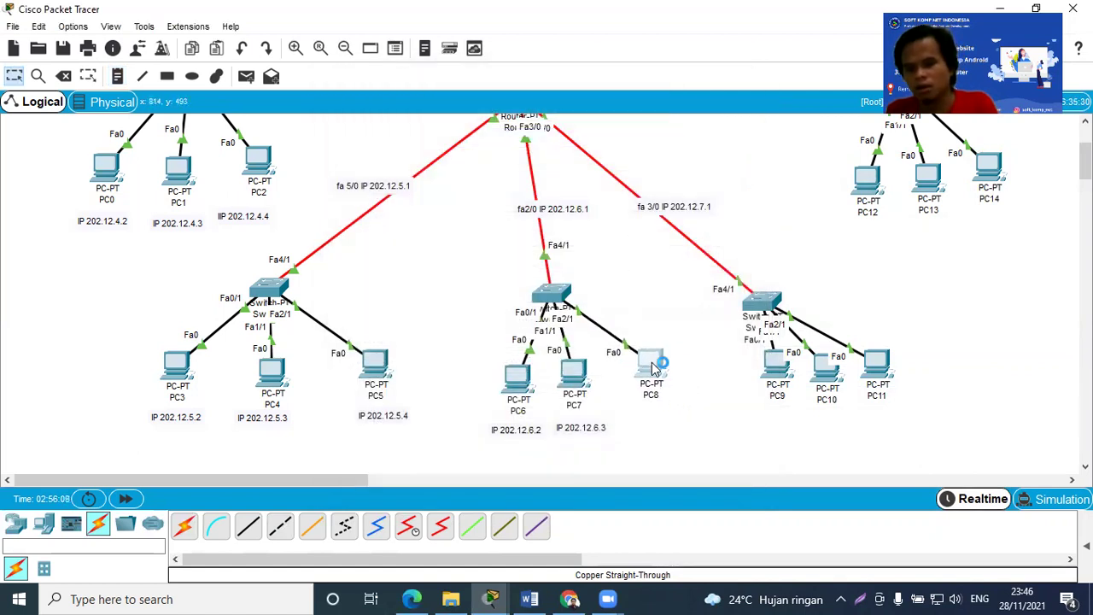
{"action": "left_click", "coordinate": [653, 367]}
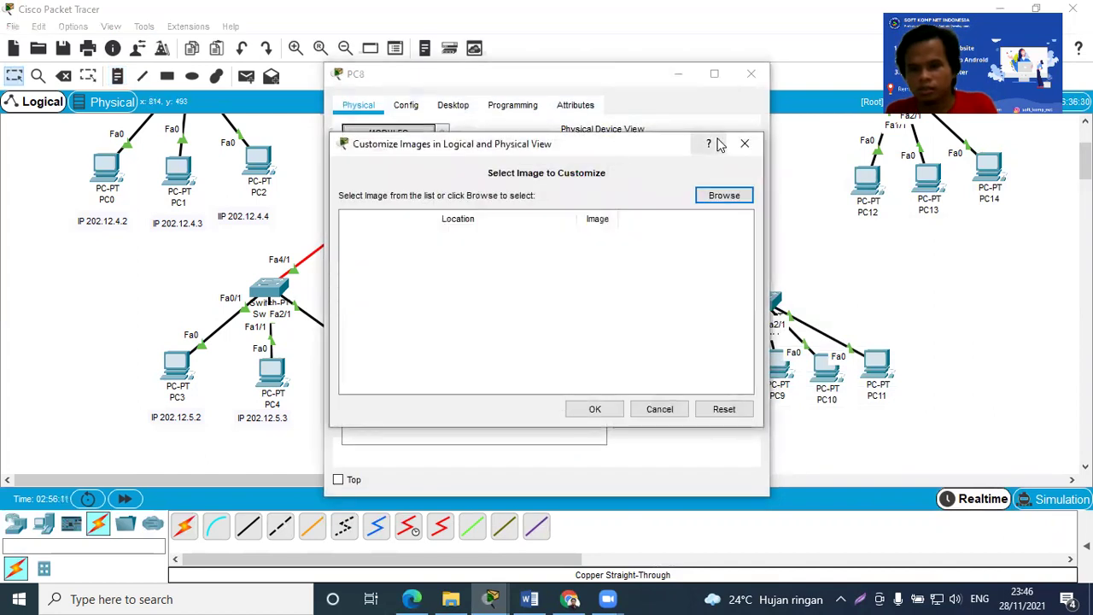
{"action": "left_click", "coordinate": [744, 144]}
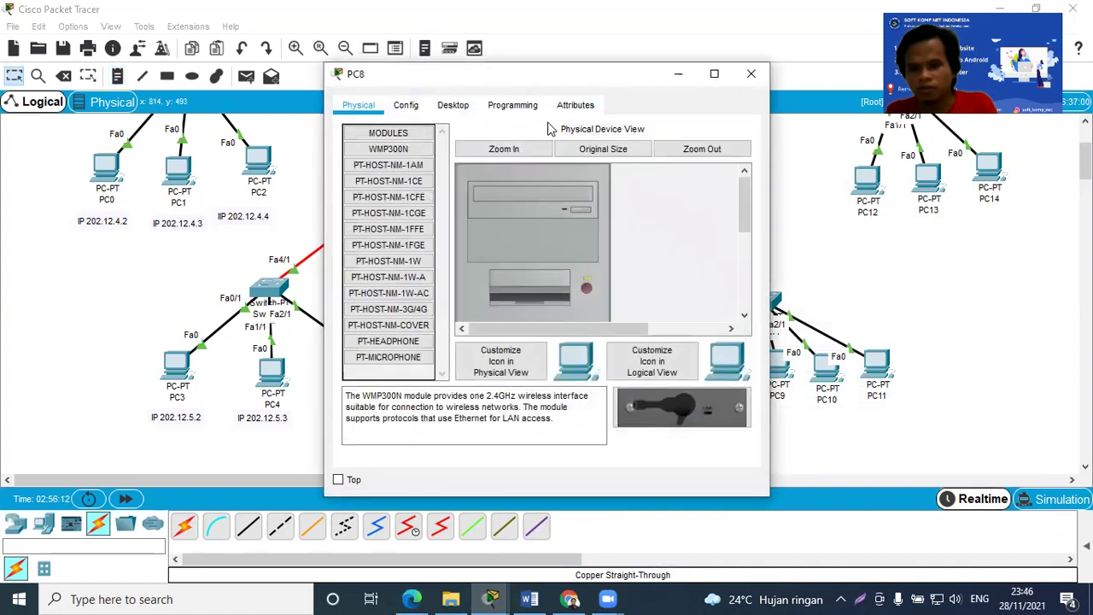
{"action": "left_click", "coordinate": [454, 105]}
{"action": "left_click", "coordinate": [377, 163]}
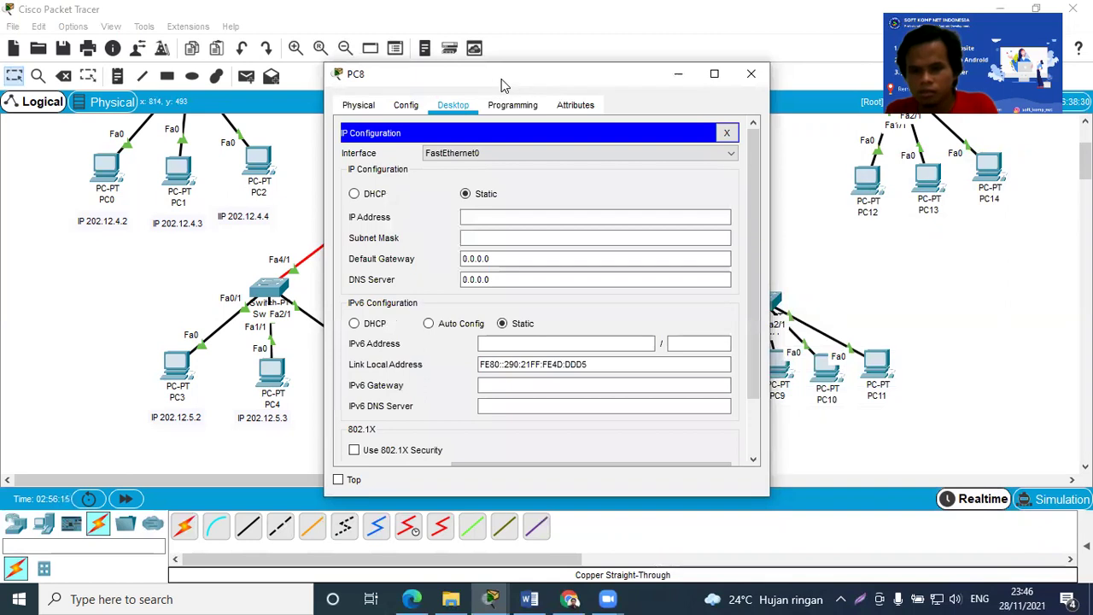
{"action": "left_click_drag", "start_coordinate": [513, 80], "coordinate": [871, 123]}
{"action": "left_click", "coordinate": [824, 258]}
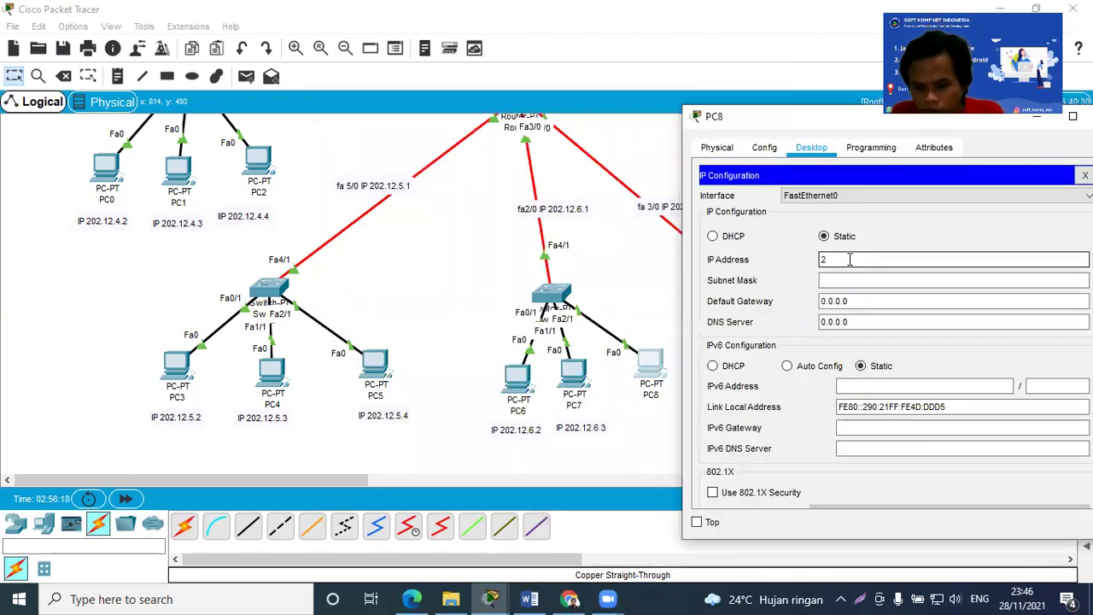
{"action": "type", "text": "202."}
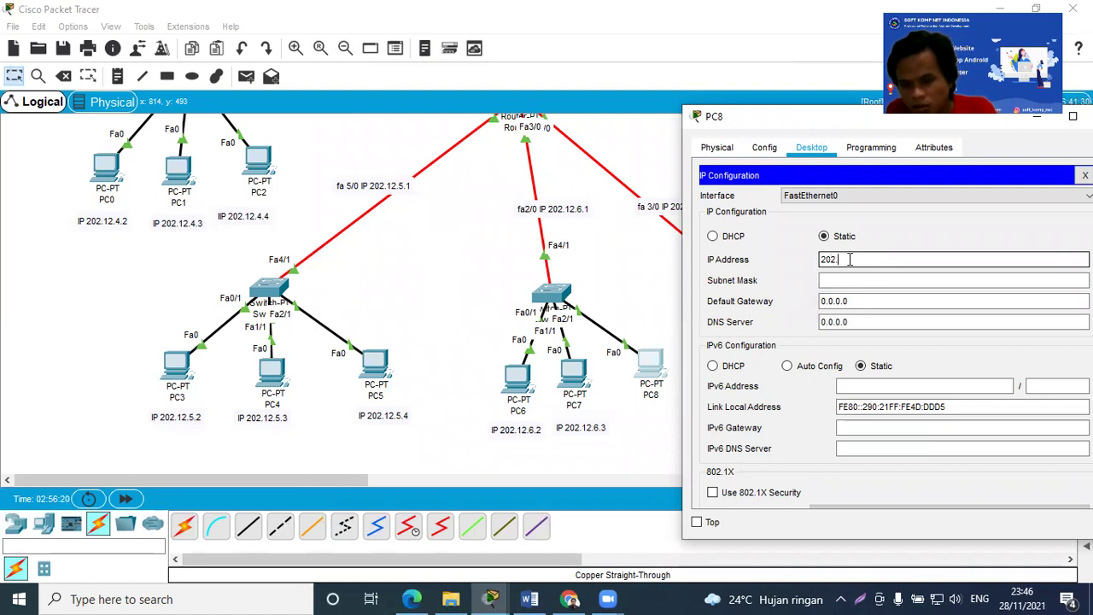
{"action": "type", "text": "12"}
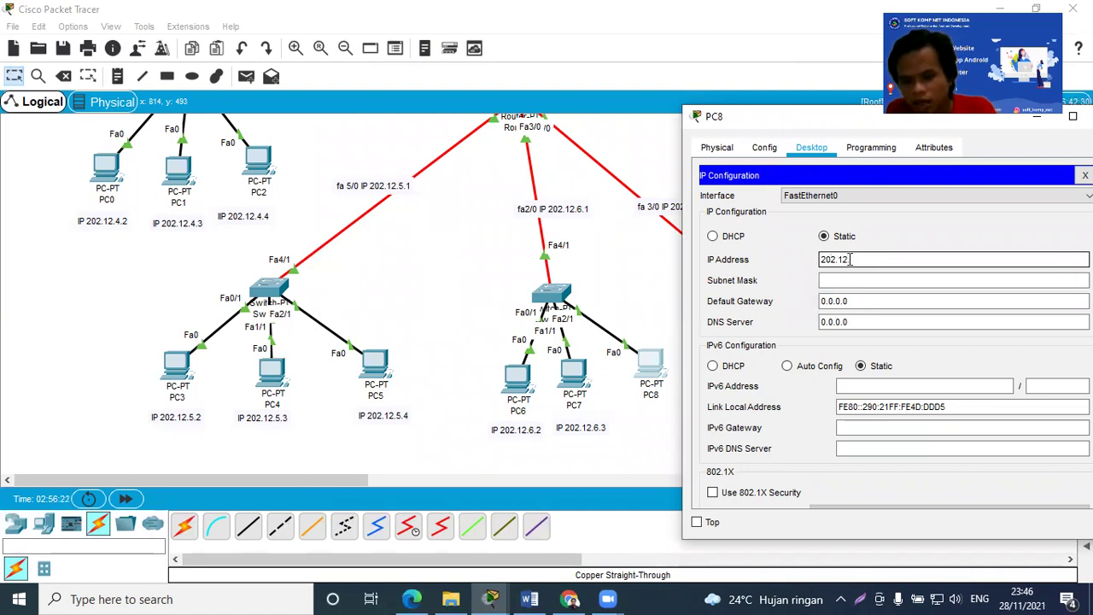
{"action": "type", "text": ".6.4"}
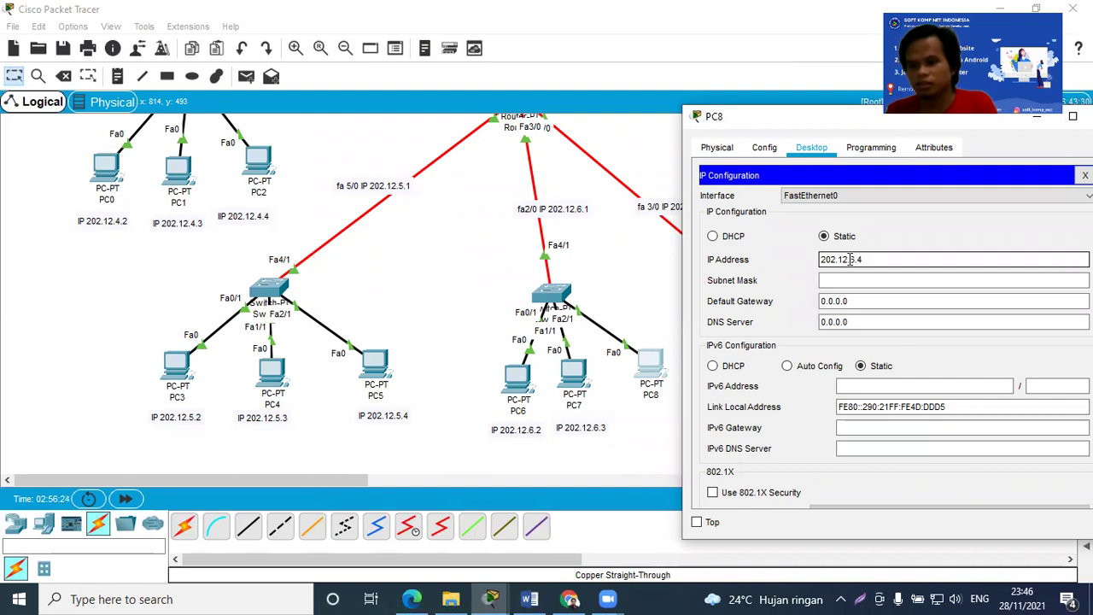
Fill in PC8's subnet mask 255.255.255.0, set its default gateway to 202.12.6.1, and close its window
{"action": "left_click", "coordinate": [845, 281]}
{"action": "left_click", "coordinate": [858, 303]}
{"action": "left_click_drag", "start_coordinate": [855, 303], "coordinate": [804, 306]}
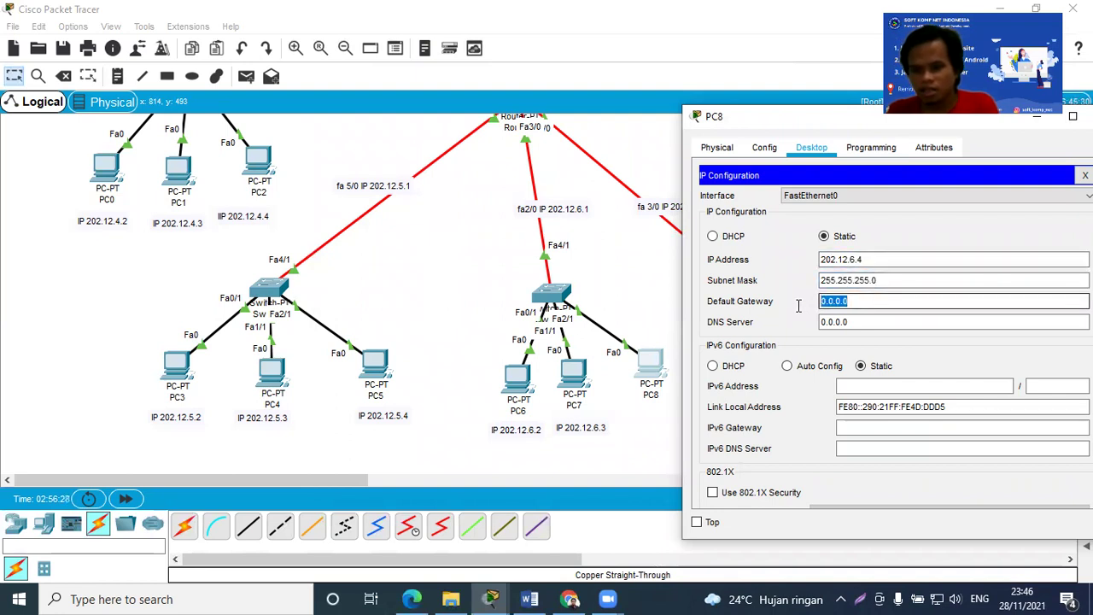
{"action": "type", "text": "202"}
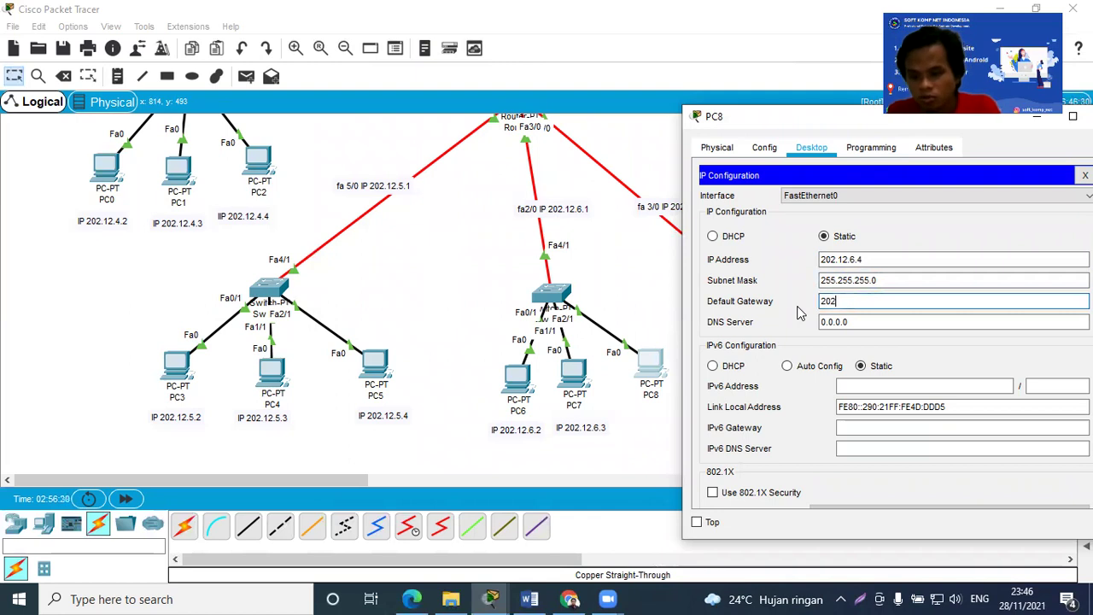
{"action": "type", "text": ".12.6.12"}
{"action": "key", "text": "BackSpace"}
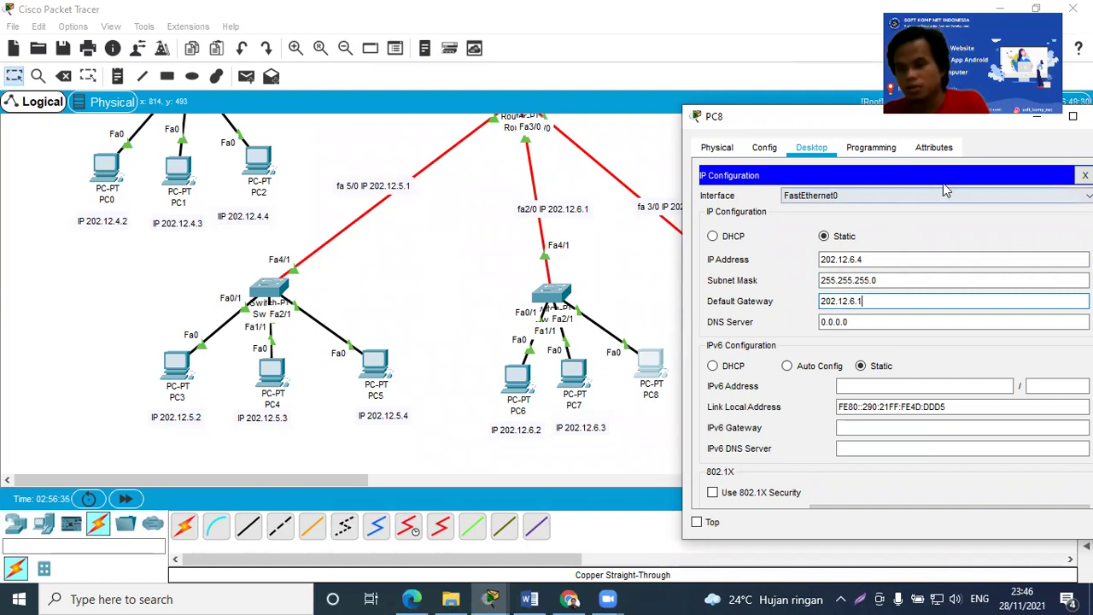
{"action": "left_click_drag", "start_coordinate": [800, 117], "coordinate": [616, 221]}
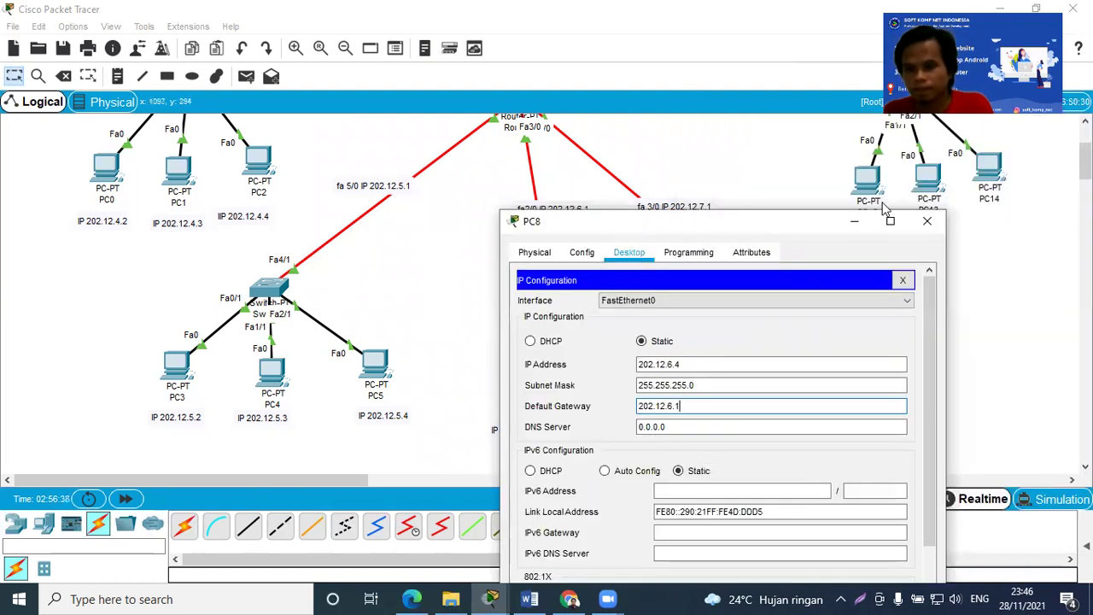
{"action": "left_click", "coordinate": [922, 220]}
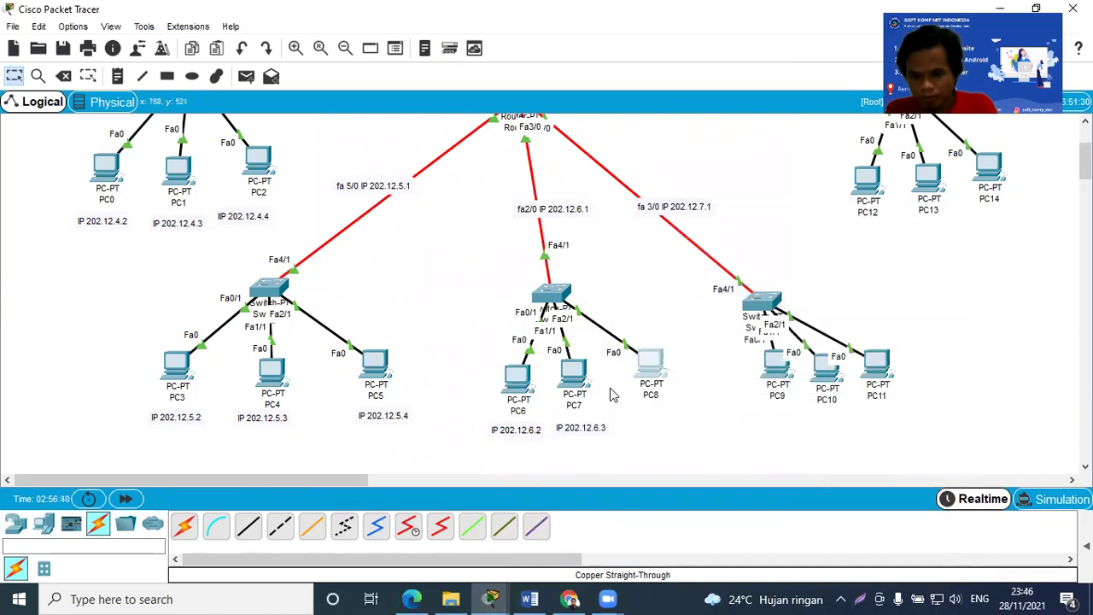
Add the text label "IP 202.12.6.1" and position it beneath PC8
{"action": "left_click", "coordinate": [118, 77]}
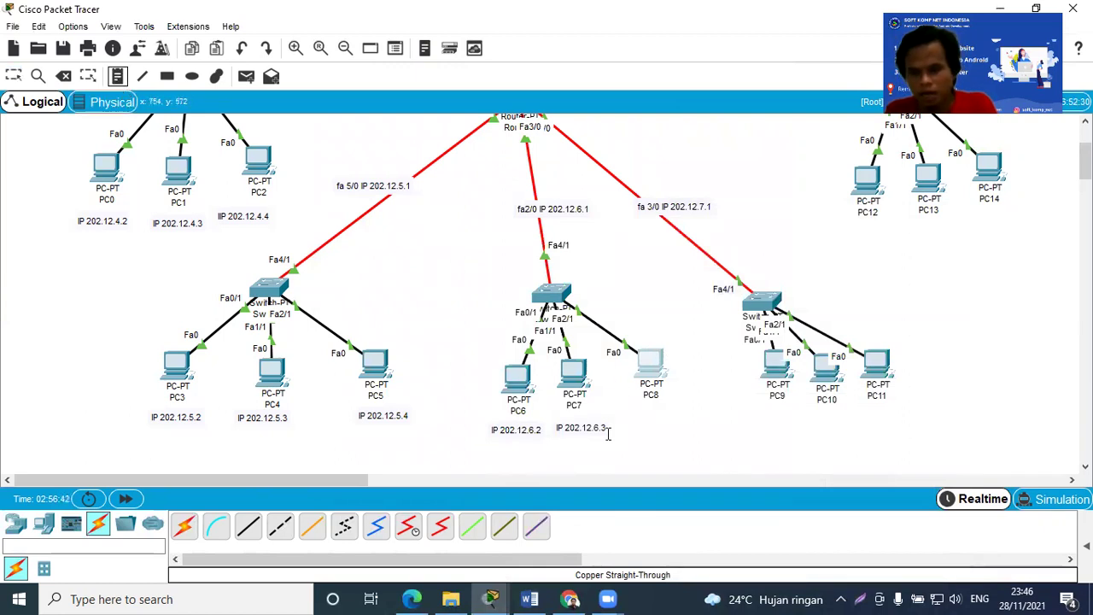
{"action": "left_click", "coordinate": [640, 416]}
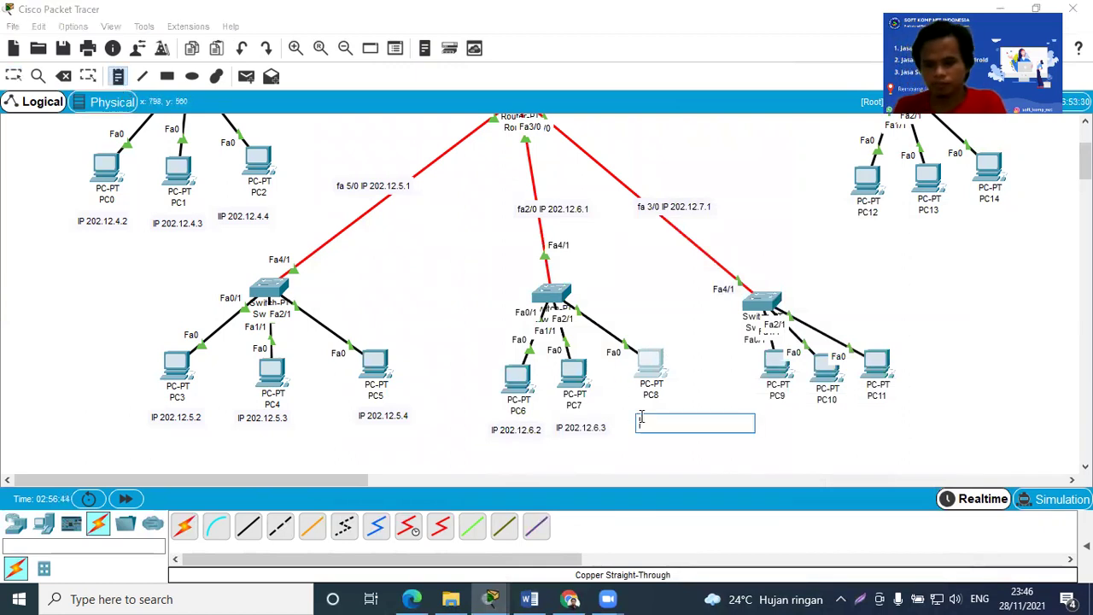
{"action": "type", "text": "IP 202"}
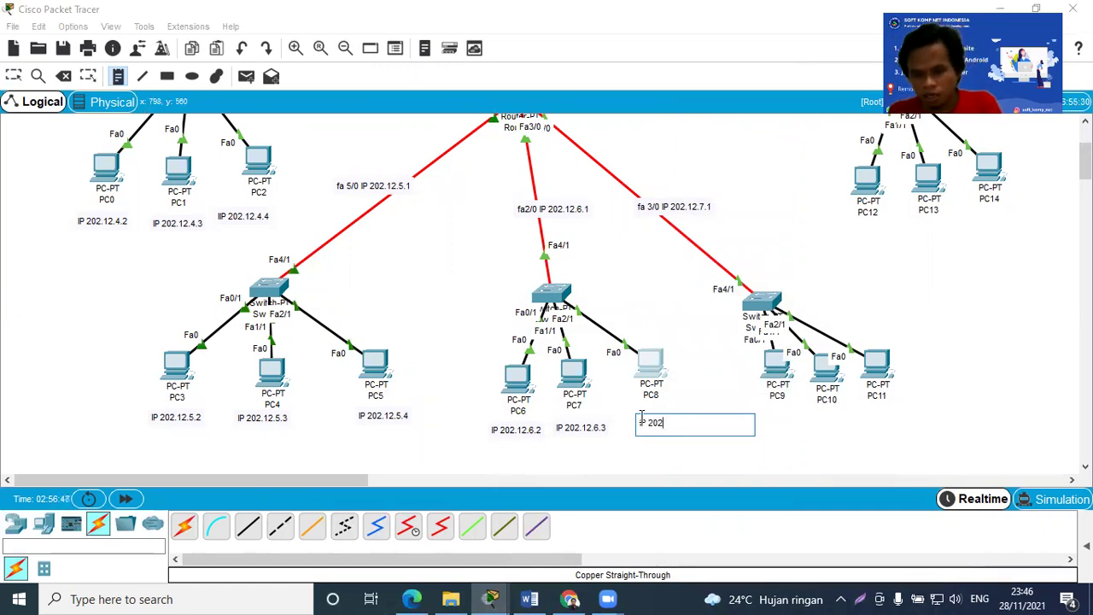
{"action": "type", "text": ".12.6."}
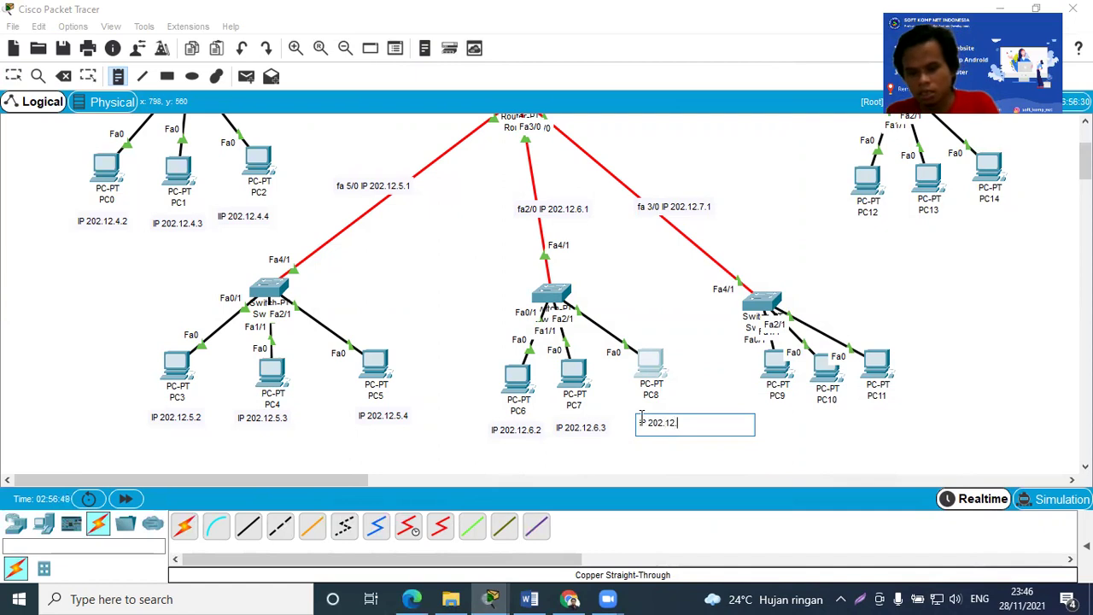
{"action": "type", "text": "1"}
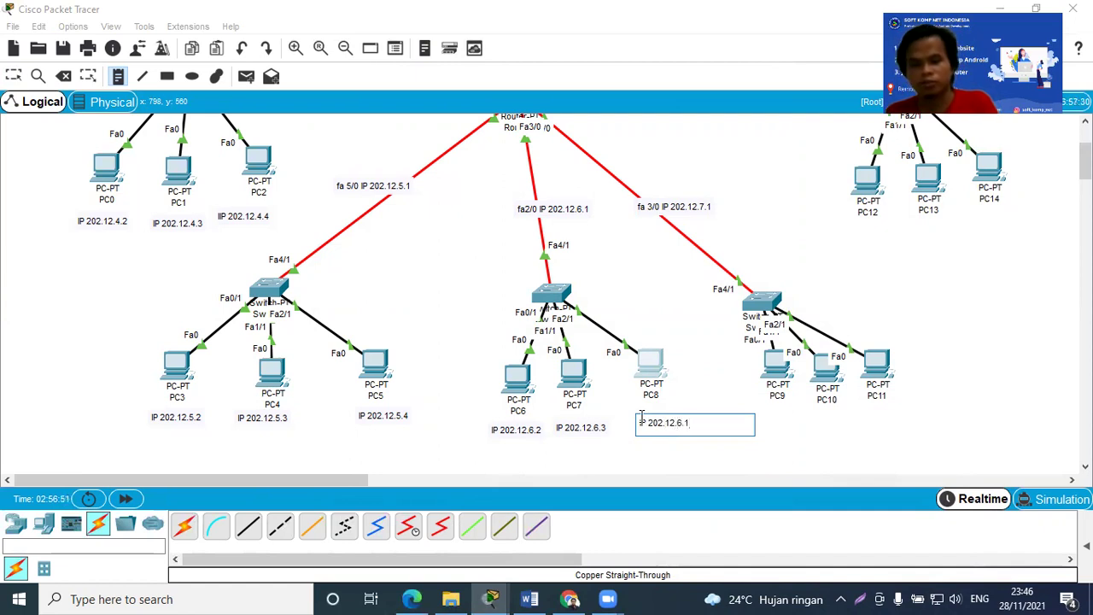
{"action": "left_click", "coordinate": [13, 76]}
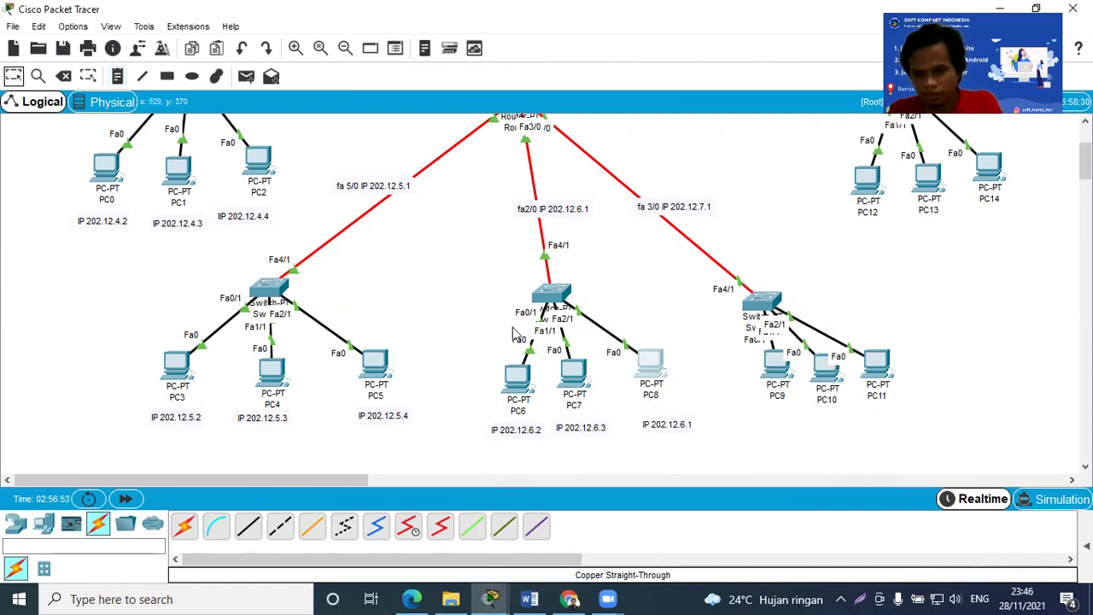
{"action": "left_click_drag", "start_coordinate": [654, 427], "coordinate": [636, 426]}
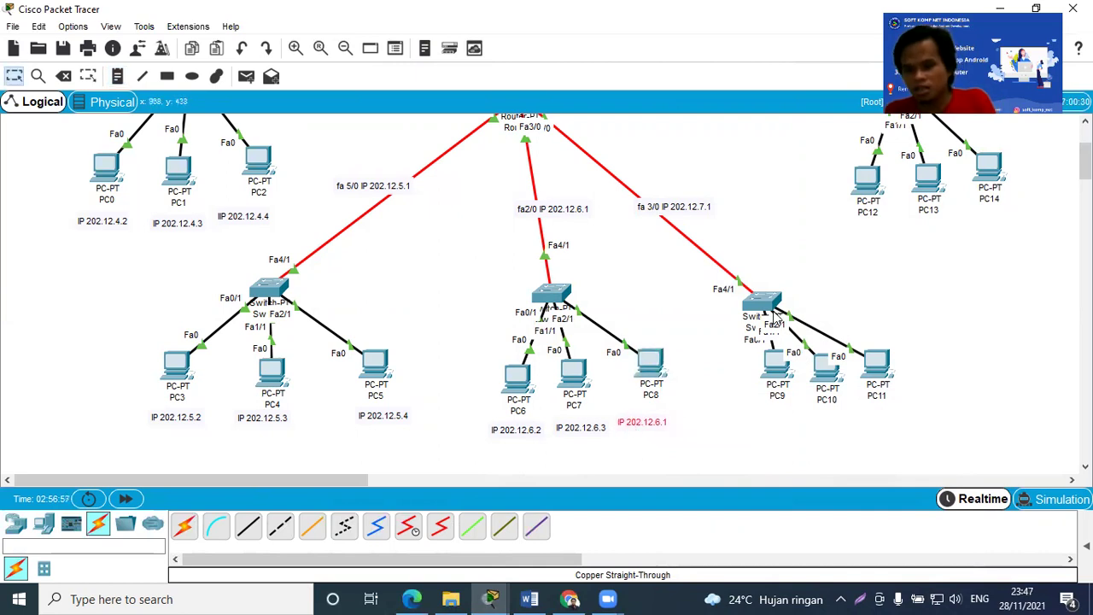
Rearrange the 202.12.7.x network by moving its switch up above PC10 and spreading PC9, PC10 and PC11 farther apart
{"action": "left_click_drag", "start_coordinate": [766, 303], "coordinate": [807, 278]}
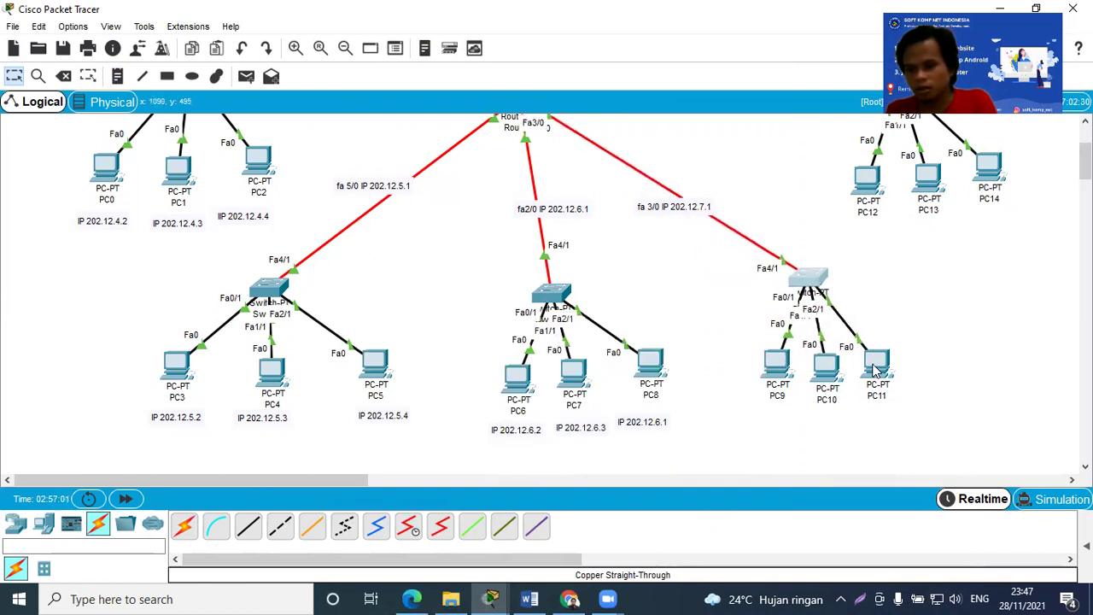
{"action": "left_click_drag", "start_coordinate": [876, 366], "coordinate": [927, 368]}
{"action": "left_click_drag", "start_coordinate": [778, 365], "coordinate": [733, 366]}
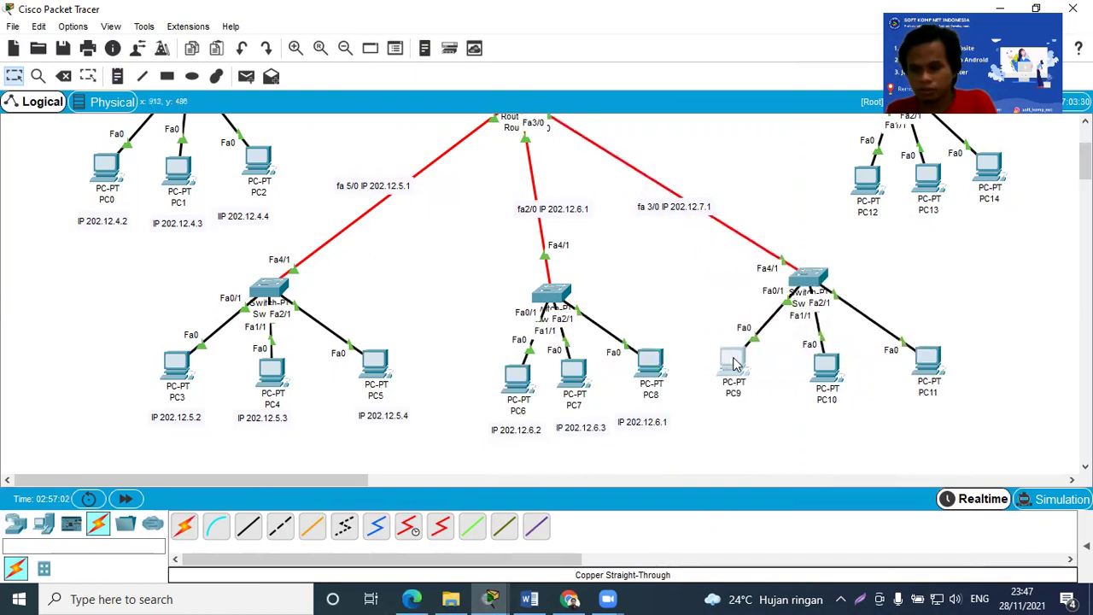
{"action": "left_click_drag", "start_coordinate": [823, 368], "coordinate": [813, 366]}
{"action": "left_click_drag", "start_coordinate": [736, 364], "coordinate": [746, 362]}
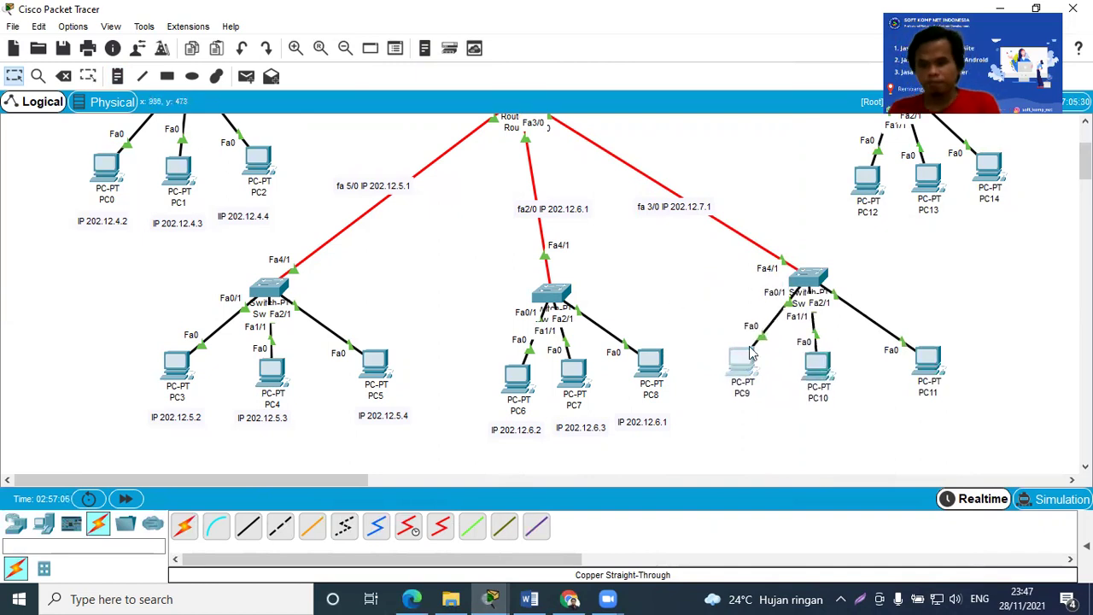
Open PC9's IP configuration and assign it the static IP address 202.12.7.2
{"action": "left_click", "coordinate": [746, 362]}
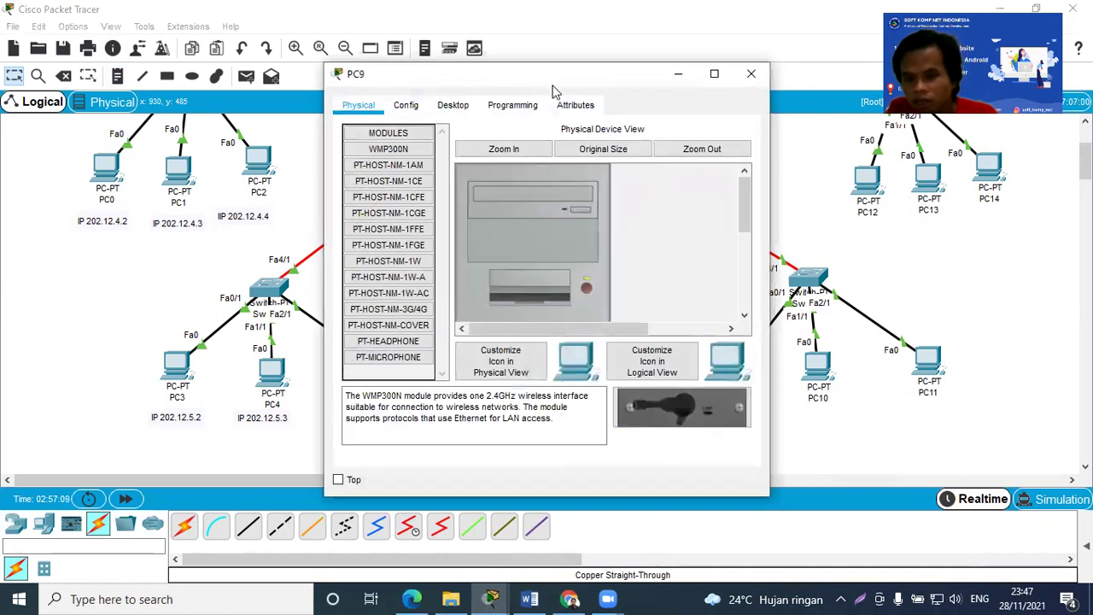
{"action": "left_click_drag", "start_coordinate": [554, 90], "coordinate": [956, 317]}
{"action": "left_click", "coordinate": [855, 333]}
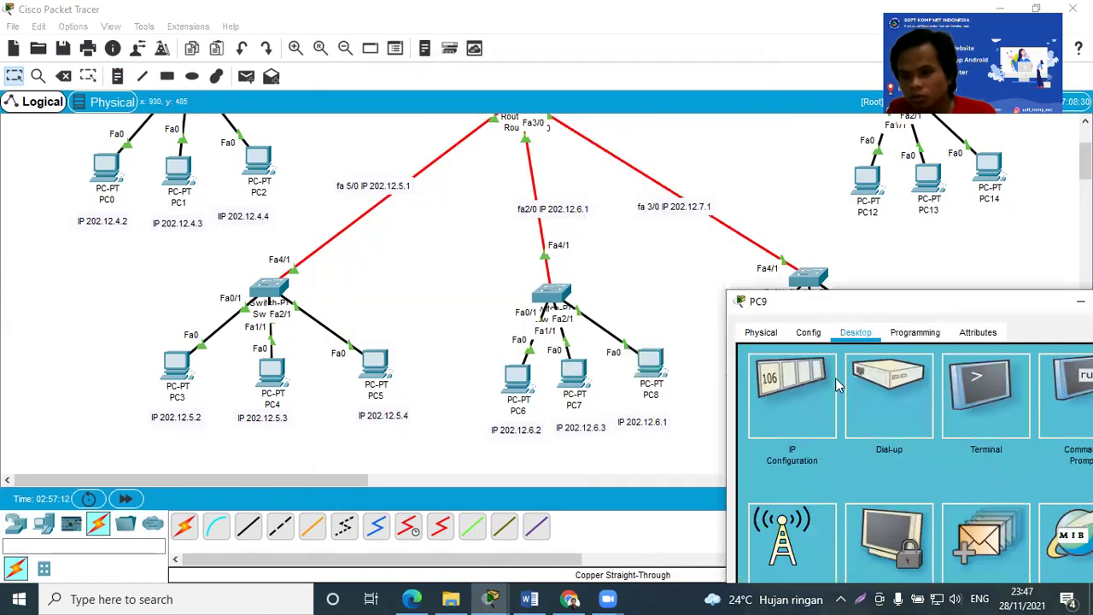
{"action": "left_click", "coordinate": [792, 389]}
{"action": "left_click", "coordinate": [891, 442]}
{"action": "type", "text": "202.12.6.2"}
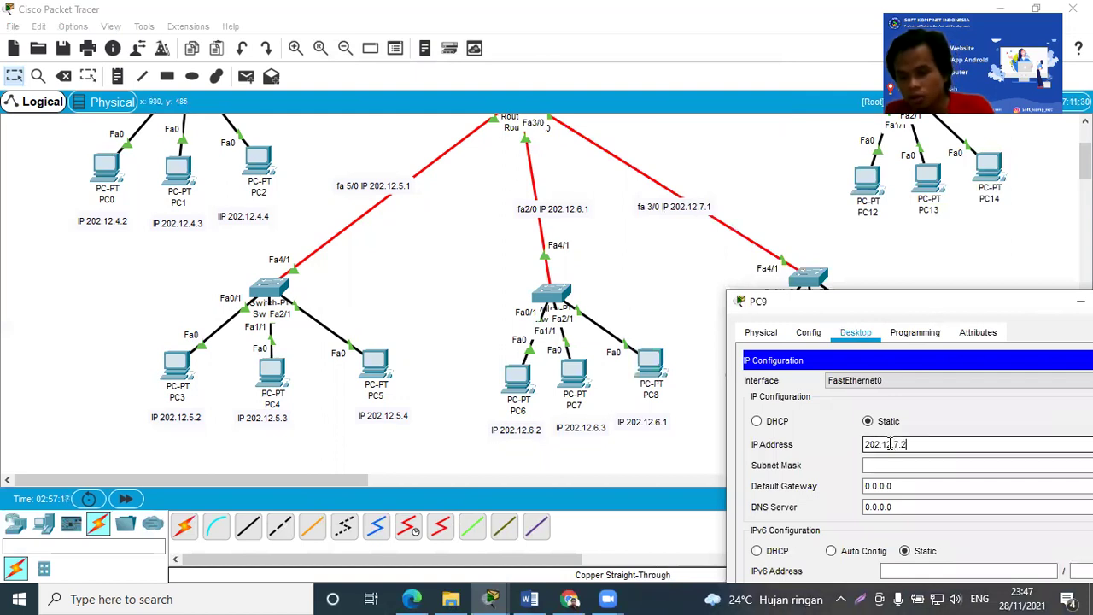
Fill in PC9's subnet mask 255.255.255.0, set its default gateway to 202.12.7.1, and close its window
{"action": "double_click", "coordinate": [891, 444]}
{"action": "key", "text": "ctrl+c"}
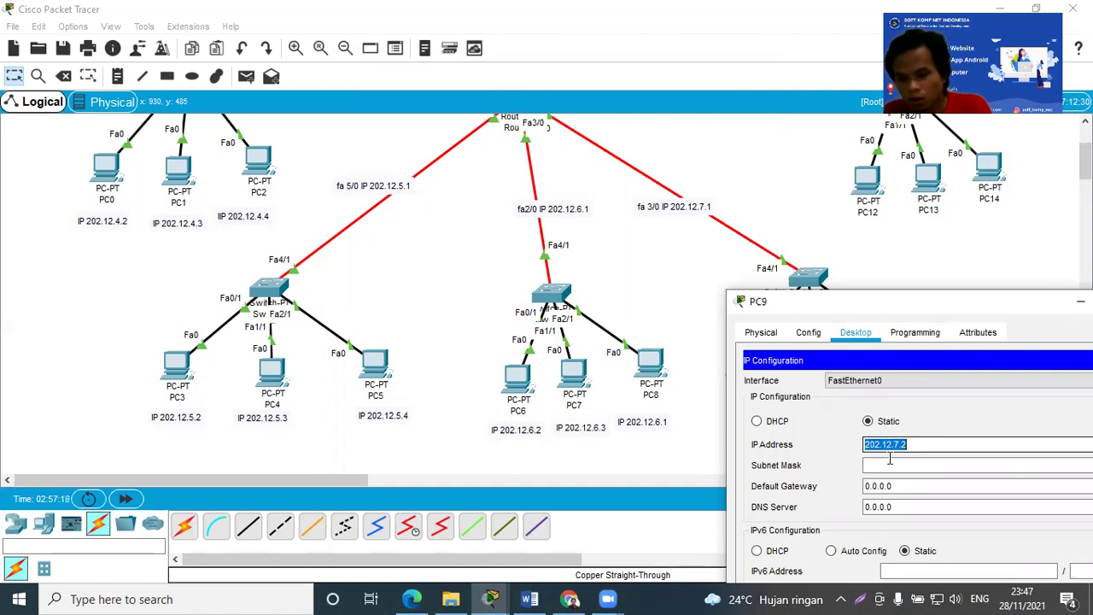
{"action": "left_click", "coordinate": [891, 462]}
{"action": "left_click_drag", "start_coordinate": [905, 487], "coordinate": [850, 488]}
{"action": "key", "text": "ctrl+v"}
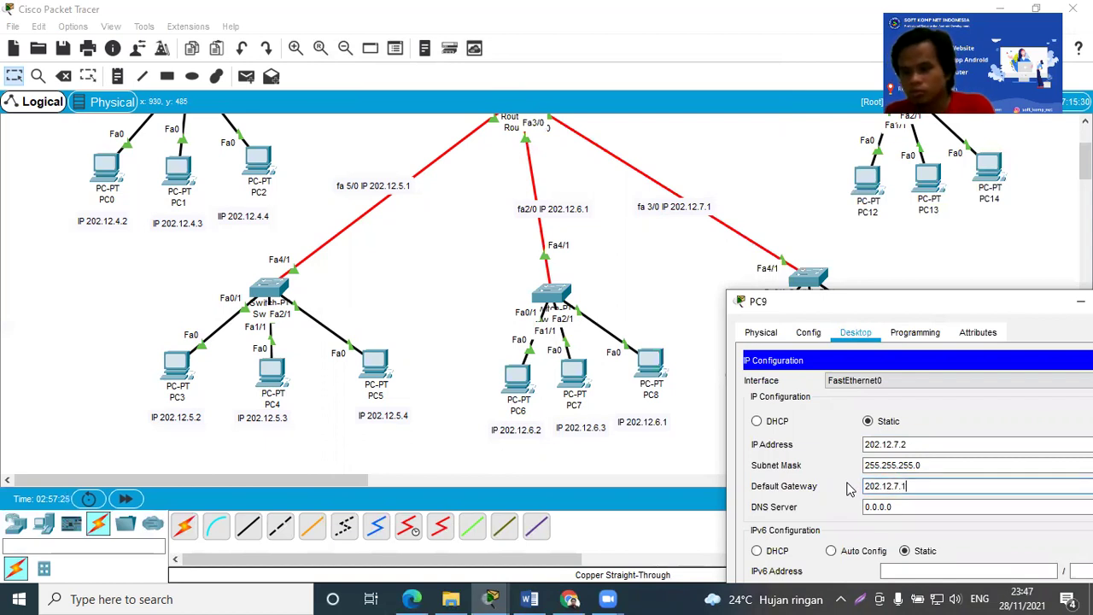
{"action": "left_click_drag", "start_coordinate": [956, 305], "coordinate": [740, 353]}
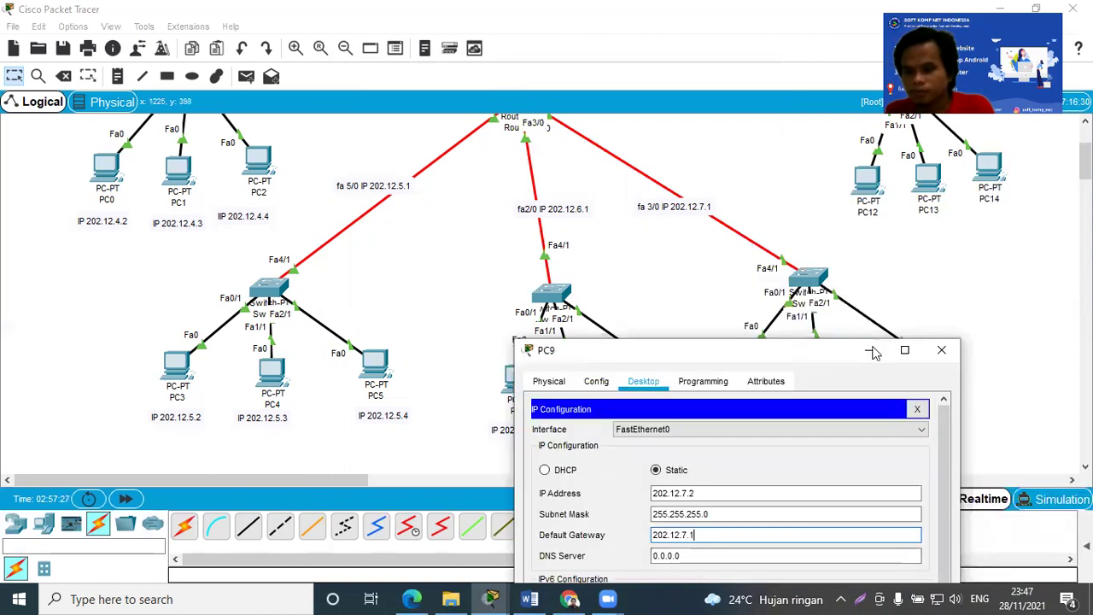
{"action": "left_click", "coordinate": [903, 349]}
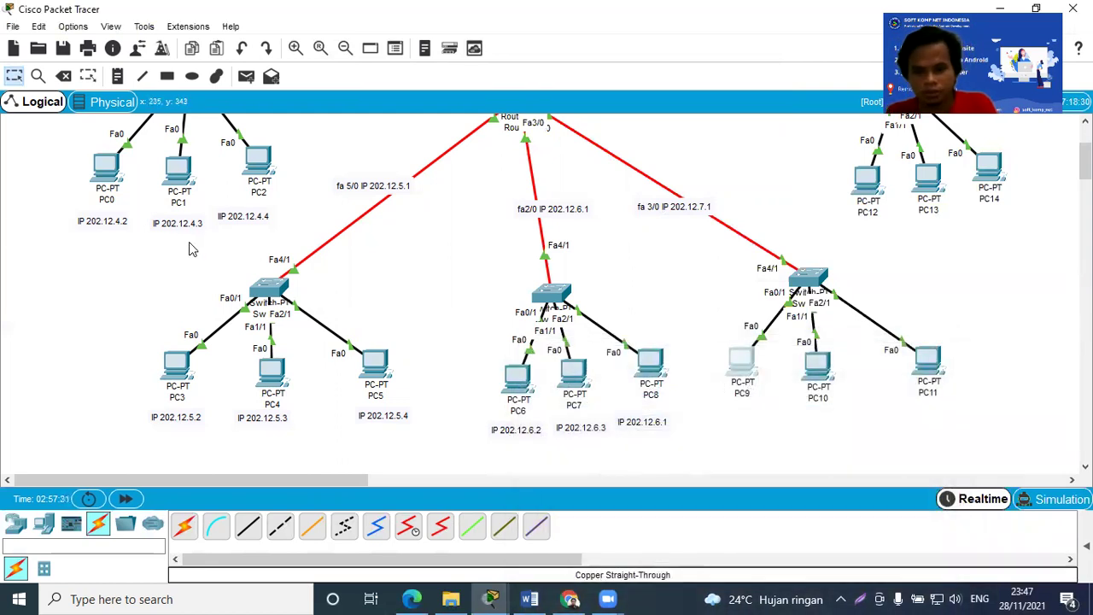
Add the text label "IP 202.12.7.2" and position it beneath PC9
{"action": "left_click", "coordinate": [117, 76]}
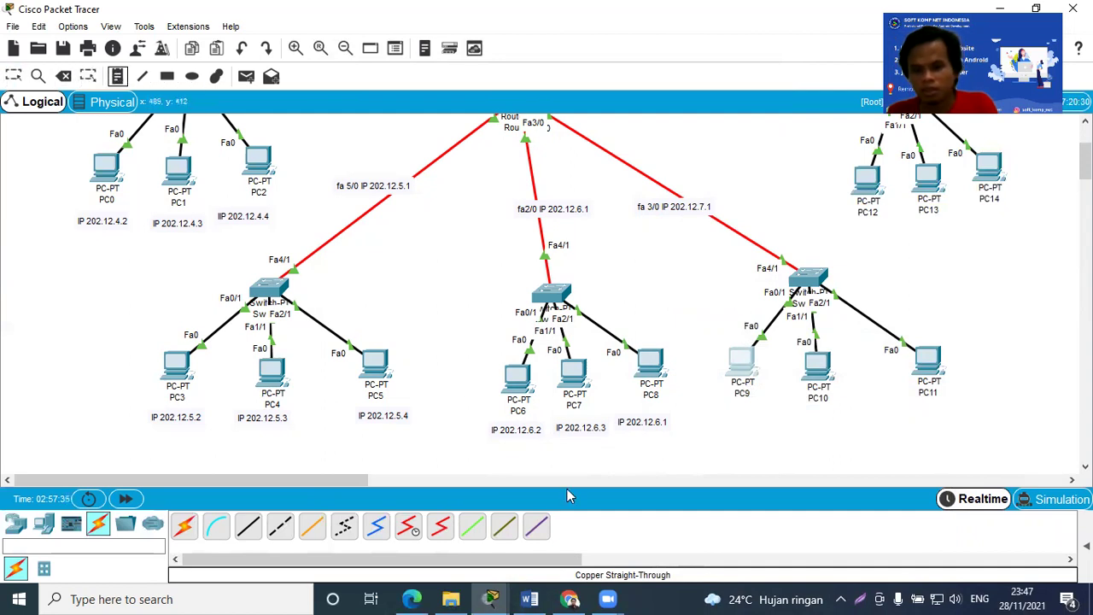
{"action": "left_click", "coordinate": [724, 404]}
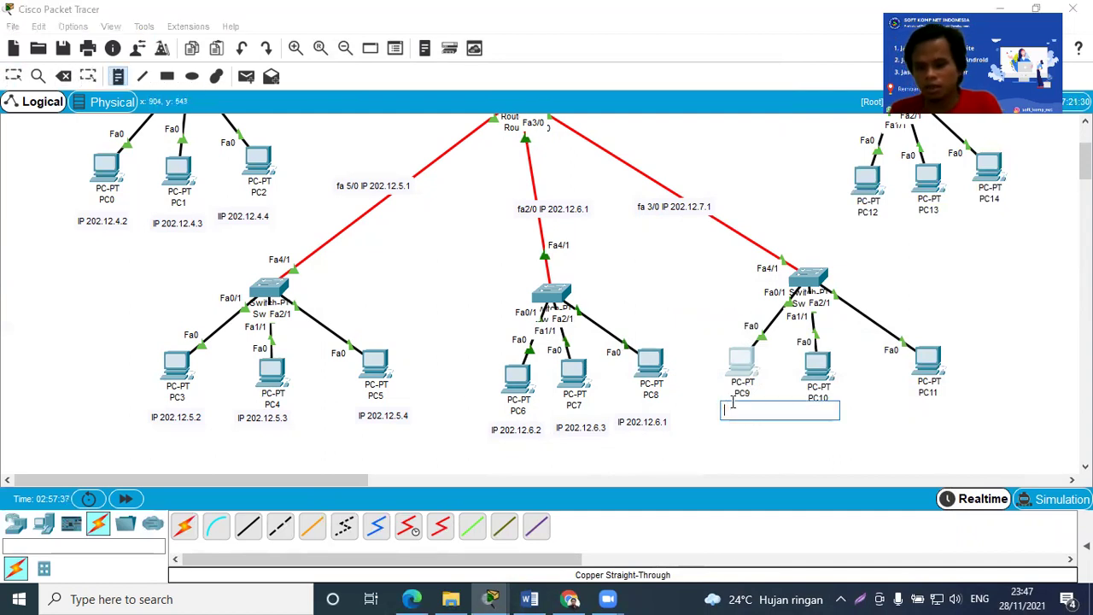
{"action": "type", "text": "IP 202.12.7.2"}
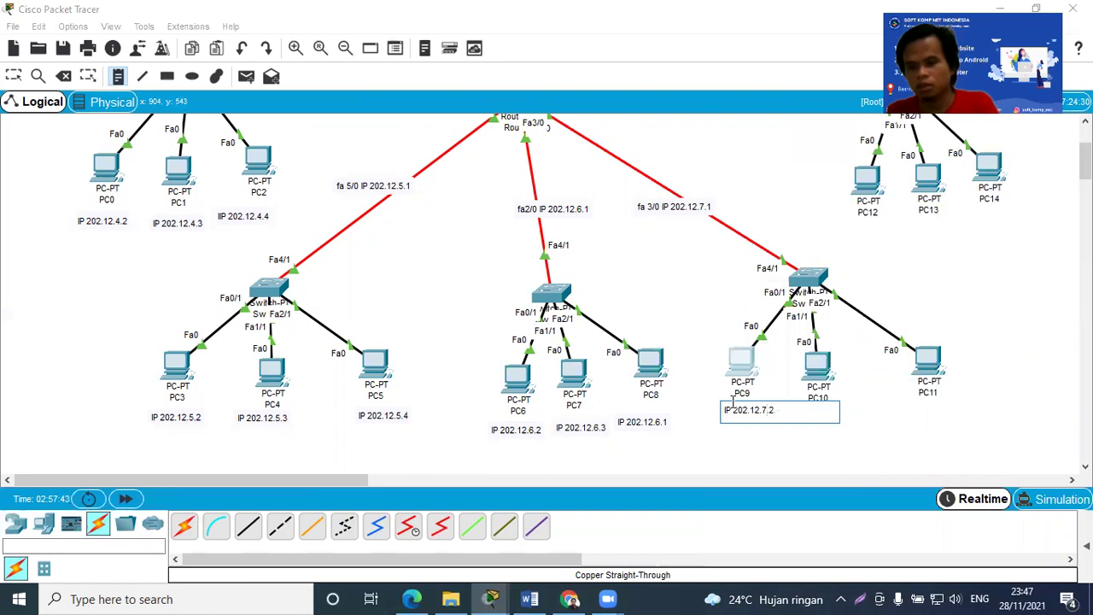
{"action": "left_click", "coordinate": [13, 76]}
{"action": "left_click_drag", "start_coordinate": [731, 420], "coordinate": [729, 417]}
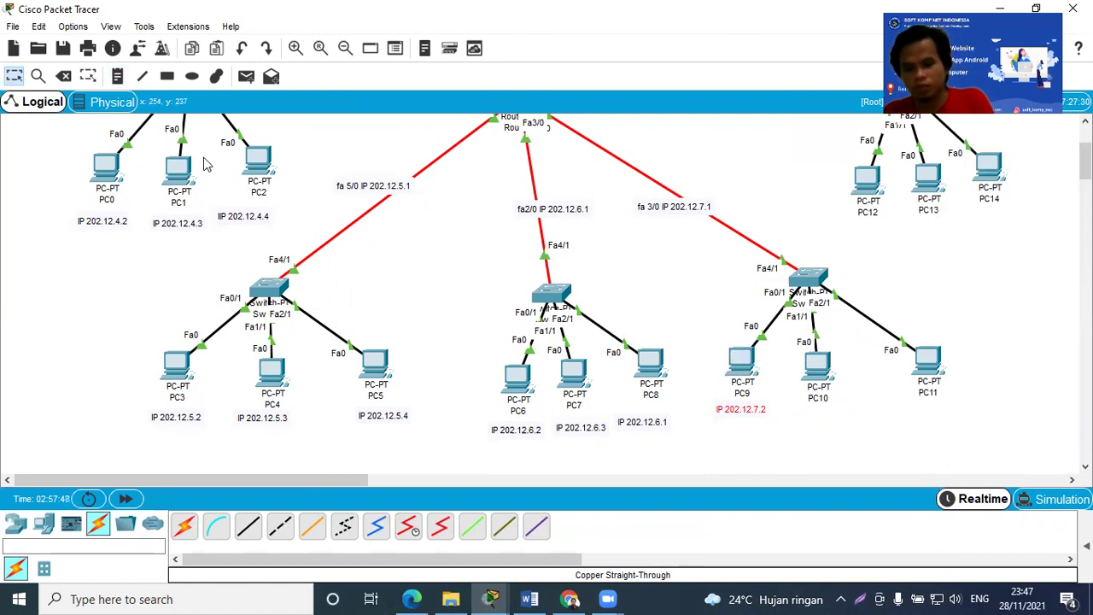
Open PC10's IP configuration and assign it the static IP address 202.12.7.3
{"action": "key", "text": "ctrl+s"}
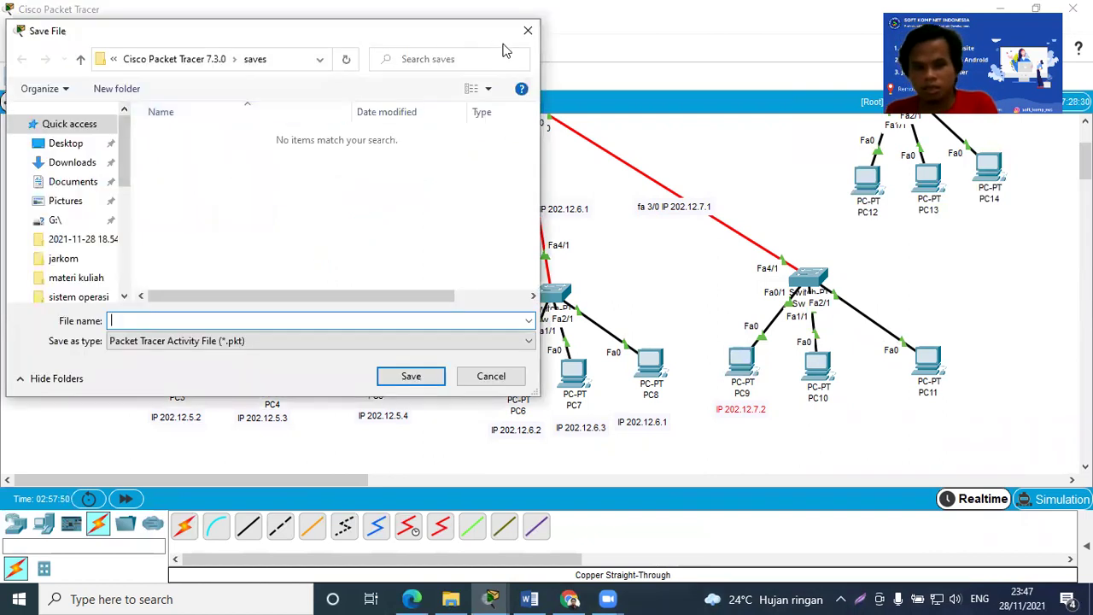
{"action": "left_click", "coordinate": [520, 38]}
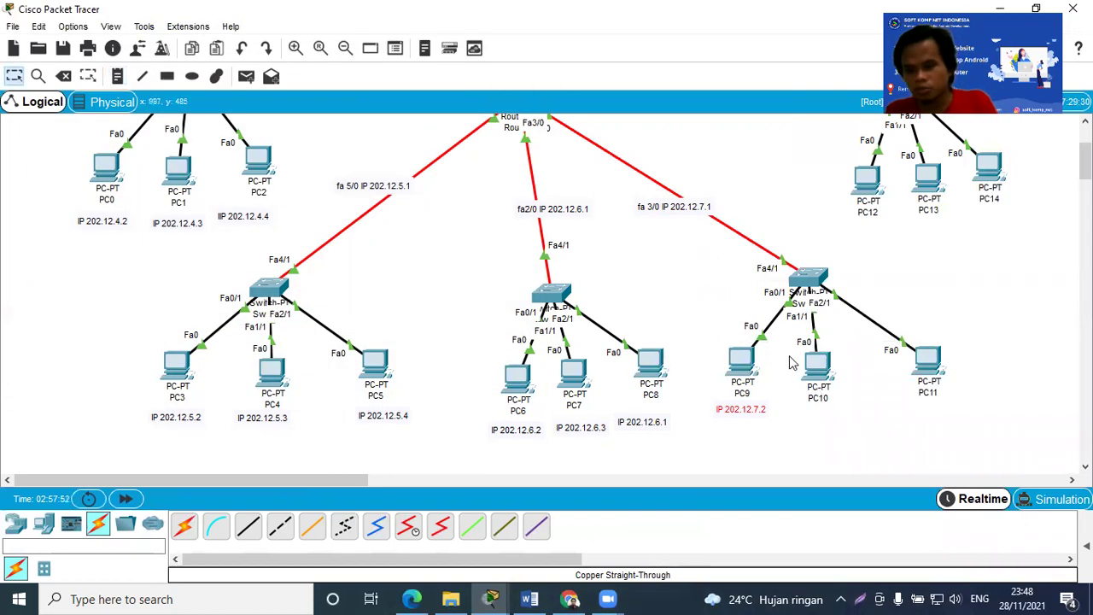
{"action": "left_click", "coordinate": [814, 374]}
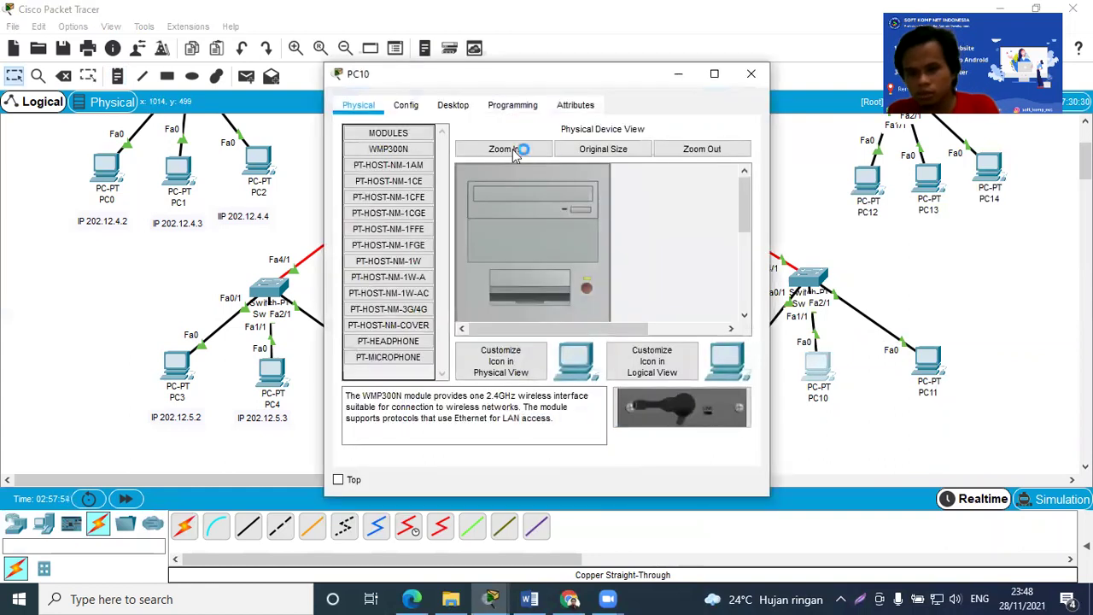
{"action": "left_click", "coordinate": [454, 109]}
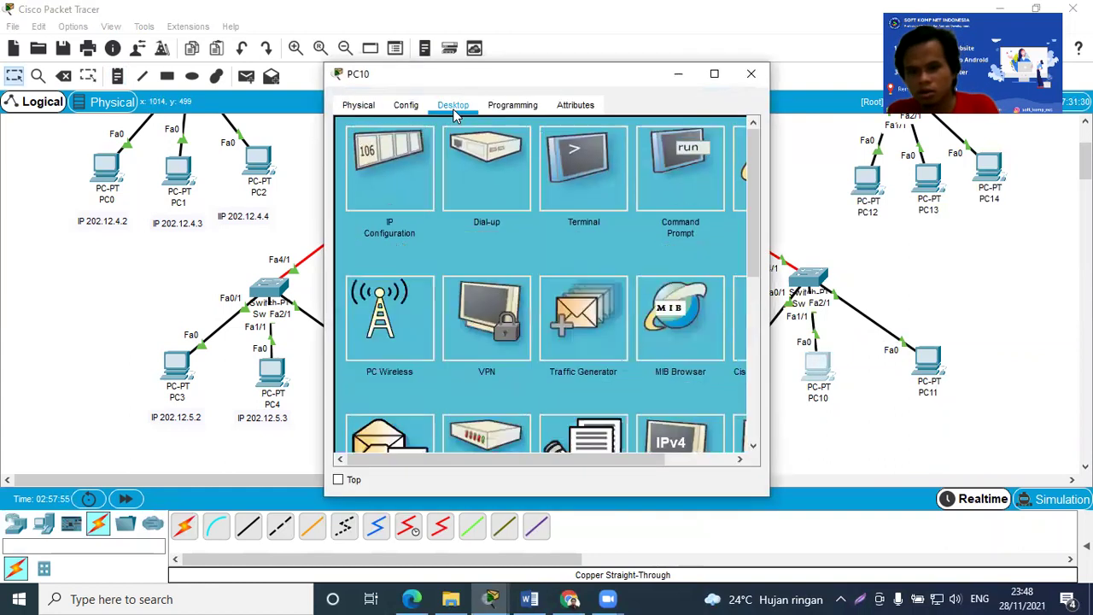
{"action": "left_click", "coordinate": [410, 166]}
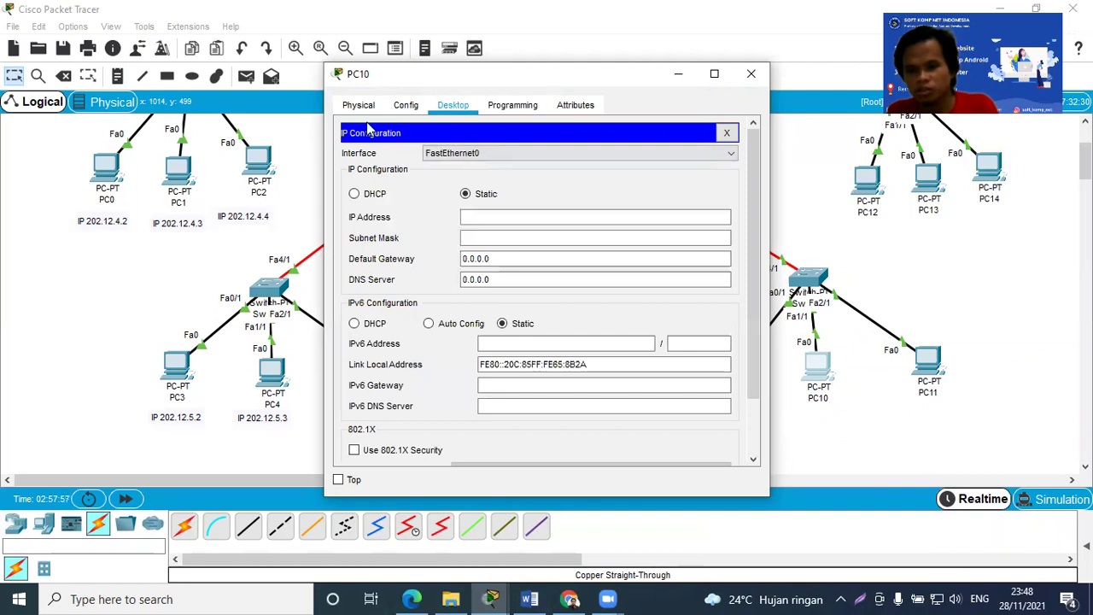
{"action": "left_click_drag", "start_coordinate": [550, 79], "coordinate": [361, 124]}
{"action": "left_click", "coordinate": [311, 262]}
{"action": "type", "text": "202.12.7."}
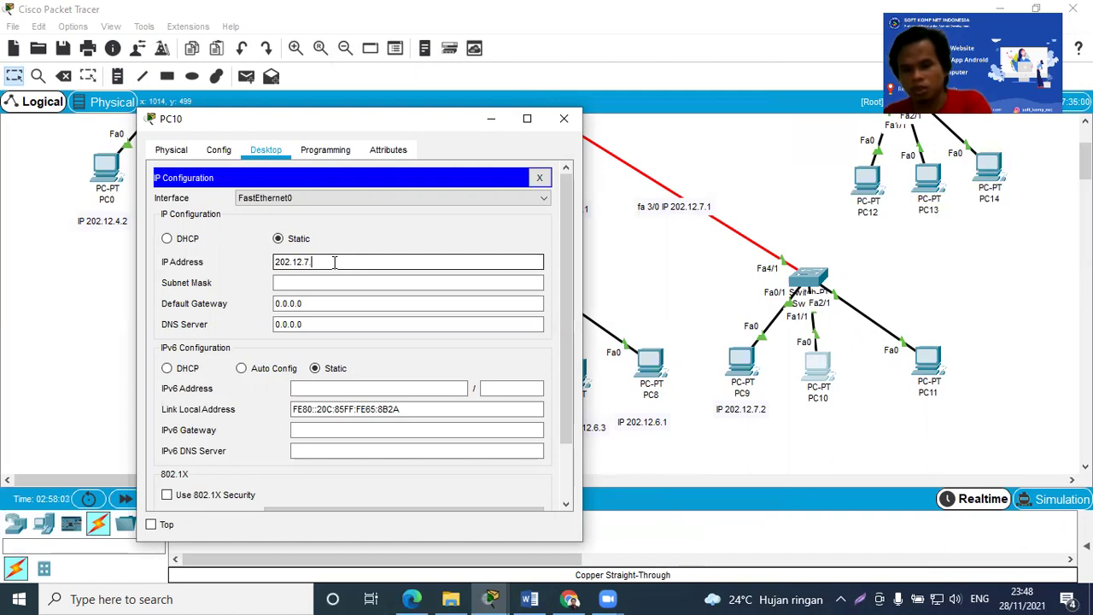
{"action": "type", "text": "3"}
{"action": "left_click", "coordinate": [774, 418]}
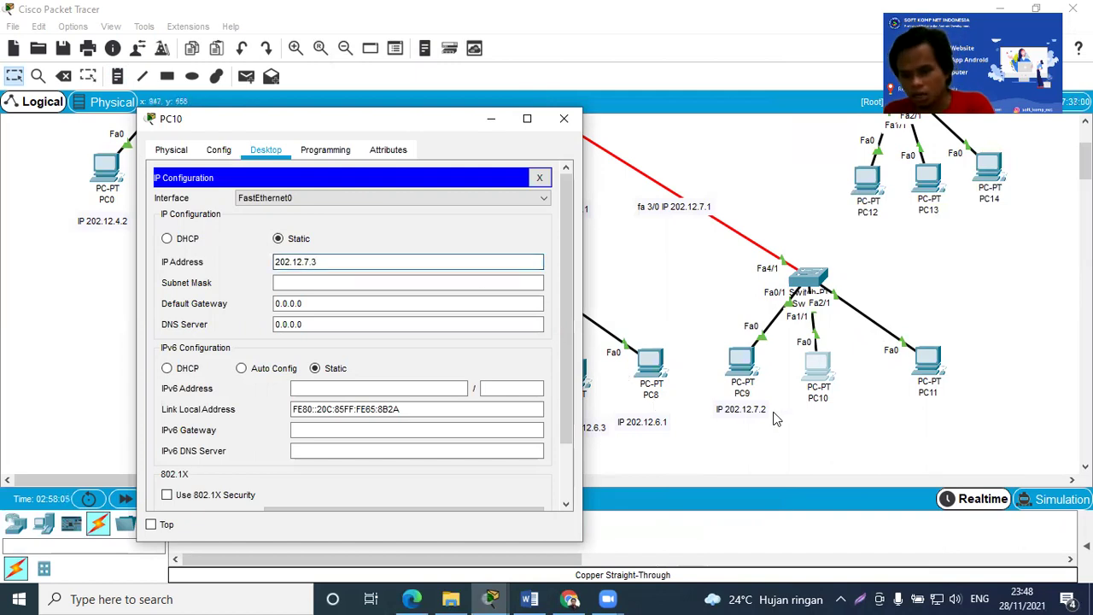
Fill in PC10's subnet mask 255.255.255.0, set its default gateway to 202.12.7.1, and close its window
{"action": "left_click", "coordinate": [308, 283]}
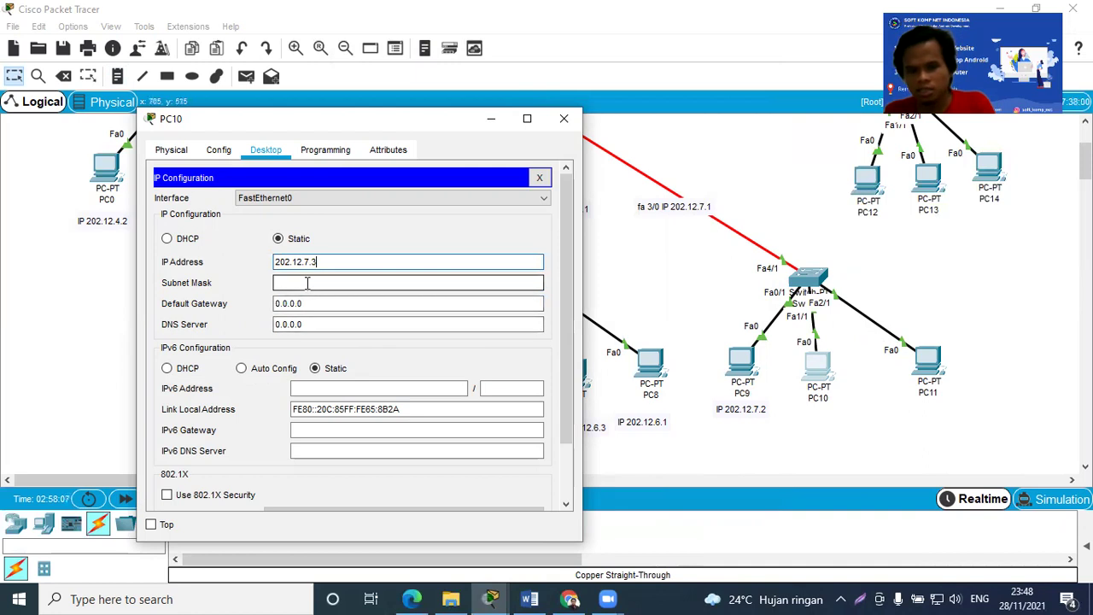
{"action": "key", "text": "Tab"}
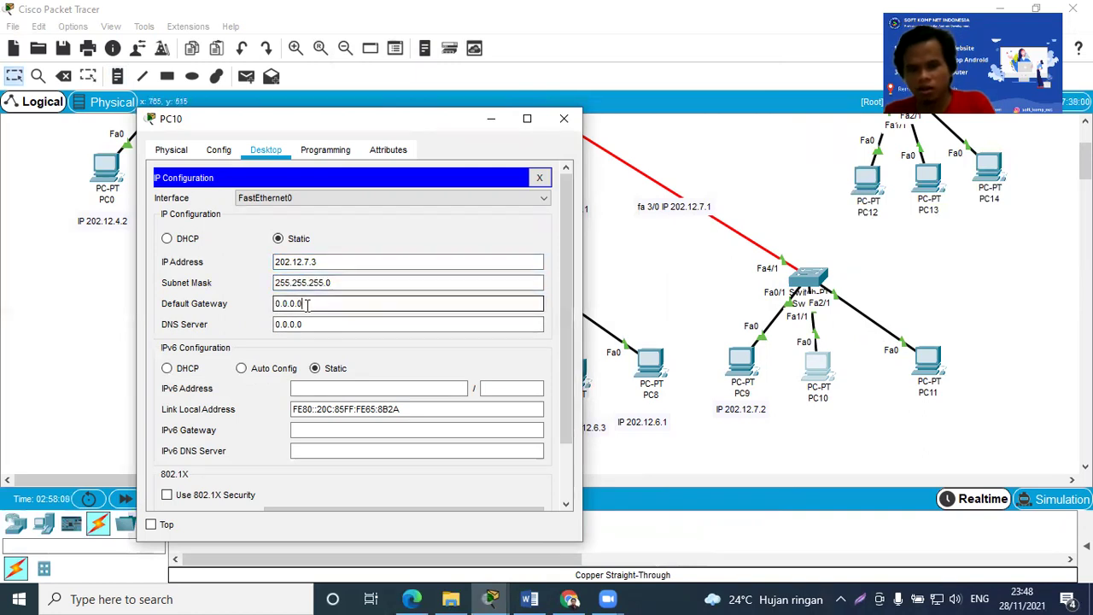
{"action": "type", "text": "202.12.7.2"}
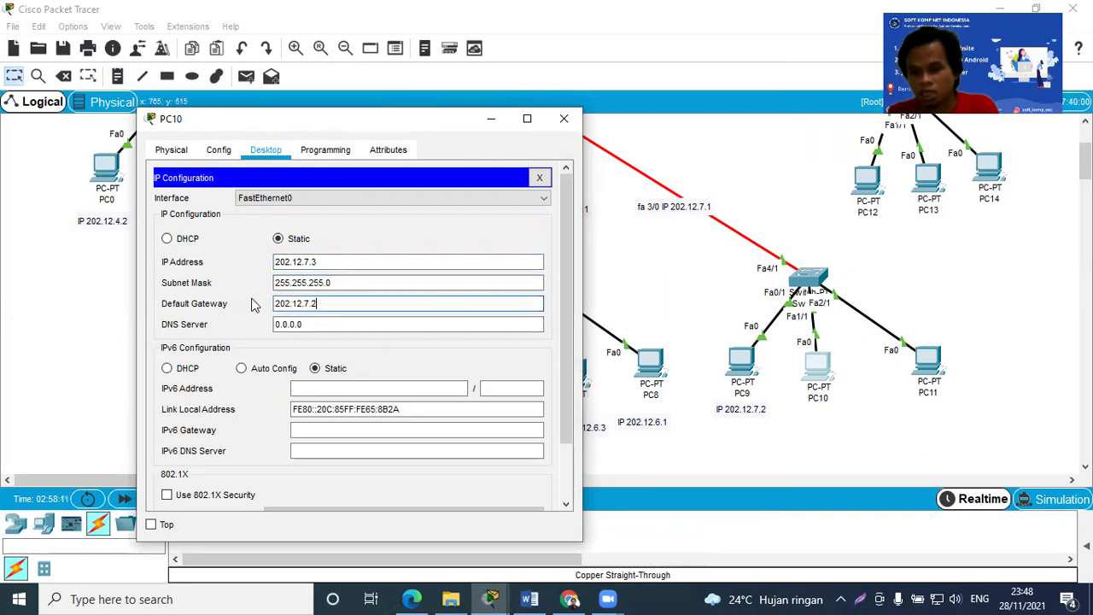
{"action": "type", "text": "1"}
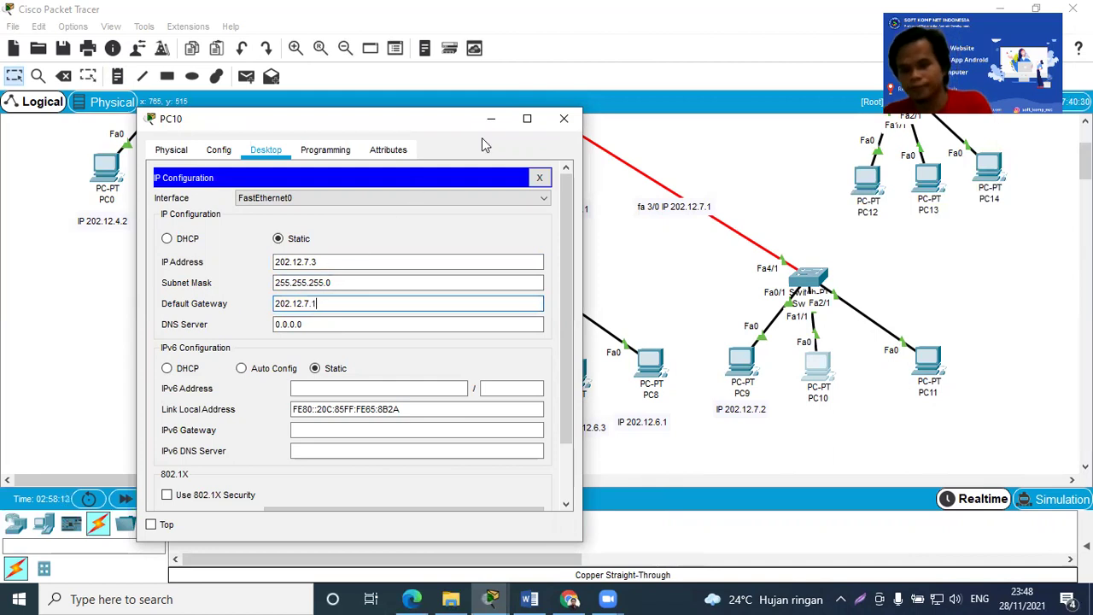
{"action": "left_click", "coordinate": [564, 118]}
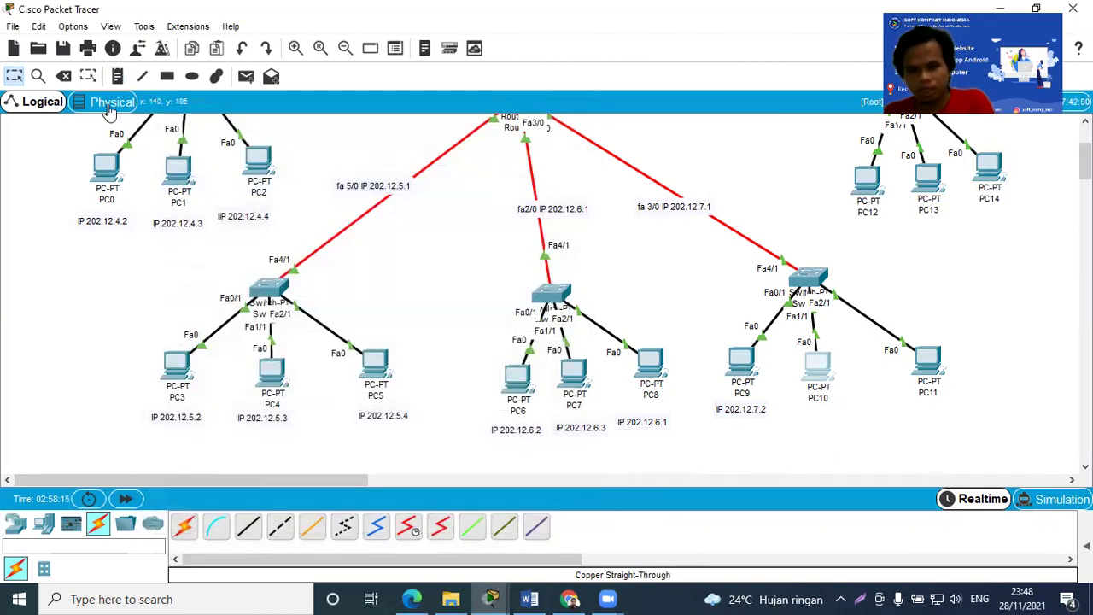
Add the text label "IP 202.12.7.3" and position it beneath PC10
{"action": "left_click", "coordinate": [814, 413]}
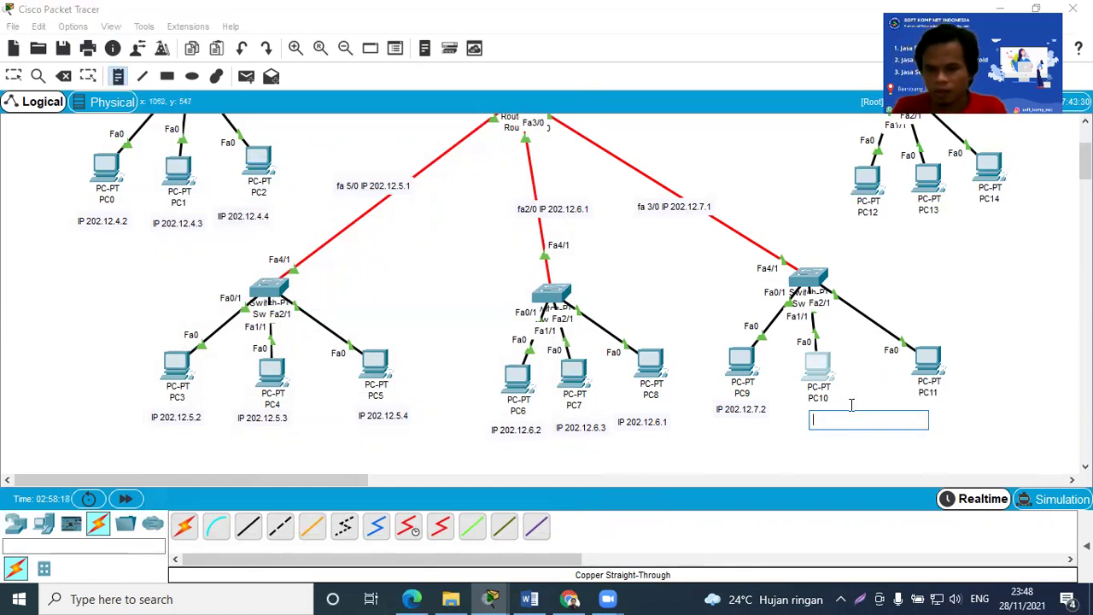
{"action": "type", "text": "IP 202"}
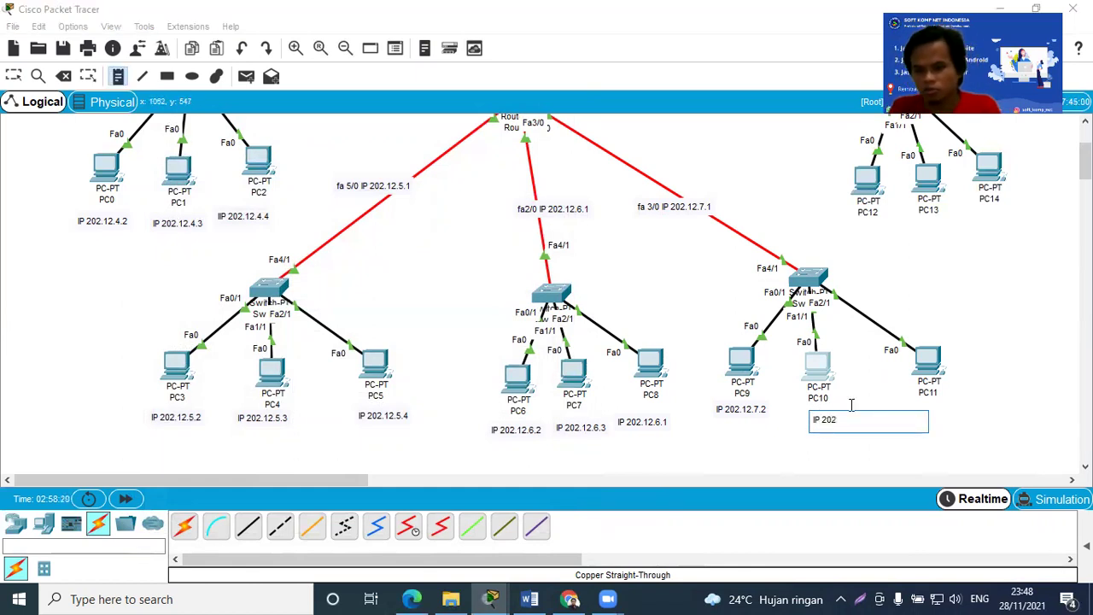
{"action": "type", "text": ".12.7.3"}
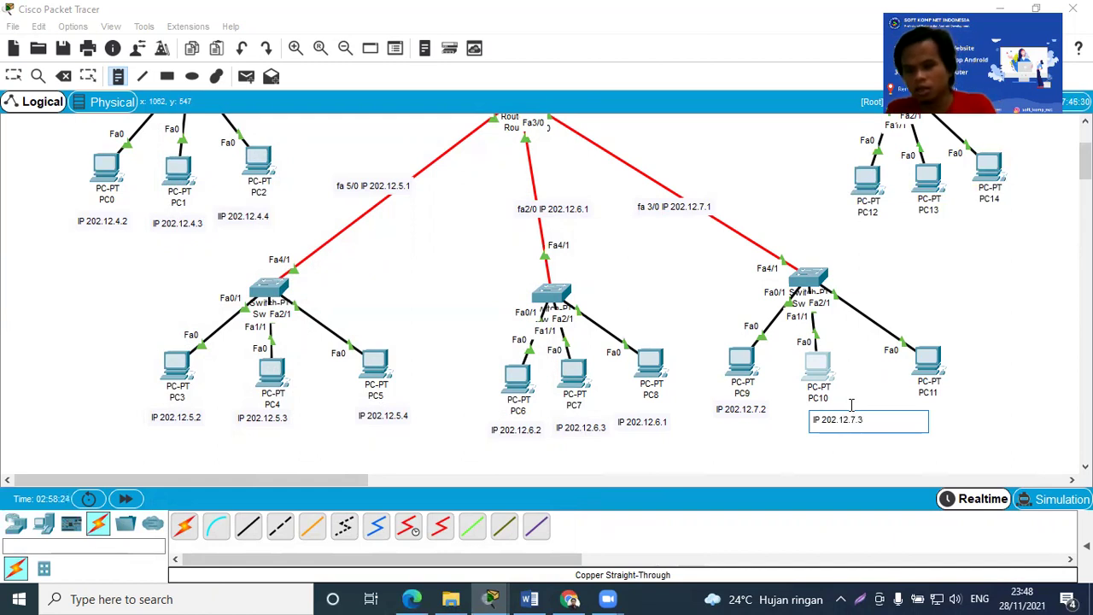
{"action": "left_click", "coordinate": [13, 76]}
{"action": "left_click", "coordinate": [813, 428]}
{"action": "left_click_drag", "start_coordinate": [814, 427], "coordinate": [805, 425]}
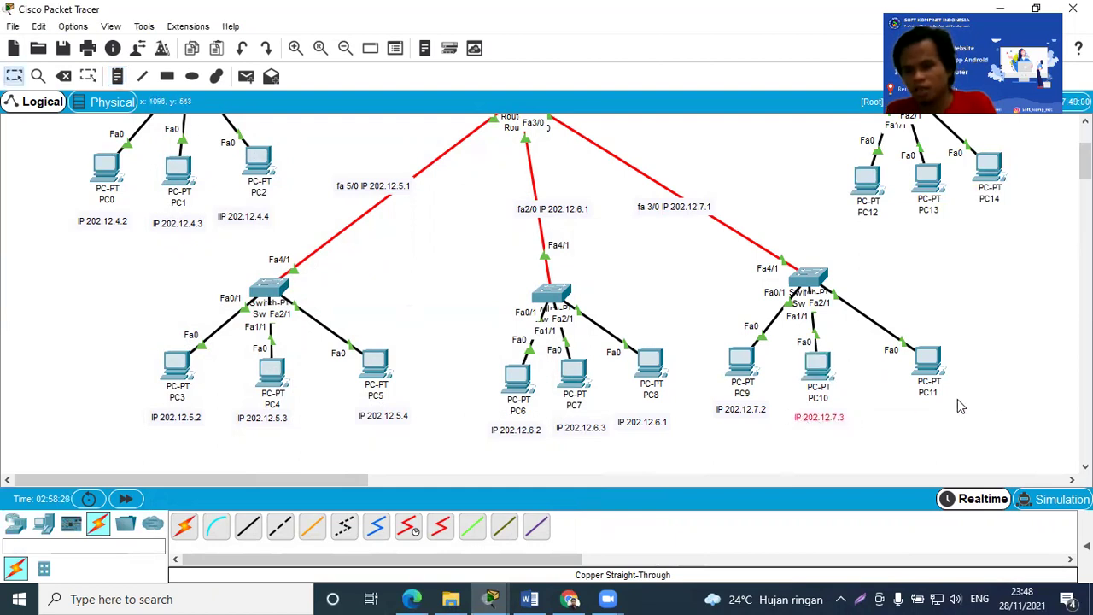
Open PC11's IP configuration and assign it the static IP address 202.12.7.4
{"action": "left_click", "coordinate": [929, 360]}
{"action": "left_click", "coordinate": [439, 109]}
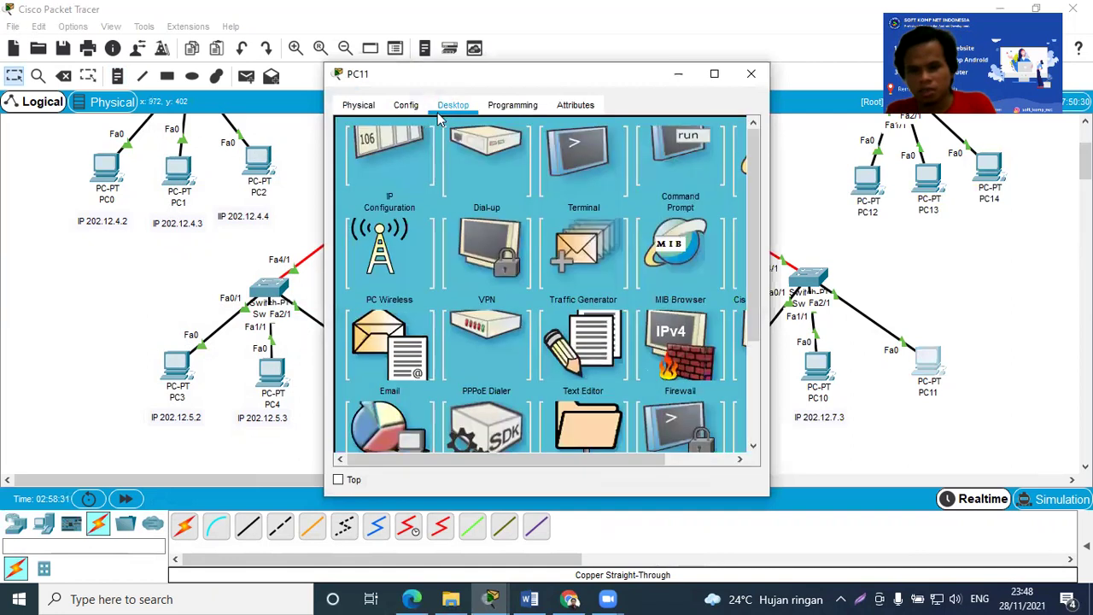
{"action": "left_click", "coordinate": [386, 165]}
{"action": "left_click", "coordinate": [488, 219]}
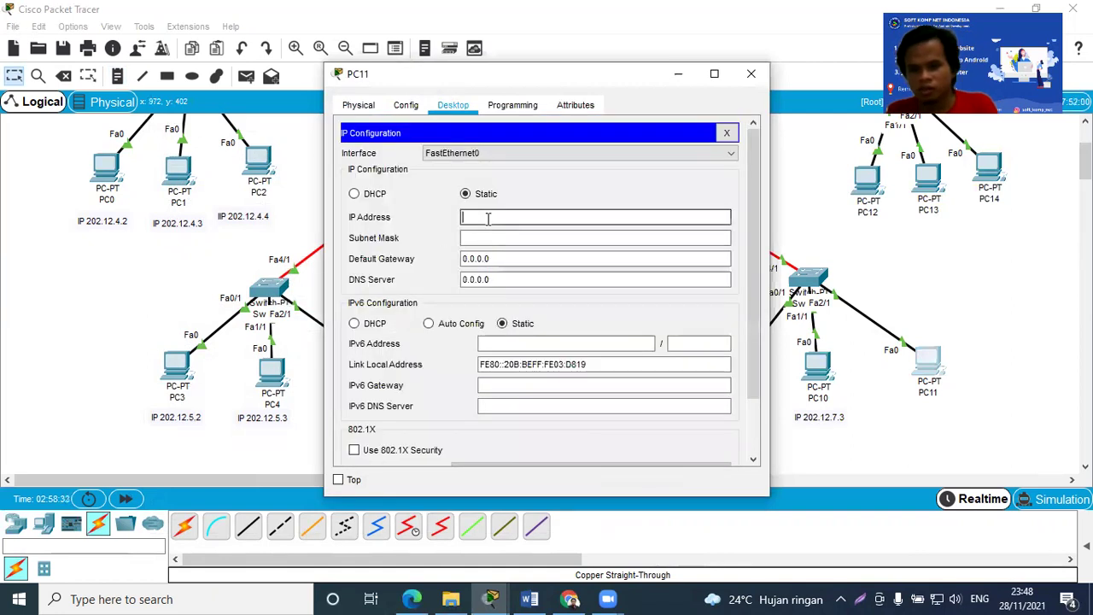
{"action": "type", "text": "202.12.7.2"}
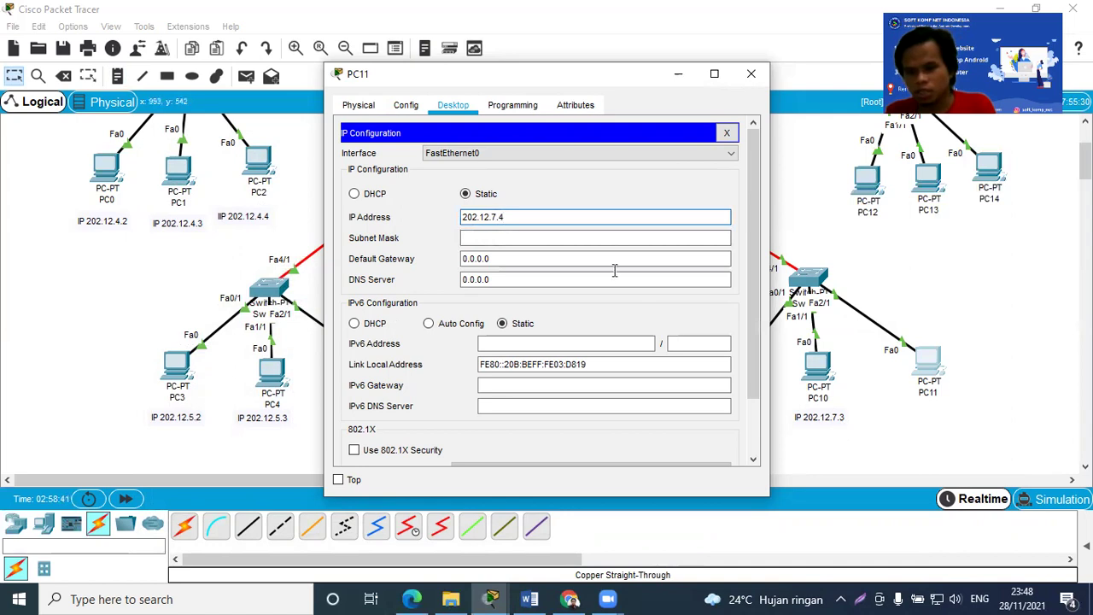
Fill in PC11's subnet mask 255.255.255.0, set its default gateway to 202.12.7.1, and close its window
{"action": "left_click", "coordinate": [531, 239]}
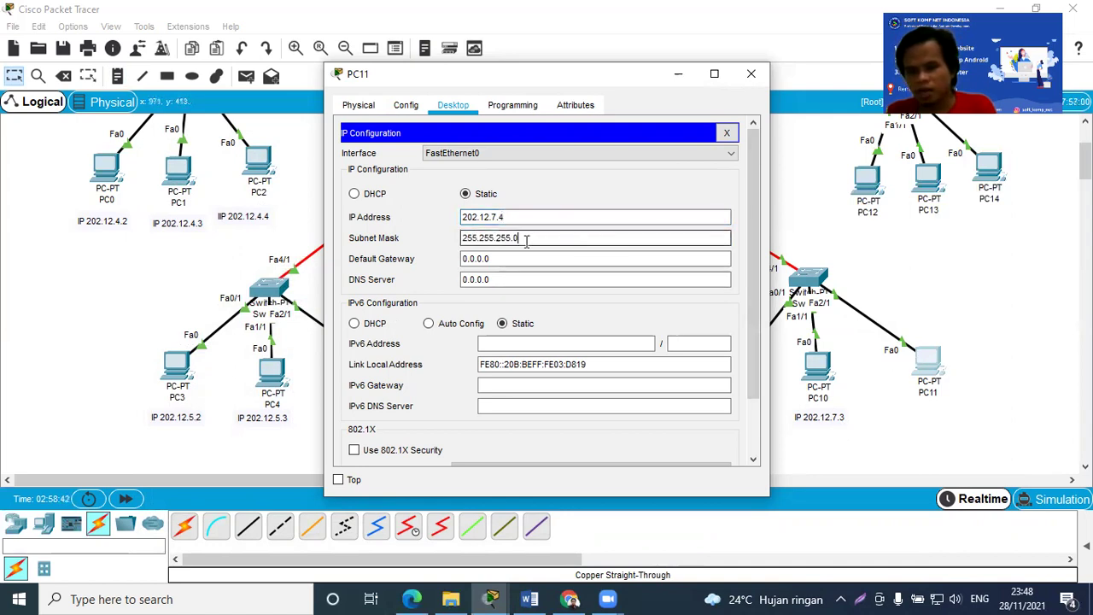
{"action": "left_click_drag", "start_coordinate": [521, 258], "coordinate": [447, 259]}
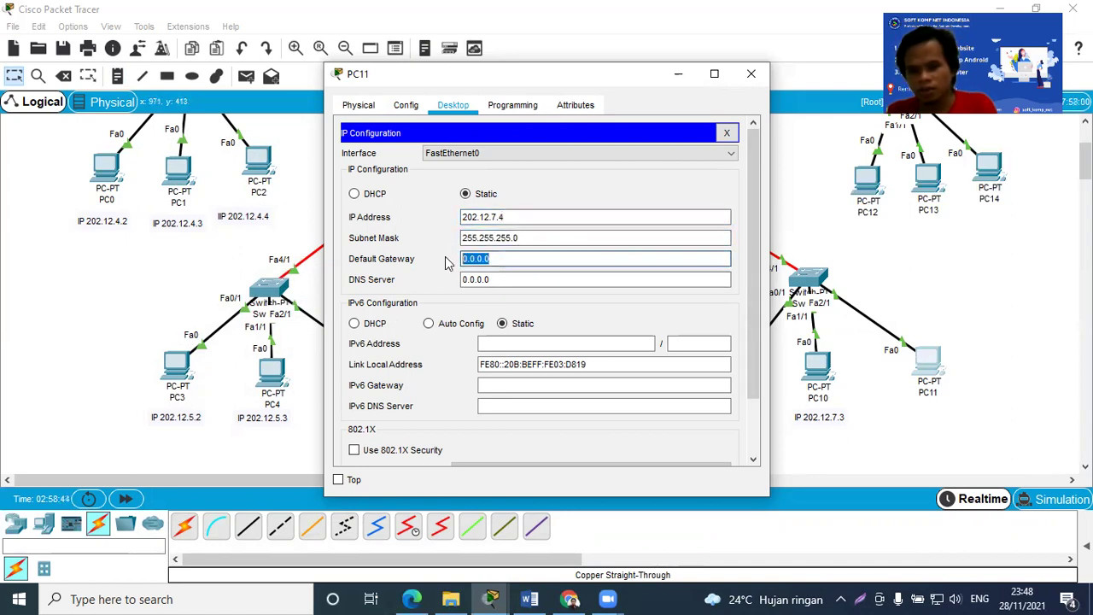
{"action": "type", "text": "202.12.7.1"}
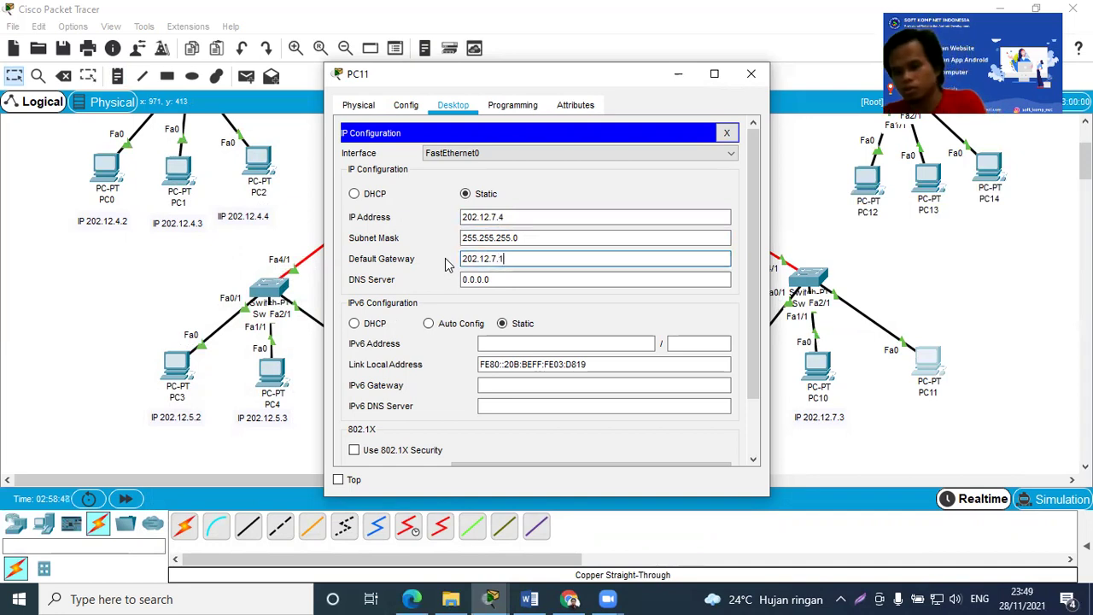
{"action": "left_click", "coordinate": [751, 74]}
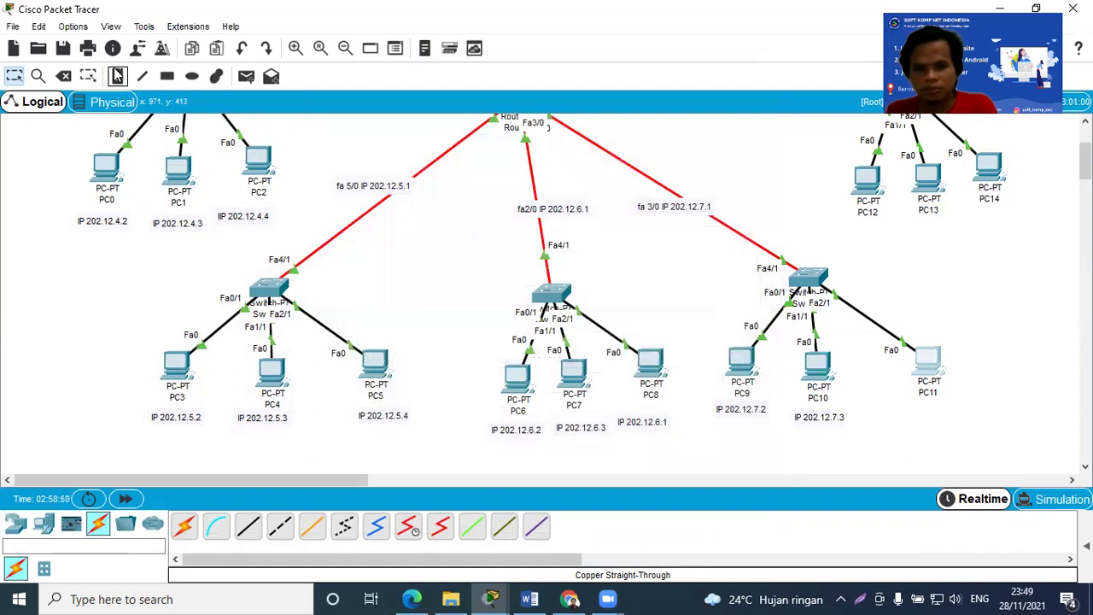
Add the text label "IP 202.12.7.1" beneath PC11
{"action": "left_click", "coordinate": [911, 414]}
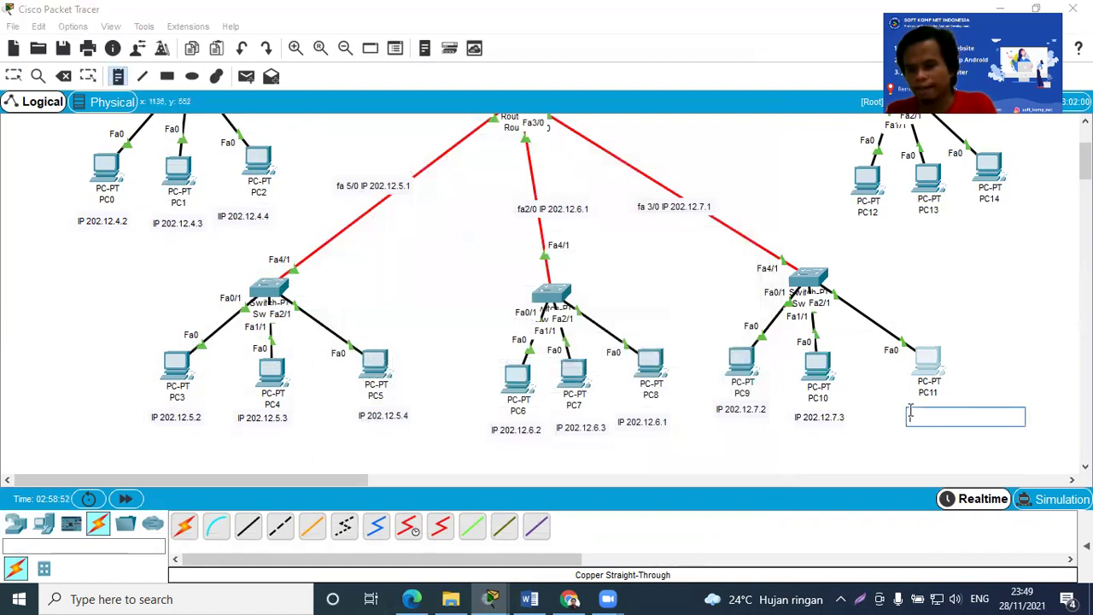
{"action": "type", "text": "IP 202.12.7.1"}
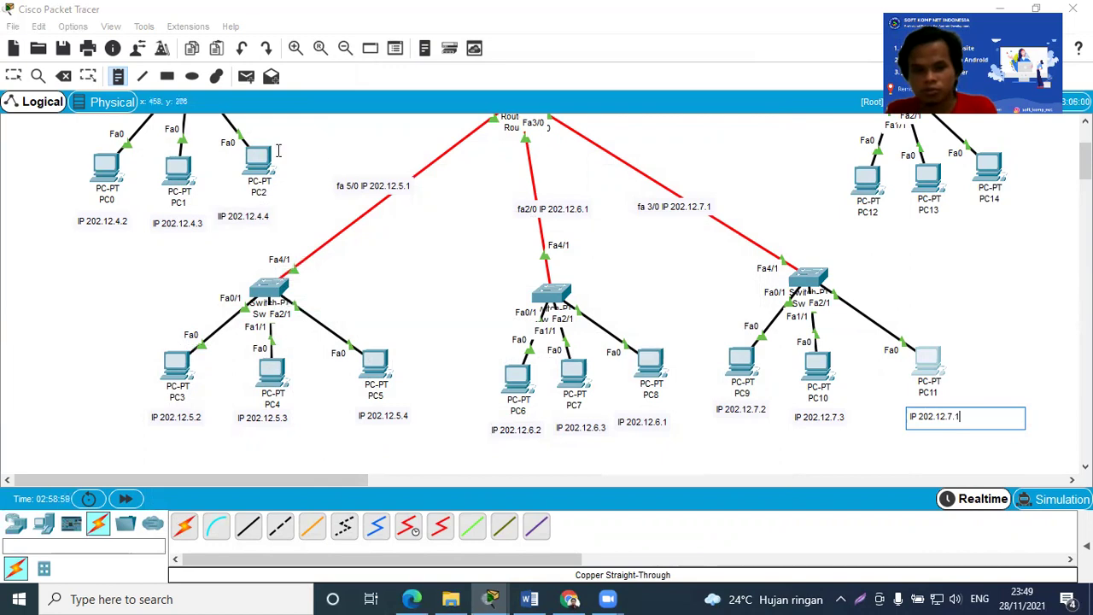
{"action": "left_click", "coordinate": [14, 76]}
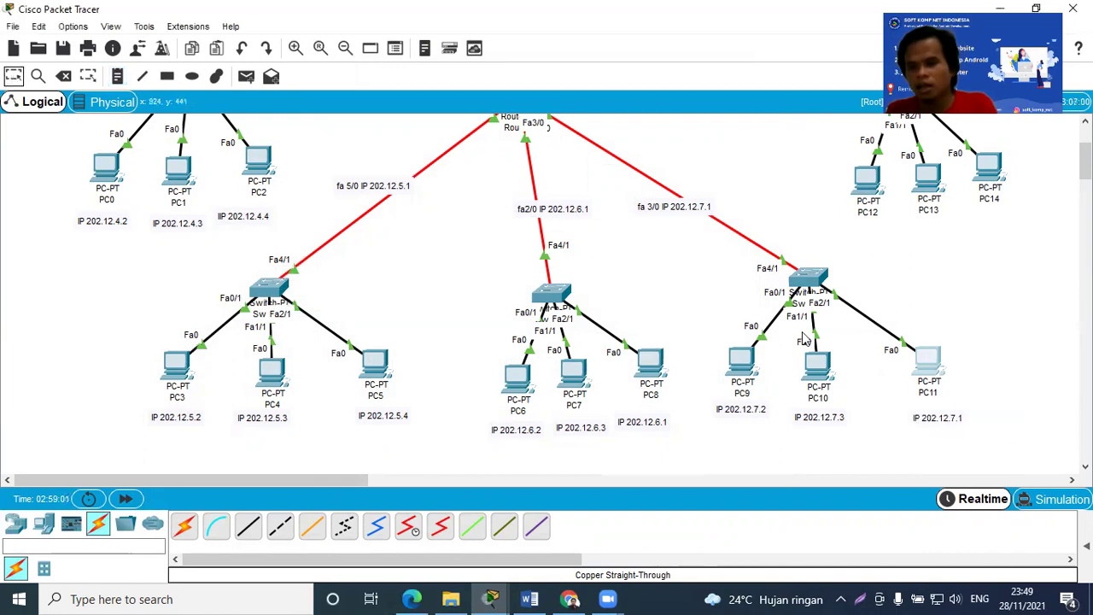
Rearrange the 202.12.8.x network by moving its switch up, PC12 away from PC13, and the "fa 6/0 IP 202.12.8.1" label onto its link
{"action": "left_click_drag", "start_coordinate": [1084, 161], "coordinate": [1085, 146]}
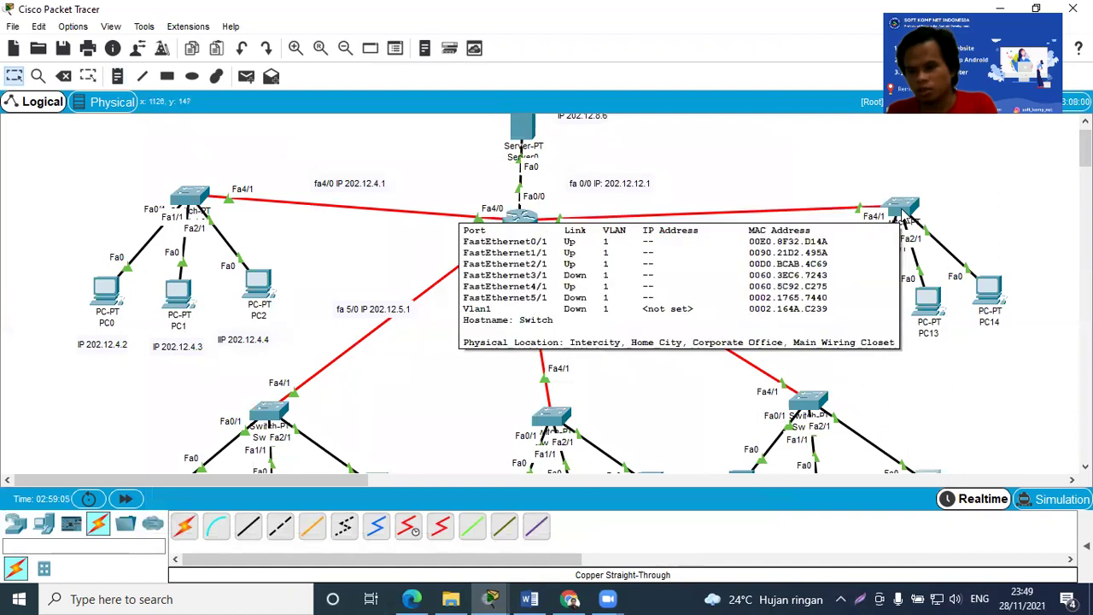
{"action": "left_click_drag", "start_coordinate": [904, 214], "coordinate": [904, 188]}
{"action": "left_click_drag", "start_coordinate": [871, 309], "coordinate": [832, 282]}
{"action": "left_click_drag", "start_coordinate": [699, 229], "coordinate": [709, 212]}
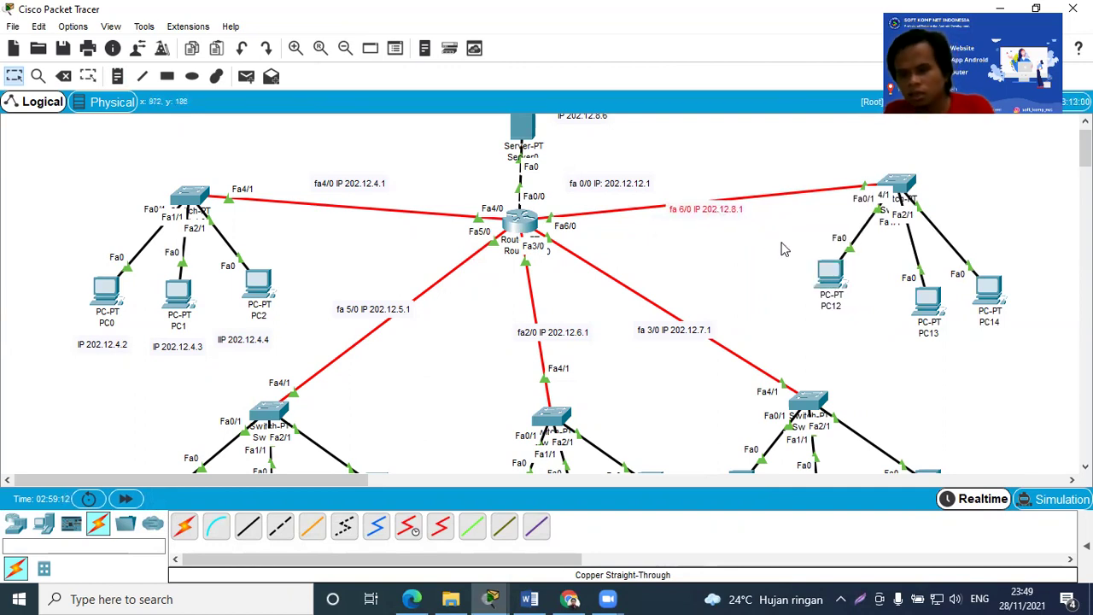
Open PC12's IP configuration, assign it the static IP address 202.12.8.2, and copy that address
{"action": "left_click", "coordinate": [830, 274]}
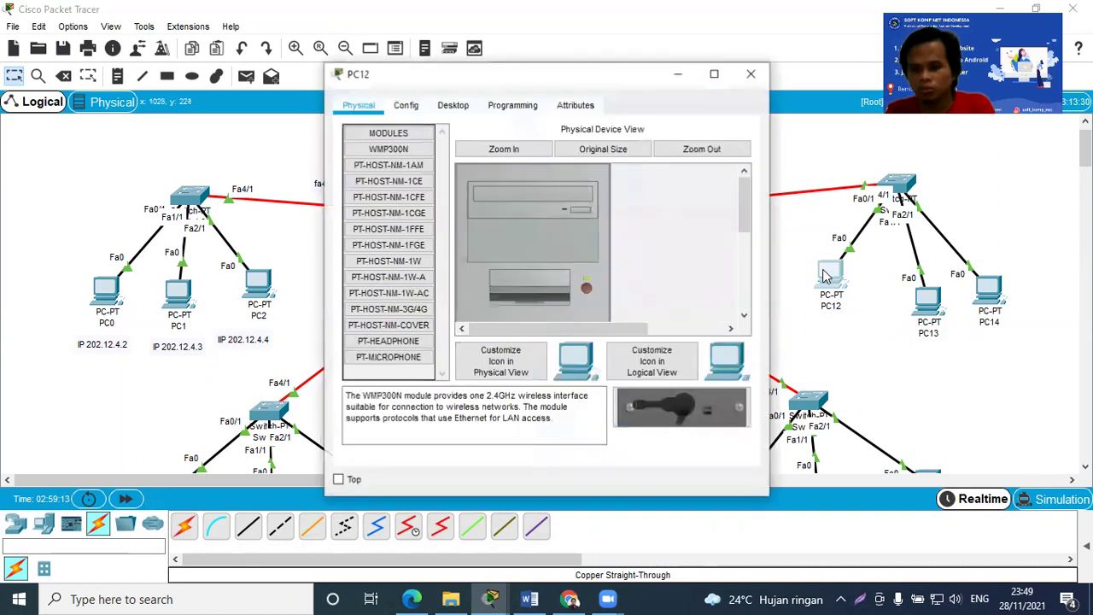
{"action": "left_click", "coordinate": [458, 106]}
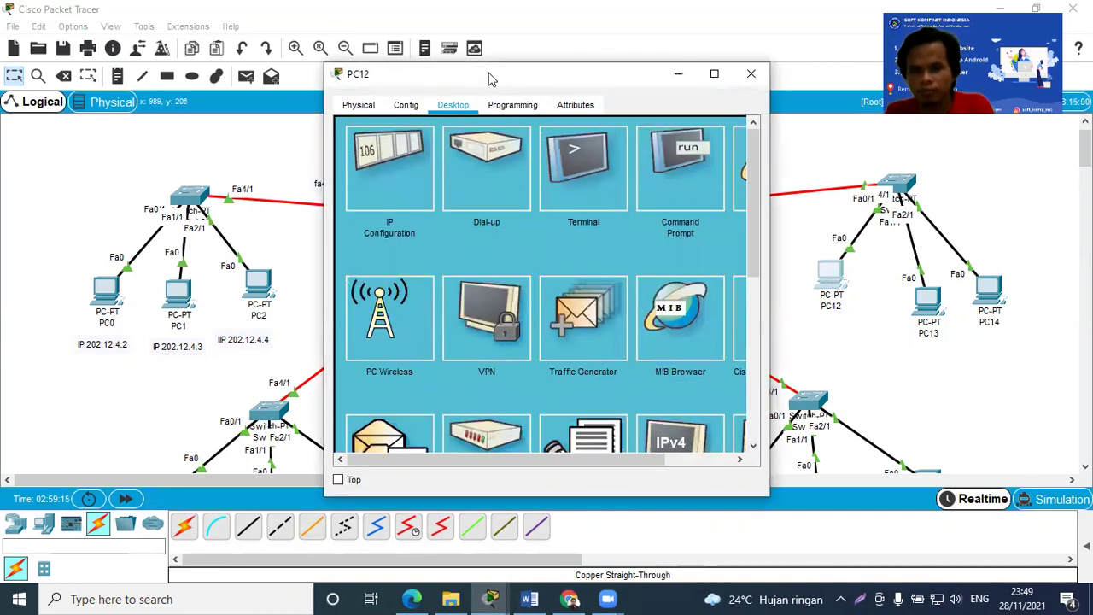
{"action": "left_click_drag", "start_coordinate": [476, 79], "coordinate": [328, 85]}
{"action": "left_click", "coordinate": [244, 167]}
{"action": "left_click", "coordinate": [337, 225]}
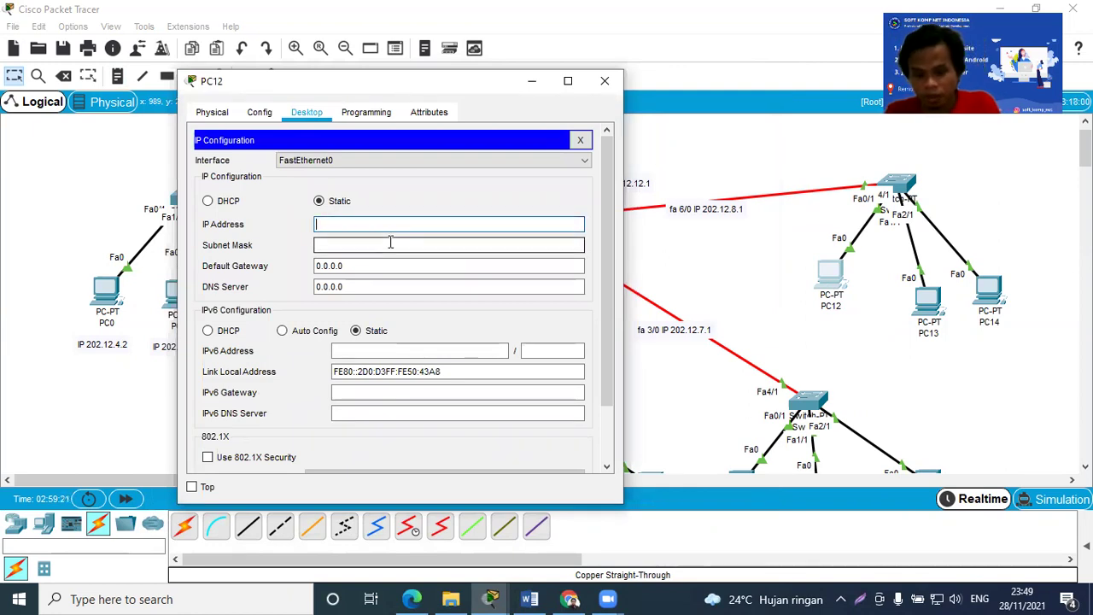
{"action": "type", "text": "202.12.8.2"}
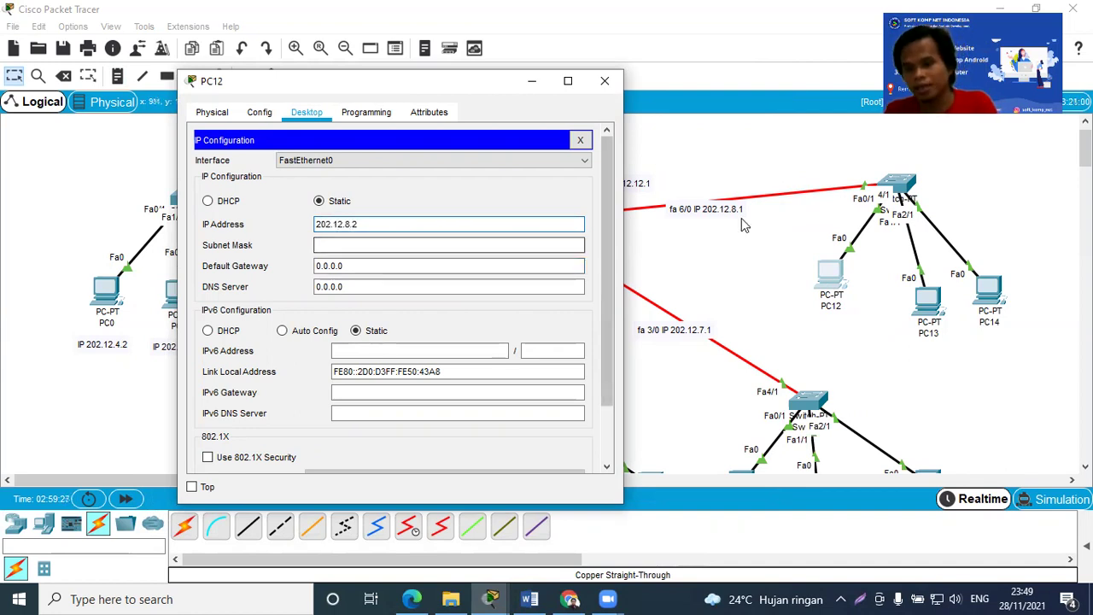
{"action": "key", "text": "ctrl+a"}
{"action": "key", "text": "ctrl+c"}
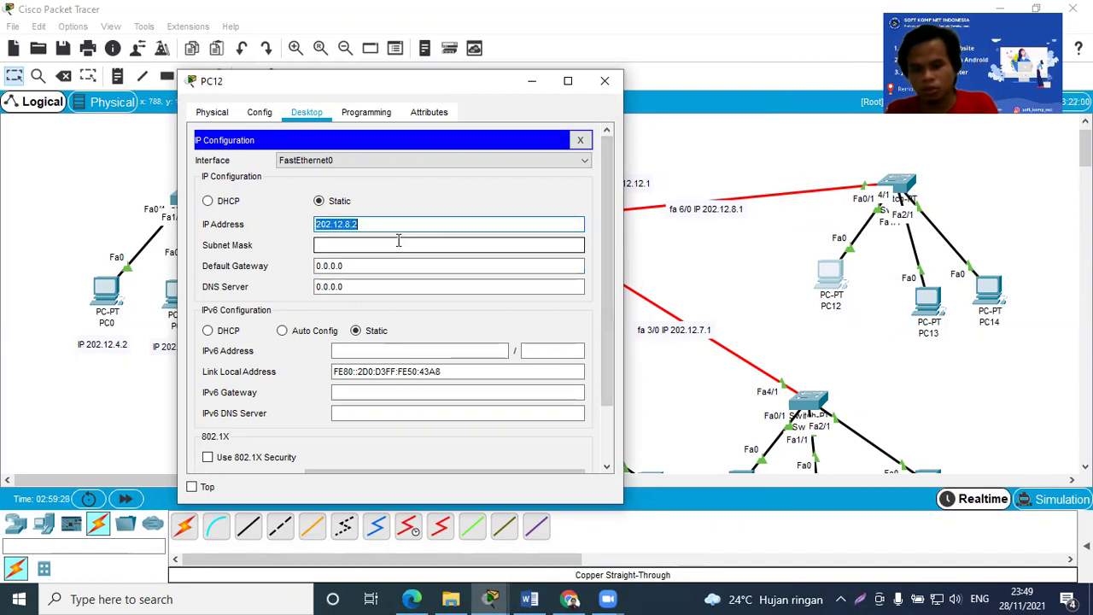
Fill in PC12's subnet mask 255.255.255.0, set its default gateway to 202.12.8.1, and close its window
{"action": "left_click", "coordinate": [363, 248]}
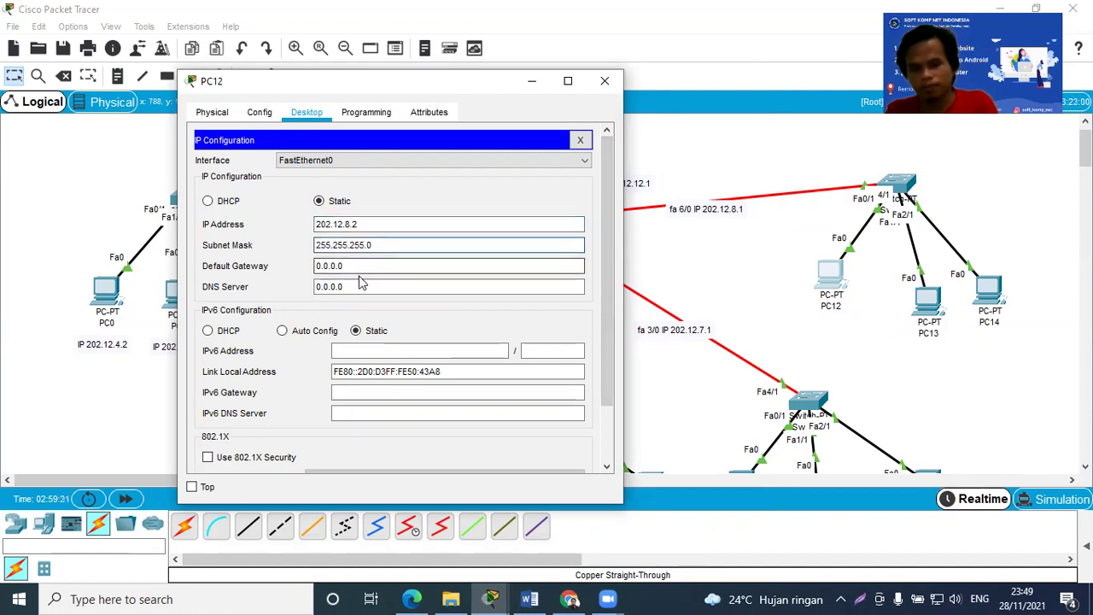
{"action": "left_click_drag", "start_coordinate": [346, 266], "coordinate": [287, 265]}
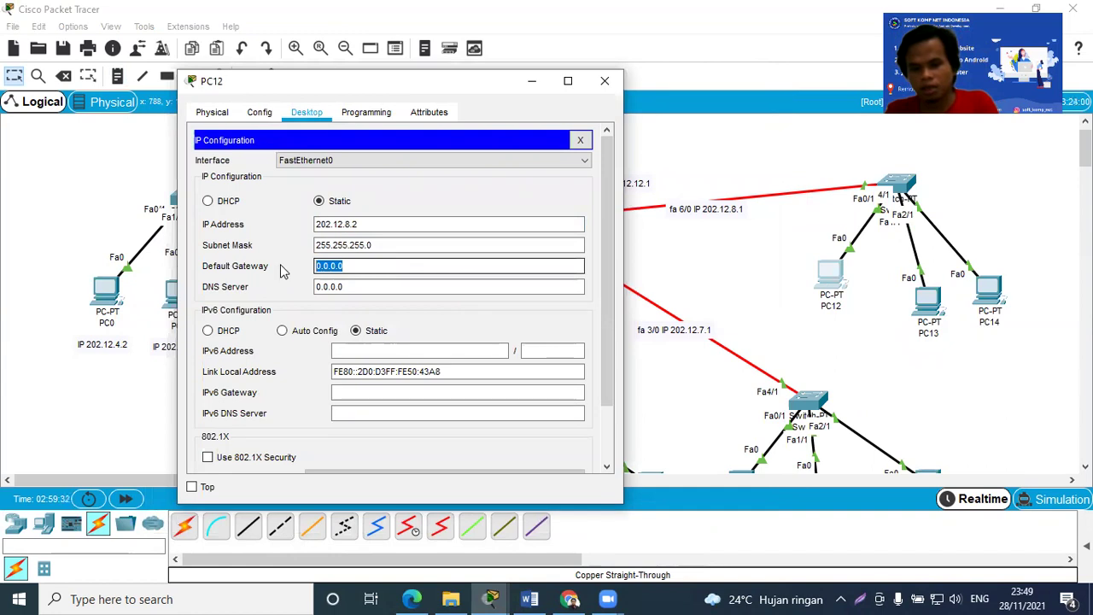
{"action": "key", "text": "ctrl+v"}
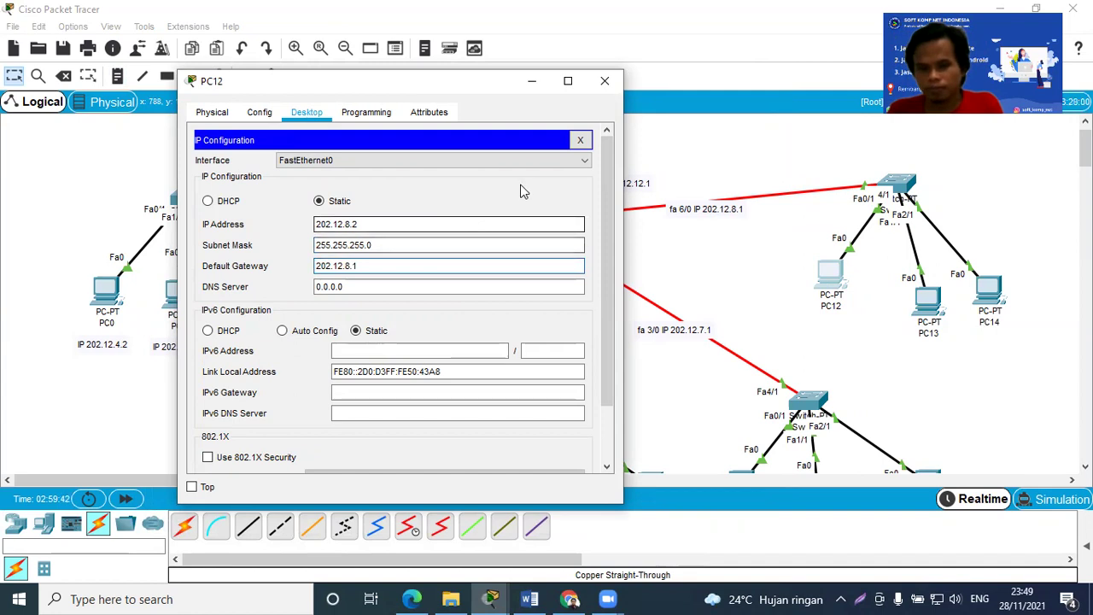
{"action": "key", "text": "ctrl+a"}
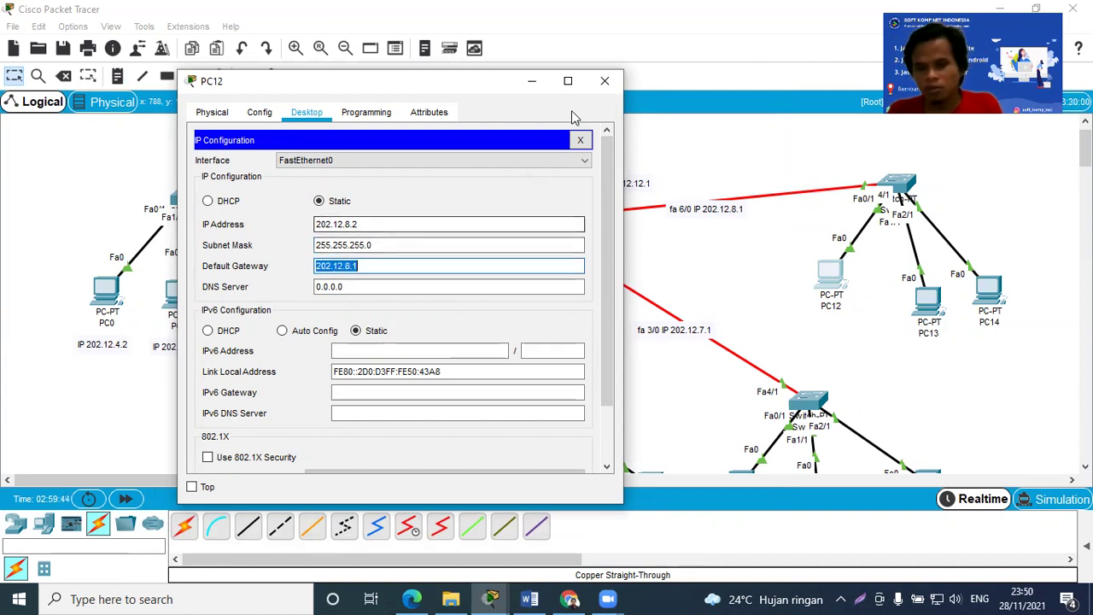
{"action": "left_click", "coordinate": [603, 82]}
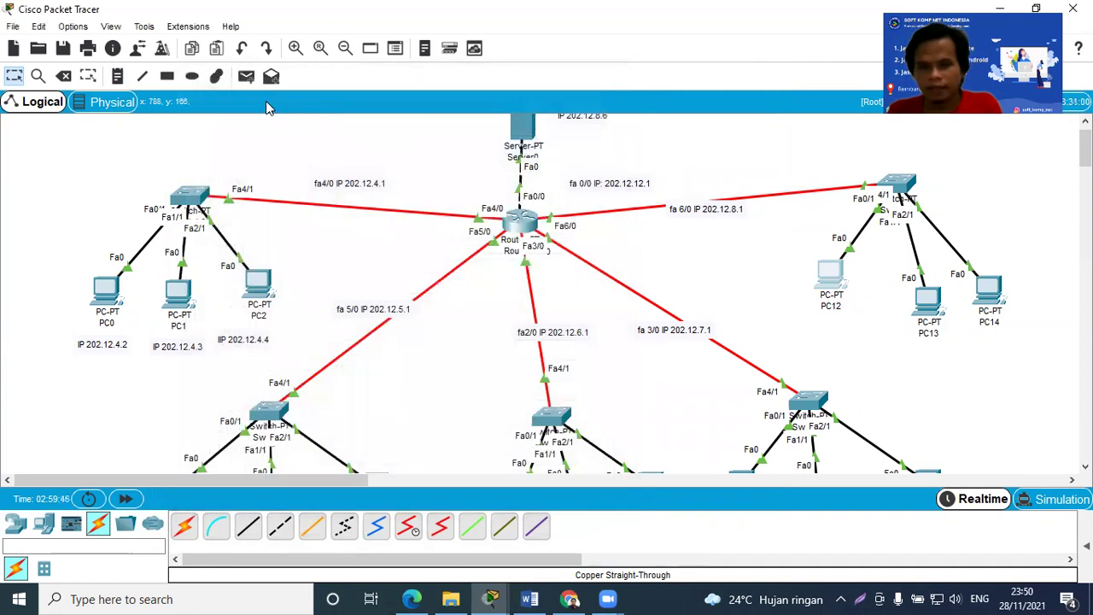
Add the text label "IP 202.12.8.2" beneath PC12
{"action": "left_click", "coordinate": [119, 76]}
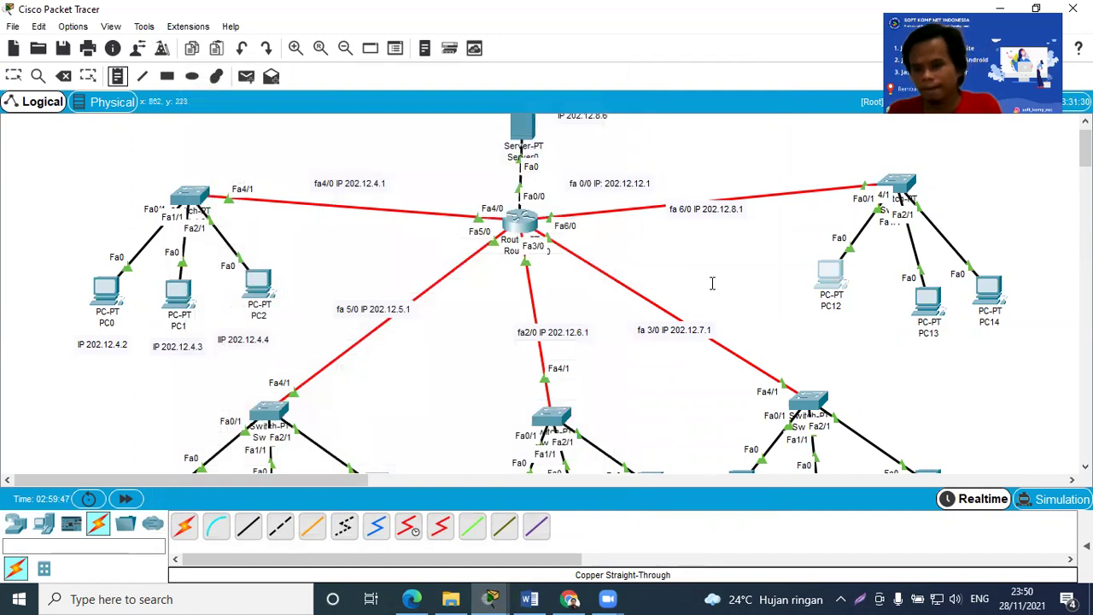
{"action": "left_click", "coordinate": [803, 325]}
{"action": "type", "text": "IP 202.12.8.2"}
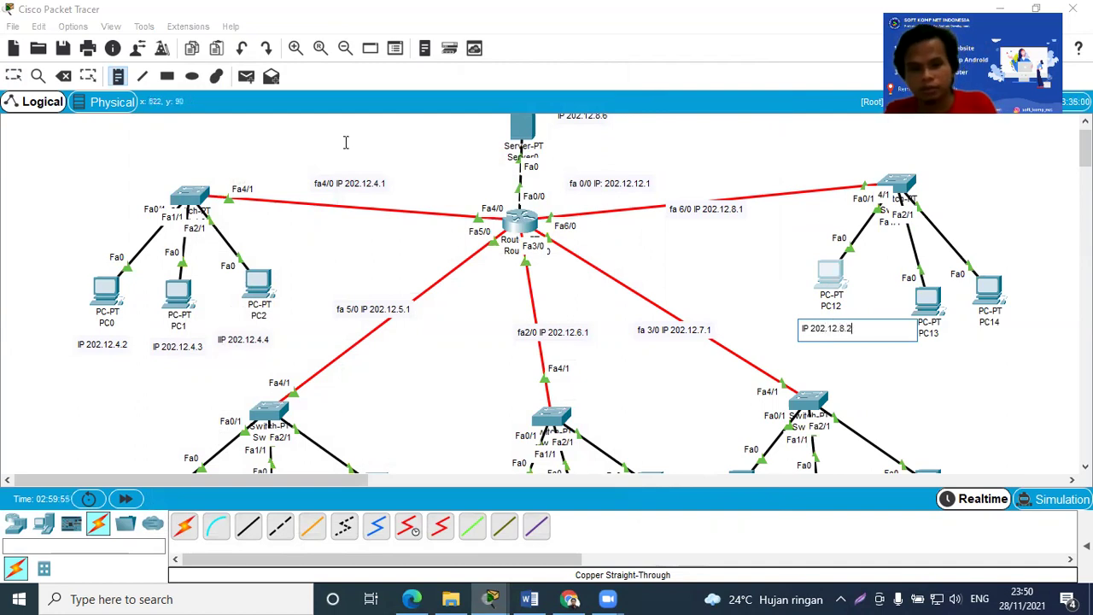
{"action": "left_click", "coordinate": [14, 76]}
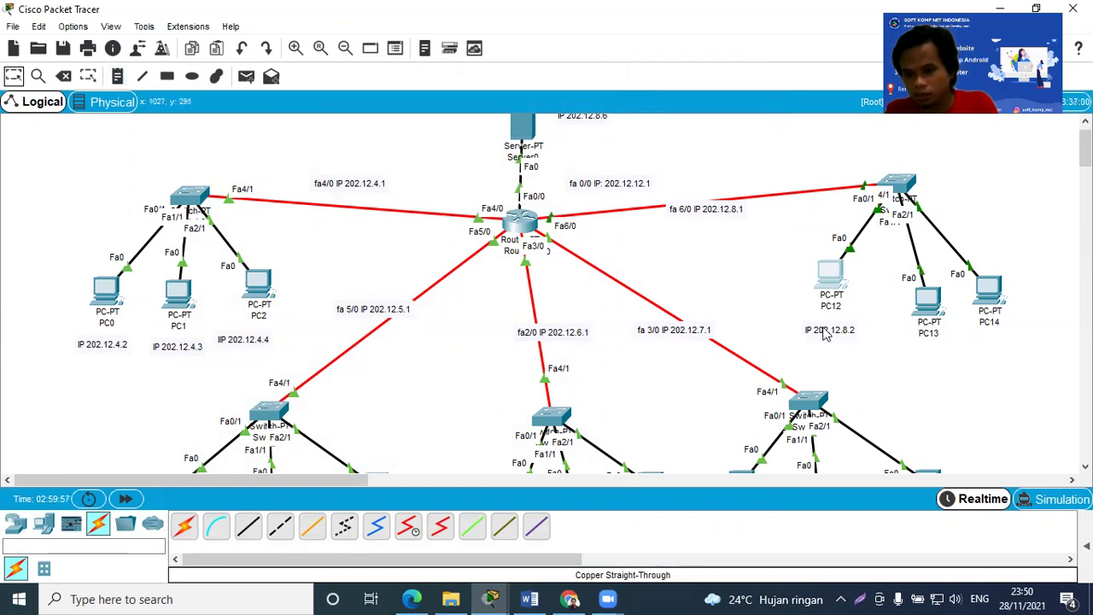
Spread out the 202.12.8.x PCs by moving PC12 with its IP label and PC13 up and to the left, closer to their switch
{"action": "left_click_drag", "start_coordinate": [822, 330], "coordinate": [817, 325]}
{"action": "left_click_drag", "start_coordinate": [827, 272], "coordinate": [781, 253]}
{"action": "left_click_drag", "start_coordinate": [819, 326], "coordinate": [772, 305]}
{"action": "left_click_drag", "start_coordinate": [915, 314], "coordinate": [876, 276]}
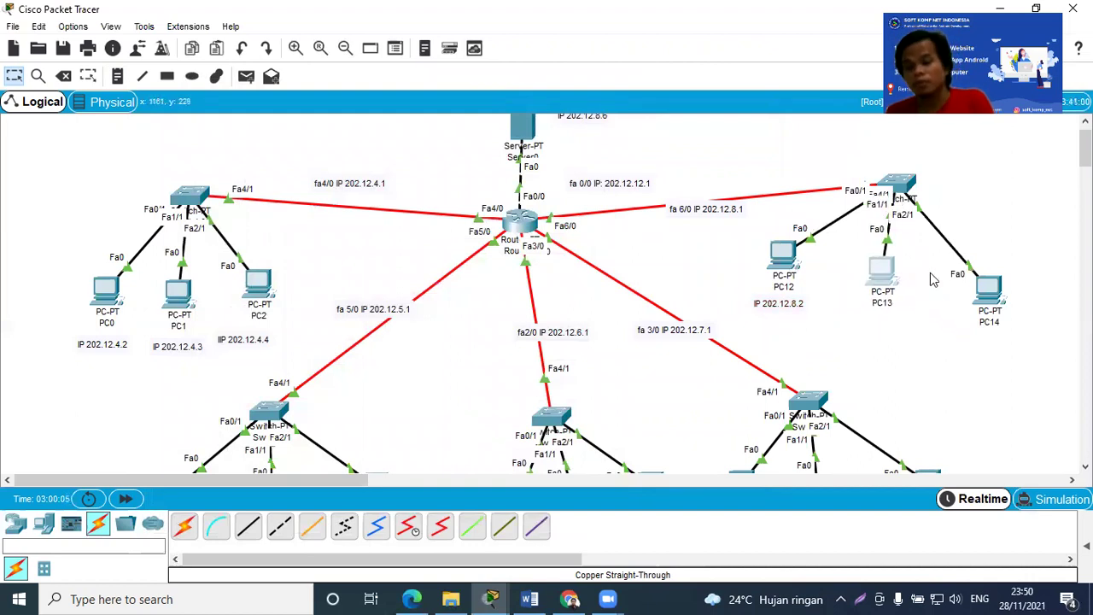
Open PC13's IP configuration and assign it the static IP address 202.12.8.3
{"action": "left_click", "coordinate": [882, 270]}
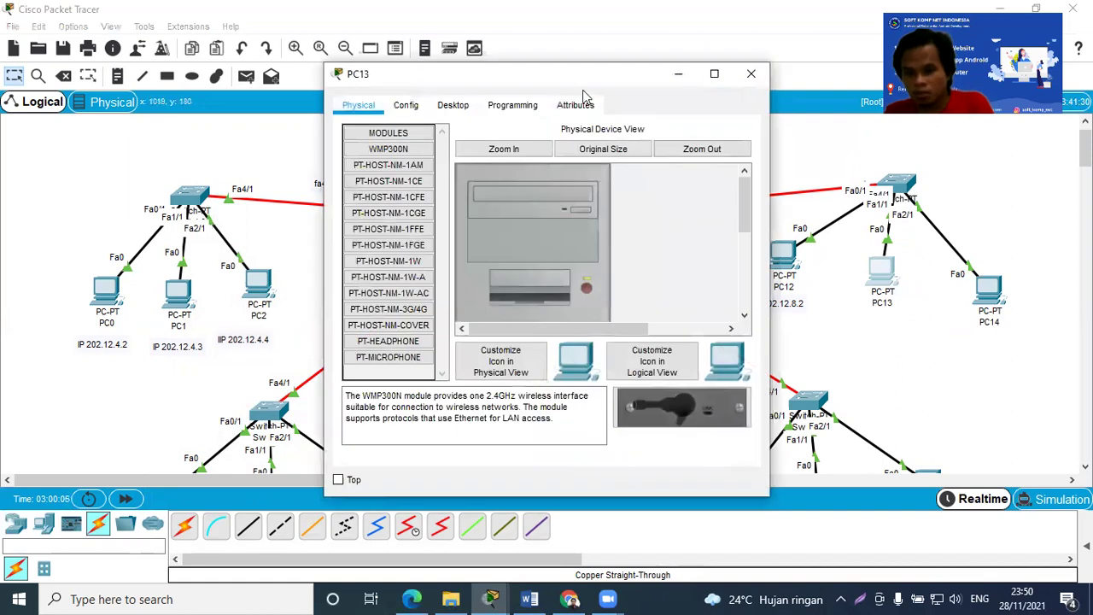
{"action": "left_click", "coordinate": [453, 105]}
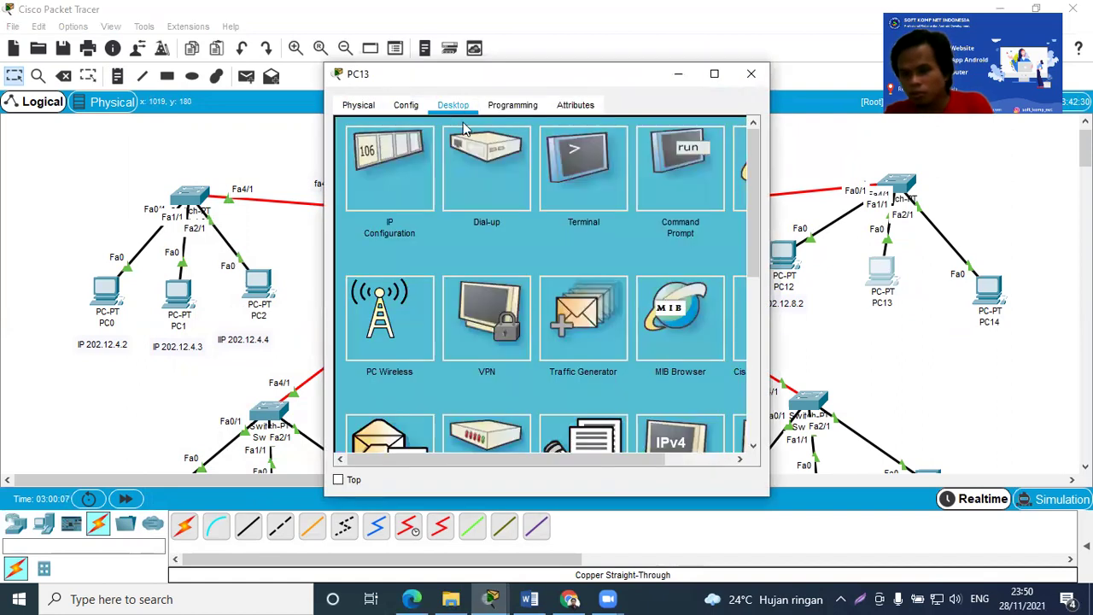
{"action": "left_click", "coordinate": [416, 159]}
{"action": "left_click", "coordinate": [481, 216]}
{"action": "type", "text": "202.12.8.1"}
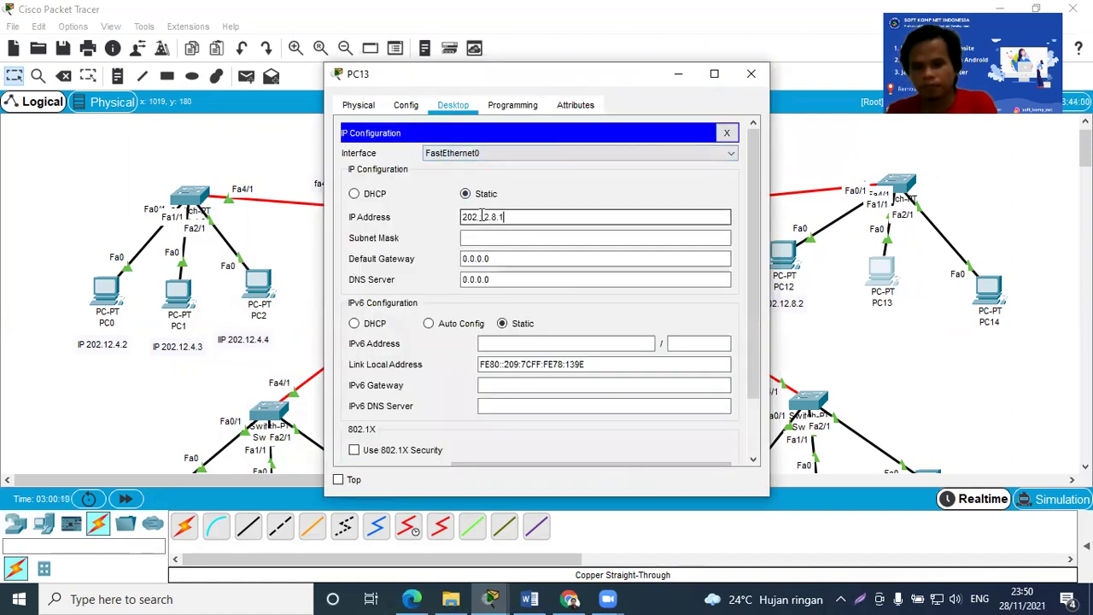
{"action": "key", "text": "BackSpace"}
{"action": "type", "text": "3"}
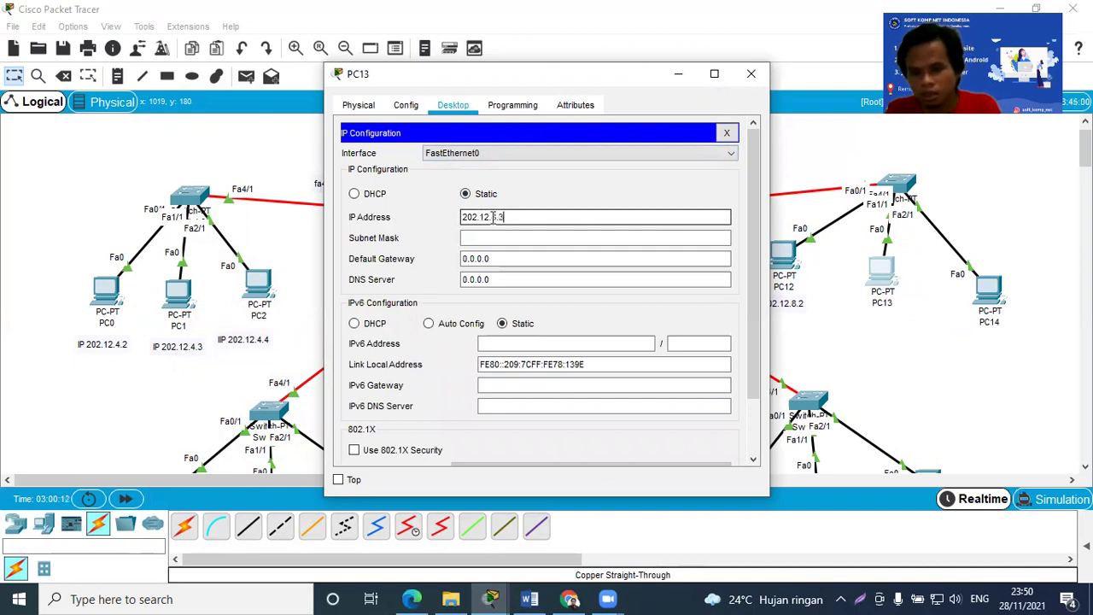
Fill in PC13's subnet mask 255.255.255.0, set its default gateway to 202.12.8.1, and close its window
{"action": "left_click", "coordinate": [495, 237]}
{"action": "left_click", "coordinate": [490, 260]}
{"action": "double_click", "coordinate": [488, 258]}
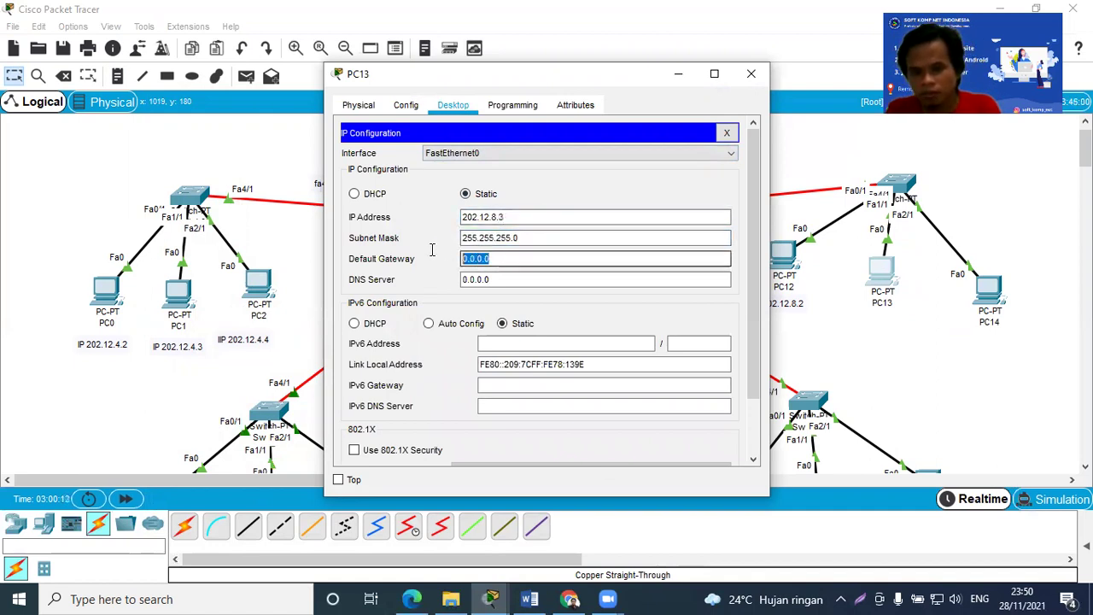
{"action": "type", "text": "202.12.8.1"}
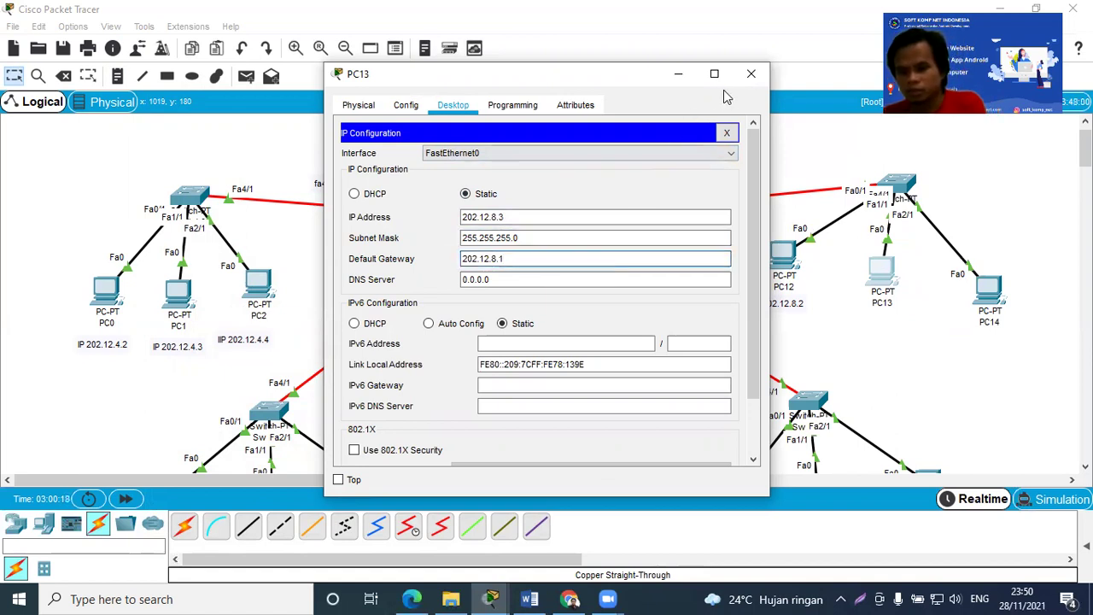
{"action": "left_click", "coordinate": [751, 74]}
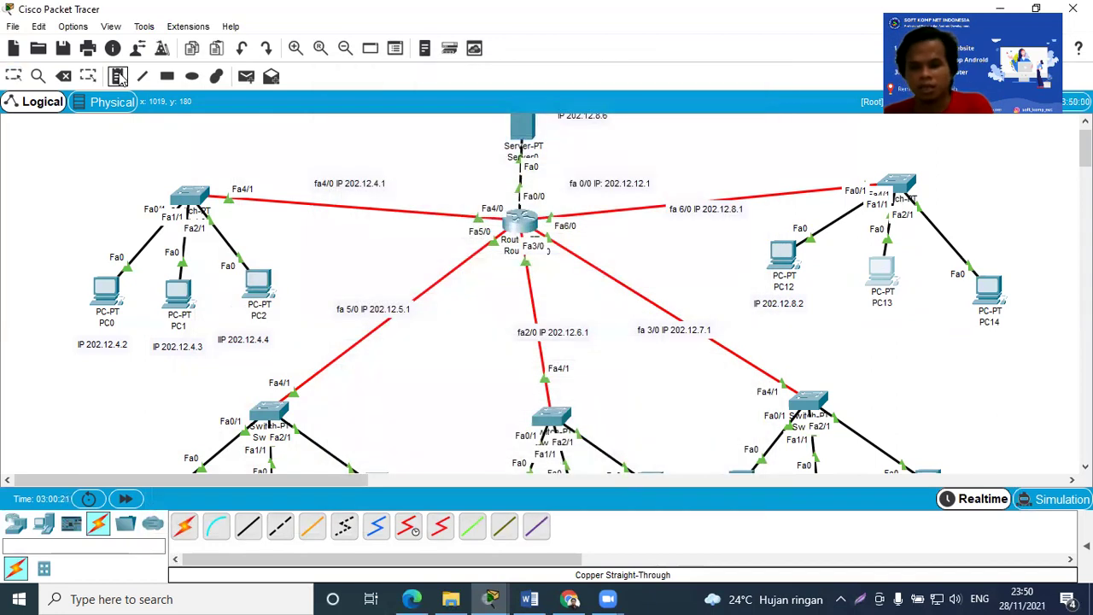
Add the text label "IP 202.12.8.3" and align it directly beneath PC13
{"action": "left_click", "coordinate": [864, 319]}
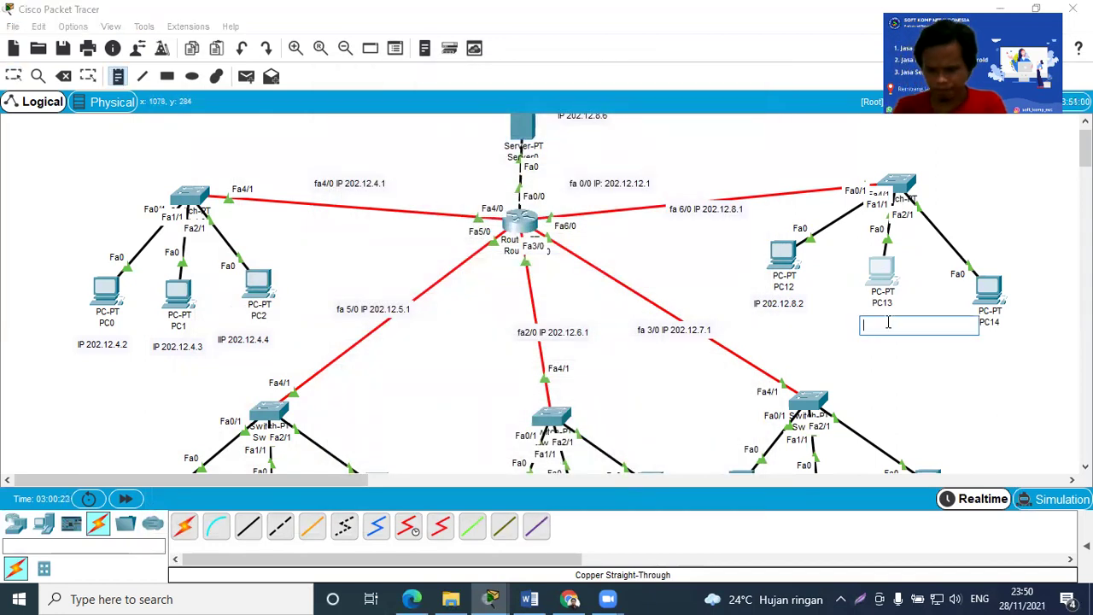
{"action": "type", "text": "IP"}
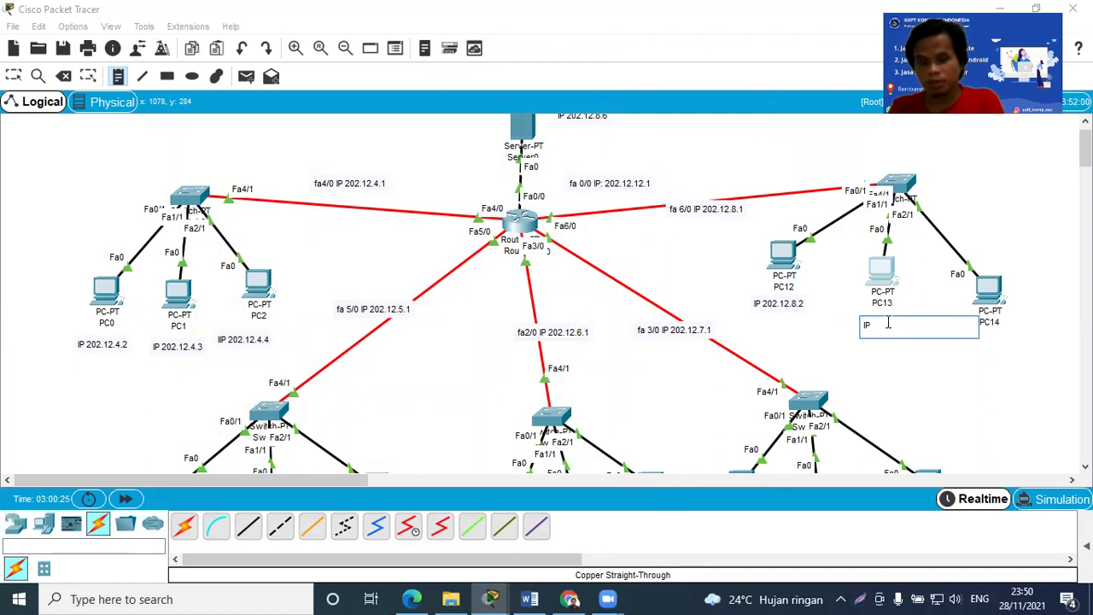
{"action": "type", "text": " 202.12.8"}
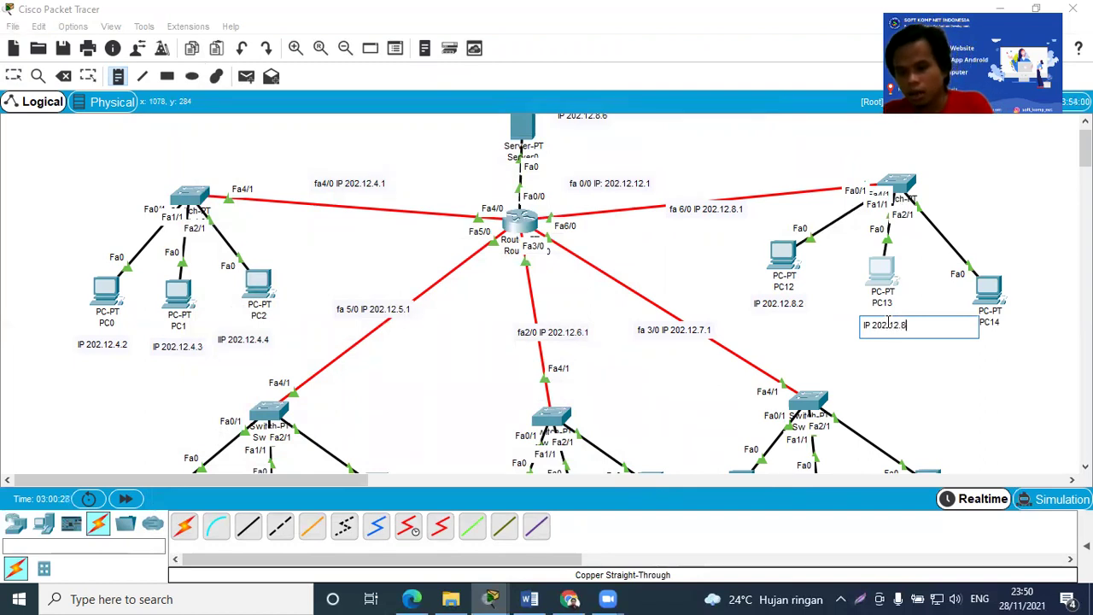
{"action": "type", "text": ".3"}
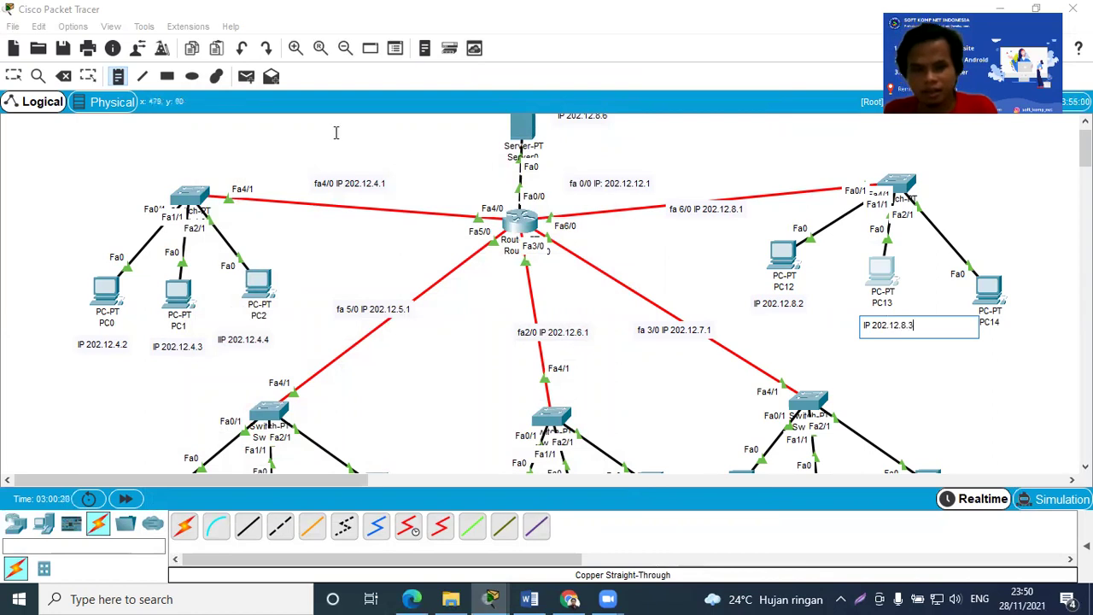
{"action": "left_click", "coordinate": [21, 75]}
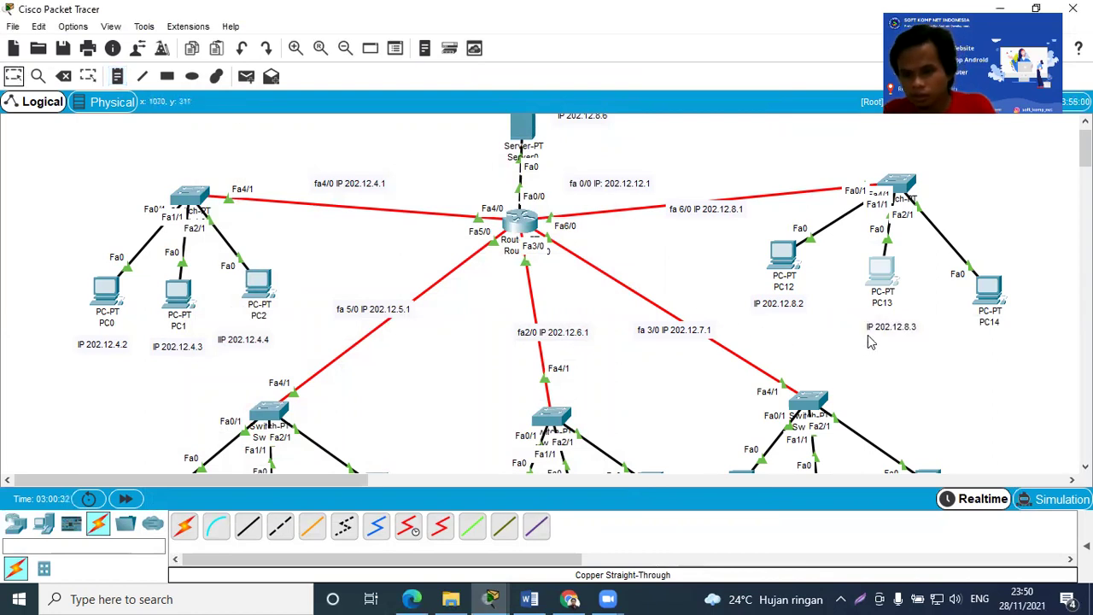
{"action": "mouse_move", "coordinate": [881, 325]}
{"action": "left_mouse_down"}
{"action": "mouse_move", "coordinate": [864, 317]}
{"action": "mouse_move", "coordinate": [875, 323]}
{"action": "left_mouse_up"}
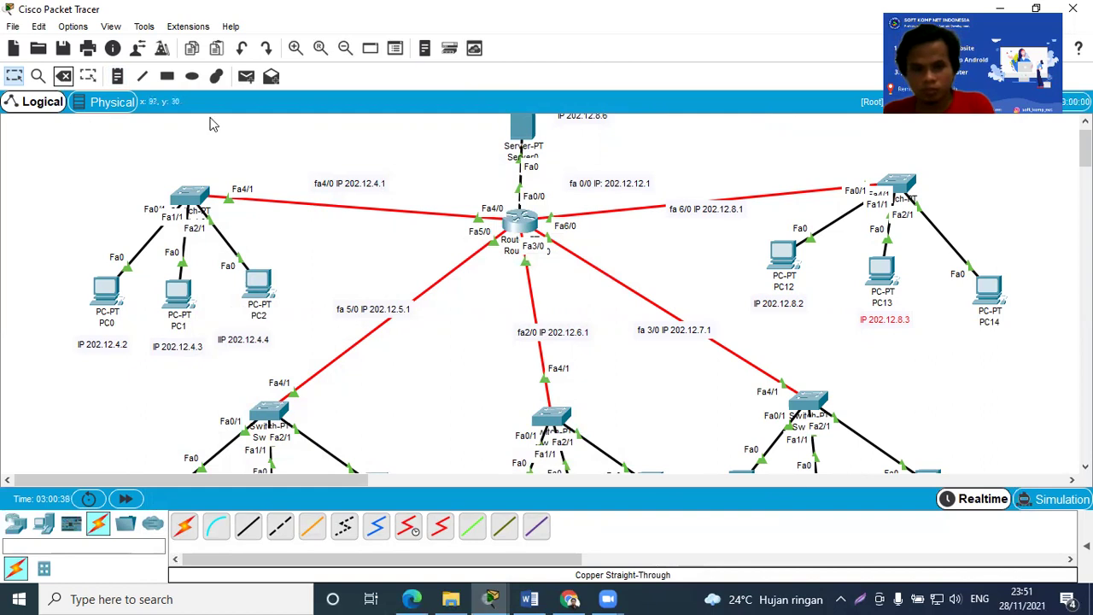
Open PC14's IP configuration and assign it the static IP address 202.12.8.4
{"action": "left_click", "coordinate": [989, 289]}
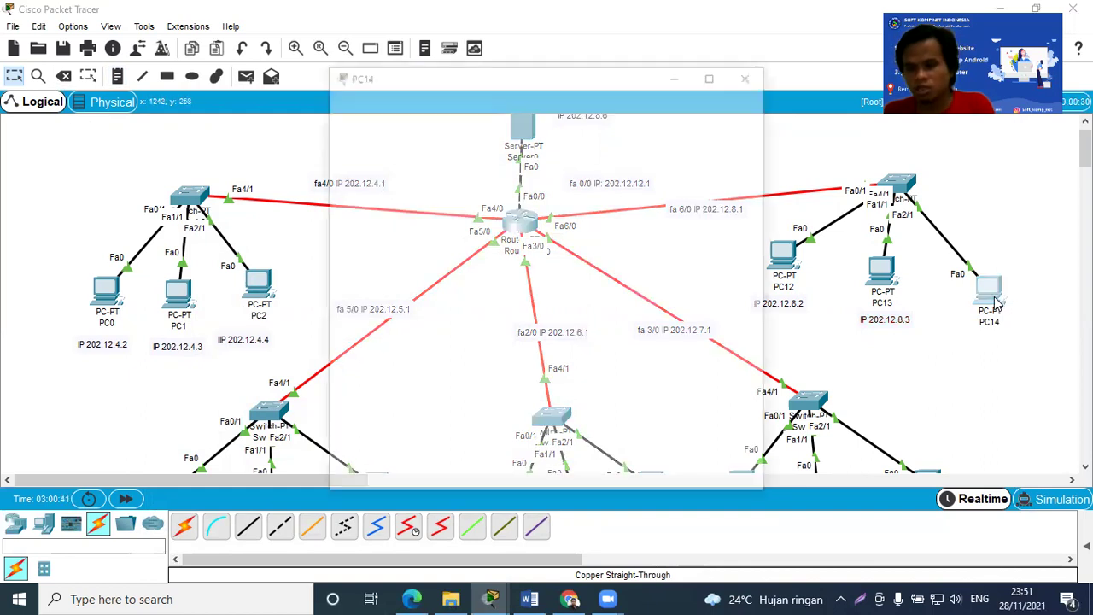
{"action": "left_click", "coordinate": [451, 105]}
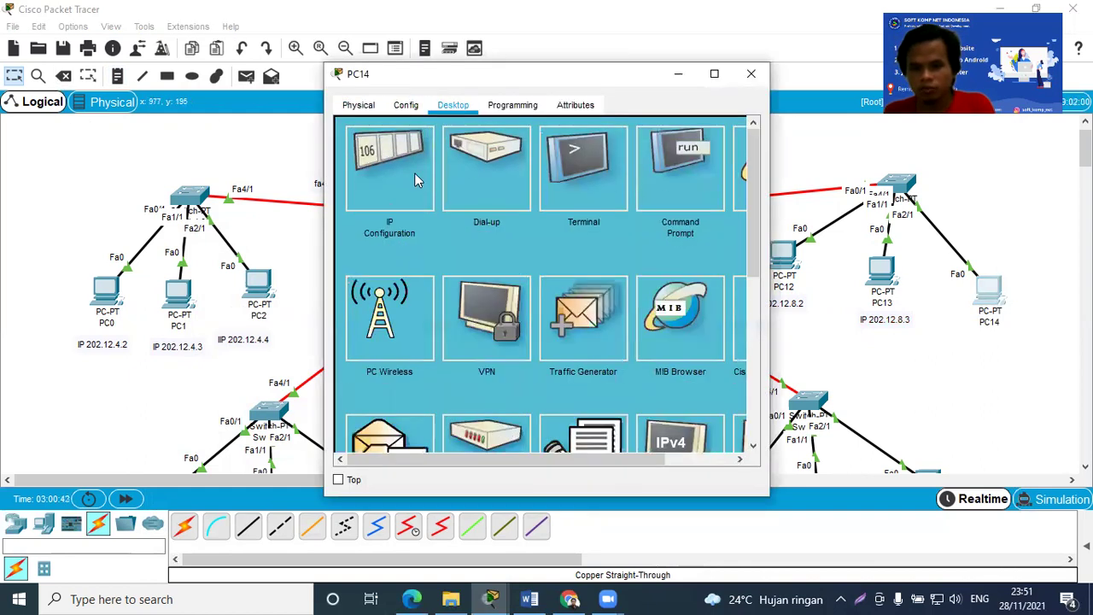
{"action": "left_click", "coordinate": [415, 173]}
{"action": "left_click", "coordinate": [473, 217]}
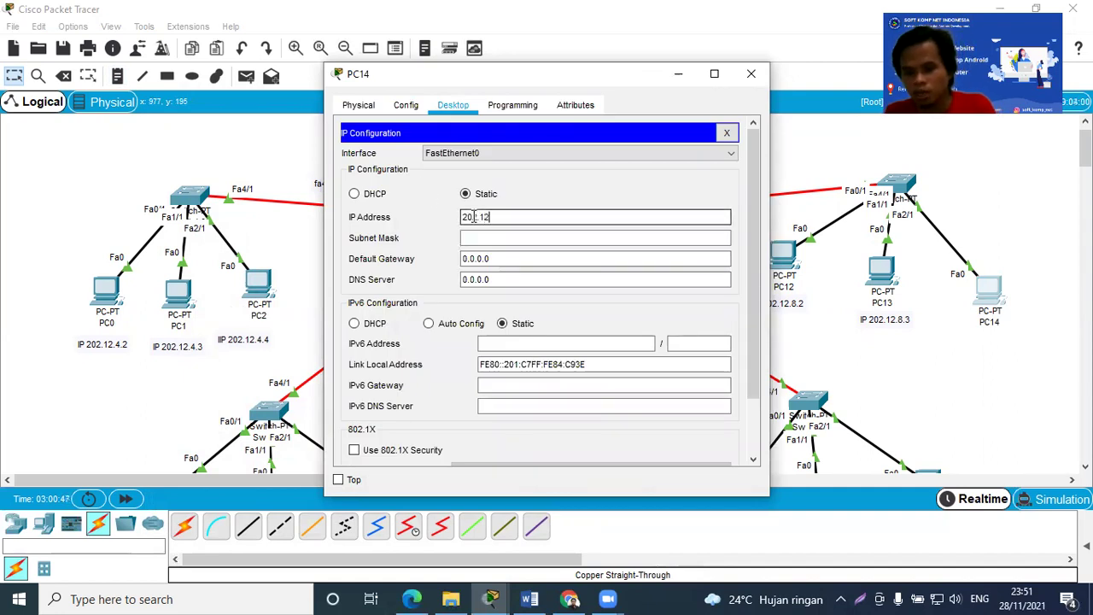
{"action": "type", "text": "202.12.8."}
Fill in PC14's subnet mask 255.255.255.0, set its default gateway to 202.12.8.1, and close its window
{"action": "left_click", "coordinate": [473, 237]}
{"action": "left_click", "coordinate": [472, 258]}
{"action": "left_click_drag", "start_coordinate": [472, 258], "coordinate": [439, 258]}
{"action": "type", "text": "202.12.8.1"}
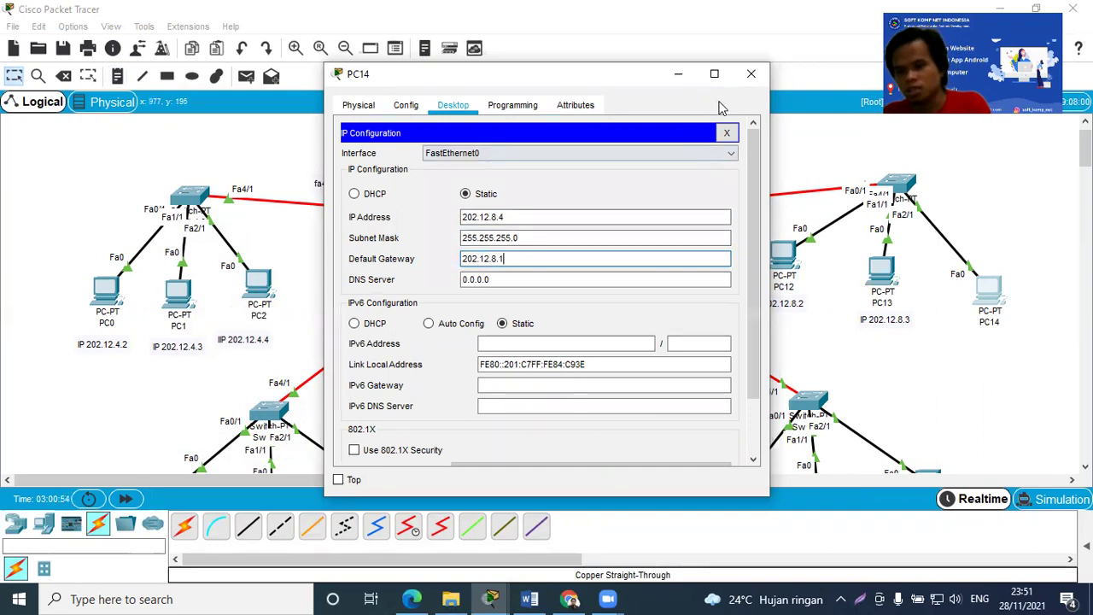
{"action": "left_click", "coordinate": [752, 73]}
Add the text label "IP 202.12.8.4" beneath PC14
{"action": "left_click", "coordinate": [117, 76]}
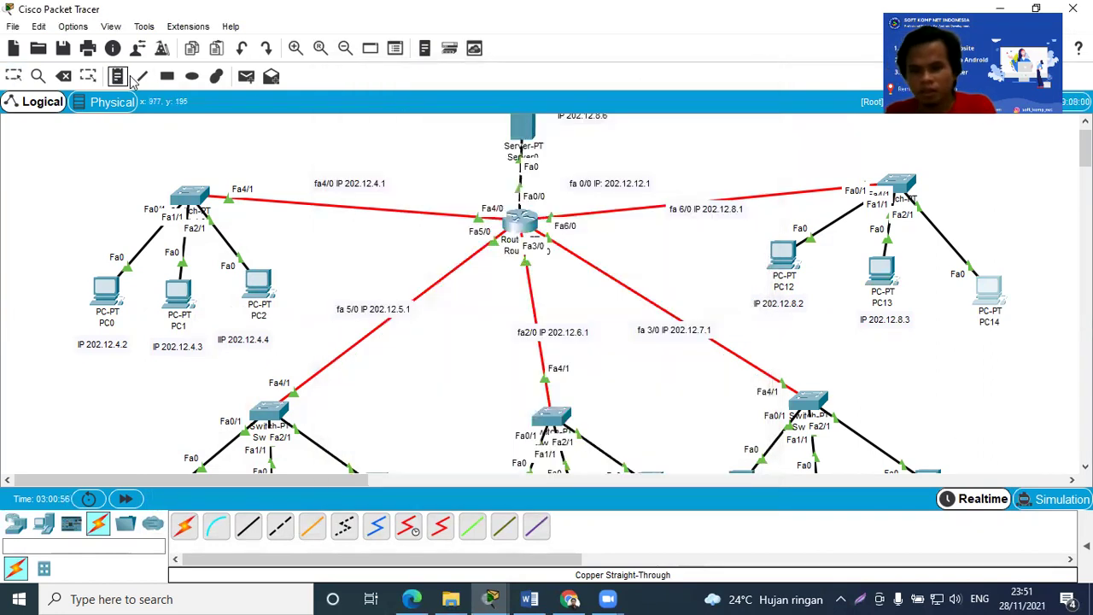
{"action": "left_click", "coordinate": [969, 338]}
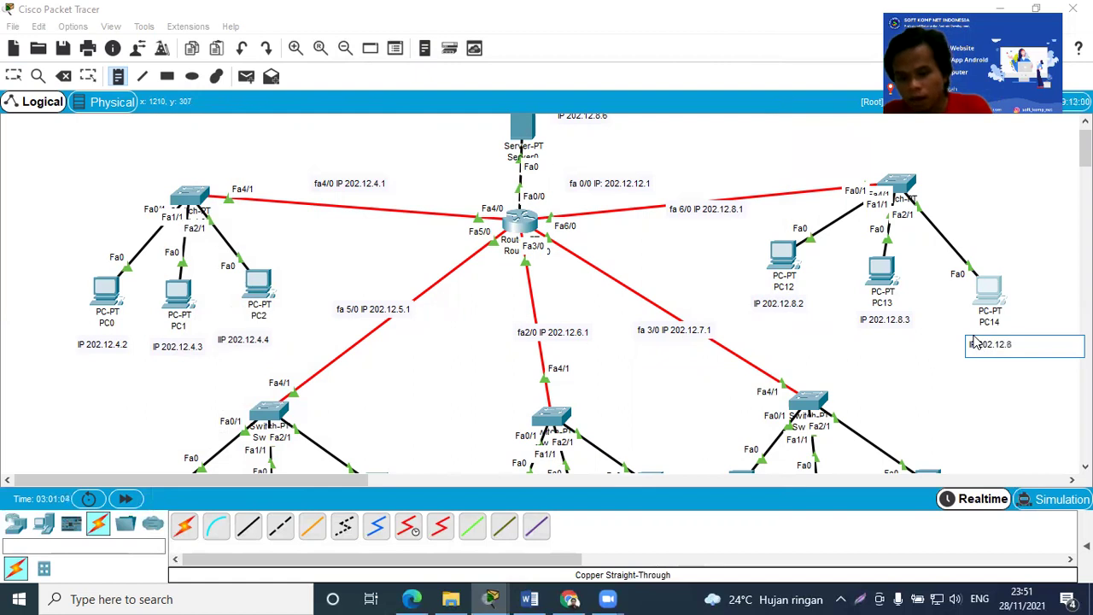
{"action": "left_click", "coordinate": [14, 76]}
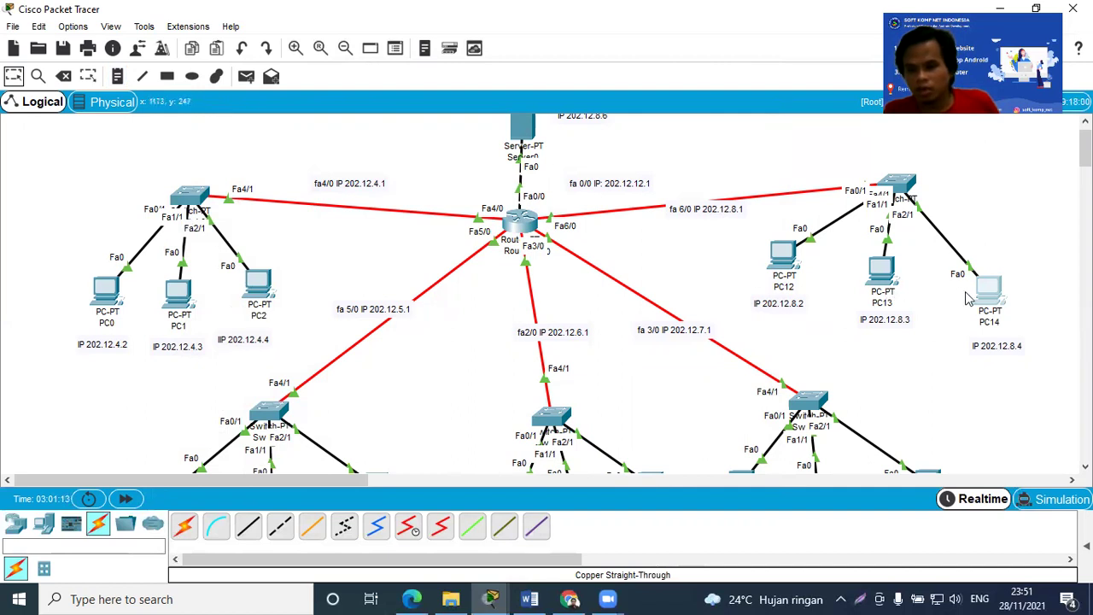
Test connectivity from PC13's command prompt to PC0 with "ping 202.12.4.2", and close the PC13 window
{"action": "left_click", "coordinate": [883, 275]}
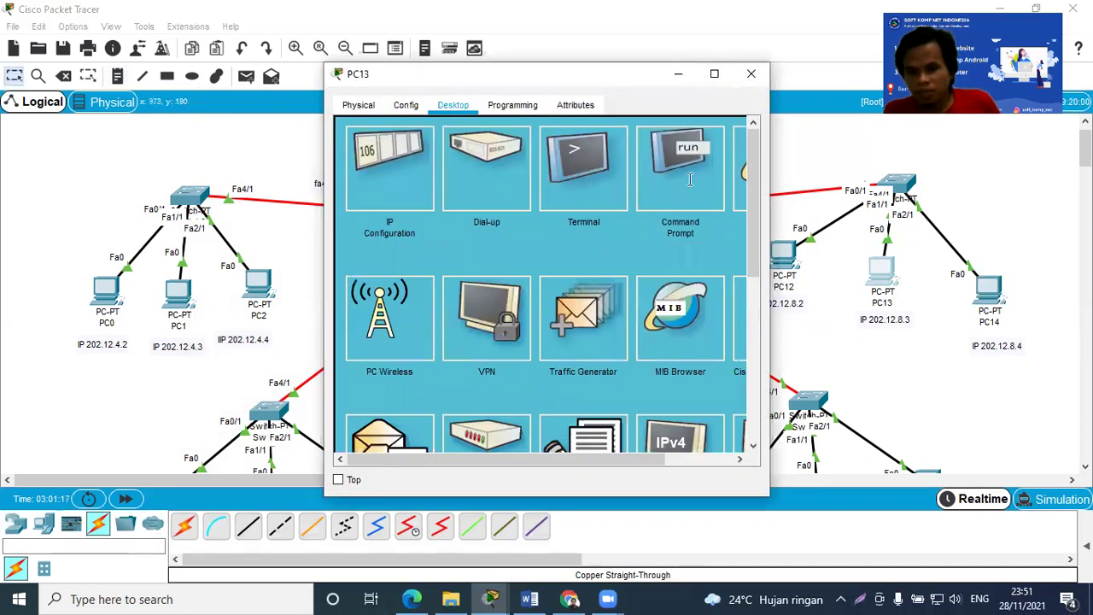
{"action": "left_click", "coordinate": [684, 166]}
{"action": "left_click_drag", "start_coordinate": [595, 75], "coordinate": [680, 103]}
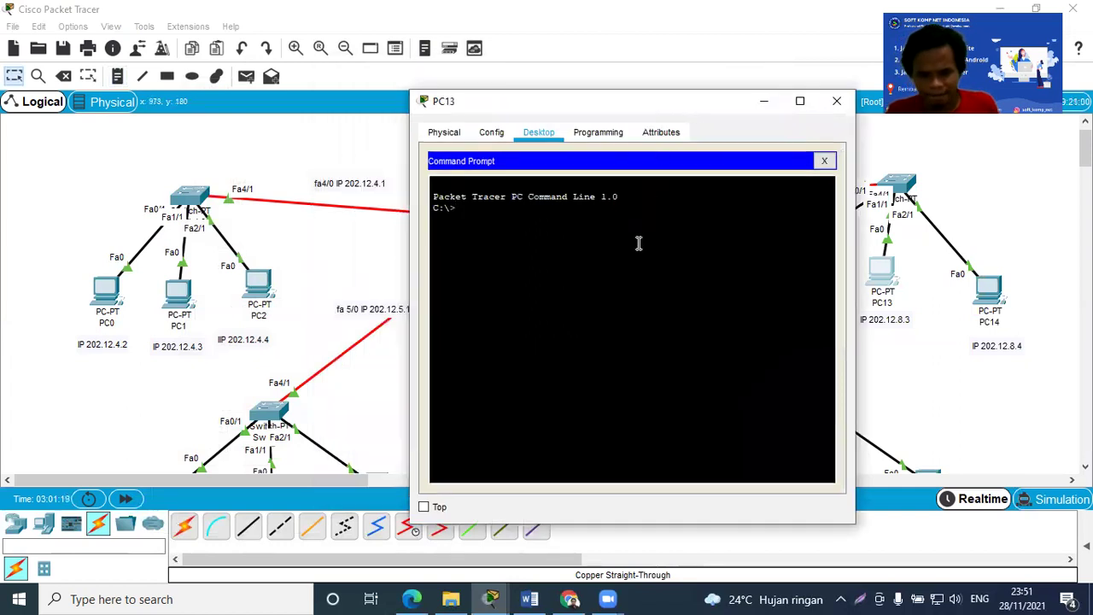
{"action": "type", "text": "ping"}
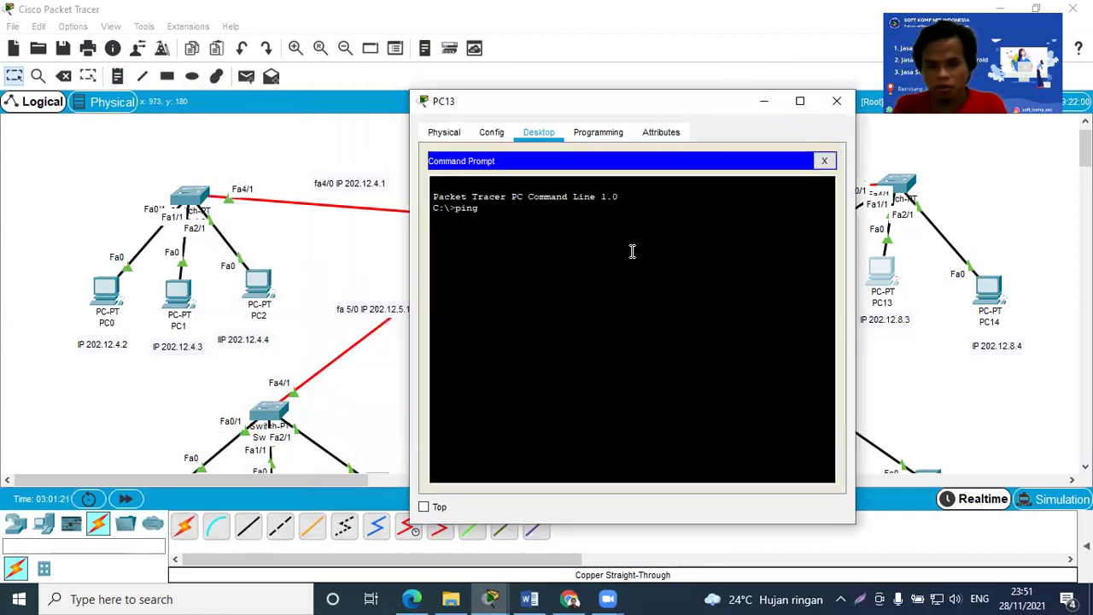
{"action": "type", "text": " 202.12"}
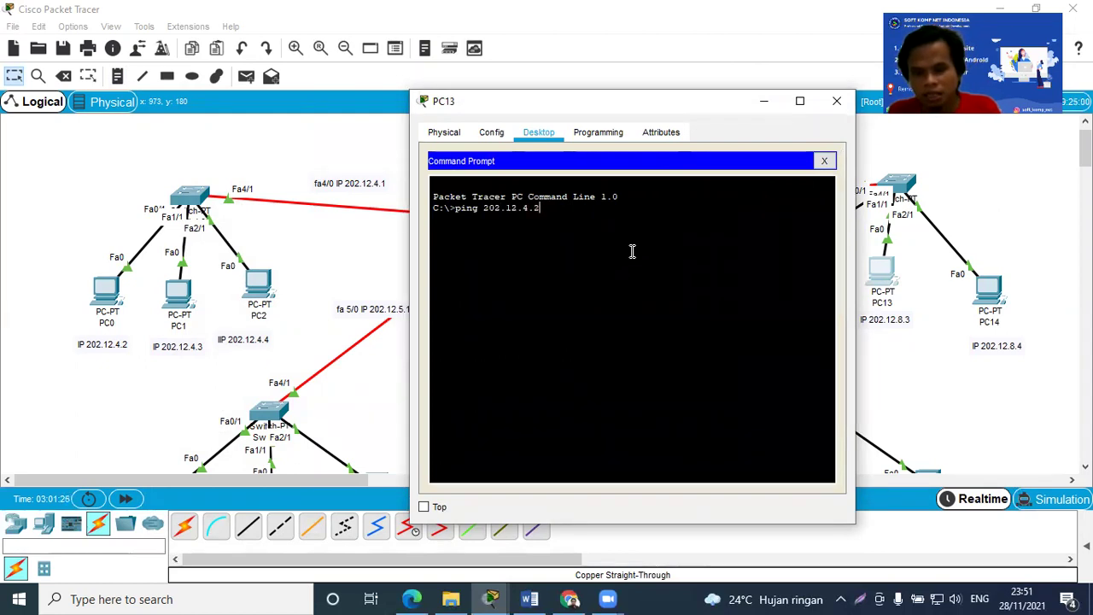
{"action": "type", "text": ".4.2"}
{"action": "key", "text": "Return"}
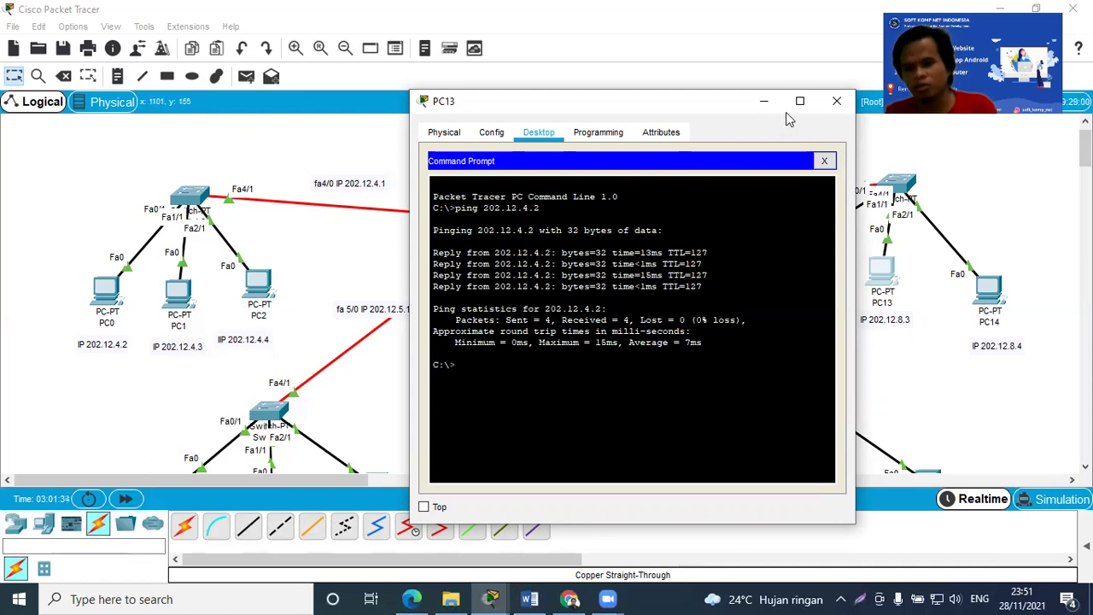
{"action": "left_click", "coordinate": [835, 103]}
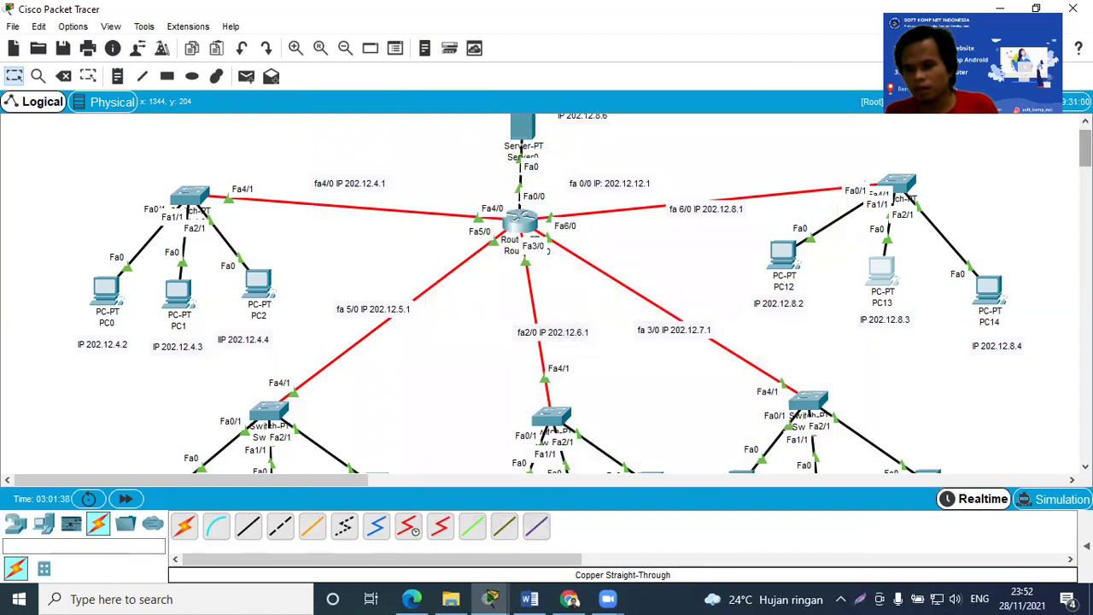
Test connectivity from PC10's command prompt to PC12 with "ping 202.12.8.2"
{"action": "scroll", "coordinate": [859, 251], "scroll_direction": "down", "scroll_amount": 3}
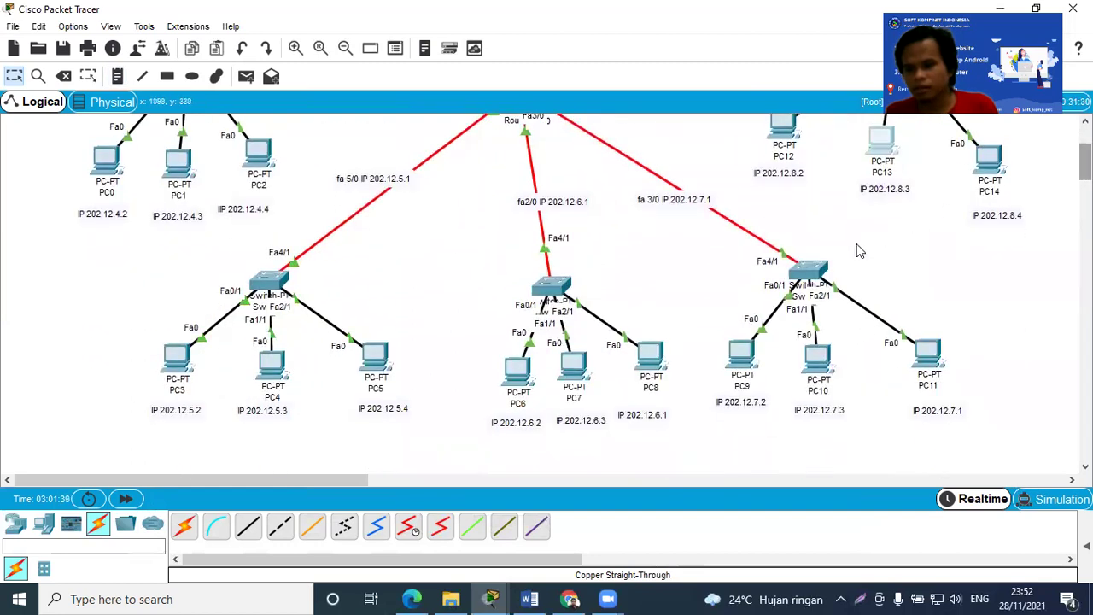
{"action": "left_click", "coordinate": [808, 271]}
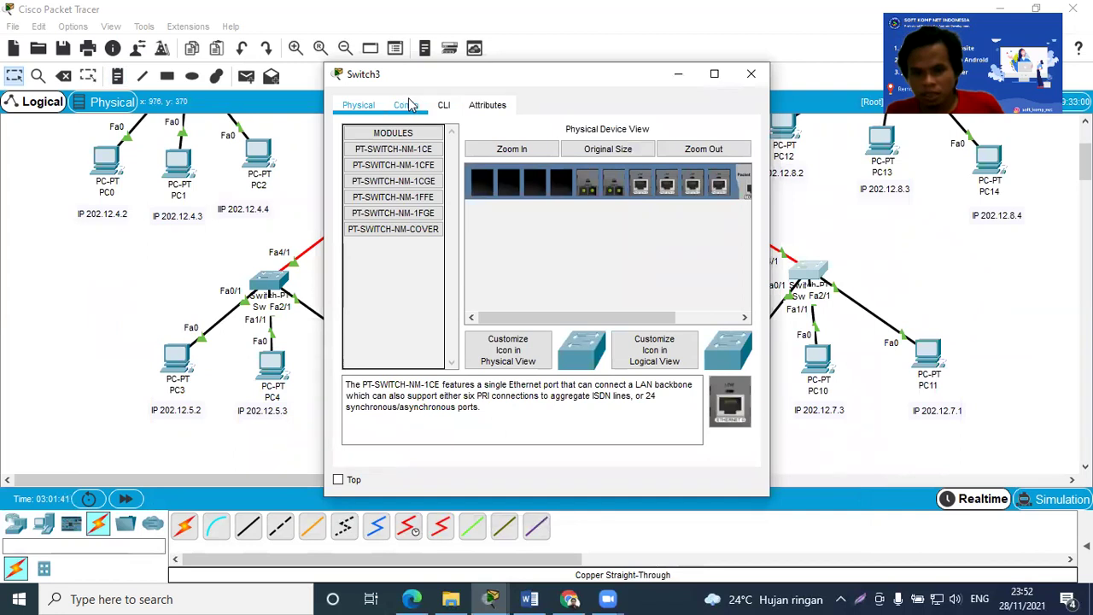
{"action": "left_click", "coordinate": [751, 76]}
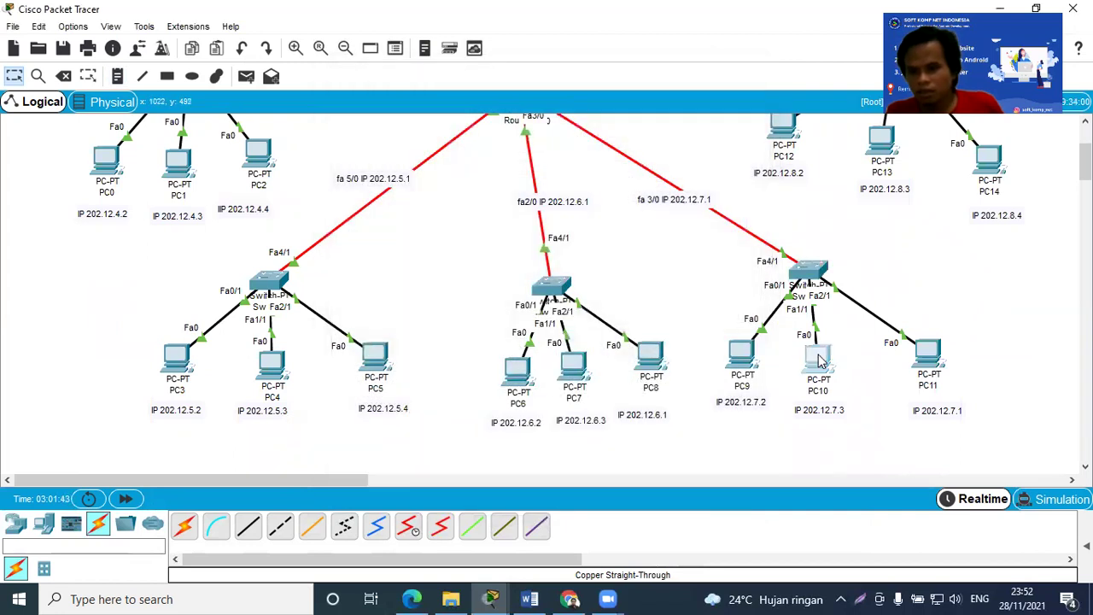
{"action": "left_click", "coordinate": [817, 357]}
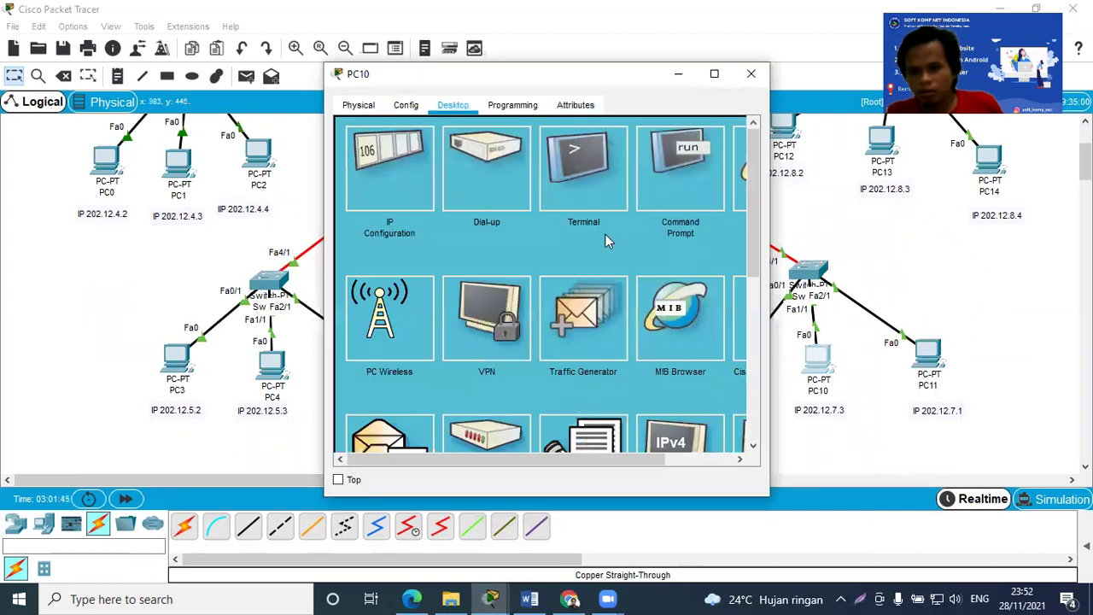
{"action": "left_click", "coordinate": [679, 183]}
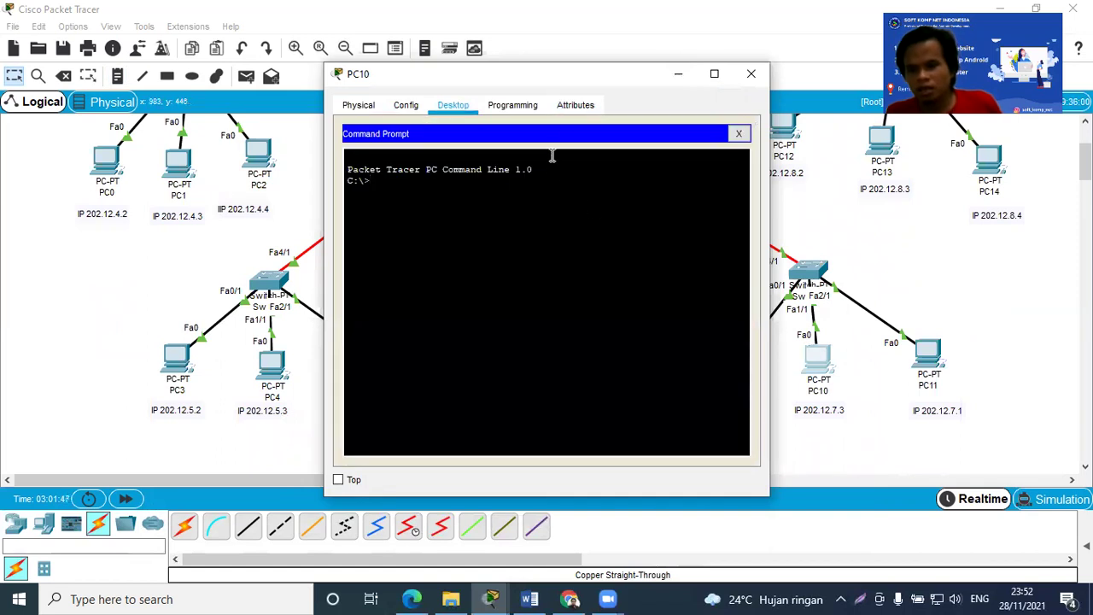
{"action": "left_click_drag", "start_coordinate": [583, 81], "coordinate": [523, 160]}
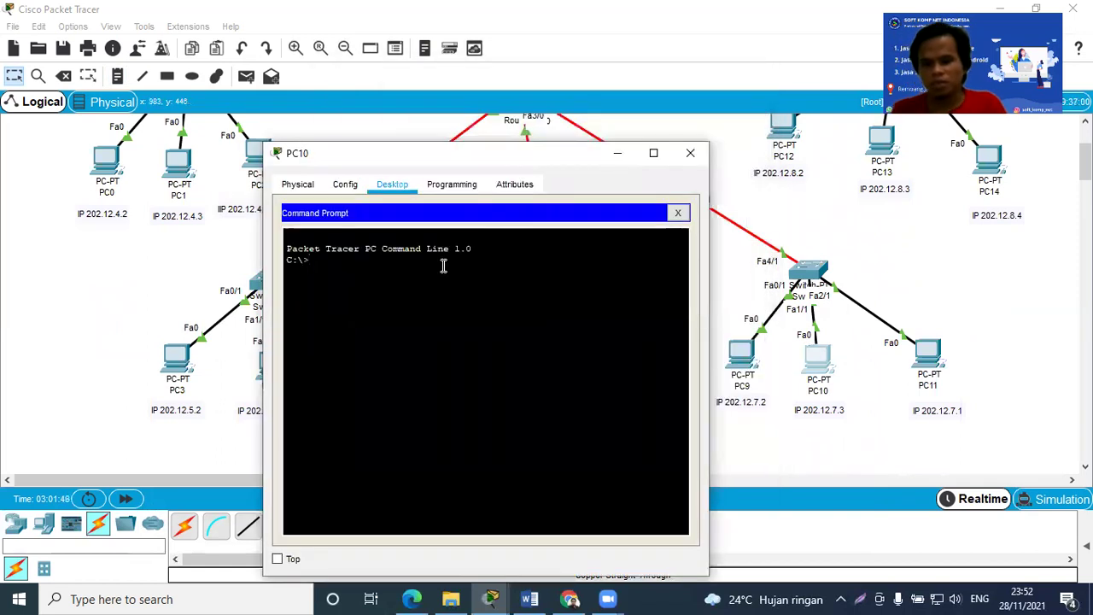
{"action": "type", "text": "ping 202.12.8."}
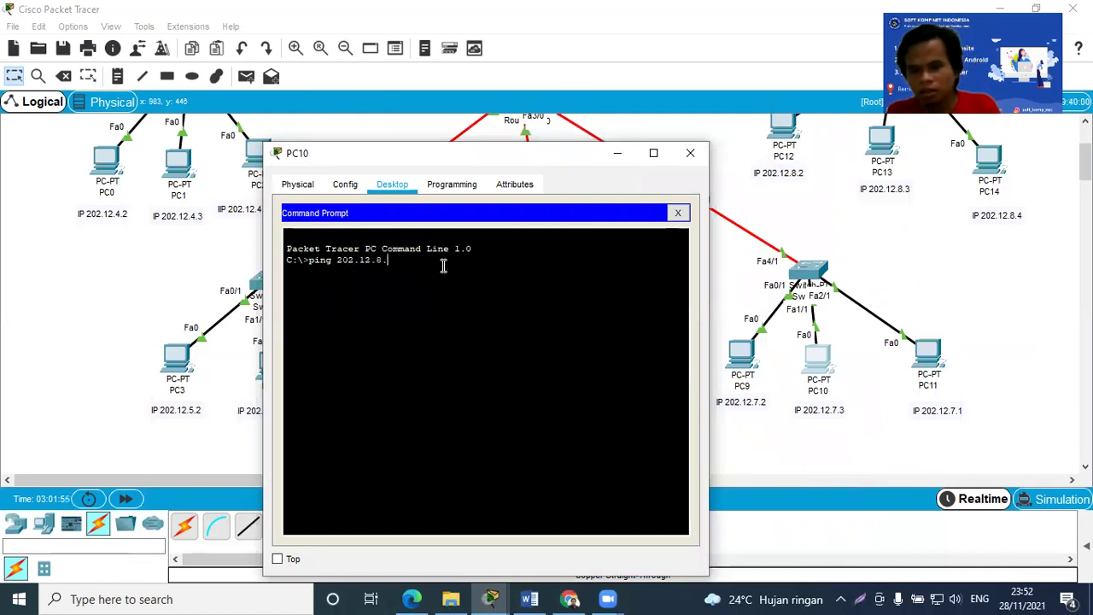
{"action": "type", "text": "2"}
{"action": "key", "text": "Return"}
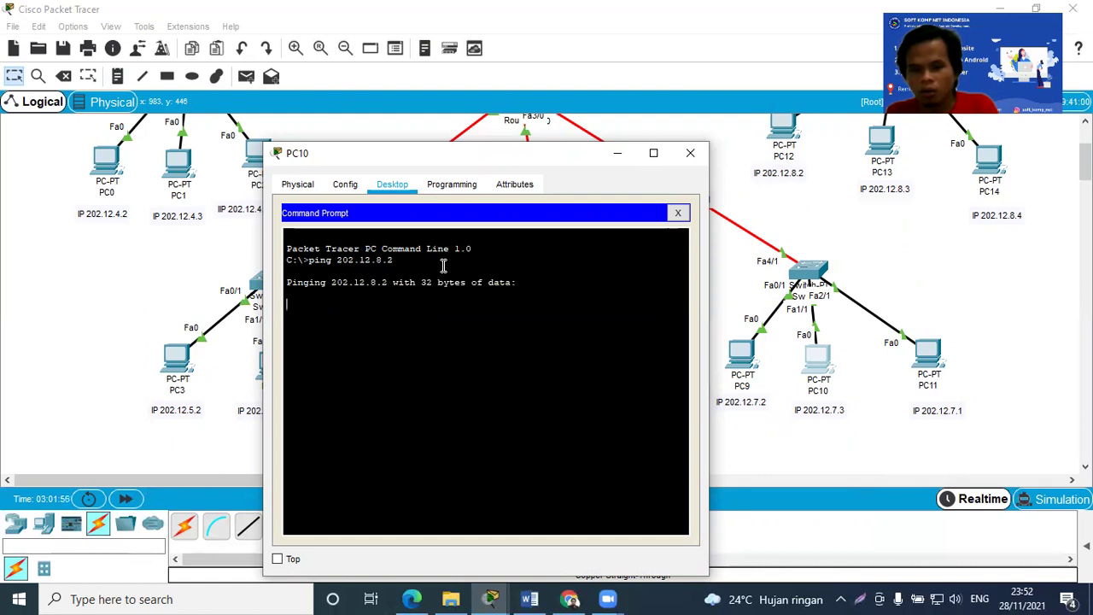
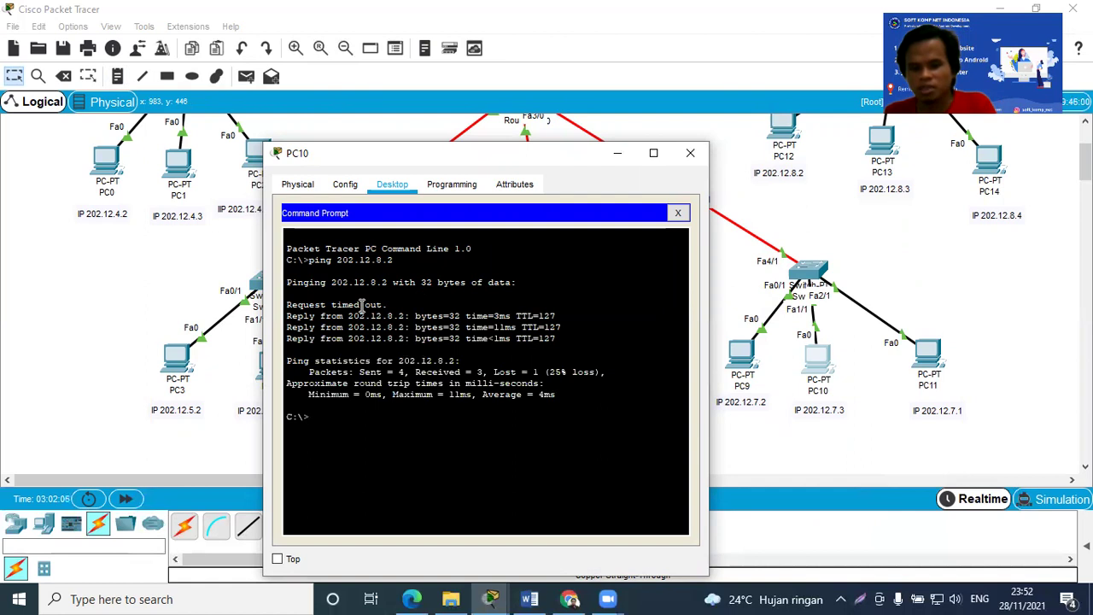
Repeat the ping from PC10 to 202.12.8.2 and close the PC10 window
{"action": "key", "text": "Up"}
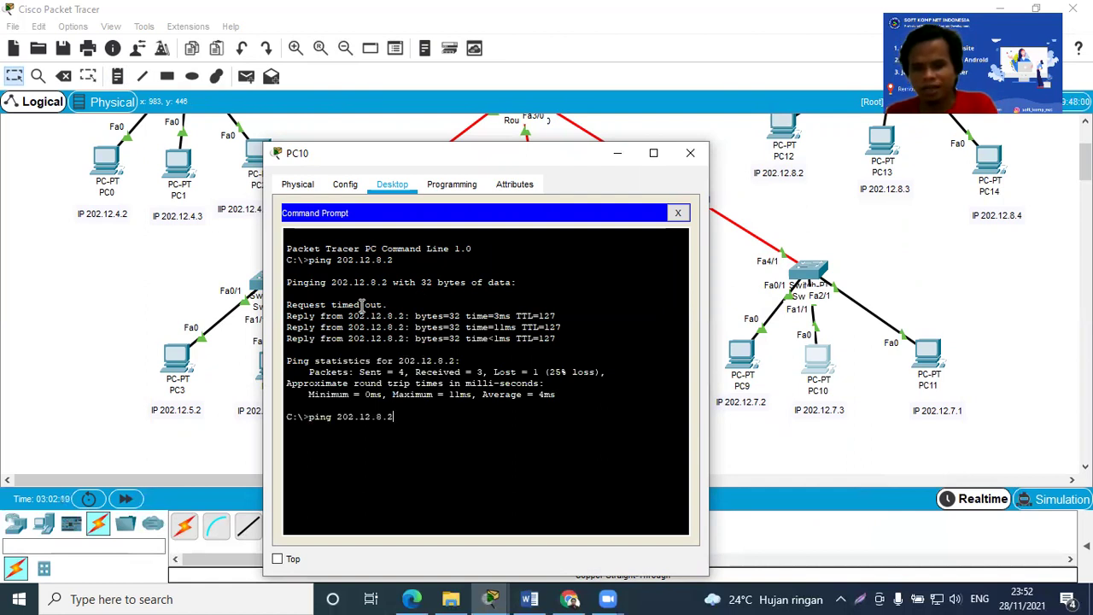
{"action": "key", "text": "Return"}
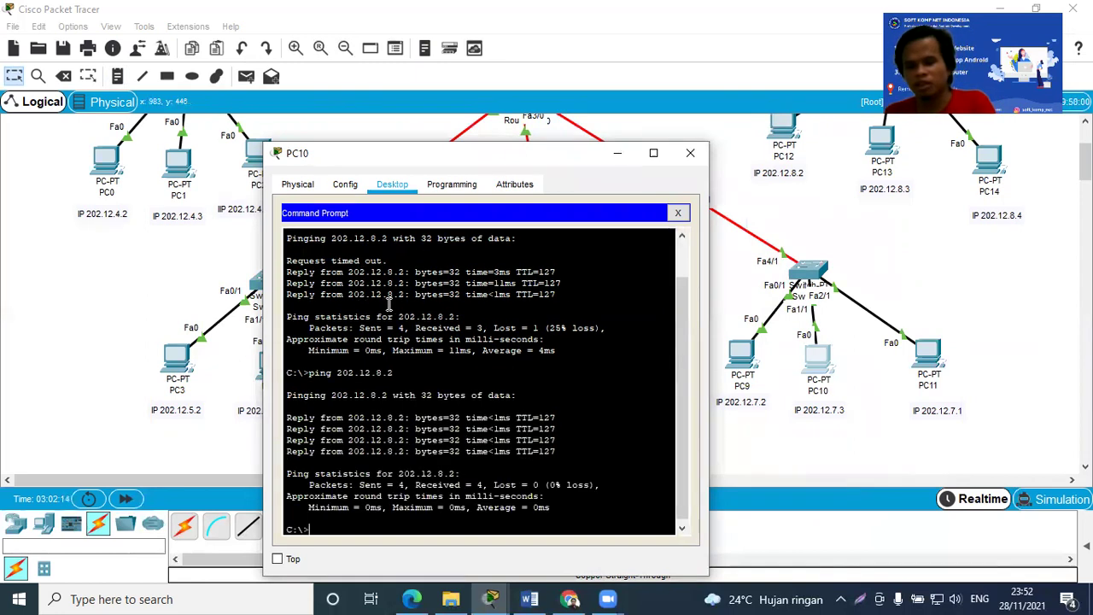
{"action": "left_click", "coordinate": [689, 153]}
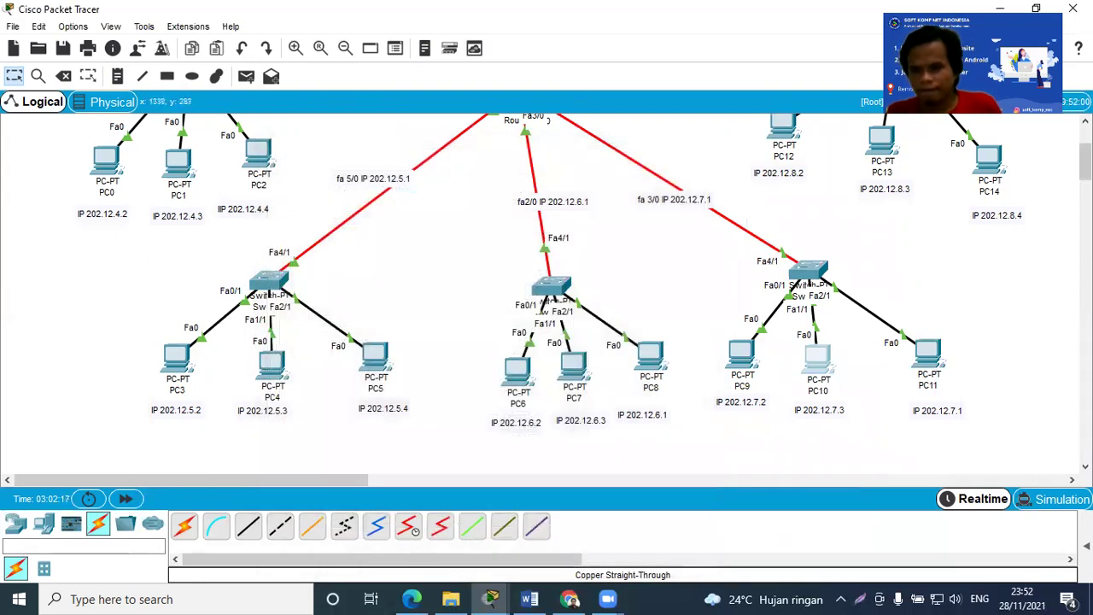
Place a WRT300N wireless router beside the switch of the 202.12.5.x network, above PC3
{"action": "mouse_move", "coordinate": [1085, 162]}
{"action": "left_mouse_down"}
{"action": "mouse_move", "coordinate": [1085, 175]}
{"action": "mouse_move", "coordinate": [1085, 143]}
{"action": "mouse_move", "coordinate": [1085, 166]}
{"action": "left_mouse_up"}
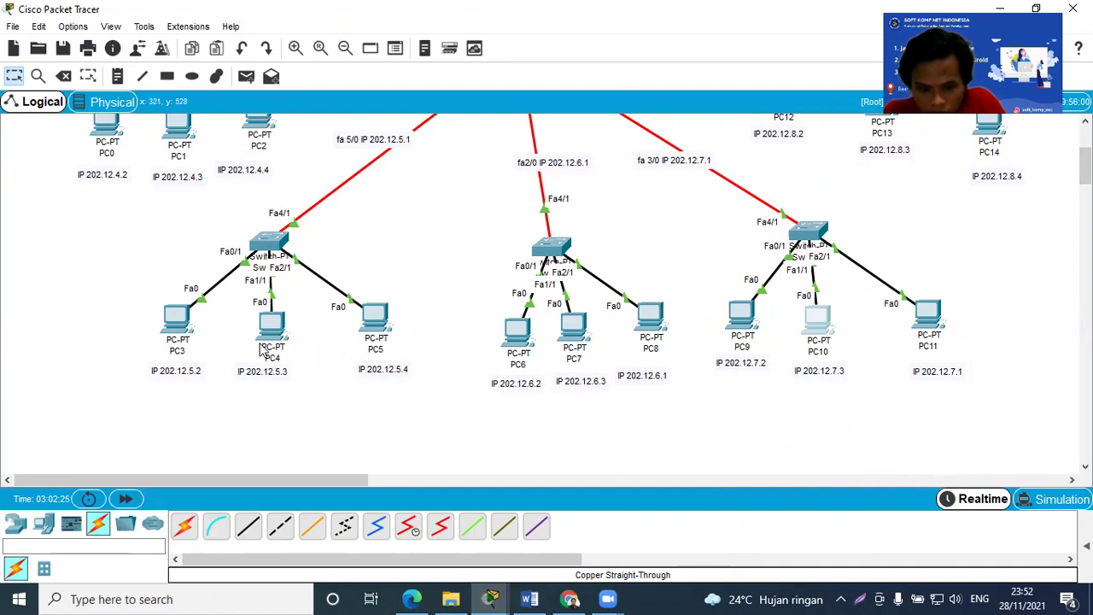
{"action": "mouse_move", "coordinate": [266, 349]}
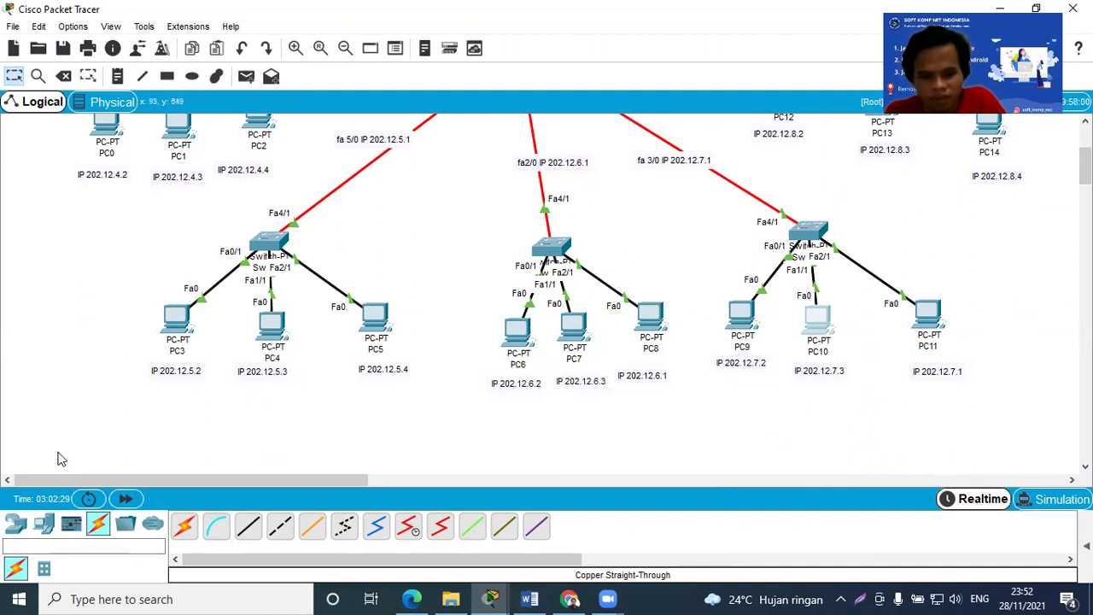
{"action": "left_click", "coordinate": [17, 523]}
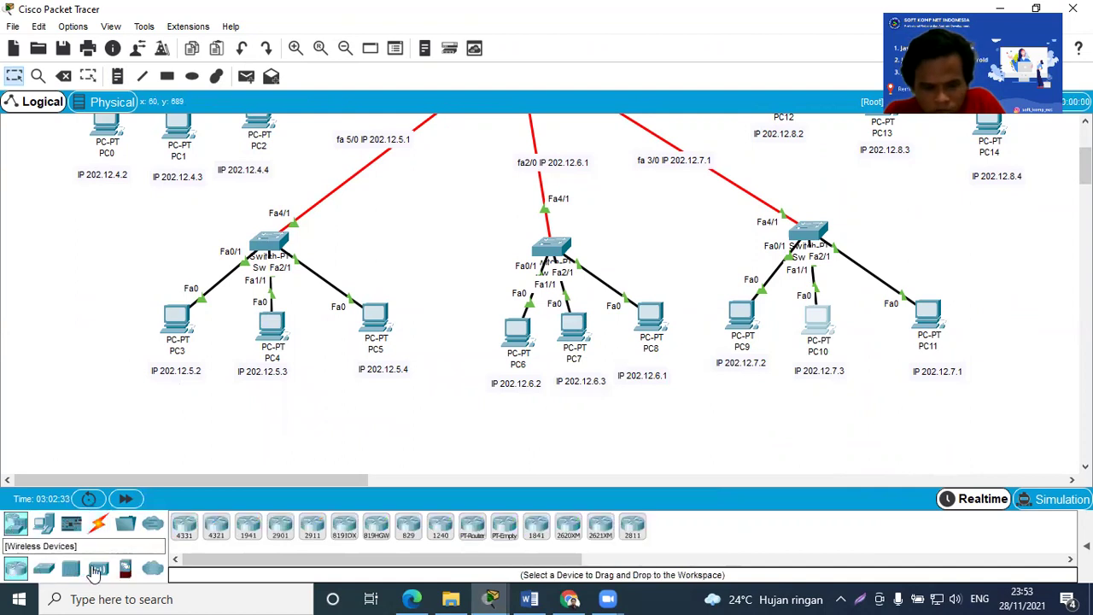
{"action": "left_click", "coordinate": [98, 570]}
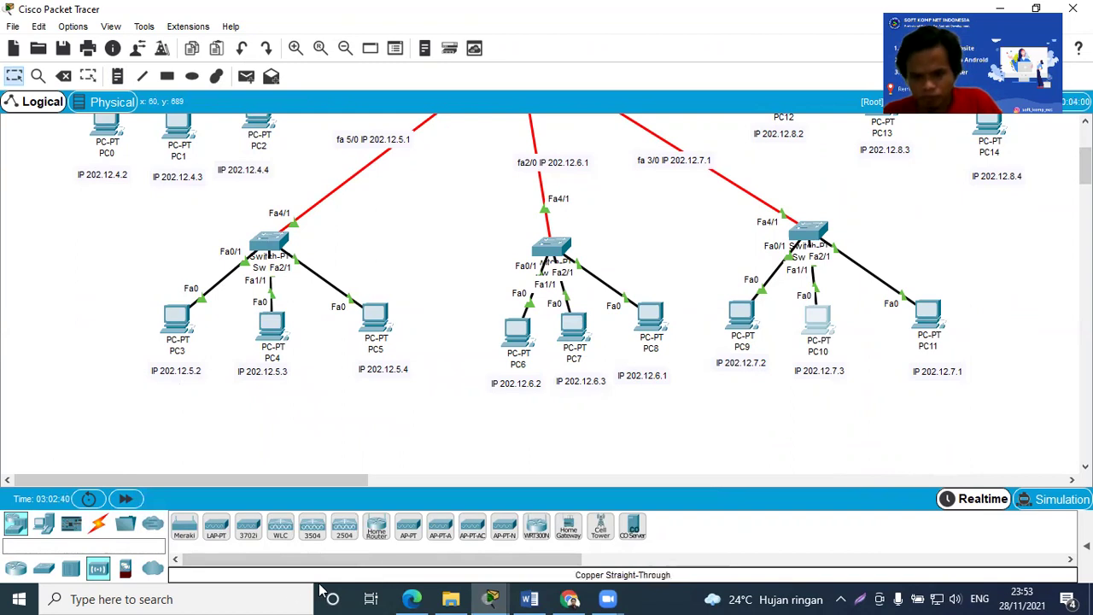
{"action": "left_click_drag", "start_coordinate": [534, 529], "coordinate": [122, 246]}
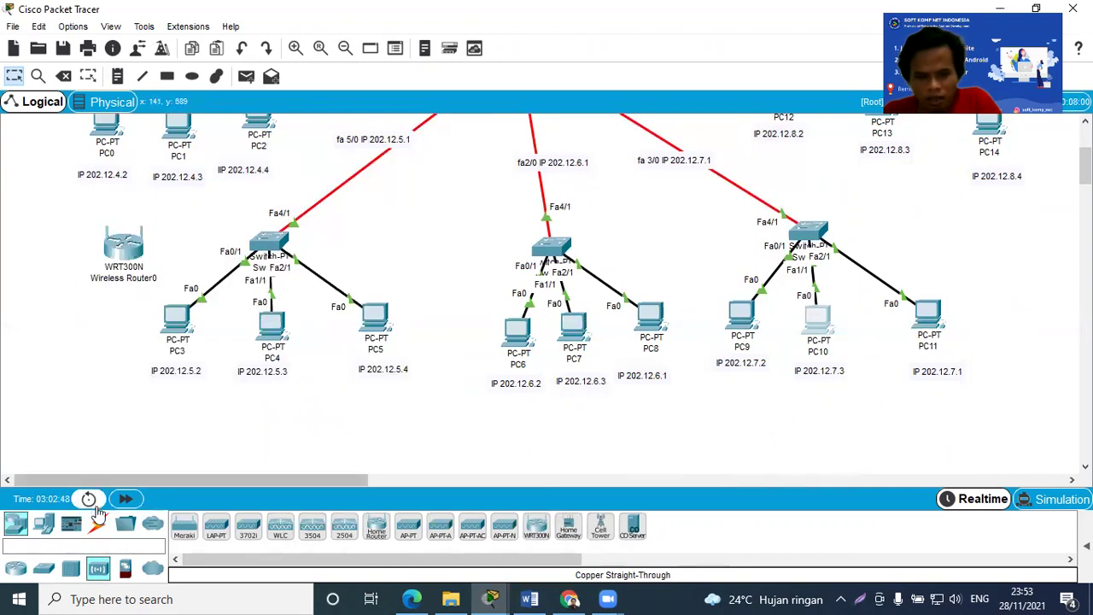
Connect the wireless router's Ethernet 1 port to the 202.12.5.x switch's Fa3/1 with a Copper Cross-Over cable, and shift the router slightly outward
{"action": "left_click", "coordinate": [97, 521]}
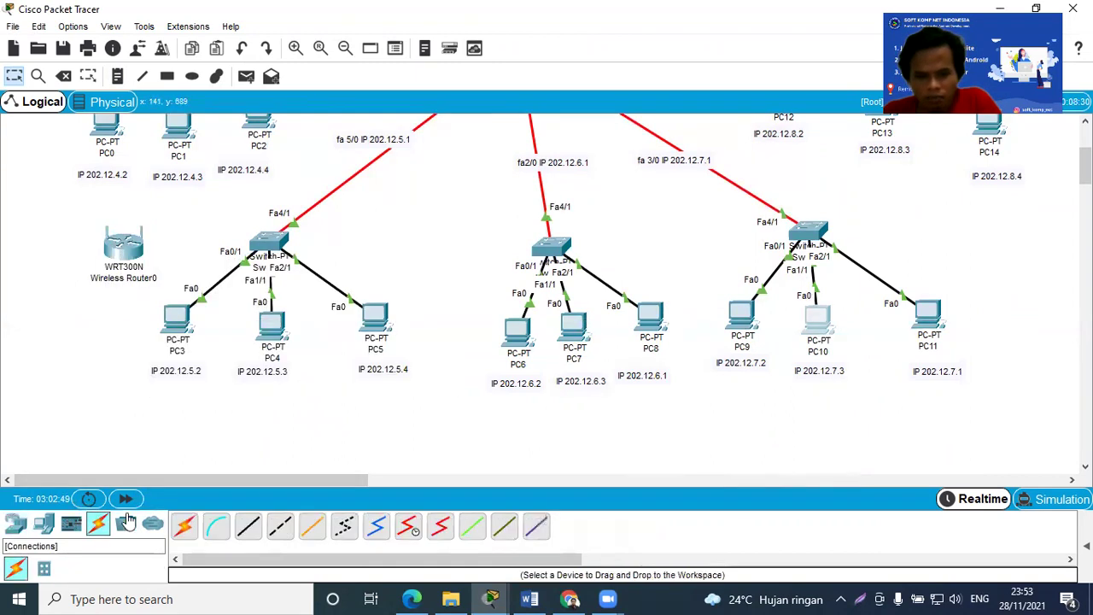
{"action": "left_click", "coordinate": [285, 526]}
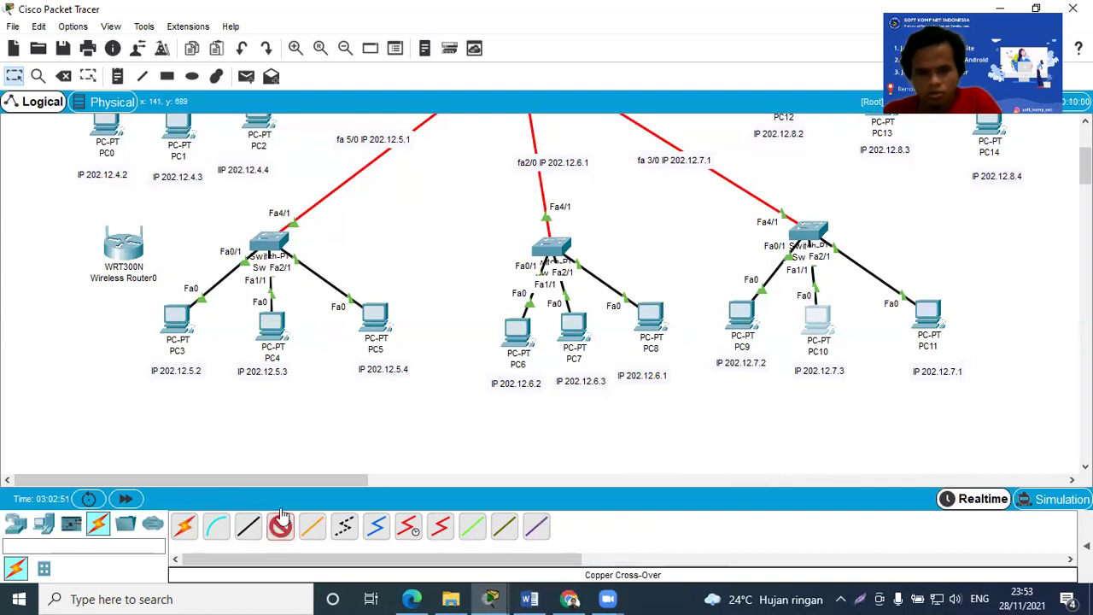
{"action": "left_click", "coordinate": [110, 256]}
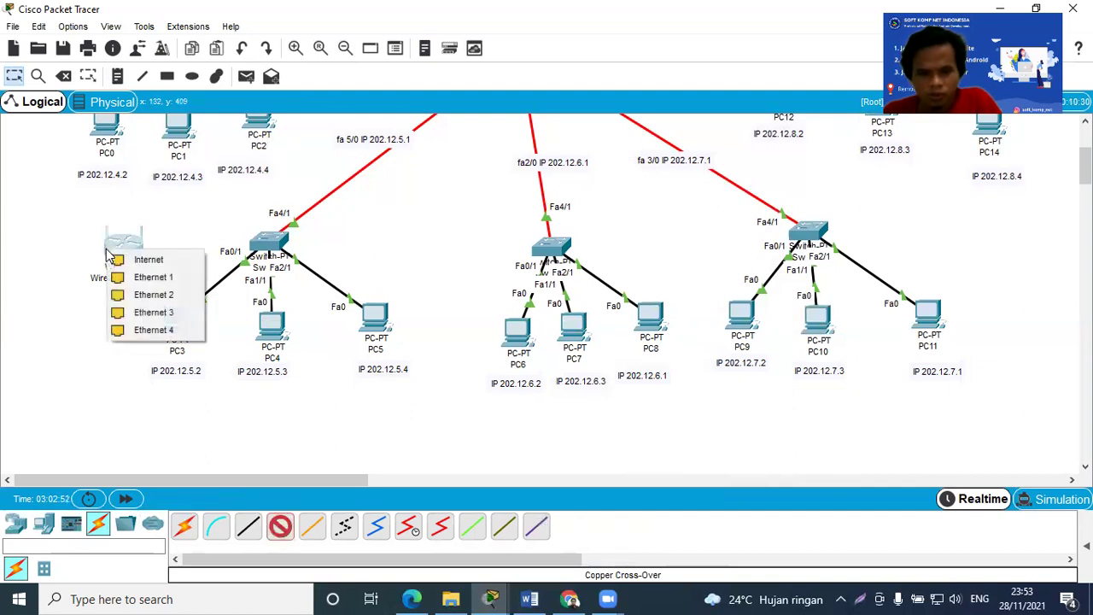
{"action": "left_click", "coordinate": [140, 284]}
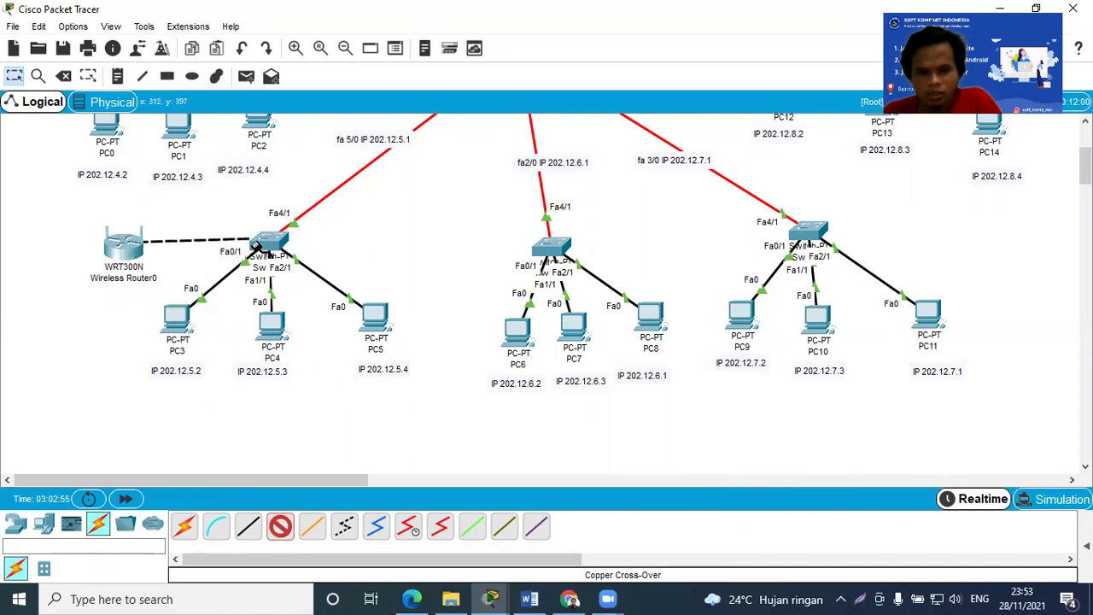
{"action": "left_click", "coordinate": [252, 245]}
{"action": "left_click", "coordinate": [282, 267]}
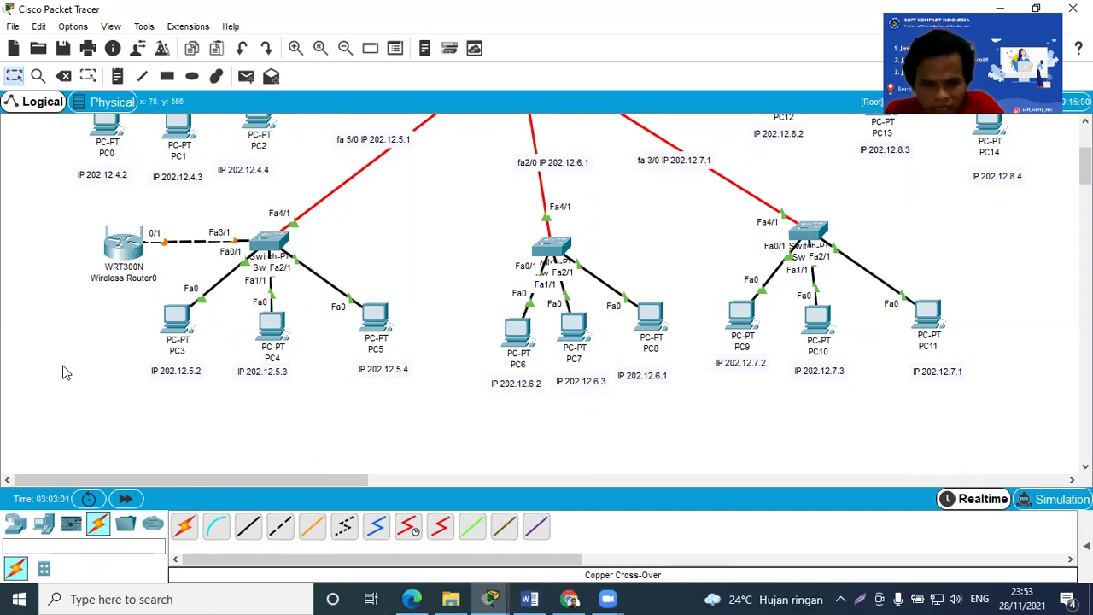
{"action": "left_click_drag", "start_coordinate": [112, 266], "coordinate": [85, 262]}
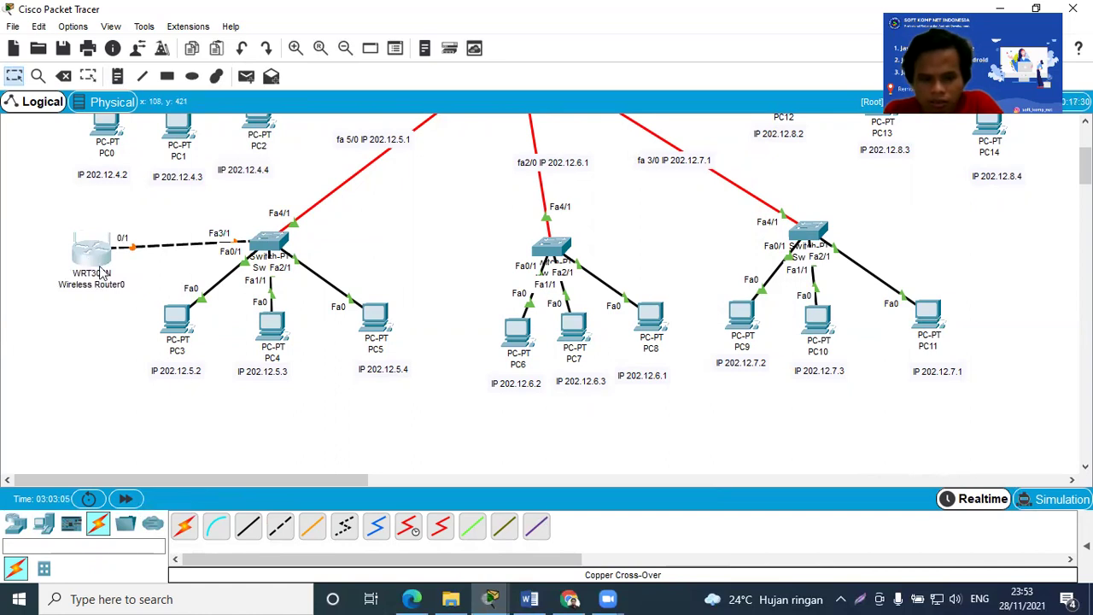
Open Wireless Router0's wireless settings and replace the default SSID with the custom network name
{"action": "left_click", "coordinate": [89, 260]}
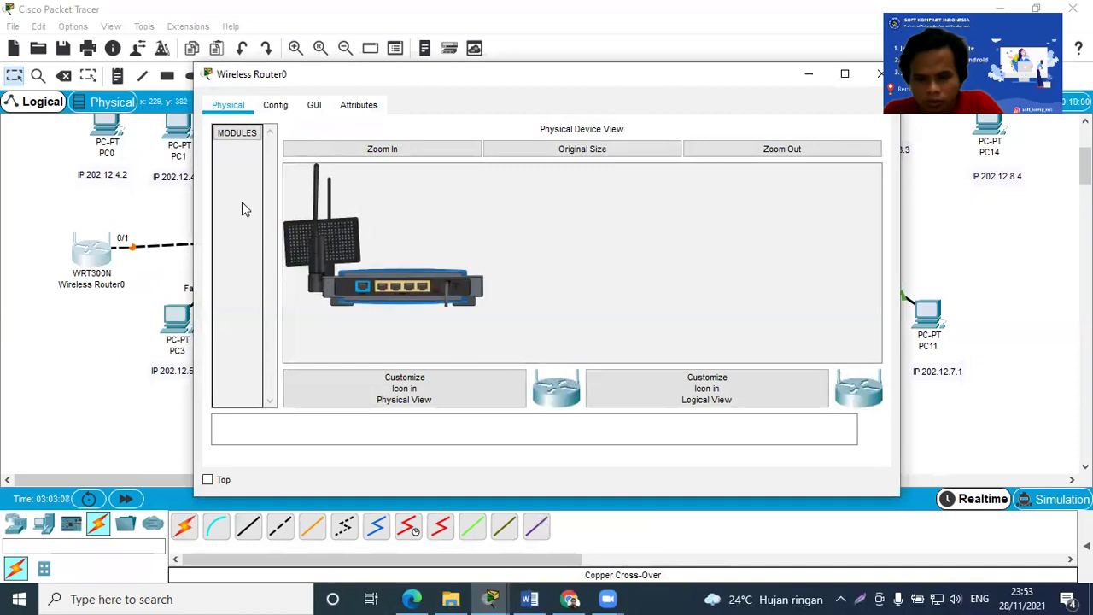
{"action": "left_click", "coordinate": [276, 107]}
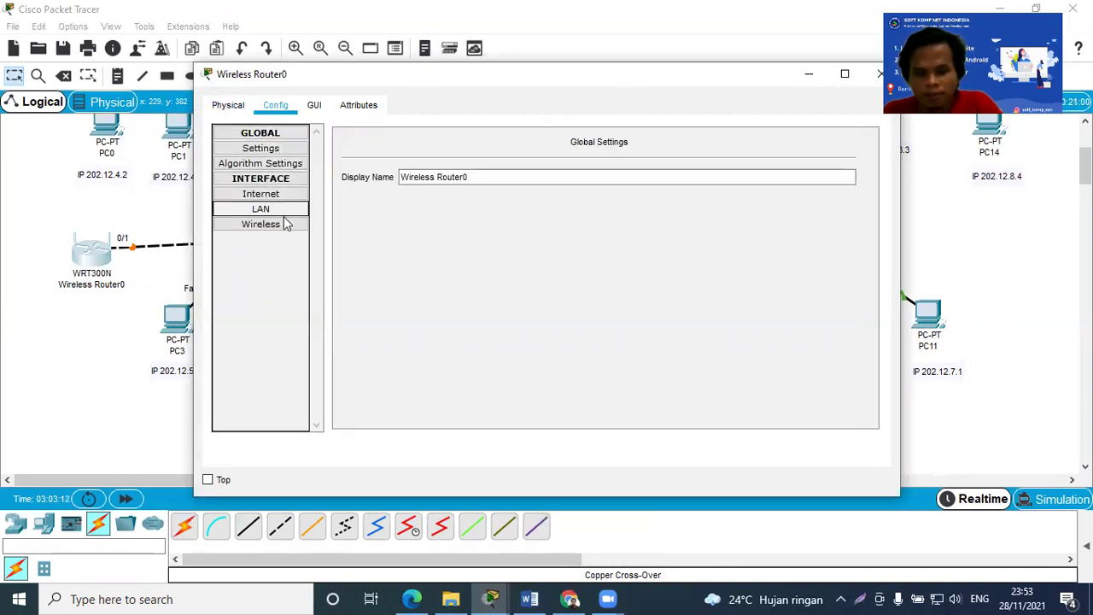
{"action": "left_click", "coordinate": [288, 229]}
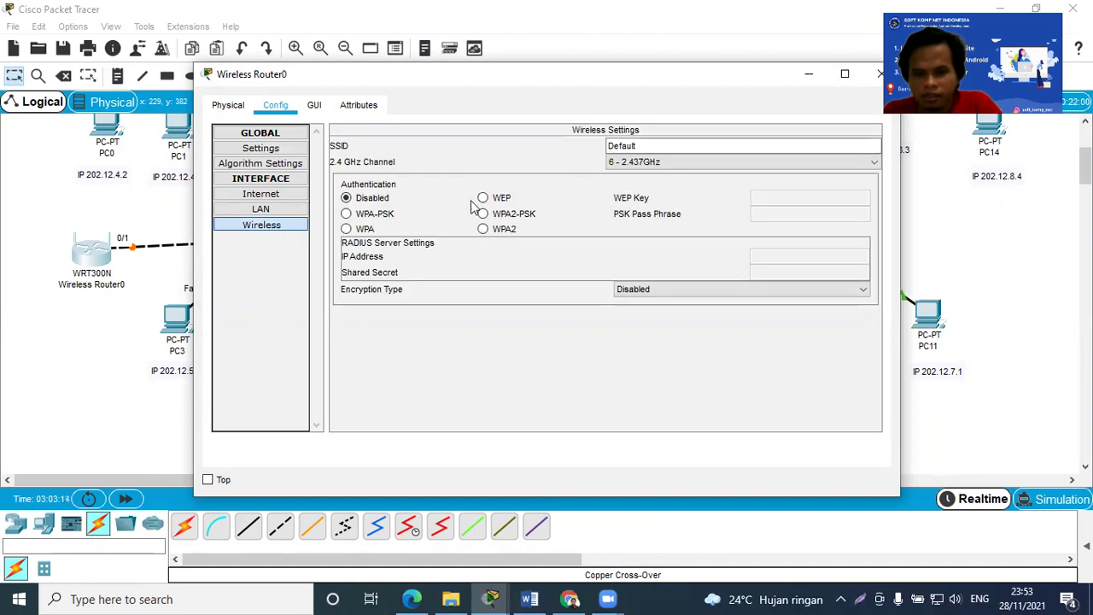
{"action": "left_click_drag", "start_coordinate": [653, 145], "coordinate": [606, 139]}
{"action": "key", "text": "BackSpace"}
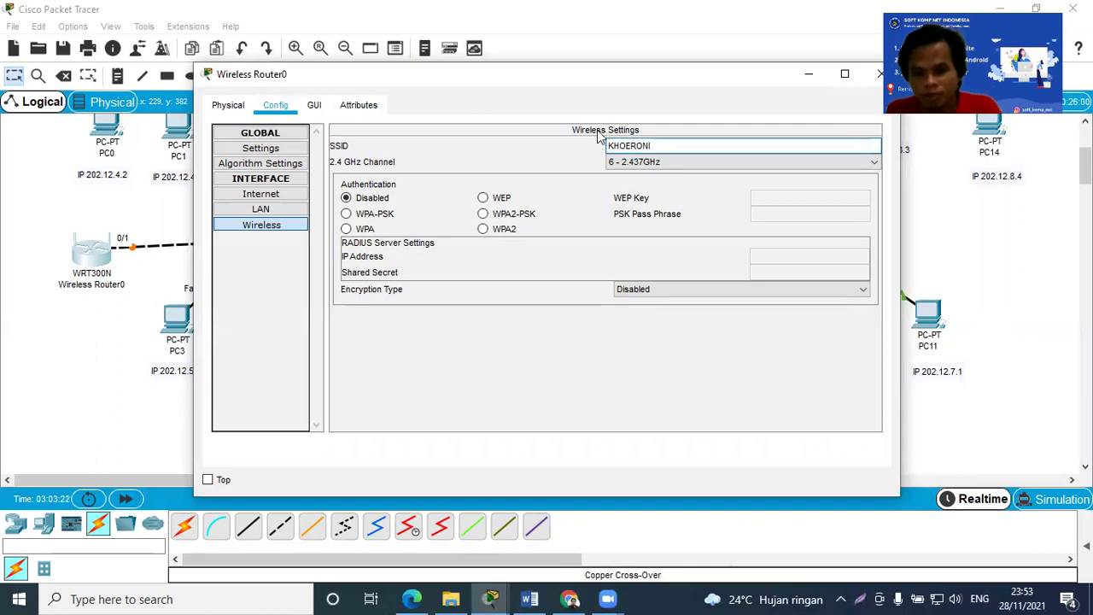
Set the wireless router's authentication to WPA2-PSK, enter the PSK pass phrase, and close its window
{"action": "left_click", "coordinate": [483, 214]}
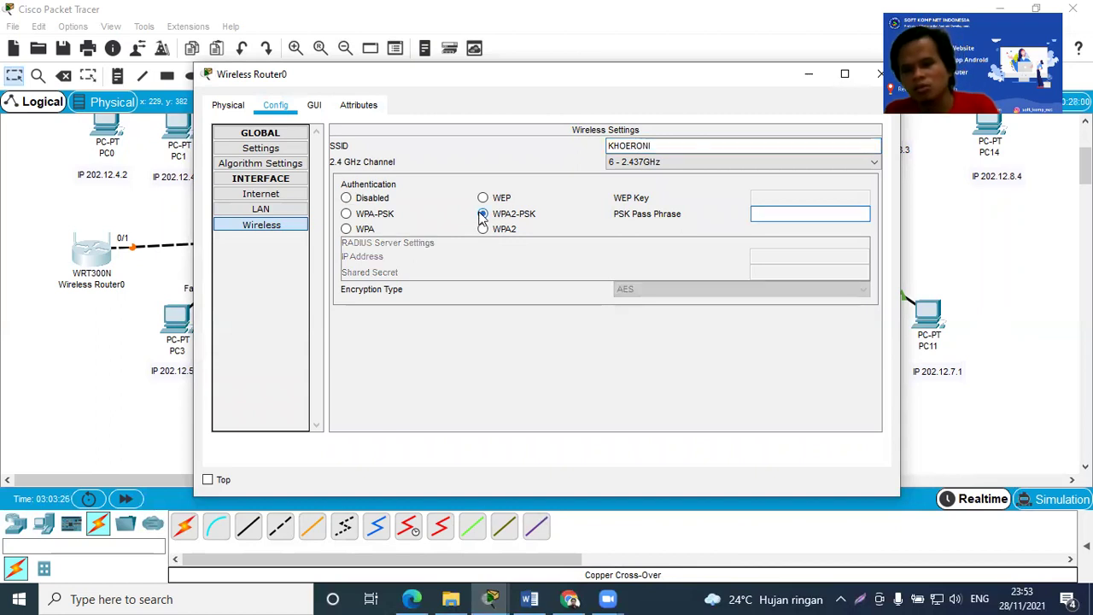
{"action": "type", "text": "khoe"}
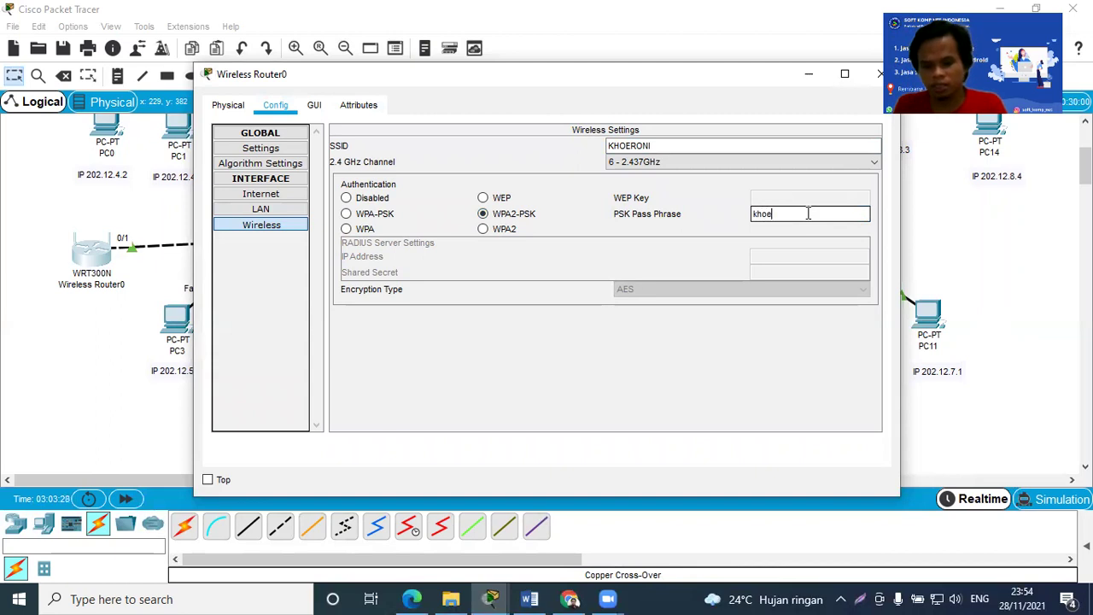
{"action": "type", "text": "roni"}
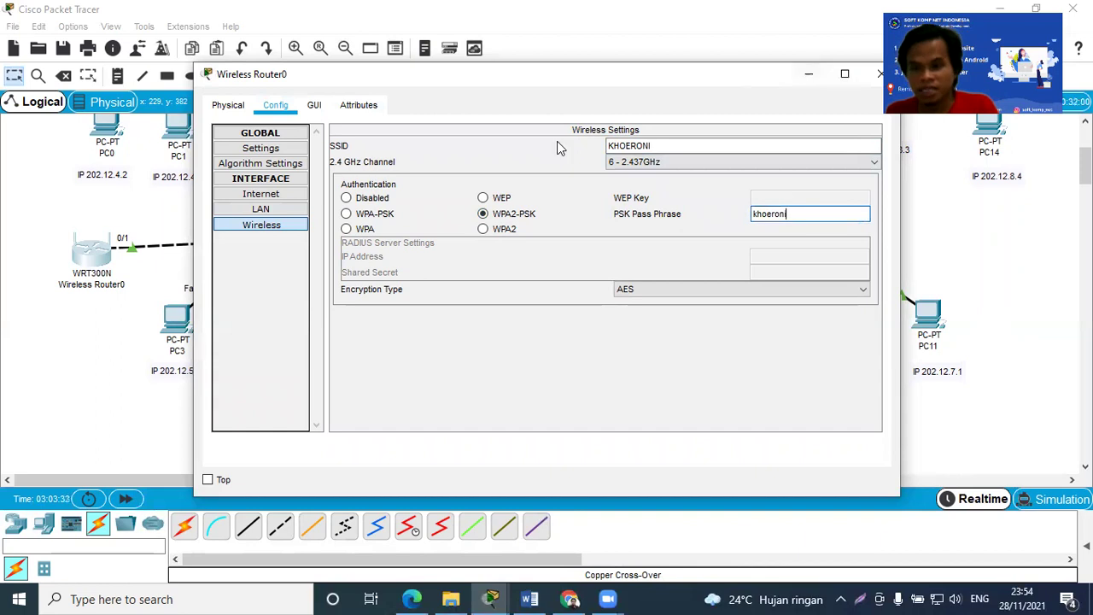
{"action": "left_click", "coordinate": [881, 74]}
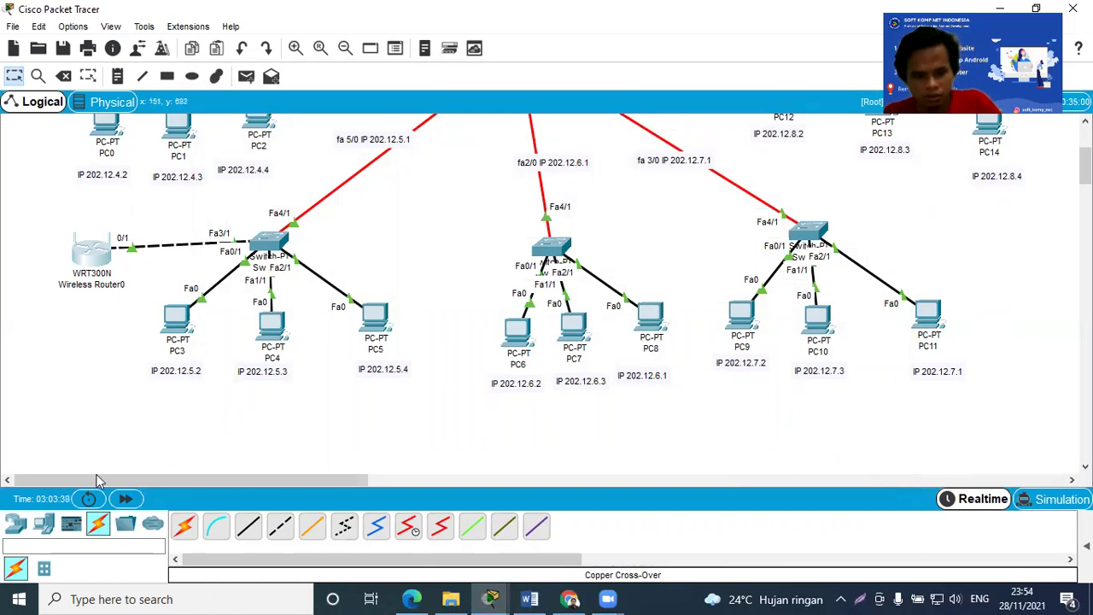
Place a smart device (smartphone) below the WRT300N wireless router
{"action": "left_click", "coordinate": [45, 527]}
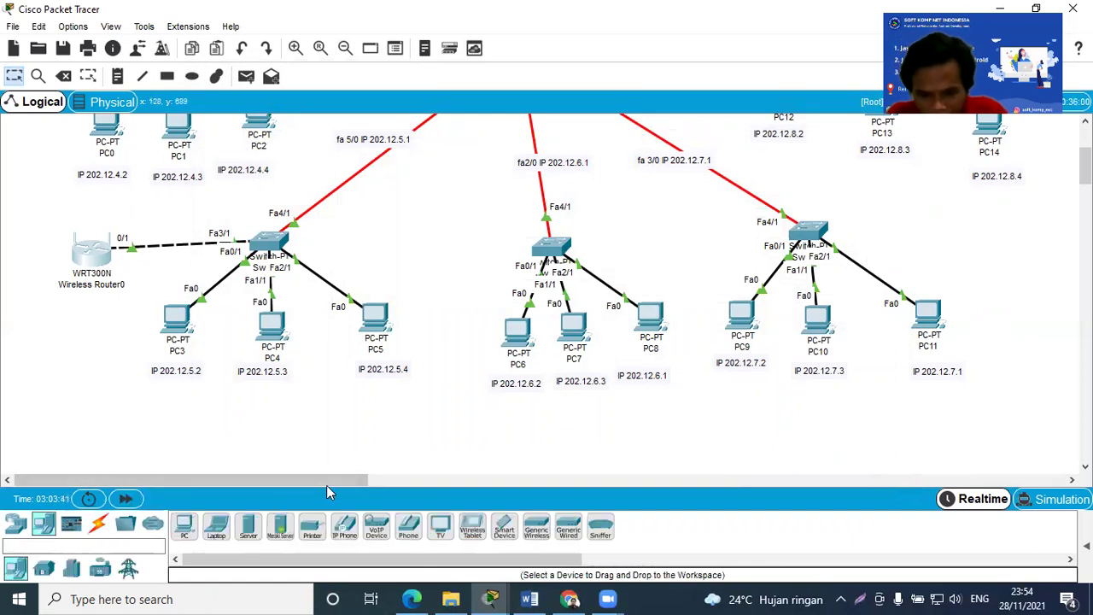
{"action": "left_click_drag", "start_coordinate": [504, 527], "coordinate": [40, 350]}
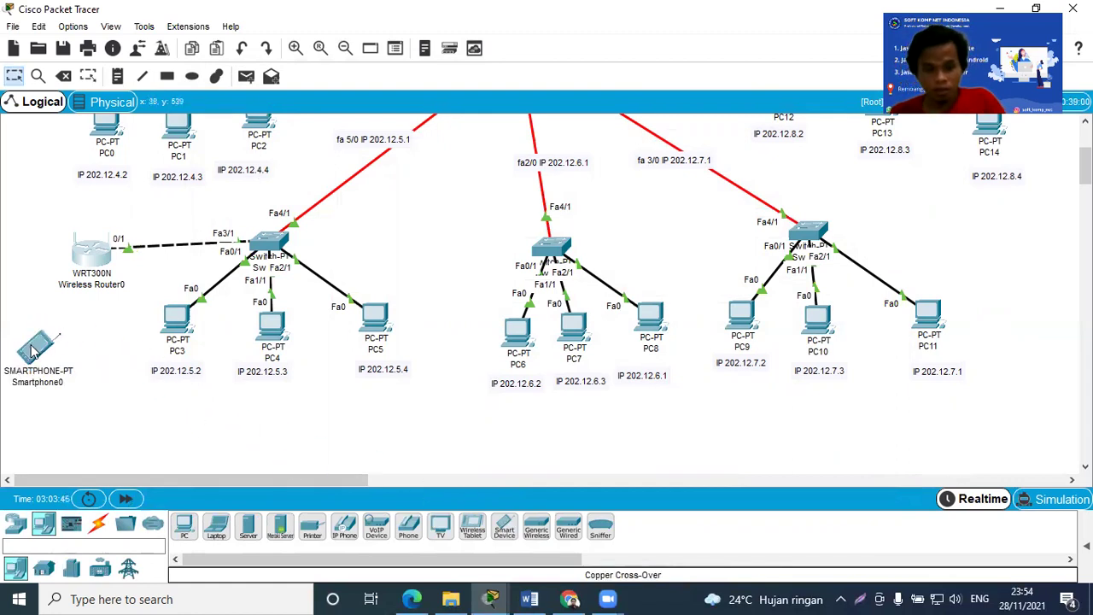
Open Smartphone0's Wireless0 interface settings and replace the default SSID with the wireless router's custom network name
{"action": "left_click", "coordinate": [37, 347]}
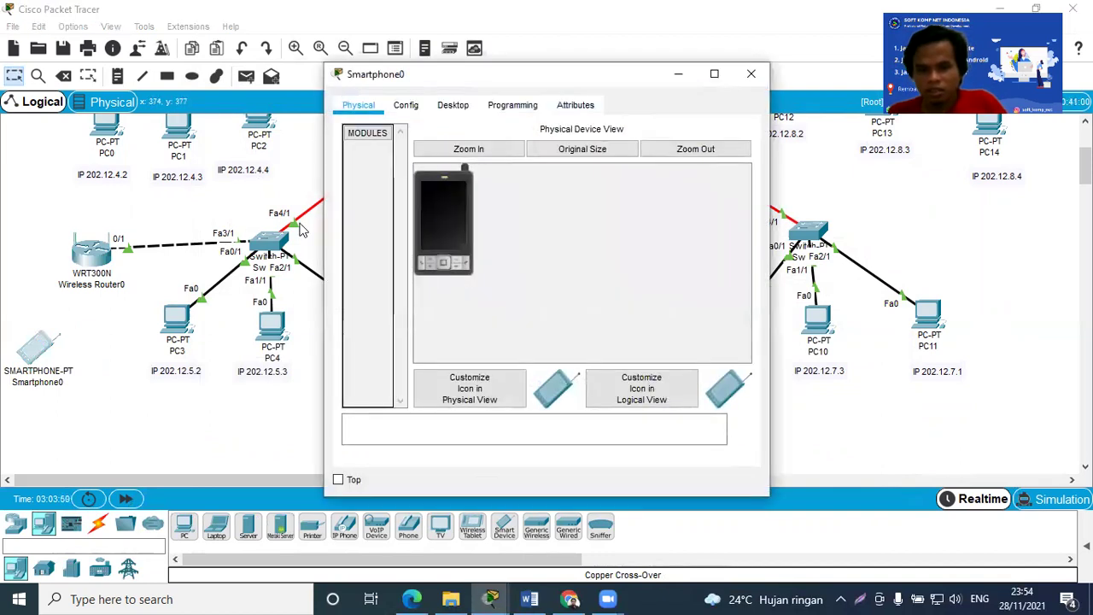
{"action": "left_click", "coordinate": [407, 106]}
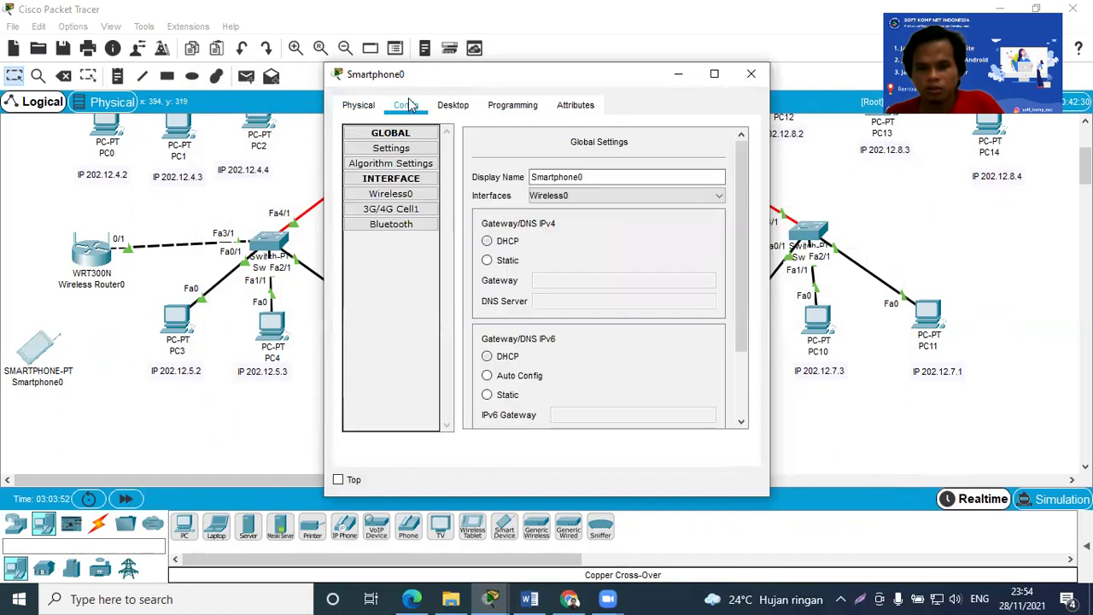
{"action": "left_click", "coordinate": [427, 200]}
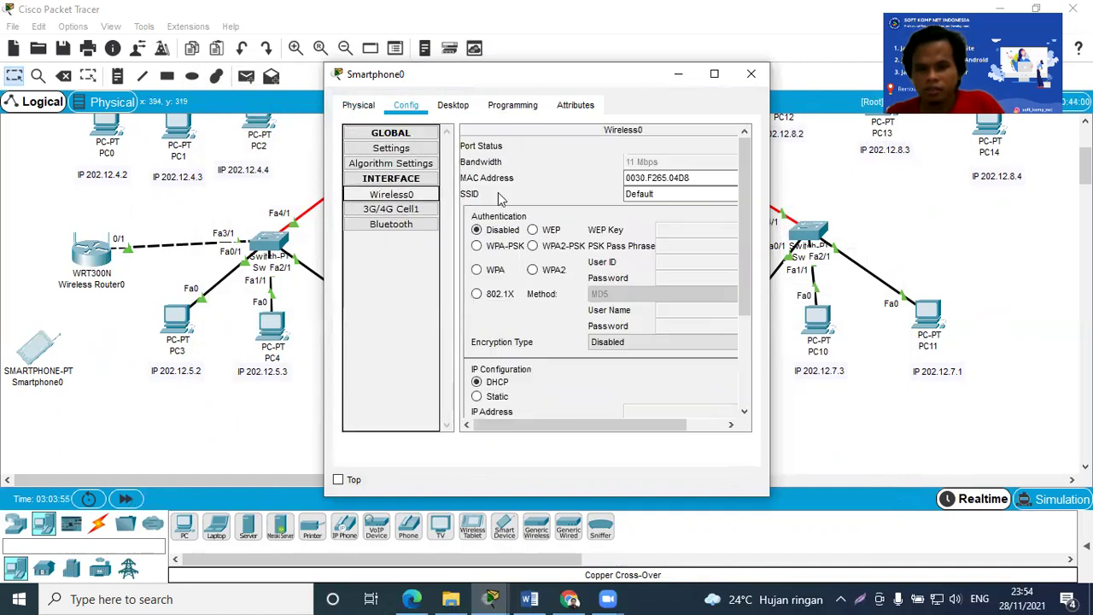
{"action": "double_click", "coordinate": [664, 193]}
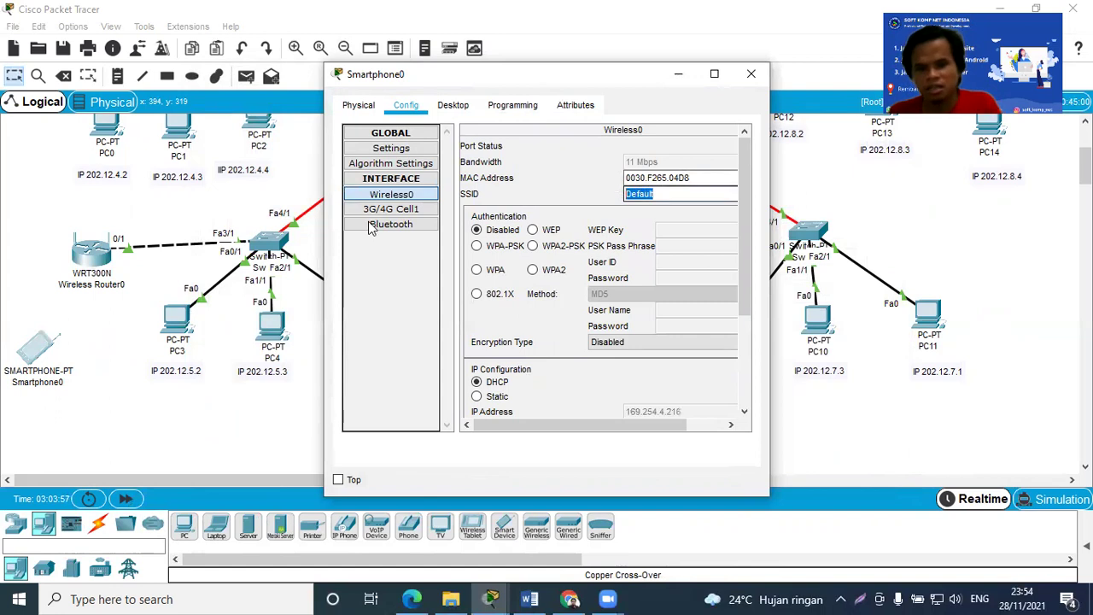
{"action": "type", "text": "KH"}
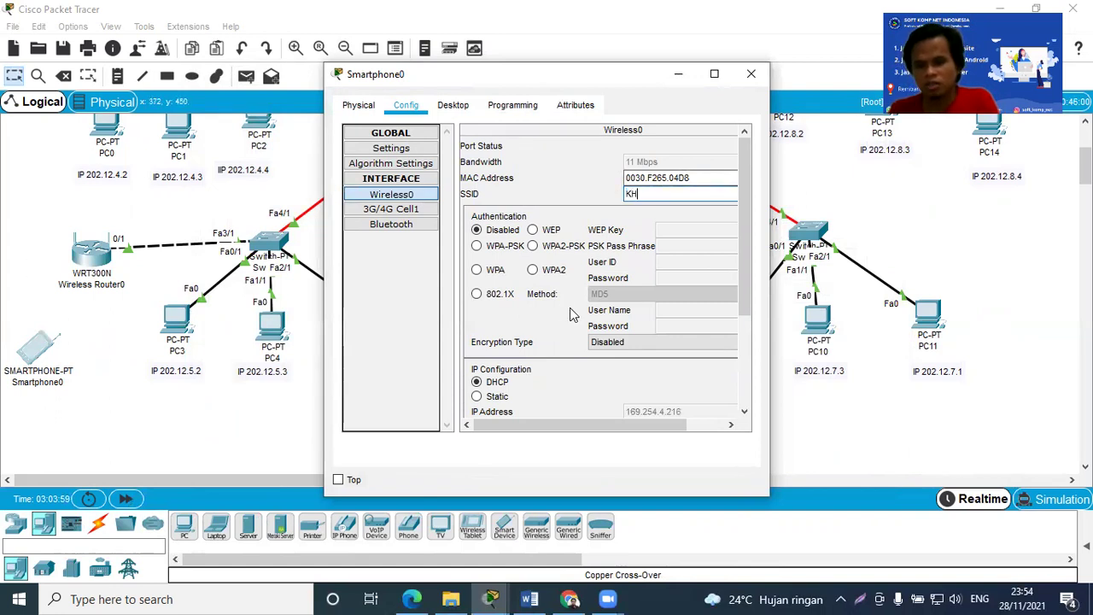
{"action": "type", "text": "OERONI"}
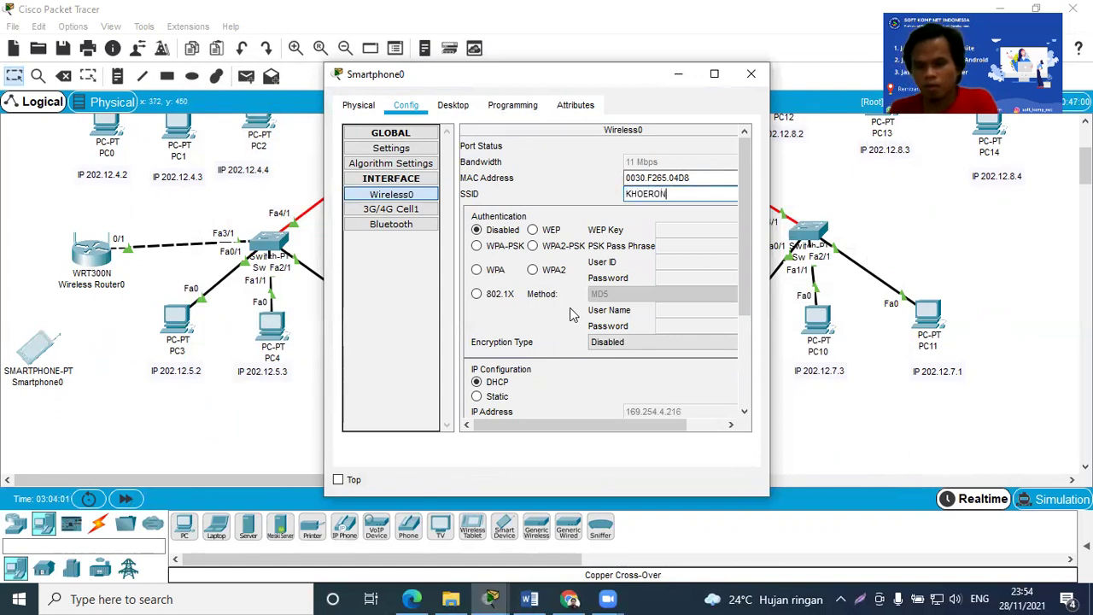
Set Smartphone0's authentication to WPA2-PSK, enter the PSK pass phrase, and close its window
{"action": "left_click", "coordinate": [539, 247]}
{"action": "left_click", "coordinate": [669, 246]}
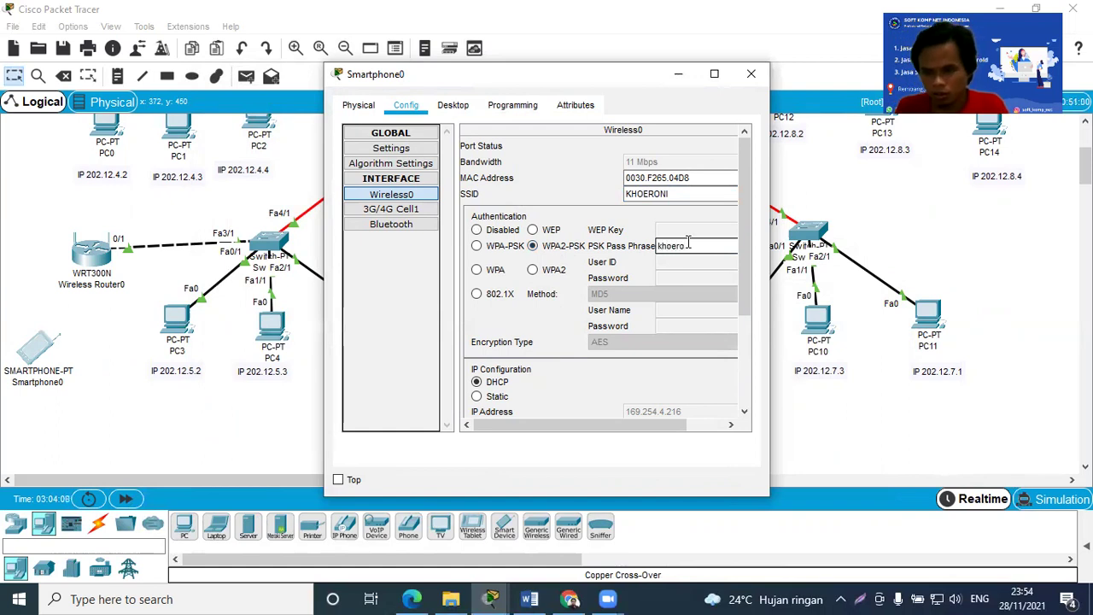
{"action": "type", "text": "khoeroni"}
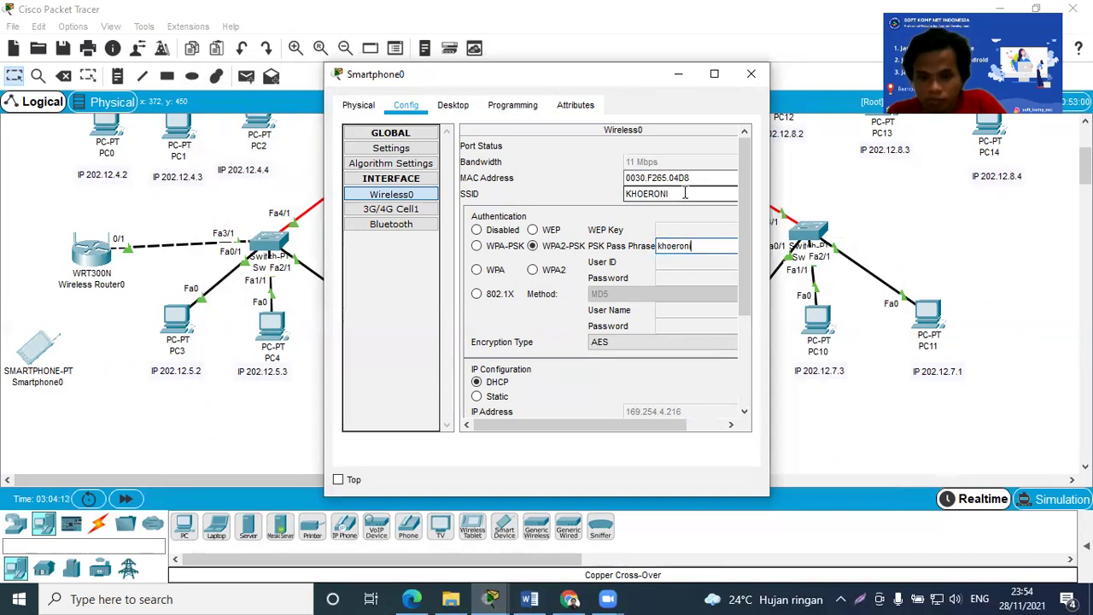
{"action": "left_click", "coordinate": [750, 74]}
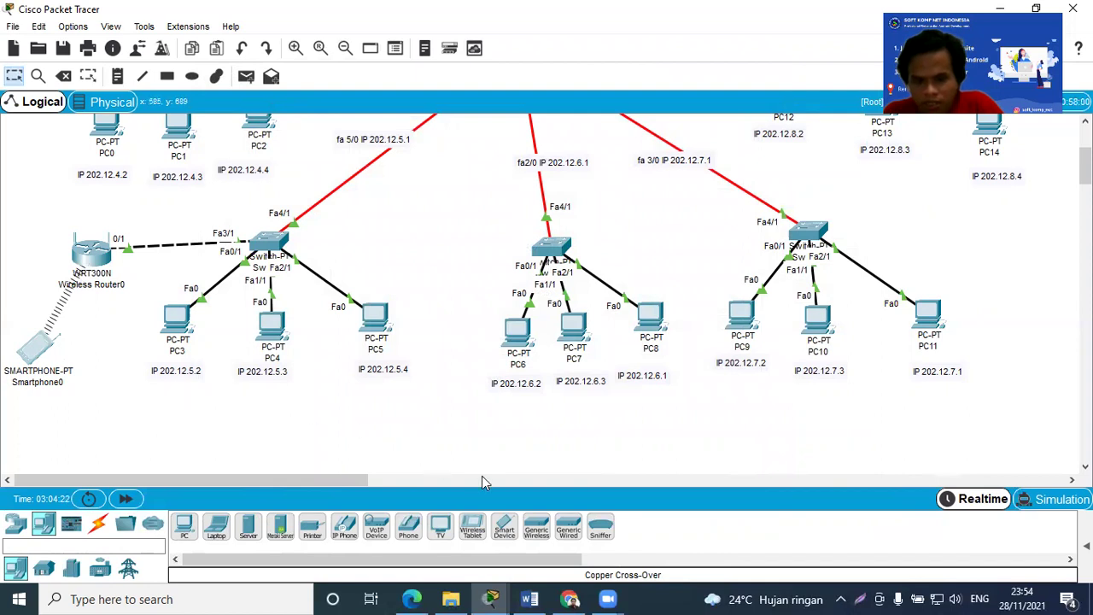
Place a second smartphone beside Smartphone0 and replace its default Wireless0 SSID with the wireless router's custom network name
{"action": "left_click_drag", "start_coordinate": [509, 538], "coordinate": [92, 391]}
{"action": "left_click", "coordinate": [92, 389]}
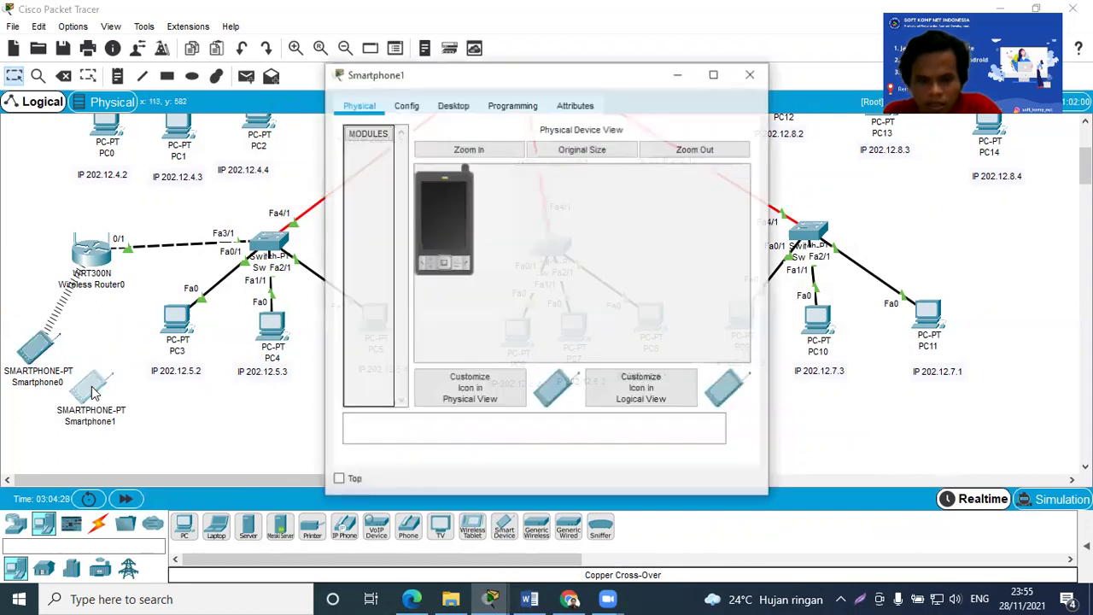
{"action": "left_click", "coordinate": [447, 104]}
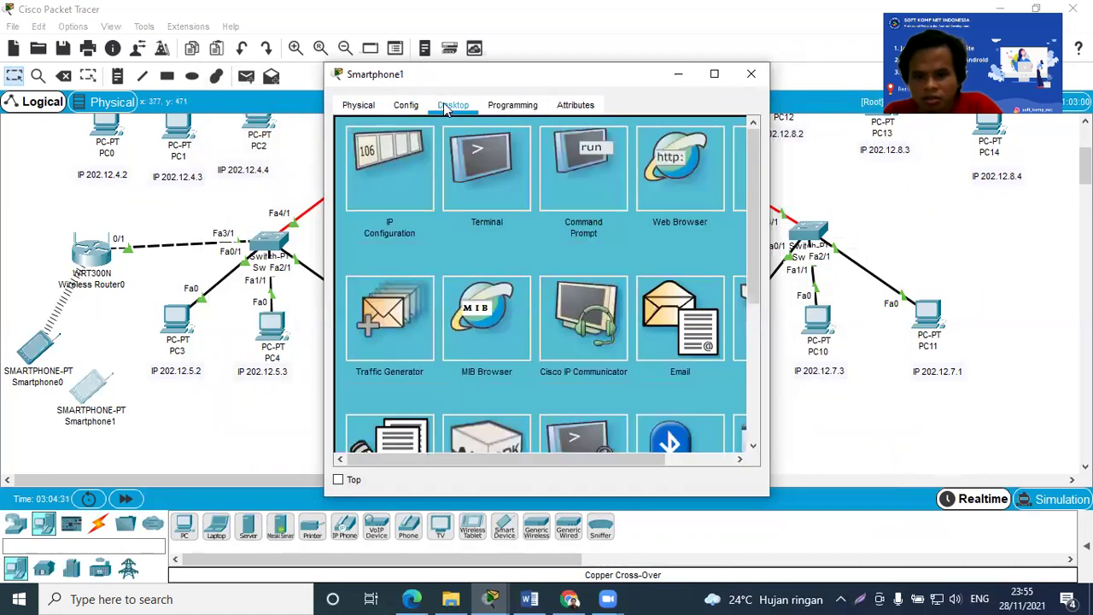
{"action": "left_click", "coordinate": [410, 107]}
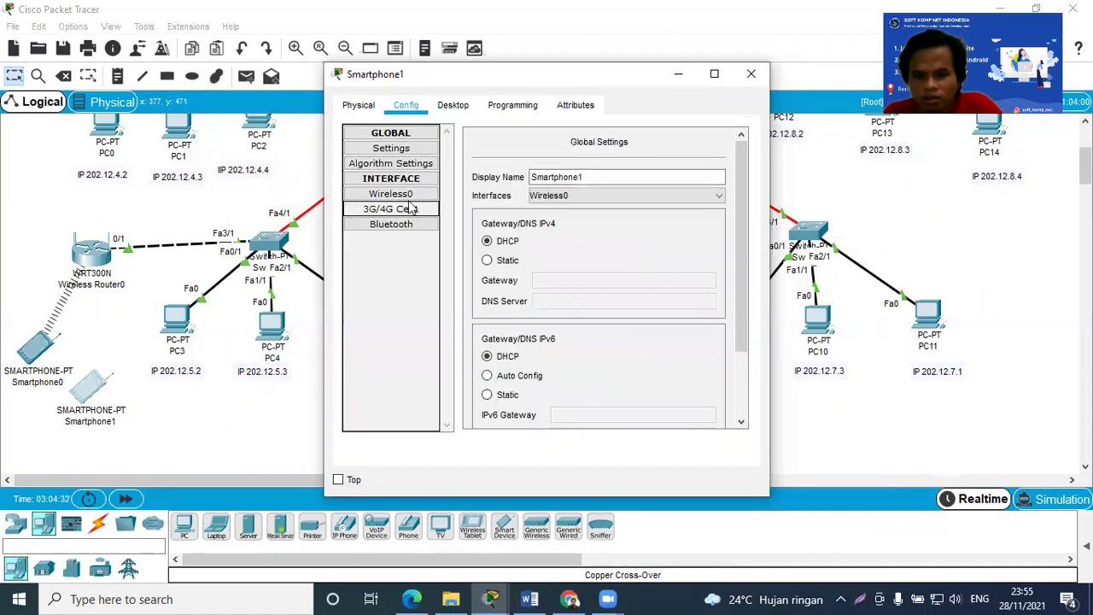
{"action": "left_click", "coordinate": [410, 197]}
{"action": "double_click", "coordinate": [641, 192]}
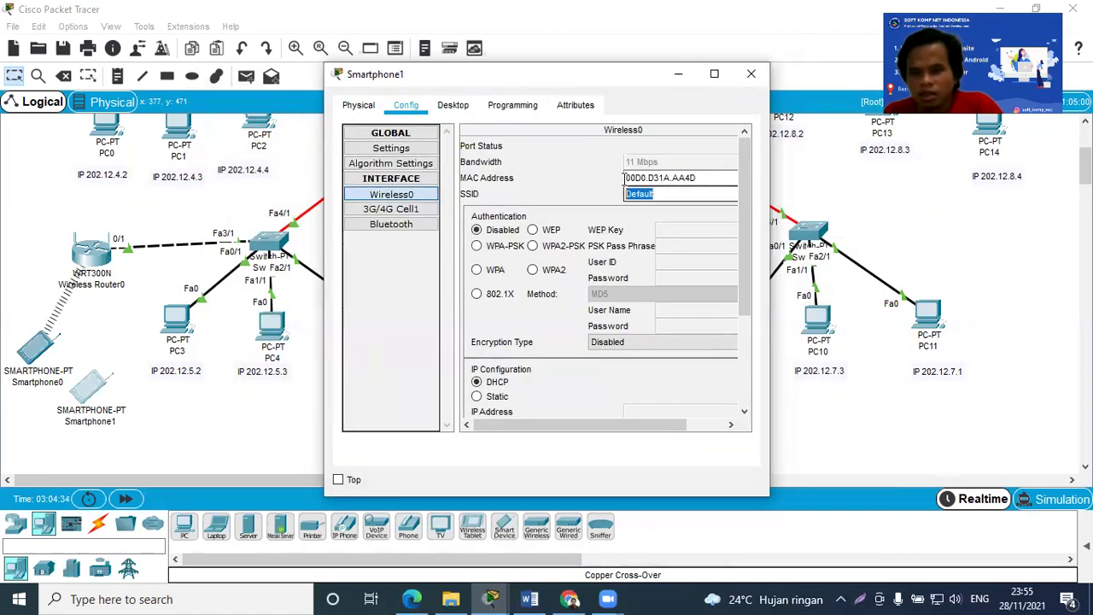
{"action": "type", "text": "KHOERONI"}
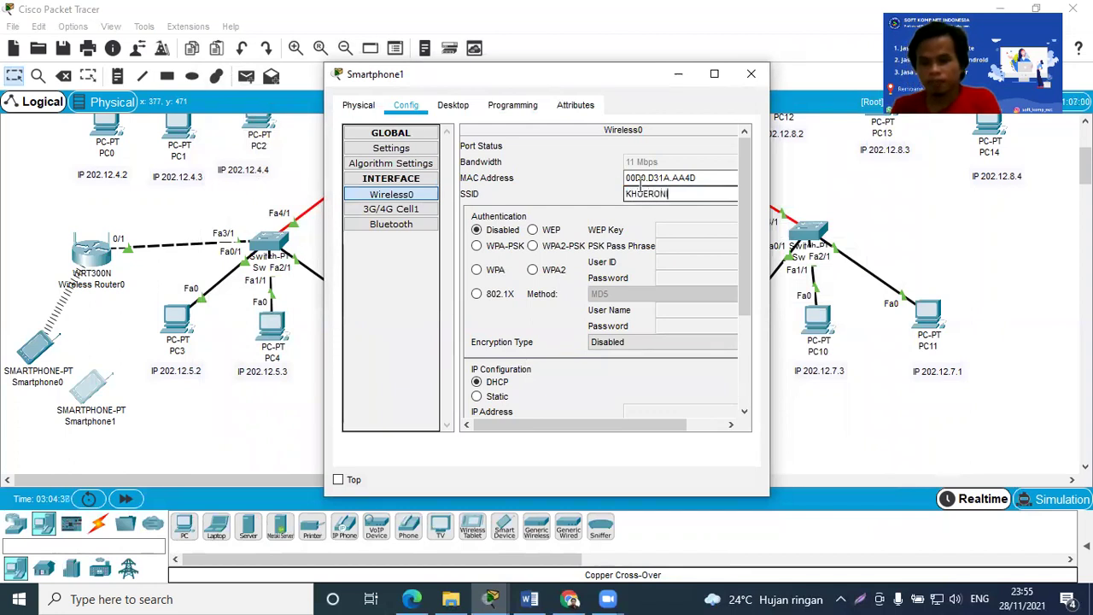
Set Smartphone1's authentication to WPA2-PSK, enter the PSK pass phrase, and close its window
{"action": "left_click", "coordinate": [552, 246]}
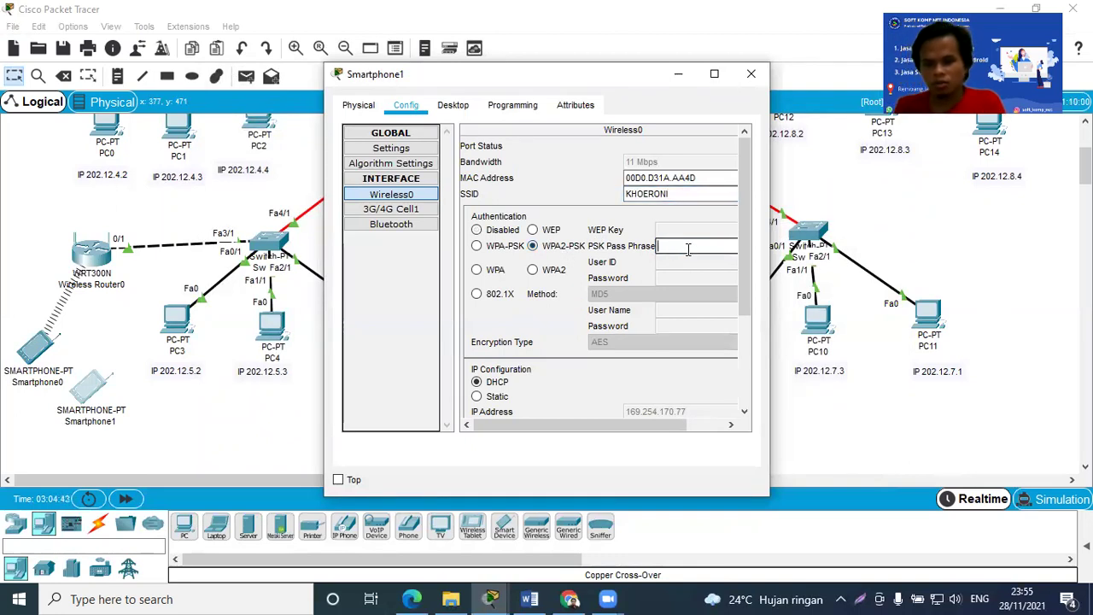
{"action": "type", "text": "khoeroni"}
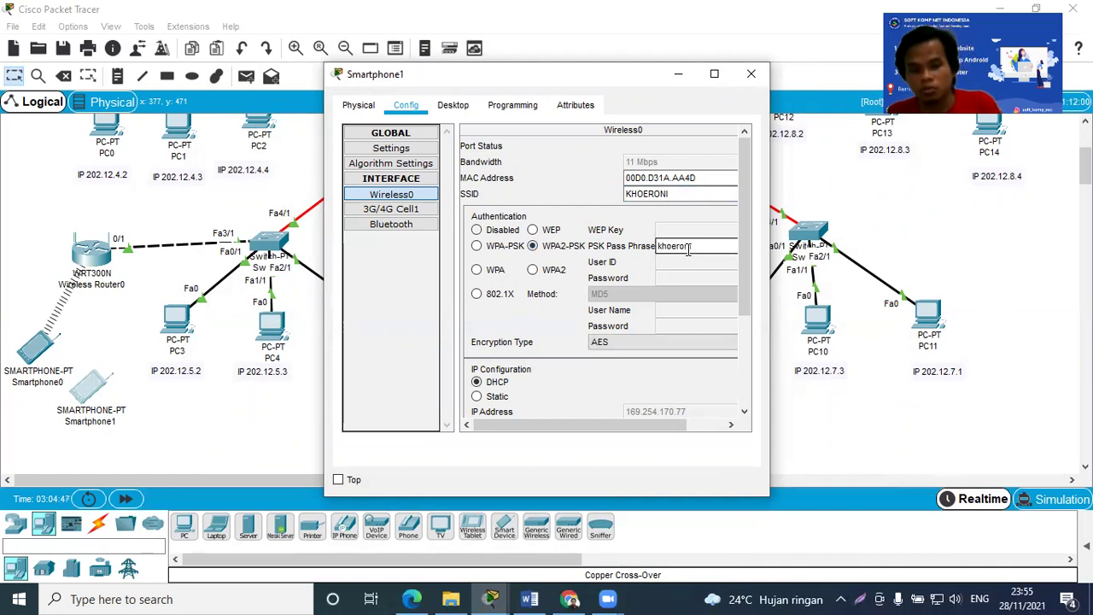
{"action": "left_click", "coordinate": [752, 75]}
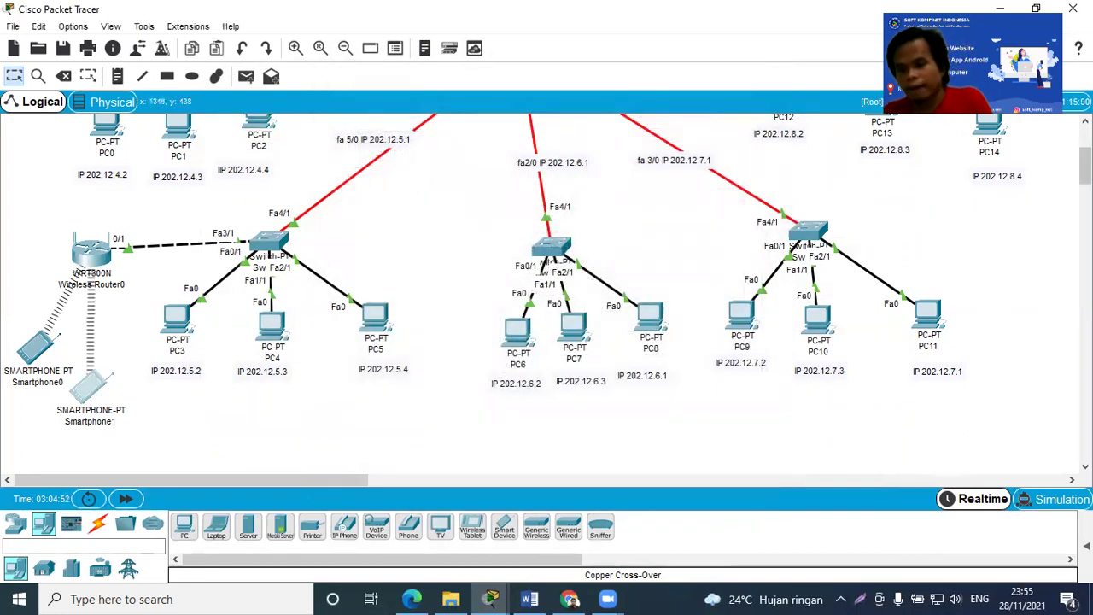
Place a second WRT300N wireless router beside the 202.12.7.x network, above PC11
{"action": "scroll", "coordinate": [1085, 166], "scroll_direction": "up", "scroll_amount": 1}
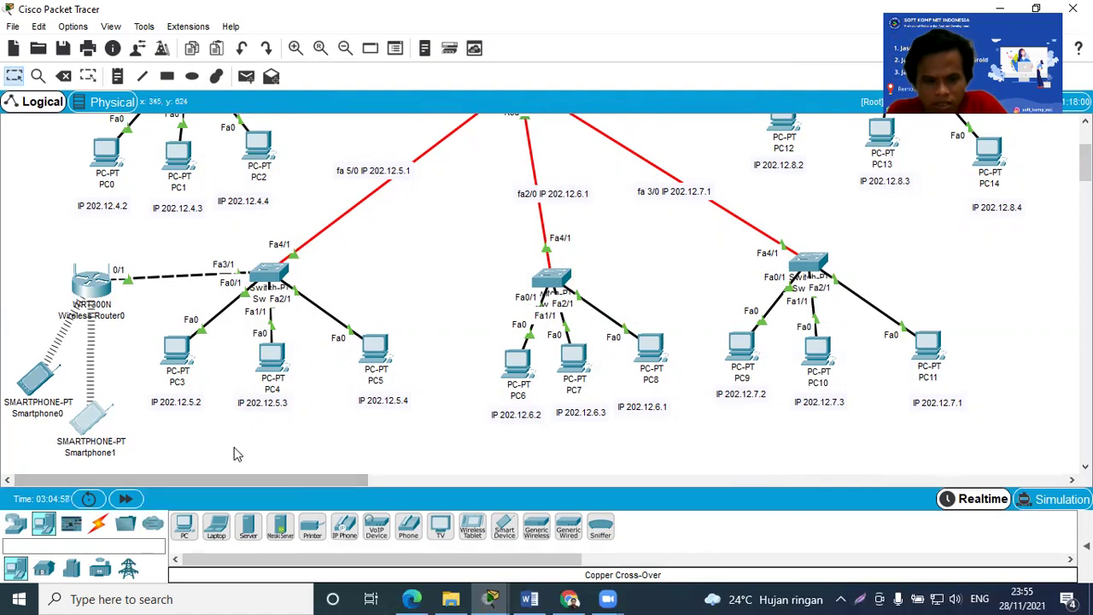
{"action": "left_click", "coordinate": [7, 530]}
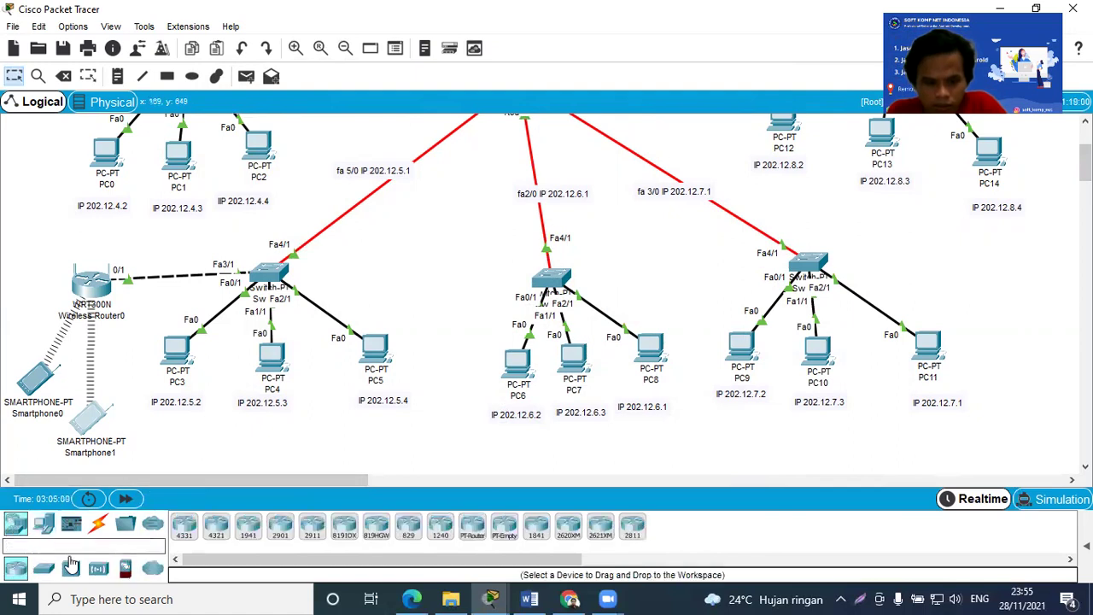
{"action": "left_click", "coordinate": [97, 570]}
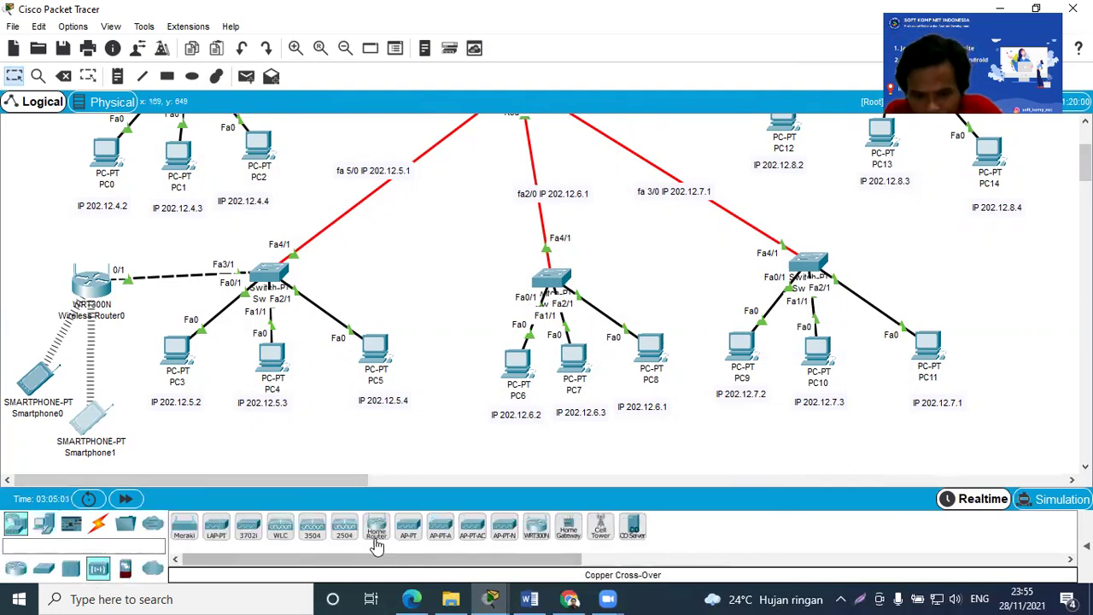
{"action": "left_click", "coordinate": [536, 528]}
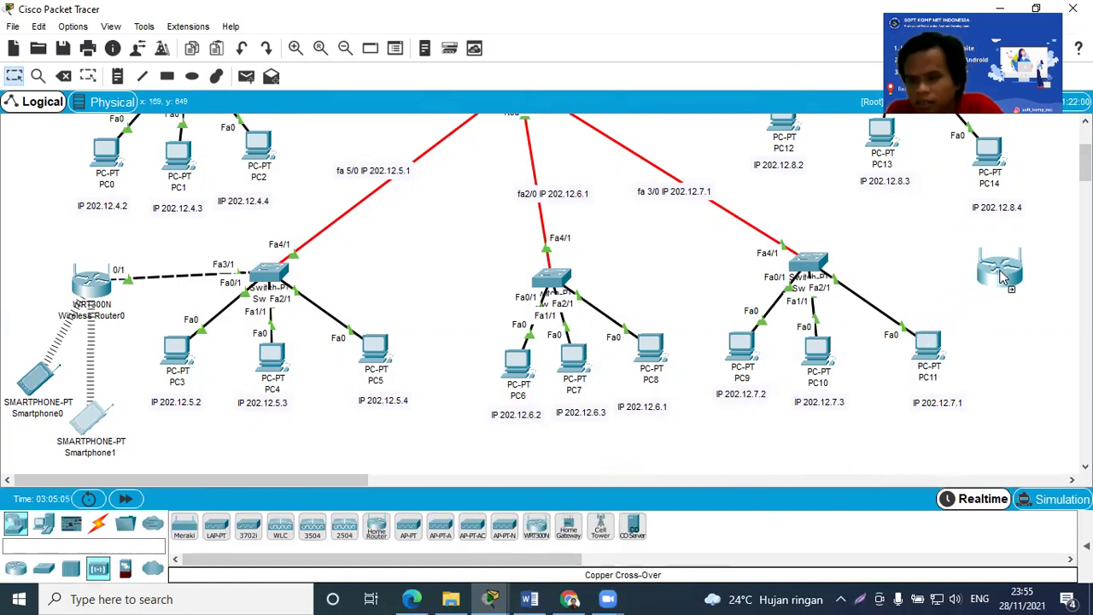
{"action": "key", "text": "Escape"}
{"action": "left_click", "coordinate": [1014, 281]}
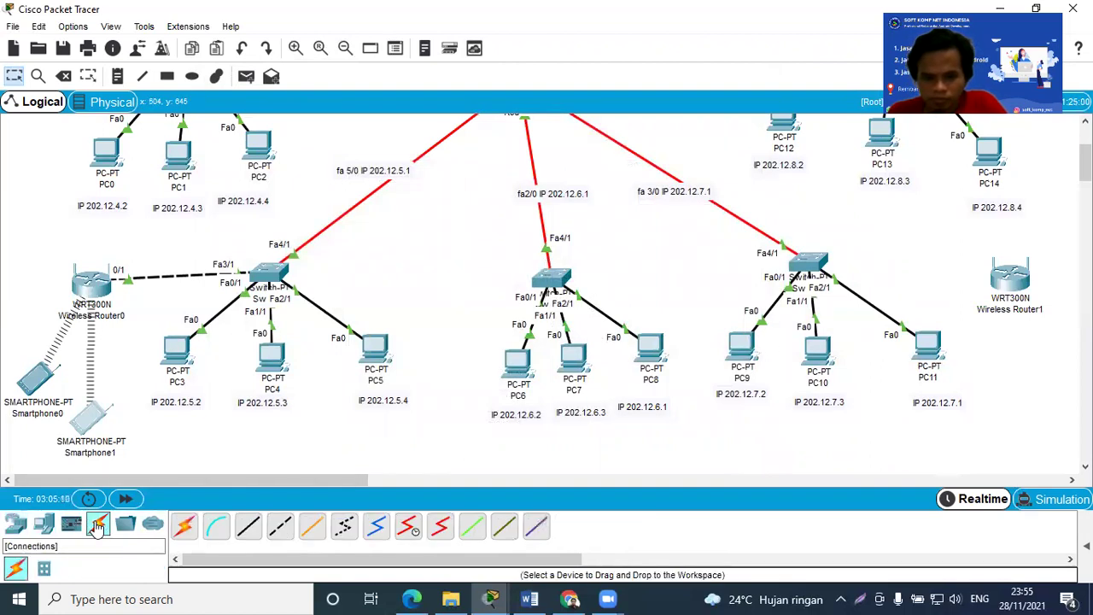
Connect Wireless Router1's Ethernet 1 port to the 202.12.7.x switch's Fa3/1 with a Copper Cross-Over cable
{"action": "left_click", "coordinate": [280, 530]}
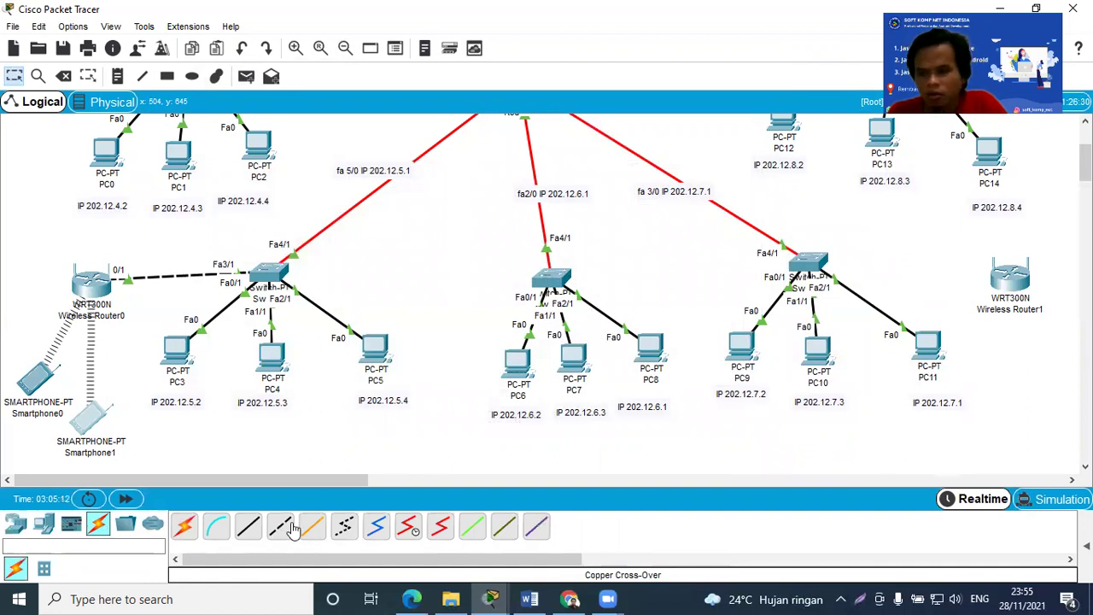
{"action": "left_click", "coordinate": [1013, 282]}
{"action": "left_click", "coordinate": [1028, 303]}
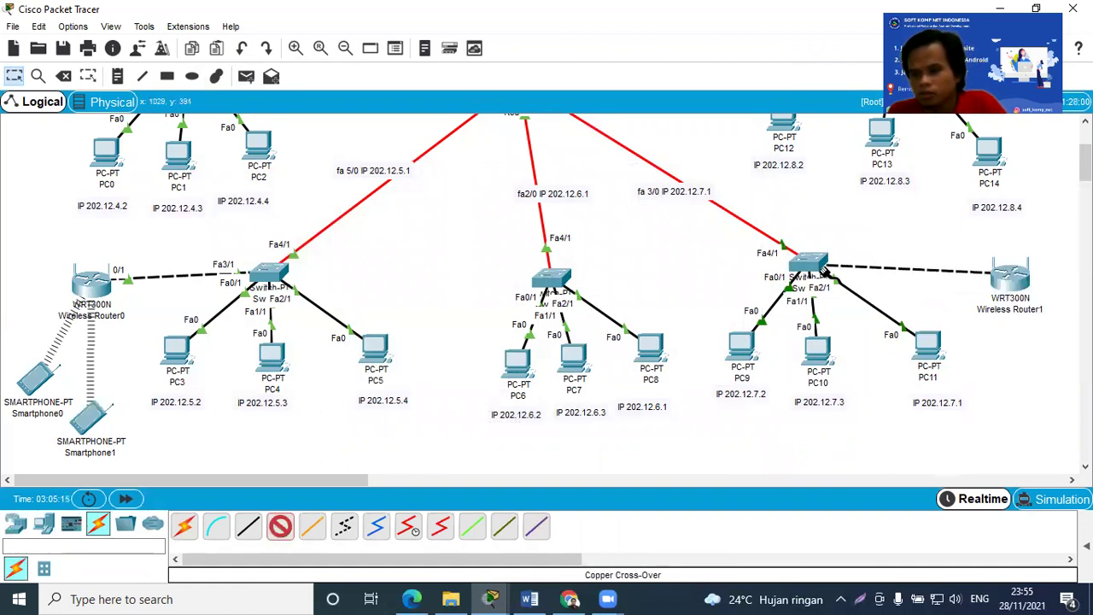
{"action": "left_click", "coordinate": [803, 268]}
{"action": "left_click", "coordinate": [846, 287]}
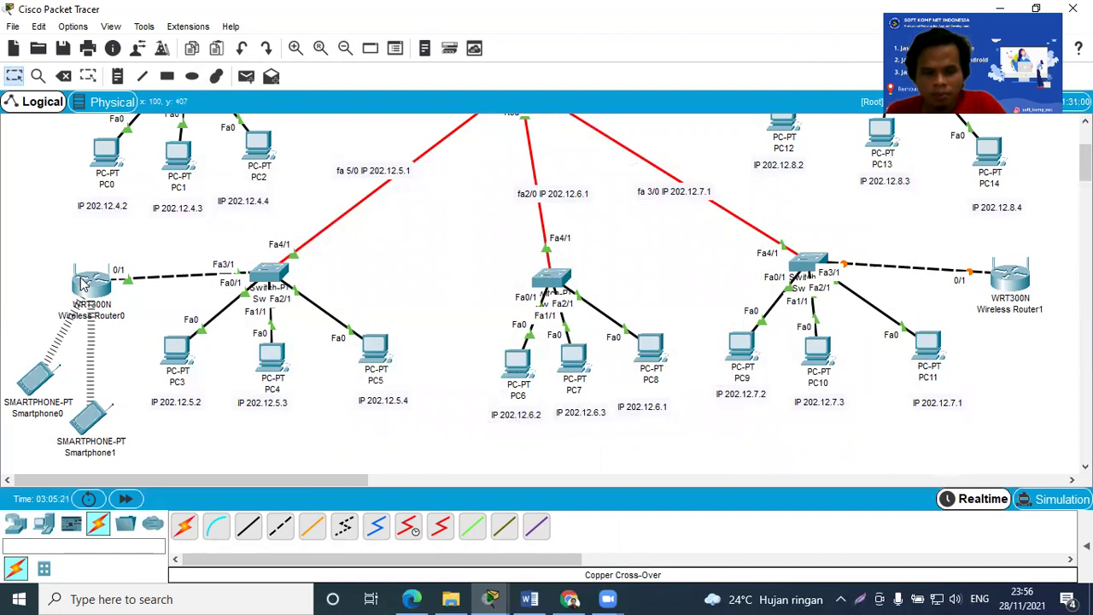
Shift Wireless Router0 slightly toward its smartphones and add a note above it listing its SSID and password
{"action": "left_click_drag", "start_coordinate": [83, 283], "coordinate": [72, 299]}
{"action": "left_click", "coordinate": [117, 76]}
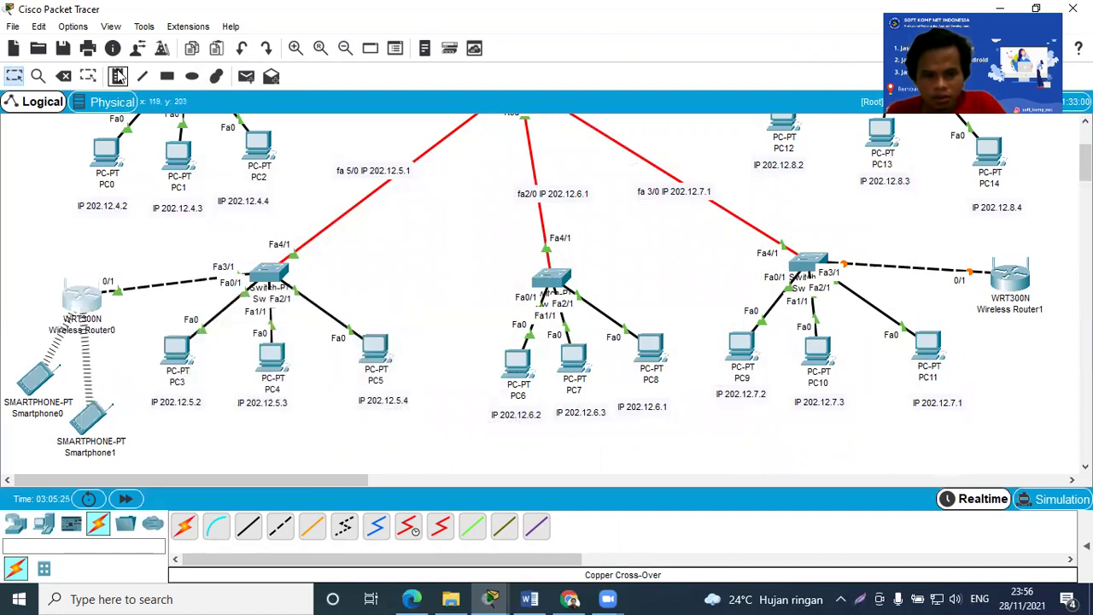
{"action": "left_click", "coordinate": [68, 256]}
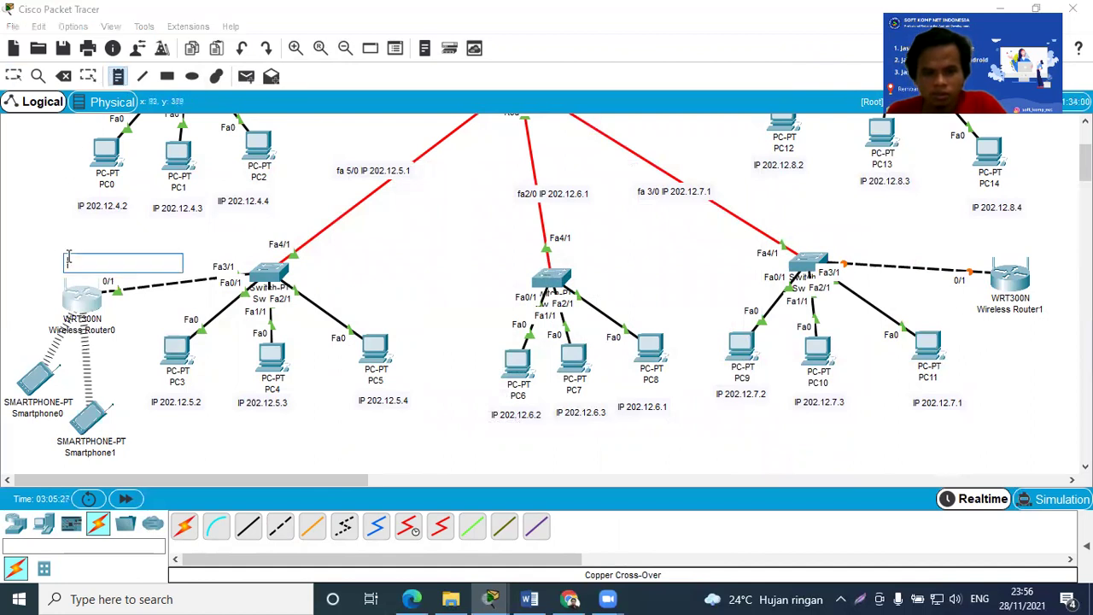
{"action": "type", "text": "SS"}
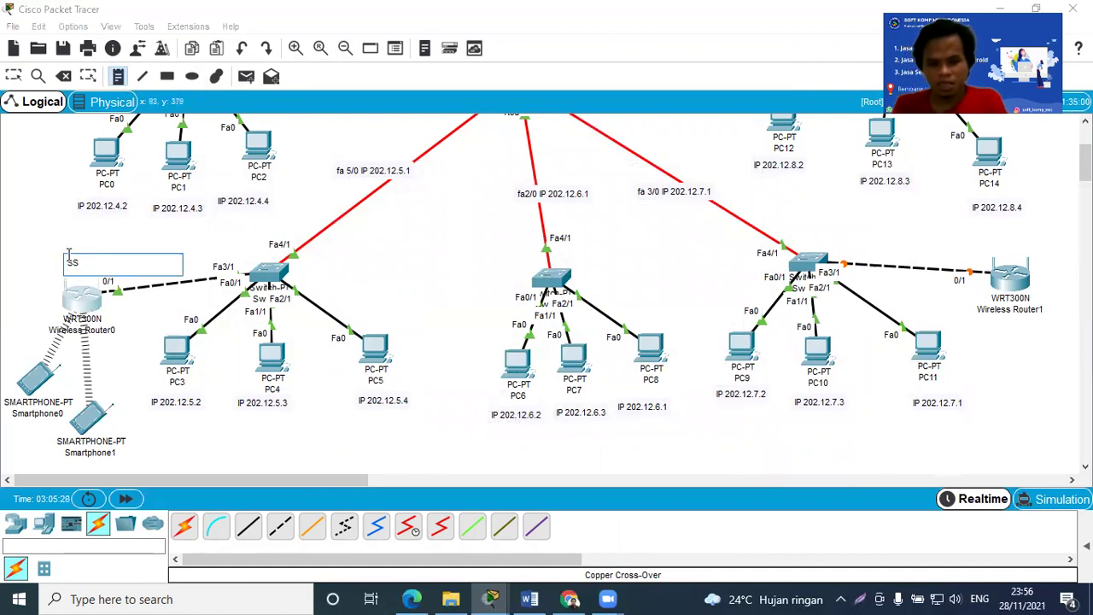
{"action": "type", "text": "ID:KHOERO"}
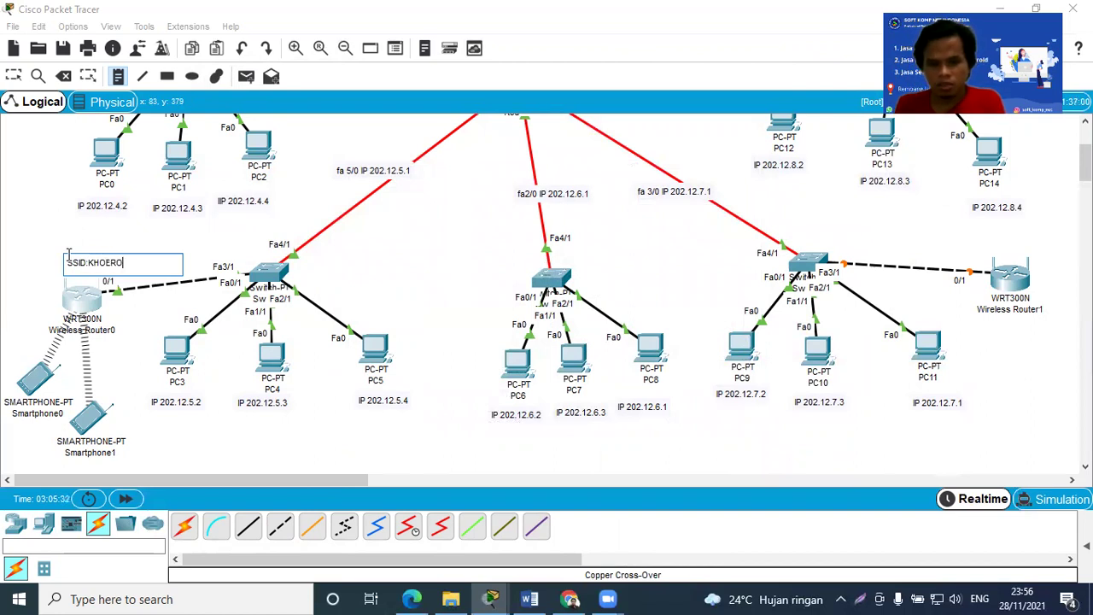
{"action": "type", "text": "NI"}
{"action": "key", "text": "Return"}
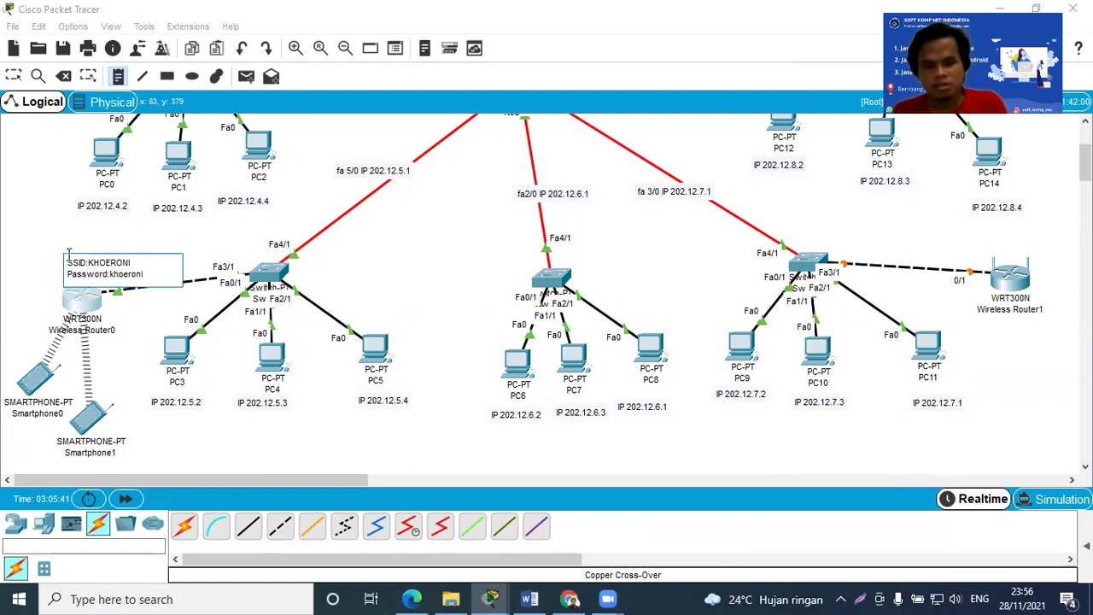
{"action": "left_click", "coordinate": [13, 75]}
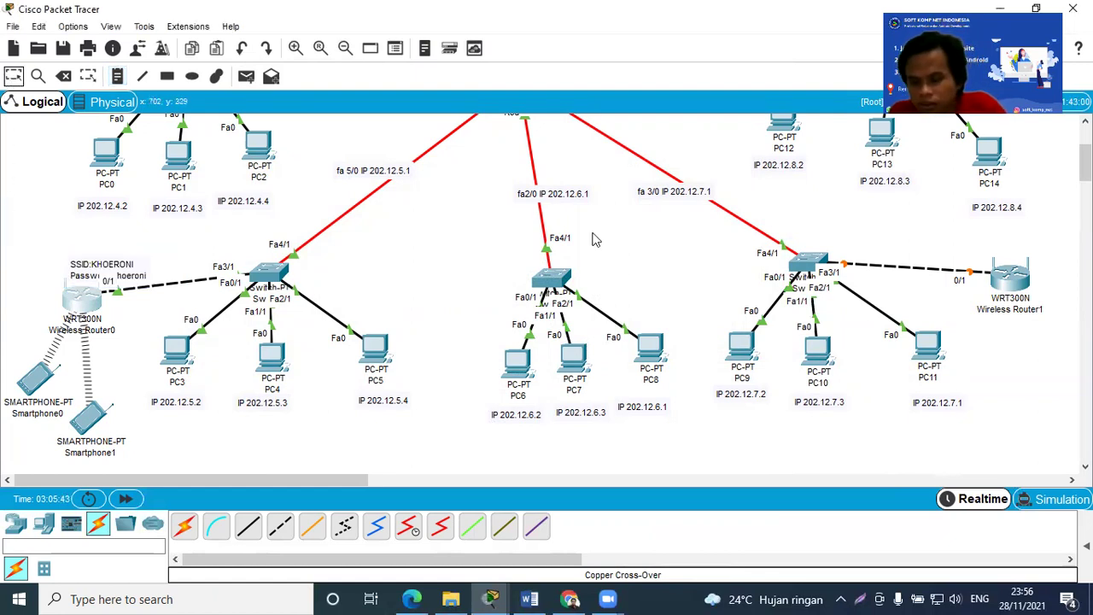
Set Wireless Router1's wireless SSID to the same name as Wireless Router0's network with a 4 appended
{"action": "left_click", "coordinate": [1010, 278]}
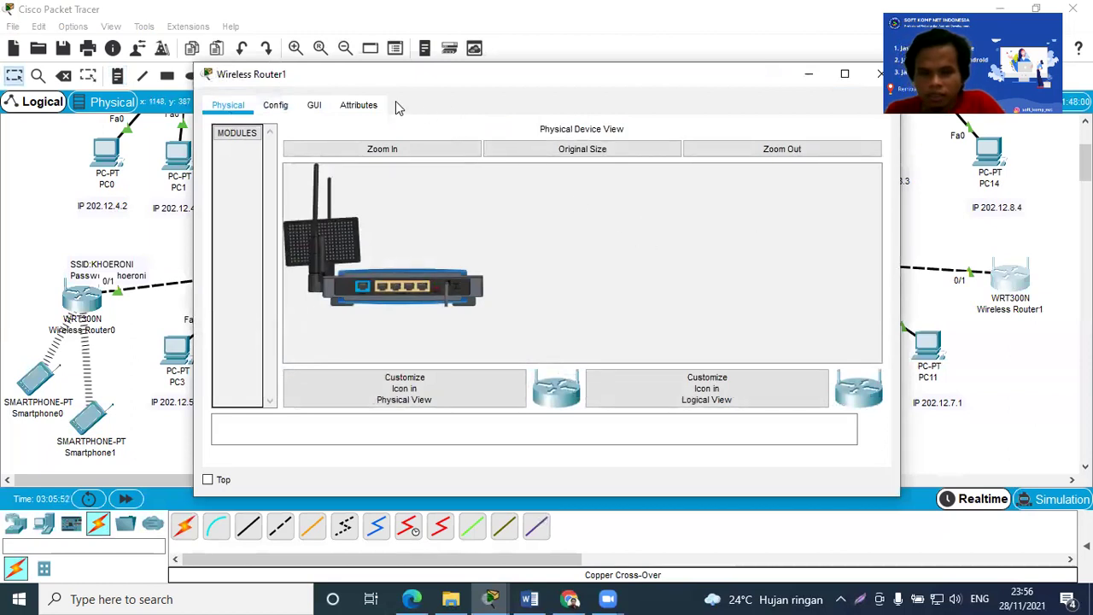
{"action": "left_click", "coordinate": [279, 104]}
{"action": "left_click", "coordinate": [254, 226]}
{"action": "left_click_drag", "start_coordinate": [636, 146], "coordinate": [614, 145]}
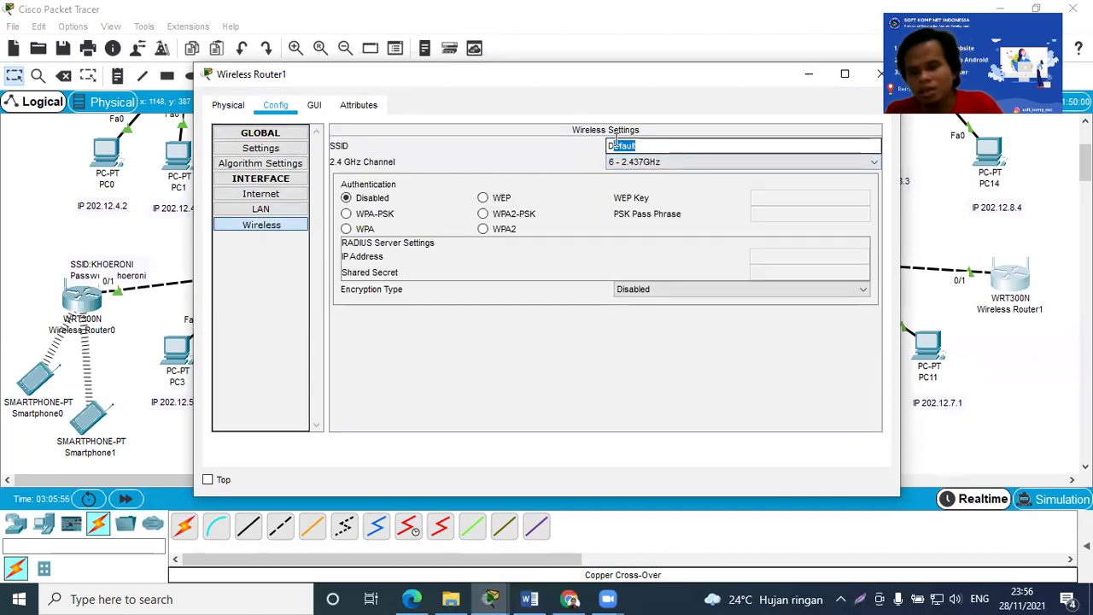
{"action": "type", "text": "KHOERONI4"}
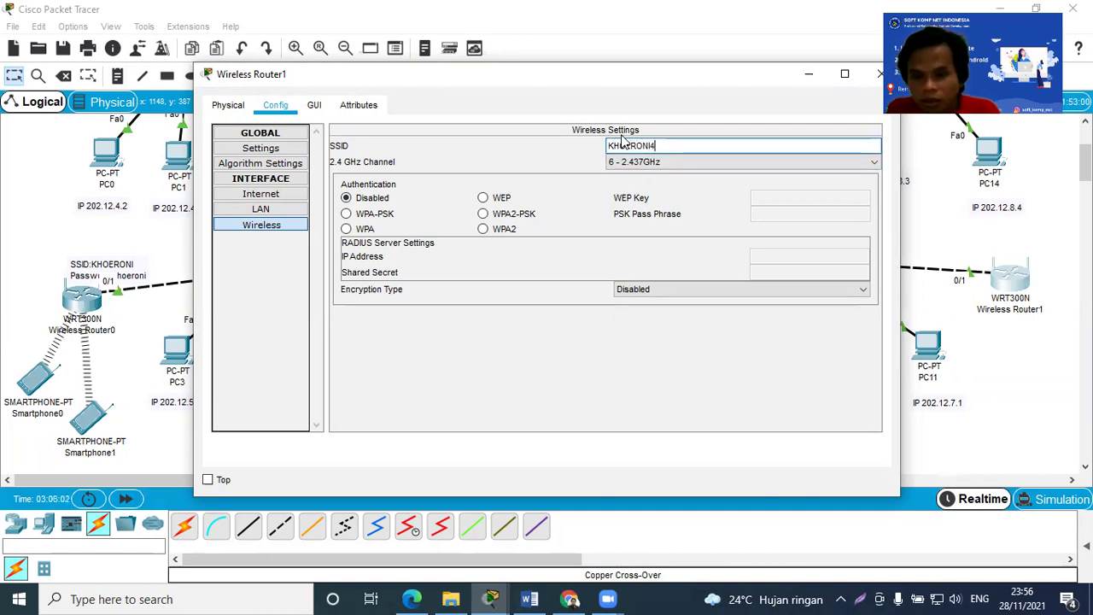
Set Wireless Router1's authentication to WPA2-PSK, enter the PSK pass phrase, and close its window
{"action": "left_click", "coordinate": [483, 214]}
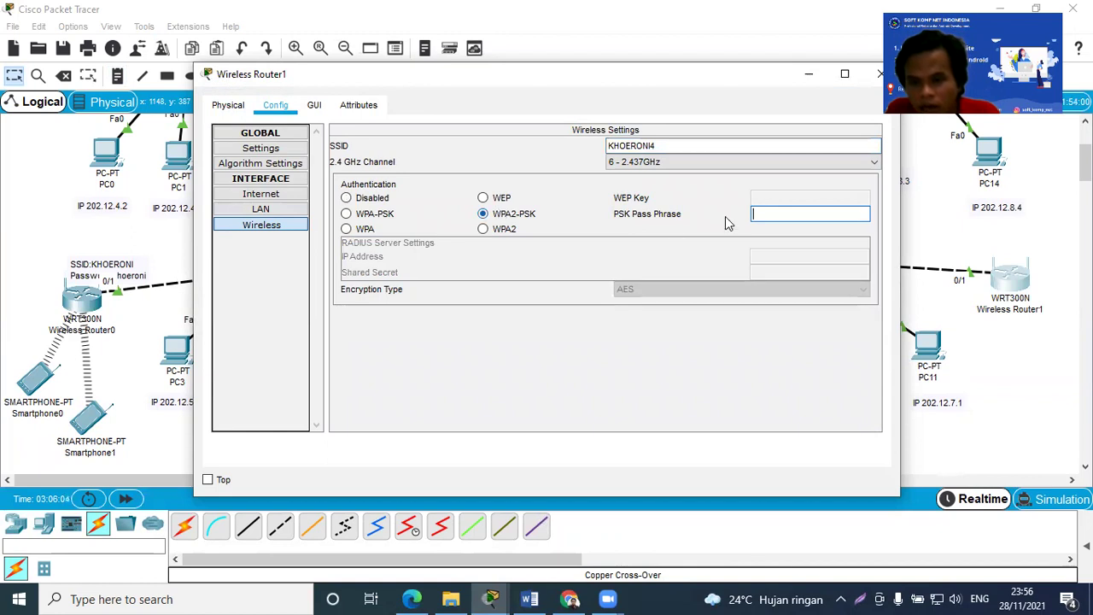
{"action": "type", "text": "k"}
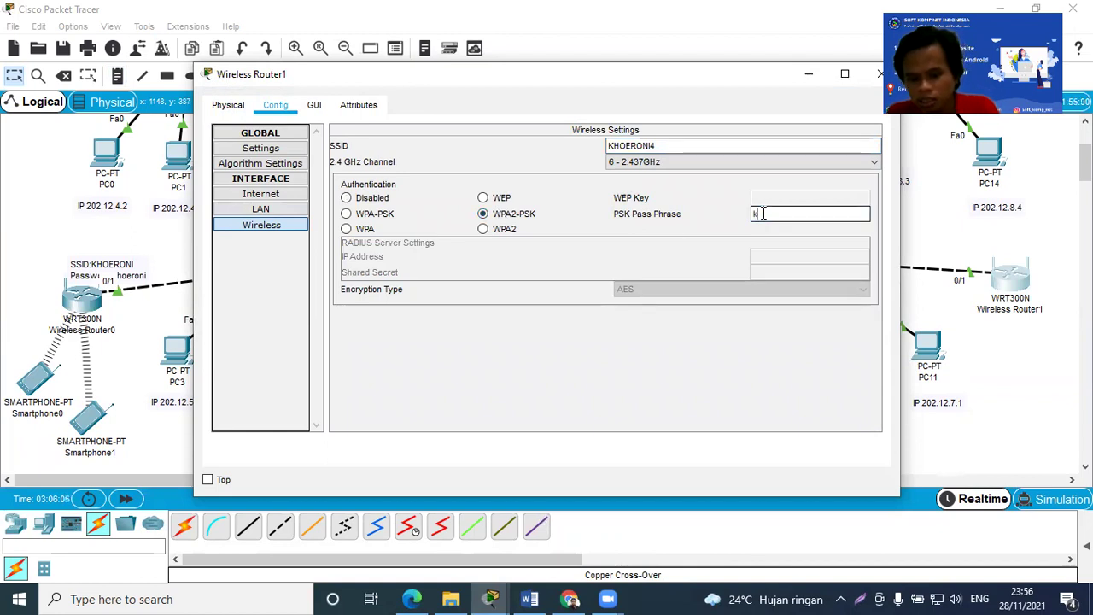
{"action": "type", "text": "hoeroni"}
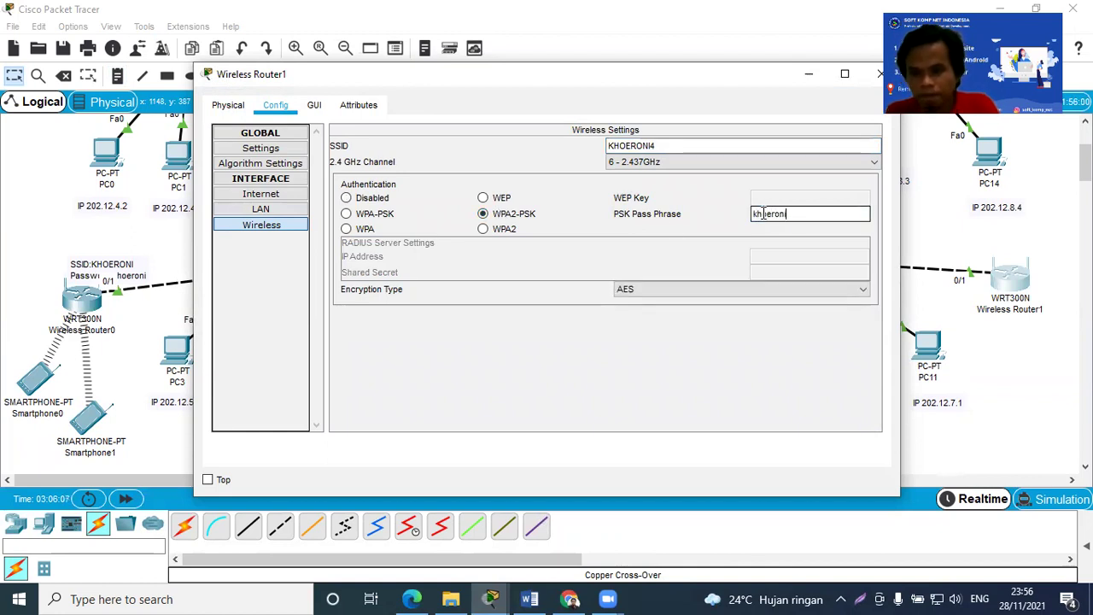
{"action": "left_click", "coordinate": [880, 75]}
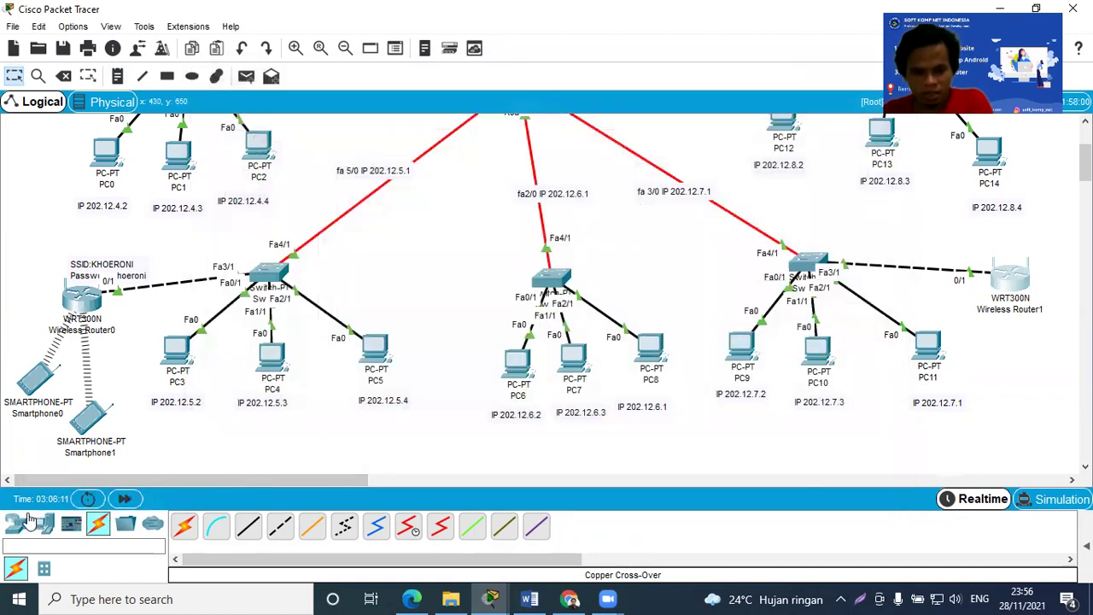
Place a smart device below Wireless Router1, beside PC11
{"action": "left_click", "coordinate": [44, 523]}
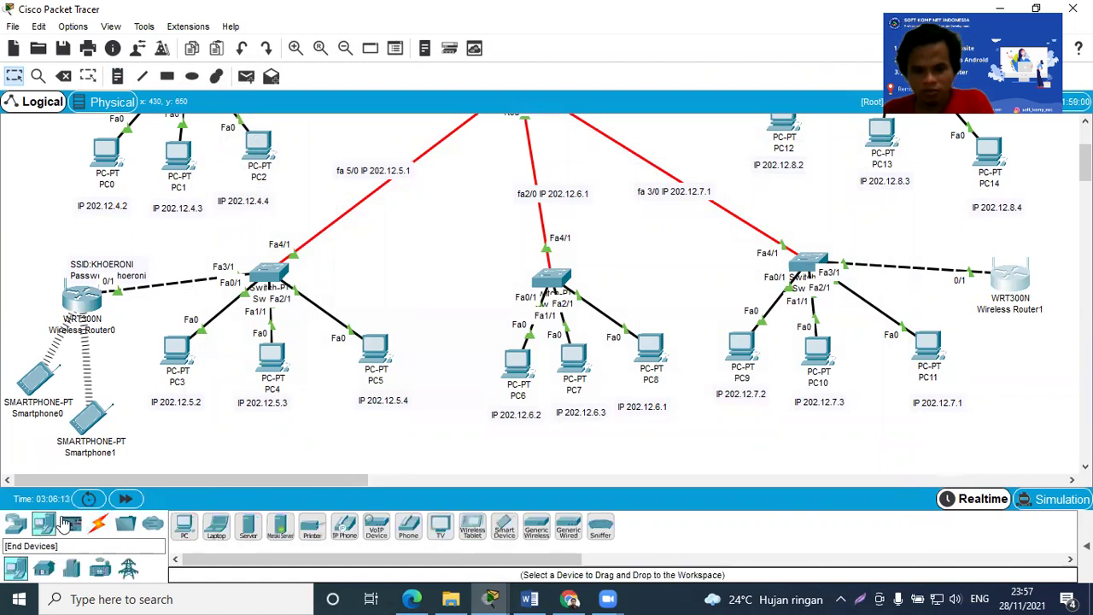
{"action": "left_click", "coordinate": [504, 528]}
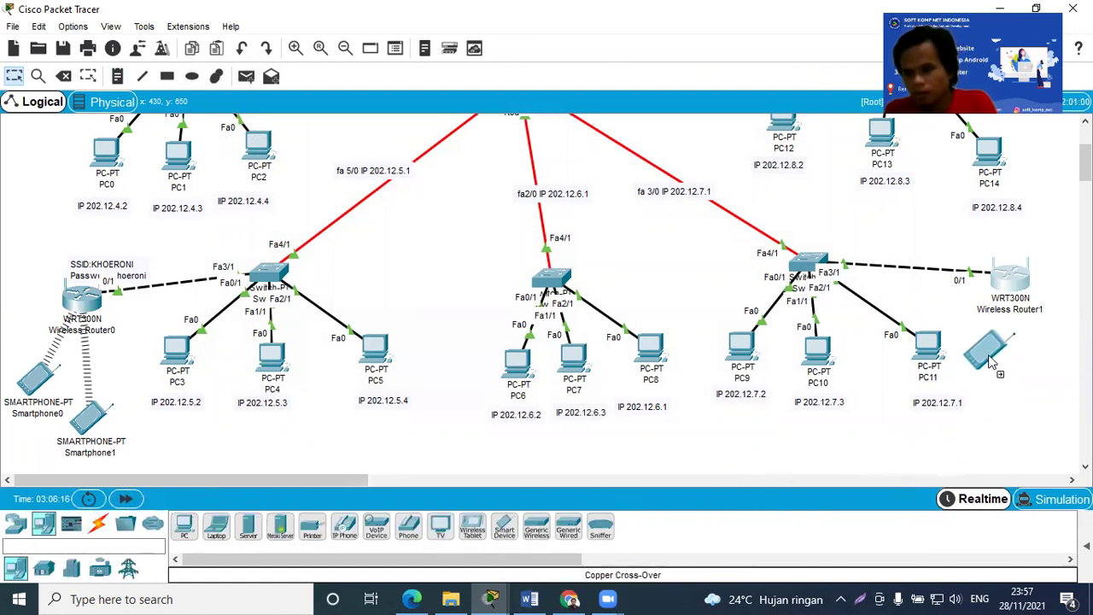
{"action": "left_click", "coordinate": [991, 363]}
Replace Smartphone2's default Wireless0 SSID with the base network name used by Wireless Router0
{"action": "left_click", "coordinate": [989, 358]}
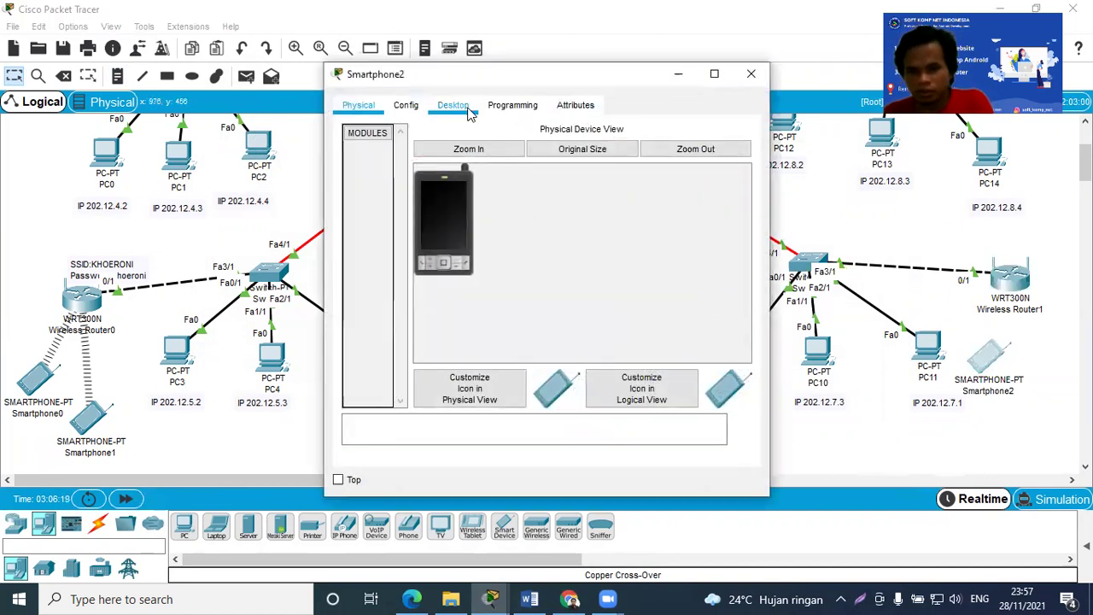
{"action": "left_click", "coordinate": [421, 105]}
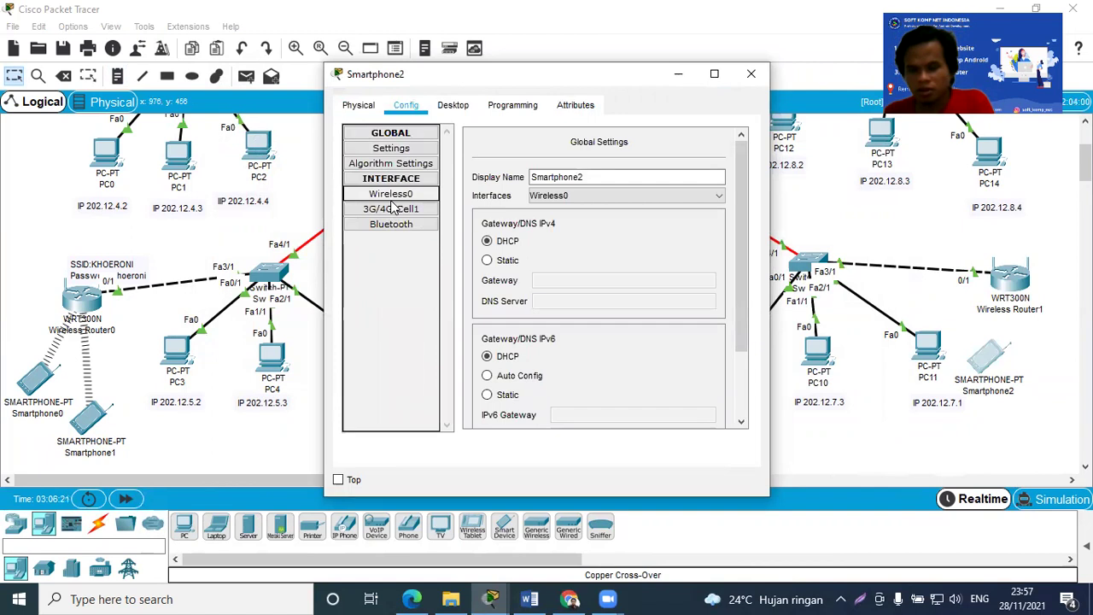
{"action": "left_click", "coordinate": [391, 194]}
{"action": "left_click_drag", "start_coordinate": [657, 193], "coordinate": [603, 188]}
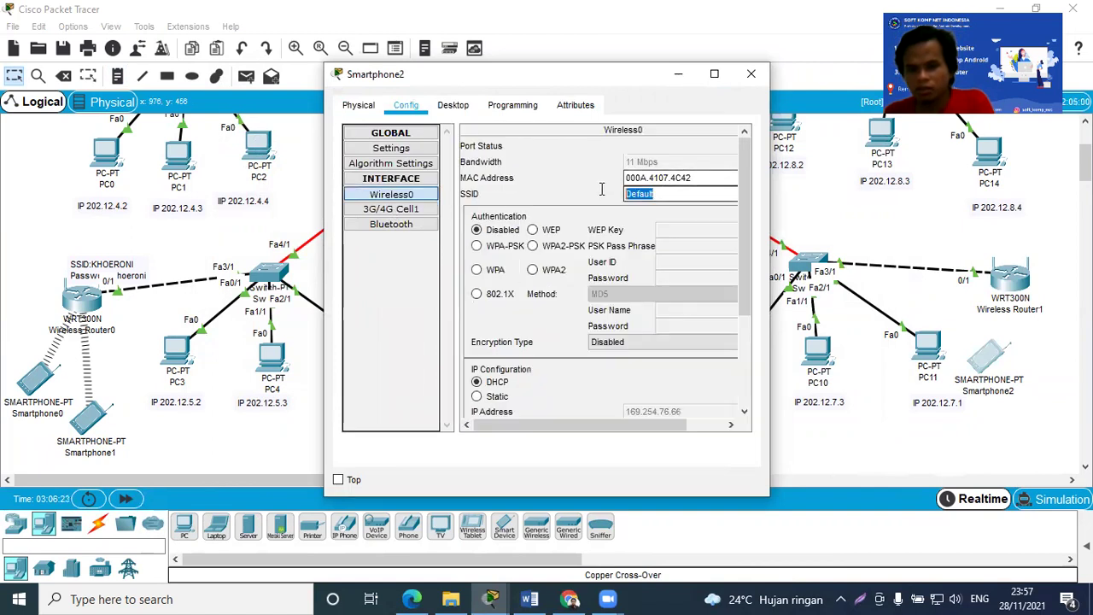
{"action": "type", "text": "KHOERONI"}
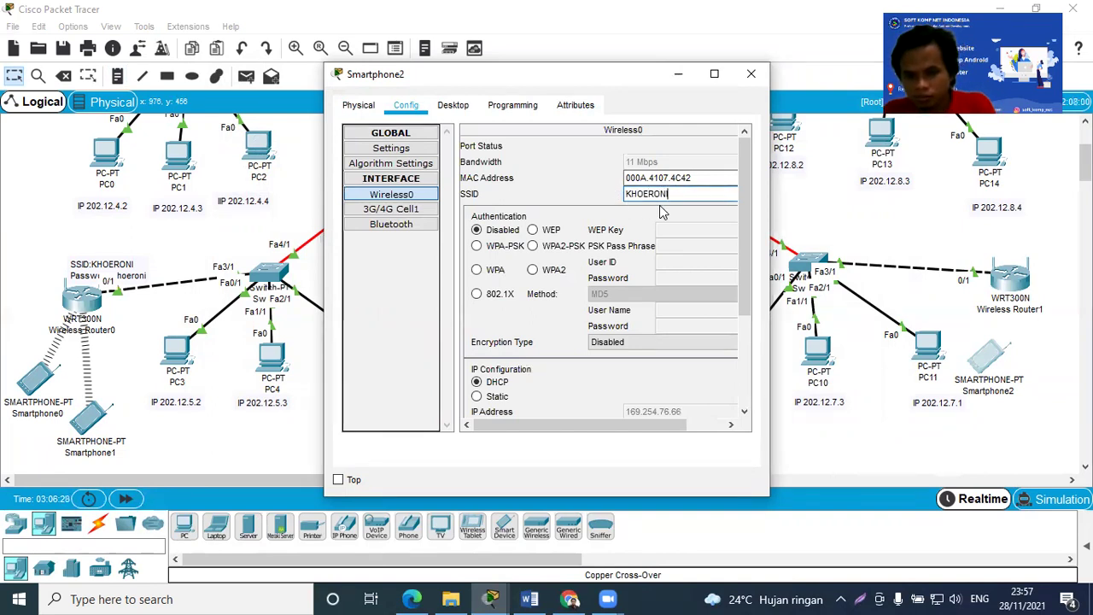
Set Smartphone2's wireless authentication to WPA2-PSK and enter the PSK pass phrase
{"action": "left_click", "coordinate": [563, 246]}
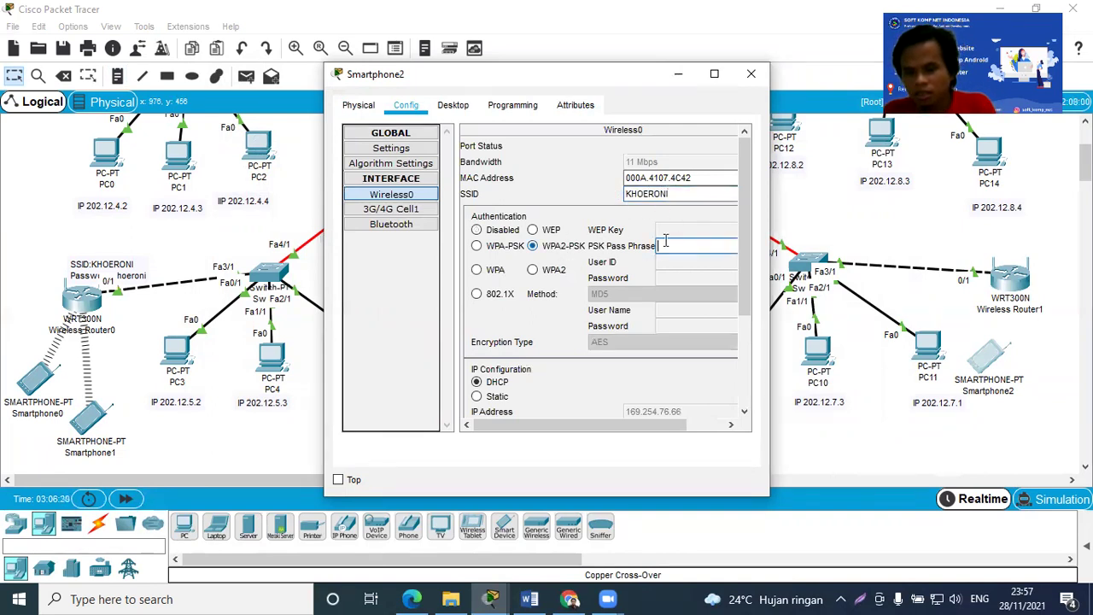
{"action": "left_click", "coordinate": [681, 200]}
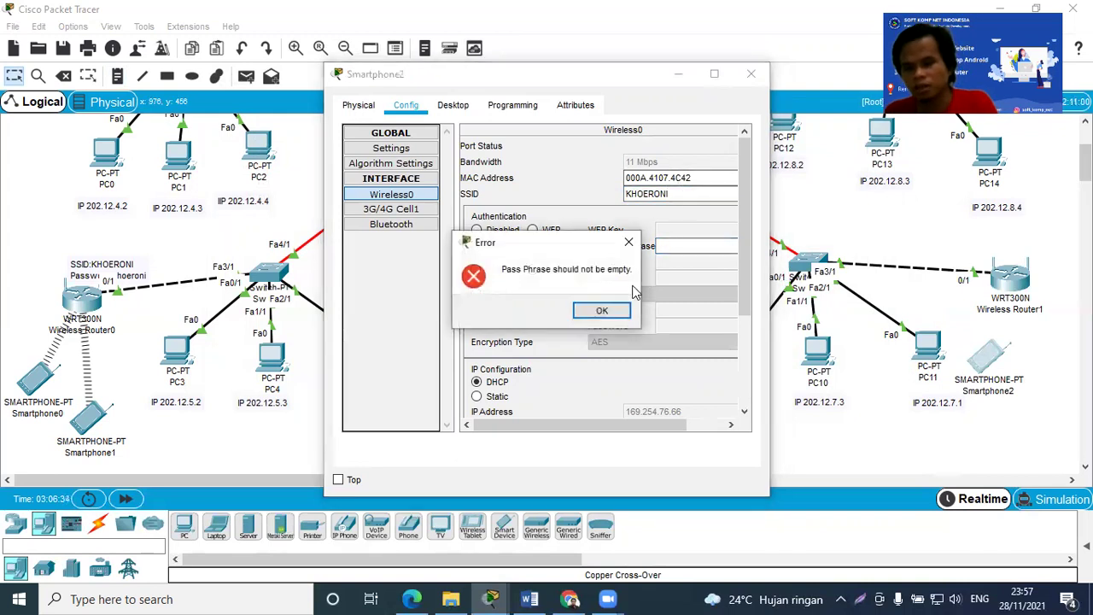
{"action": "left_click", "coordinate": [601, 311]}
{"action": "type", "text": "4"}
{"action": "left_click", "coordinate": [675, 193]}
{"action": "left_click", "coordinate": [695, 237]}
{"action": "left_click", "coordinate": [678, 193]}
{"action": "left_click", "coordinate": [695, 240]}
{"action": "left_click", "coordinate": [683, 247]}
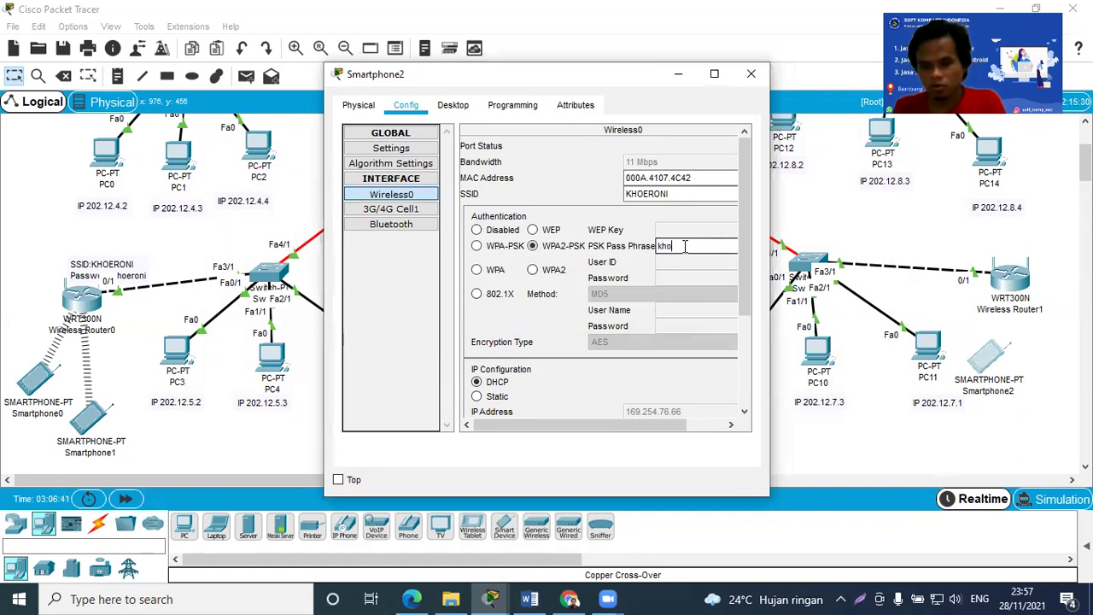
{"action": "type", "text": "khoeroni"}
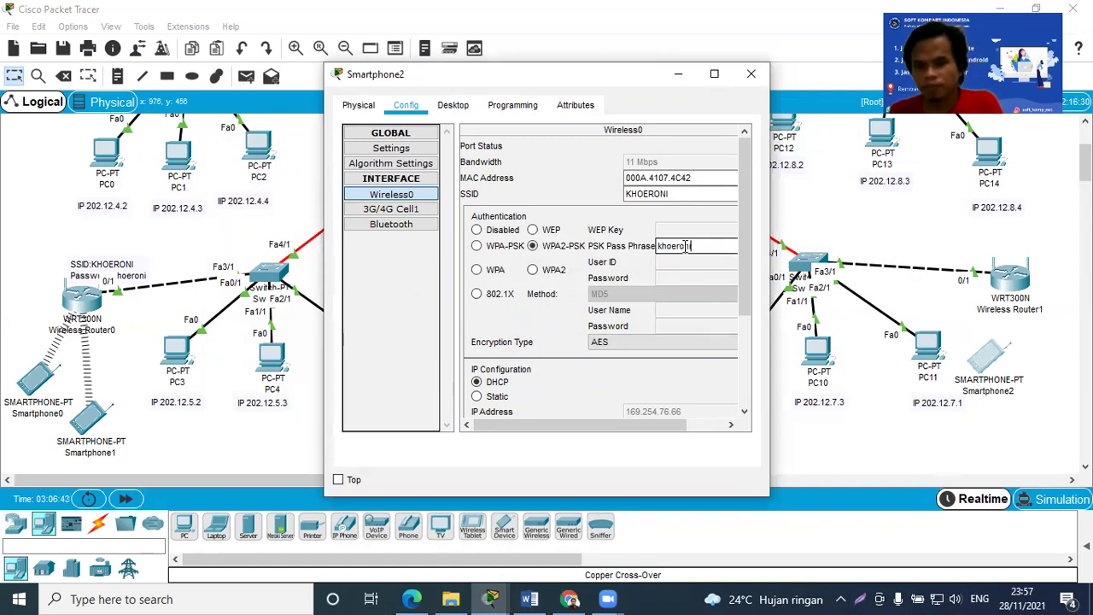
Append 4 to Smartphone2's SSID to match Wireless Router1, close its window, and shift the phone slightly down
{"action": "left_click", "coordinate": [680, 194]}
{"action": "type", "text": "4"}
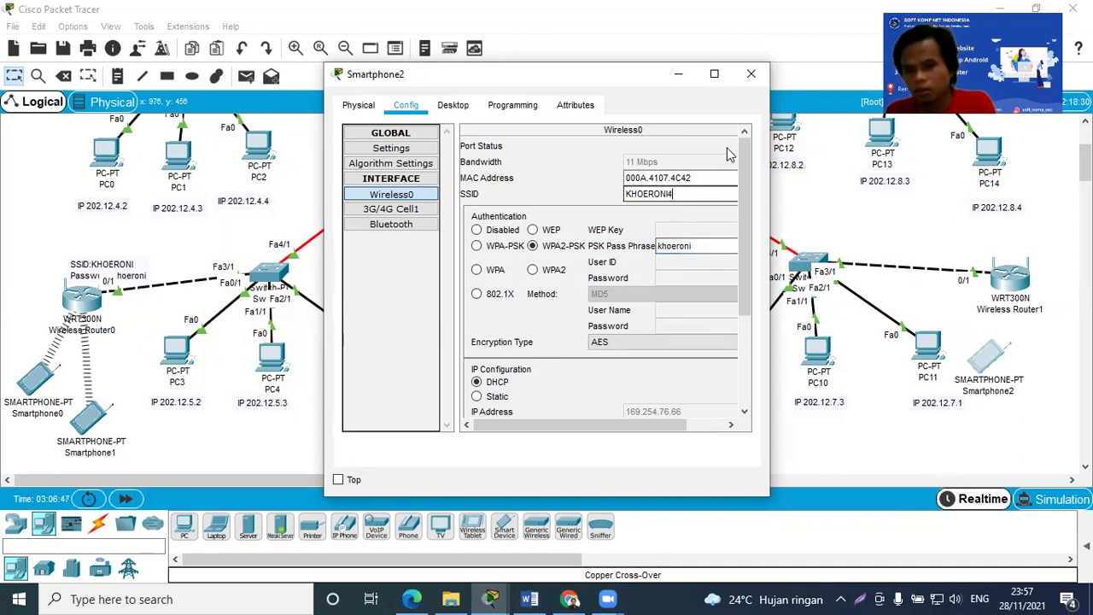
{"action": "left_click", "coordinate": [752, 73]}
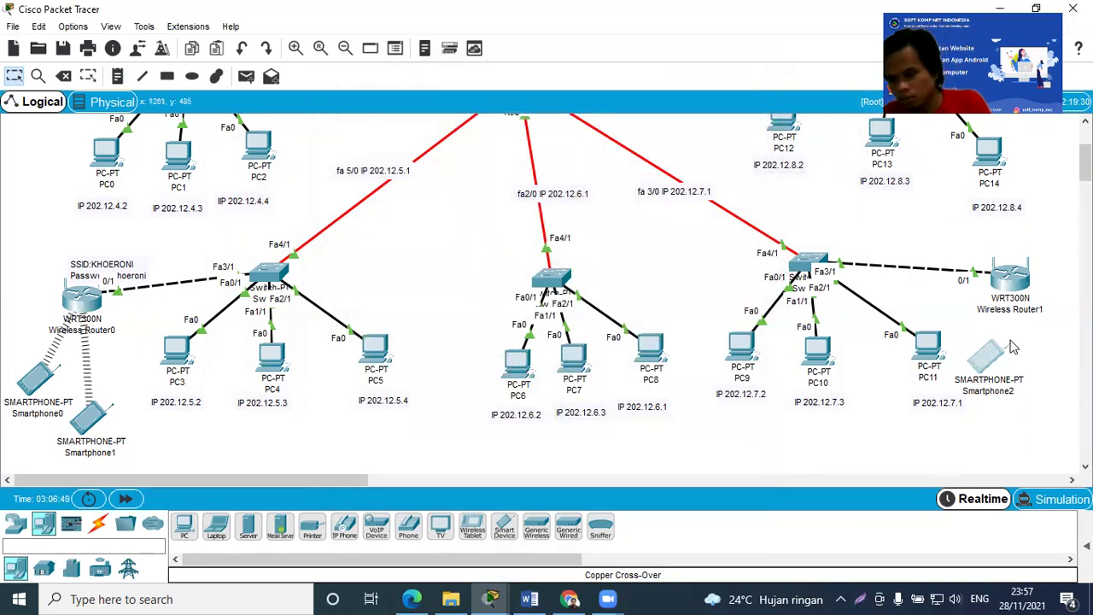
{"action": "left_click_drag", "start_coordinate": [990, 365], "coordinate": [991, 382]}
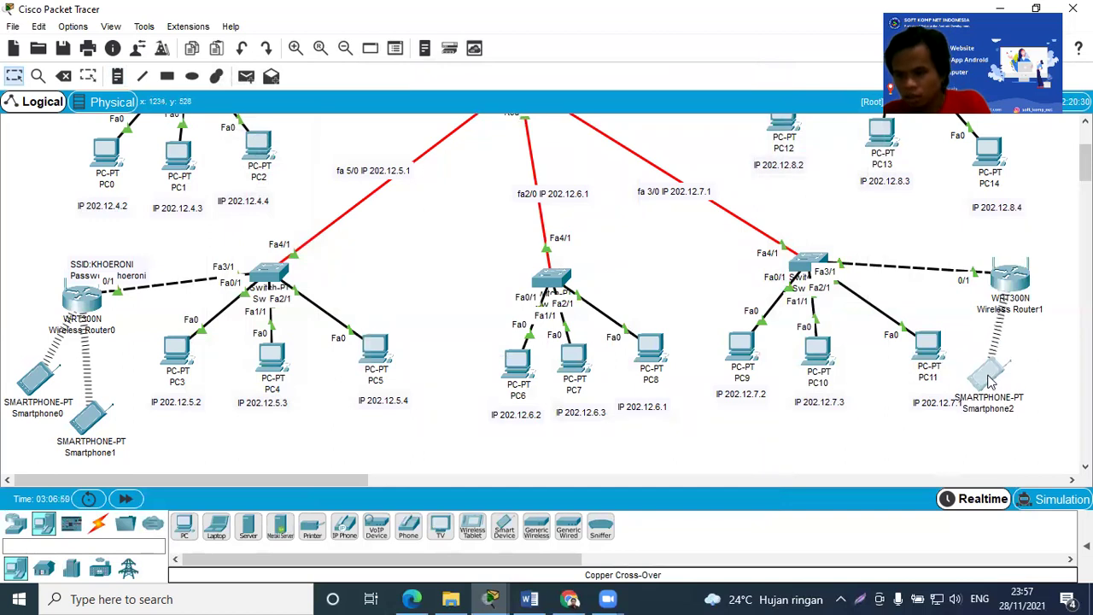